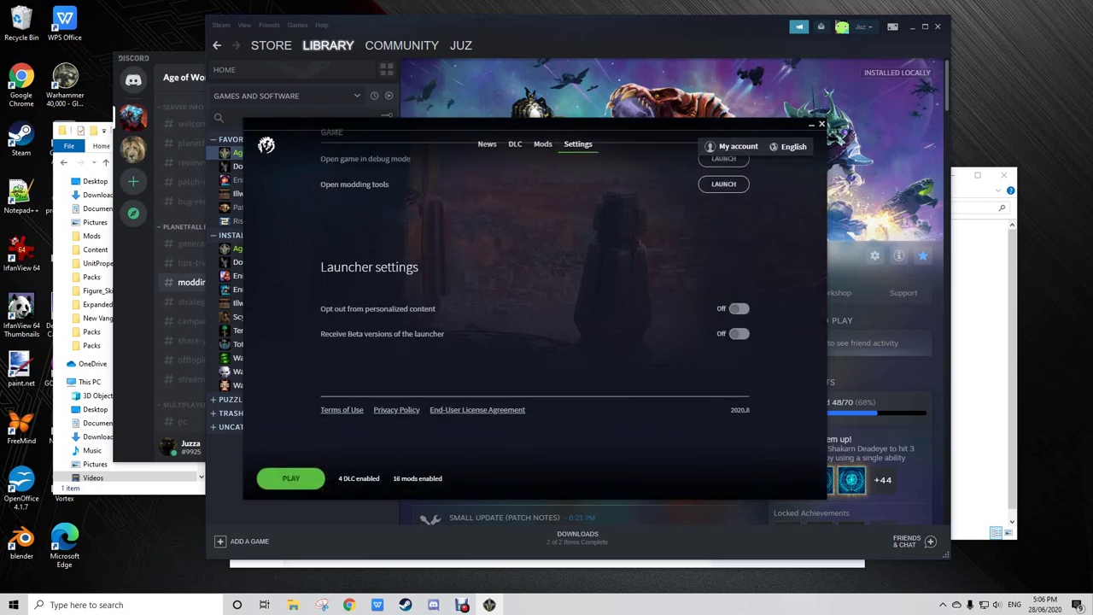
Step: Launch the modding tools from the game section of the launcher settings
{"action": "scroll", "coordinate": [534, 308], "scroll_direction": "up", "scroll_amount": 1}
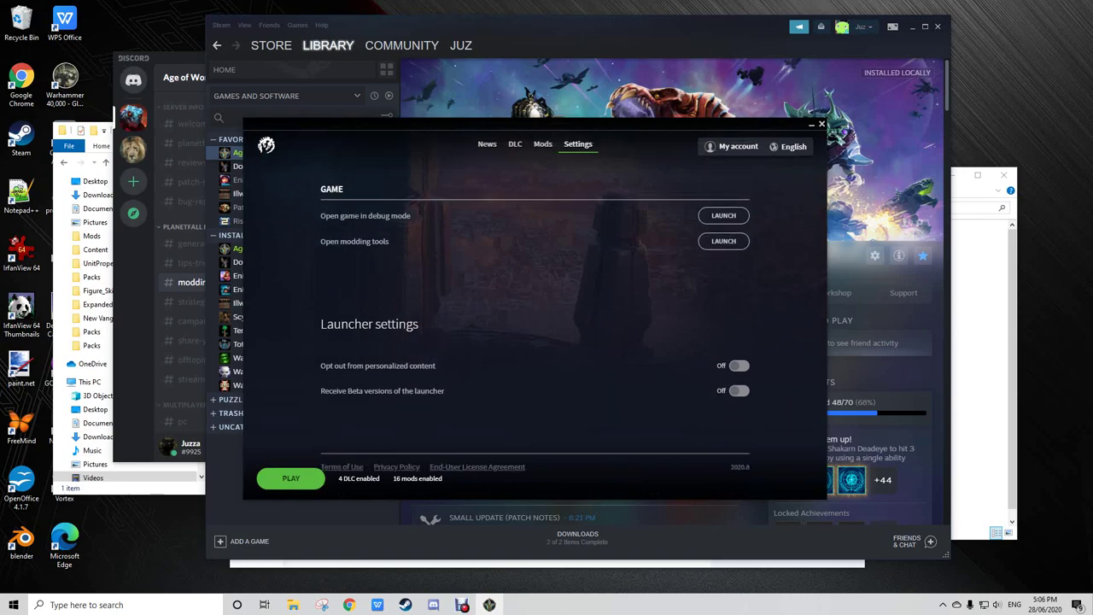
{"action": "scroll", "coordinate": [534, 307], "scroll_direction": "up", "scroll_amount": 20}
{"action": "scroll", "coordinate": [534, 308], "scroll_direction": "down", "scroll_amount": 15}
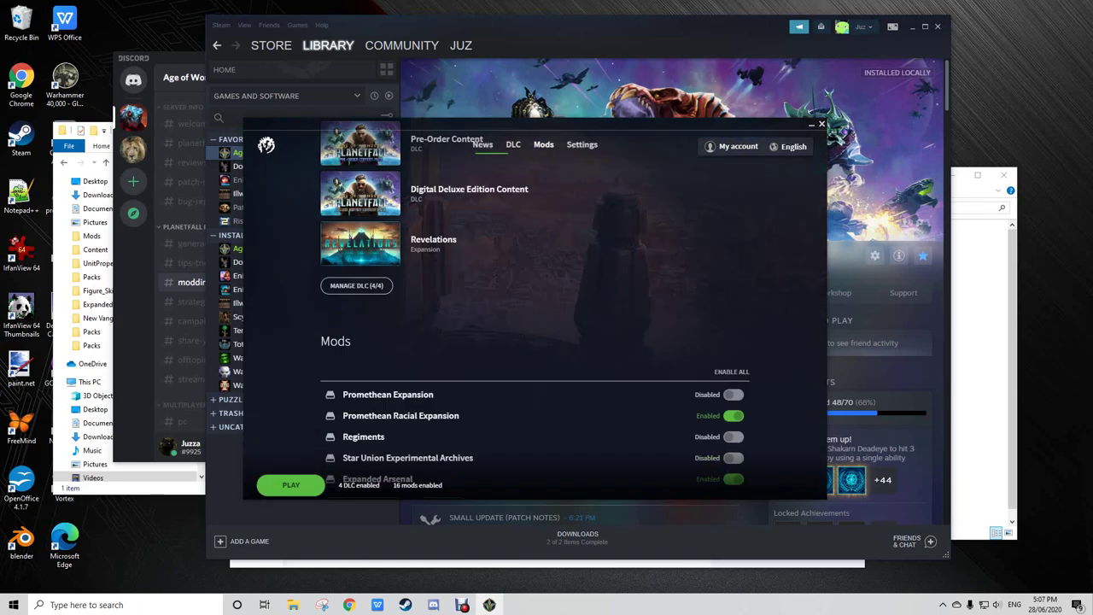
{"action": "scroll", "coordinate": [534, 308], "scroll_direction": "down", "scroll_amount": 4}
{"action": "left_click", "coordinate": [724, 185]}
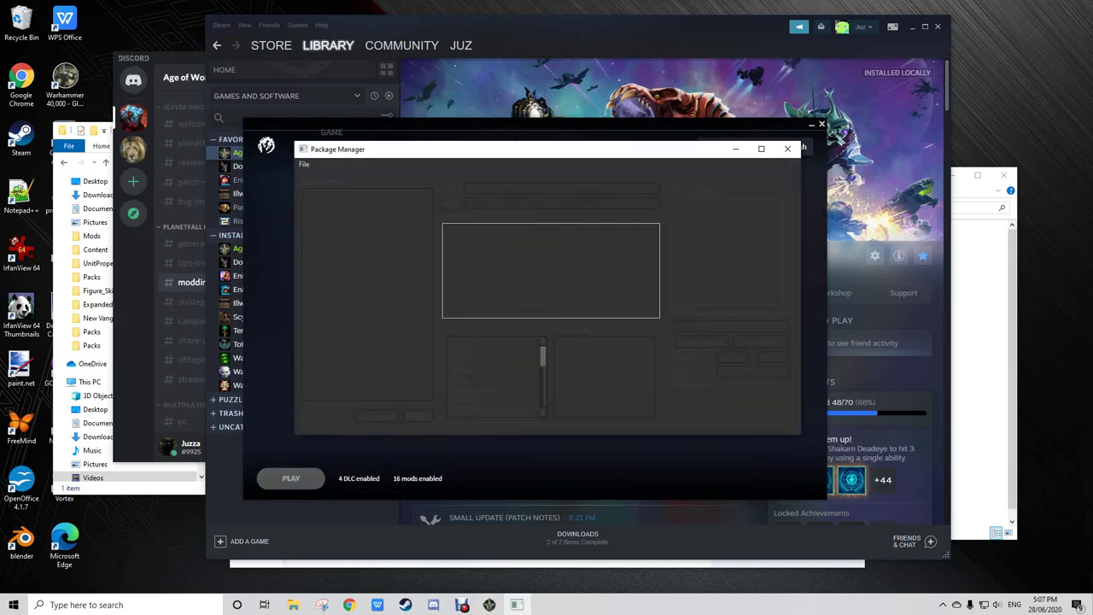
{"action": "left_click", "coordinate": [304, 164]}
{"action": "left_click", "coordinate": [316, 188]}
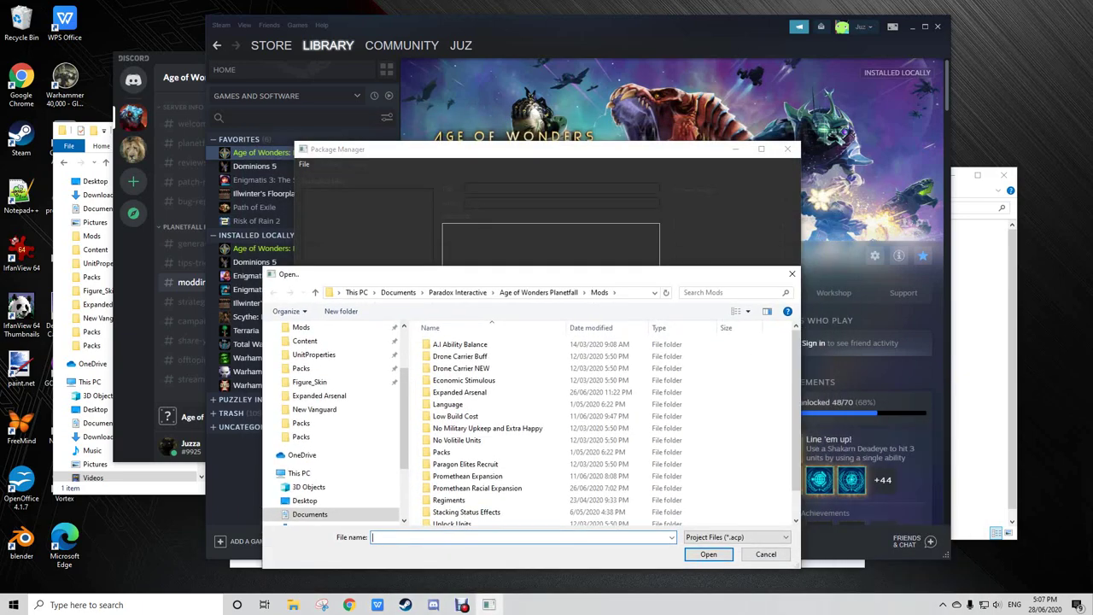
{"action": "left_click", "coordinate": [792, 274]}
Step: Create a new package named "Juzzas test mod"
{"action": "left_click", "coordinate": [304, 164]}
{"action": "left_click", "coordinate": [313, 175]}
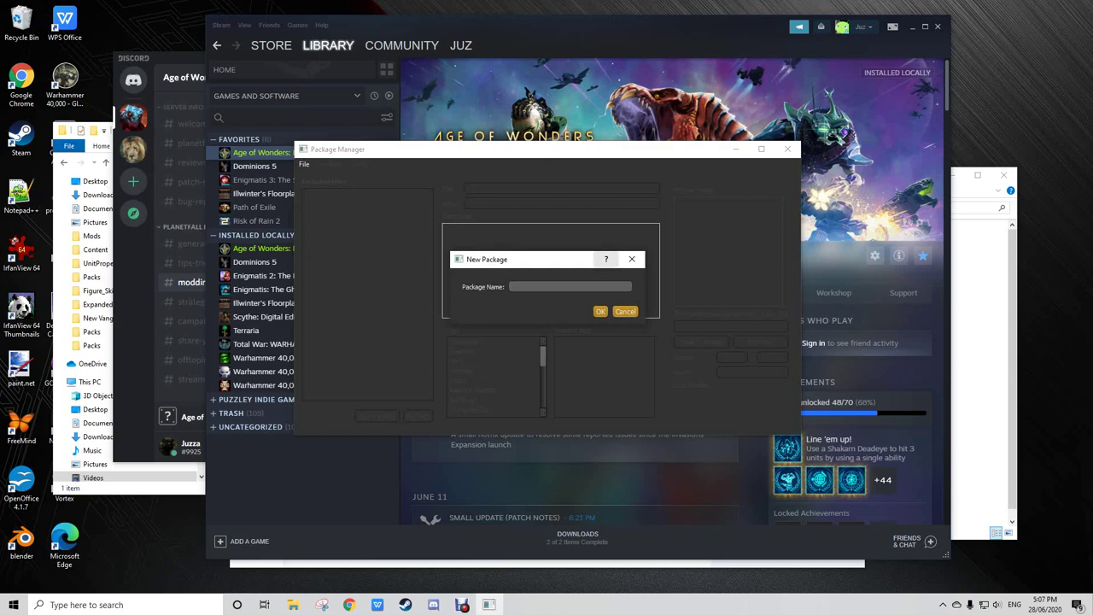
{"action": "type", "text": "Juzzas test mod"}
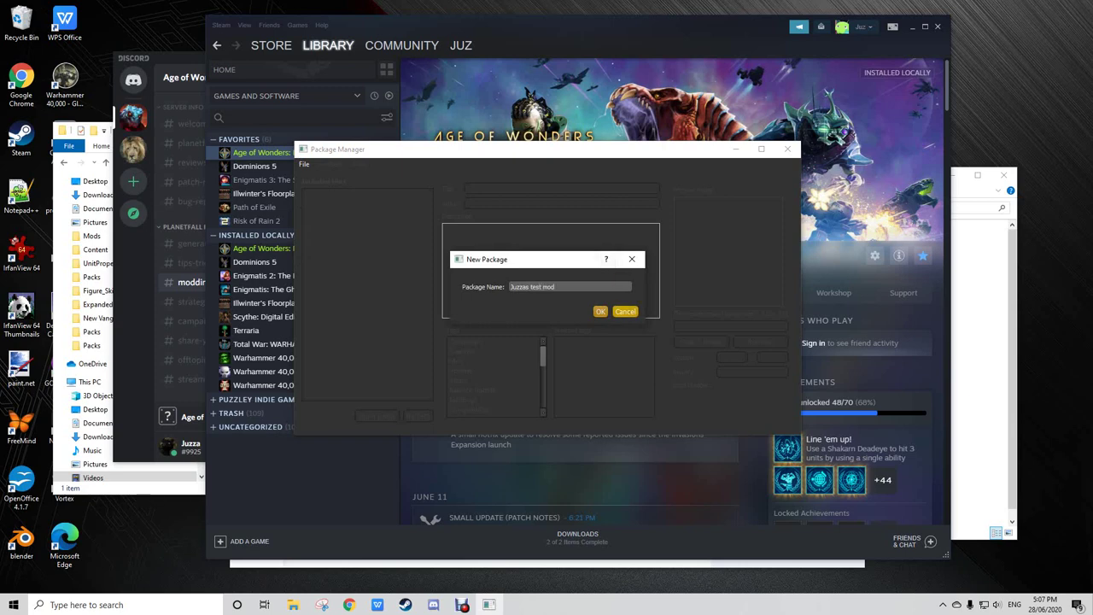
{"action": "key", "text": "Return"}
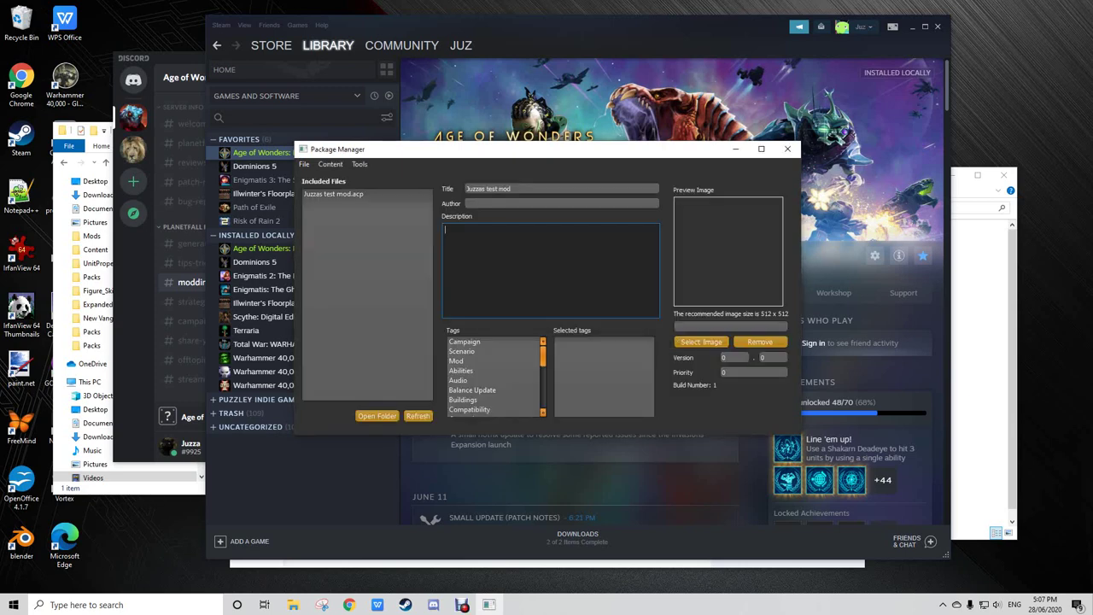
{"action": "type", "text": "idbjhr"}
{"action": "left_click", "coordinate": [512, 203]}
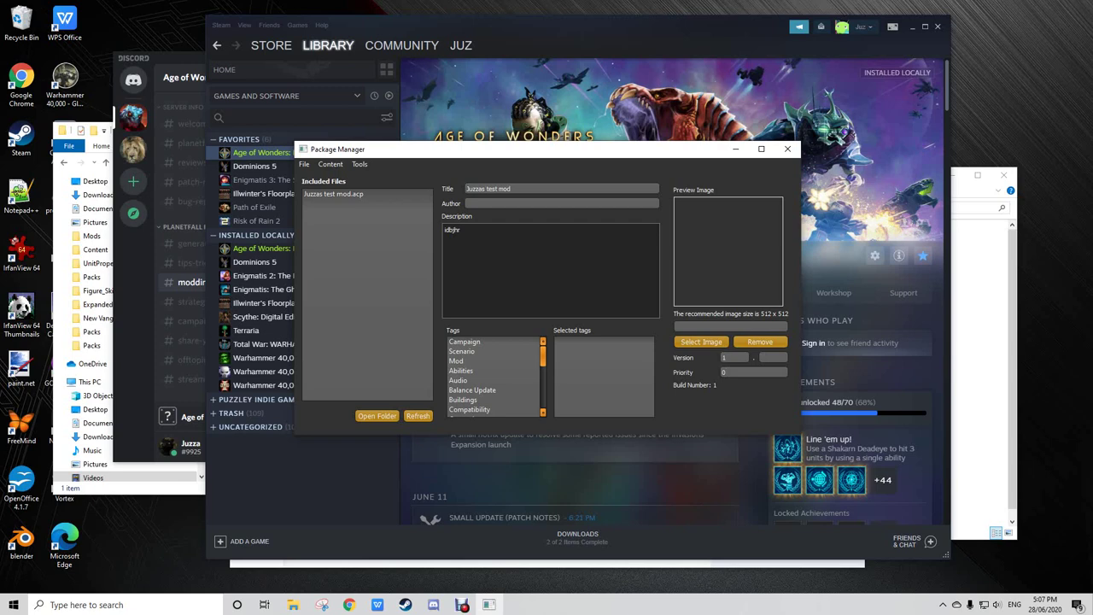
{"action": "left_click", "coordinate": [462, 230]}
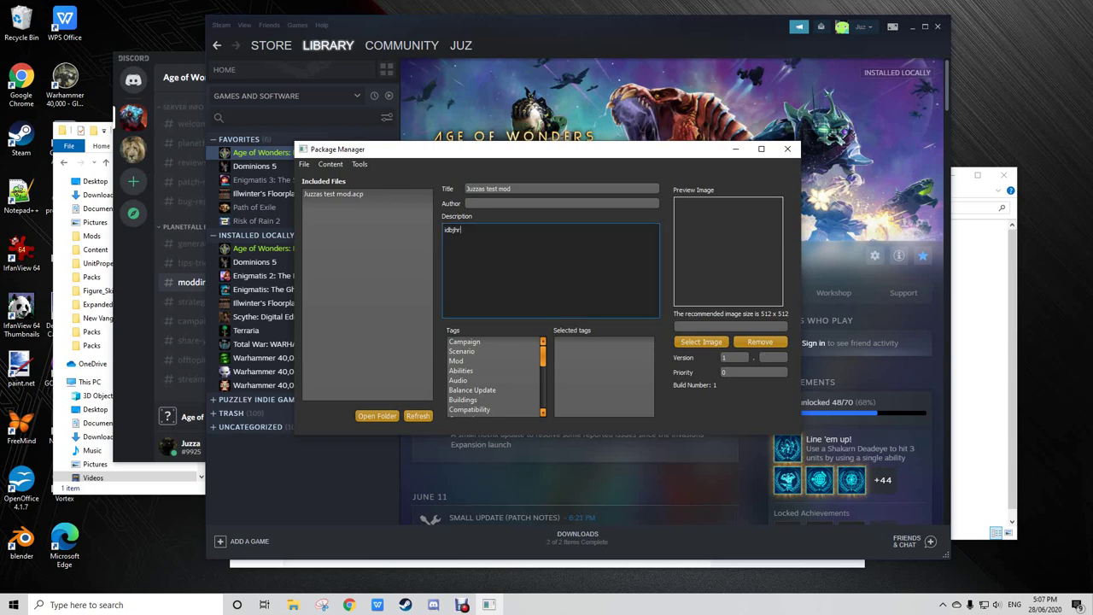
{"action": "key", "text": "BackSpace"}
{"action": "key", "text": "BackSpace"}
{"action": "key", "text": "BackSpace"}
{"action": "key", "text": "BackSpace"}
{"action": "key", "text": "BackSpace"}
{"action": "key", "text": "BackSpace"}
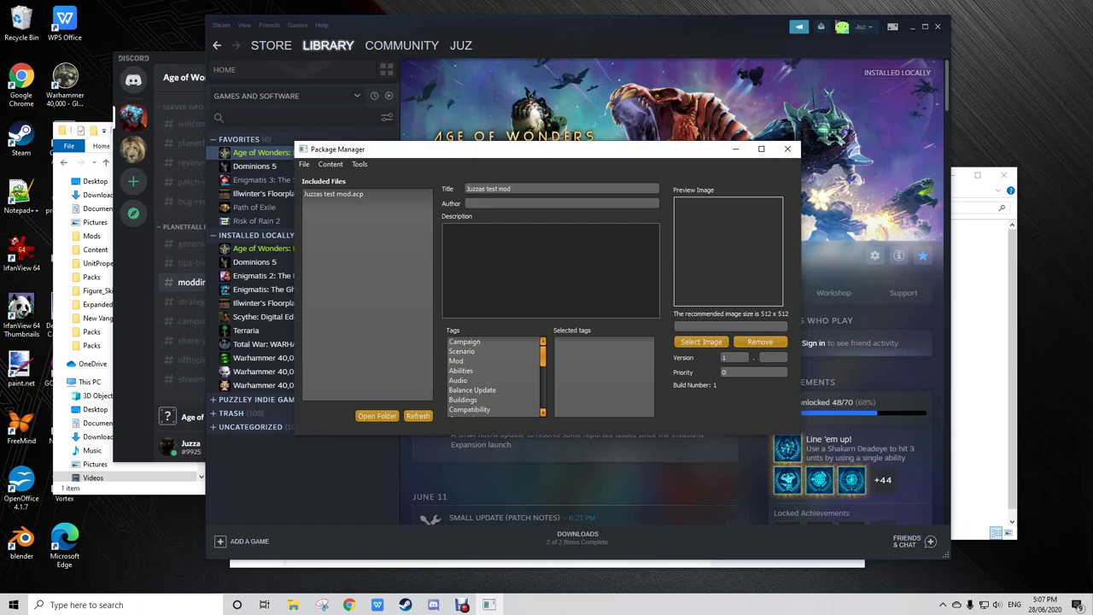
Step: Set Expanded Arsenals.png from the Pictures folder as the package's preview image
{"action": "left_click", "coordinate": [701, 341]}
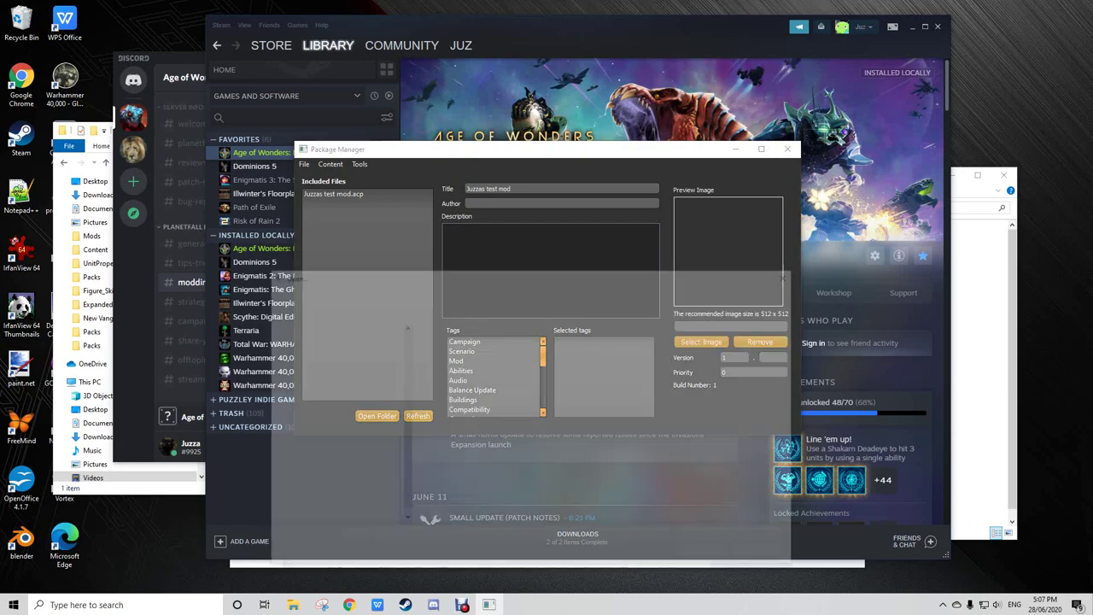
{"action": "scroll", "coordinate": [333, 422], "scroll_direction": "up", "scroll_amount": 4}
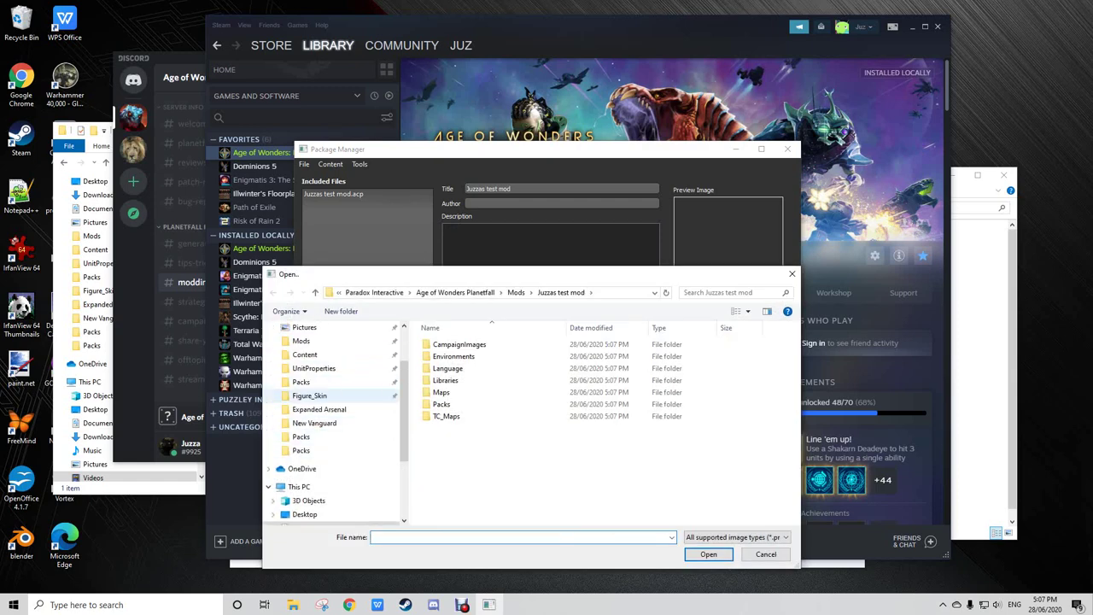
{"action": "left_click", "coordinate": [304, 391]}
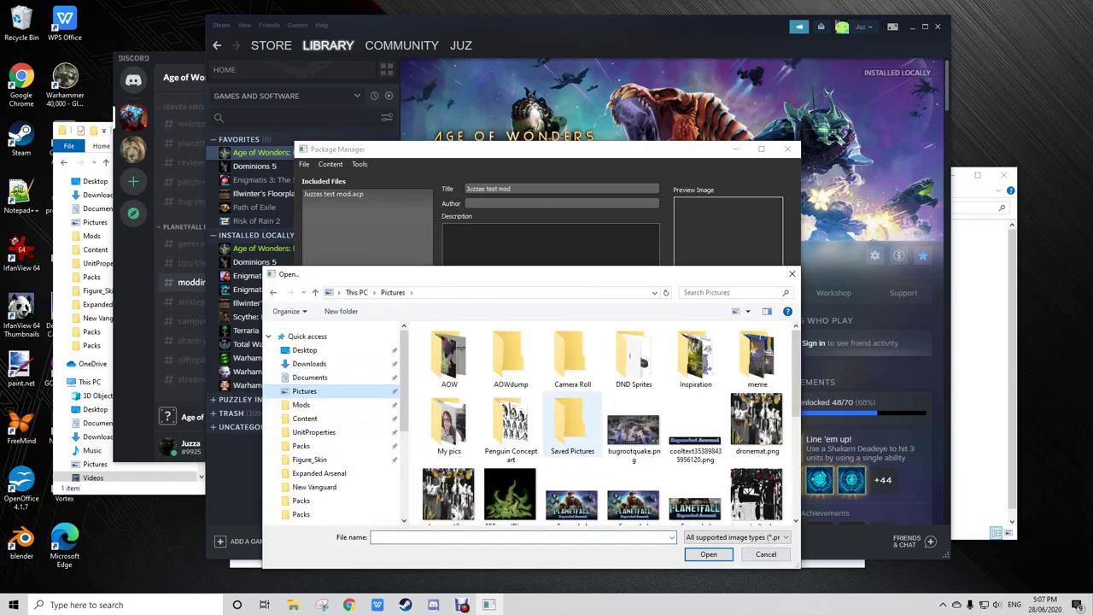
{"action": "scroll", "coordinate": [632, 496], "scroll_direction": "down", "scroll_amount": 1}
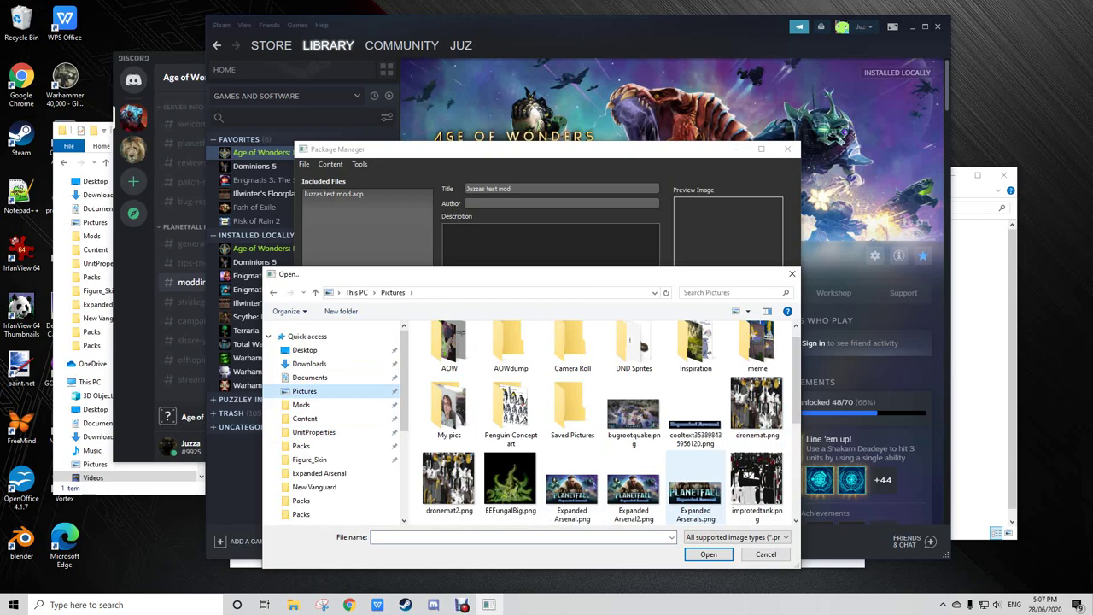
{"action": "double_click", "coordinate": [695, 488]}
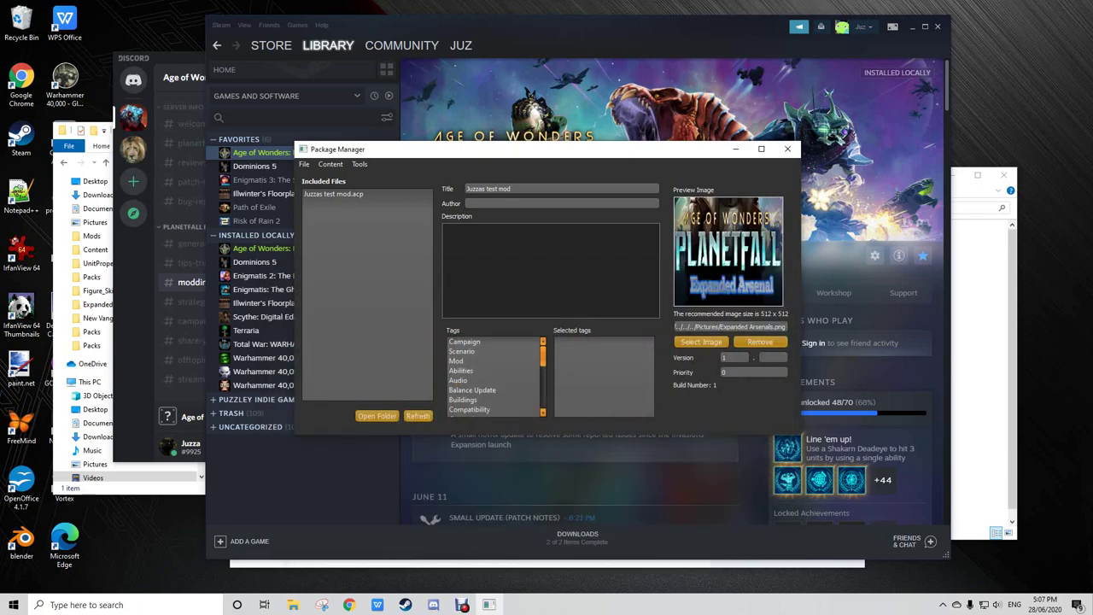
Step: Fill in the package's author name, the description "Test mod" and the minor version number 0
{"action": "left_click_drag", "start_coordinate": [634, 150], "coordinate": [665, 134]}
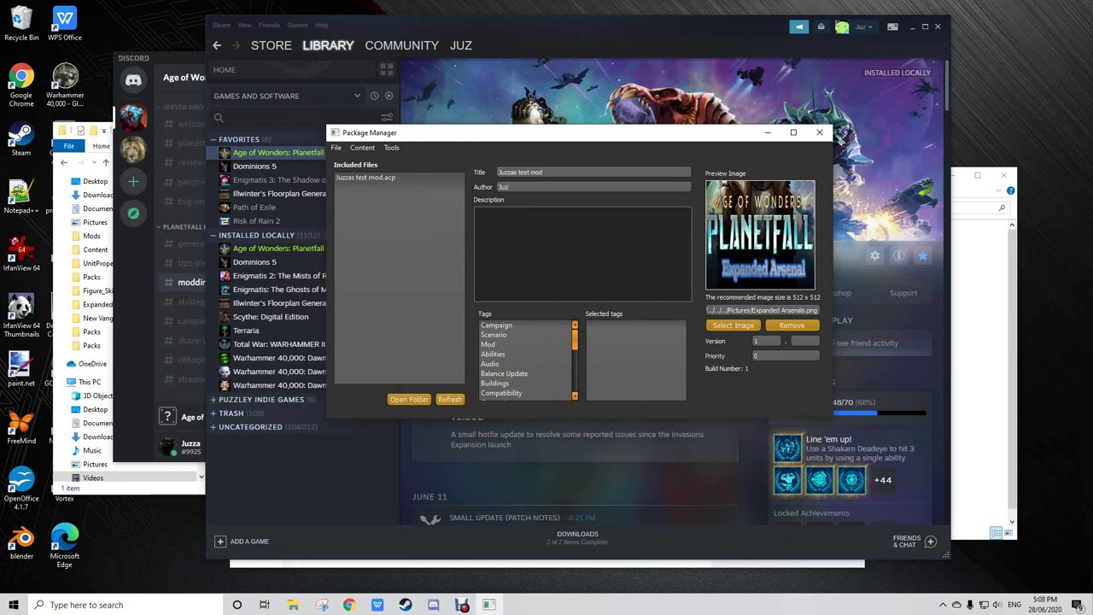
{"action": "left_click", "coordinate": [513, 223]}
{"action": "type", "text": "Test mod"}
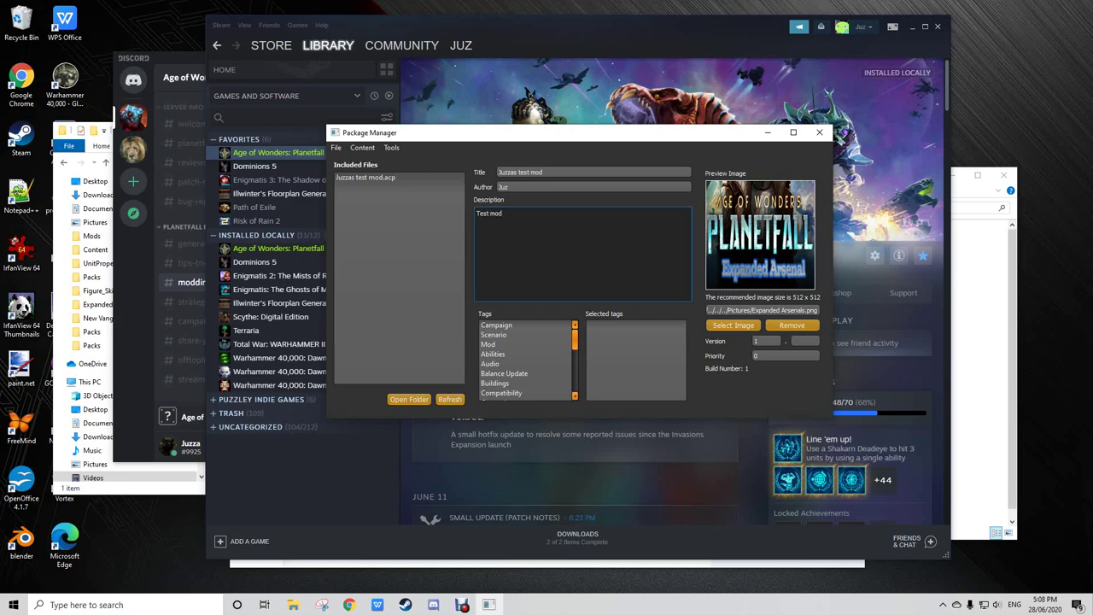
{"action": "left_click", "coordinate": [804, 341]}
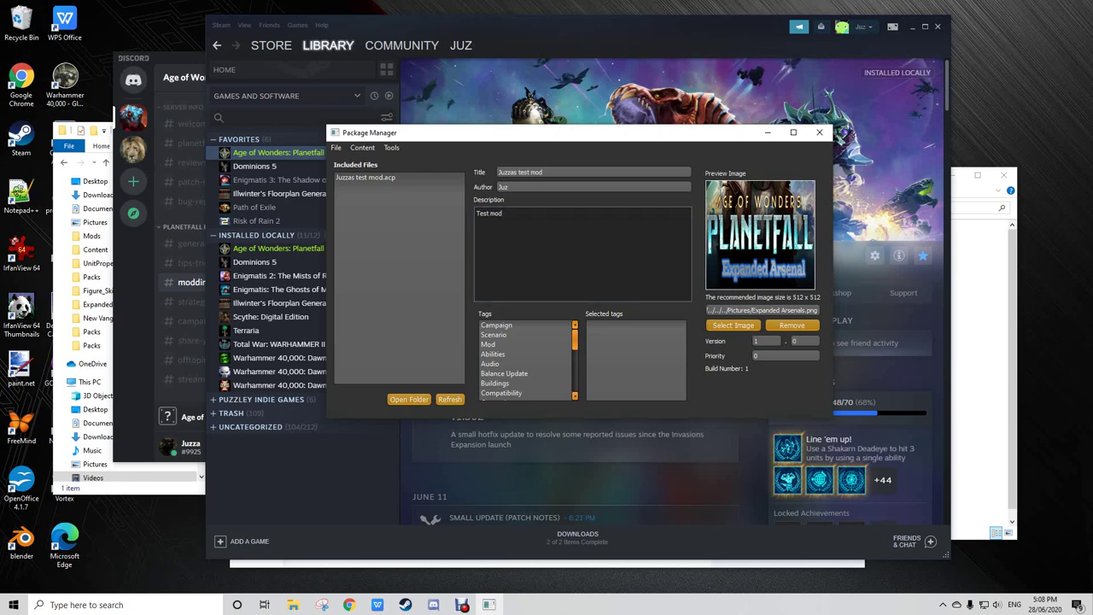
Step: Save the package with its details and dismiss the save message
{"action": "left_click", "coordinate": [503, 215]}
{"action": "key", "text": "ctrl+s"}
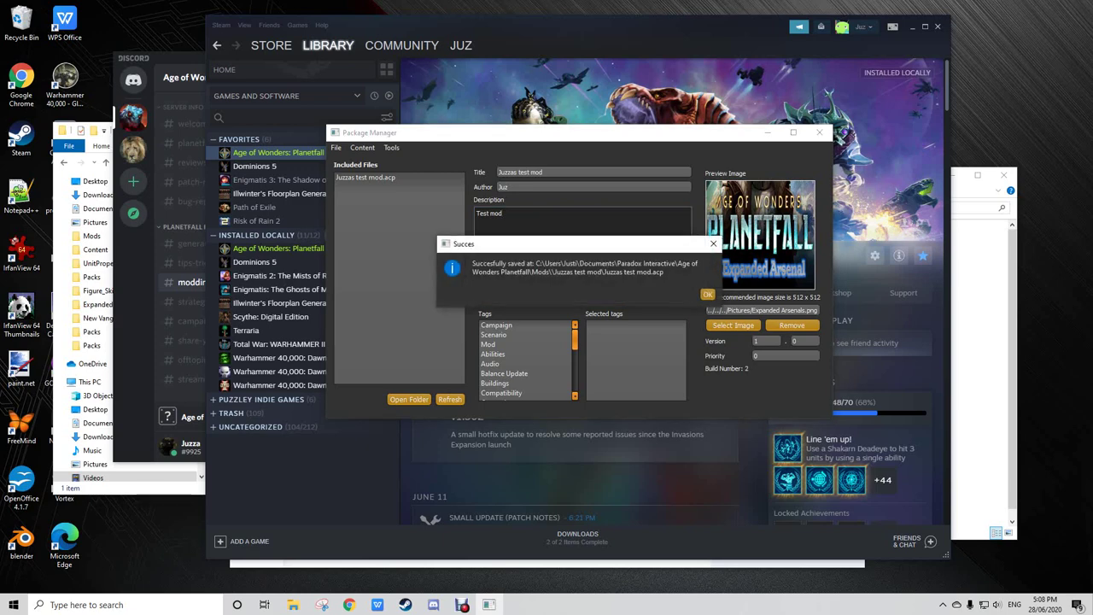
{"action": "left_click", "coordinate": [708, 295]}
Step: Launch the Resource Editor and the Content Editor for the mod, and bring the Resource Editor to the front
{"action": "left_click", "coordinate": [391, 146]}
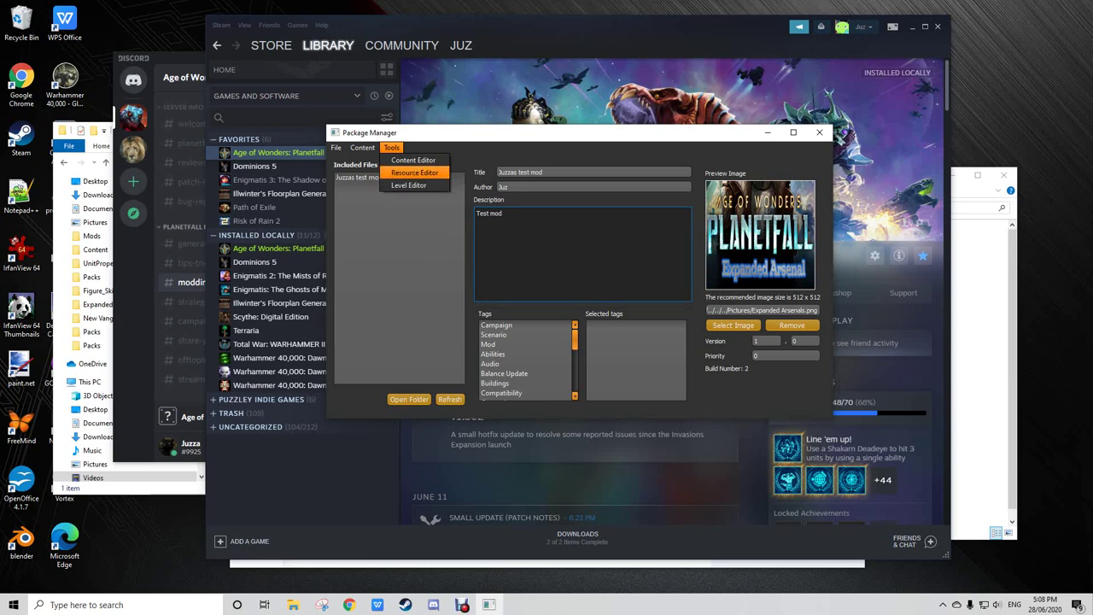
{"action": "left_click", "coordinate": [415, 173]}
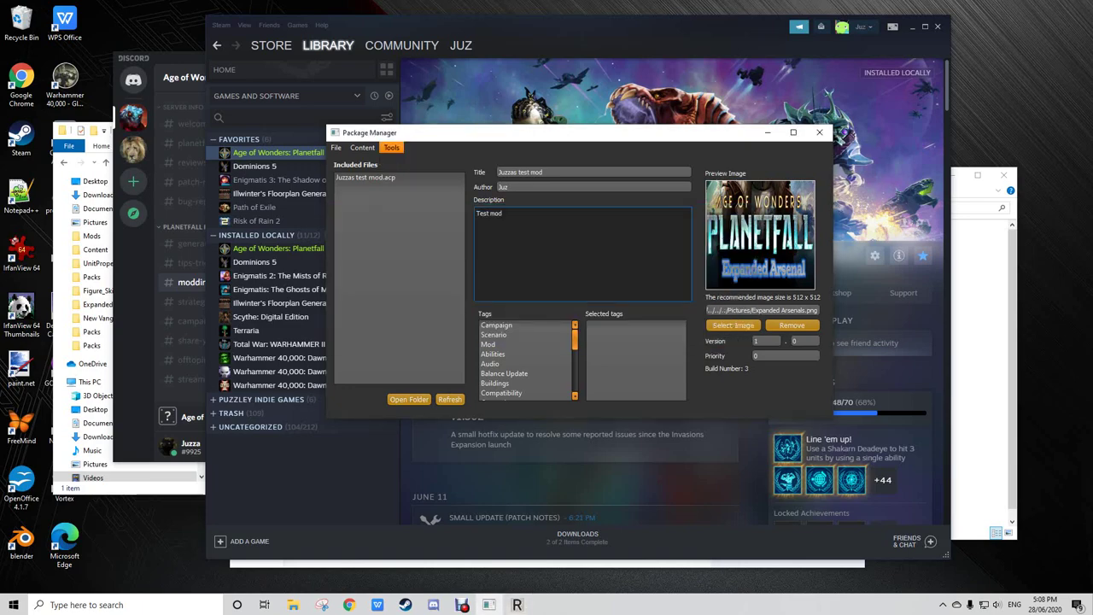
{"action": "left_click", "coordinate": [391, 147]}
{"action": "left_click", "coordinate": [414, 159]}
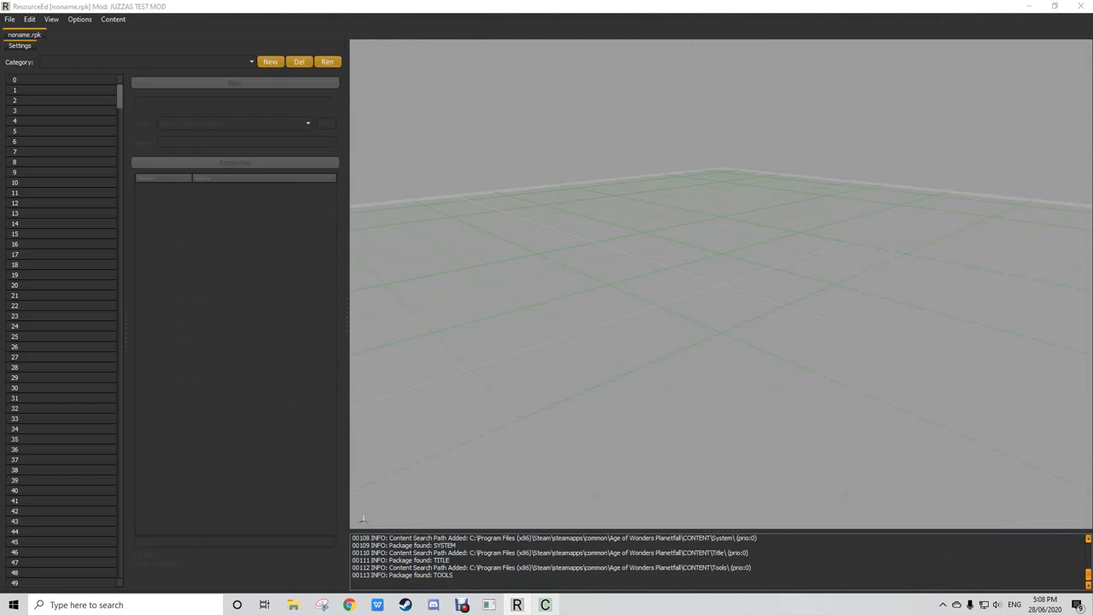
{"action": "left_click", "coordinate": [517, 605]}
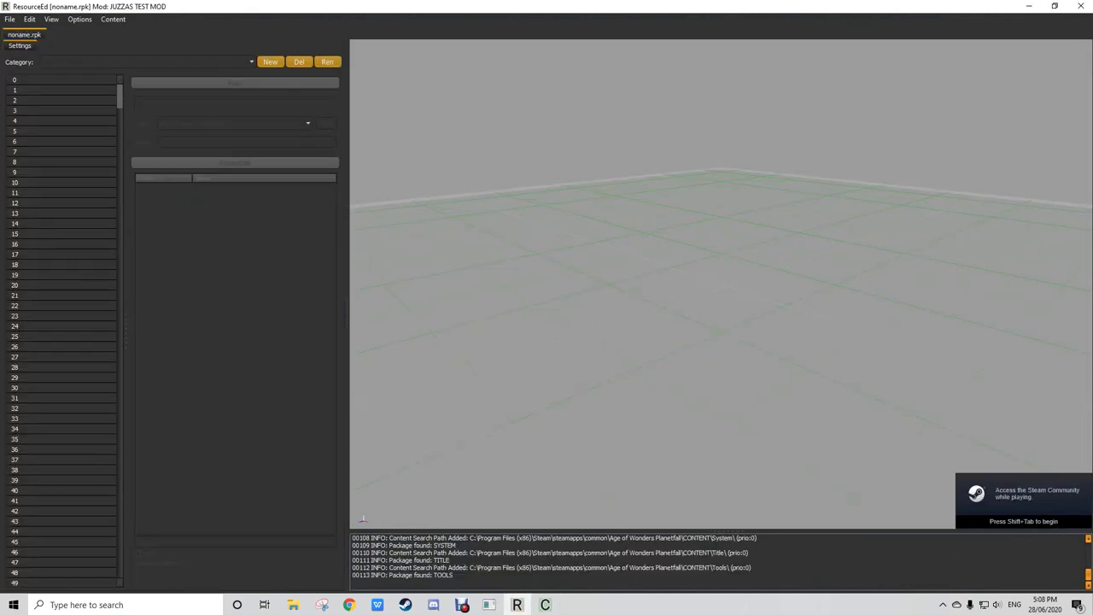
Step: Start opening a resource pack and browse to the game's Content\Title\Packs folder
{"action": "left_click", "coordinate": [9, 19]}
{"action": "left_click", "coordinate": [21, 44]}
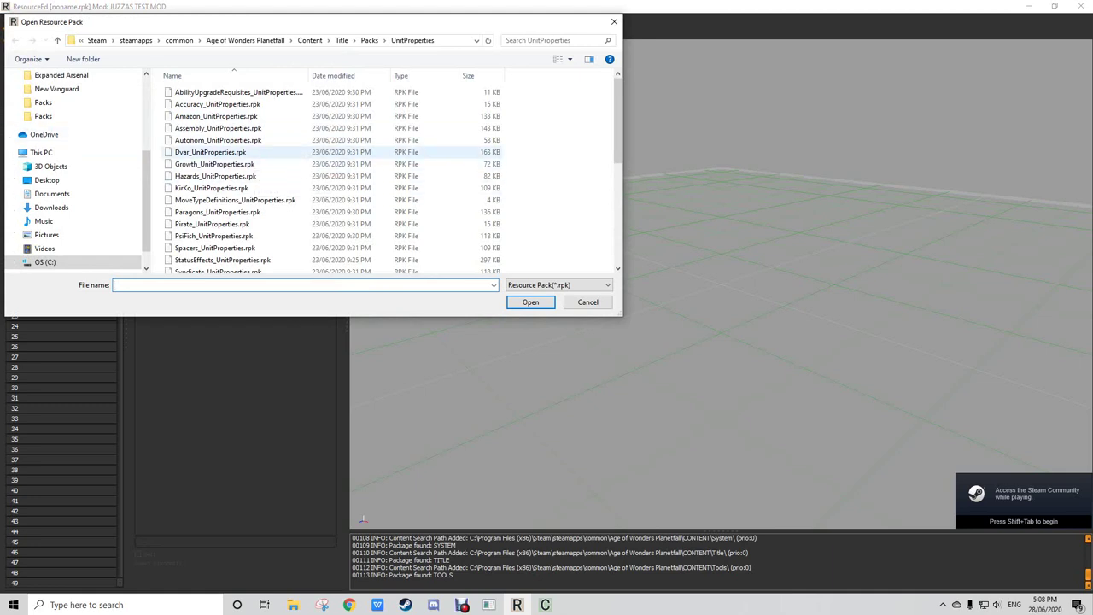
{"action": "left_click", "coordinate": [369, 40]}
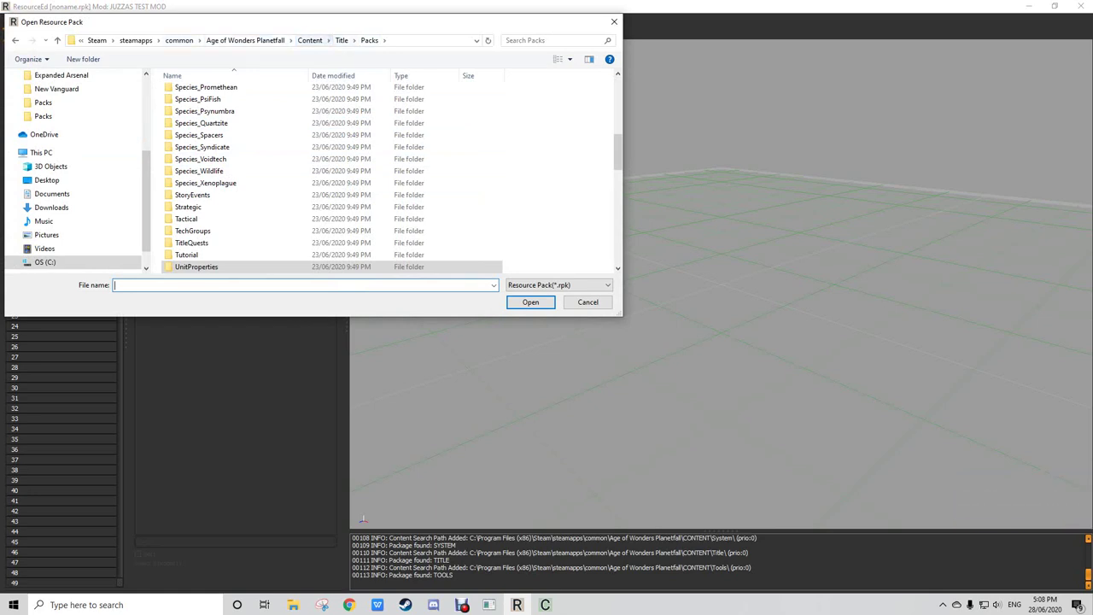
{"action": "left_click", "coordinate": [310, 40]}
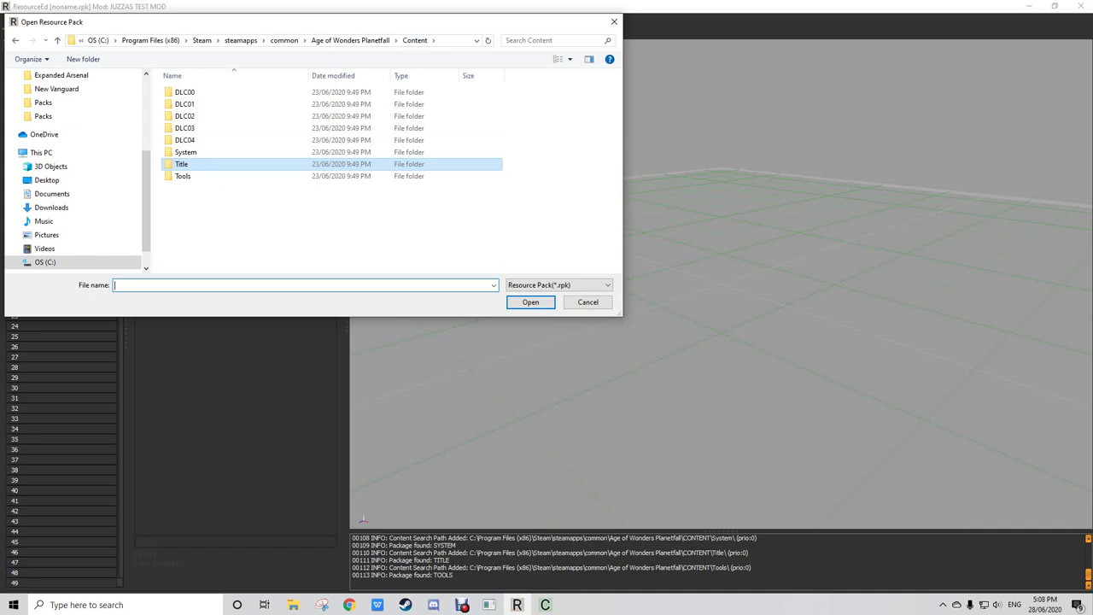
{"action": "double_click", "coordinate": [182, 164]}
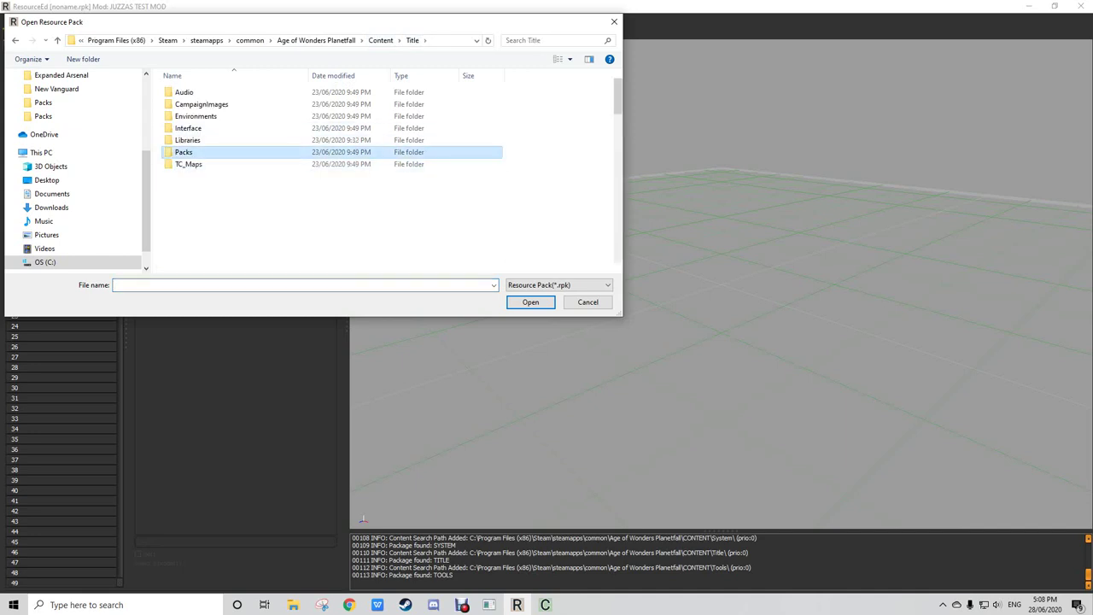
{"action": "double_click", "coordinate": [183, 152]}
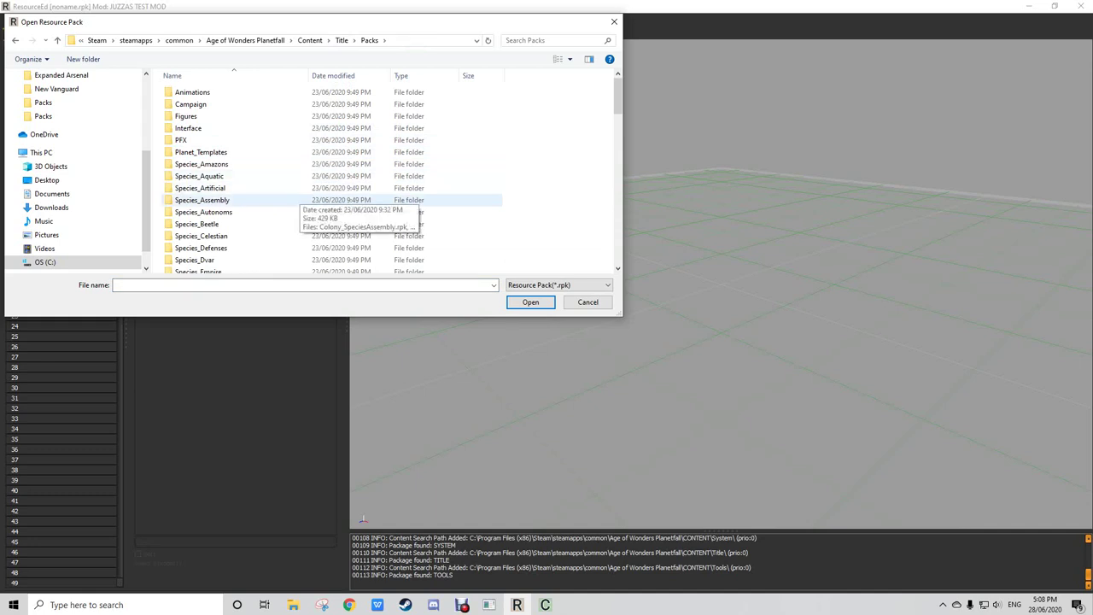
Step: Look through the Packs folder and examine the resource packs inside its UnitProperties subfolder
{"action": "scroll", "coordinate": [299, 198], "scroll_direction": "down", "scroll_amount": 2}
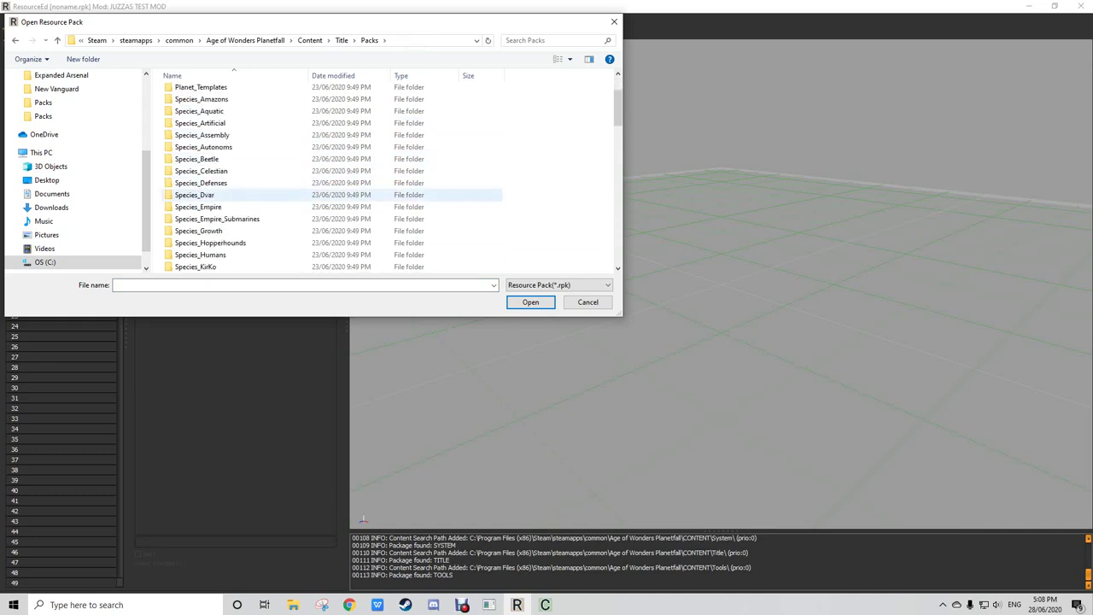
{"action": "scroll", "coordinate": [299, 195], "scroll_direction": "up", "scroll_amount": 2}
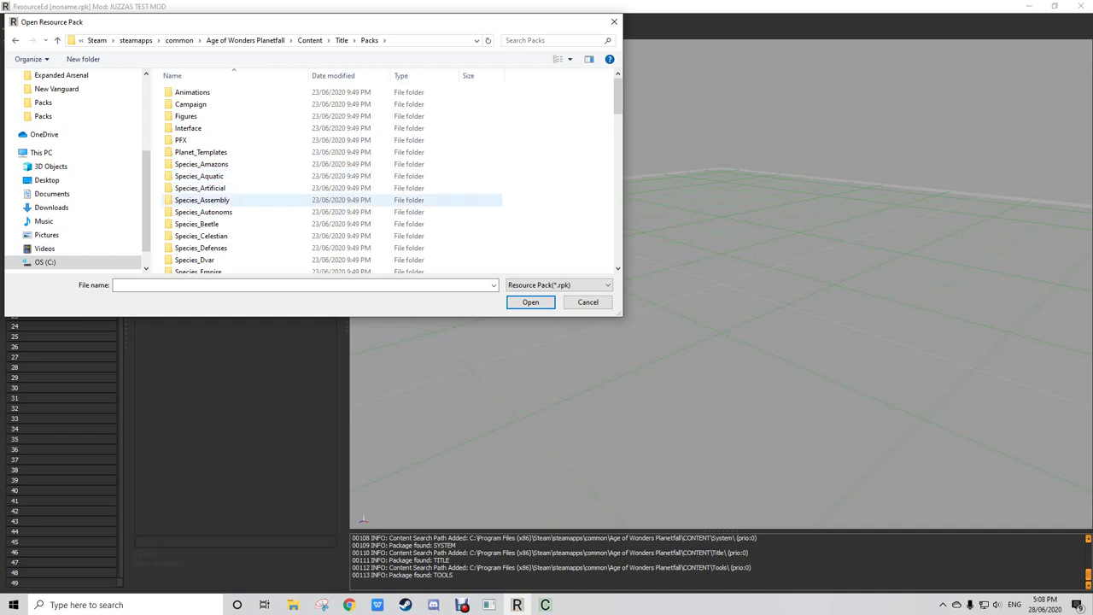
{"action": "scroll", "coordinate": [298, 209], "scroll_direction": "down", "scroll_amount": 1}
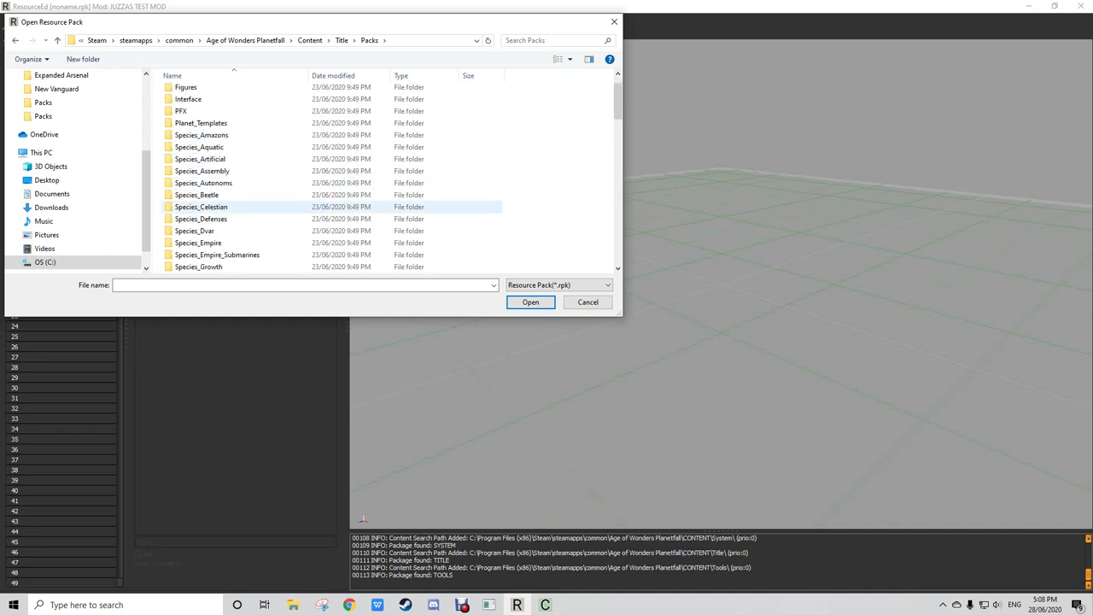
{"action": "scroll", "coordinate": [299, 207], "scroll_direction": "down", "scroll_amount": 8}
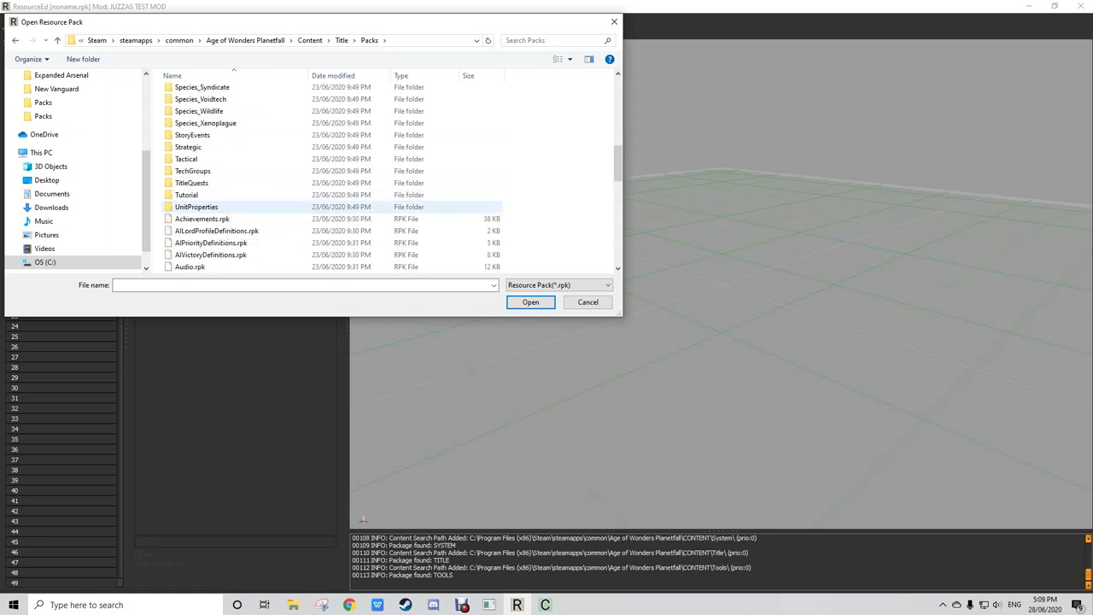
{"action": "double_click", "coordinate": [214, 206]}
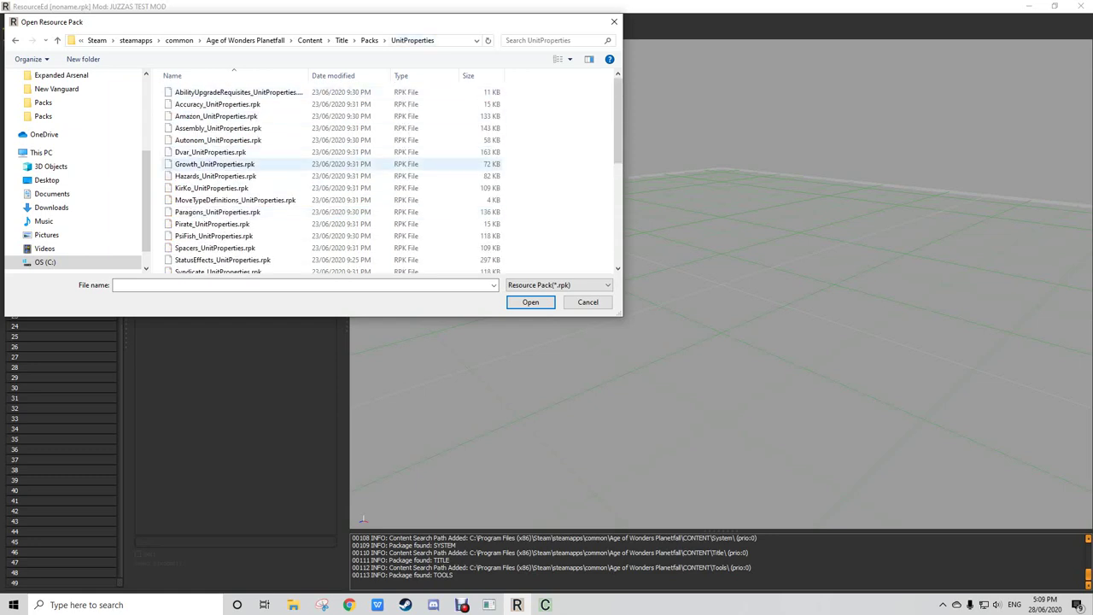
{"action": "scroll", "coordinate": [230, 194], "scroll_direction": "down", "scroll_amount": 5}
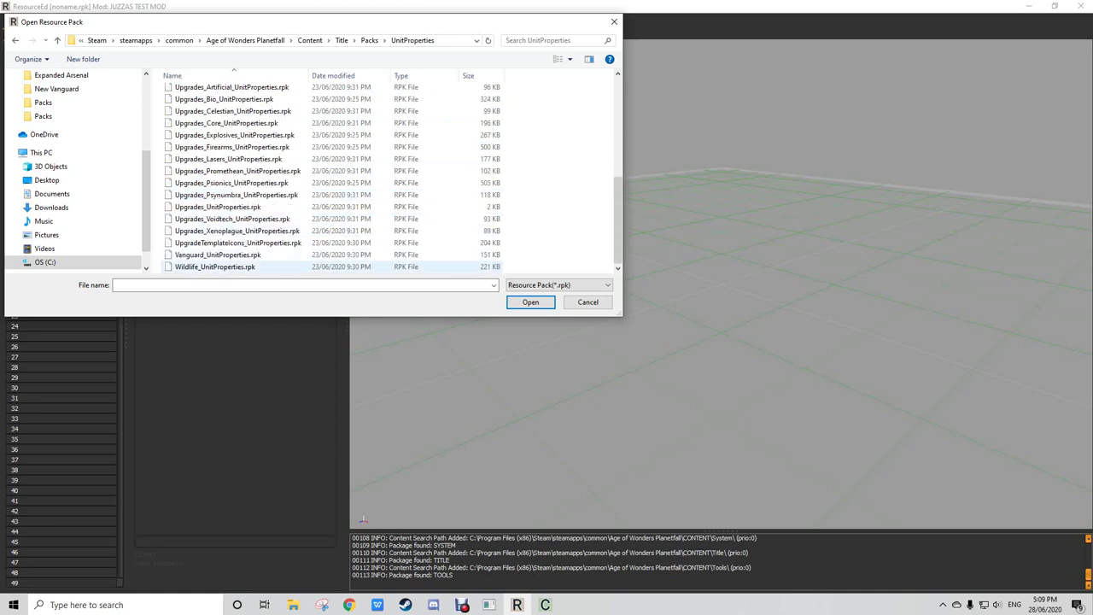
{"action": "scroll", "coordinate": [222, 265], "scroll_direction": "up", "scroll_amount": 5}
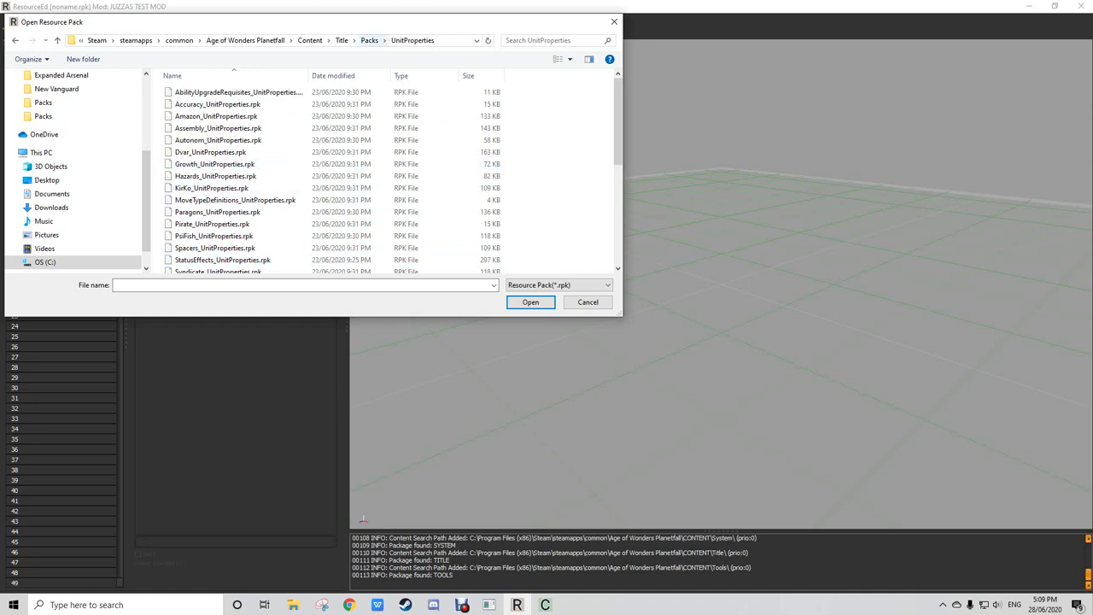
Step: Open the resource pack Units_SpeciesHumans.rpk from the Species_Humans subfolder of Packs
{"action": "left_click", "coordinate": [369, 40]}
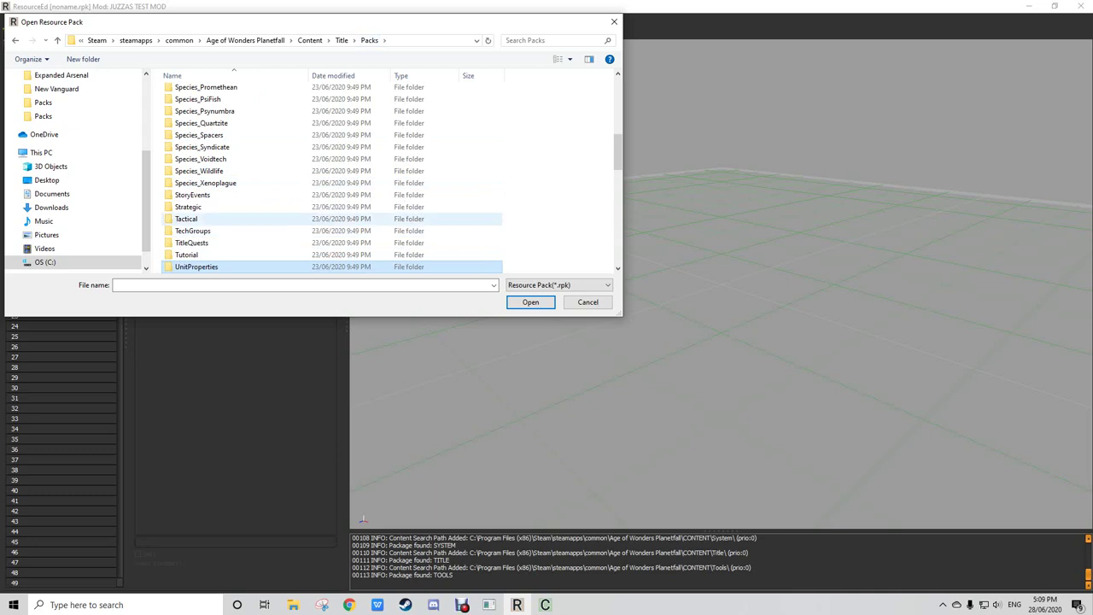
{"action": "scroll", "coordinate": [199, 171], "scroll_direction": "up", "scroll_amount": 2}
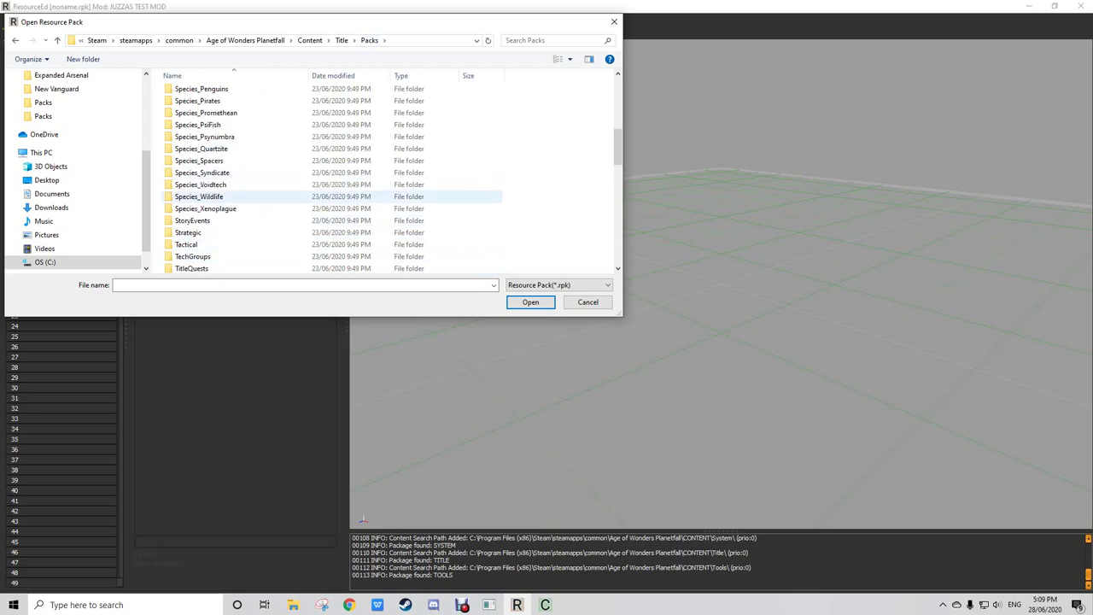
{"action": "scroll", "coordinate": [333, 197], "scroll_direction": "up", "scroll_amount": 3}
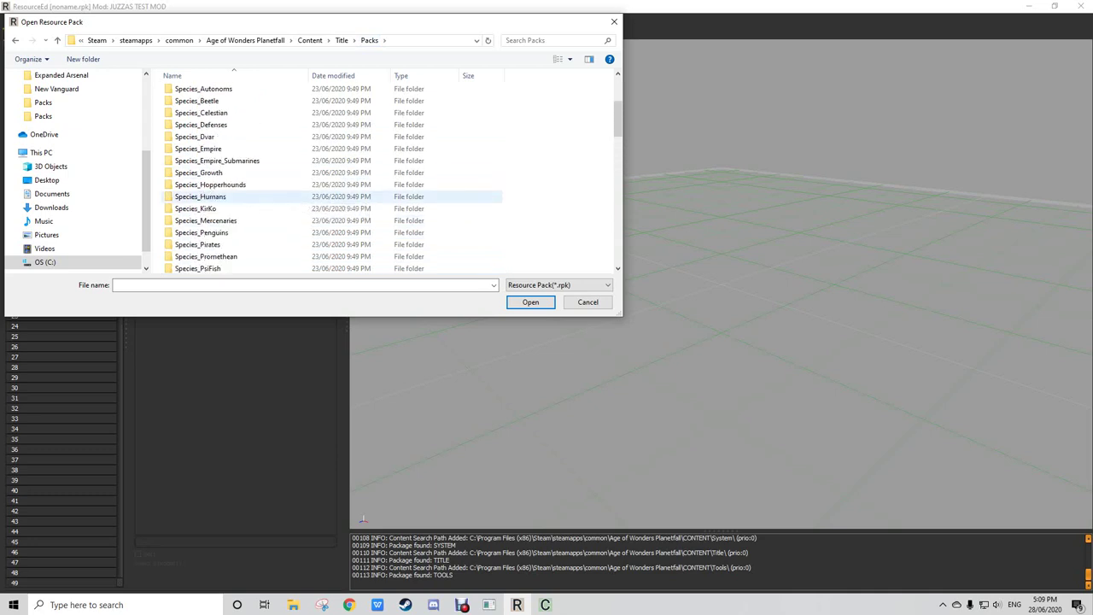
{"action": "double_click", "coordinate": [333, 197]}
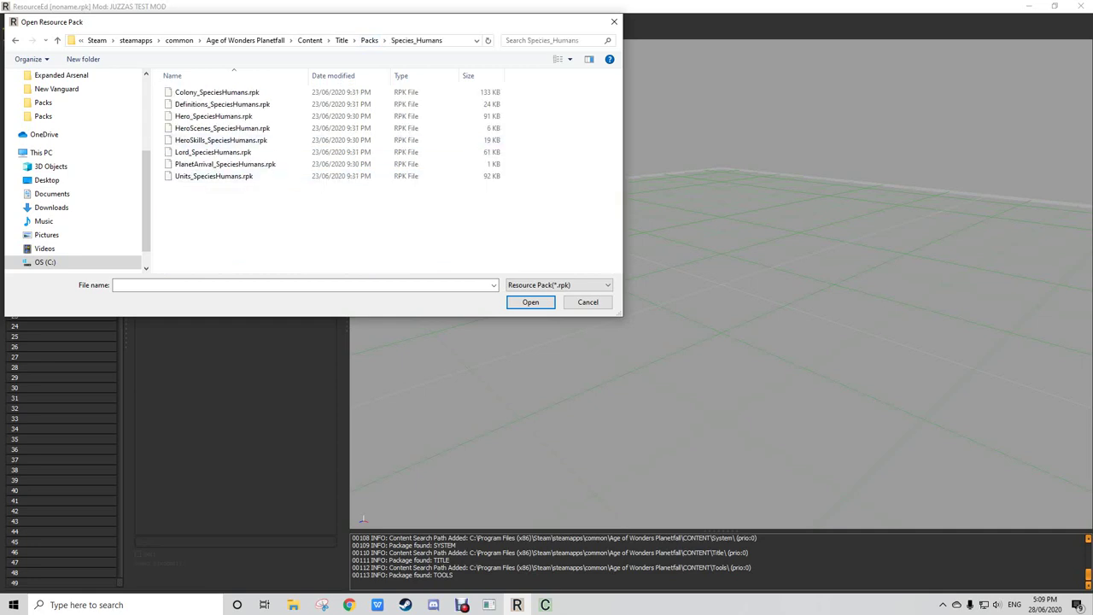
{"action": "double_click", "coordinate": [214, 176]}
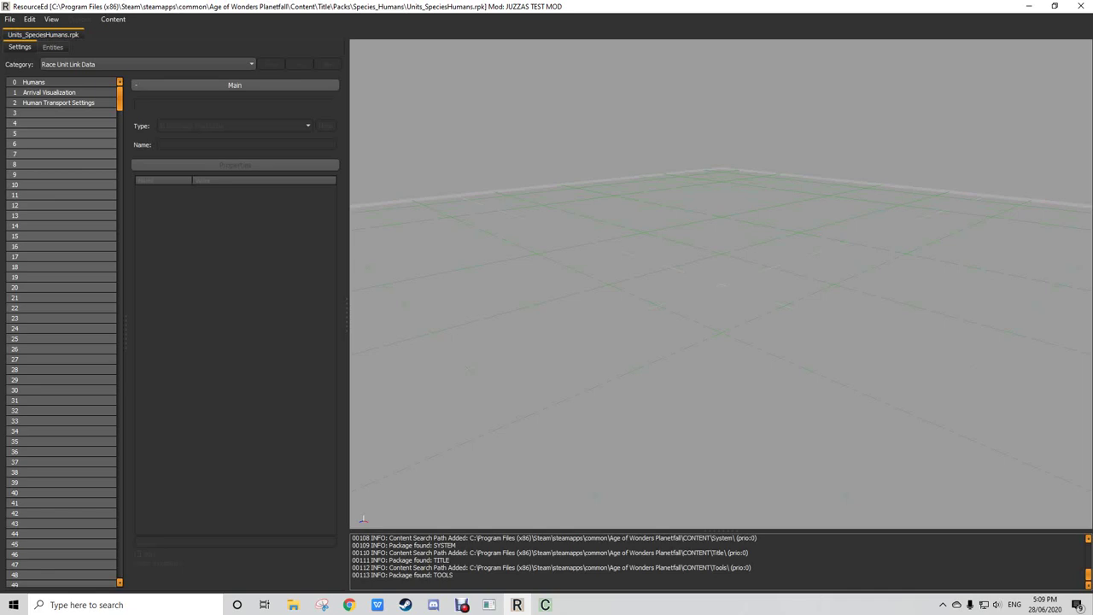
Step: Display the entities of the Units_SpeciesHumans pack in the Human Units category and select the Vanguard Trooper
{"action": "left_click", "coordinate": [53, 47]}
{"action": "left_click", "coordinate": [19, 47]}
{"action": "left_click", "coordinate": [53, 47]}
{"action": "left_click", "coordinate": [72, 64]}
{"action": "left_click", "coordinate": [68, 83]}
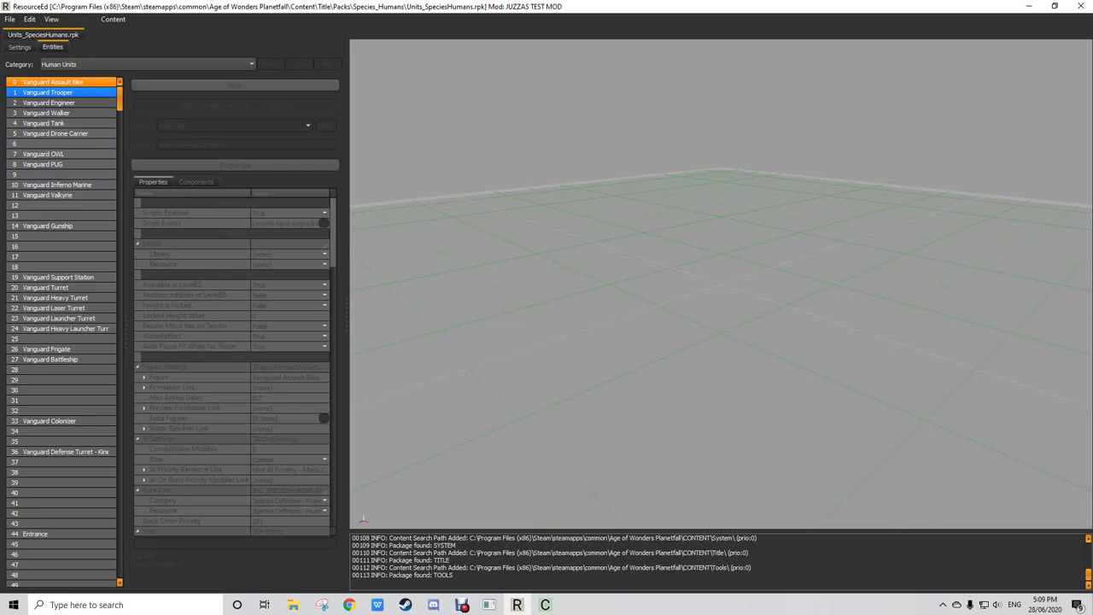
{"action": "left_click", "coordinate": [48, 92]}
Step: Create a new resource pack and move it ahead of Units_SpeciesHumans.rpk in the order of open packs
{"action": "left_click", "coordinate": [10, 19]}
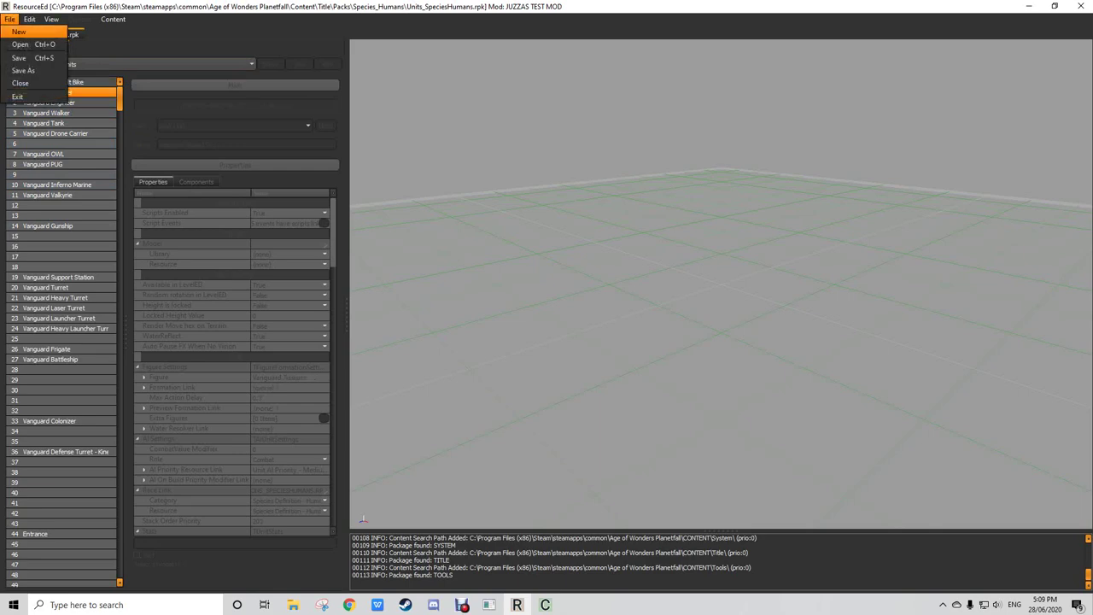
{"action": "left_click", "coordinate": [20, 32]}
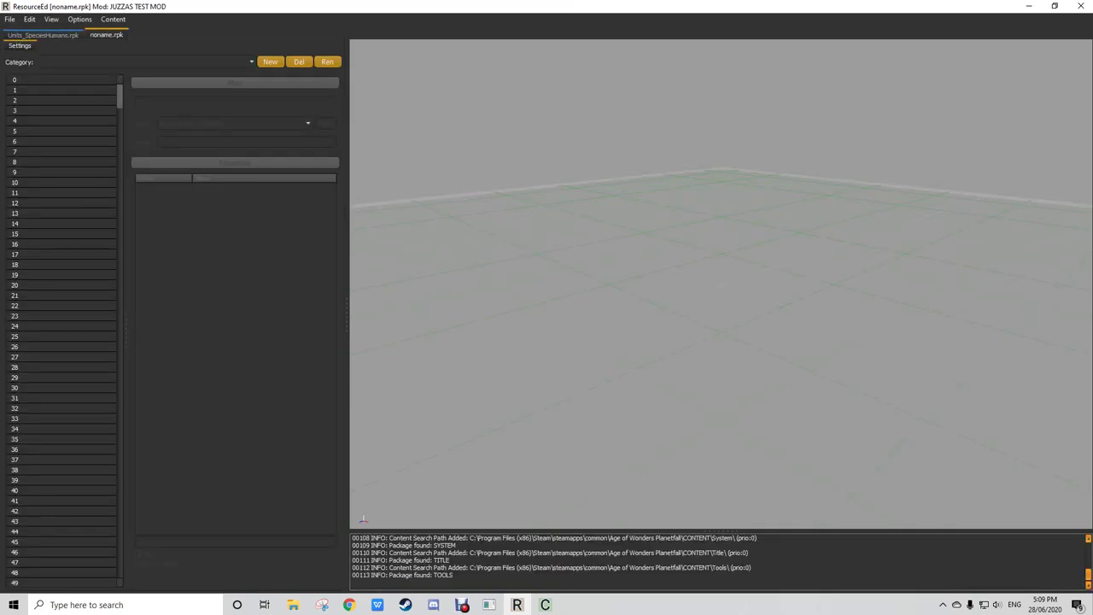
{"action": "right_click", "coordinate": [111, 35]}
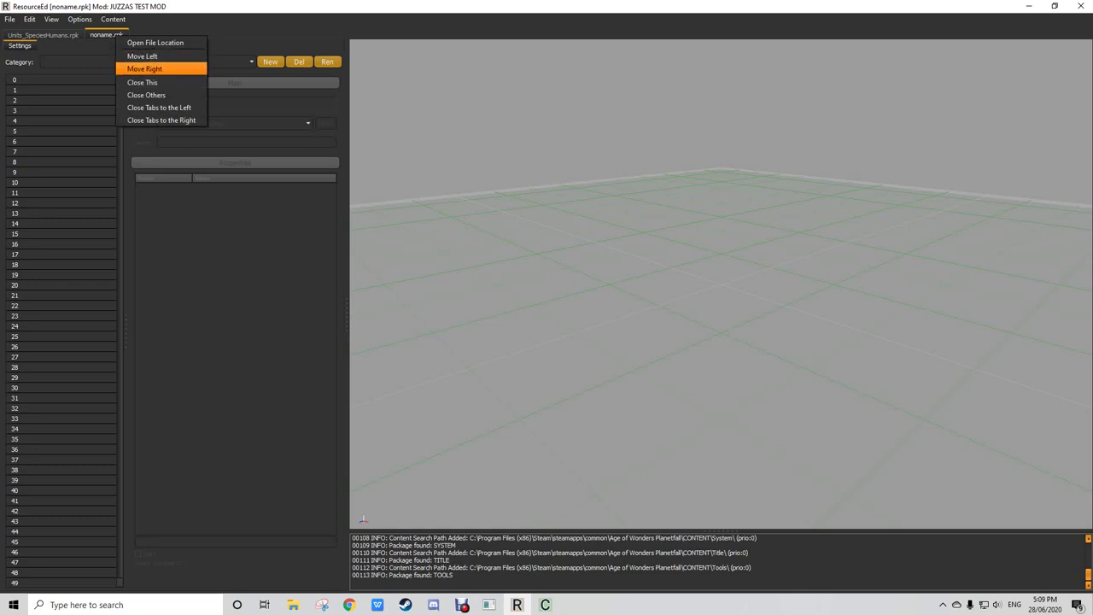
{"action": "left_click", "coordinate": [142, 55]}
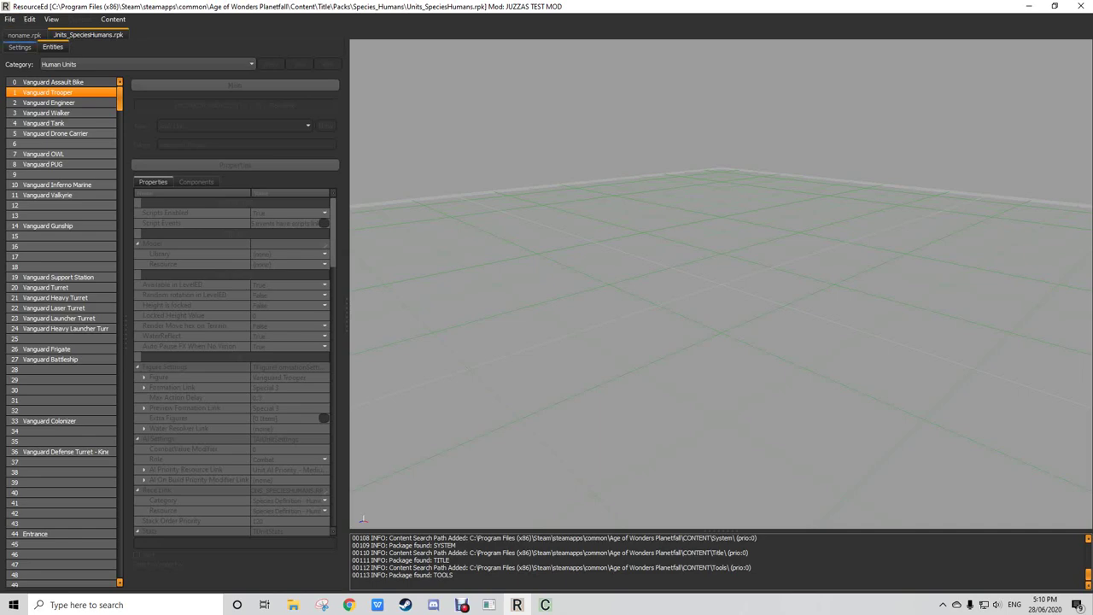
{"action": "left_click", "coordinate": [25, 35]}
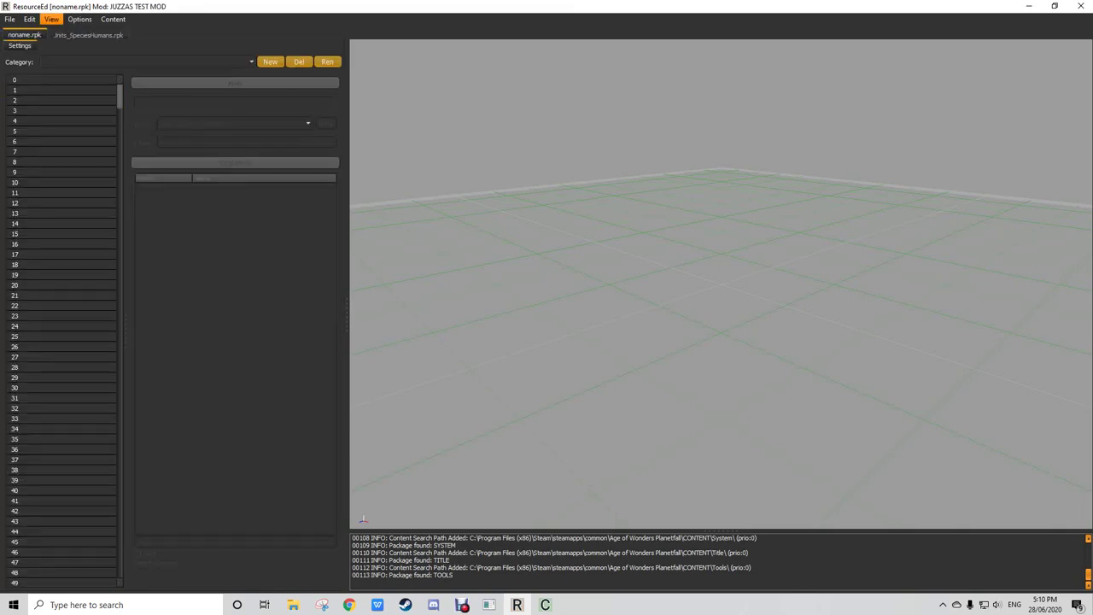
{"action": "left_click", "coordinate": [9, 19]}
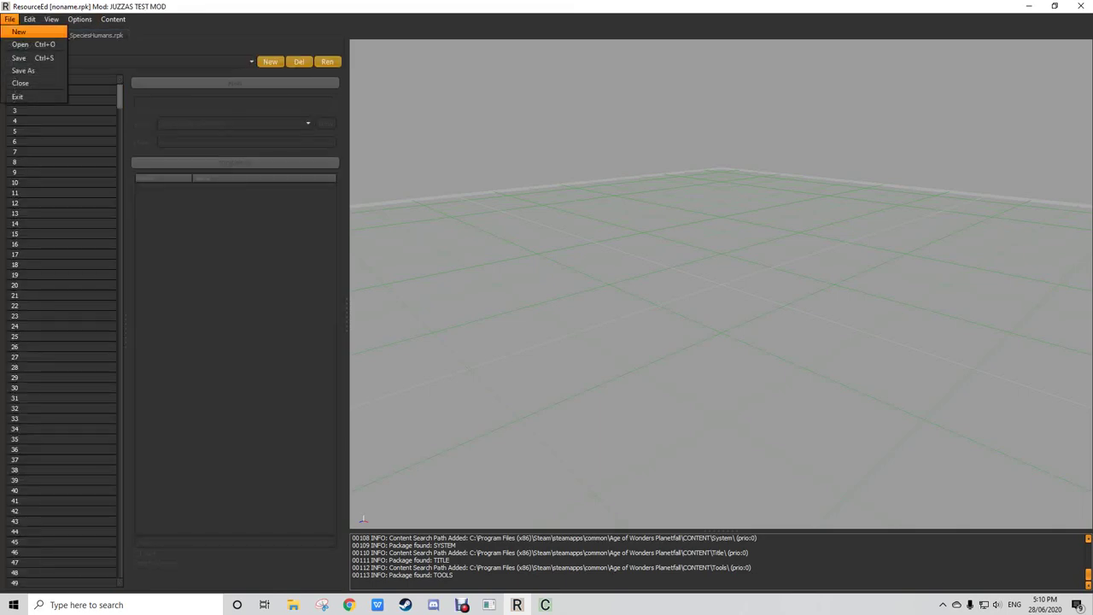
{"action": "left_click", "coordinate": [19, 57]}
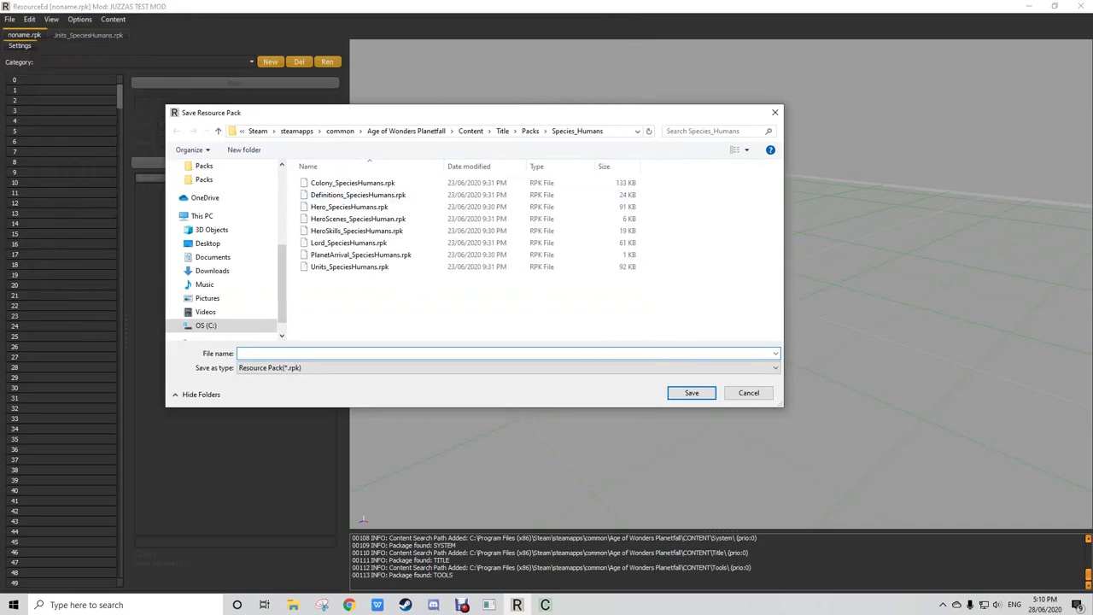
{"action": "key", "text": "Escape"}
Step: Create a mod of the Vanguard Trooper in Units_SpeciesHumans.rpk and widen the area showing its properties
{"action": "left_click", "coordinate": [88, 35]}
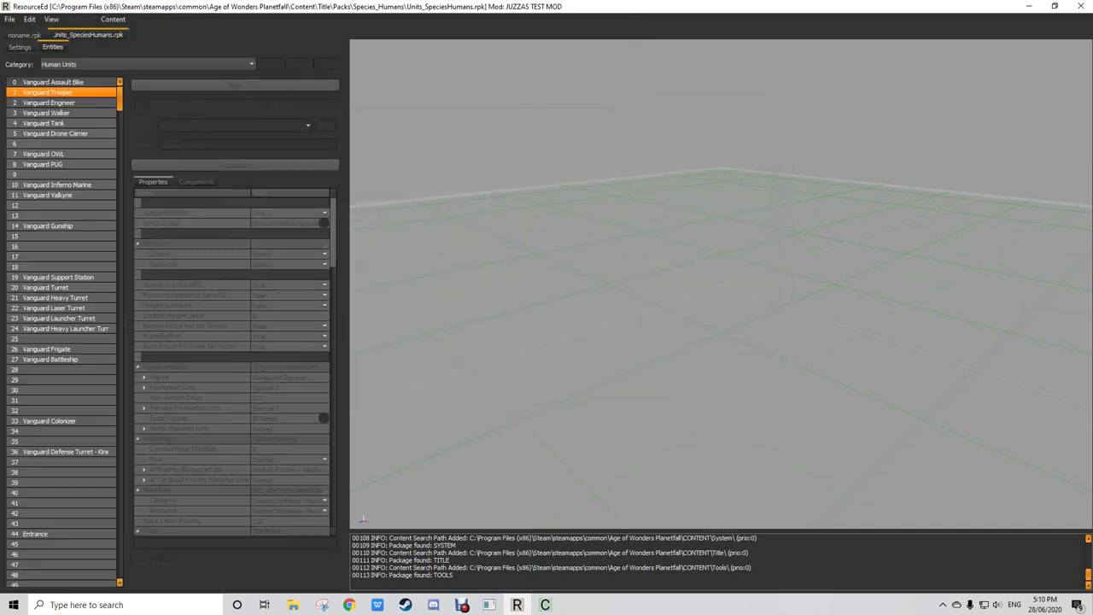
{"action": "right_click", "coordinate": [80, 91]}
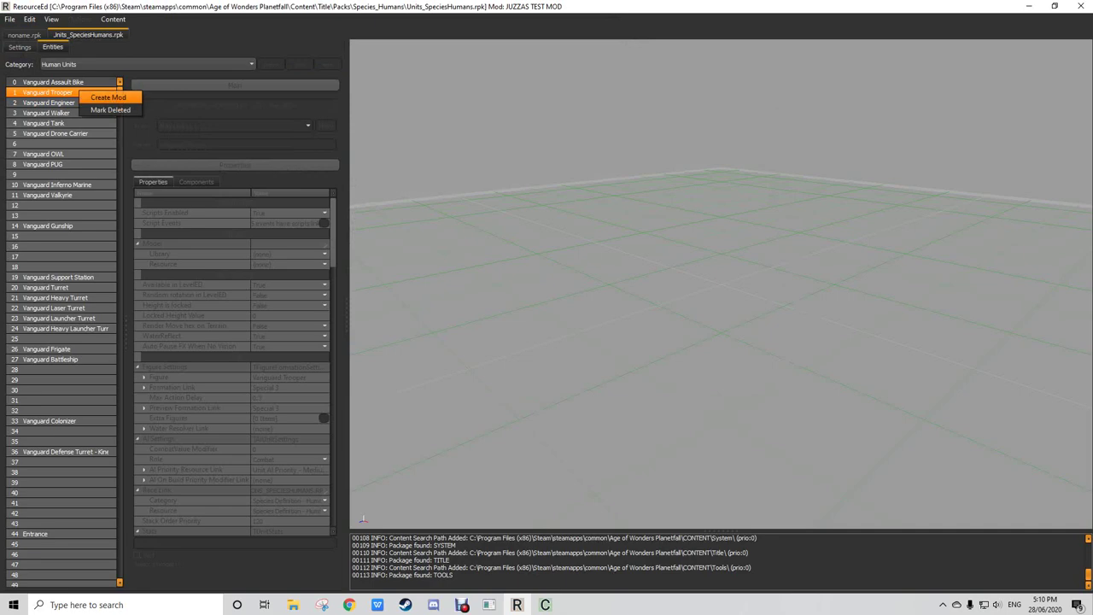
{"action": "left_click", "coordinate": [106, 98]}
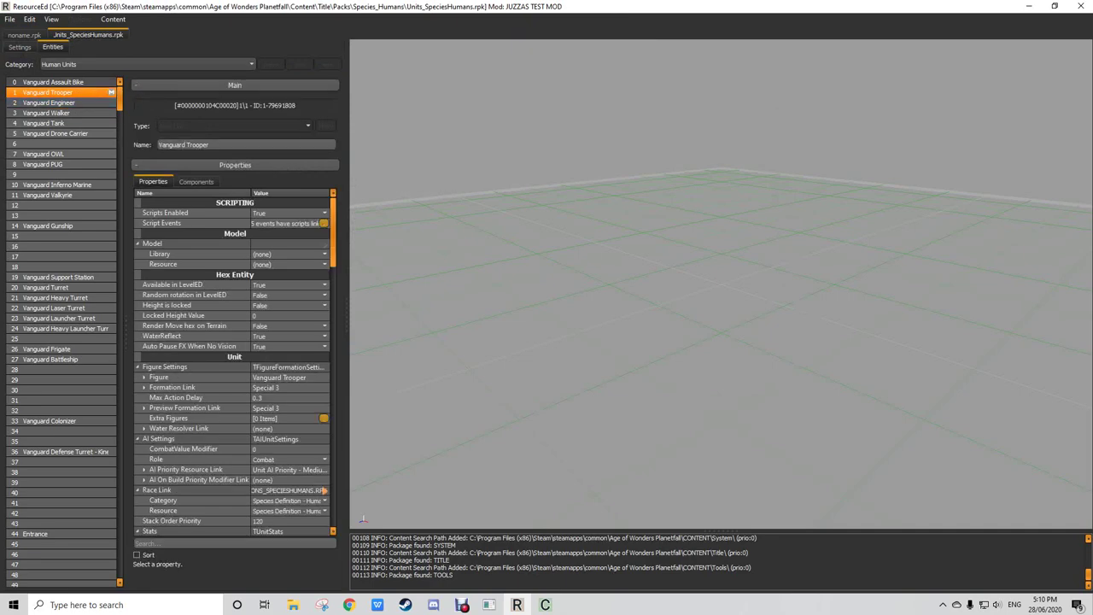
{"action": "left_click_drag", "start_coordinate": [348, 314], "coordinate": [466, 314]}
Step: Set the Vanguard Trooper's Armor to 2 in the Defenses block of its stats
{"action": "scroll", "coordinate": [308, 367], "scroll_direction": "down", "scroll_amount": 4}
{"action": "scroll", "coordinate": [308, 368], "scroll_direction": "down", "scroll_amount": 4}
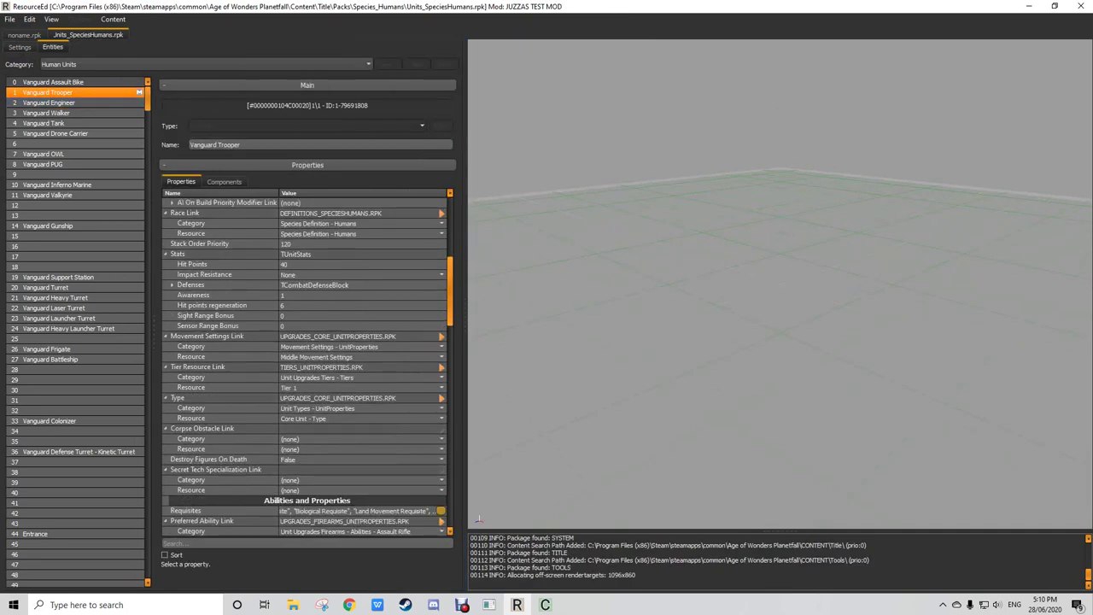
{"action": "left_click", "coordinate": [172, 285]}
{"action": "left_click", "coordinate": [295, 296]}
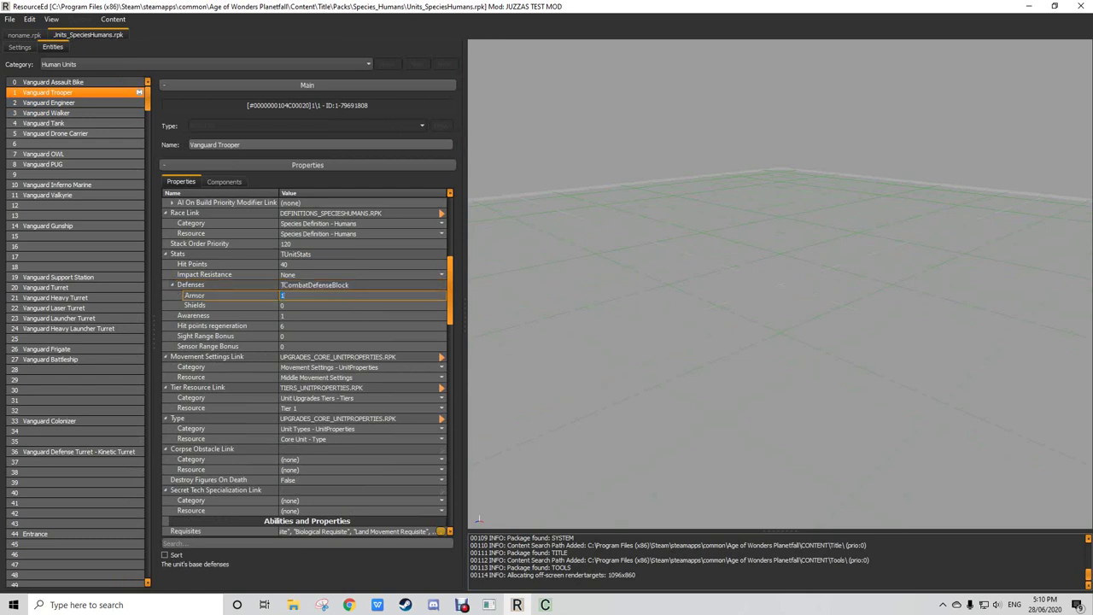
{"action": "type", "text": "2"}
Step: Remove the mod from the Vanguard Trooper entity
{"action": "right_click", "coordinate": [84, 94]}
{"action": "left_click", "coordinate": [116, 102]}
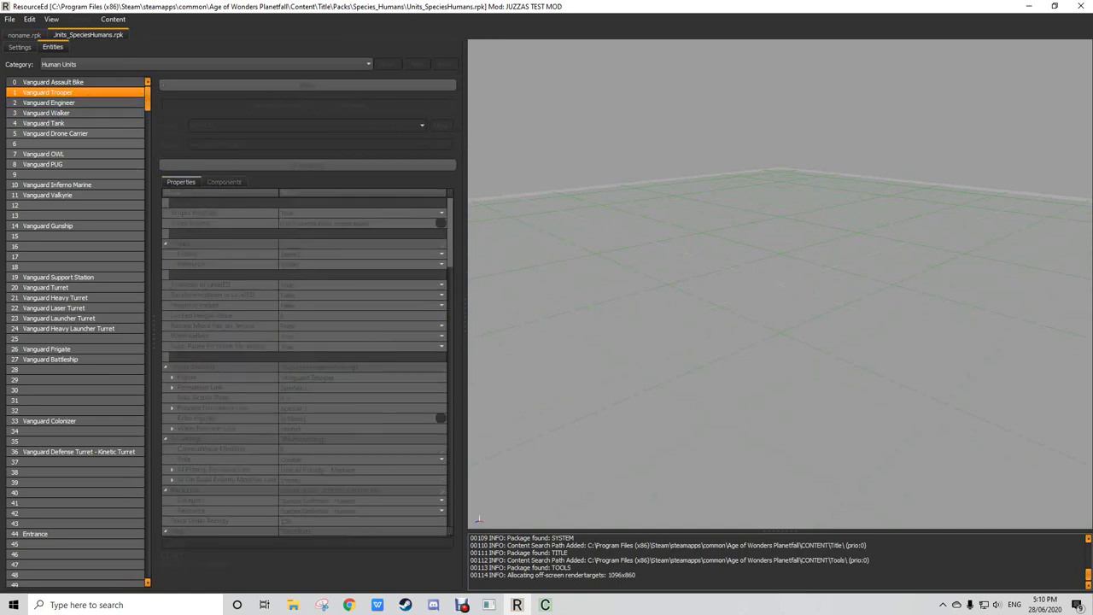
Step: Switch to File Explorer and open the test mod's folder inside the Age of Wonders Planetfall Mods folder
{"action": "mouse_move", "coordinate": [293, 604]}
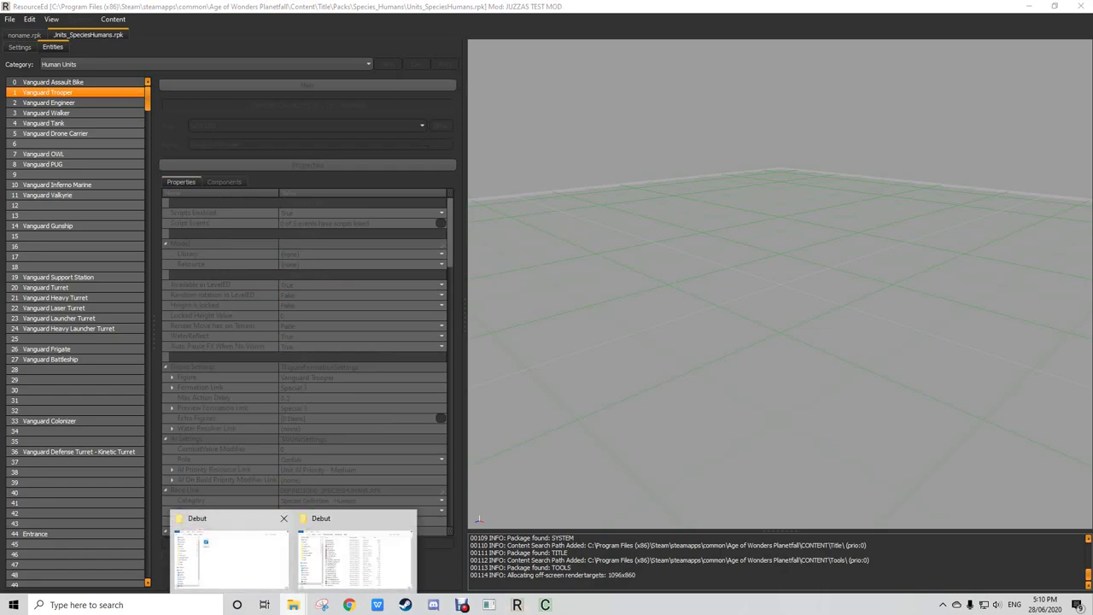
{"action": "left_click", "coordinate": [346, 555]}
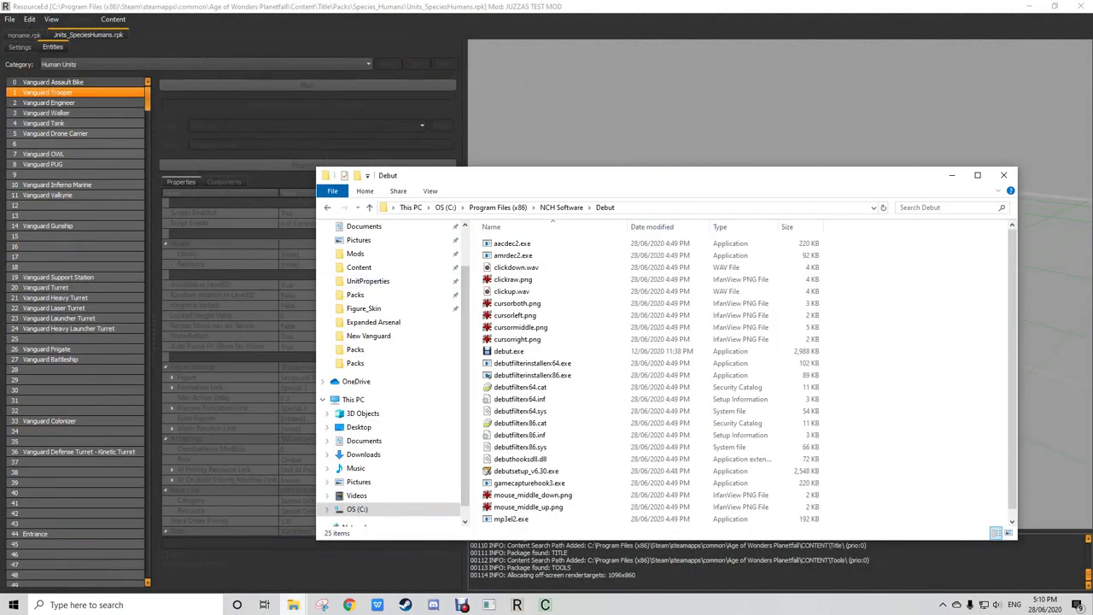
{"action": "left_click", "coordinate": [231, 555]}
{"action": "scroll", "coordinate": [128, 209], "scroll_direction": "up", "scroll_amount": 1}
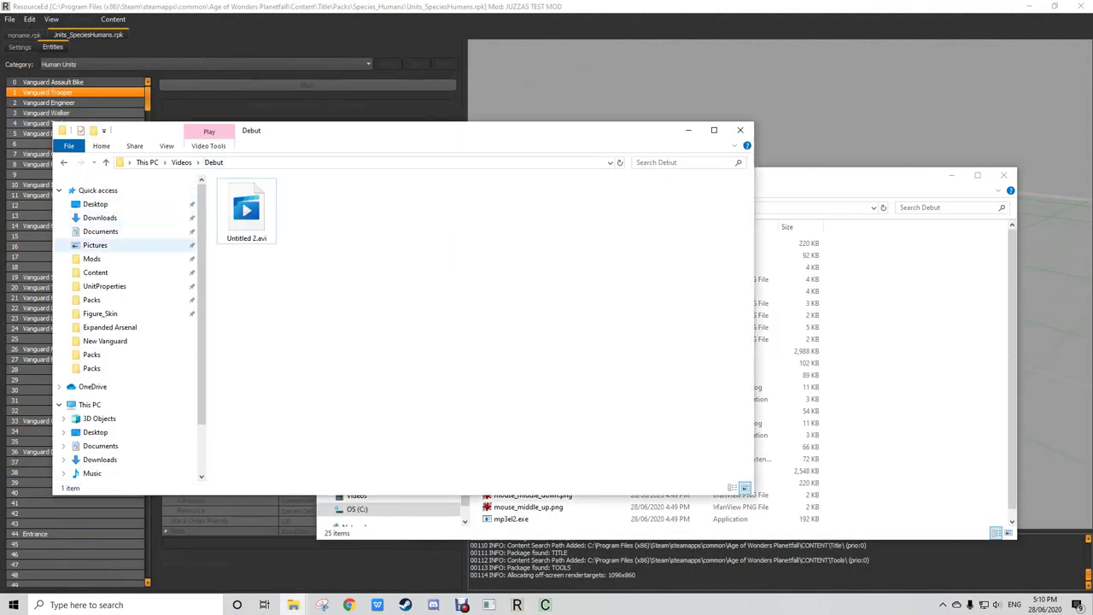
{"action": "left_click", "coordinate": [100, 232]}
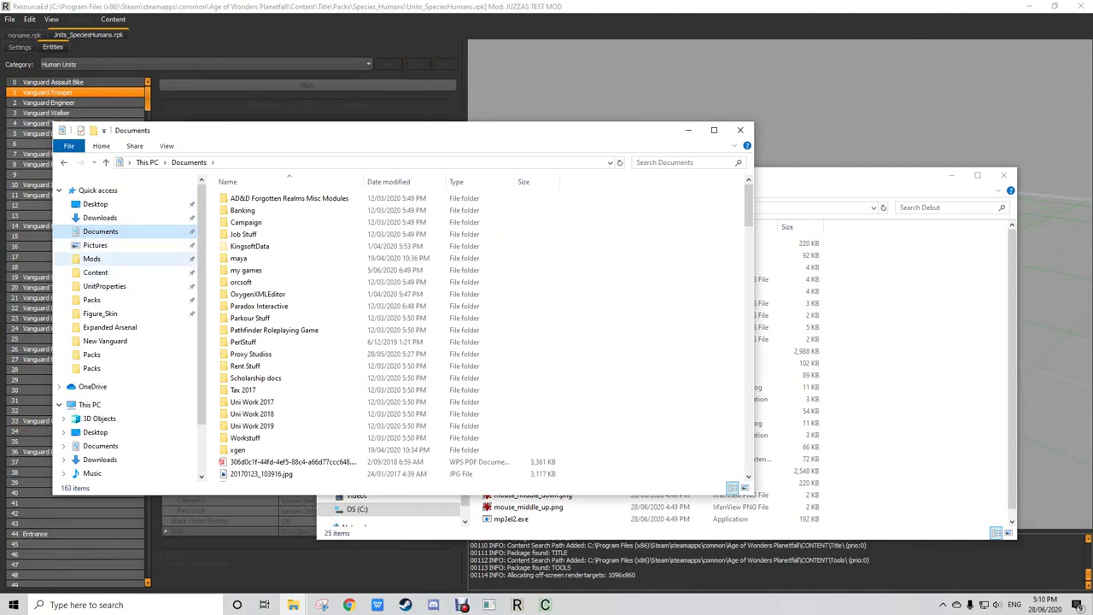
{"action": "left_click", "coordinate": [92, 259]}
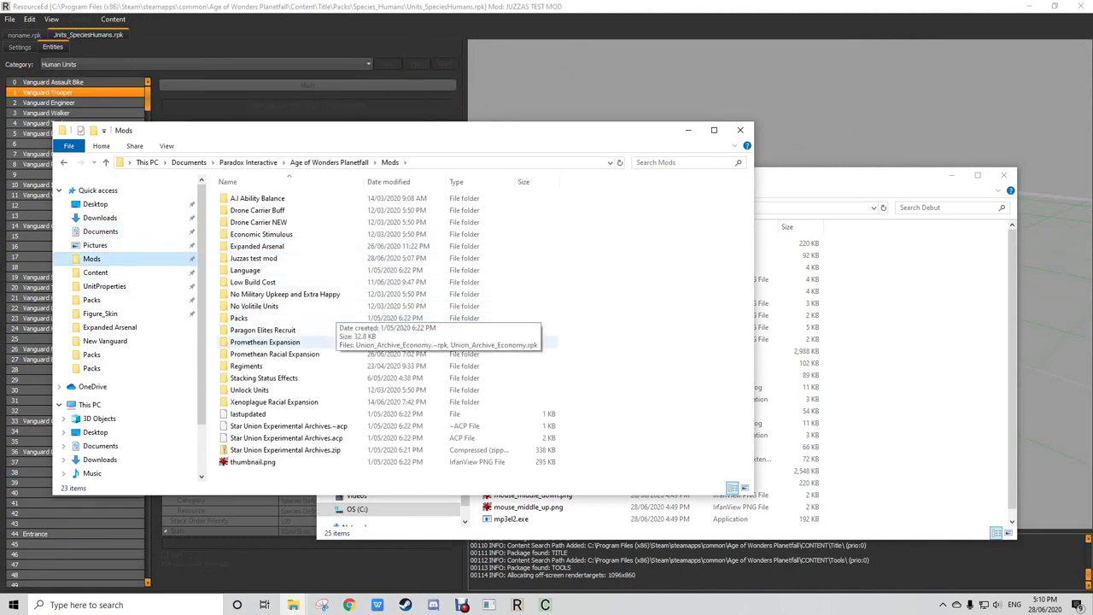
{"action": "left_click", "coordinate": [253, 258]}
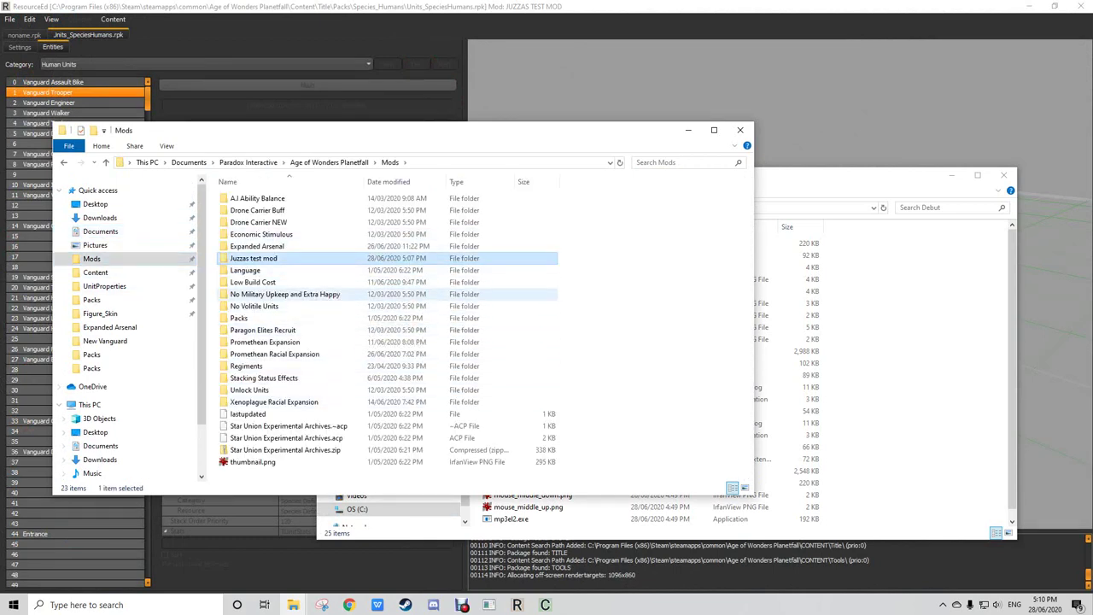
{"action": "double_click", "coordinate": [254, 257]}
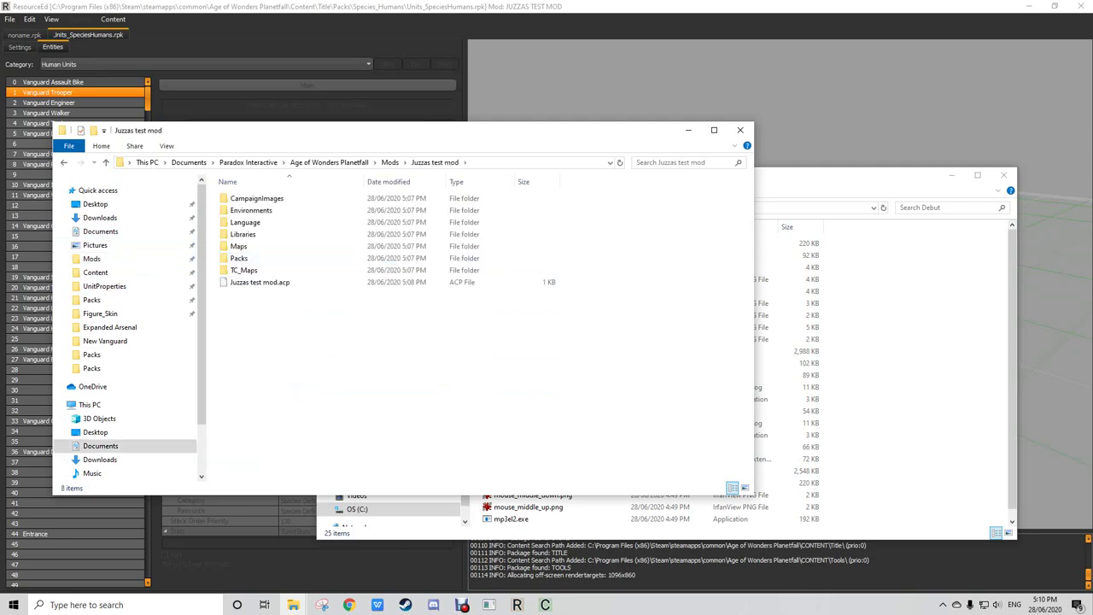
Step: Minimize the other Explorer window, reposition the test mod's window, and open its Packs subfolder
{"action": "left_click", "coordinate": [952, 175]}
{"action": "left_click_drag", "start_coordinate": [521, 137], "coordinate": [703, 136]}
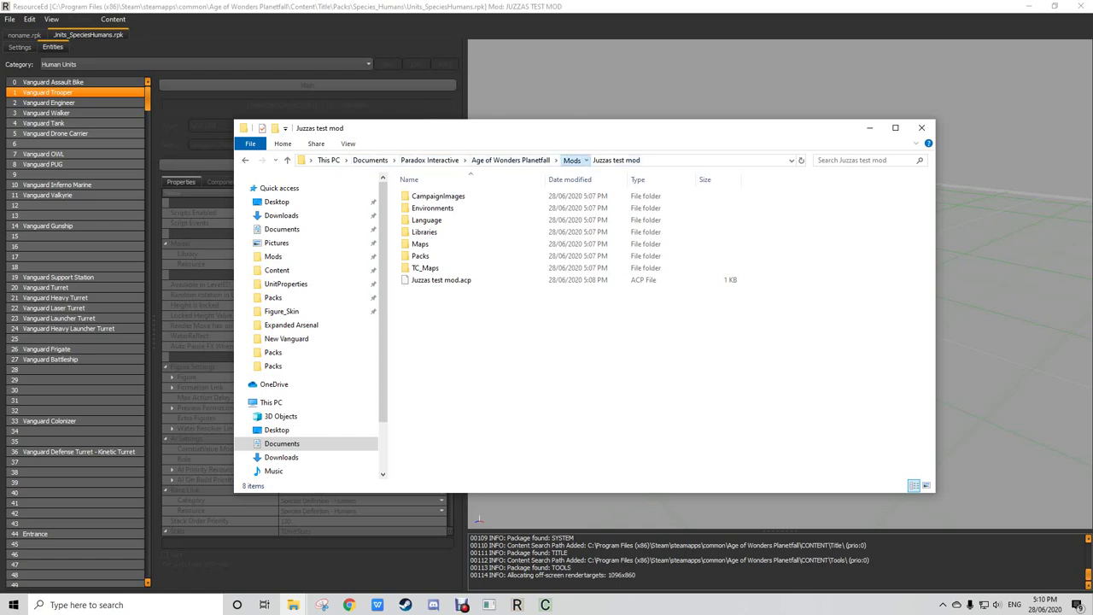
{"action": "left_click", "coordinate": [570, 160]}
{"action": "double_click", "coordinate": [435, 256]}
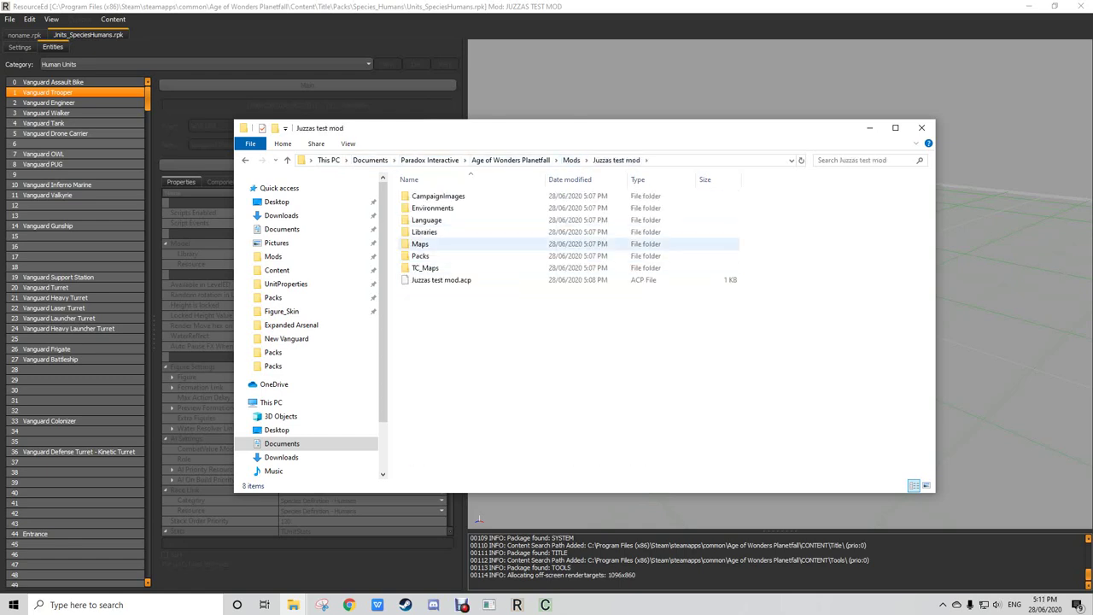
{"action": "left_click_drag", "start_coordinate": [453, 128], "coordinate": [556, 123]}
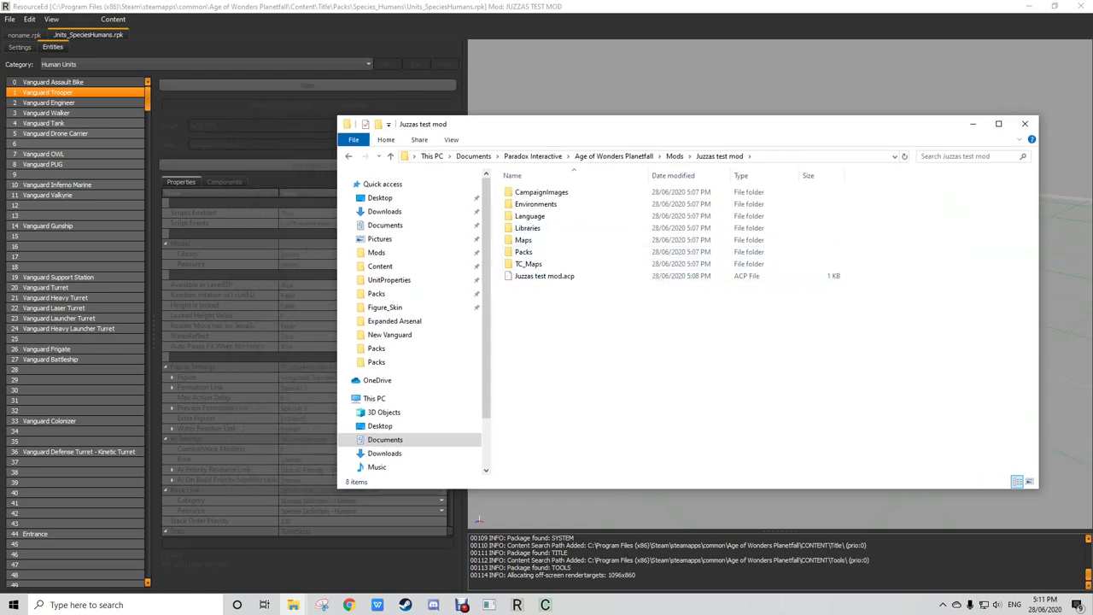
{"action": "double_click", "coordinate": [523, 251]}
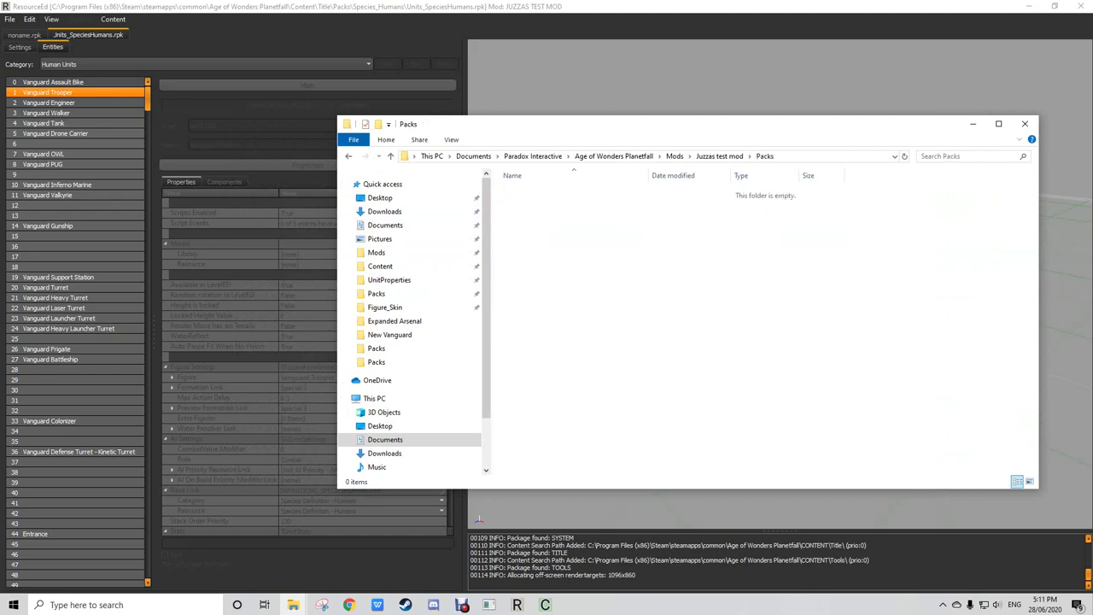
Step: Save the unnamed resource pack as Juzzatest in the Packs folder of the Juzzas test mod
{"action": "left_click", "coordinate": [24, 35]}
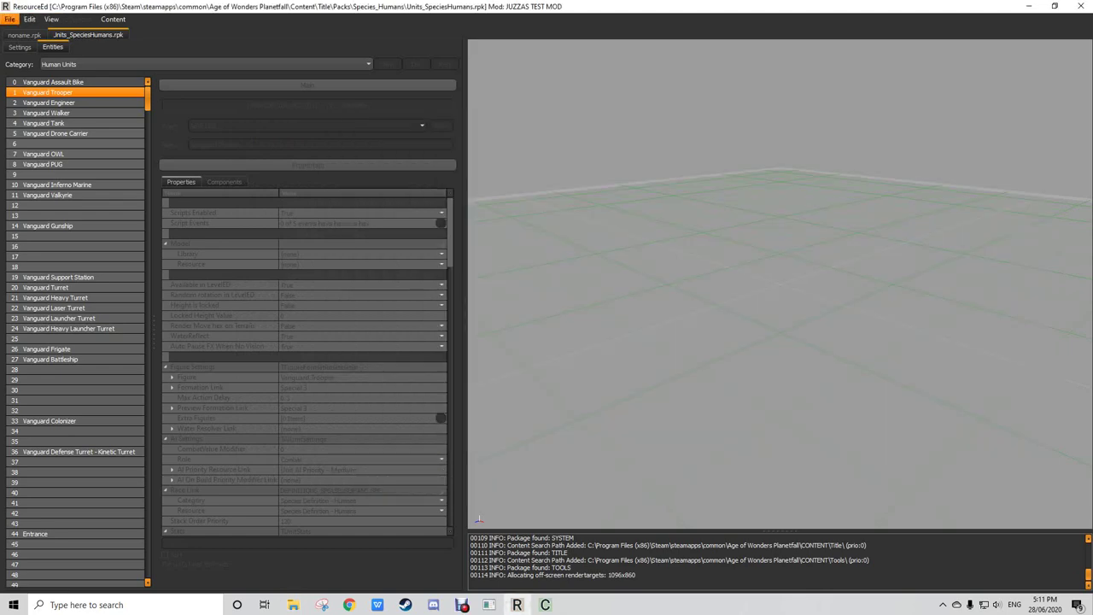
{"action": "left_click", "coordinate": [10, 20]}
{"action": "left_click", "coordinate": [19, 57]}
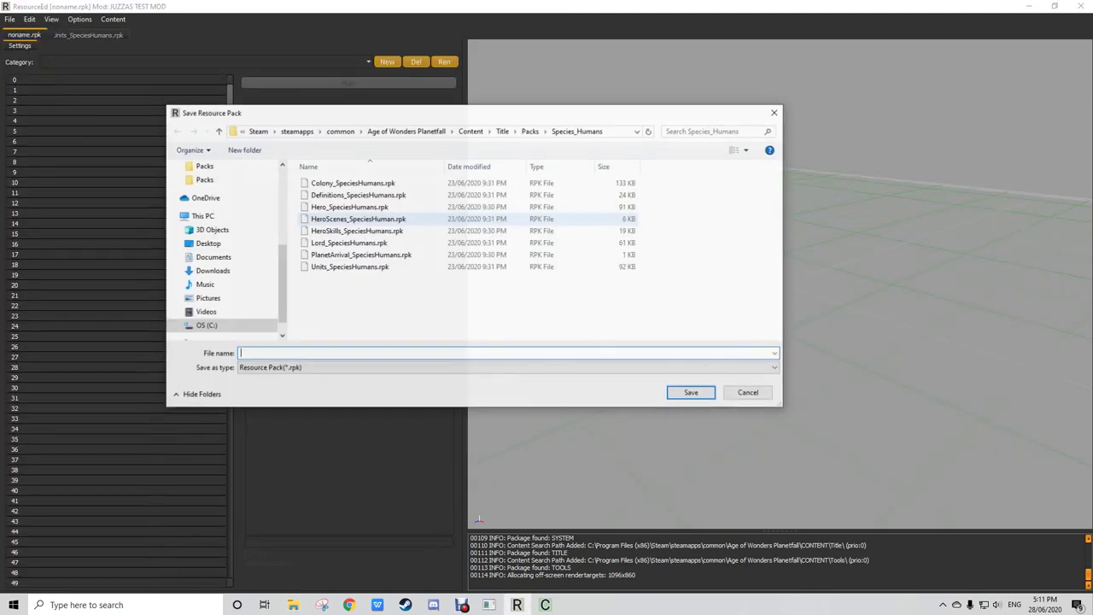
{"action": "scroll", "coordinate": [223, 248], "scroll_direction": "up", "scroll_amount": 4}
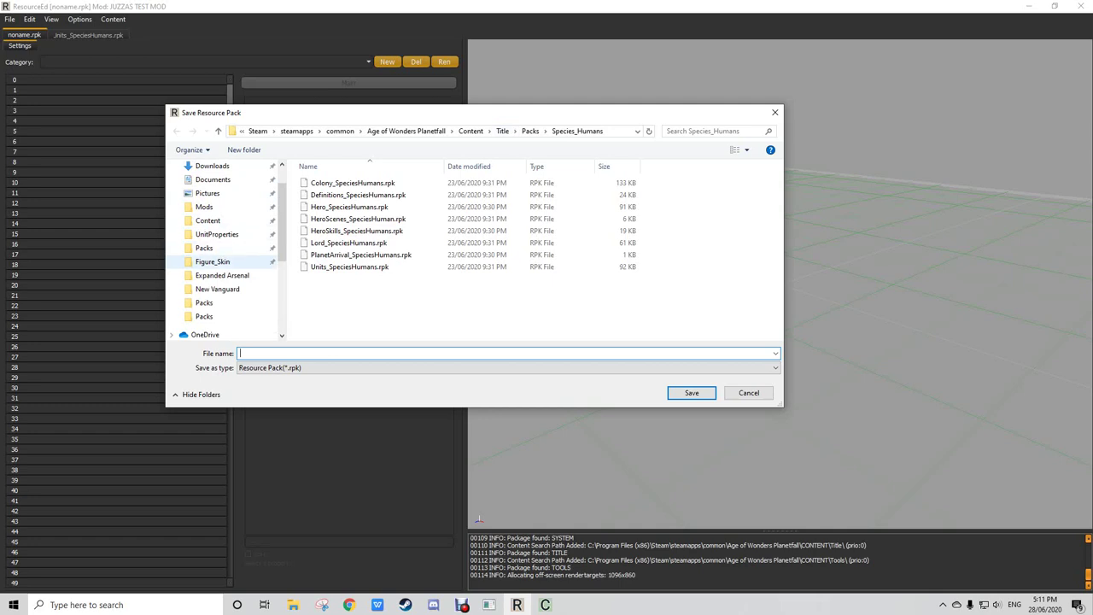
{"action": "left_click", "coordinate": [204, 207]}
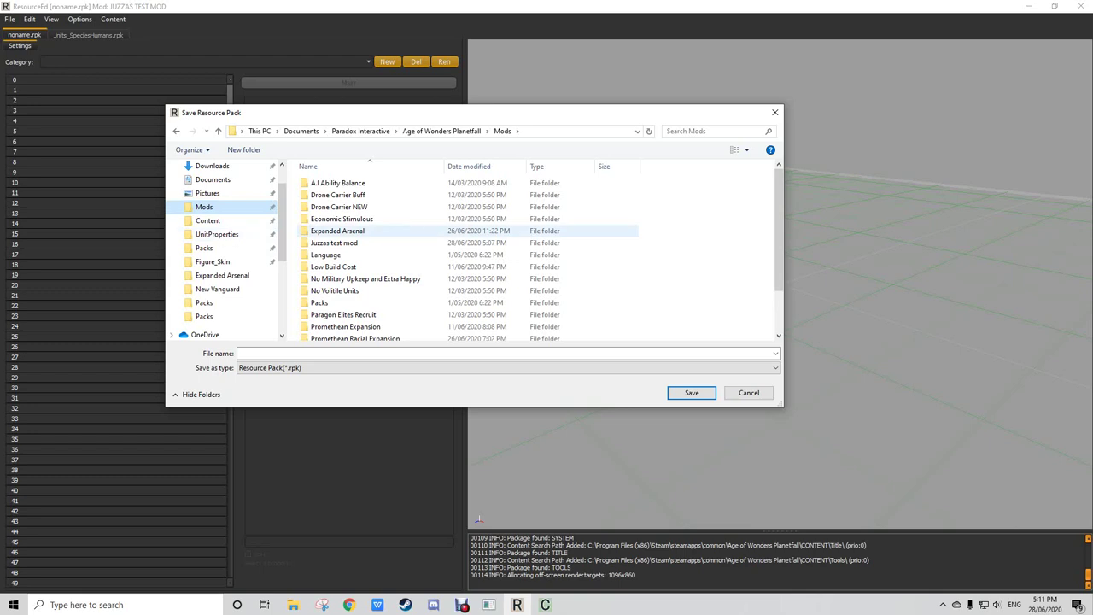
{"action": "double_click", "coordinate": [334, 243]}
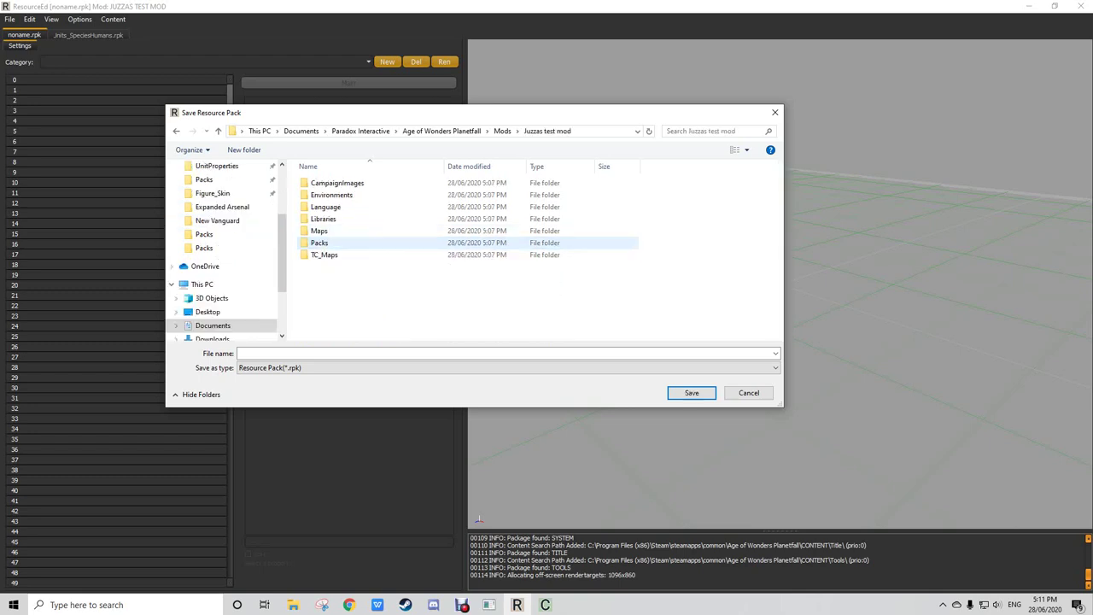
{"action": "left_click", "coordinate": [319, 242]}
{"action": "key", "text": "Return"}
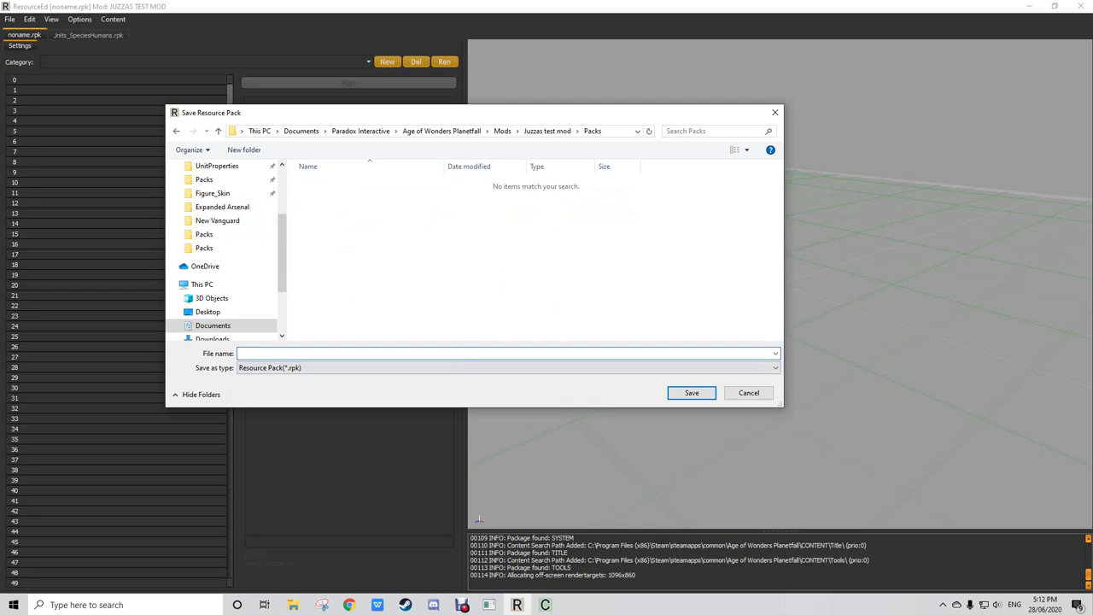
{"action": "type", "text": "Juzzatest"}
{"action": "key", "text": "Return"}
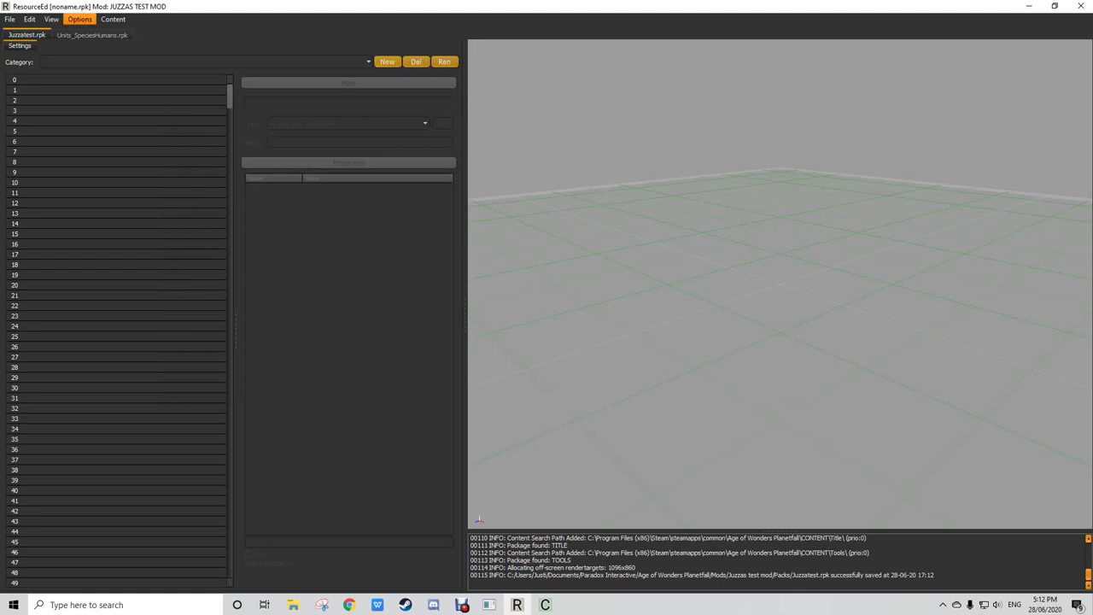
Step: Add the Entities and FX features to the Juzzatest.rpk resource pack
{"action": "left_click", "coordinate": [79, 19]}
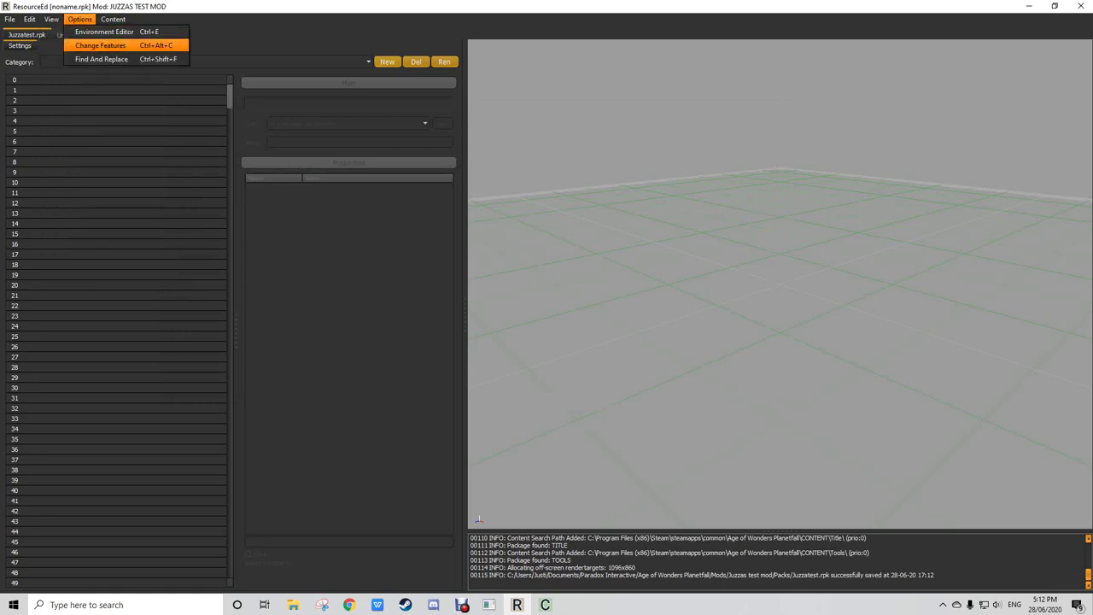
{"action": "left_click", "coordinate": [100, 45]}
{"action": "left_click", "coordinate": [593, 201]}
{"action": "left_click", "coordinate": [587, 210]}
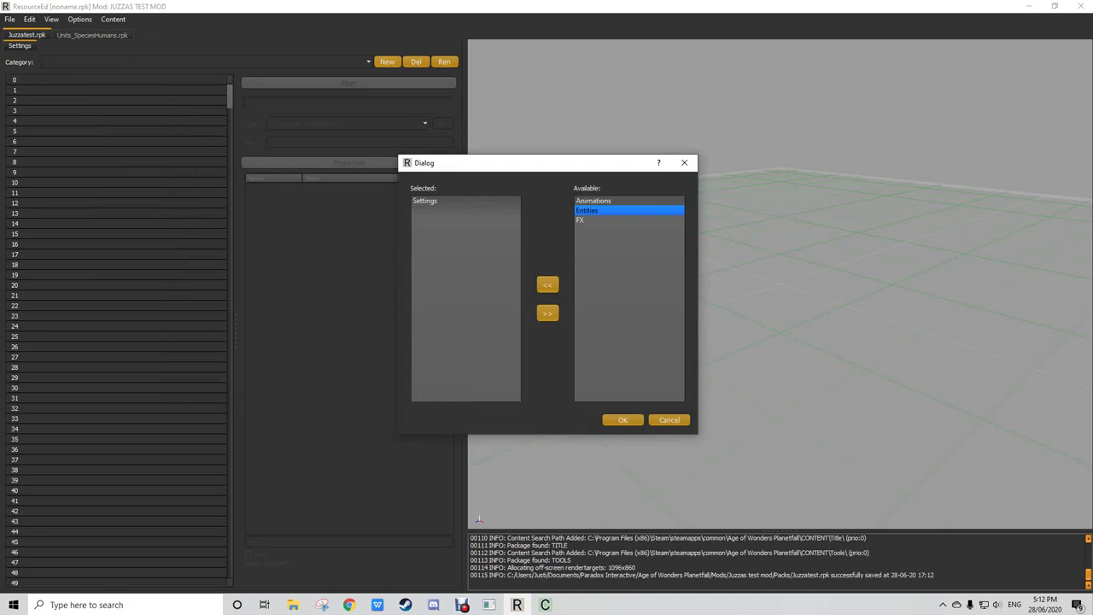
{"action": "left_click", "coordinate": [547, 284]}
{"action": "left_click", "coordinate": [581, 210]}
{"action": "left_click", "coordinate": [548, 285]}
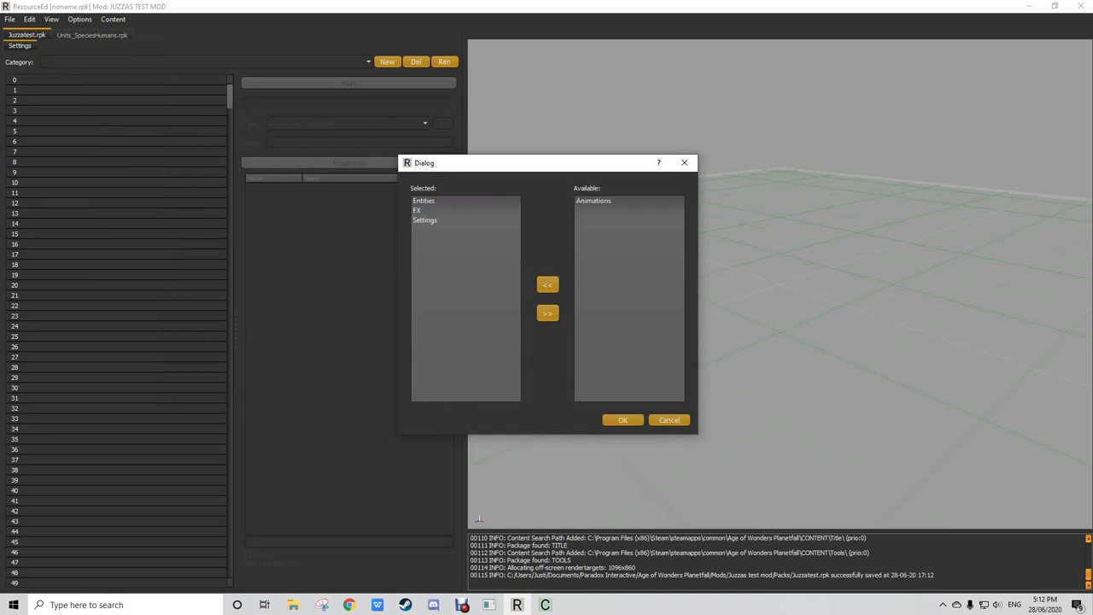
{"action": "left_click", "coordinate": [623, 419]}
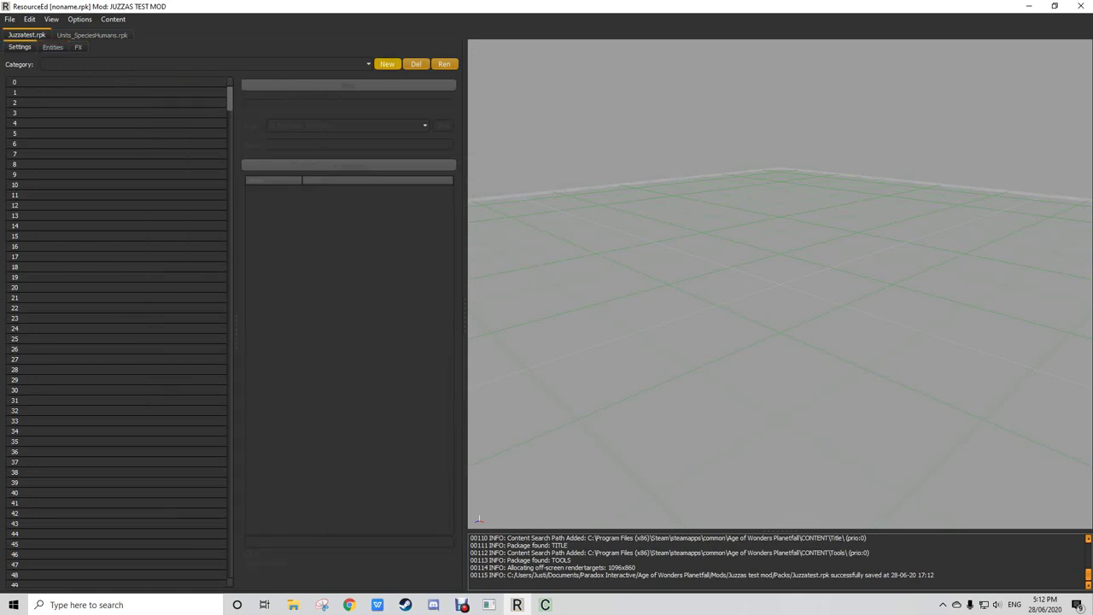
Step: Compare the Settings and Entities contents of Units_SpeciesHumans.rpk with those of Juzzatest.rpk, including the Humans and Arrival Visualization entries
{"action": "left_click", "coordinate": [53, 47]}
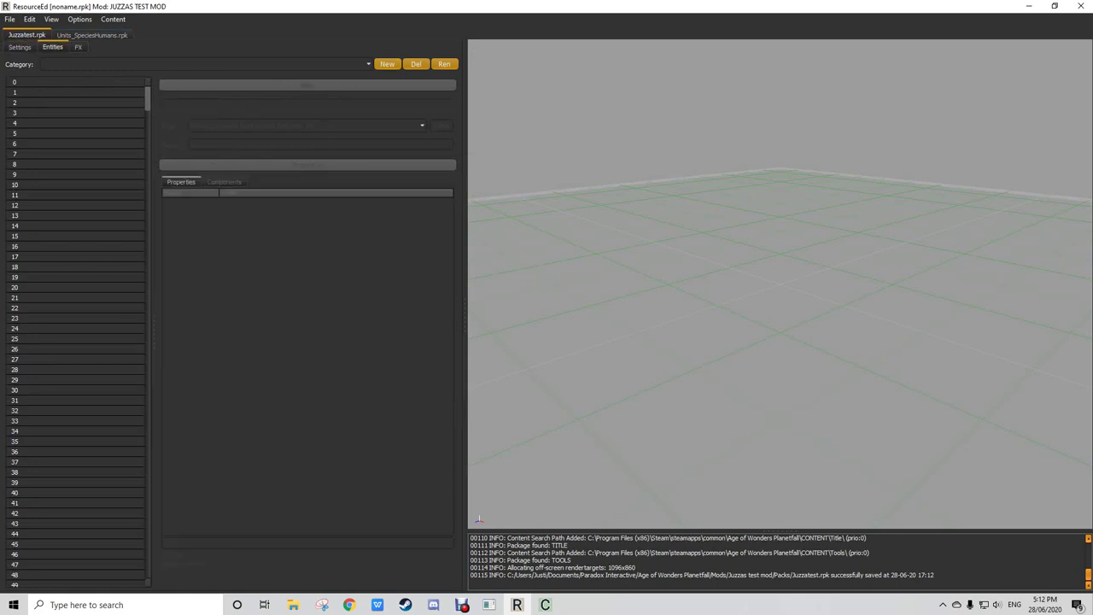
{"action": "left_click", "coordinate": [19, 47]}
{"action": "left_click", "coordinate": [93, 35]}
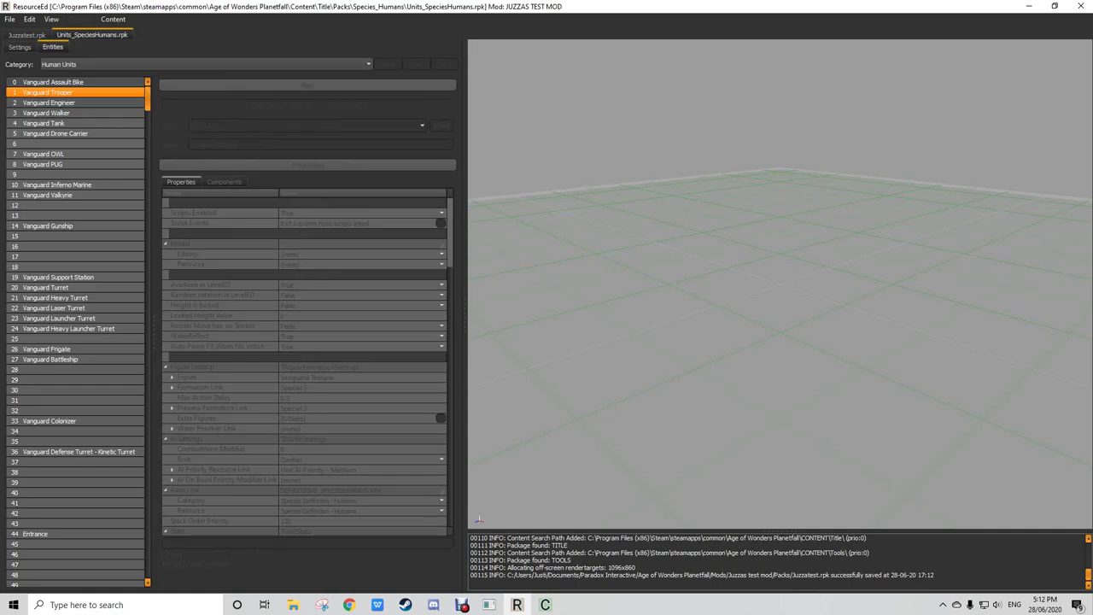
{"action": "left_click", "coordinate": [20, 47]}
{"action": "left_click", "coordinate": [52, 82]}
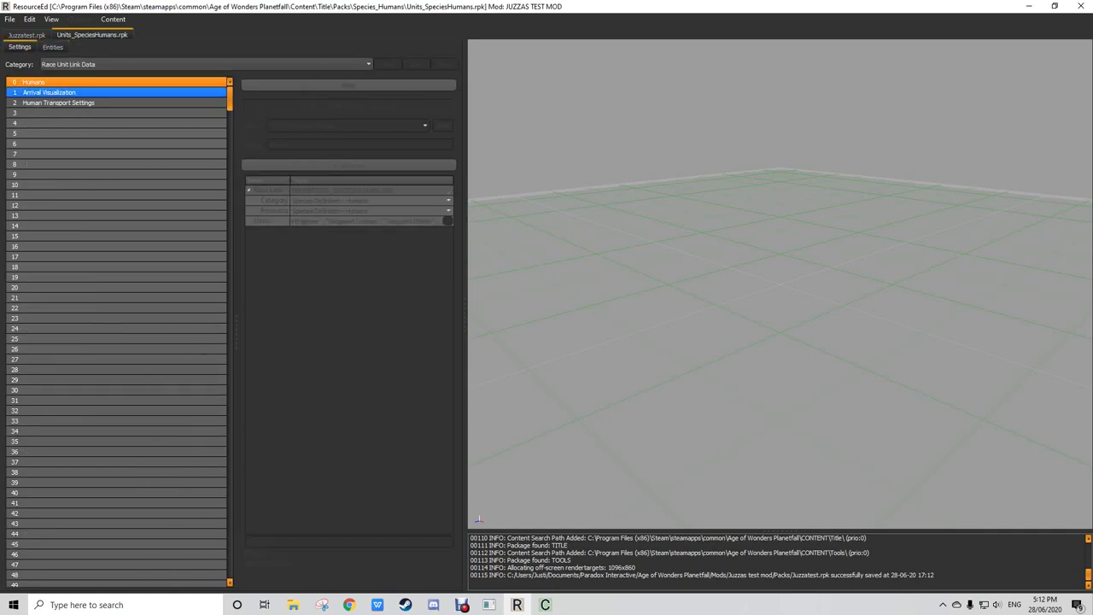
{"action": "left_click", "coordinate": [51, 92]}
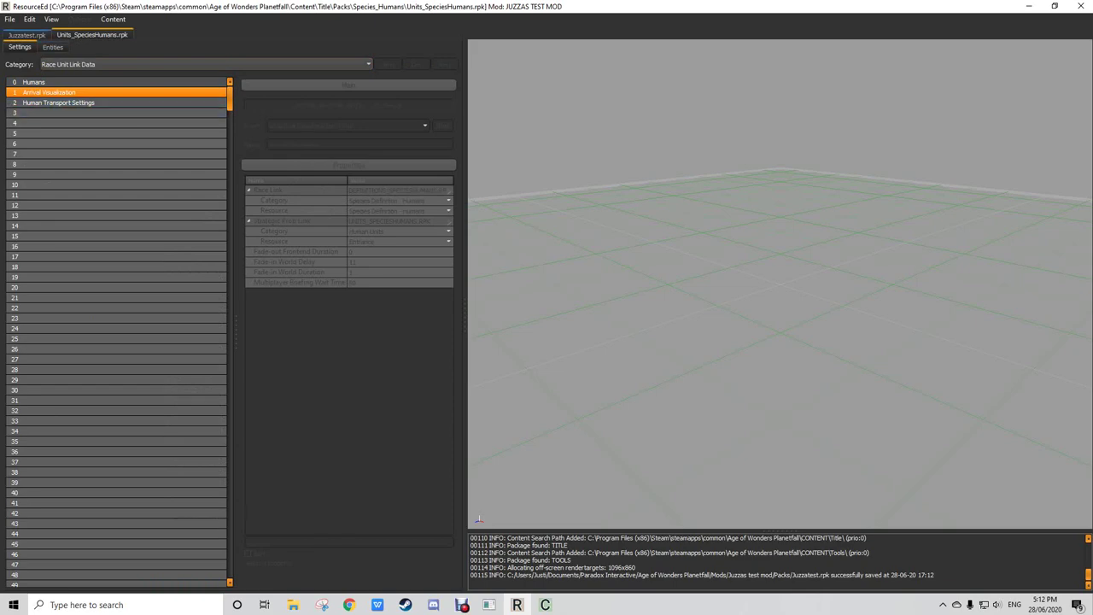
{"action": "left_click", "coordinate": [52, 47]}
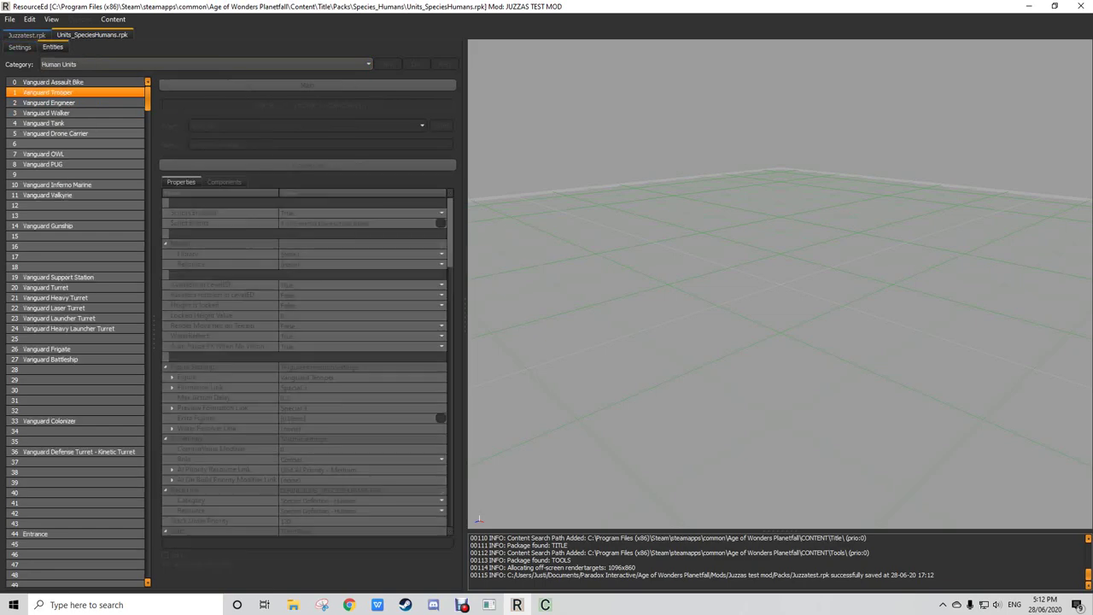
{"action": "left_click", "coordinate": [27, 35]}
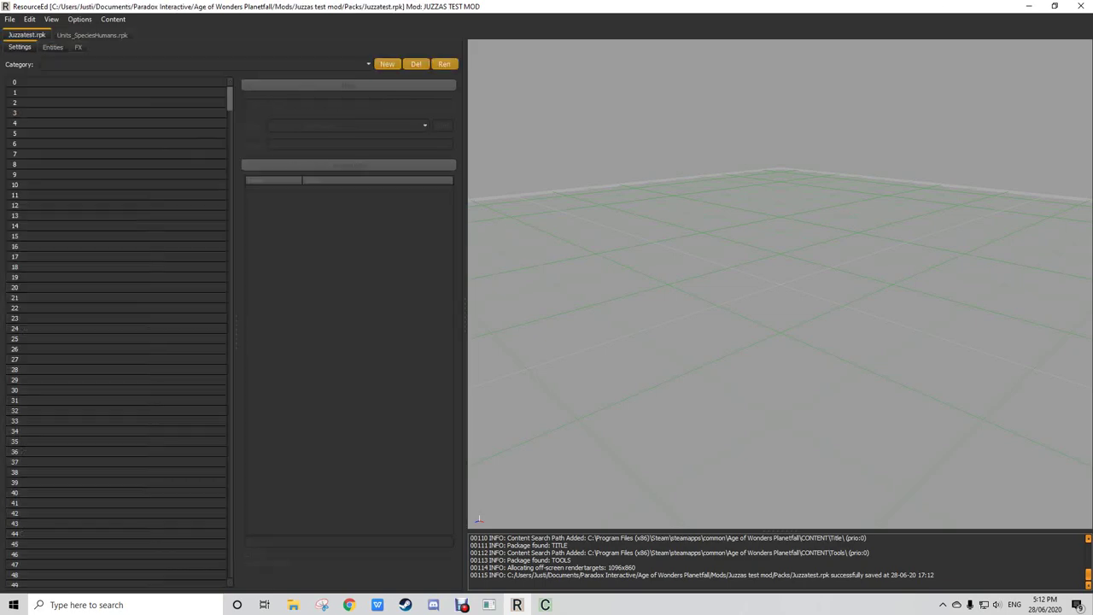
{"action": "left_click", "coordinate": [92, 35]}
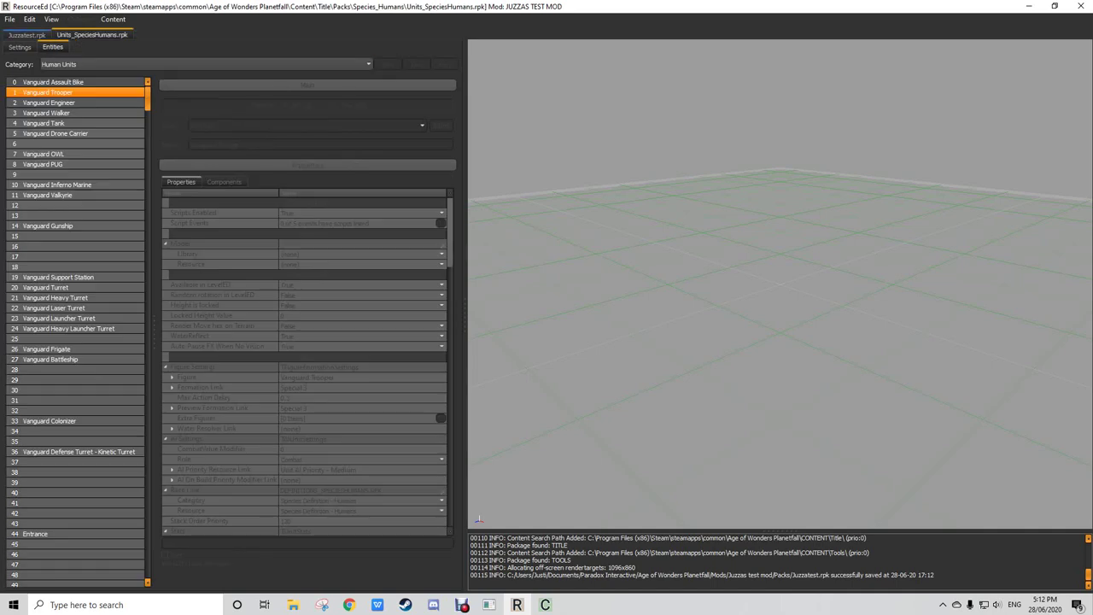
{"action": "left_click", "coordinate": [19, 47]}
{"action": "left_click", "coordinate": [26, 35]}
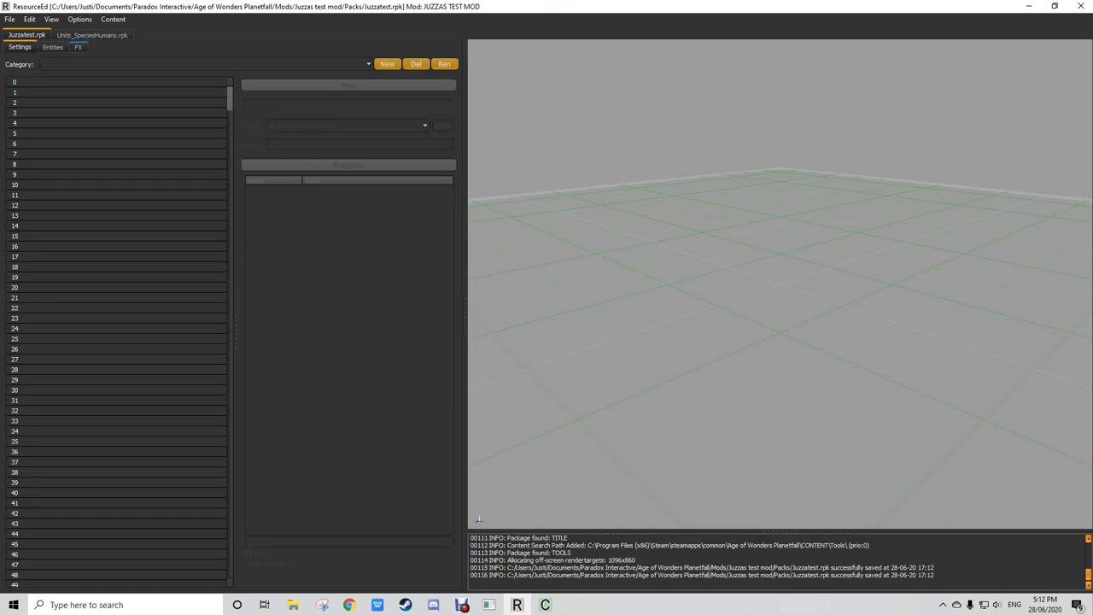
Step: Create a settings category named Juz Abilities in Juzzatest.rpk
{"action": "left_click", "coordinate": [386, 64]}
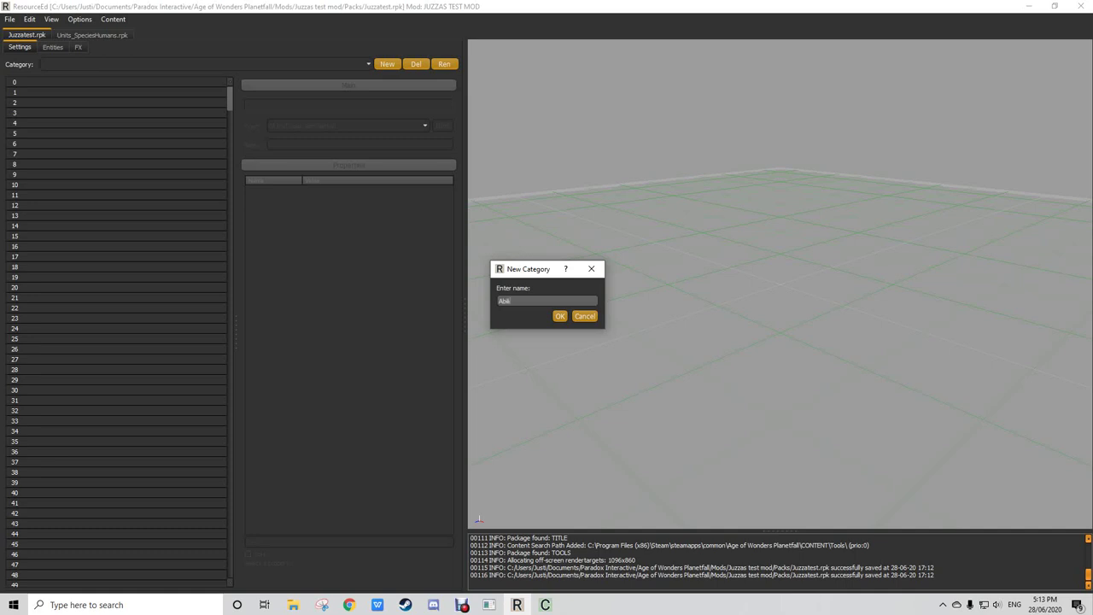
{"action": "type", "text": "ties"}
{"action": "key", "text": "BackSpace"}
{"action": "key", "text": "BackSpace"}
{"action": "key", "text": "BackSpace"}
{"action": "key", "text": "BackSpace"}
{"action": "key", "text": "BackSpace"}
{"action": "key", "text": "BackSpace"}
{"action": "key", "text": "BackSpace"}
{"action": "key", "text": "BackSpace"}
{"action": "left_click", "coordinate": [559, 316]}
Step: Create two more settings categories named Juz FMD and Juz Race Links
{"action": "left_click", "coordinate": [387, 64]}
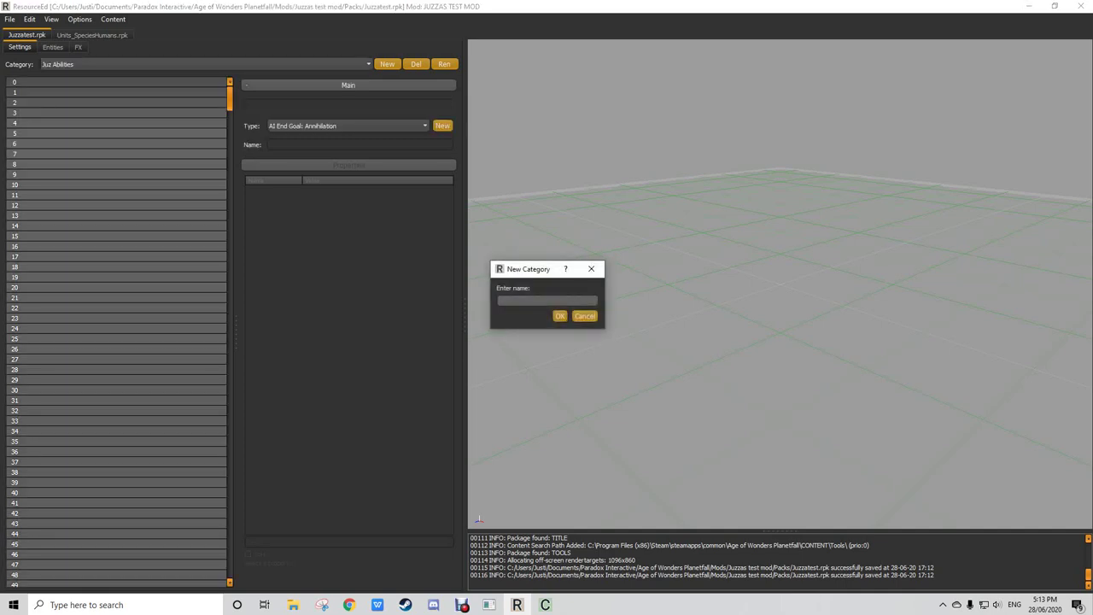
{"action": "type", "text": "Juz FMD"}
{"action": "left_click", "coordinate": [559, 316]}
{"action": "left_click", "coordinate": [387, 64]}
{"action": "type", "text": "Juzz"}
{"action": "type", "text": "Race Links"}
{"action": "key", "text": "Return"}
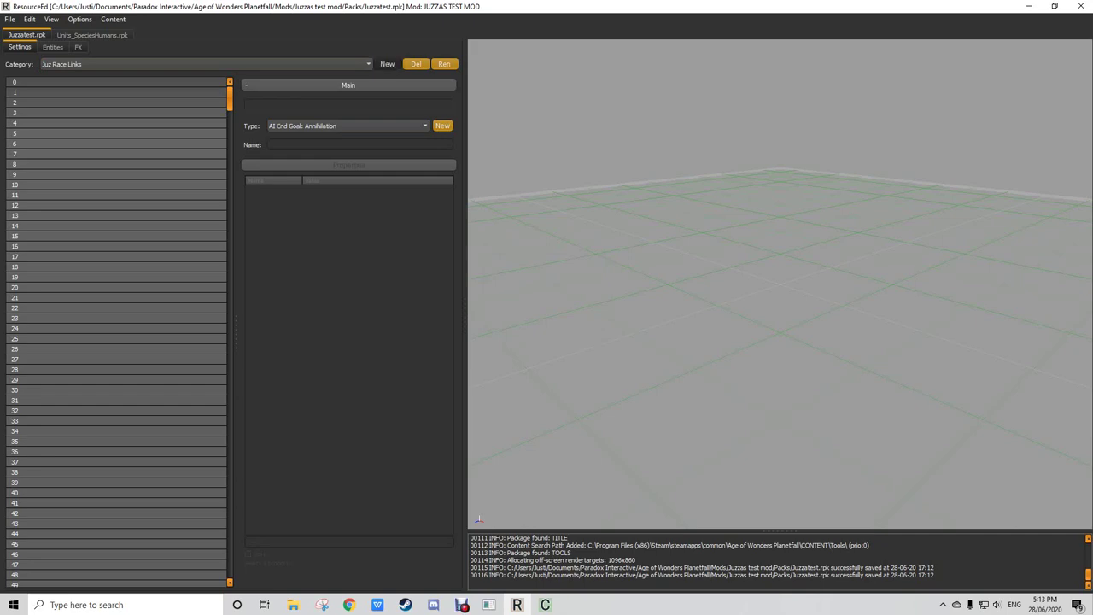
Step: Create a settings category named Juz Icons
{"action": "left_click", "coordinate": [387, 64]}
{"action": "type", "text": "Juz"}
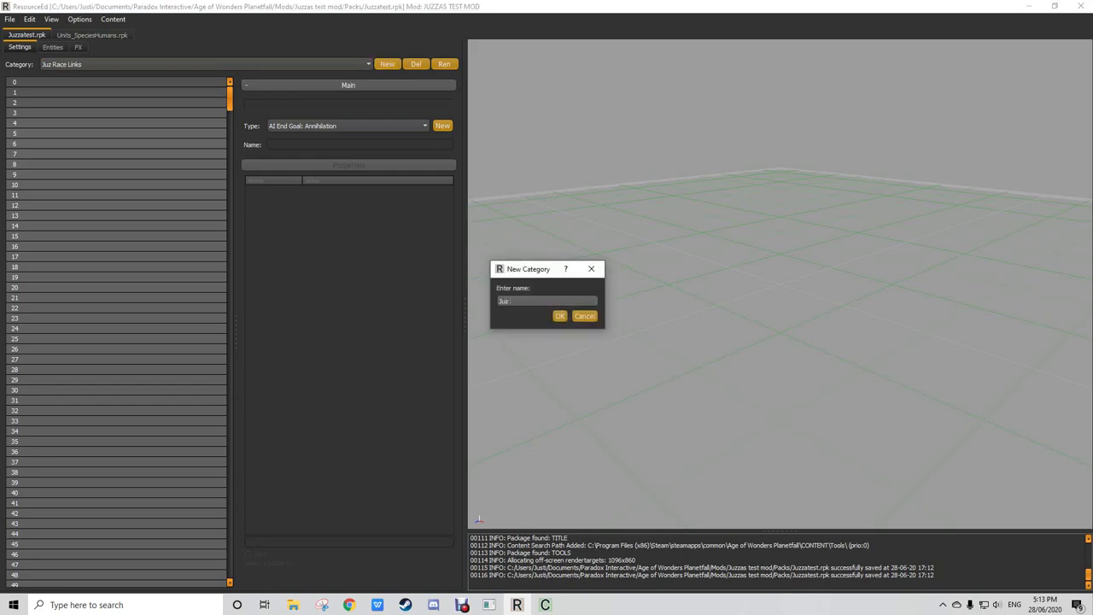
{"action": "type", "text": " Icons"}
{"action": "key", "text": "Return"}
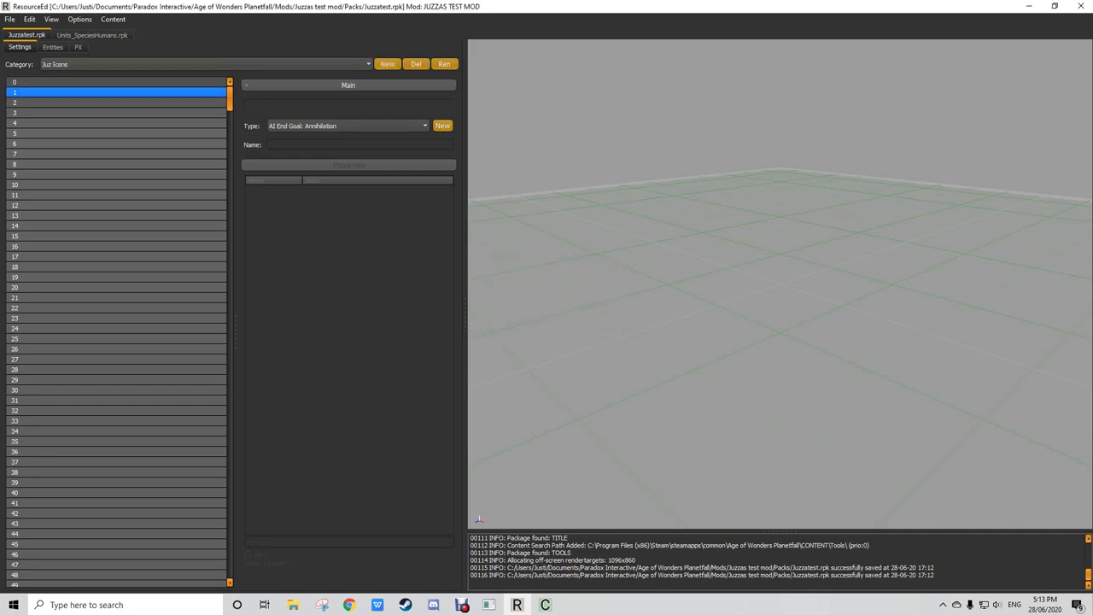
Step: Look through the new settings categories, viewing Juz FMD and Juz Abilities
{"action": "left_click", "coordinate": [205, 64]}
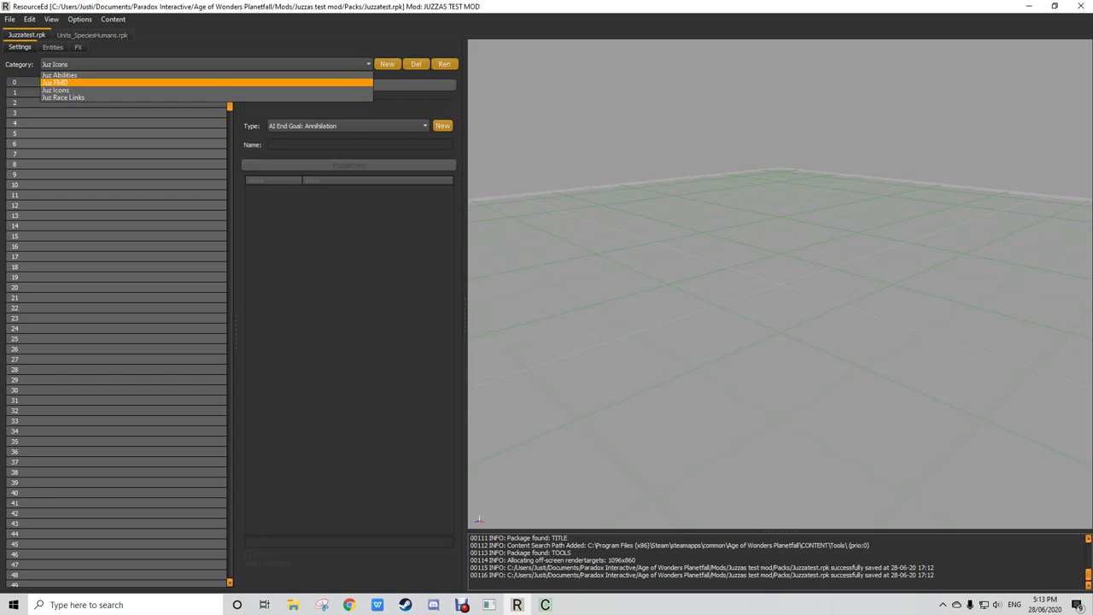
{"action": "left_click", "coordinate": [94, 82]}
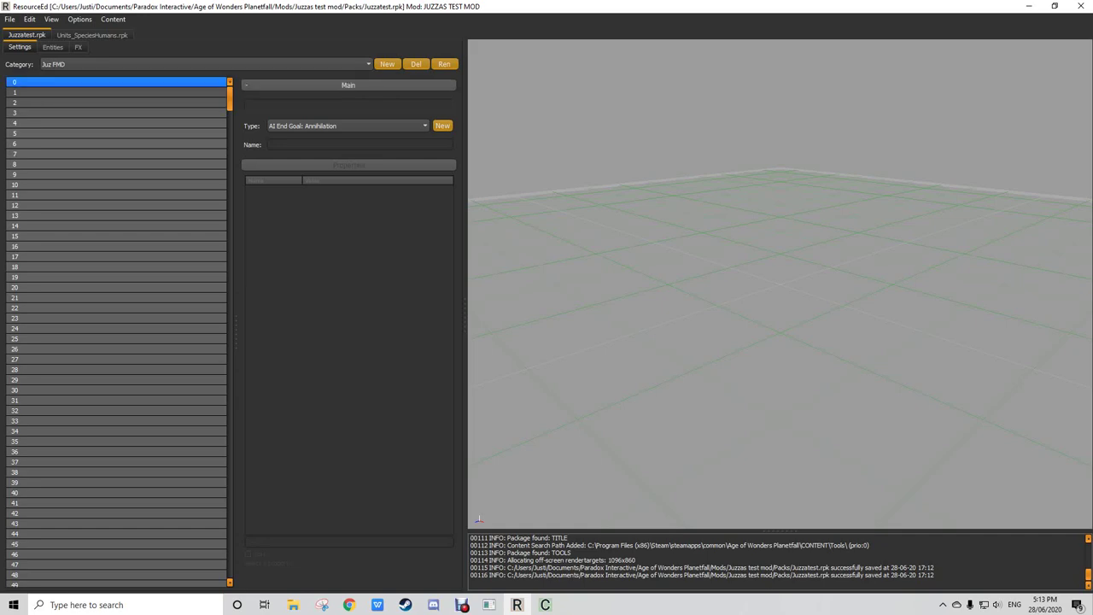
{"action": "left_click", "coordinate": [94, 64]}
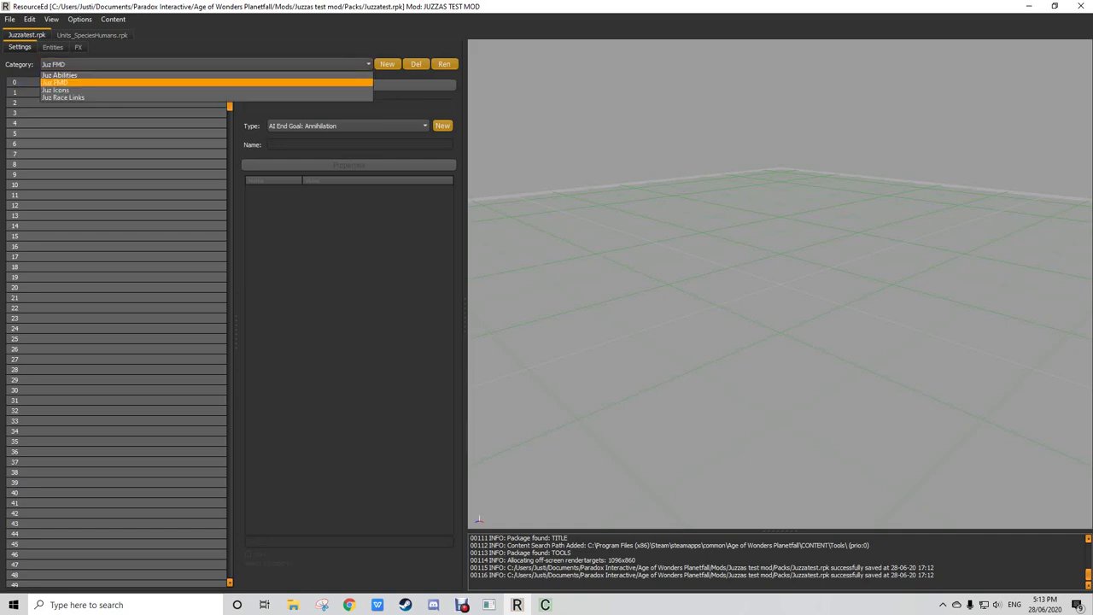
{"action": "left_click", "coordinate": [53, 48]}
{"action": "left_click", "coordinate": [20, 48]}
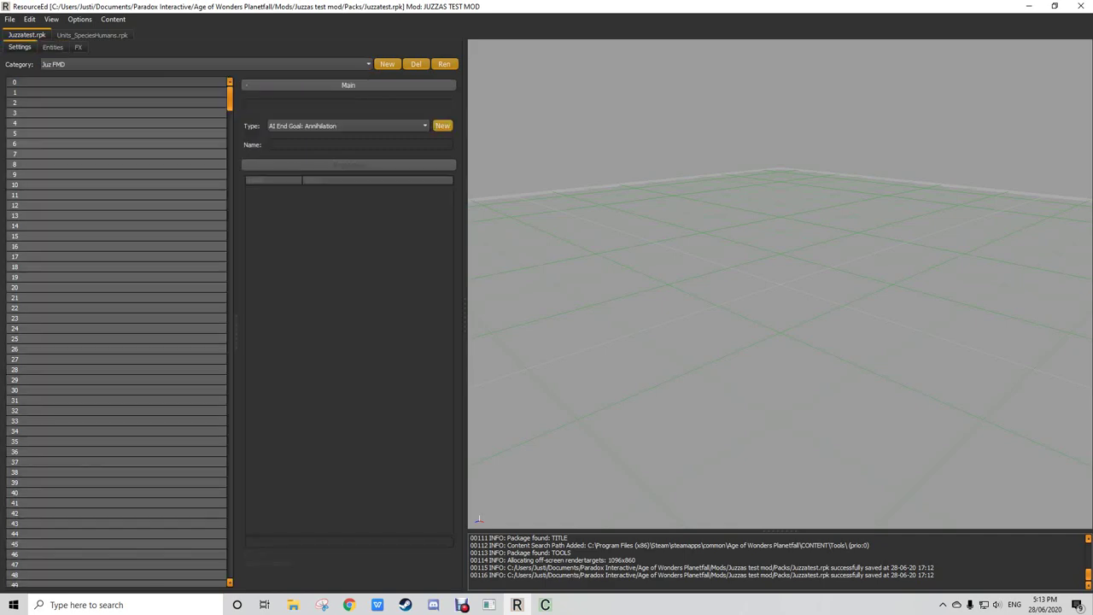
{"action": "left_click", "coordinate": [81, 64]}
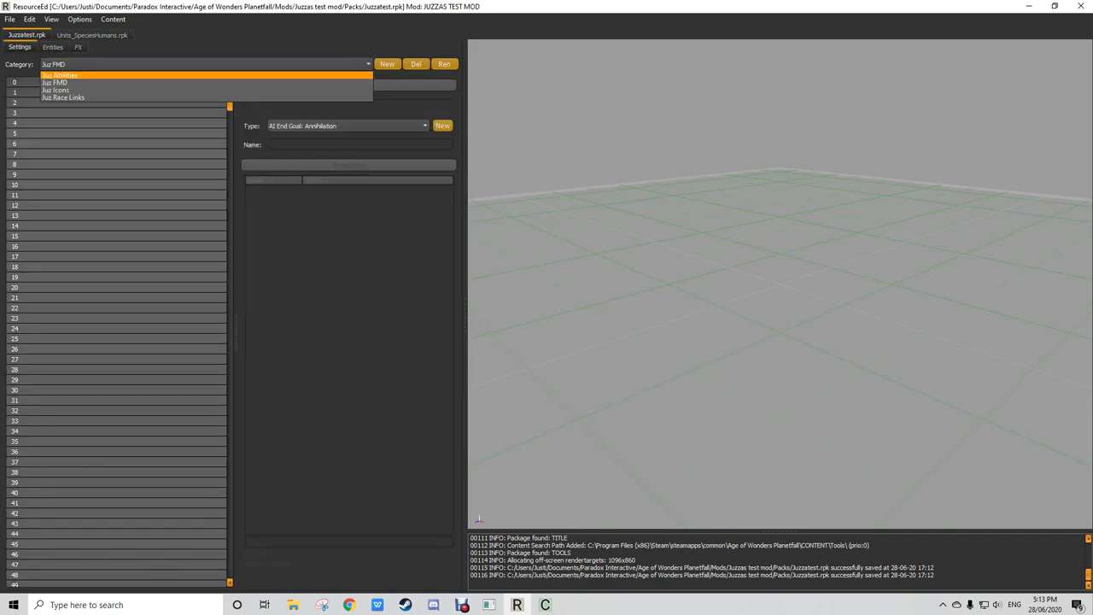
{"action": "left_click", "coordinate": [60, 76]}
Step: Create an entities category named Juz Figures in Juzzatest.rpk
{"action": "left_click", "coordinate": [53, 47]}
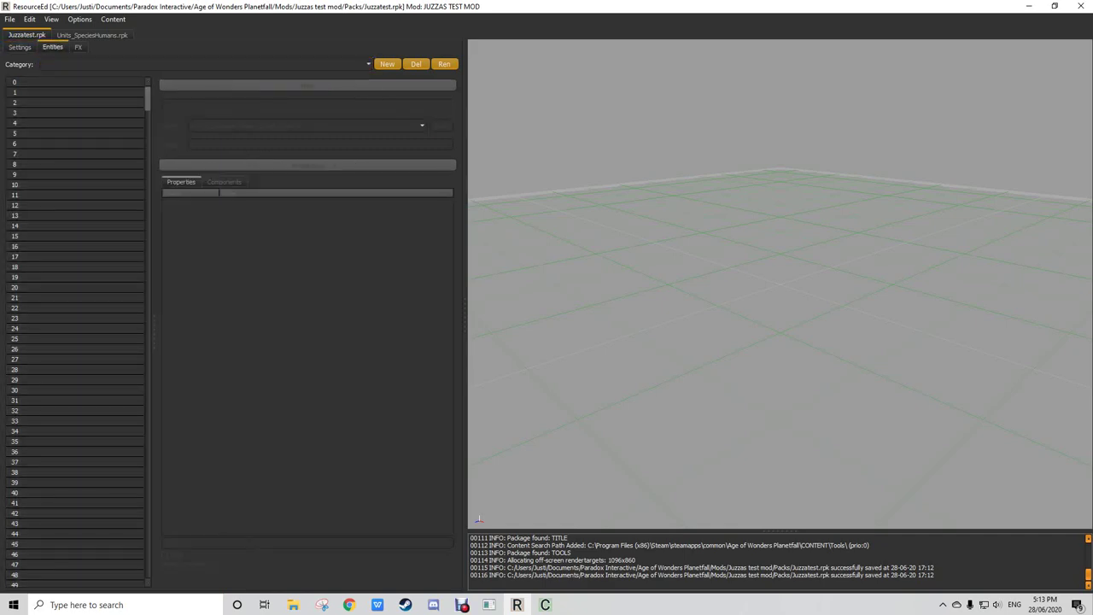
{"action": "left_click", "coordinate": [387, 64]}
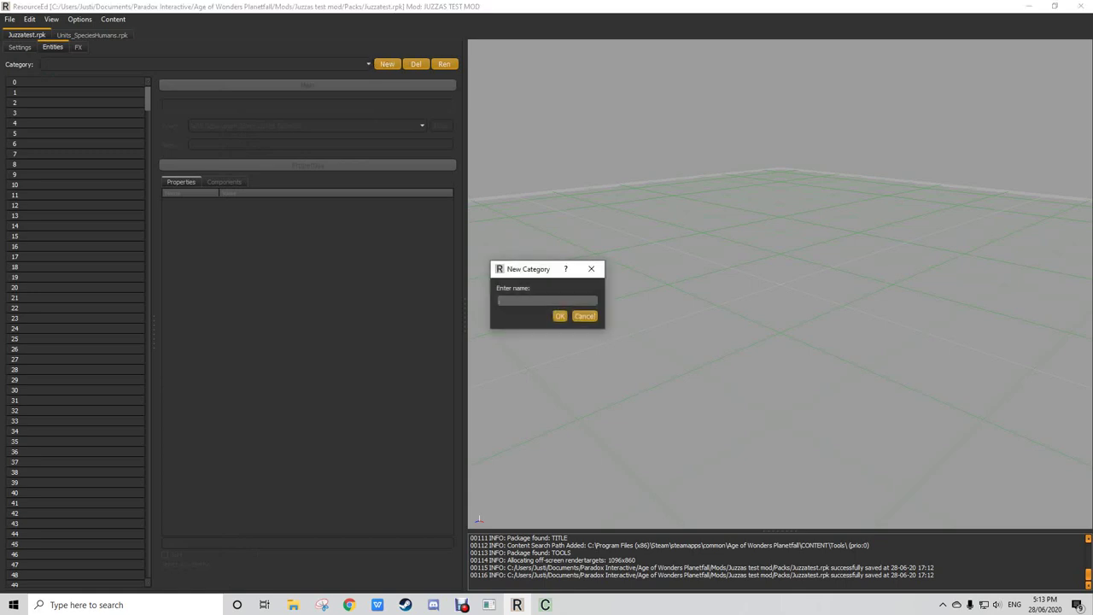
{"action": "type", "text": "Juz Figures"}
{"action": "key", "text": "Return"}
Step: Create a second entities category named Juz Units
{"action": "left_click", "coordinate": [387, 64]}
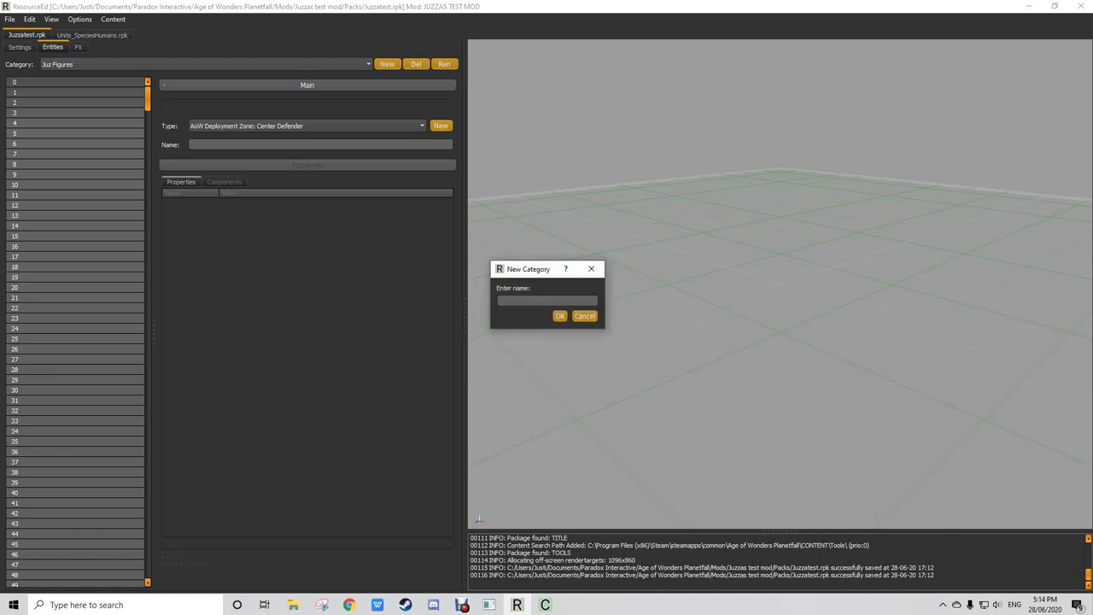
{"action": "type", "text": "Units"}
{"action": "key", "text": "BackSpace"}
{"action": "key", "text": "BackSpace"}
{"action": "key", "text": "BackSpace"}
{"action": "key", "text": "BackSpace"}
{"action": "key", "text": "BackSpace"}
{"action": "type", "text": "Juz Units"}
{"action": "key", "text": "Return"}
Step: Glance at Units_SpeciesHumans.rpk and check the settings category list of Juzzatest.rpk
{"action": "left_click", "coordinate": [91, 35]}
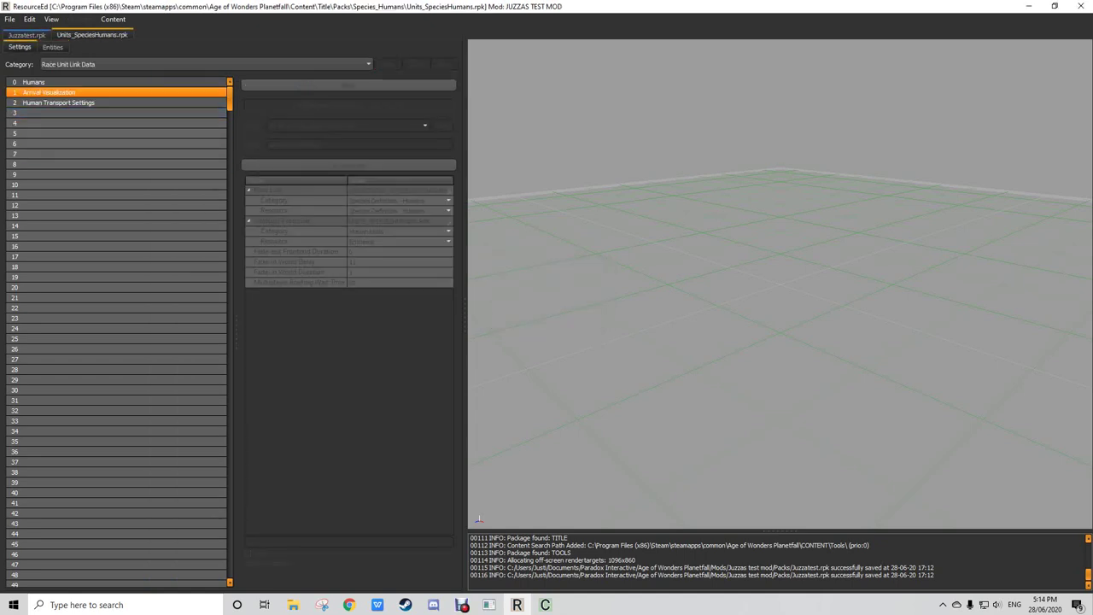
{"action": "left_click", "coordinate": [27, 35]}
{"action": "left_click", "coordinate": [19, 47]}
{"action": "left_click", "coordinate": [58, 65]}
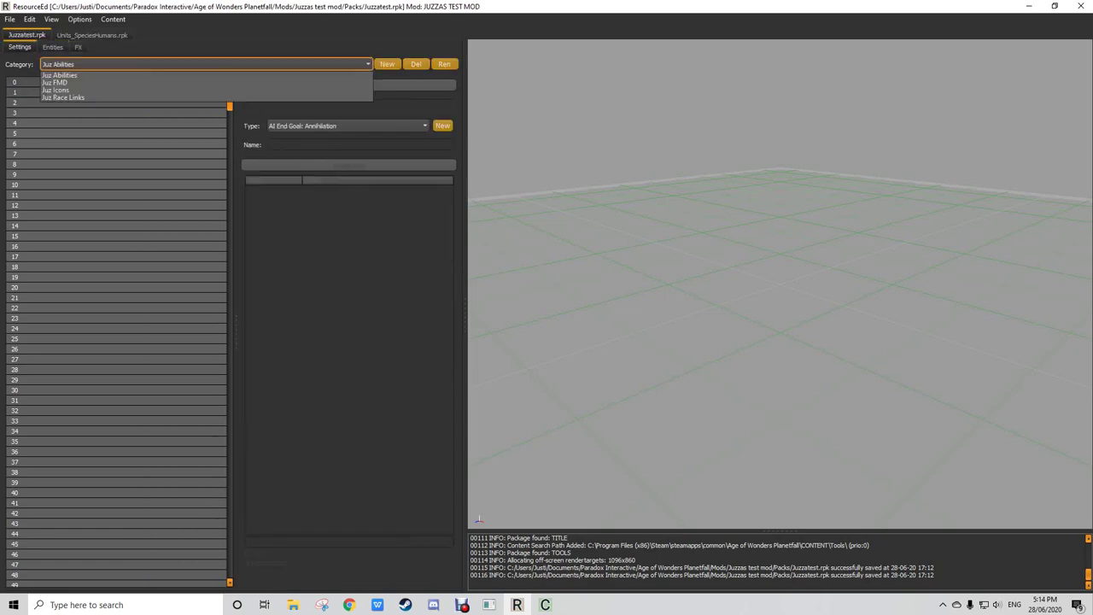
{"action": "left_click", "coordinate": [59, 64]}
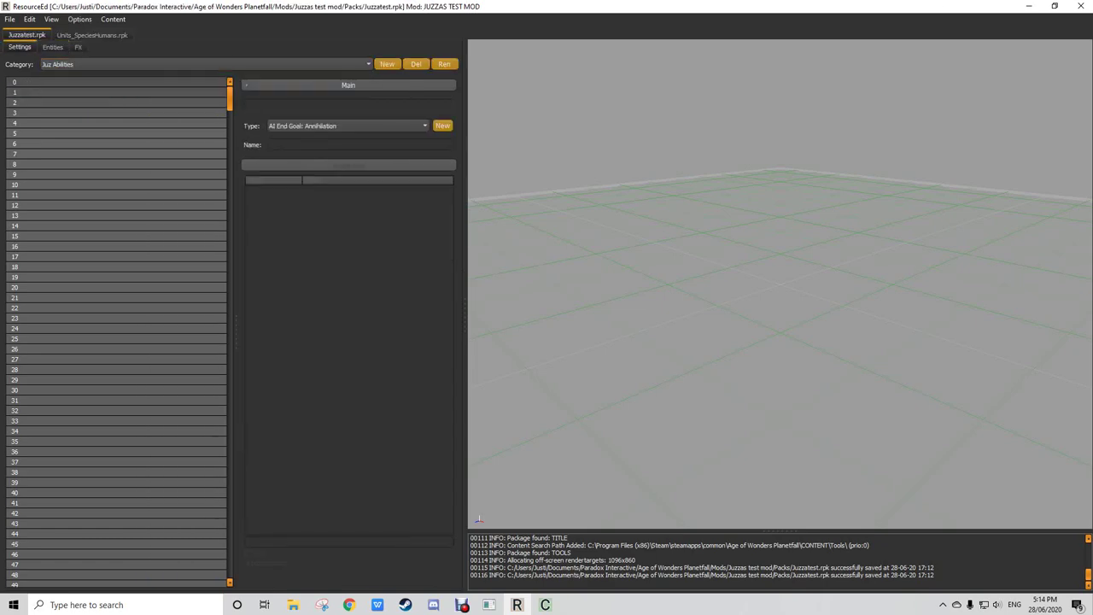
Step: Check the entities categories of Juzzatest.rpk and save the pack
{"action": "left_click", "coordinate": [53, 47]}
{"action": "left_click", "coordinate": [58, 64]}
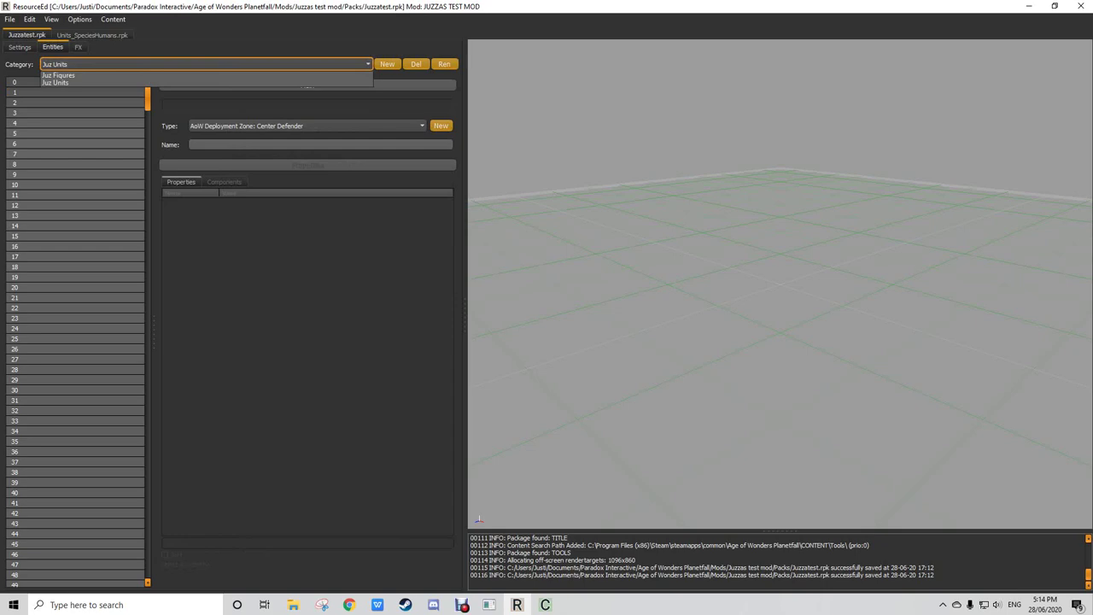
{"action": "key", "text": "Escape"}
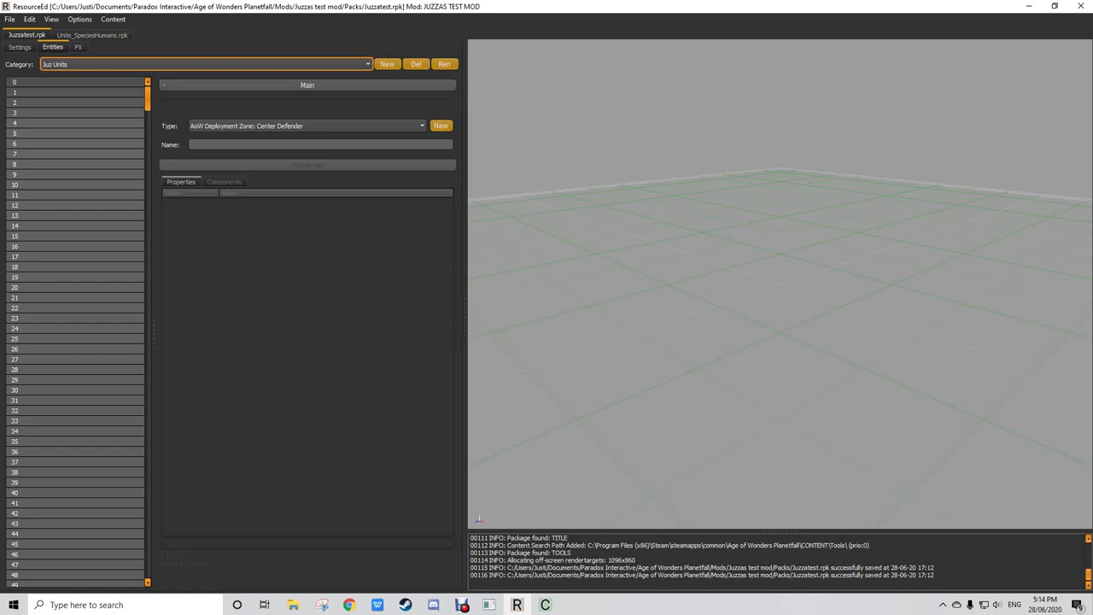
{"action": "key", "text": "ctrl+s"}
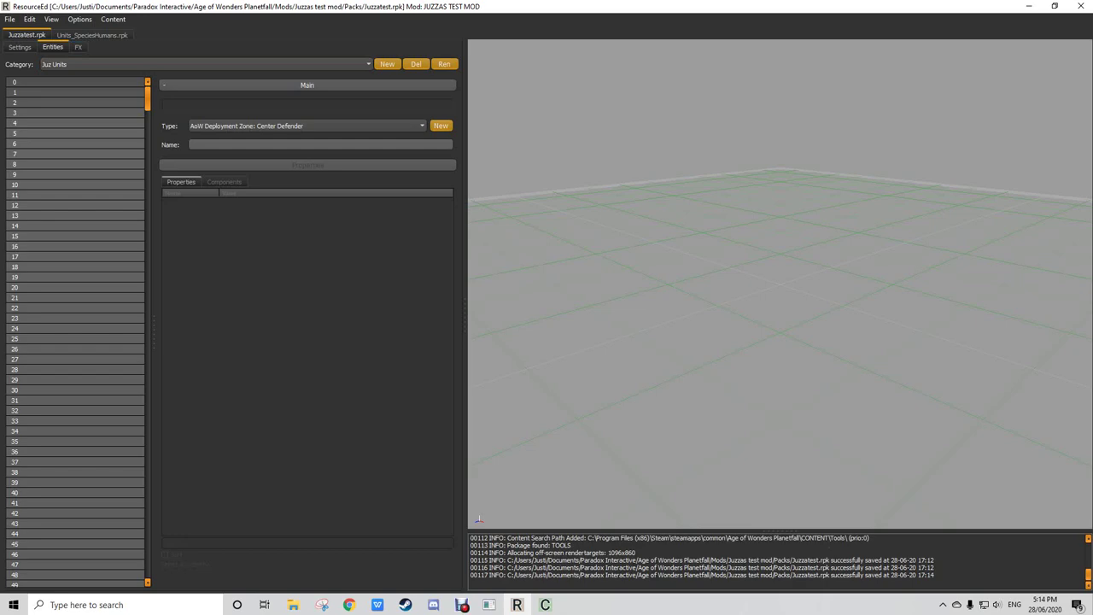
Step: Open the Human Units entities of Units_SpeciesHumans.rpk and look at the Create Mod and Mark Deleted options for Vanguard Trooper
{"action": "left_click", "coordinate": [93, 35]}
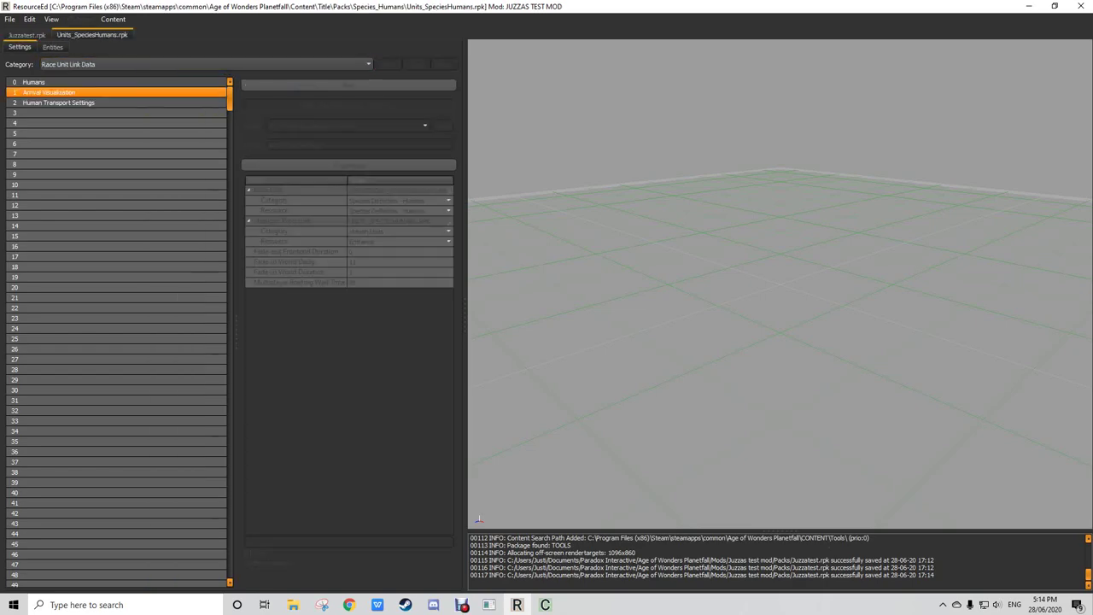
{"action": "left_click", "coordinate": [53, 47]}
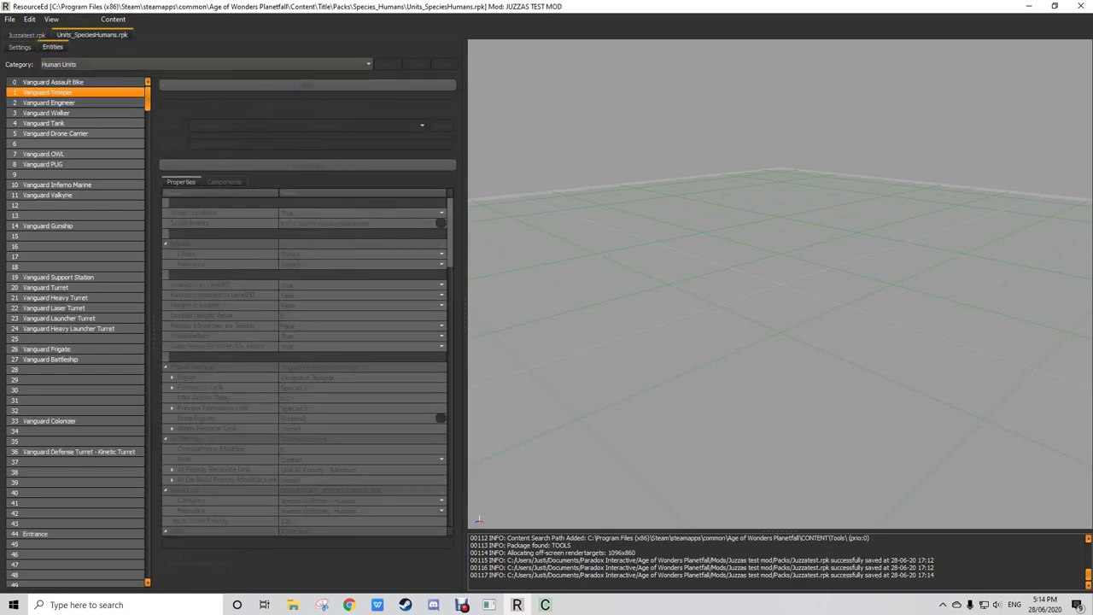
{"action": "right_click", "coordinate": [86, 92]}
{"action": "left_click", "coordinate": [114, 111]}
{"action": "right_click", "coordinate": [92, 92]}
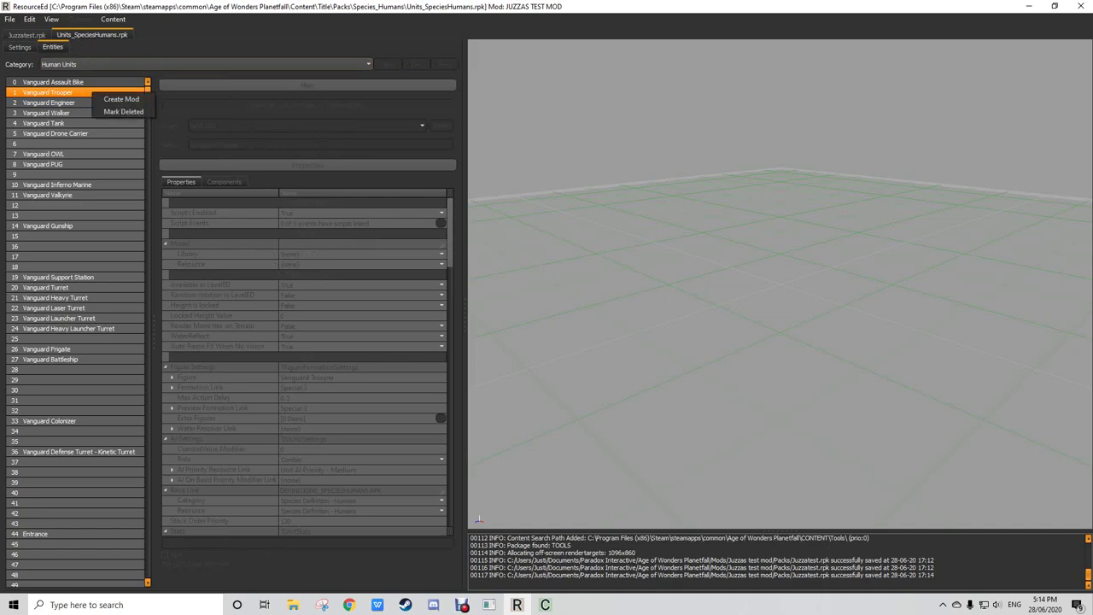
{"action": "left_click", "coordinate": [121, 100]}
{"action": "left_click", "coordinate": [27, 35]}
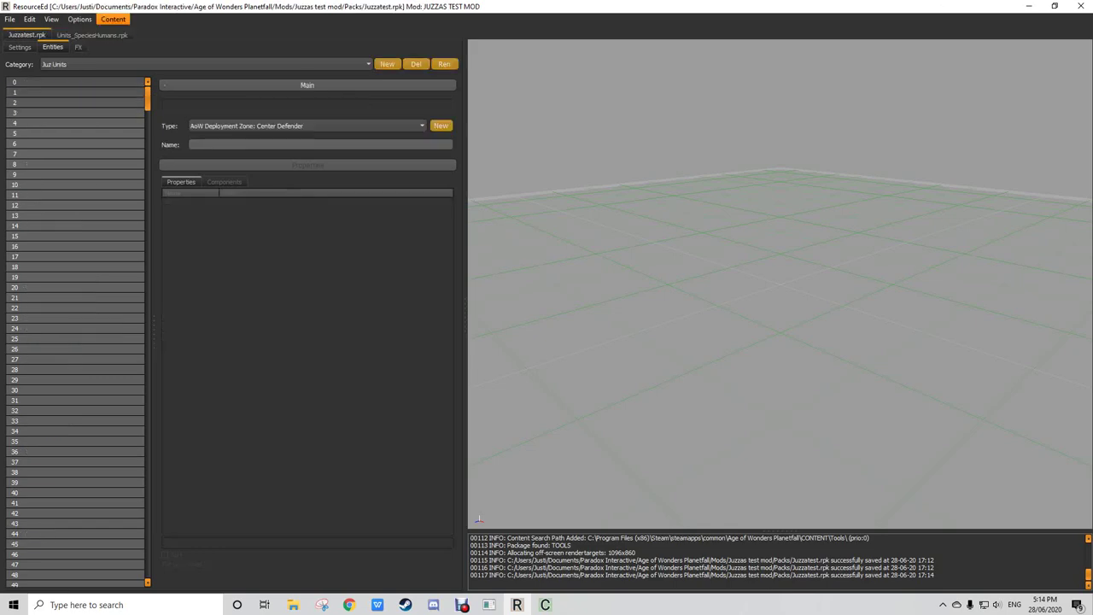
{"action": "left_click", "coordinate": [113, 19]}
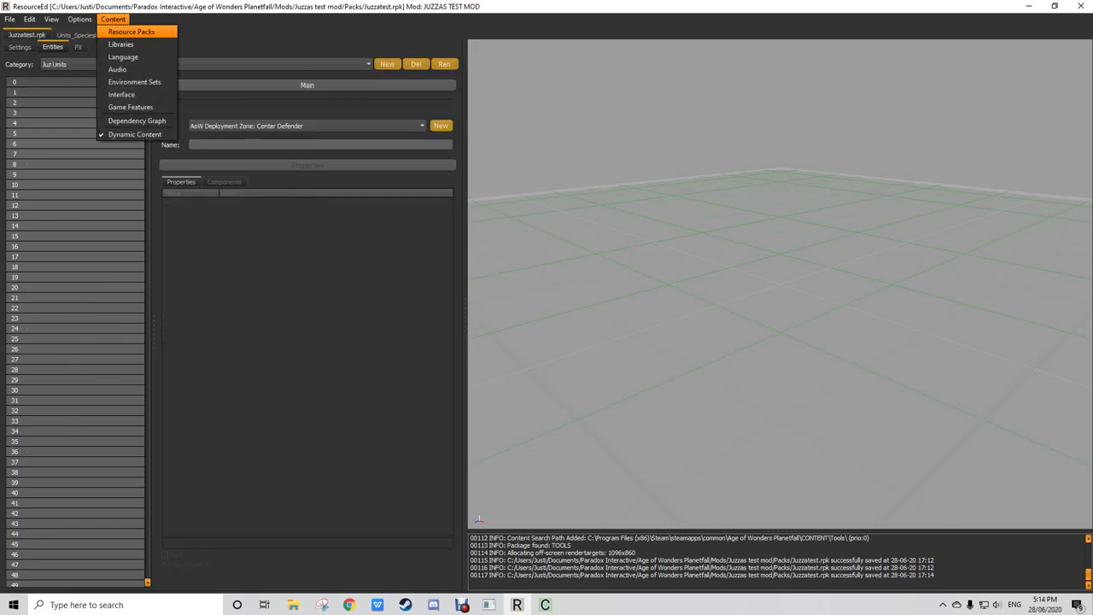
{"action": "left_click", "coordinate": [131, 32]}
{"action": "left_click", "coordinate": [668, 389]}
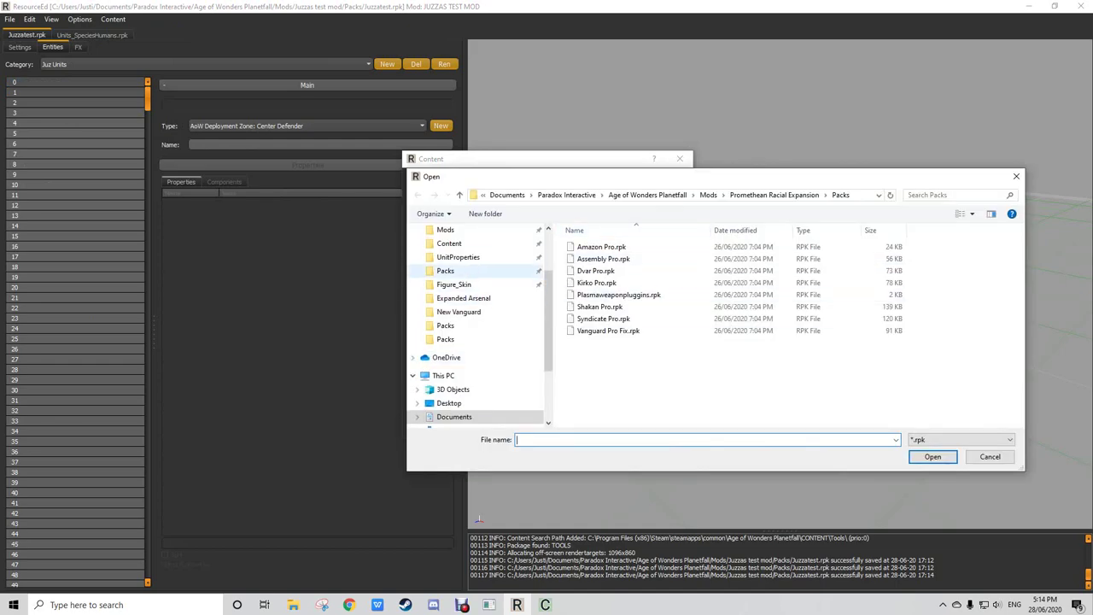
{"action": "left_click", "coordinate": [457, 257]}
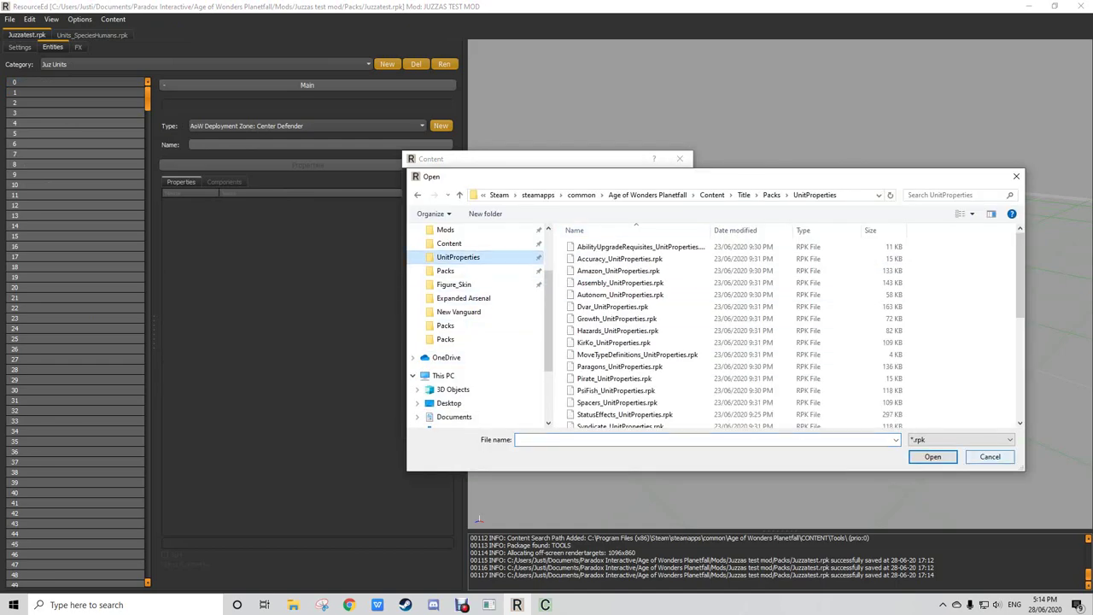
{"action": "left_click", "coordinate": [989, 456]}
{"action": "left_click", "coordinate": [673, 425]}
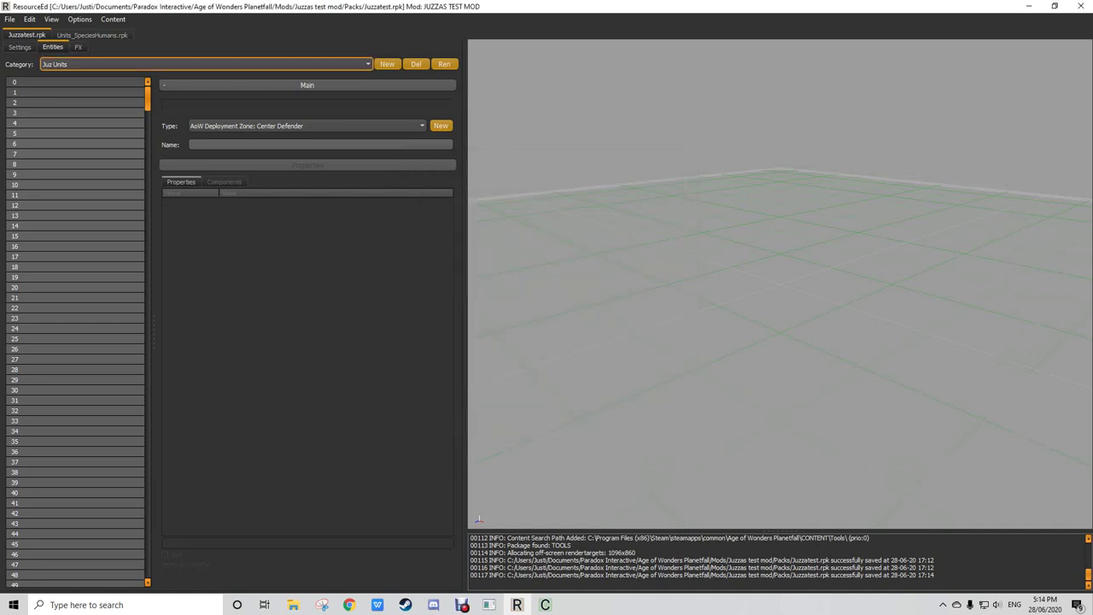
Step: Copy Vanguard Trooper from Units_SpeciesHumans.rpk into slot 1 of Juz Units in Juzzatest.rpk
{"action": "left_click", "coordinate": [92, 35]}
{"action": "key", "text": "ctrl+c"}
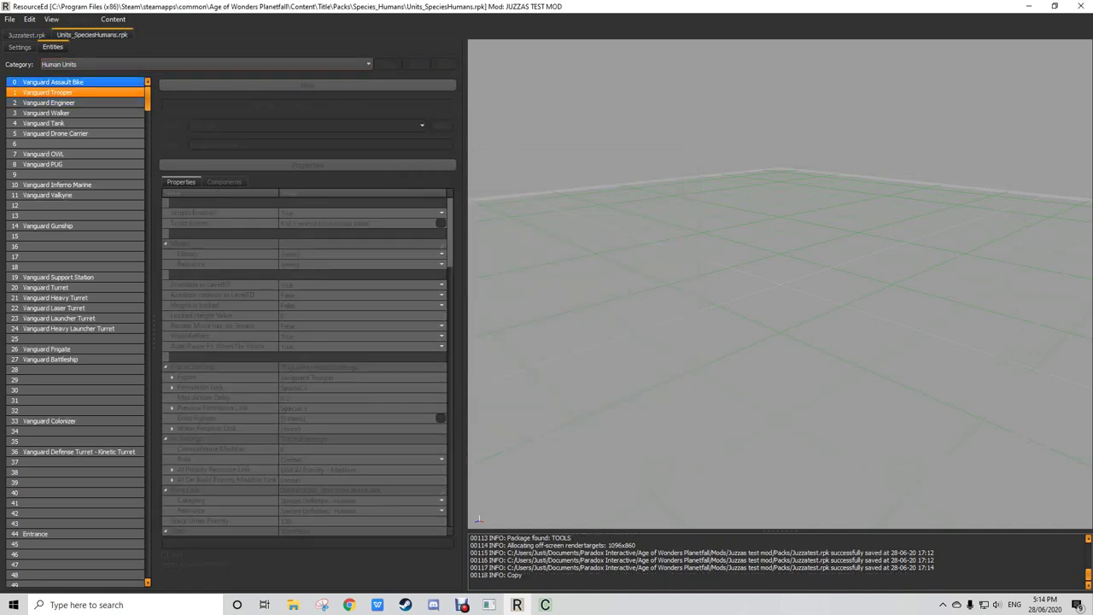
{"action": "left_click", "coordinate": [26, 35]}
{"action": "left_click", "coordinate": [76, 93]}
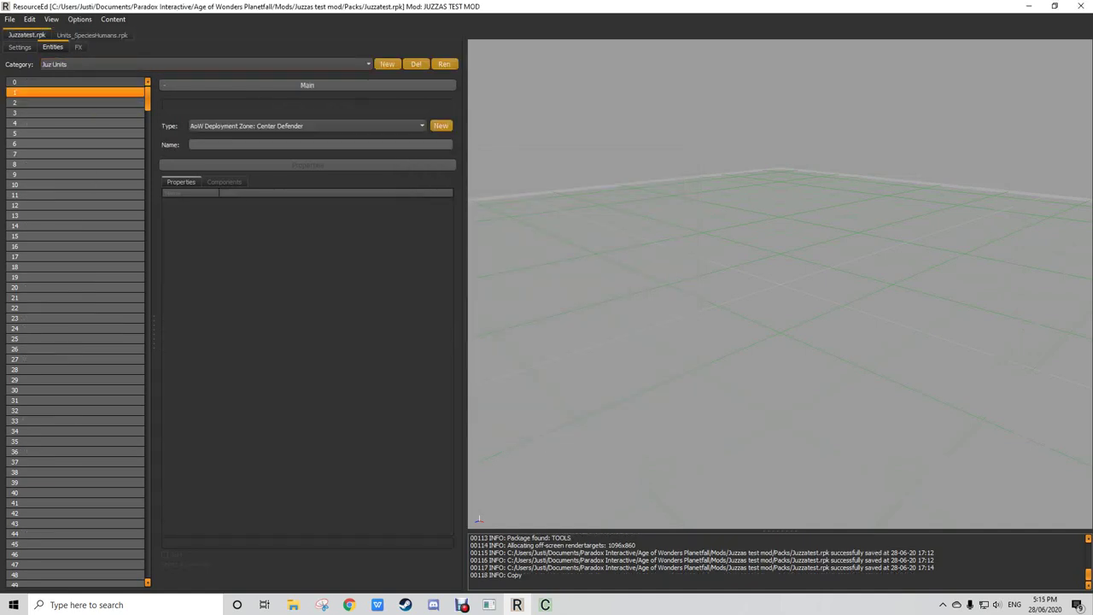
{"action": "key", "text": "ctrl+v"}
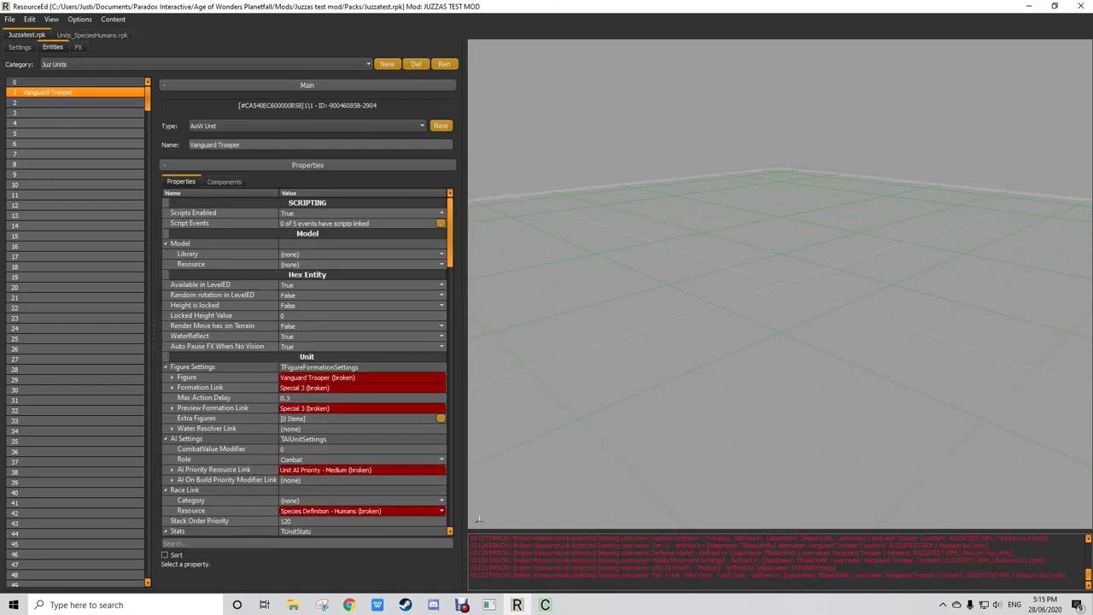
Step: Review the copied Vanguard Trooper's properties and figure resource choices, and delete the unit from slot 1 of Juz Units
{"action": "scroll", "coordinate": [307, 358], "scroll_direction": "down", "scroll_amount": 5}
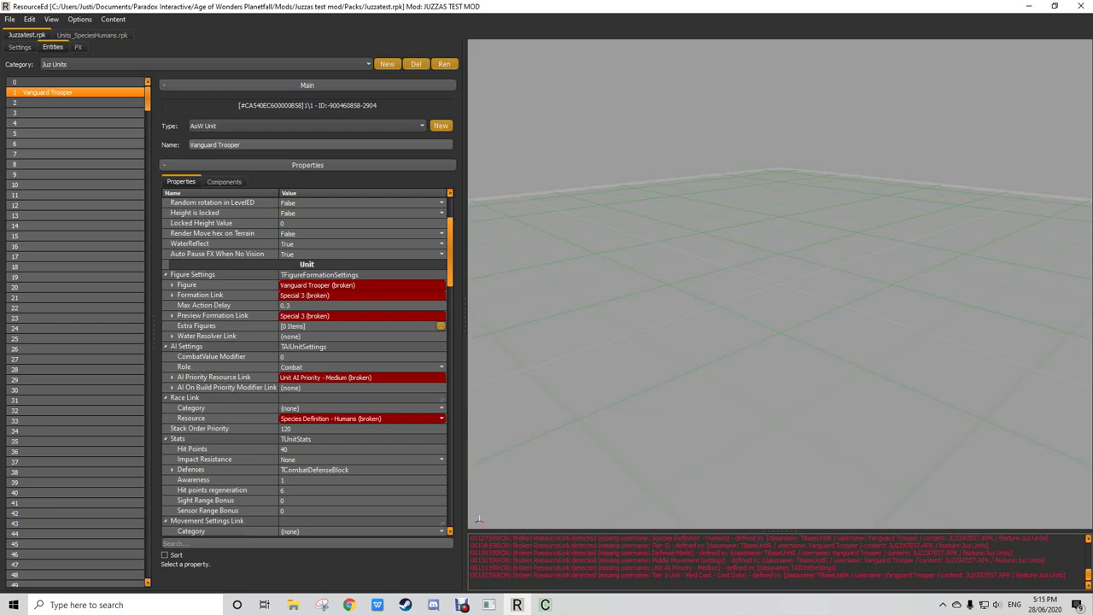
{"action": "scroll", "coordinate": [304, 359], "scroll_direction": "down", "scroll_amount": 5}
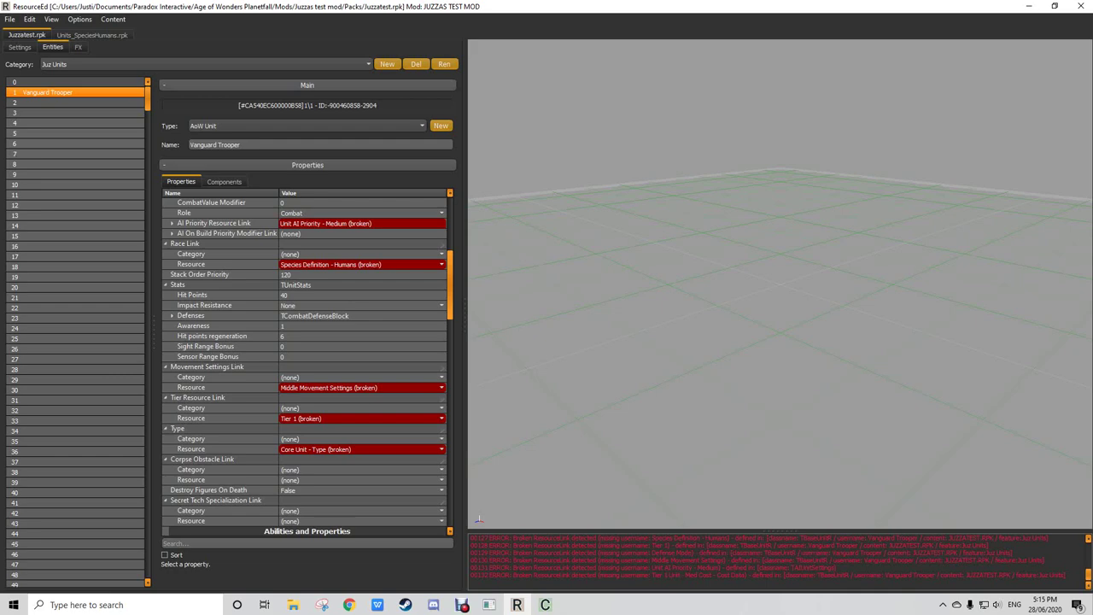
{"action": "scroll", "coordinate": [307, 359], "scroll_direction": "up", "scroll_amount": 8}
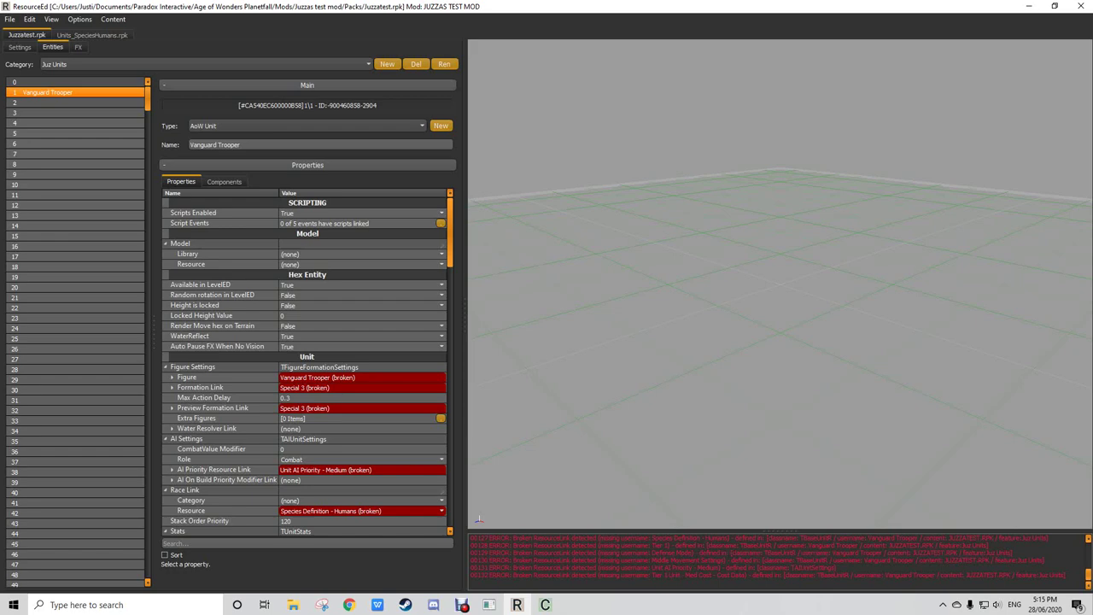
{"action": "left_click", "coordinate": [172, 377]}
{"action": "left_click", "coordinate": [442, 398]}
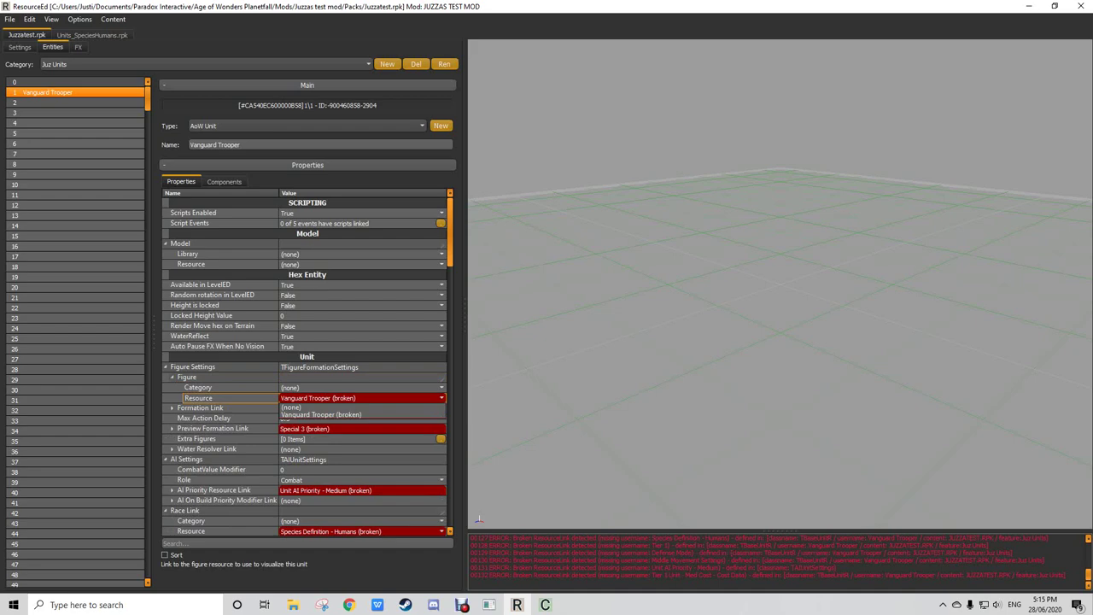
{"action": "left_click", "coordinate": [442, 398]}
{"action": "left_click", "coordinate": [75, 144]}
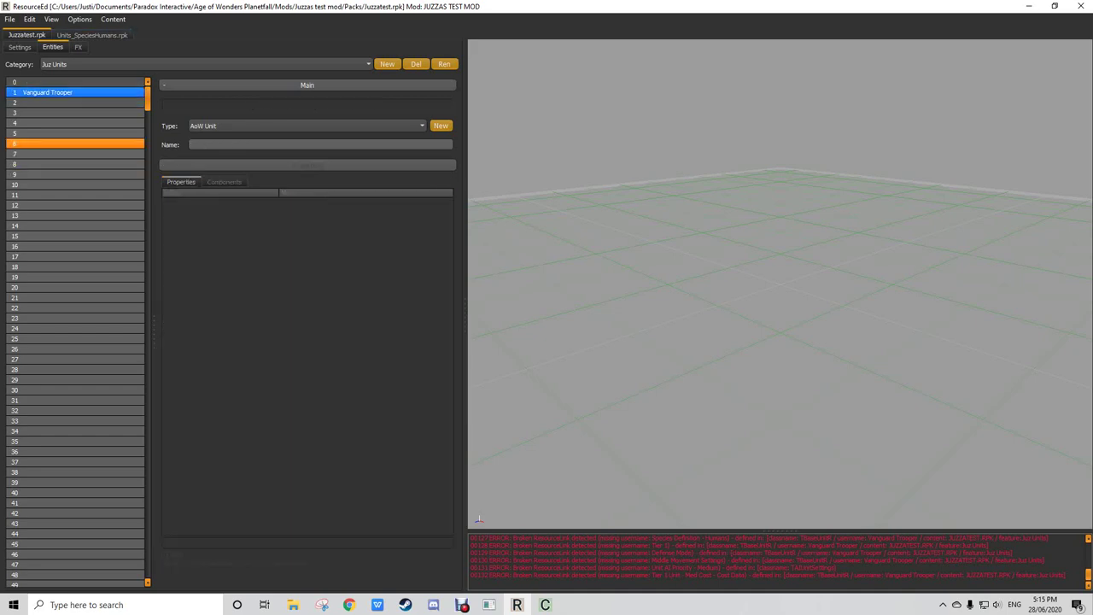
{"action": "left_click", "coordinate": [51, 92]}
Step: Start adding a required resource pack to Juzzatest.rpk and browse to the game's Content > Title > Packs folder
{"action": "left_click", "coordinate": [114, 19]}
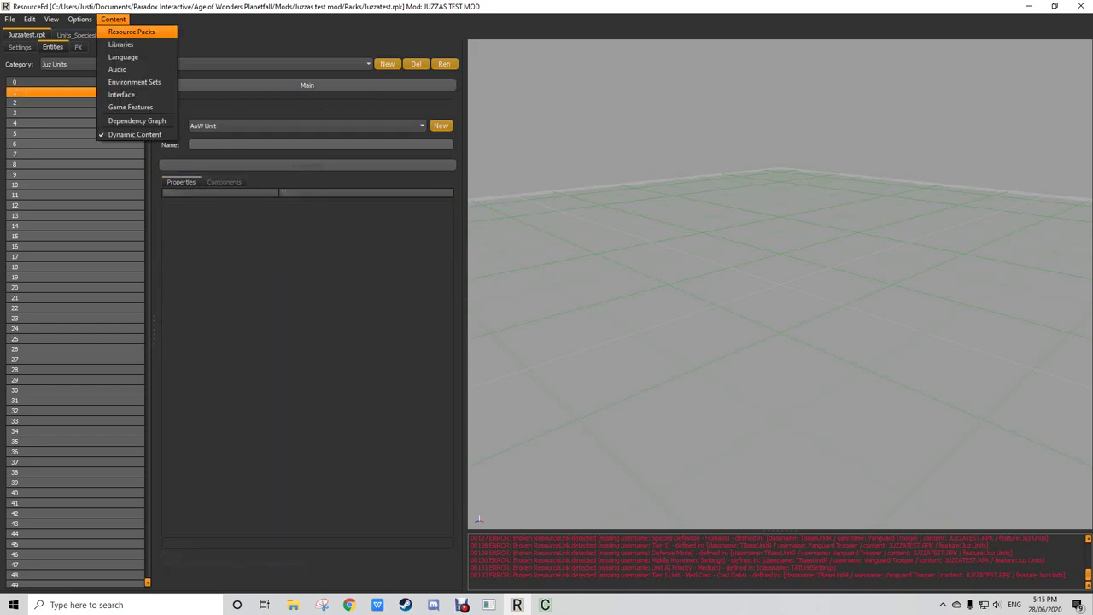
{"action": "left_click", "coordinate": [131, 32]}
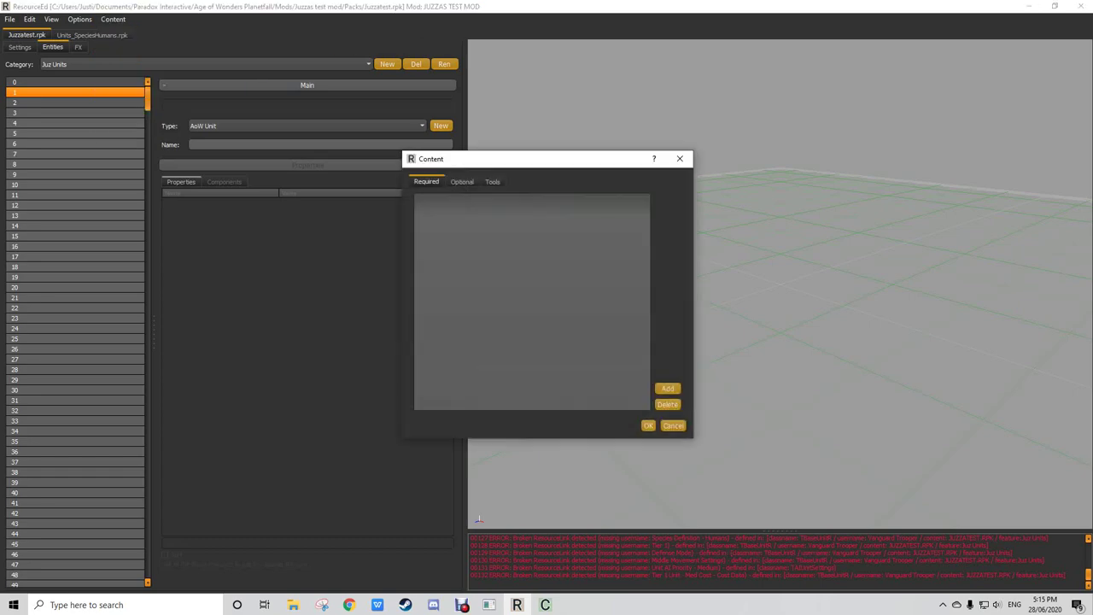
{"action": "left_click", "coordinate": [669, 389]}
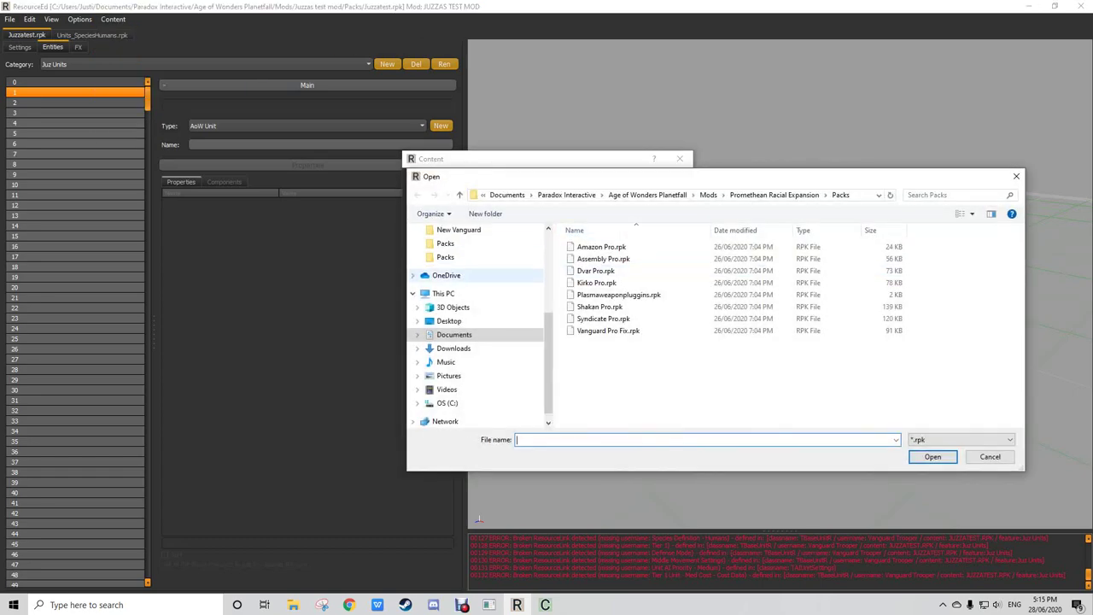
{"action": "scroll", "coordinate": [478, 296], "scroll_direction": "up", "scroll_amount": 2}
{"action": "left_click", "coordinate": [447, 325]}
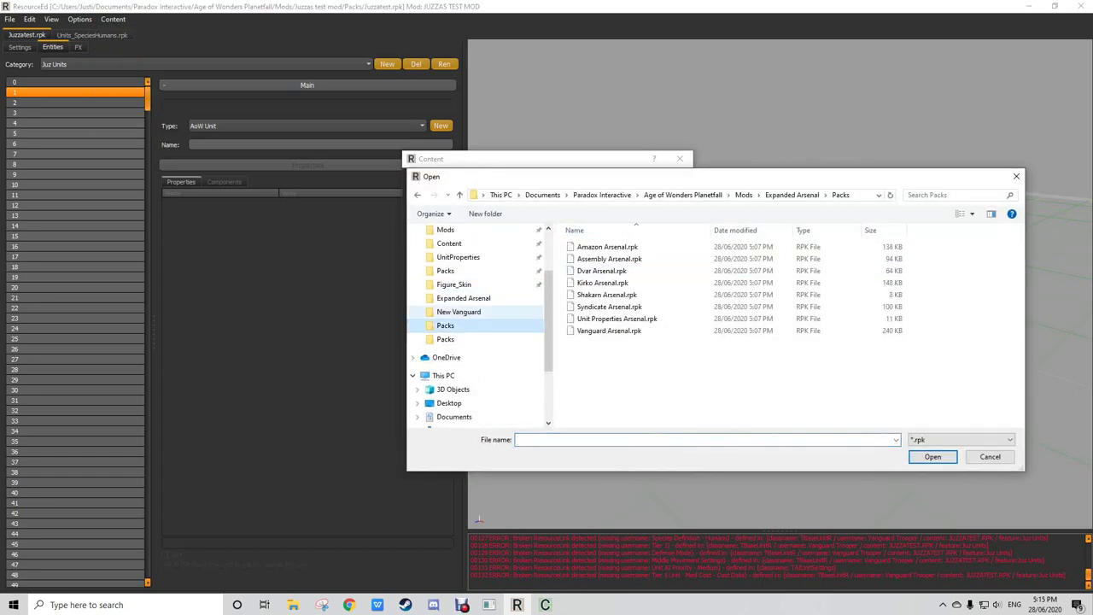
{"action": "scroll", "coordinate": [461, 311], "scroll_direction": "up", "scroll_amount": 1}
{"action": "left_click", "coordinate": [458, 285]}
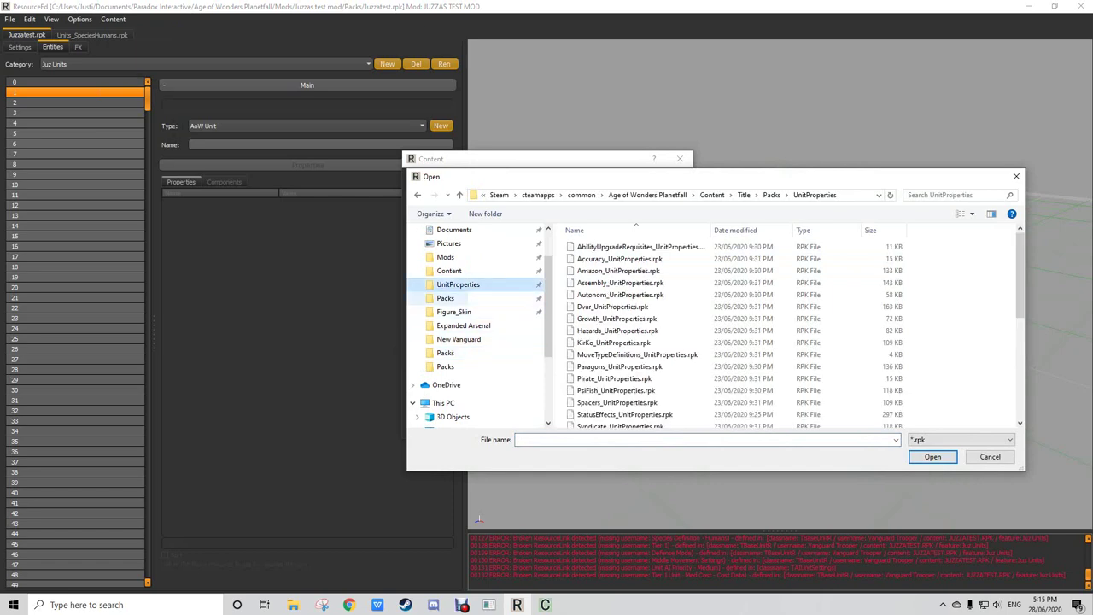
{"action": "left_click", "coordinate": [771, 195]}
{"action": "scroll", "coordinate": [734, 333], "scroll_direction": "up", "scroll_amount": 5}
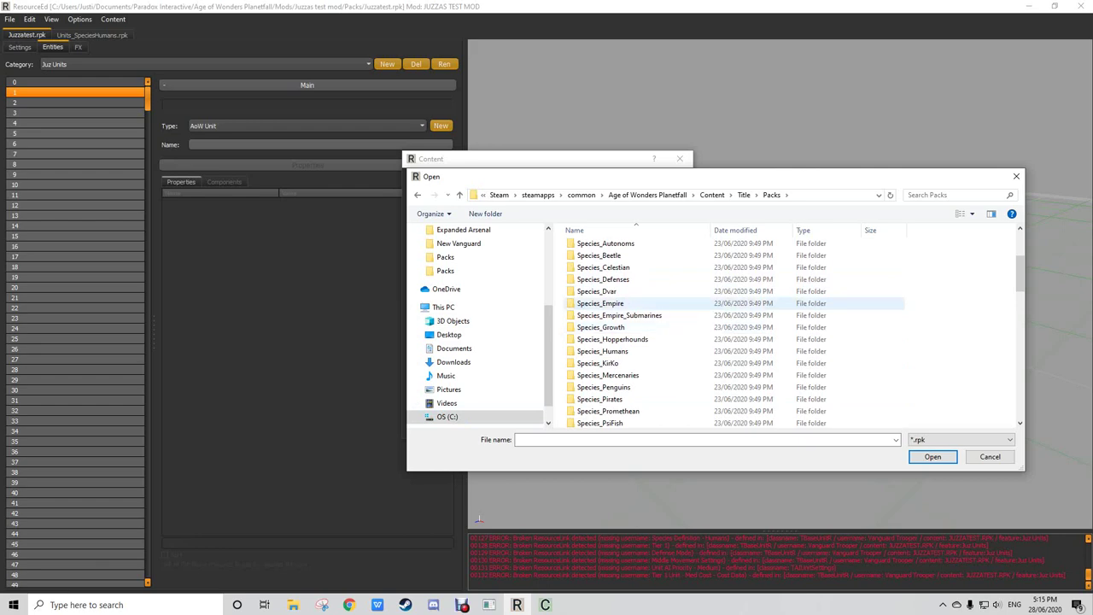
Step: Add Units_SpeciesHumans.rpk from the Species_Humans folder to the required resource packs and confirm the list
{"action": "double_click", "coordinate": [600, 303]}
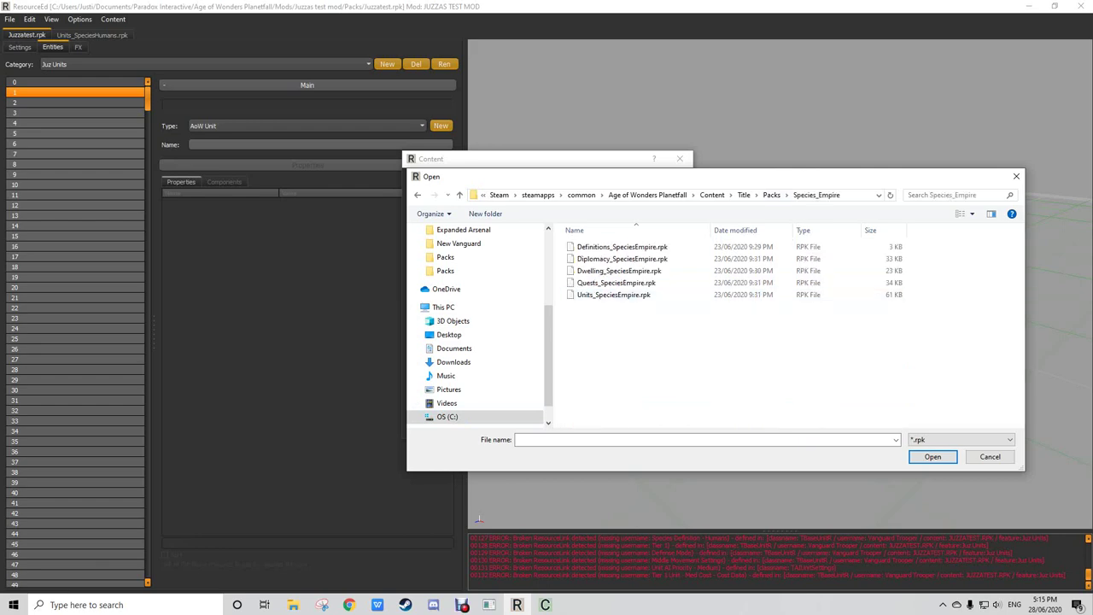
{"action": "key", "text": "BackSpace"}
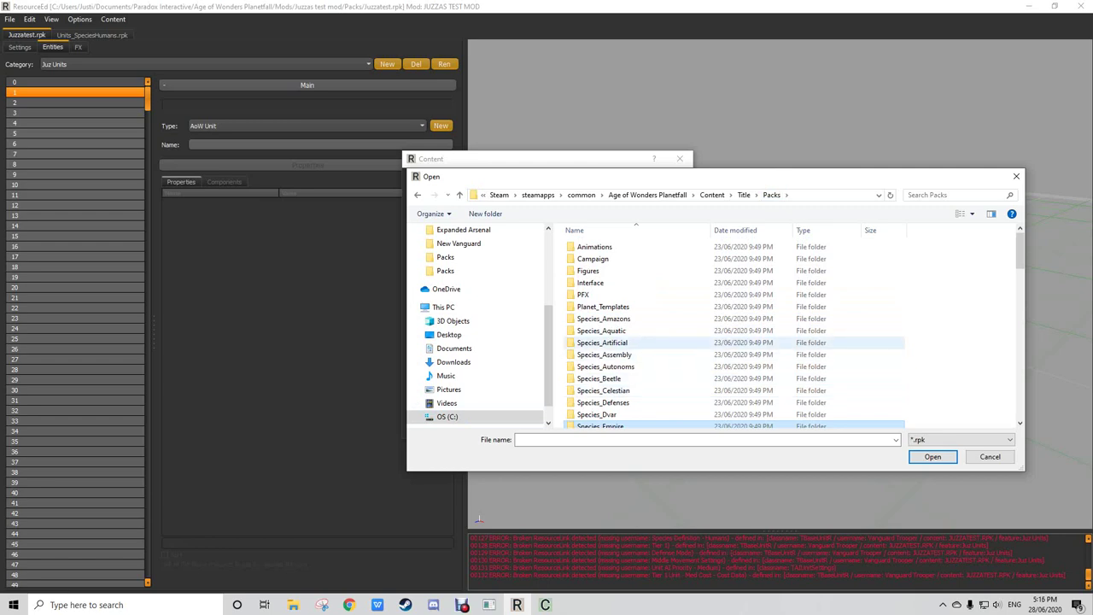
{"action": "scroll", "coordinate": [602, 343], "scroll_direction": "down", "scroll_amount": 3}
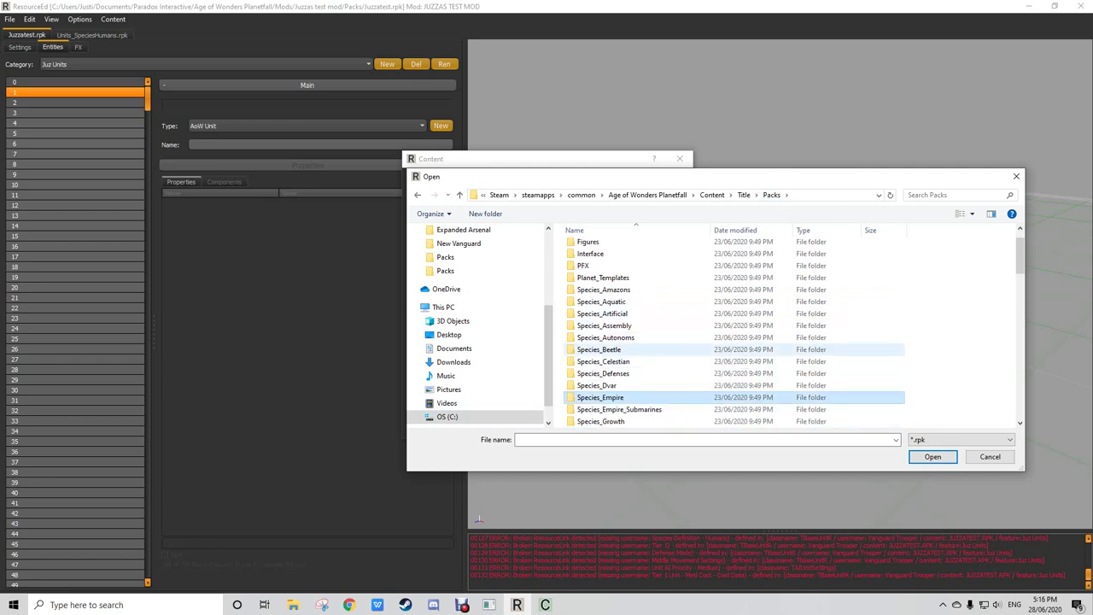
{"action": "scroll", "coordinate": [602, 391], "scroll_direction": "down", "scroll_amount": 1}
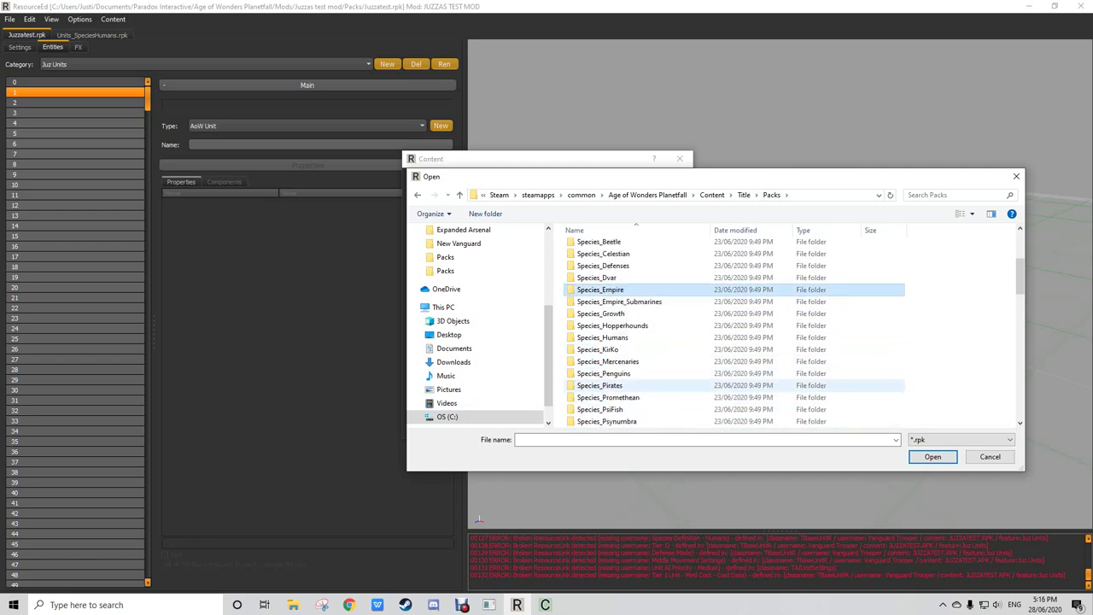
{"action": "double_click", "coordinate": [602, 337]}
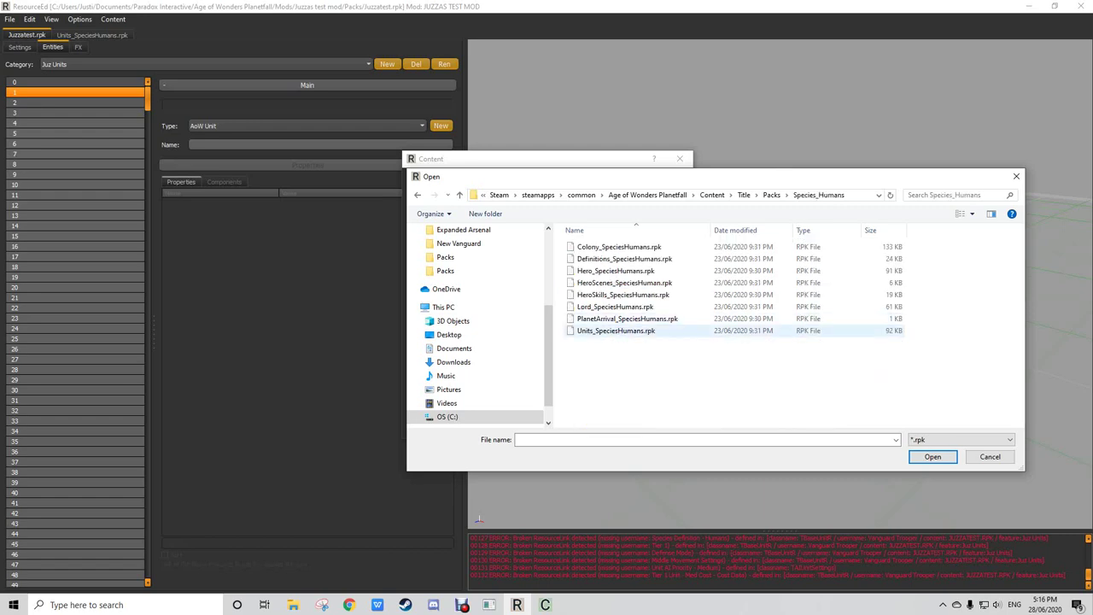
{"action": "double_click", "coordinate": [616, 329]}
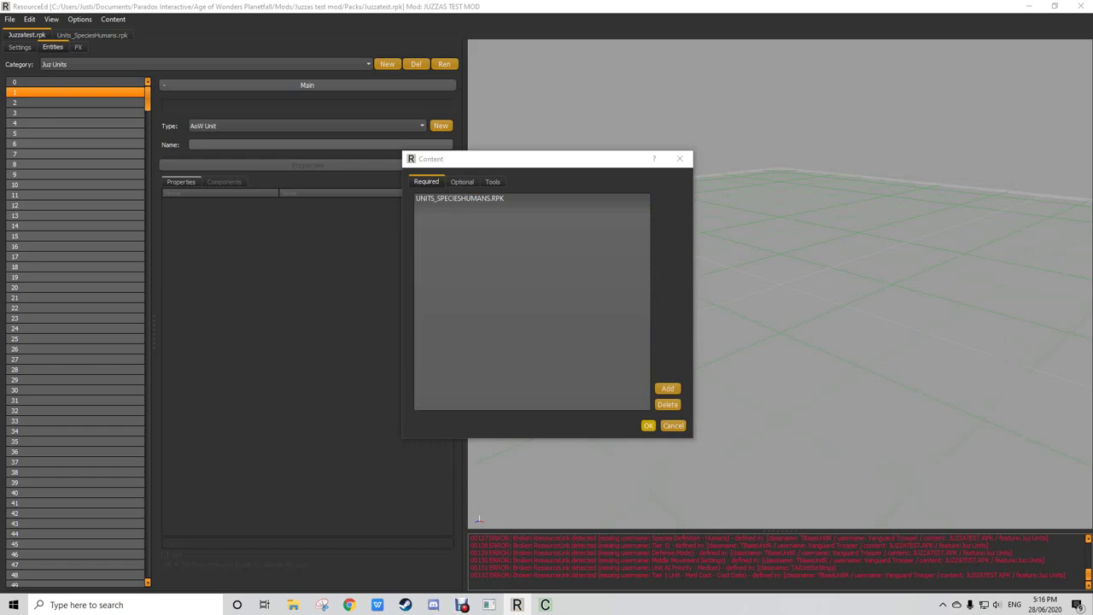
{"action": "left_click", "coordinate": [648, 426]}
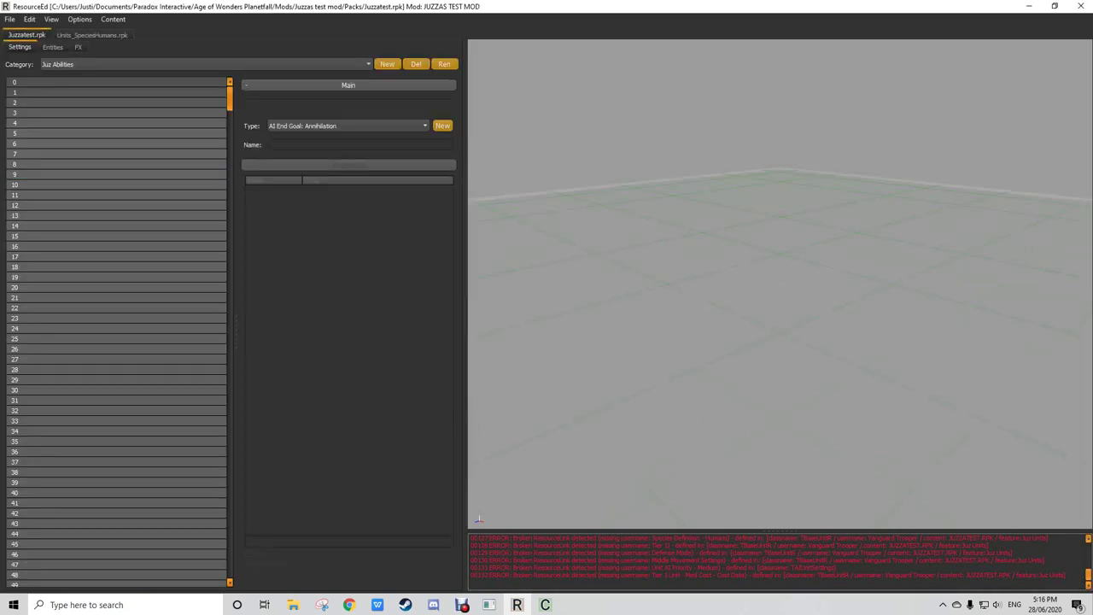
Step: Select the Juz Units entities category in Juzzatest.rpk and return to the Human Units list in Units_SpeciesHumans.rpk
{"action": "left_click", "coordinate": [128, 64]}
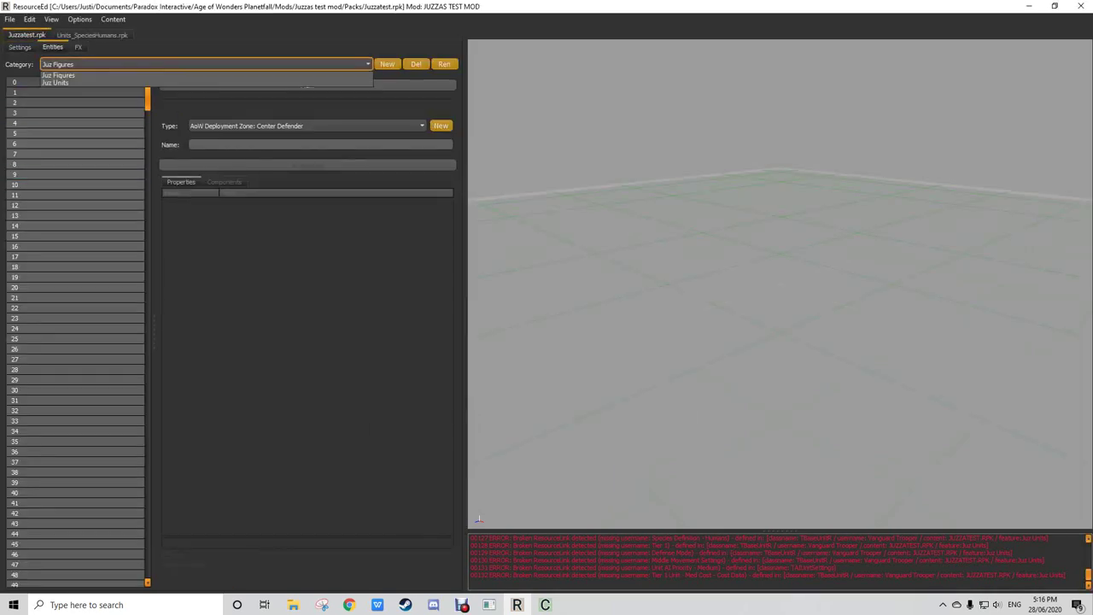
{"action": "left_click", "coordinate": [128, 74]}
{"action": "left_click", "coordinate": [128, 64]}
{"action": "left_click", "coordinate": [103, 64]}
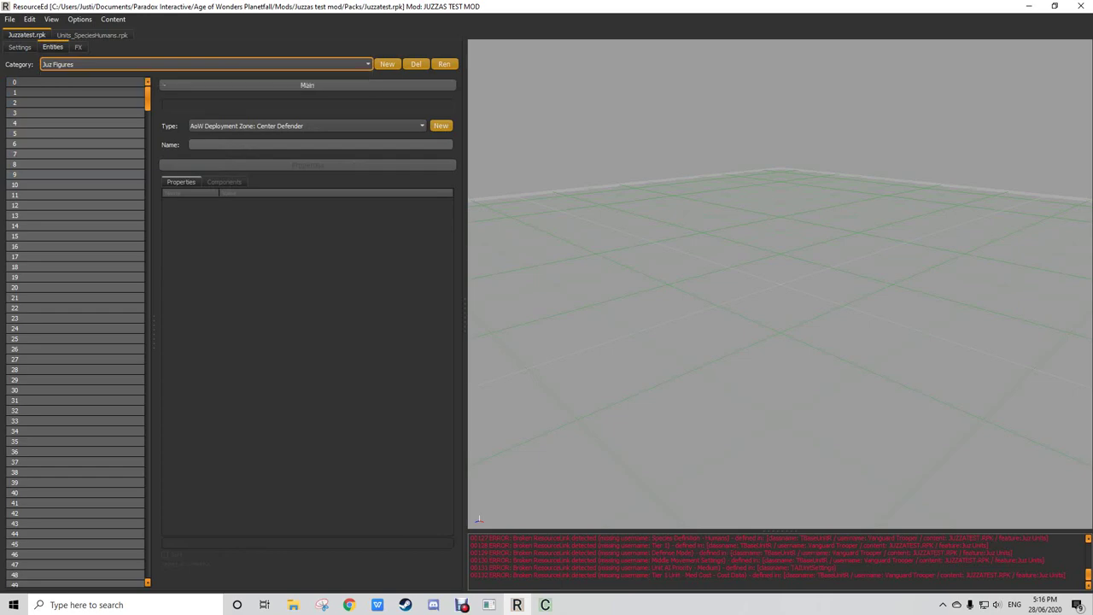
{"action": "left_click", "coordinate": [103, 64]}
{"action": "left_click", "coordinate": [94, 83]}
{"action": "left_click", "coordinate": [92, 35]}
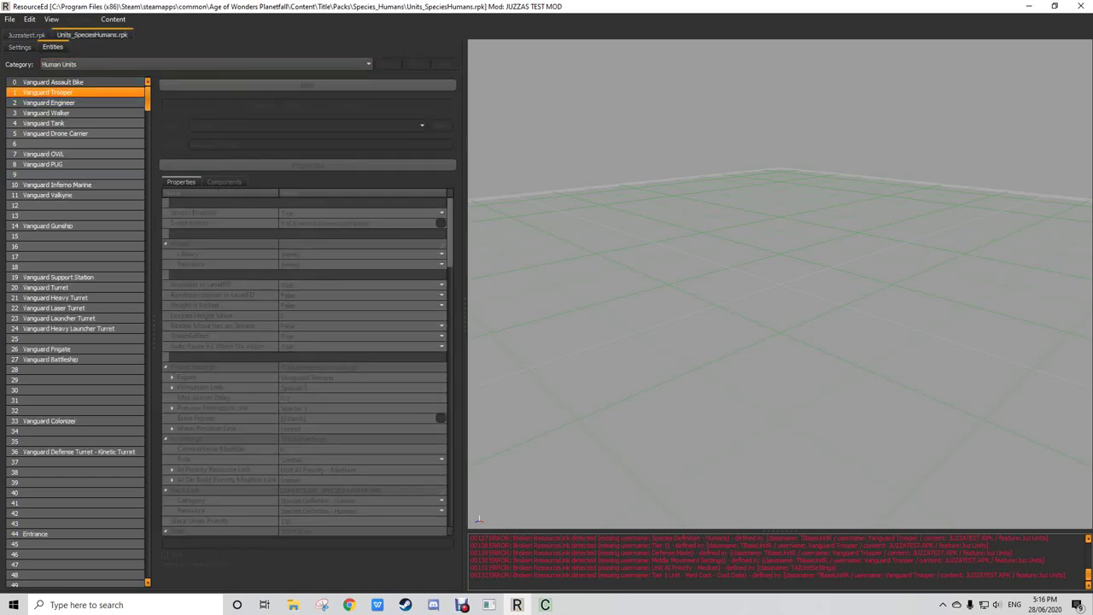
Step: Paste the copied Vanguard Trooper into slot 1 of Juz Units in Juzzatest.rpk and rename it Vanguard Trooper 2
{"action": "left_click", "coordinate": [27, 36]}
{"action": "left_click", "coordinate": [68, 93]}
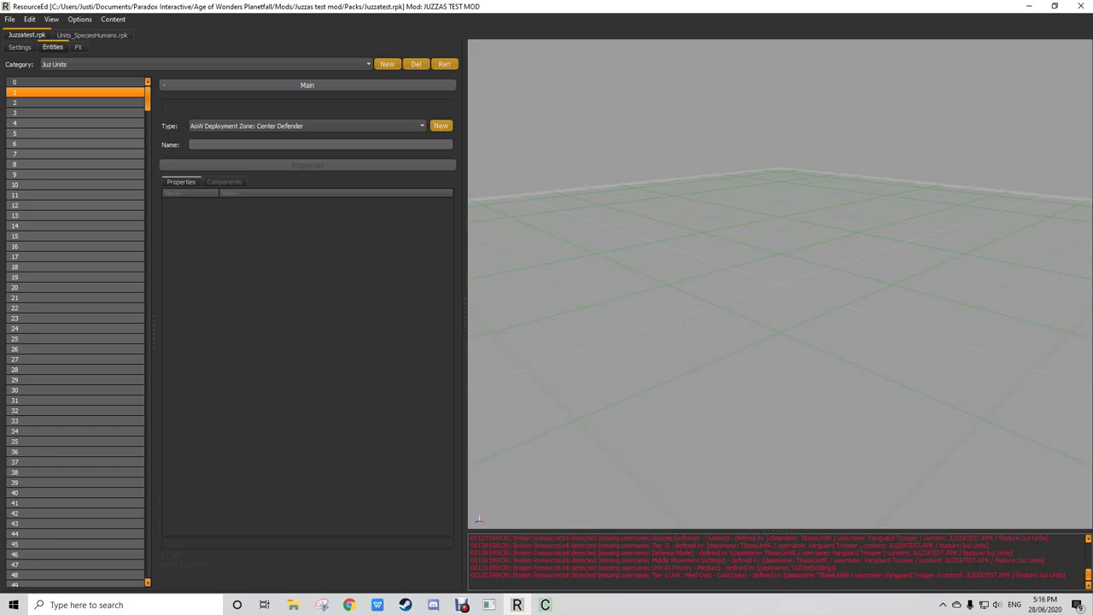
{"action": "key", "text": "ctrl+v"}
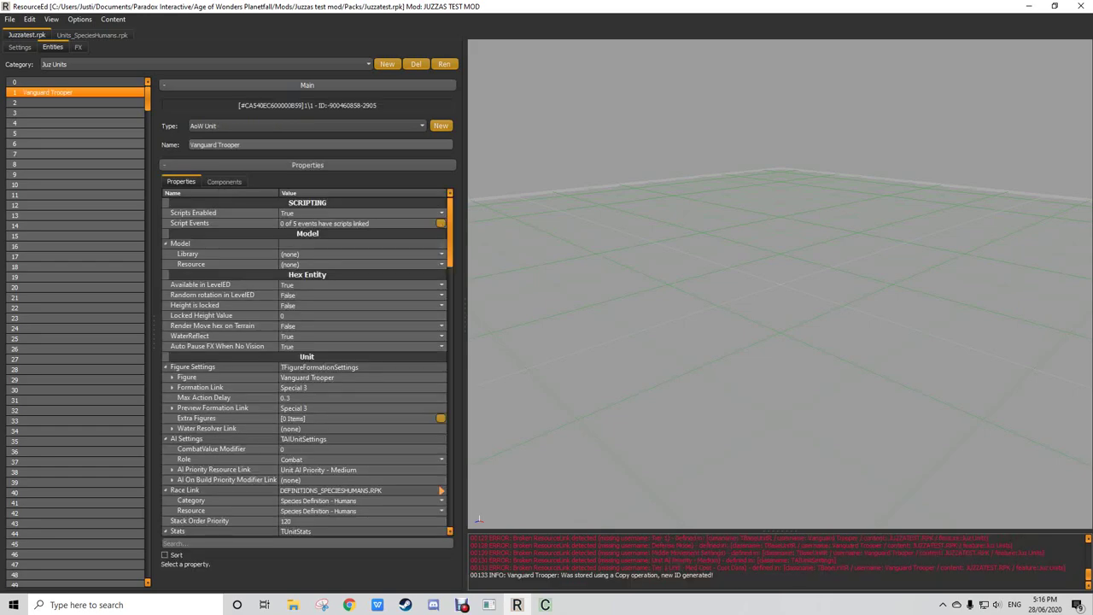
{"action": "type", "text": "2"}
{"action": "left_click", "coordinate": [75, 113]}
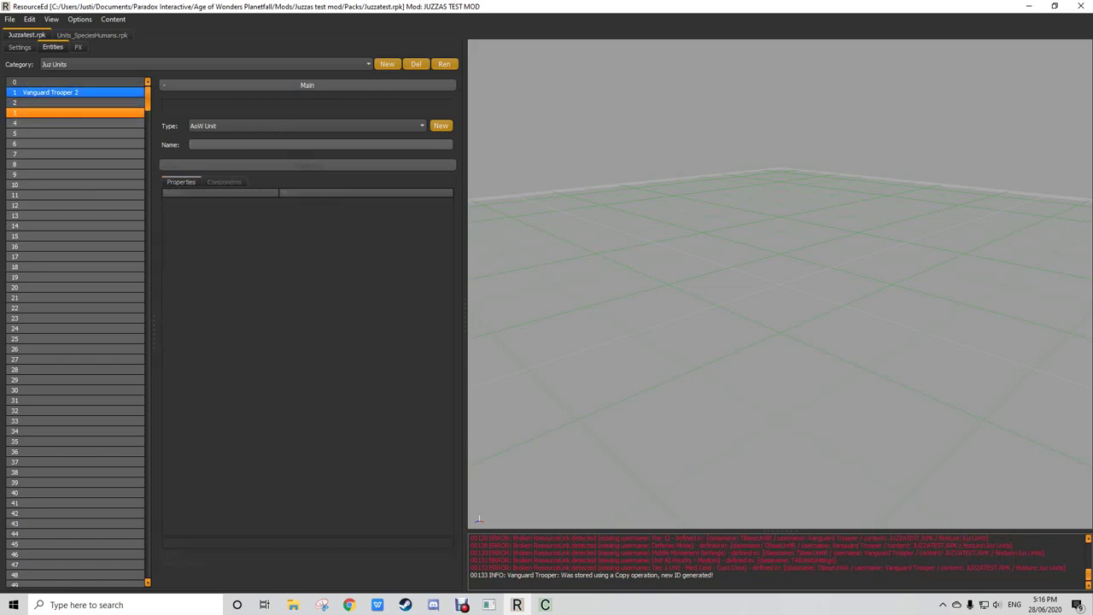
{"action": "left_click", "coordinate": [75, 92]}
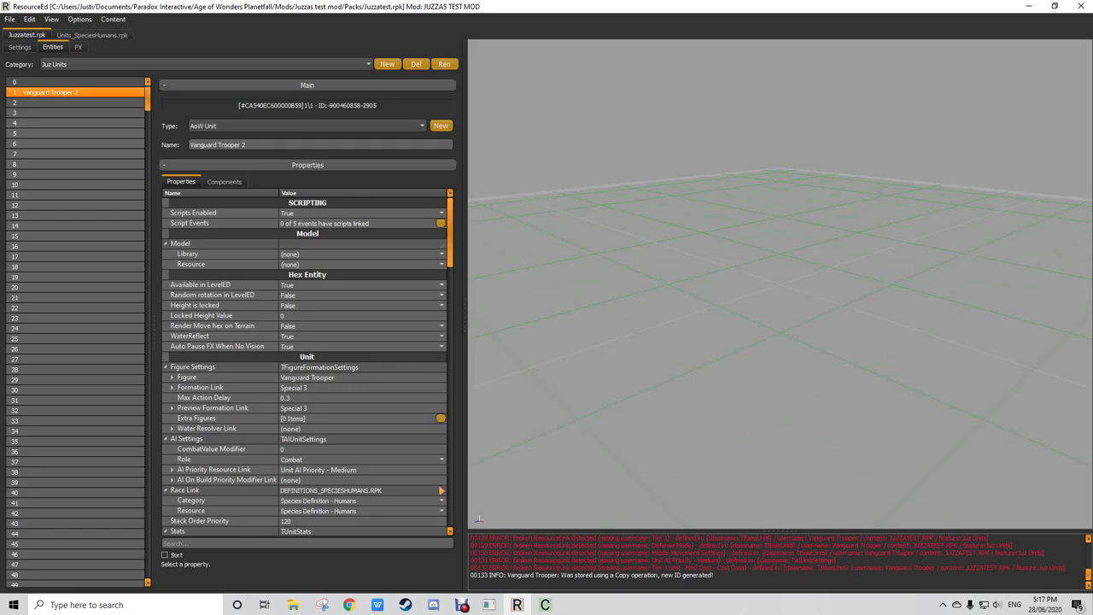
Step: Check the mod's details in Package Manager and return to ResourceEd
{"action": "left_click", "coordinate": [489, 604]}
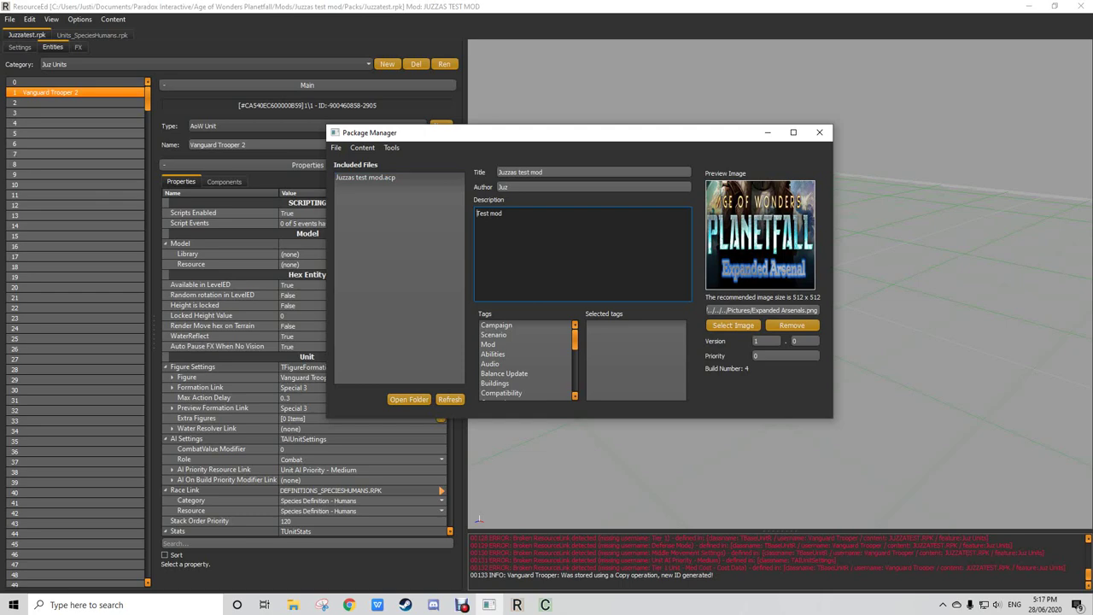
{"action": "key", "text": "alt+Tab"}
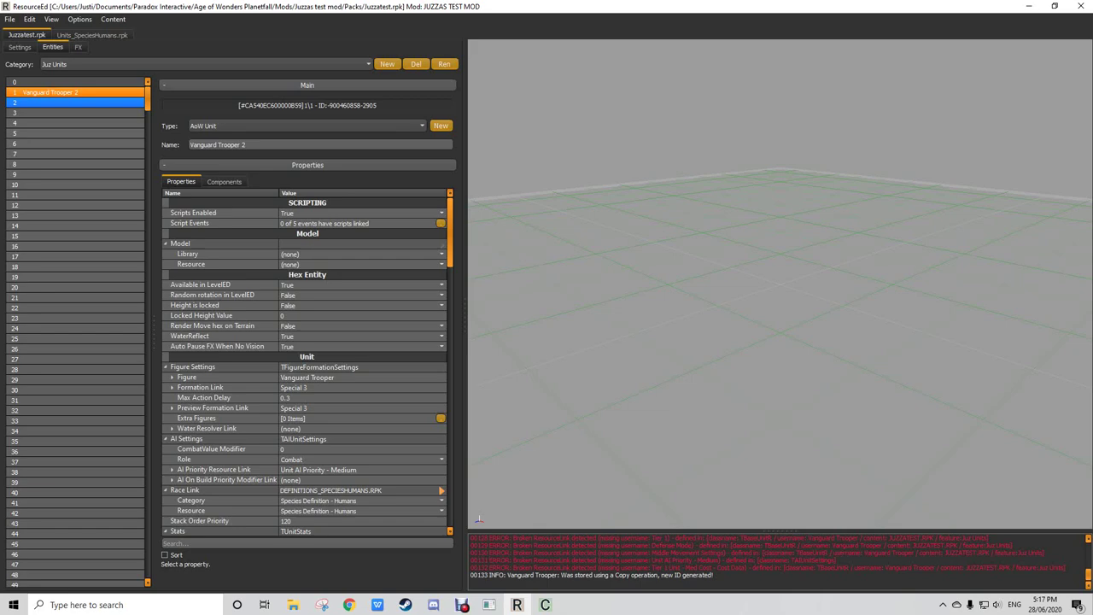
Step: Review Vanguard Trooper 2's unit properties and the resources offered for its figure link, leaving the selection as it is
{"action": "scroll", "coordinate": [307, 367], "scroll_direction": "down", "scroll_amount": 5}
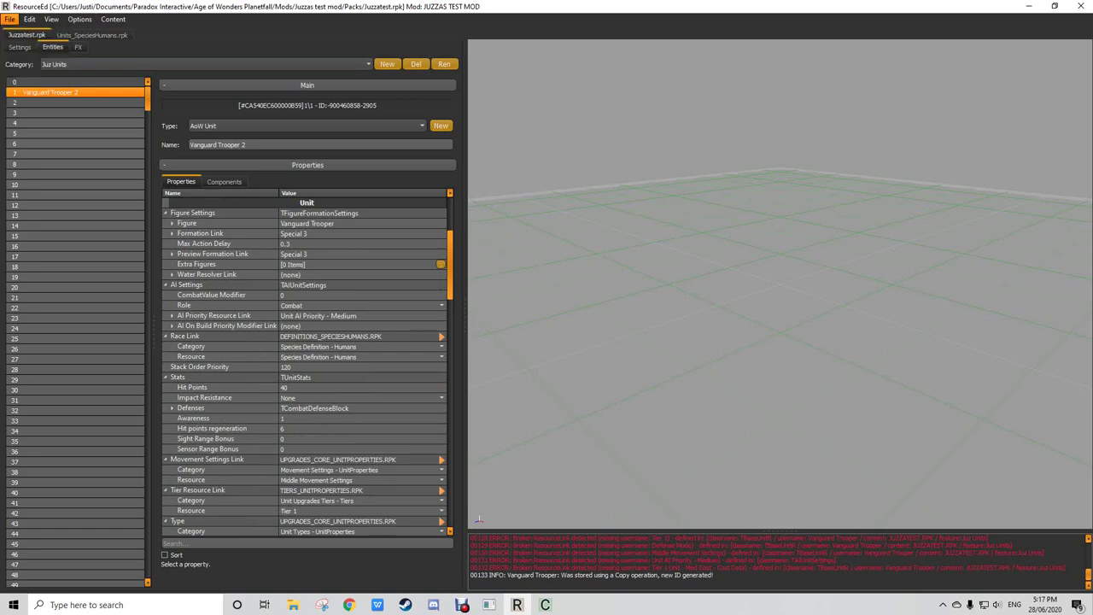
{"action": "left_click", "coordinate": [91, 35]}
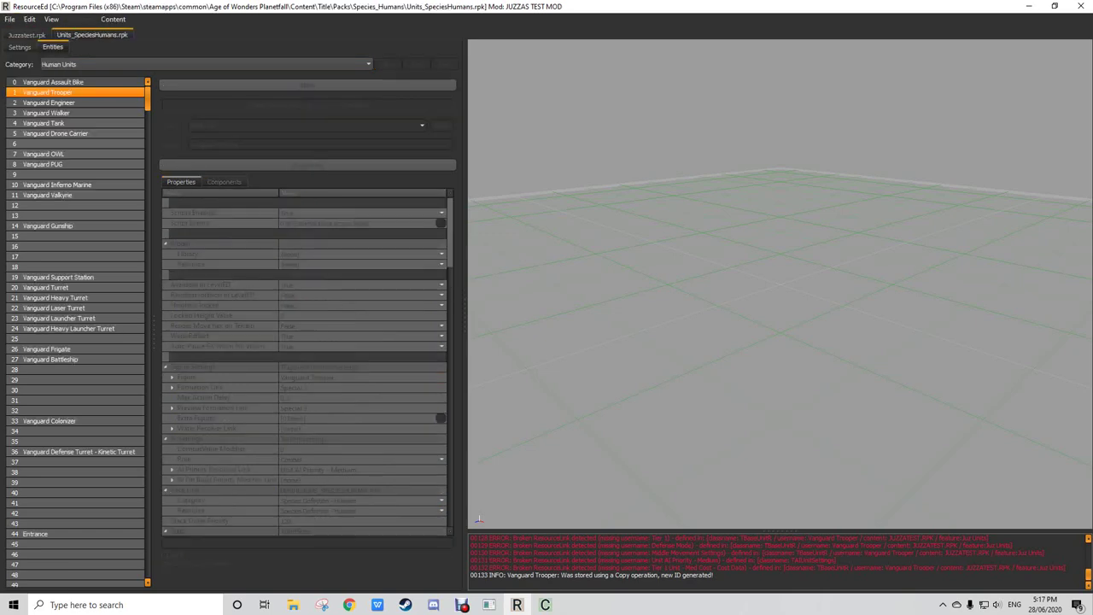
{"action": "left_click", "coordinate": [27, 35]}
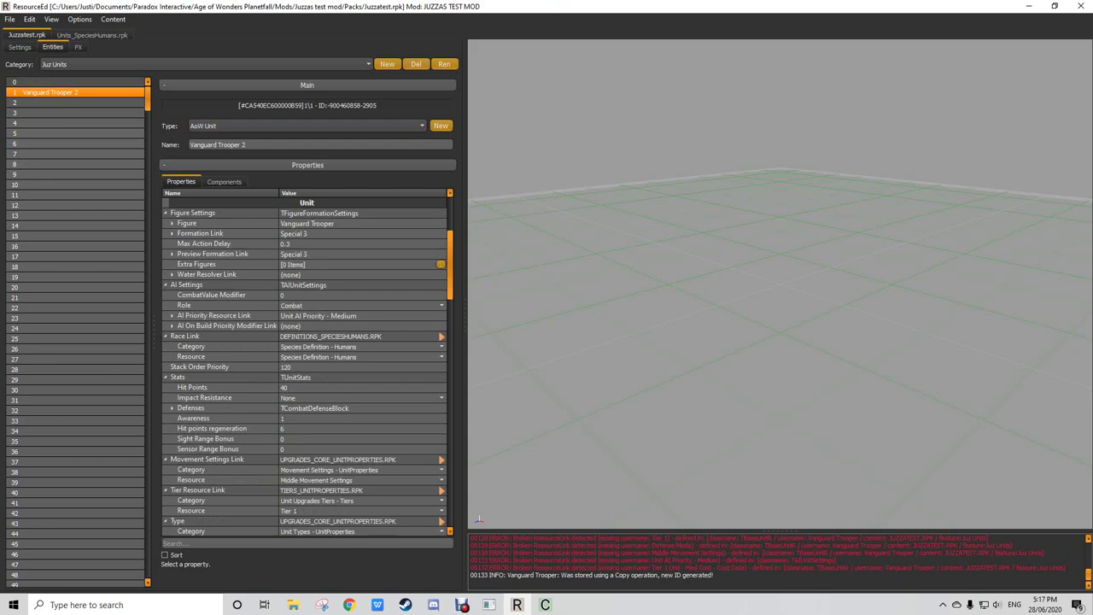
{"action": "left_click", "coordinate": [173, 223]}
{"action": "left_click", "coordinate": [359, 243]}
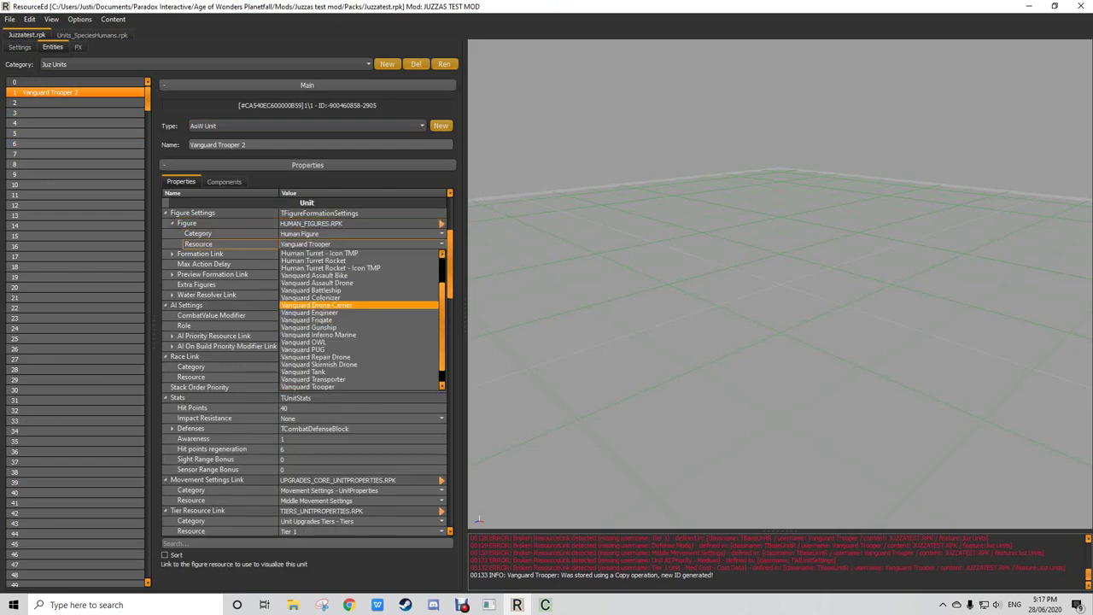
{"action": "left_click_drag", "start_coordinate": [443, 306], "coordinate": [442, 272]}
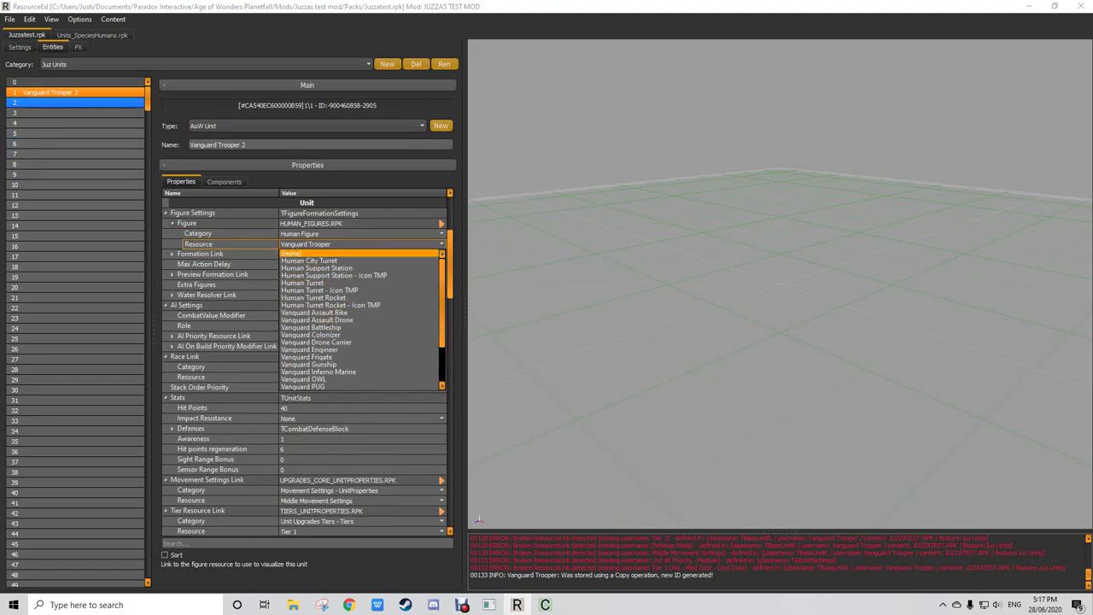
{"action": "left_click", "coordinate": [75, 103]}
{"action": "left_click", "coordinate": [75, 92]}
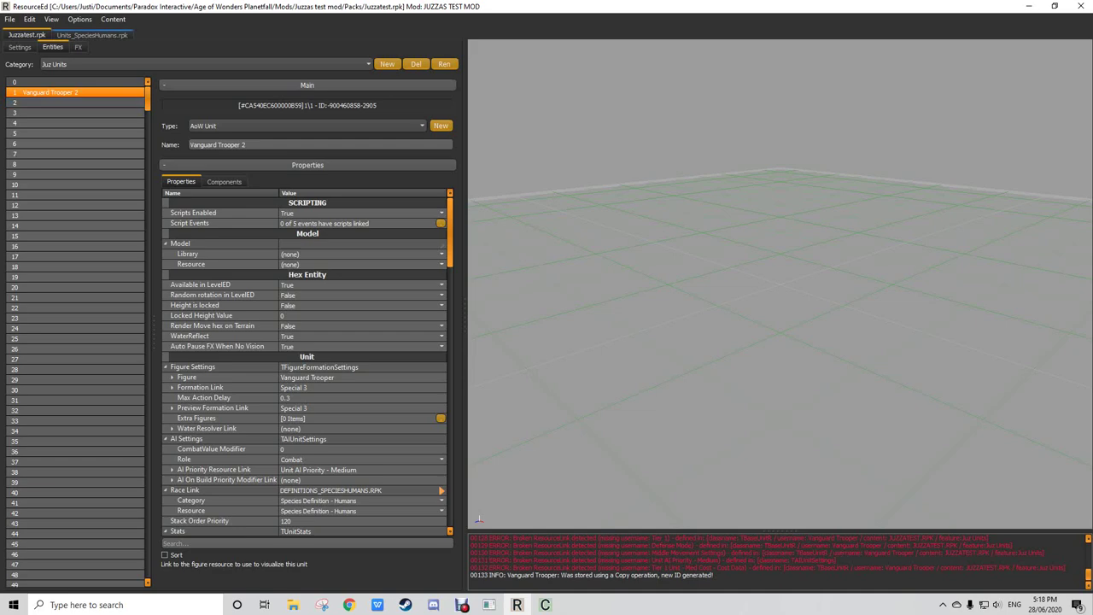
Step: Review the list of required resource packs for Units_SpeciesHumans.rpk and close it
{"action": "left_click", "coordinate": [91, 35]}
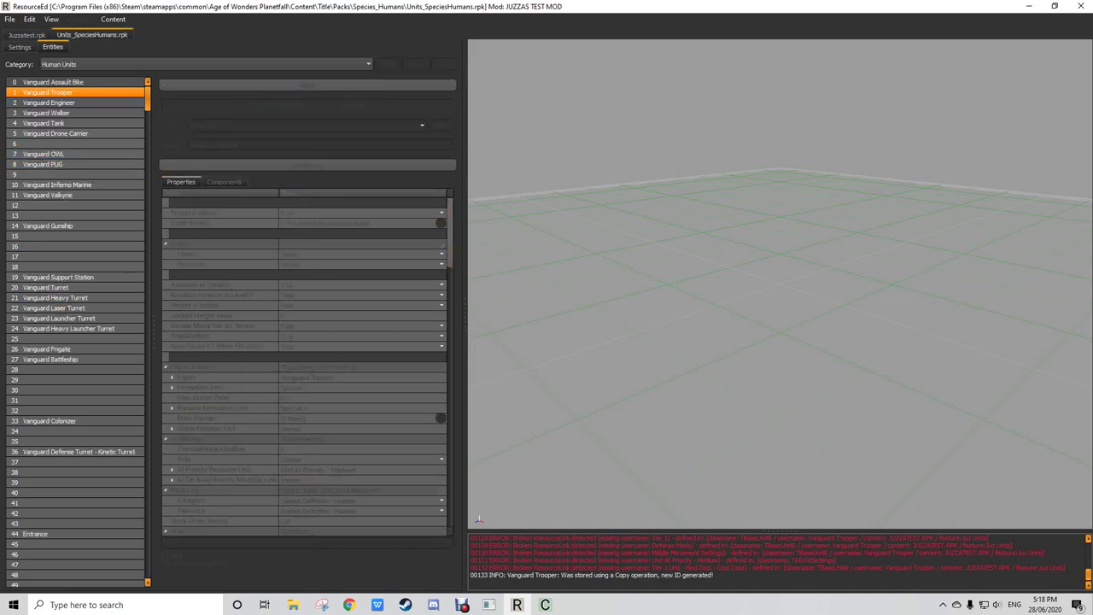
{"action": "left_click", "coordinate": [113, 19]}
{"action": "left_click", "coordinate": [131, 33]}
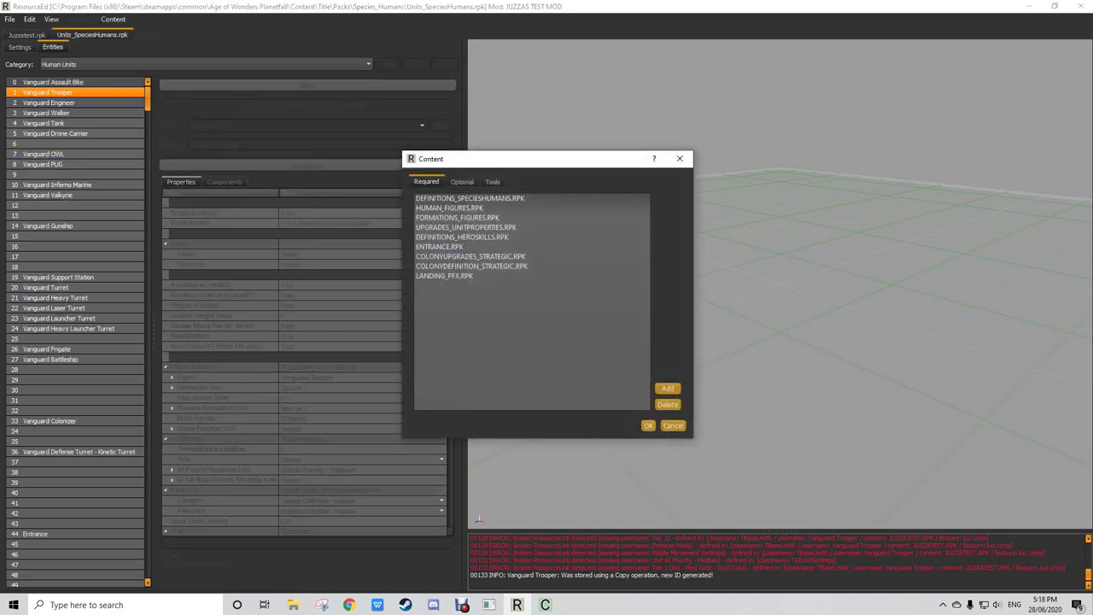
{"action": "left_click", "coordinate": [680, 159]}
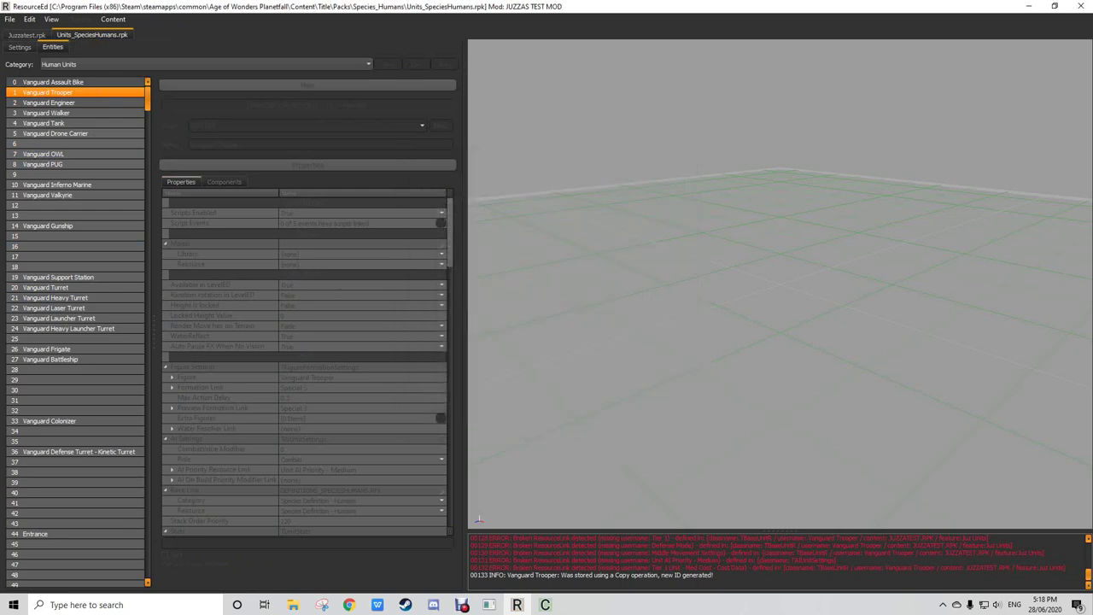
Step: Select the Juz Figures entities category in Juzzatest.rpk
{"action": "left_click", "coordinate": [26, 35]}
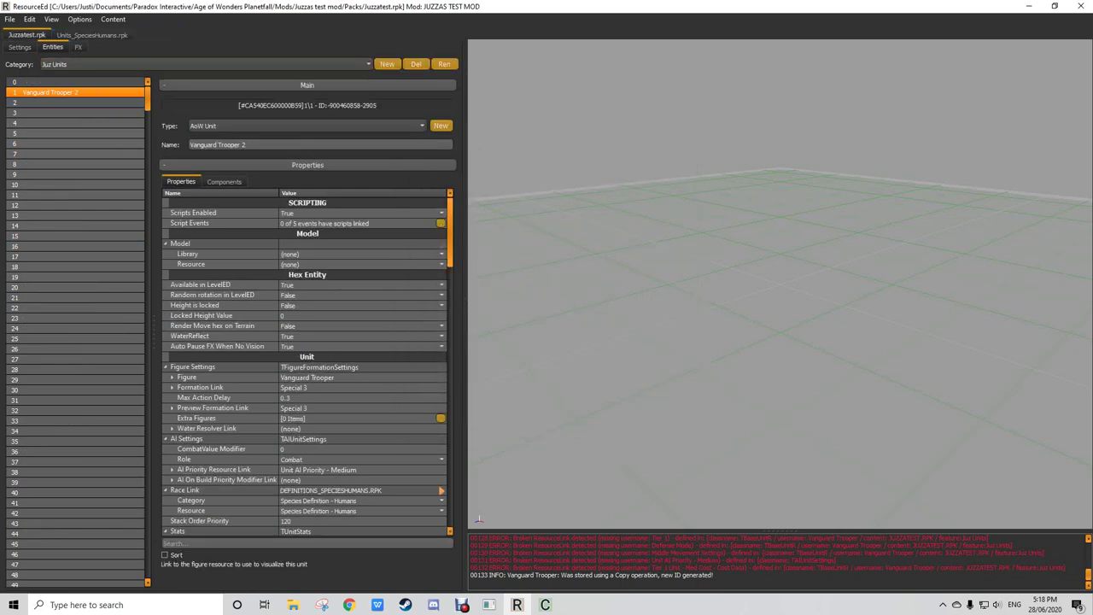
{"action": "left_click", "coordinate": [205, 64]}
{"action": "left_click", "coordinate": [85, 75]}
Step: Open Human_Figures.rpk from the Figures folder inside the game's Content > Title > Packs folder
{"action": "left_click", "coordinate": [9, 19]}
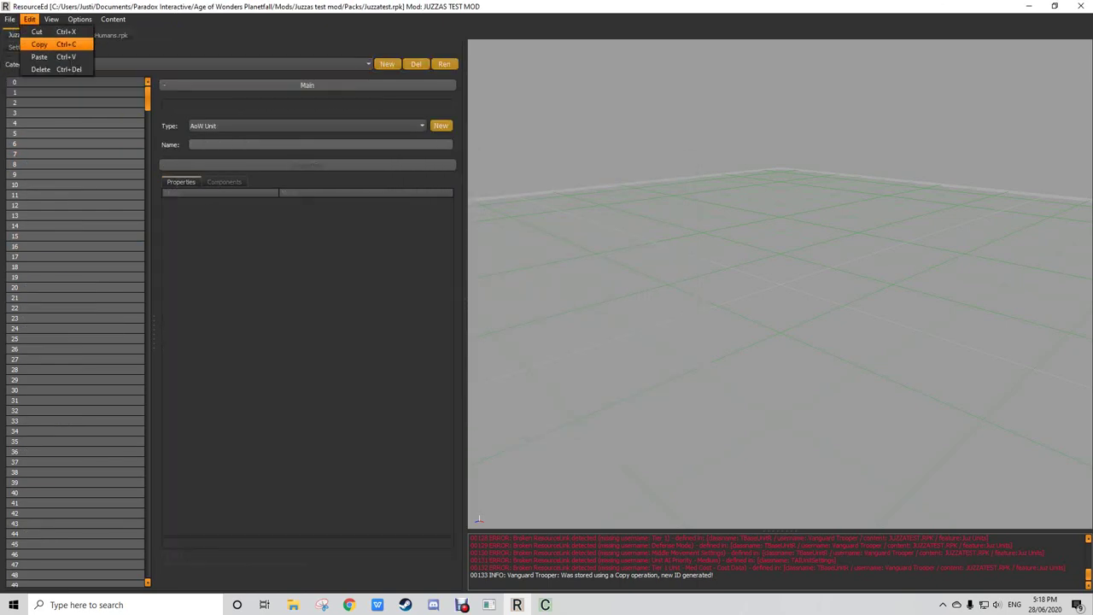
{"action": "left_click", "coordinate": [20, 45]}
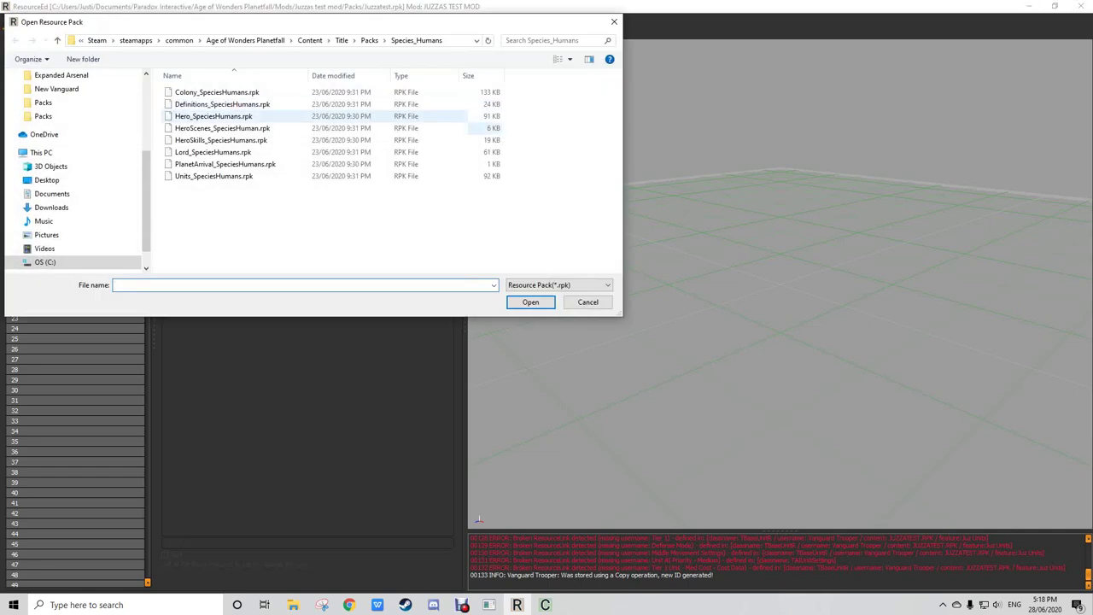
{"action": "scroll", "coordinate": [77, 116], "scroll_direction": "up", "scroll_amount": 3}
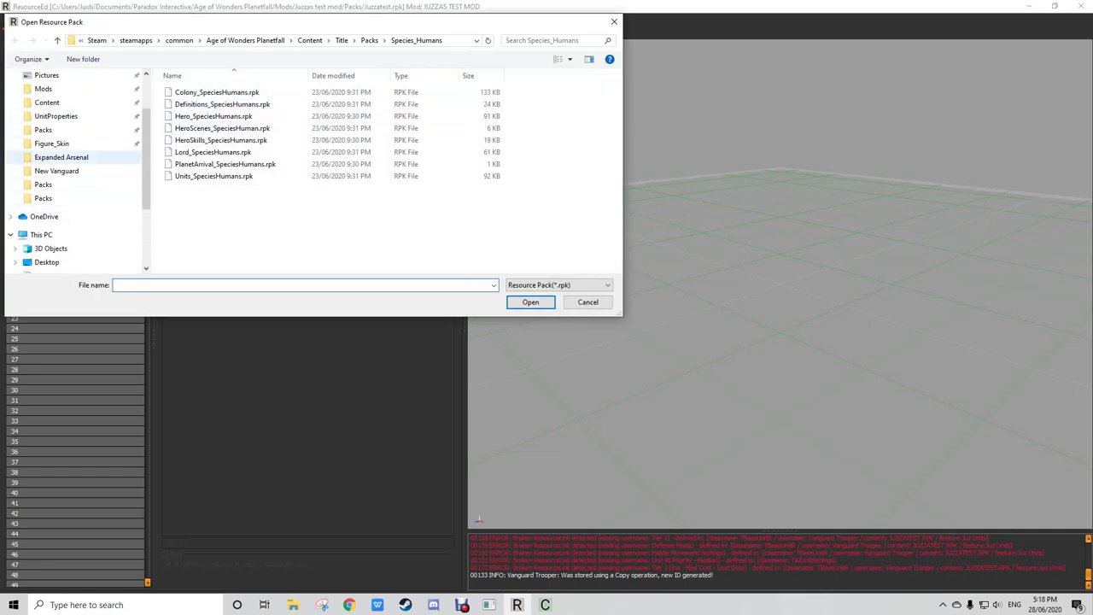
{"action": "left_click", "coordinate": [60, 116]}
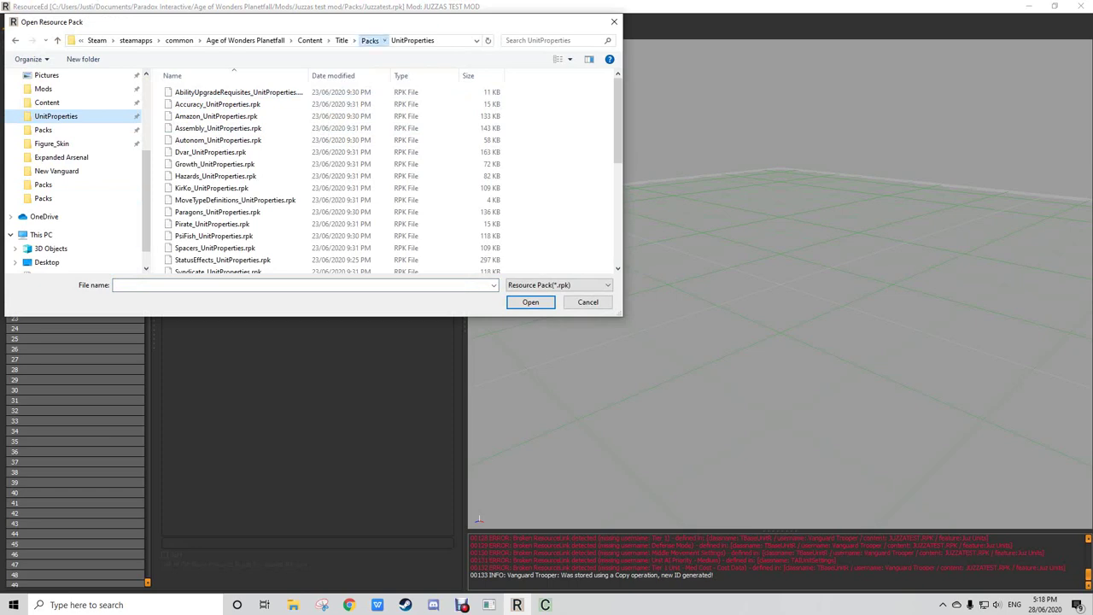
{"action": "left_click", "coordinate": [370, 40]}
{"action": "scroll", "coordinate": [367, 184], "scroll_direction": "up", "scroll_amount": 8}
{"action": "scroll", "coordinate": [256, 184], "scroll_direction": "up", "scroll_amount": 1}
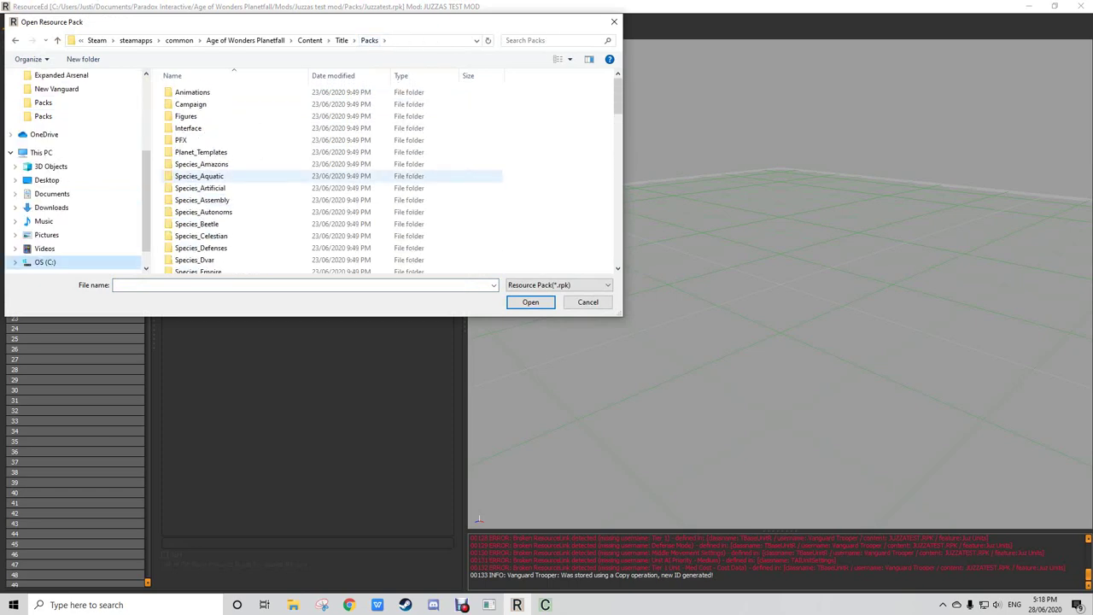
{"action": "double_click", "coordinate": [186, 112]}
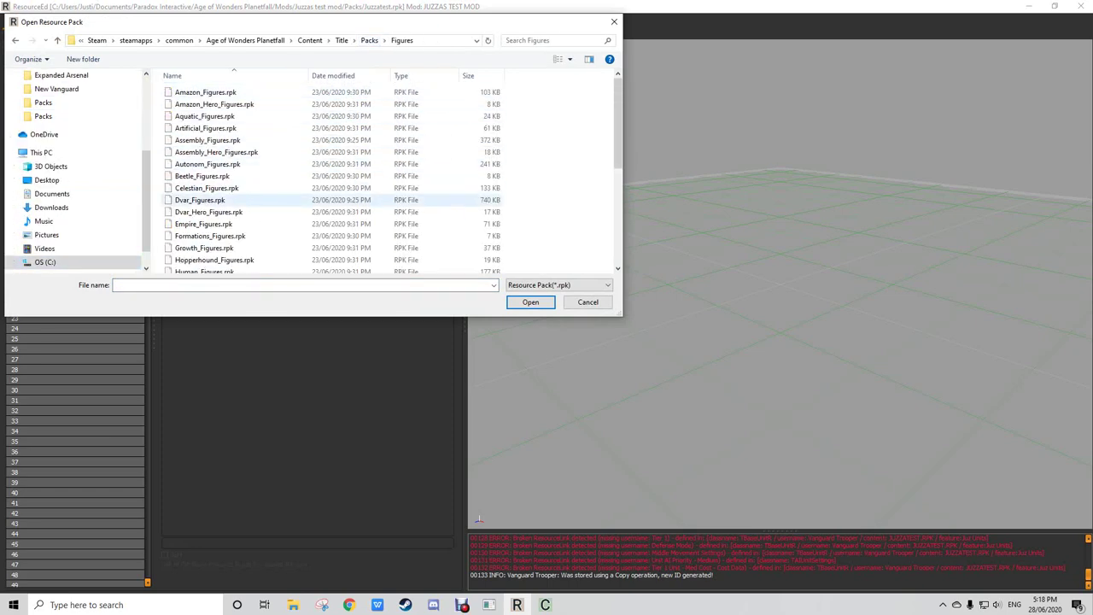
{"action": "left_click", "coordinate": [200, 200]}
{"action": "scroll", "coordinate": [214, 213], "scroll_direction": "down", "scroll_amount": 2}
{"action": "double_click", "coordinate": [204, 207]}
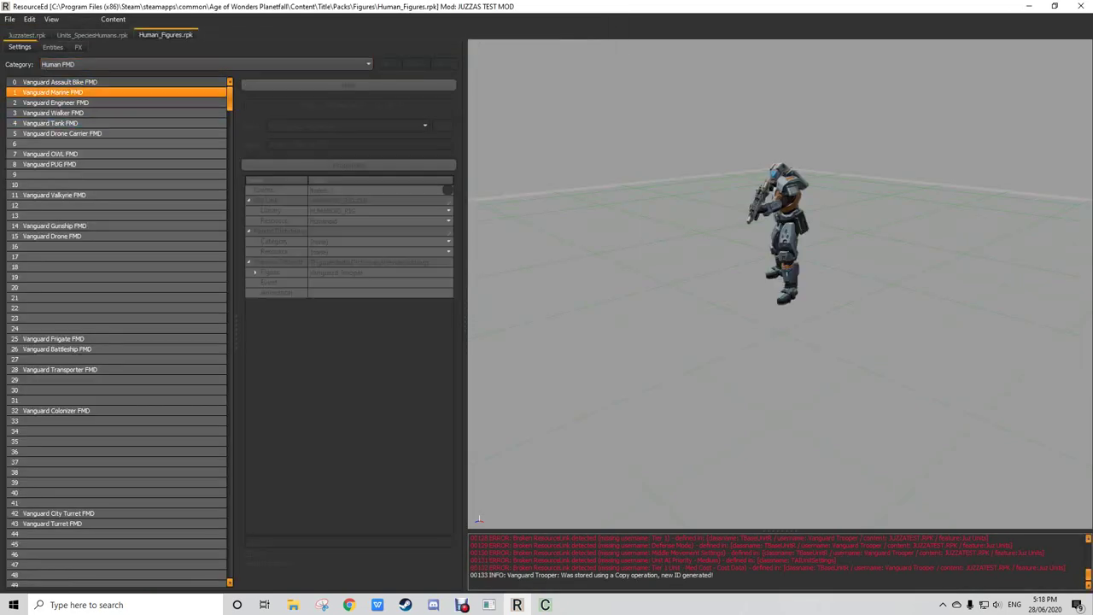
Step: Preview several Vanguard entries in the Human FMD category and view the matching Vanguard Engineer figure among the pack's entities
{"action": "key", "text": "Down"}
{"action": "key", "text": "Down"}
{"action": "key", "text": "Down"}
{"action": "key", "text": "Down"}
{"action": "key", "text": "Up"}
{"action": "key", "text": "Up"}
{"action": "key", "text": "Up"}
{"action": "key", "text": "Up"}
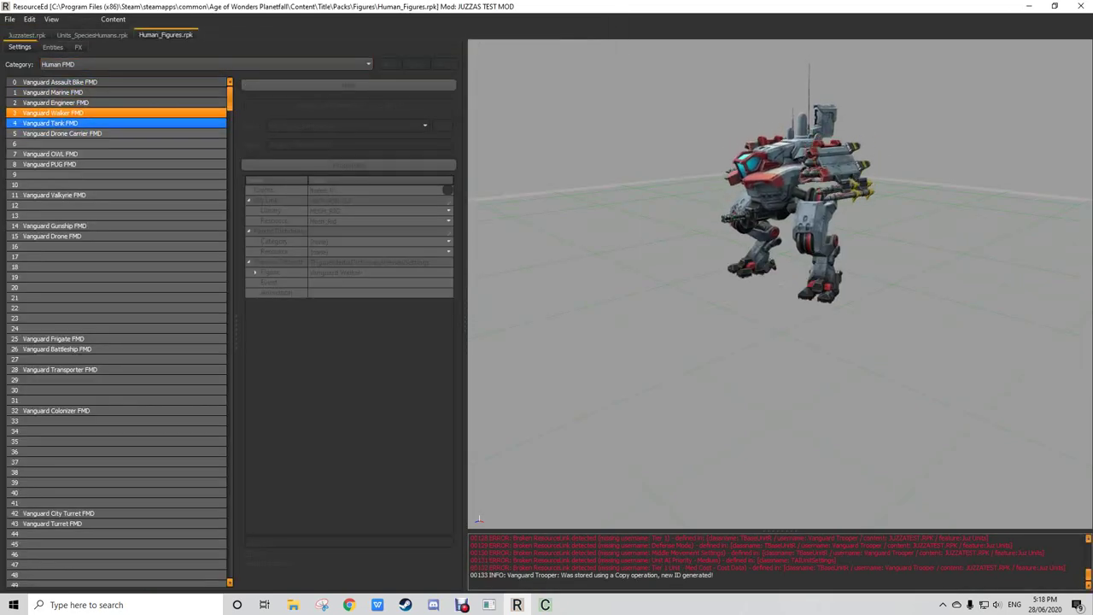
{"action": "key", "text": "Down"}
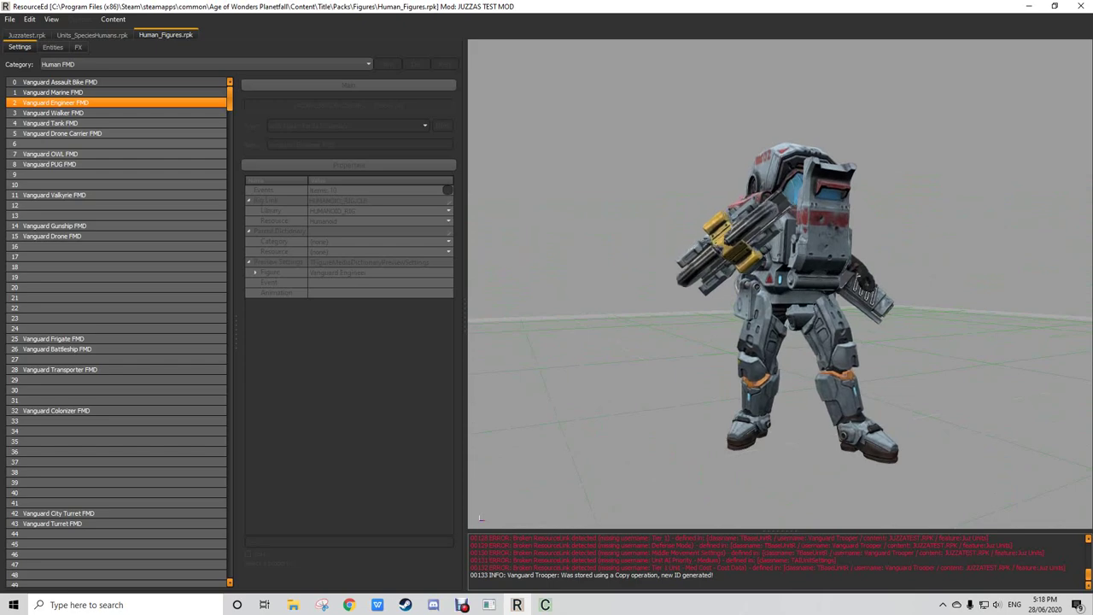
{"action": "left_click", "coordinate": [53, 47]}
{"action": "left_click", "coordinate": [49, 103]}
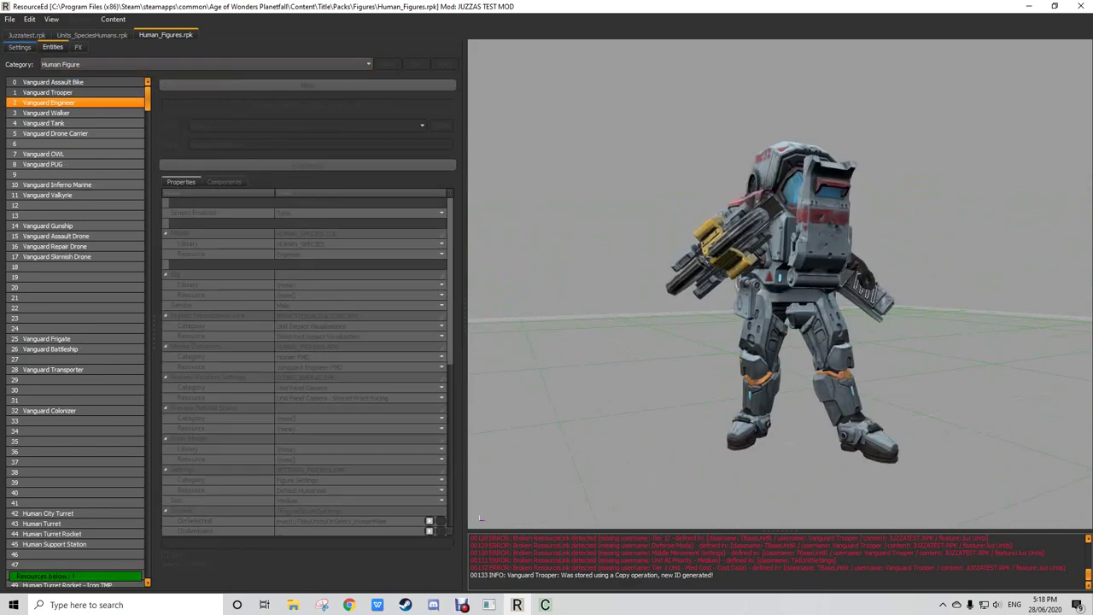
Step: Copy Vanguard Engineer FMD from the Human FMD settings and paste it into slot 2 of Juz FMD in Juzzatest.rpk
{"action": "left_click", "coordinate": [19, 47]}
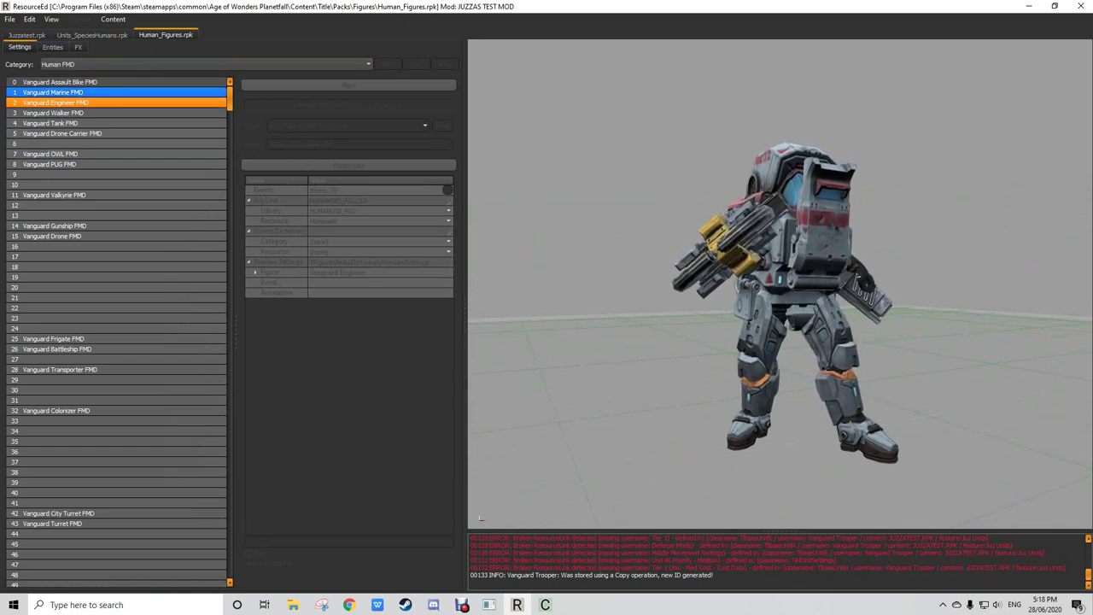
{"action": "key", "text": "ctrl+c"}
{"action": "key", "text": "ctrl+Tab"}
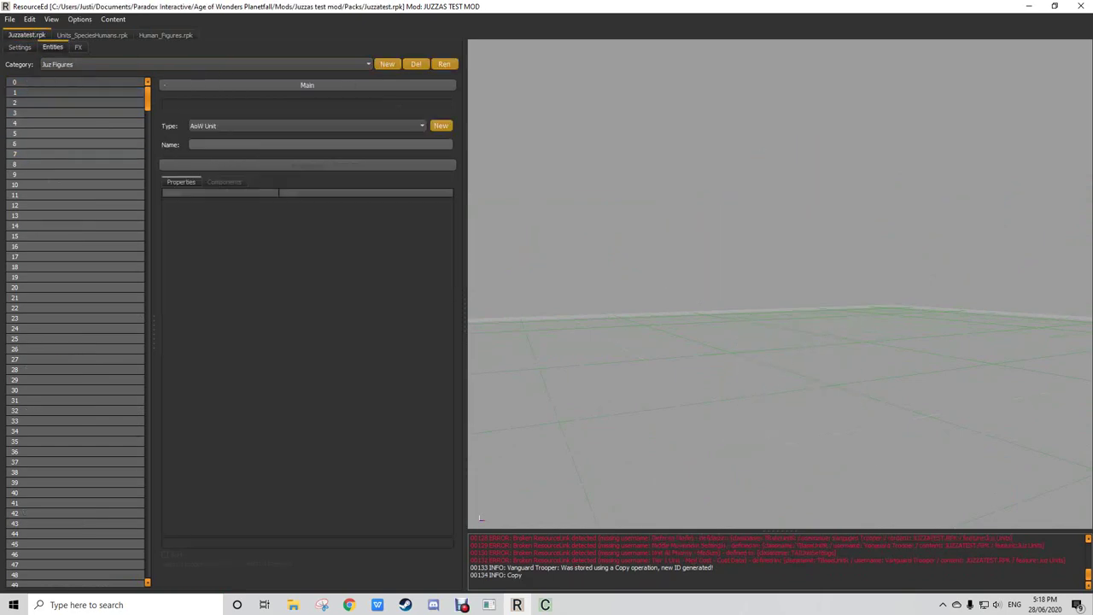
{"action": "key", "text": "alt+Down"}
{"action": "key", "text": "Return"}
{"action": "key", "text": "ctrl+v"}
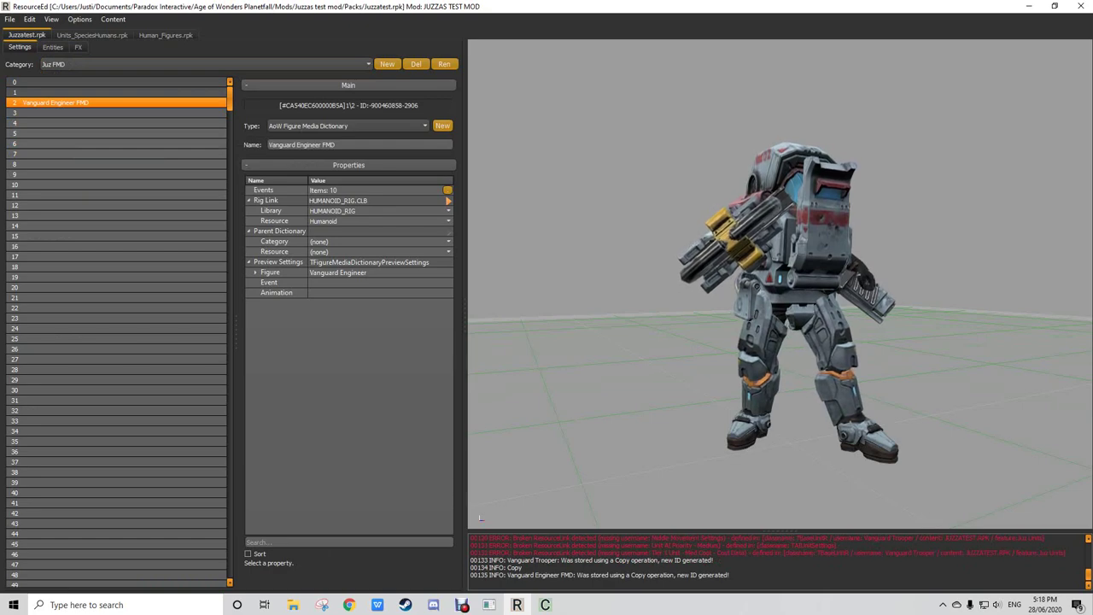
Step: Expand the preview figure link of Vanguard Engineer FMD and open its events list to play the IMPACT event's sound
{"action": "left_click", "coordinate": [256, 272]}
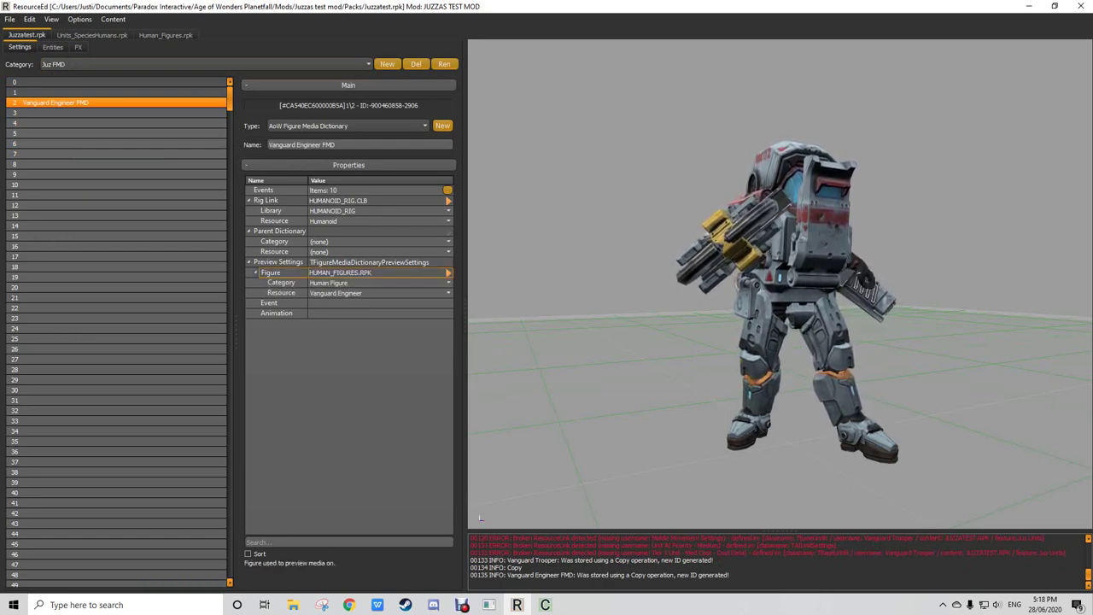
{"action": "left_click", "coordinate": [448, 190]}
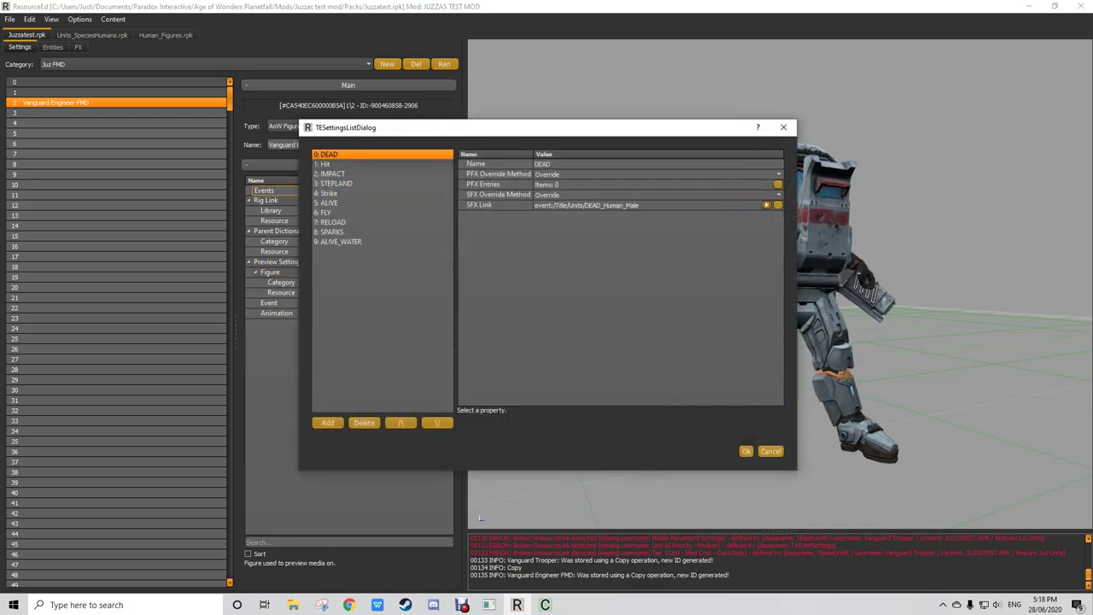
{"action": "left_click_drag", "start_coordinate": [508, 127], "coordinate": [277, 96]}
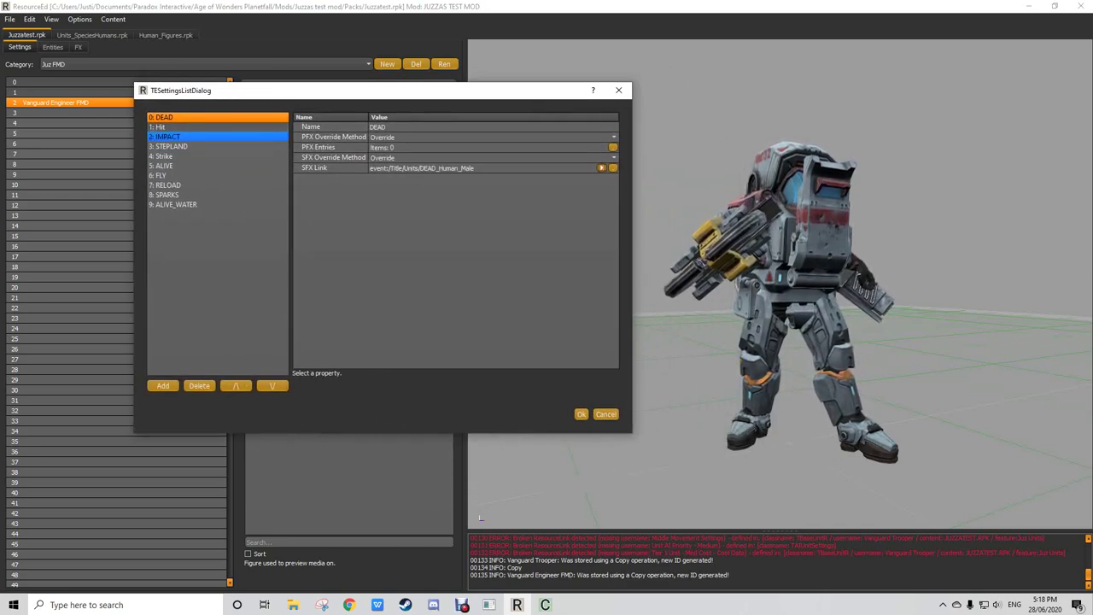
{"action": "left_click", "coordinate": [166, 137]}
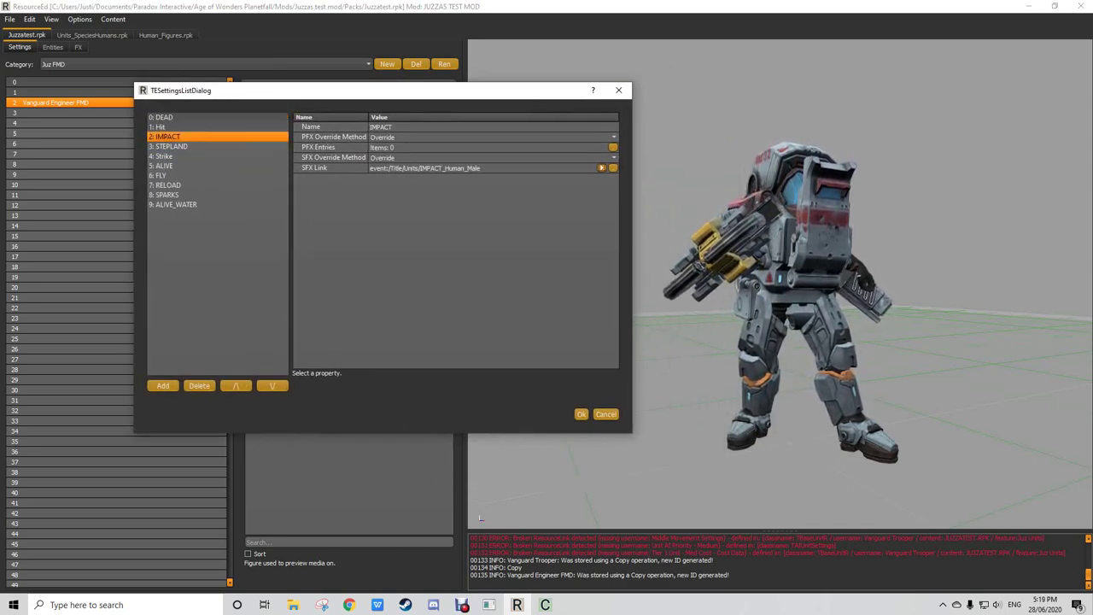
{"action": "left_click", "coordinate": [602, 169]}
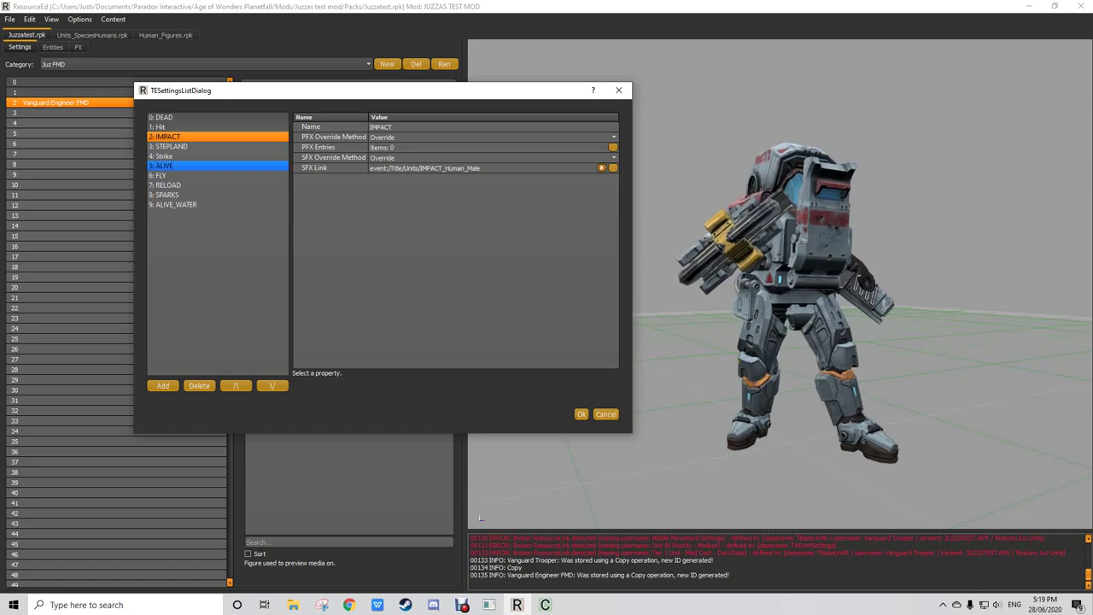
Step: Examine the particle effect entries of the ALIVE event and close the event dialogs without changes
{"action": "left_click", "coordinate": [171, 166]}
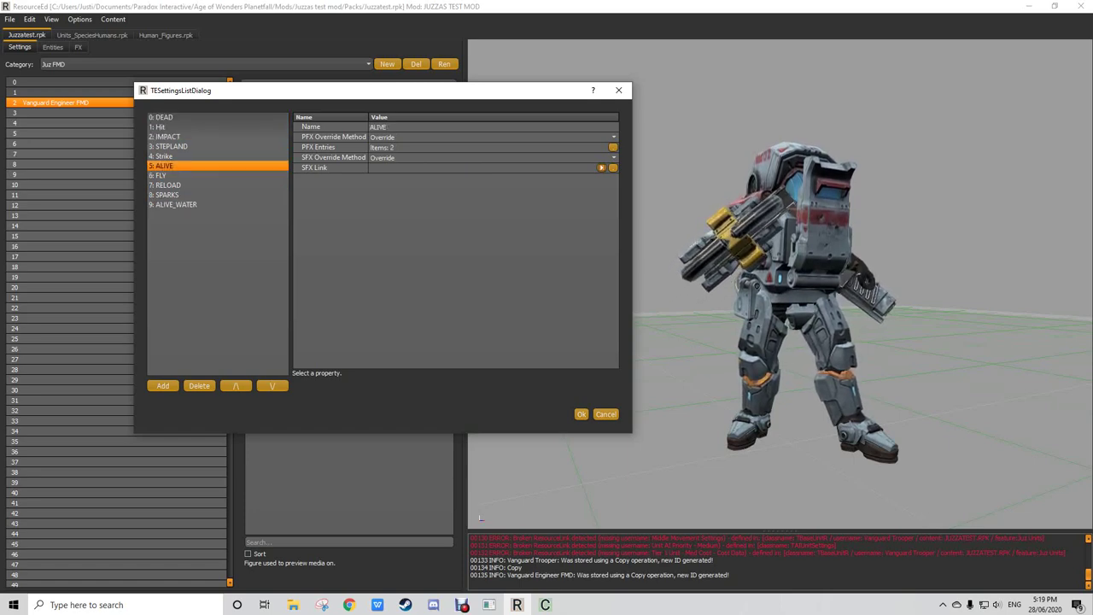
{"action": "left_click", "coordinate": [612, 147]}
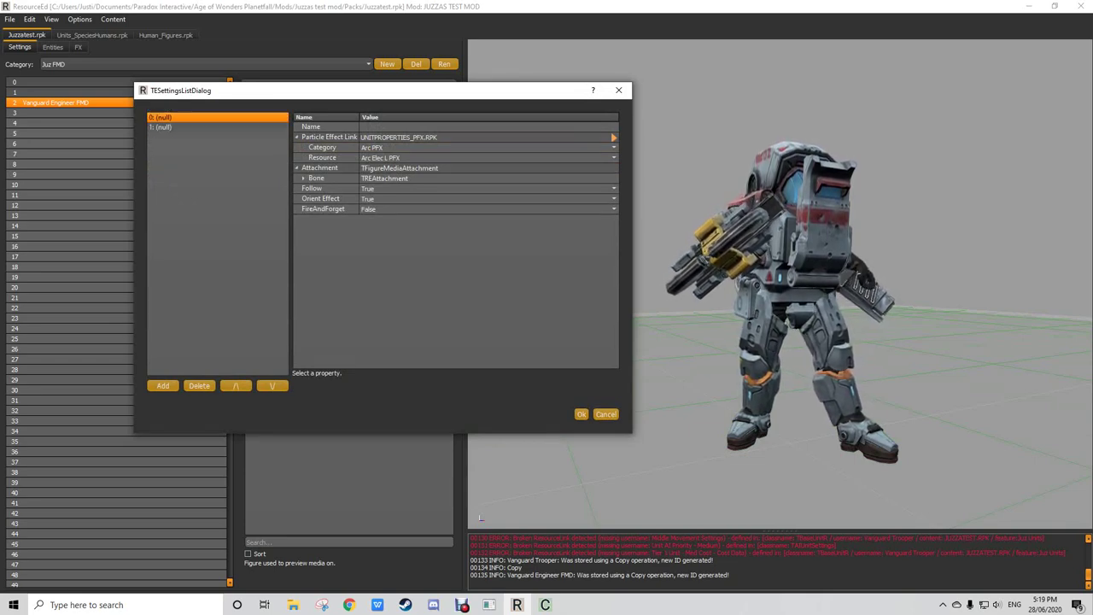
{"action": "left_click", "coordinate": [779, 290]}
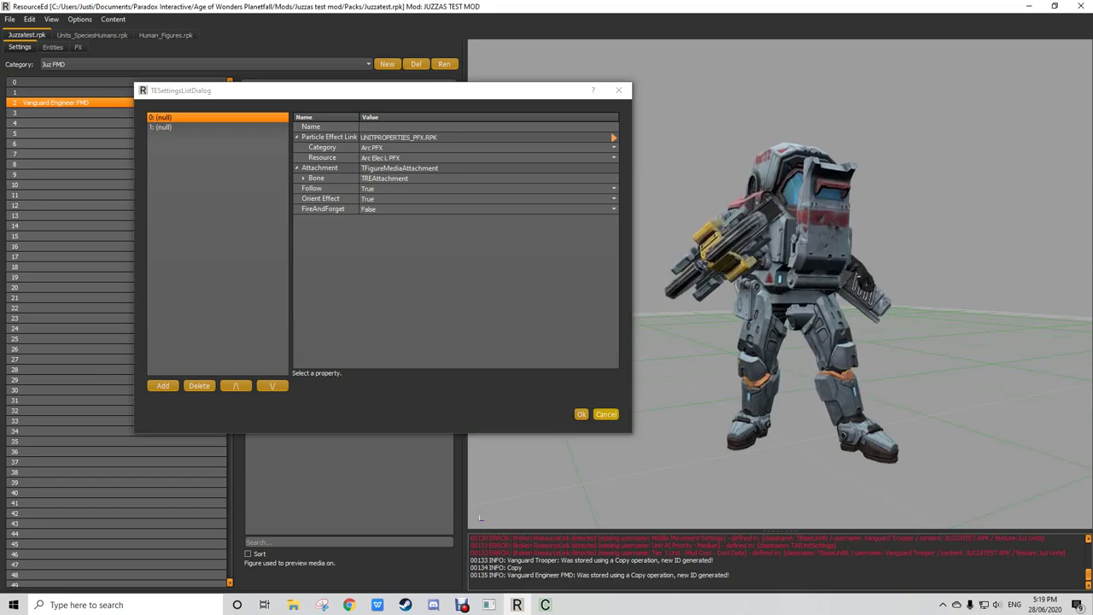
{"action": "key", "text": "Escape"}
{"action": "key", "text": "Escape"}
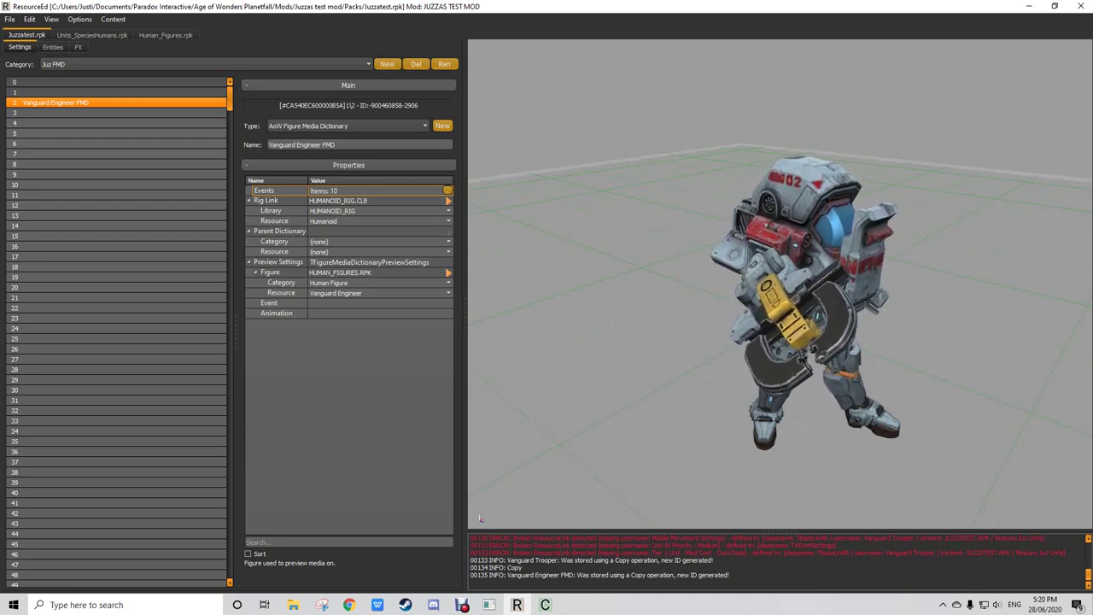
Step: Copy the Vanguard Trooper figure from the Human Figure entities category of Human_Figures.rpk
{"action": "key", "text": "Delete"}
{"action": "left_click", "coordinate": [166, 35]}
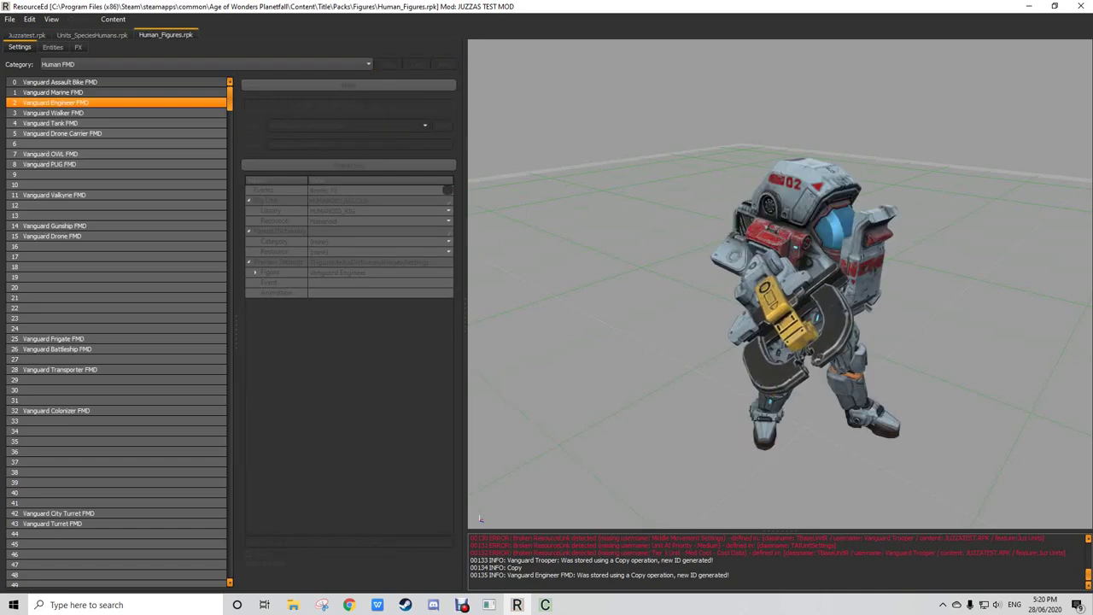
{"action": "left_click", "coordinate": [53, 47]}
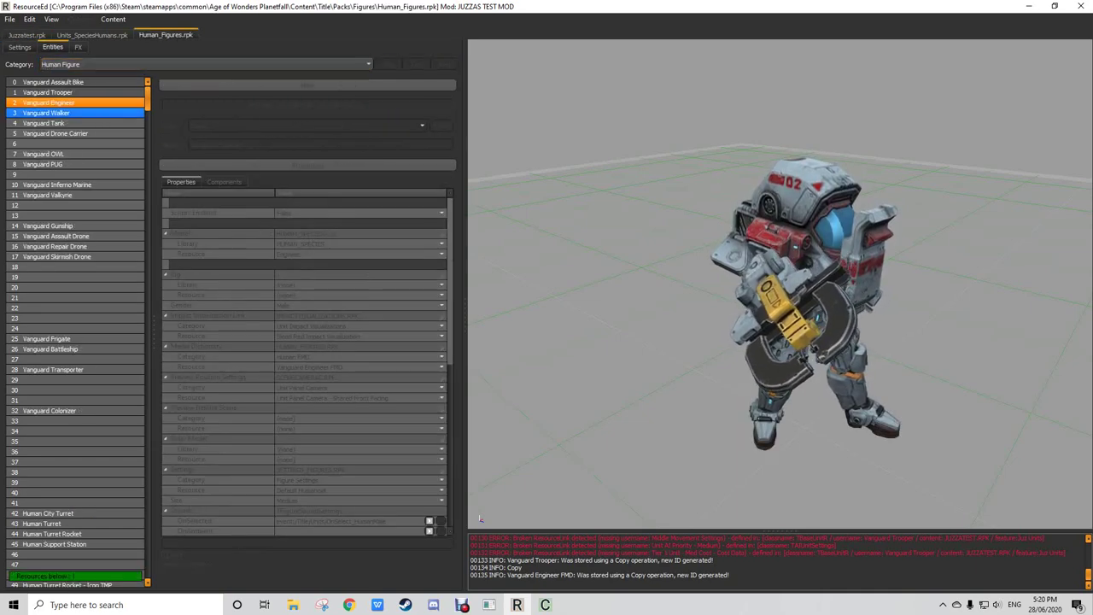
{"action": "key", "text": "Up"}
{"action": "key", "text": "ctrl+c"}
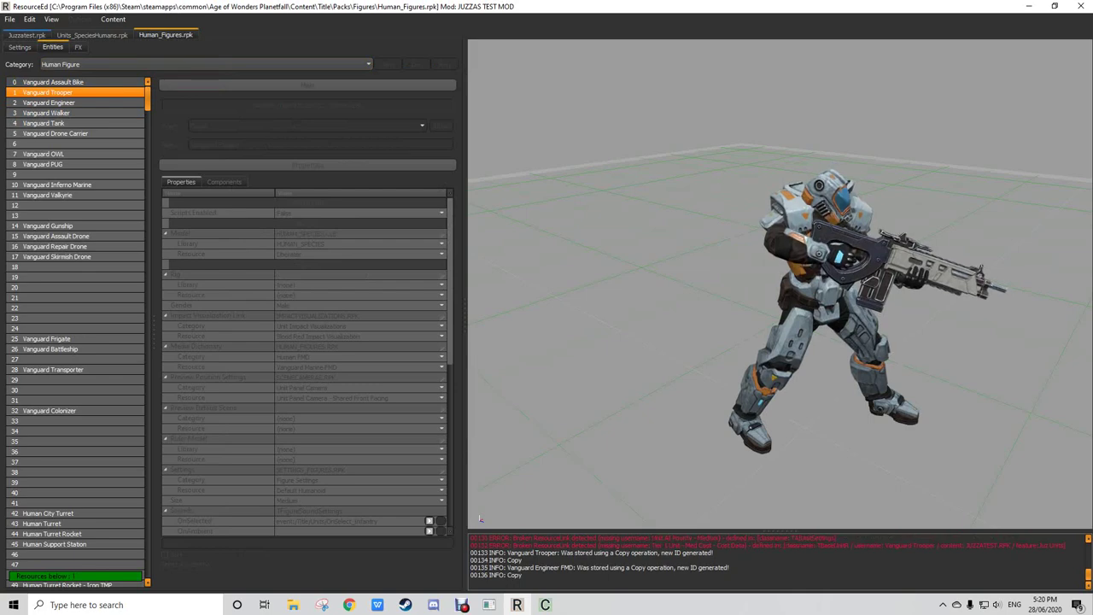
Step: Paste the copied Vanguard Trooper into slot 1 of the Juz Figures entities category in Juzzatest.rpk
{"action": "left_click", "coordinate": [27, 35]}
{"action": "left_click", "coordinate": [53, 47]}
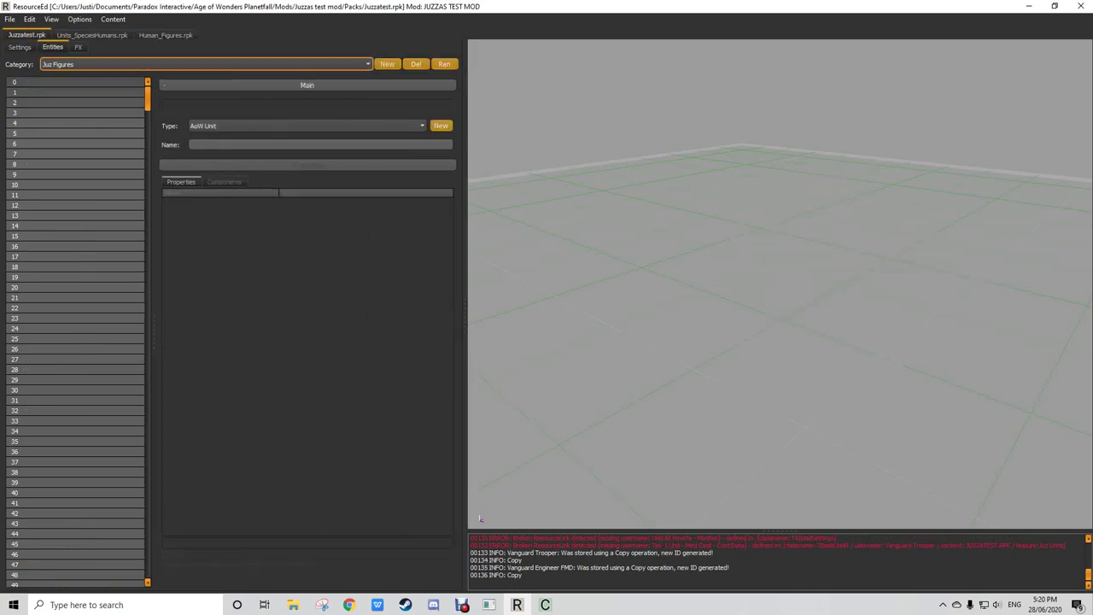
{"action": "left_click", "coordinate": [94, 64]}
{"action": "left_click", "coordinate": [85, 75]}
{"action": "left_click", "coordinate": [76, 93]}
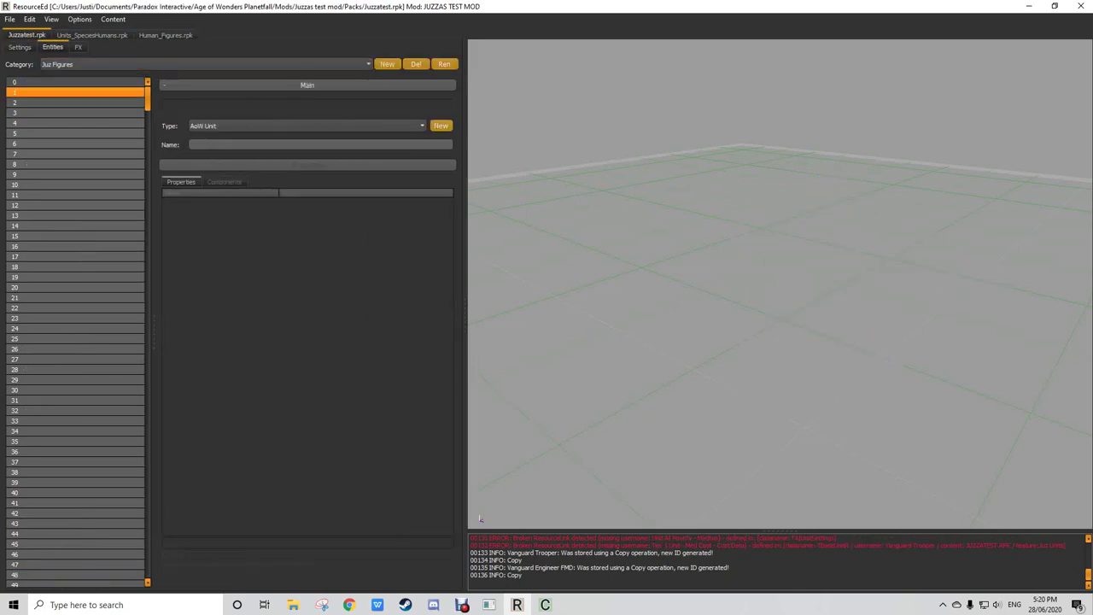
{"action": "key", "text": "ctrl+v"}
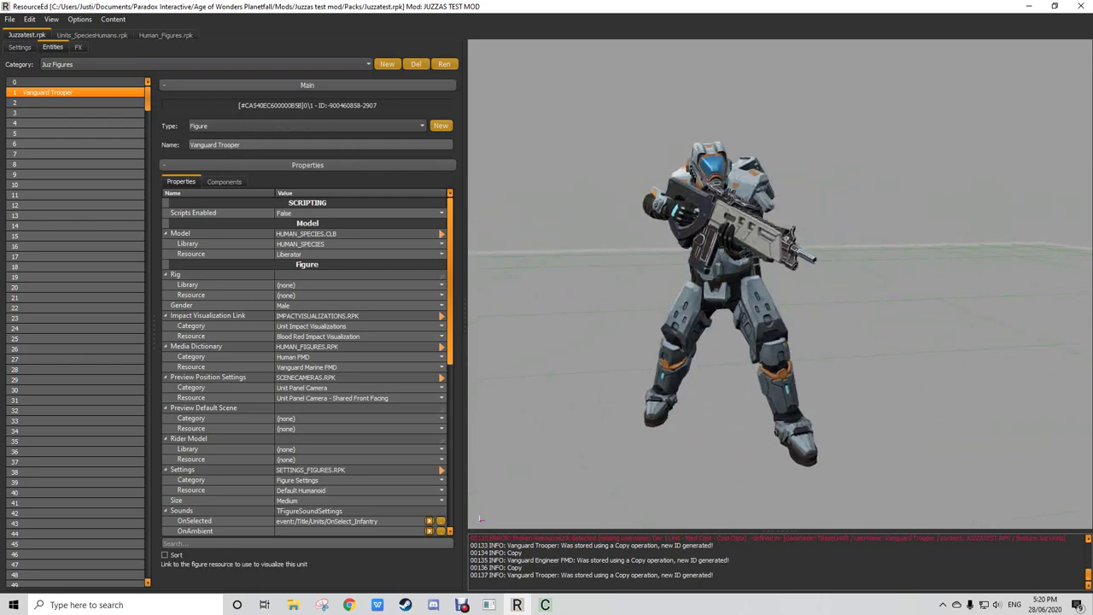
Step: Review the Vanguard Trooper figure's properties, including its attach bones list, media dictionary, sounds and scale settings
{"action": "scroll", "coordinate": [307, 359], "scroll_direction": "down", "scroll_amount": 10}
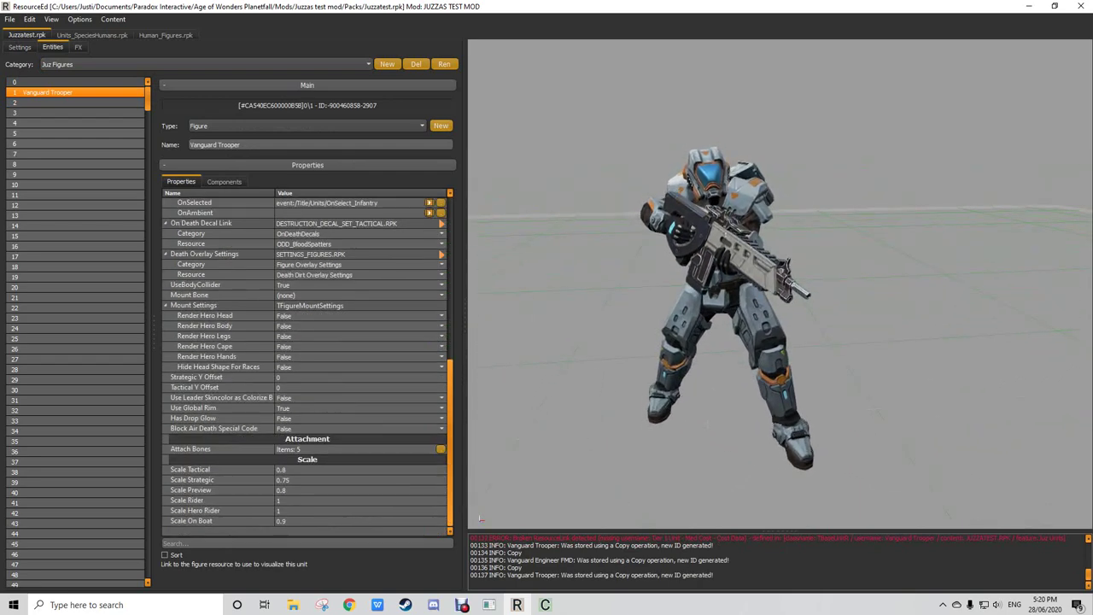
{"action": "left_click", "coordinate": [441, 449]}
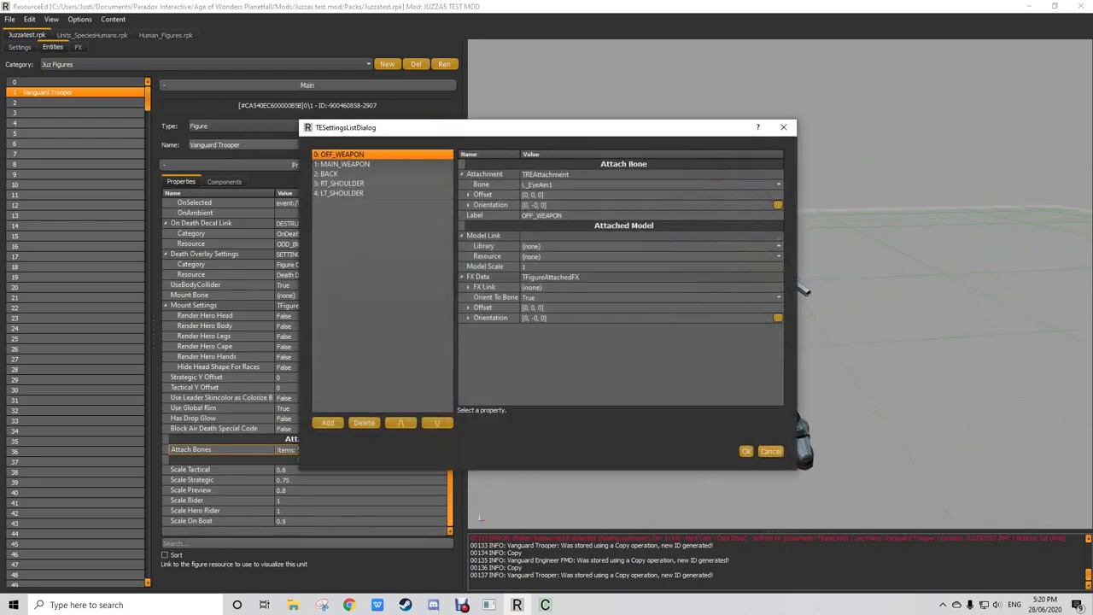
{"action": "left_click", "coordinate": [770, 451]}
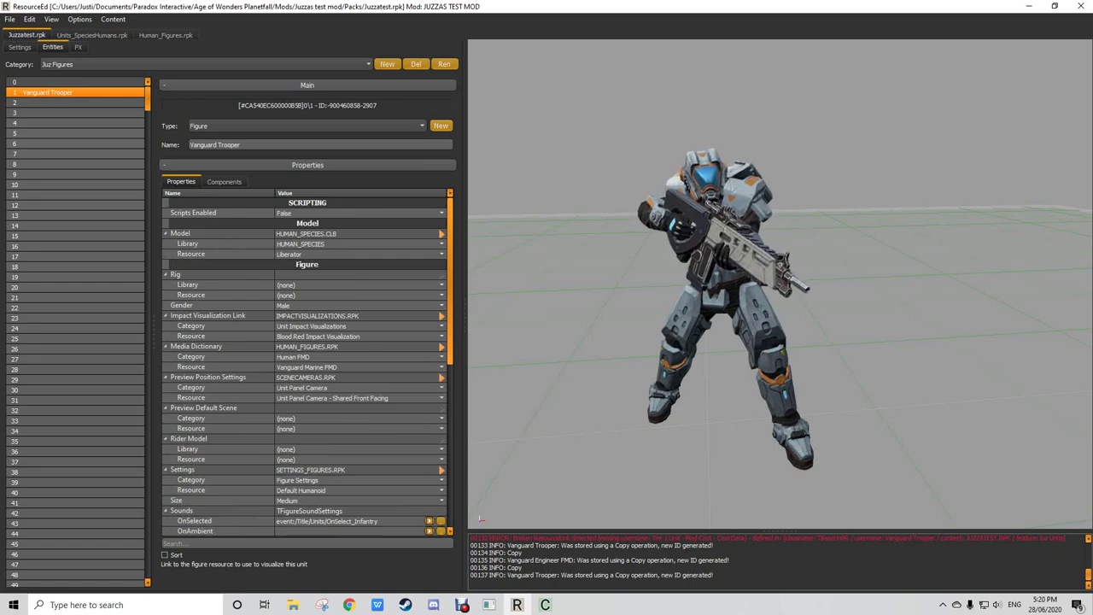
{"action": "scroll", "coordinate": [307, 368], "scroll_direction": "down", "scroll_amount": 2}
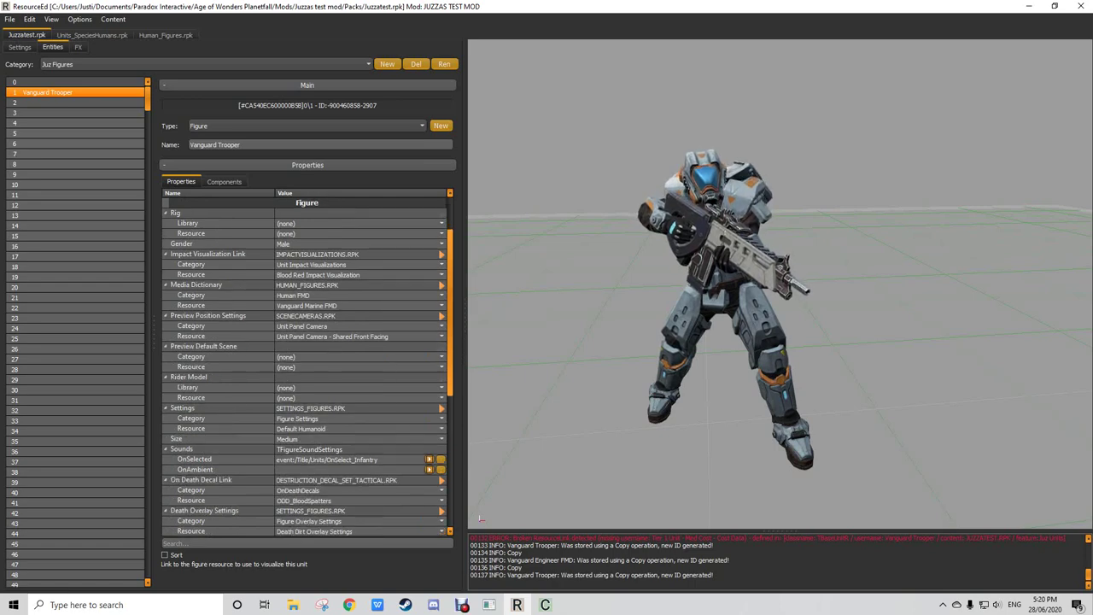
{"action": "scroll", "coordinate": [307, 367], "scroll_direction": "down", "scroll_amount": 5}
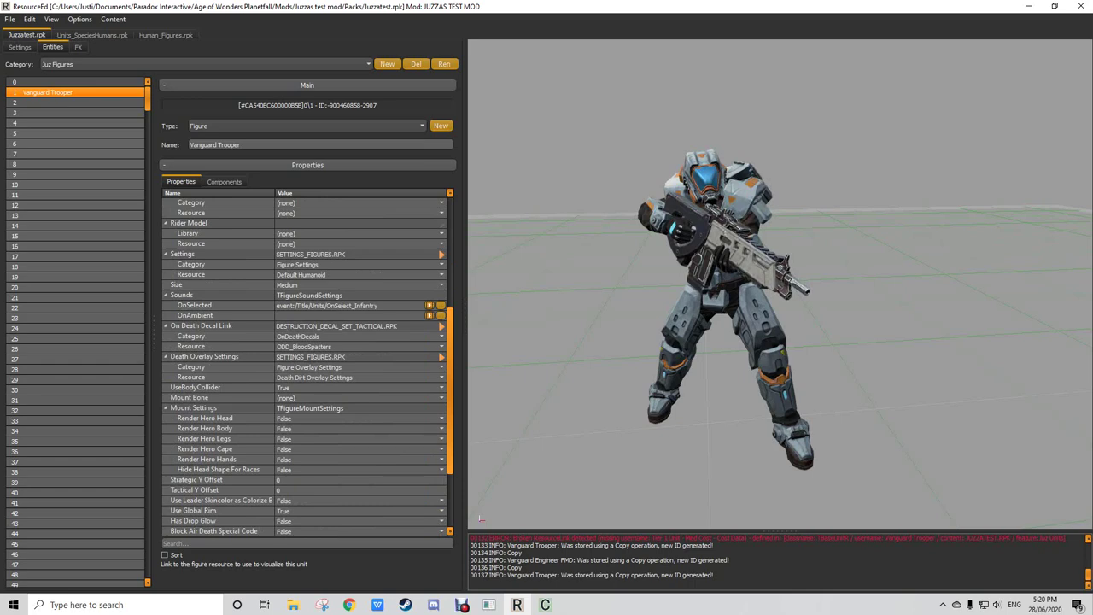
{"action": "scroll", "coordinate": [307, 367], "scroll_direction": "down", "scroll_amount": 2}
{"action": "scroll", "coordinate": [308, 367], "scroll_direction": "down", "scroll_amount": 2}
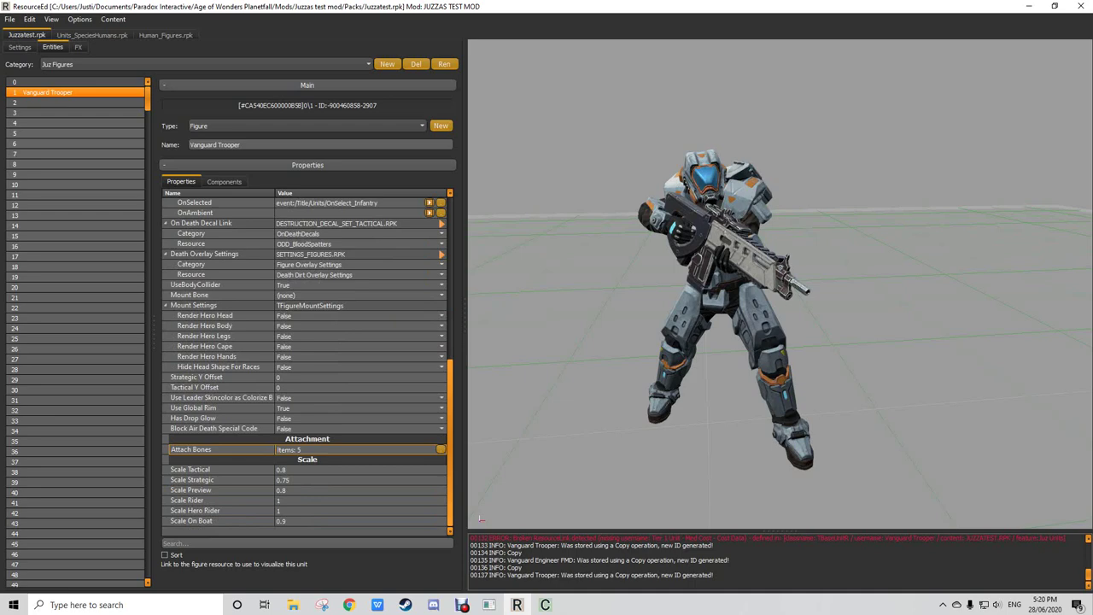
Step: Open the Vanguard Trooper's attach bones and check the attached model choices for the MAIN_WEAPON entry
{"action": "left_click", "coordinate": [440, 449]}
{"action": "left_click_drag", "start_coordinate": [606, 133], "coordinate": [397, 112]}
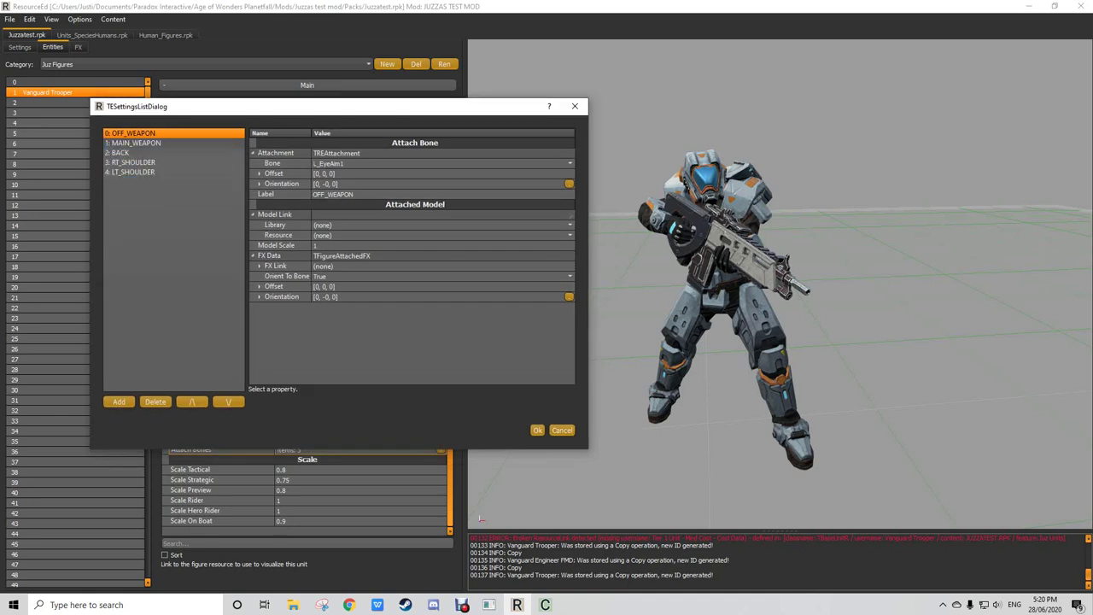
{"action": "left_click", "coordinate": [136, 144]}
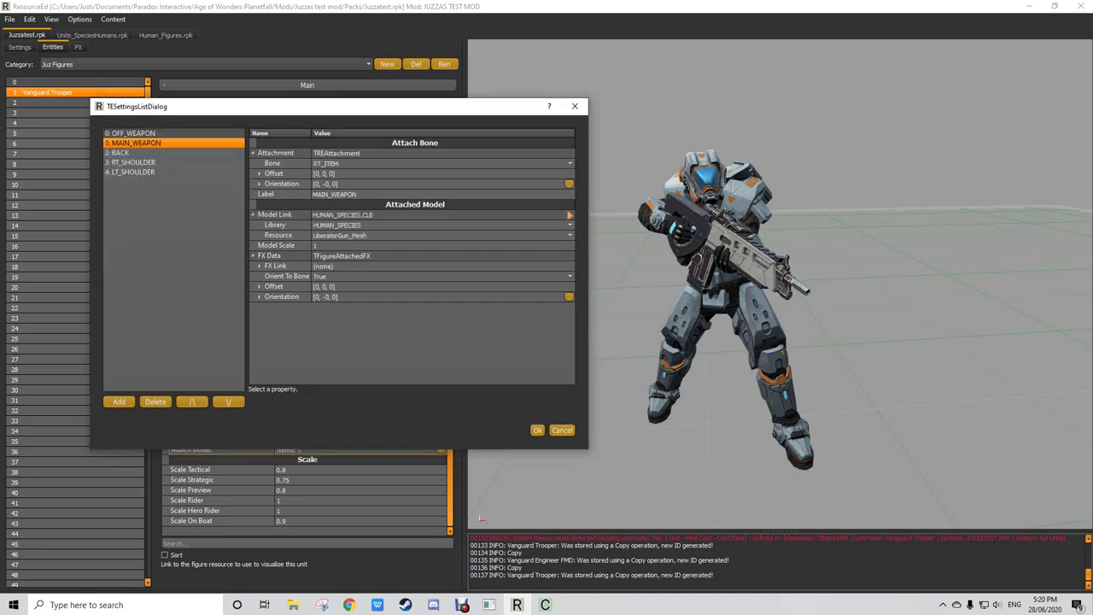
{"action": "left_click", "coordinate": [569, 236]}
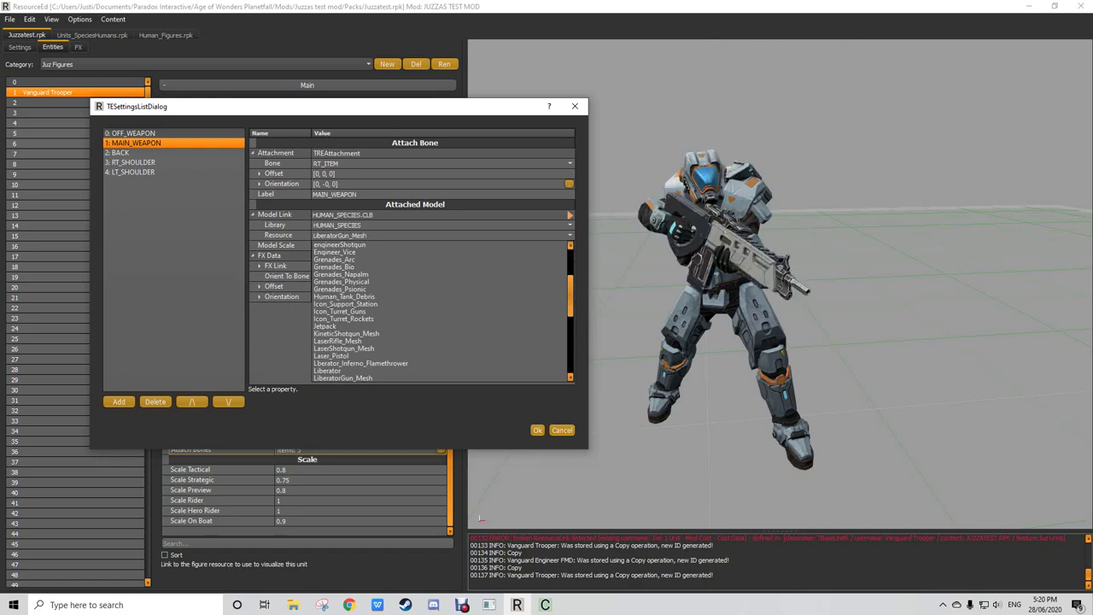
{"action": "key", "text": "Escape"}
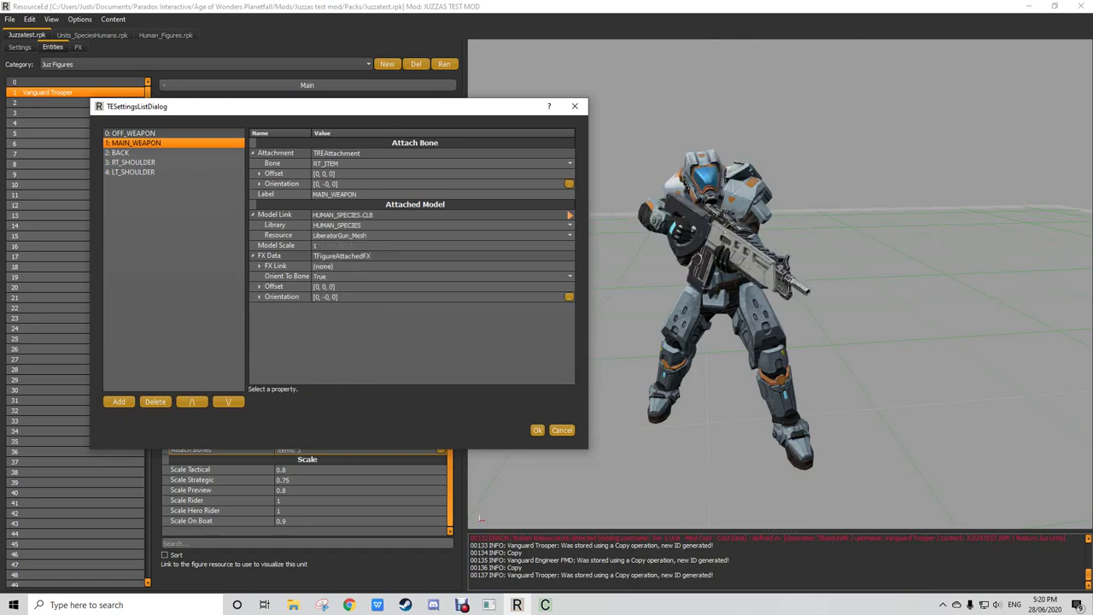
Step: Try different HUMAN_SPECIES models as the MAIN_WEAPON attachment, including Mech_Debris, Liberator_inferno, Repair_Kit and Grenades_Arc
{"action": "left_click", "coordinate": [570, 236]}
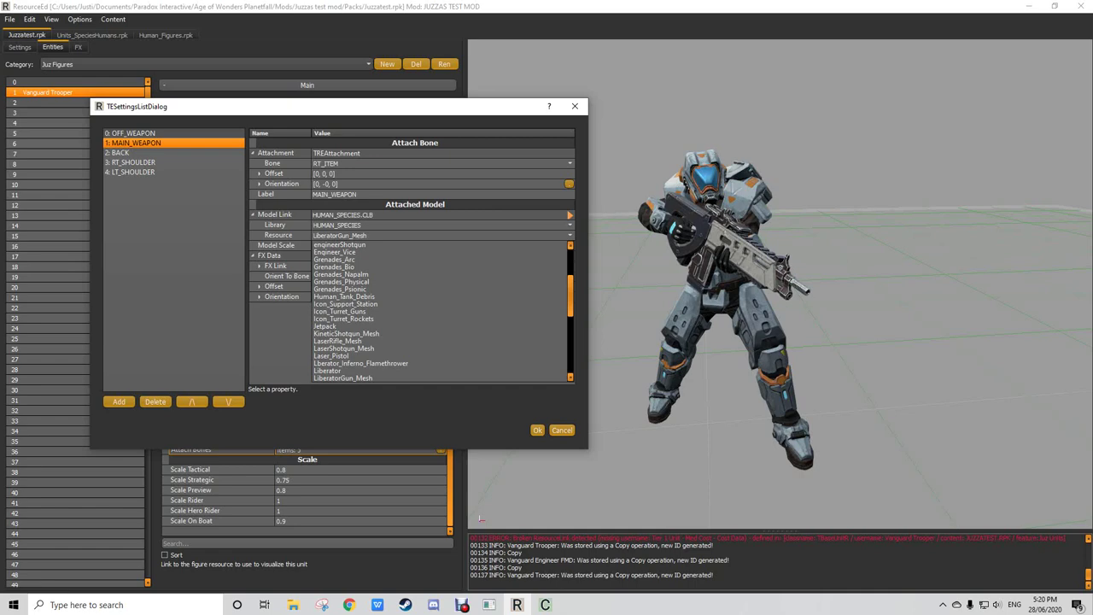
{"action": "key", "text": "Down"}
{"action": "key", "text": "Down"}
{"action": "key", "text": "Down"}
{"action": "key", "text": "Down"}
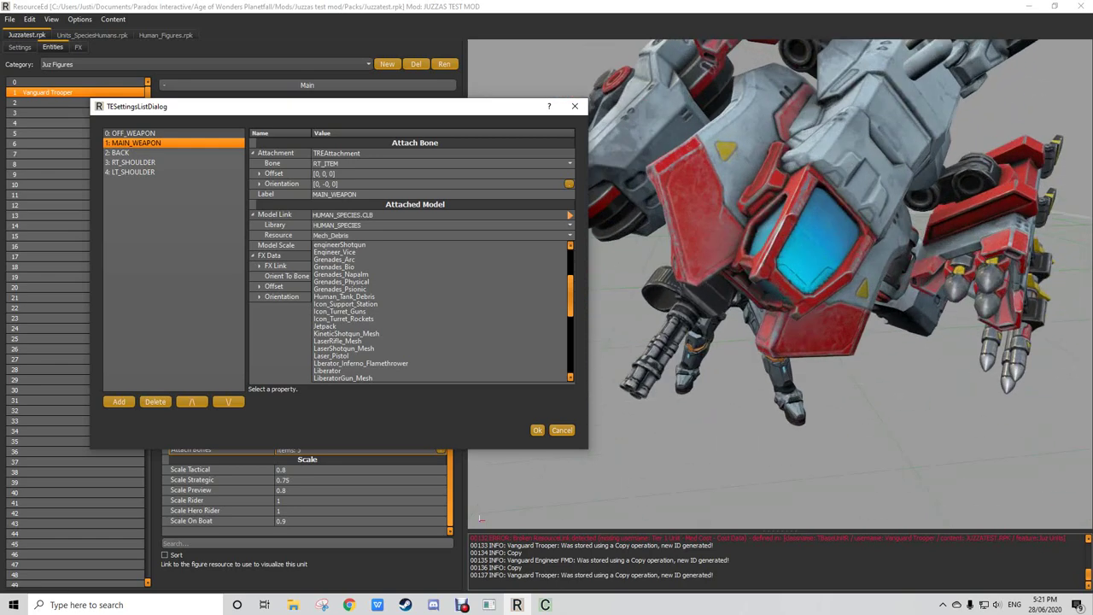
{"action": "key", "text": "Up"}
{"action": "key", "text": "Up"}
{"action": "key", "text": "Up"}
{"action": "key", "text": "Up"}
{"action": "key", "text": "Up"}
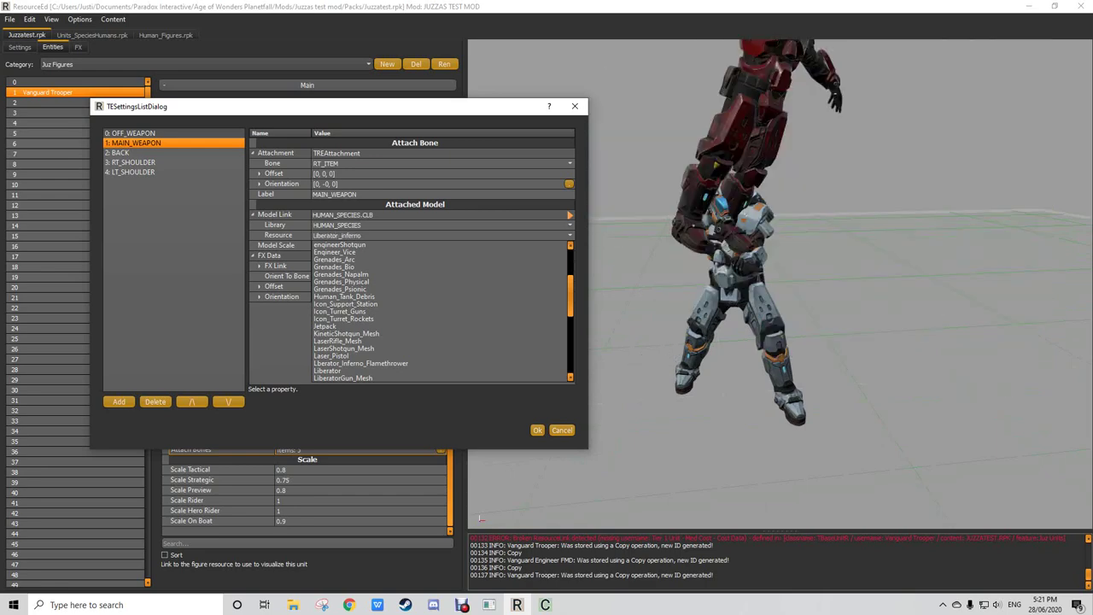
{"action": "key", "text": "Down"}
{"action": "key", "text": "Down"}
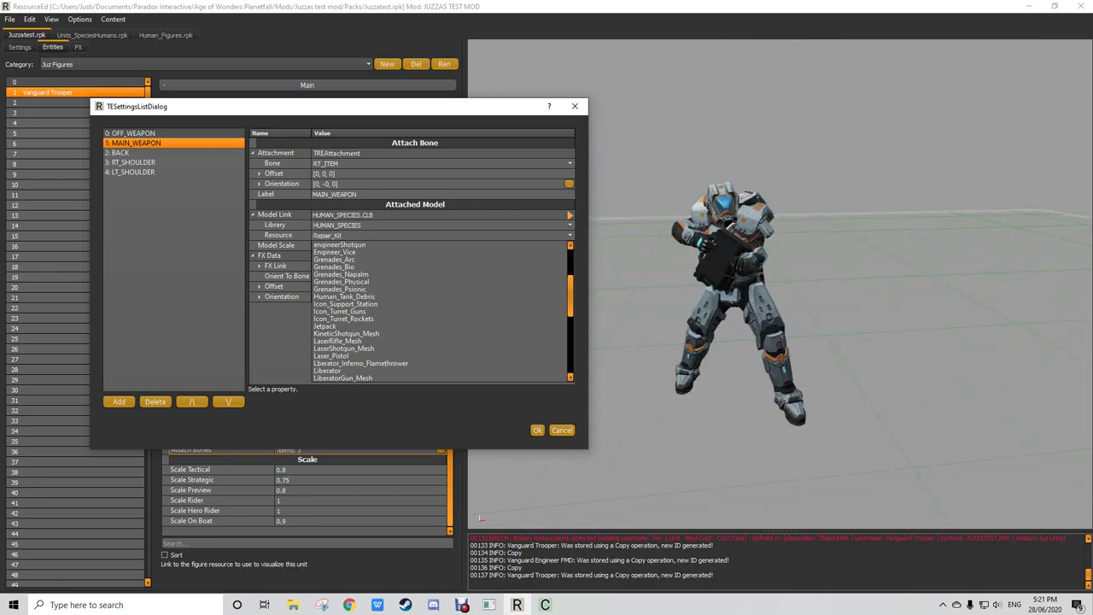
{"action": "key", "text": "Up"}
{"action": "key", "text": "Up"}
{"action": "key", "text": "Up"}
{"action": "key", "text": "Up"}
{"action": "key", "text": "Up"}
{"action": "key", "text": "Up"}
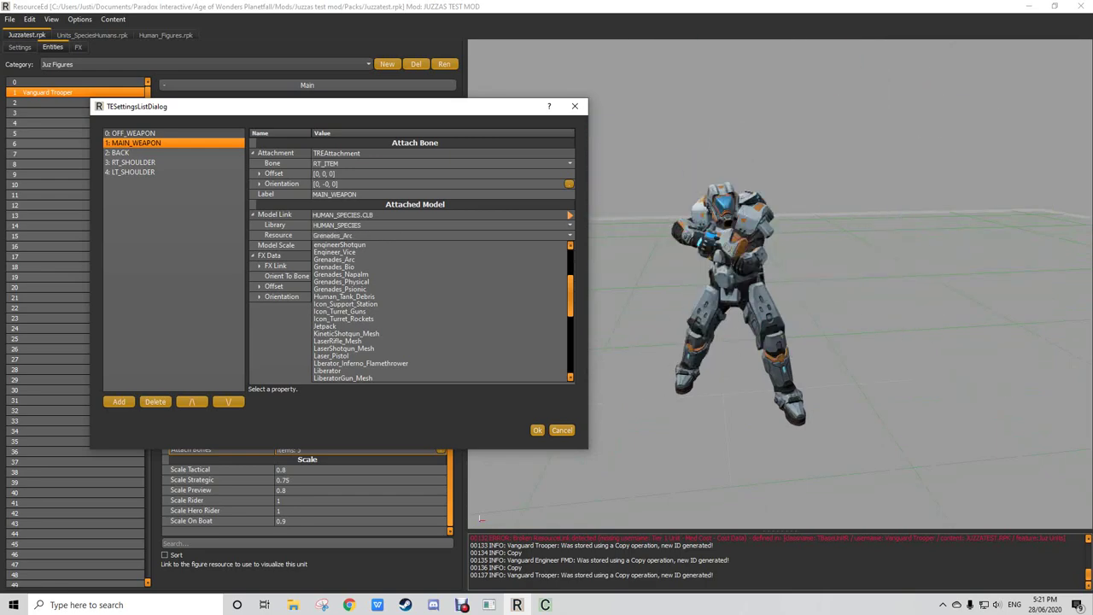
Step: Try LaserRifle_Mesh, then set the MAIN_WEAPON attached model resource to KineticShotgun_Mesh
{"action": "key", "text": "Down"}
{"action": "key", "text": "Down"}
{"action": "key", "text": "Down"}
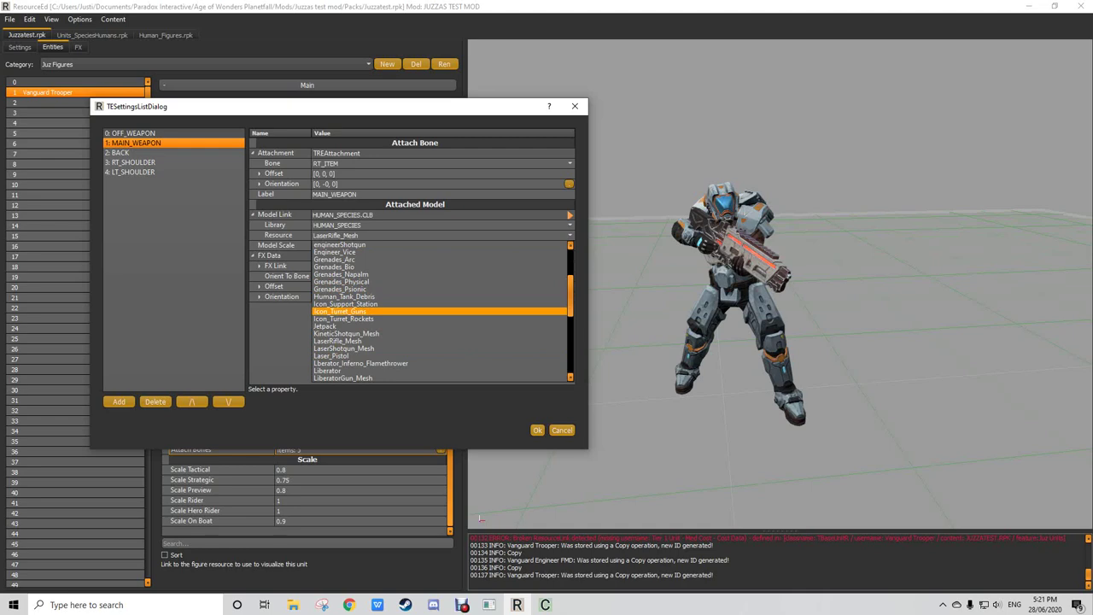
{"action": "key", "text": "Up"}
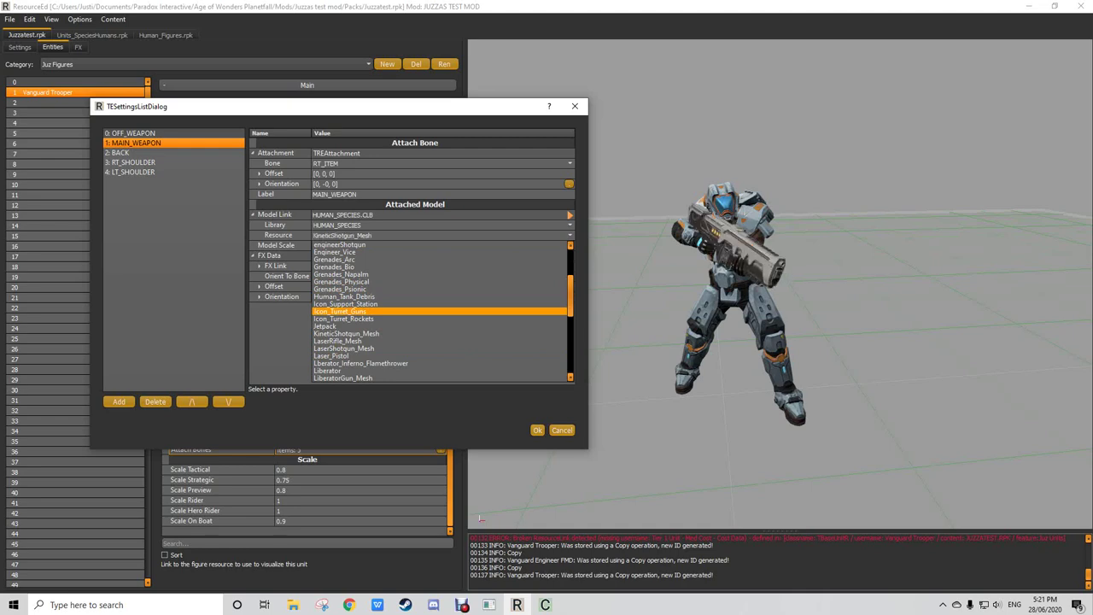
{"action": "key", "text": "Down"}
{"action": "key", "text": "Down"}
{"action": "key", "text": "Down"}
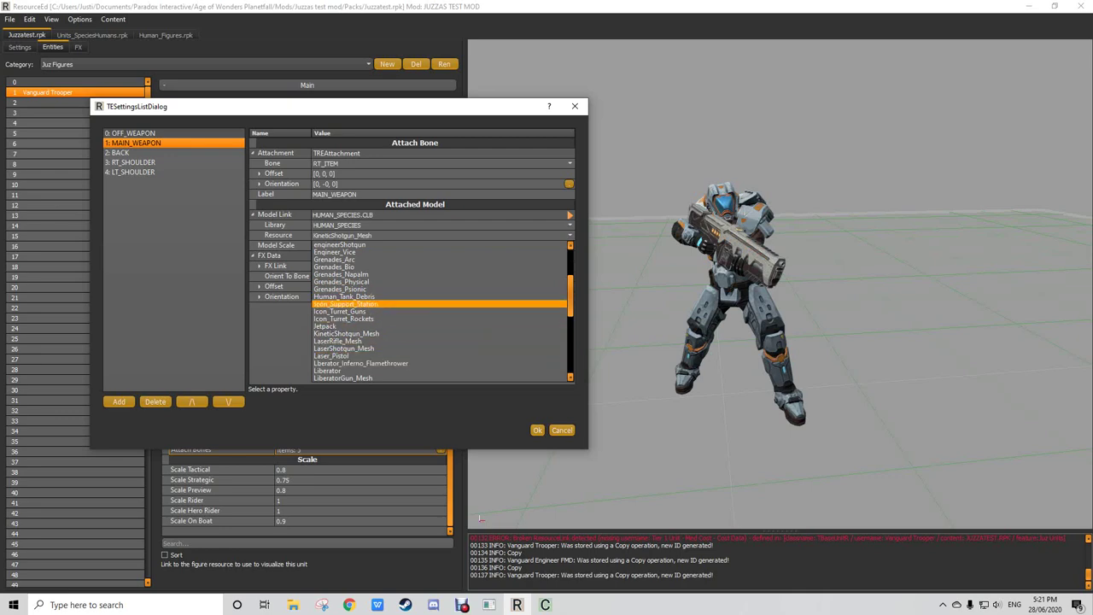
Step: Try Arc_Pistol from the HUMAN_SPECIES library as the MAIN_WEAPON attached model resource
{"action": "key", "text": "Down"}
{"action": "key", "text": "Down"}
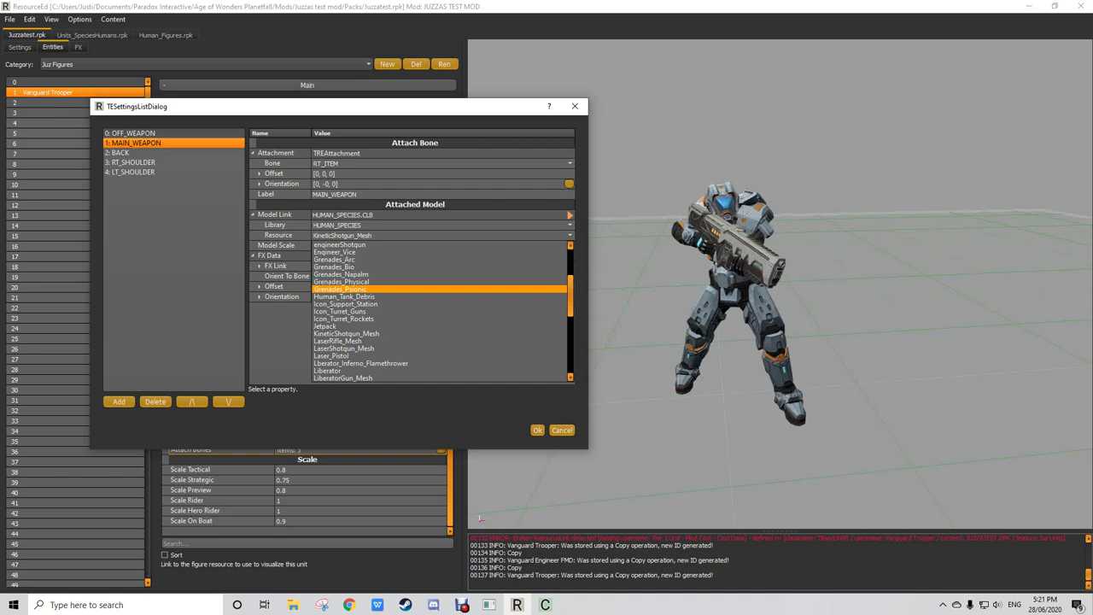
{"action": "key", "text": "Up"}
{"action": "key", "text": "Up"}
{"action": "key", "text": "Up"}
{"action": "key", "text": "Up"}
{"action": "key", "text": "Up"}
{"action": "key", "text": "Up"}
{"action": "key", "text": "Up"}
{"action": "key", "text": "Up"}
{"action": "key", "text": "Up"}
{"action": "key", "text": "Up"}
{"action": "key", "text": "Up"}
{"action": "key", "text": "Up"}
{"action": "key", "text": "Up"}
{"action": "key", "text": "Up"}
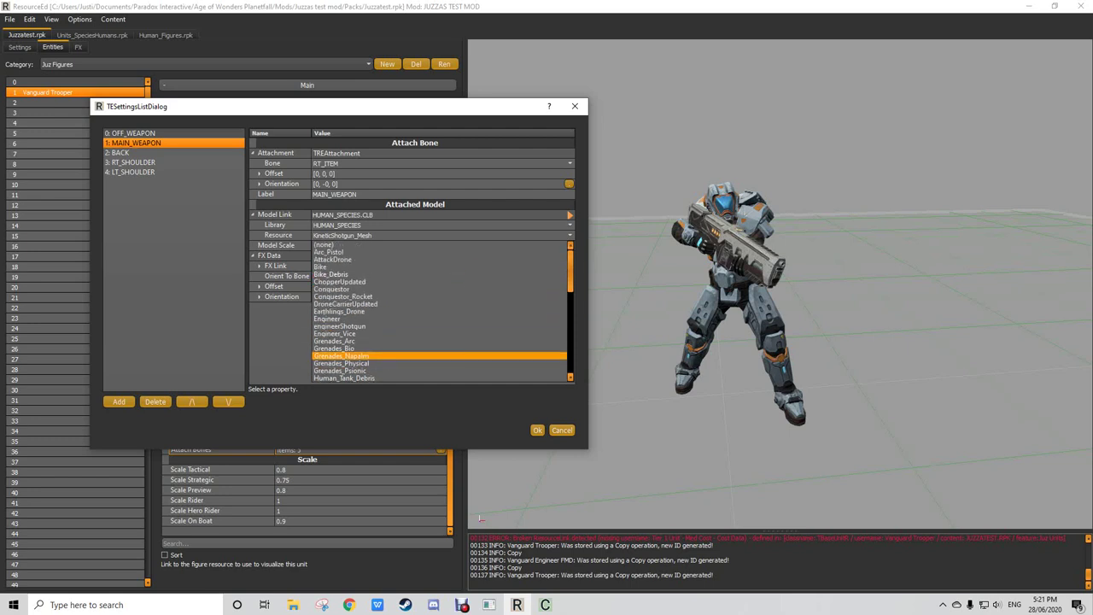
{"action": "key", "text": "Up"}
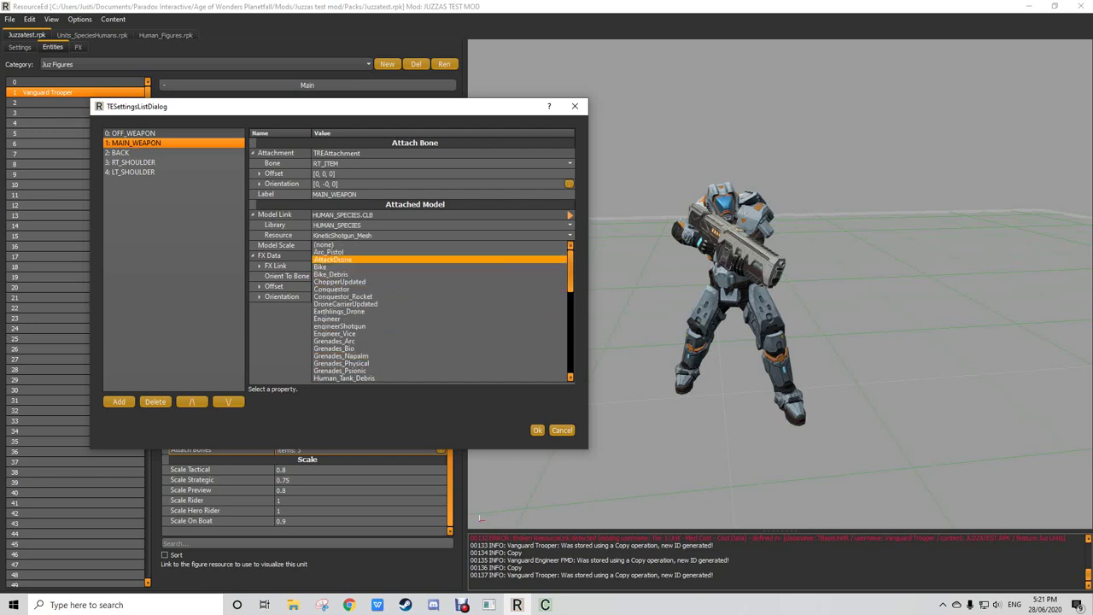
{"action": "key", "text": "Down"}
{"action": "key", "text": "Down"}
{"action": "key", "text": "Up"}
{"action": "key", "text": "Up"}
{"action": "key", "text": "Up"}
{"action": "key", "text": "Return"}
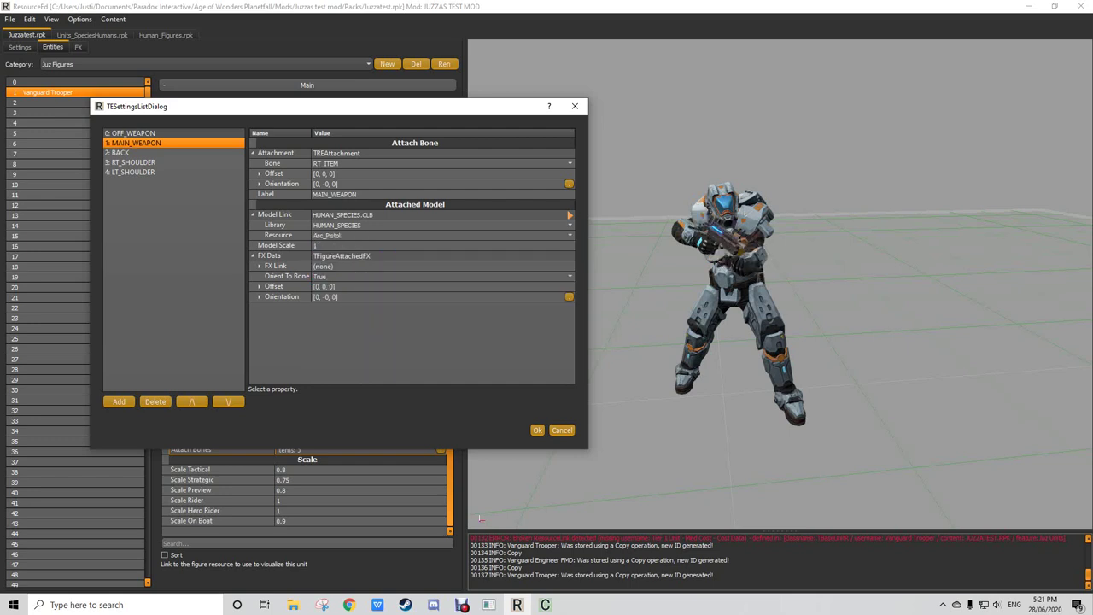
Step: Try further HUMAN_SPECIES models as the MAIN_WEAPON attachment, including AttackDrone, Engineer and Grenades_Arc
{"action": "key", "text": "alt+Down"}
{"action": "key", "text": "Down"}
{"action": "key", "text": "Down"}
{"action": "key", "text": "Down"}
{"action": "key", "text": "Down"}
{"action": "key", "text": "Down"}
{"action": "key", "text": "Down"}
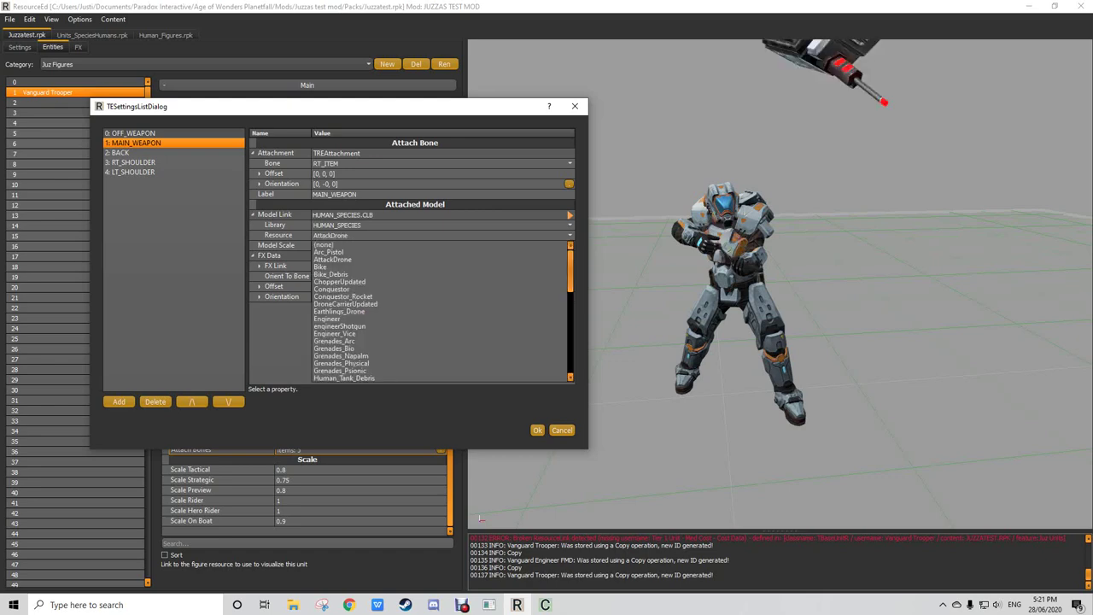
{"action": "key", "text": "Down"}
{"action": "key", "text": "Down"}
{"action": "key", "text": "Down"}
{"action": "key", "text": "Down"}
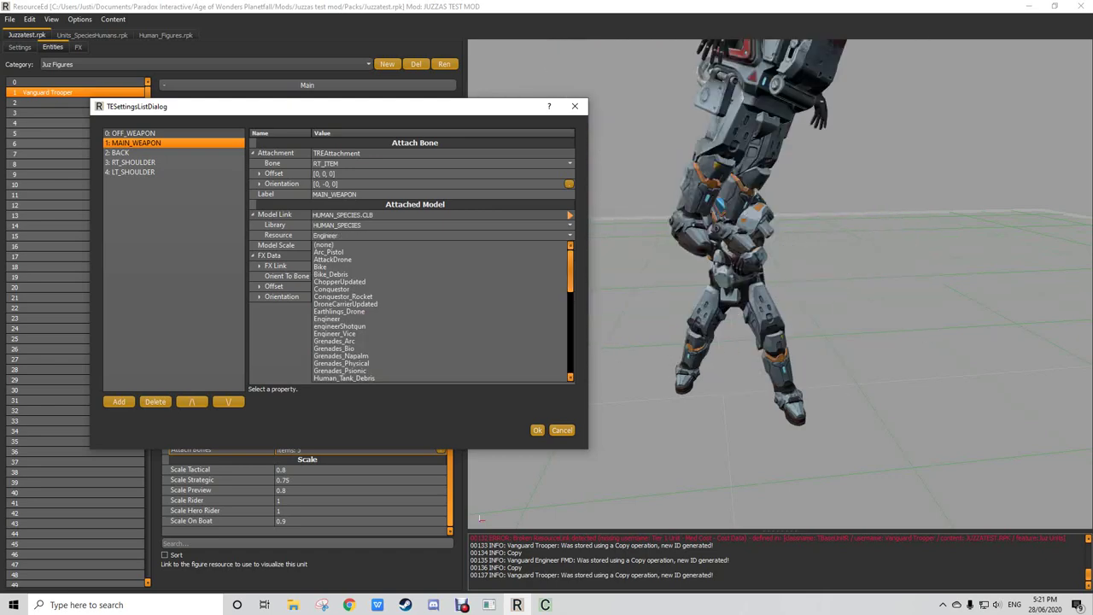
{"action": "key", "text": "Down"}
{"action": "key", "text": "Down"}
{"action": "key", "text": "Down"}
{"action": "key", "text": "Down"}
{"action": "key", "text": "Down"}
{"action": "key", "text": "Down"}
{"action": "key", "text": "Down"}
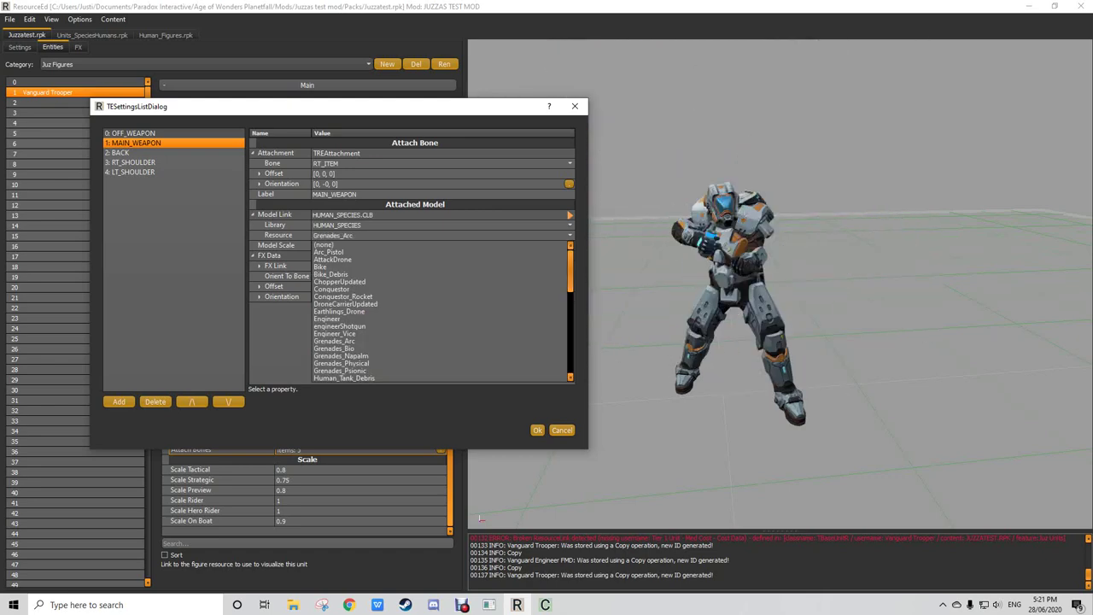
Step: Set the MAIN_WEAPON attached model resource back to KineticShotgun_Mesh
{"action": "key", "text": "Down"}
{"action": "key", "text": "Down"}
{"action": "key", "text": "Down"}
{"action": "key", "text": "Down"}
{"action": "key", "text": "Down"}
{"action": "key", "text": "Down"}
{"action": "key", "text": "Down"}
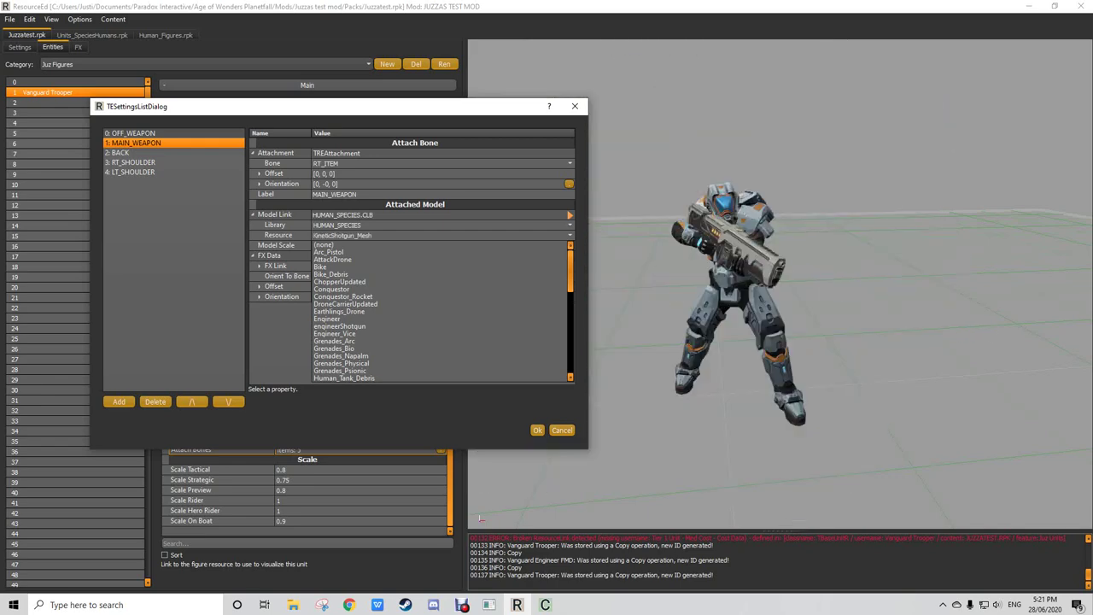
{"action": "key", "text": "Up"}
{"action": "key", "text": "Up"}
{"action": "key", "text": "Return"}
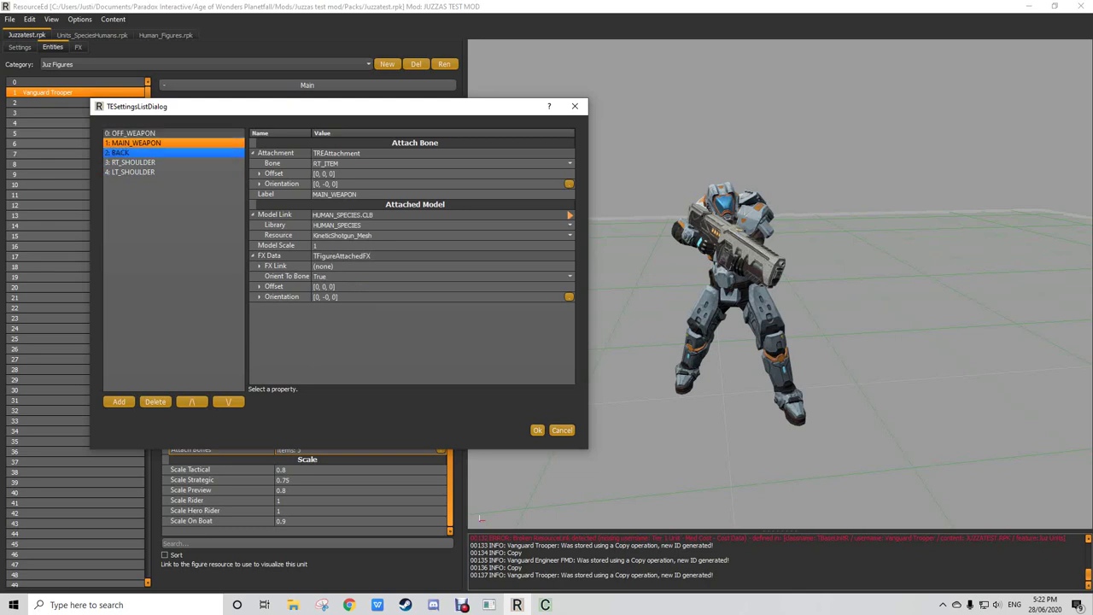
Step: Examine the RT_SHOULDER and LT_SHOULDER attach bone settings and view the trooper's shoulders up close
{"action": "left_click", "coordinate": [137, 162]}
{"action": "key", "text": "Down"}
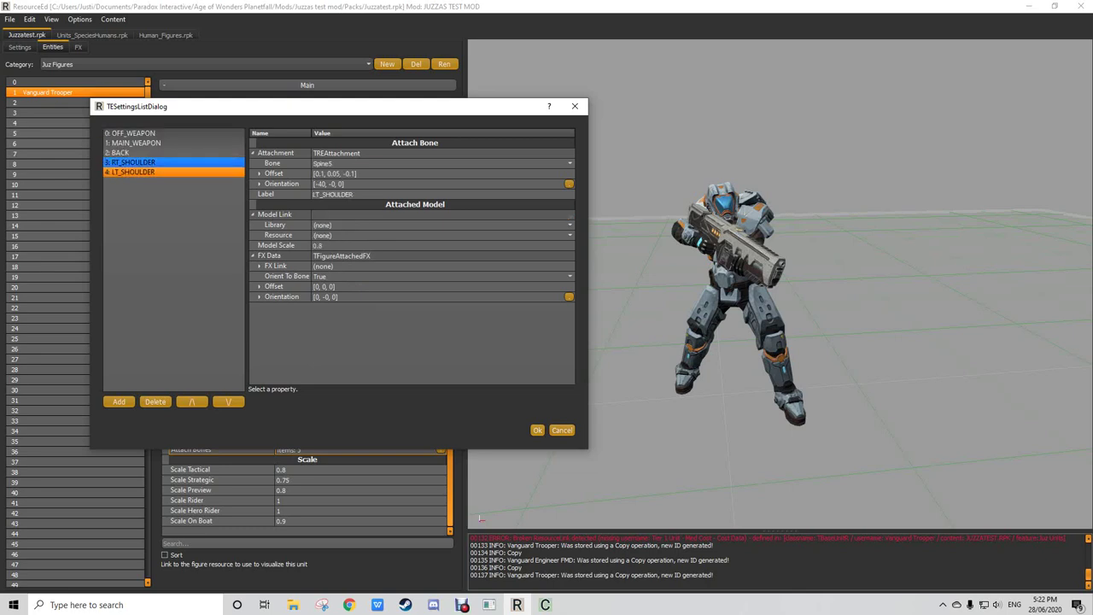
{"action": "left_click", "coordinate": [136, 163]}
{"action": "middle_click_drag", "start_coordinate": [734, 273], "coordinate": [943, 348]}
{"action": "scroll", "coordinate": [760, 299], "scroll_direction": "up", "scroll_amount": 5}
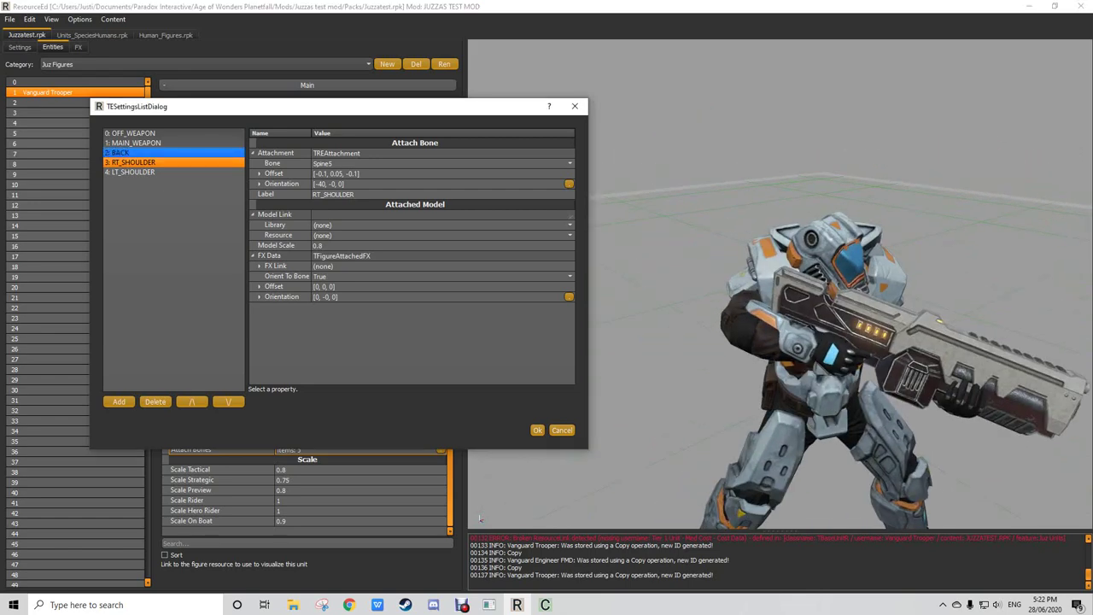
Step: Check the BACK attach bone's offset values, compare with MAIN_WEAPON, and close the attach bones list without applying anything
{"action": "left_click", "coordinate": [120, 152]}
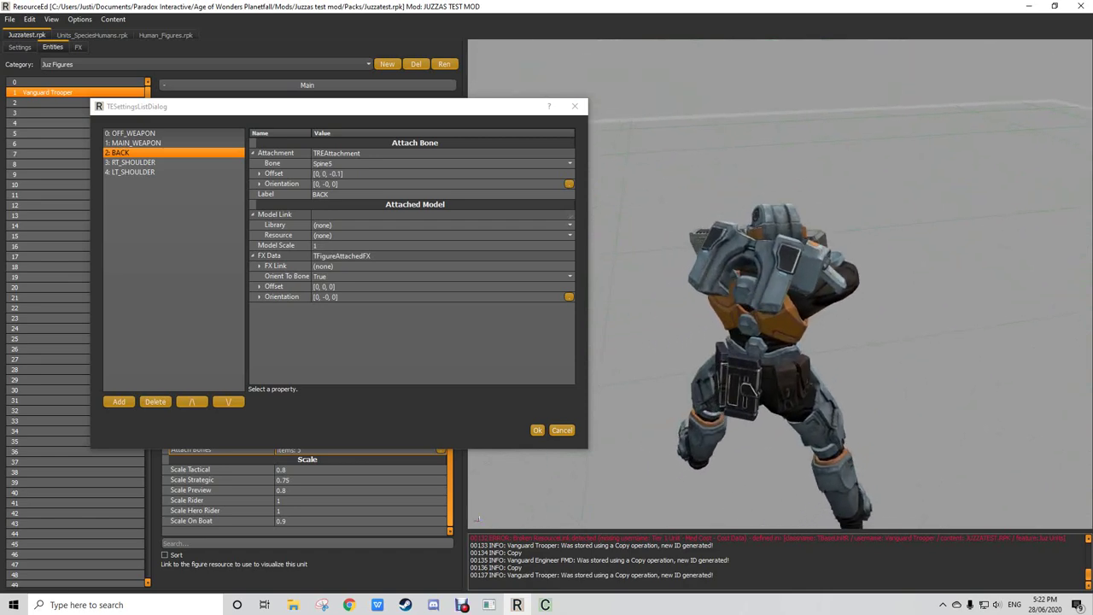
{"action": "left_click", "coordinate": [259, 173]}
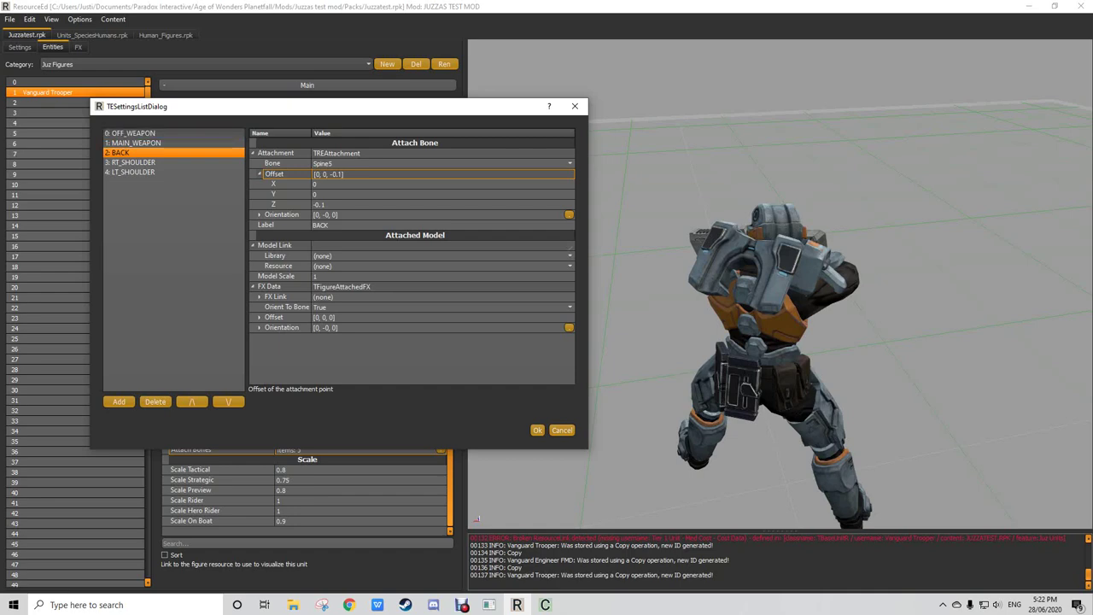
{"action": "left_click", "coordinate": [154, 143]}
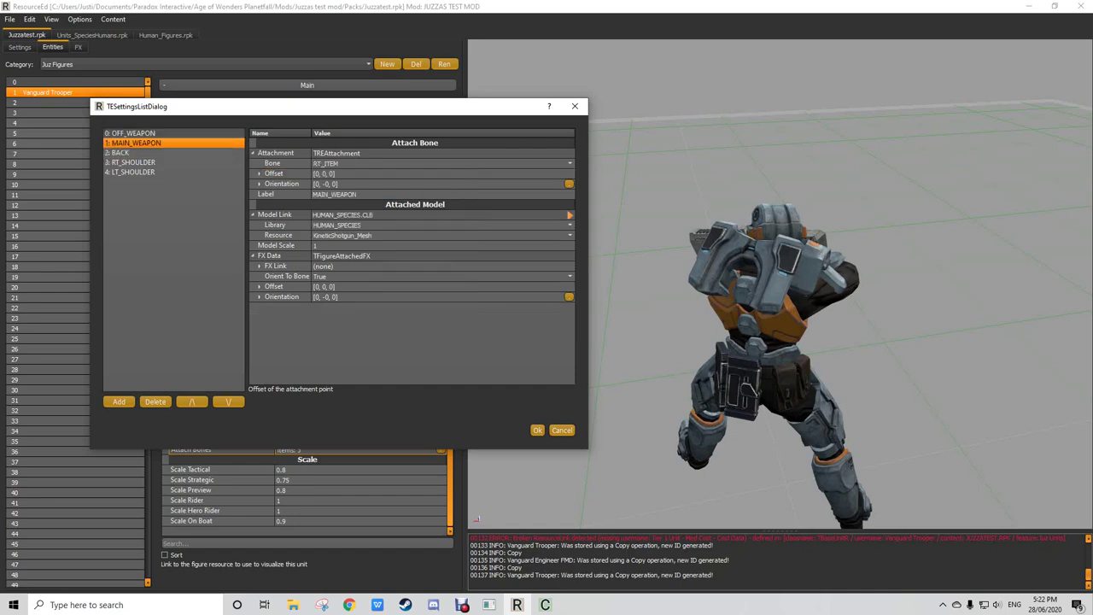
{"action": "middle_click_drag", "start_coordinate": [752, 325], "coordinate": [649, 299]}
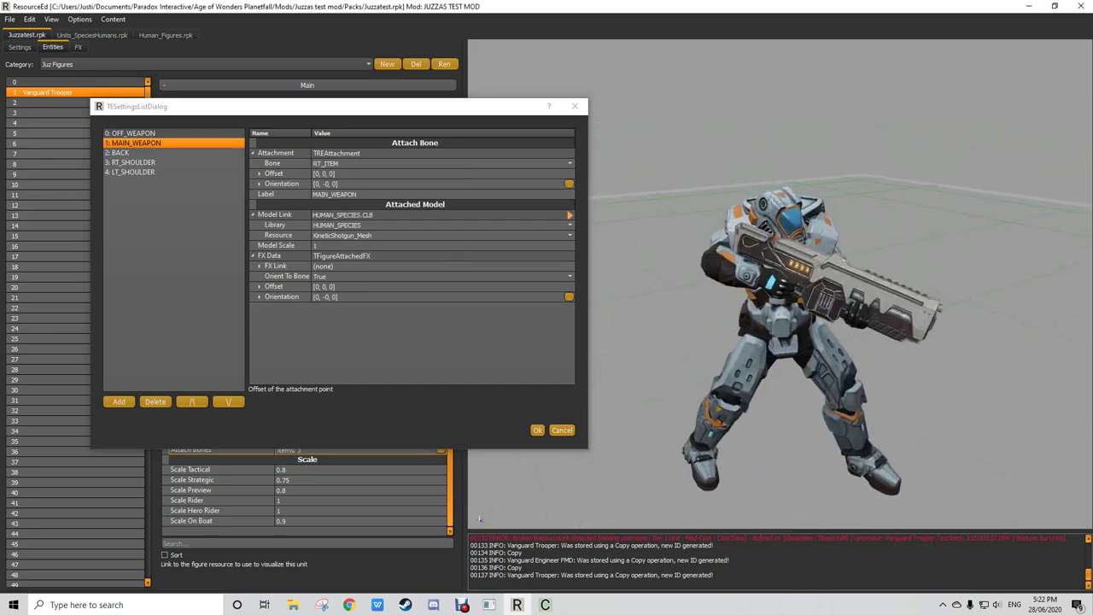
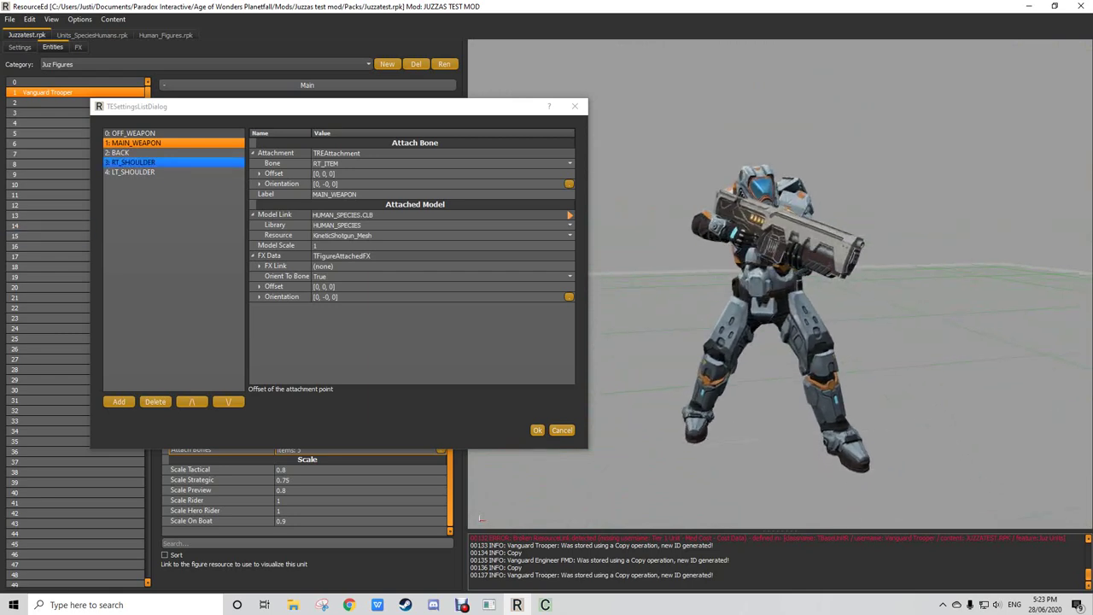
{"action": "left_click", "coordinate": [136, 153]}
{"action": "middle_click_drag", "start_coordinate": [734, 299], "coordinate": [892, 342]}
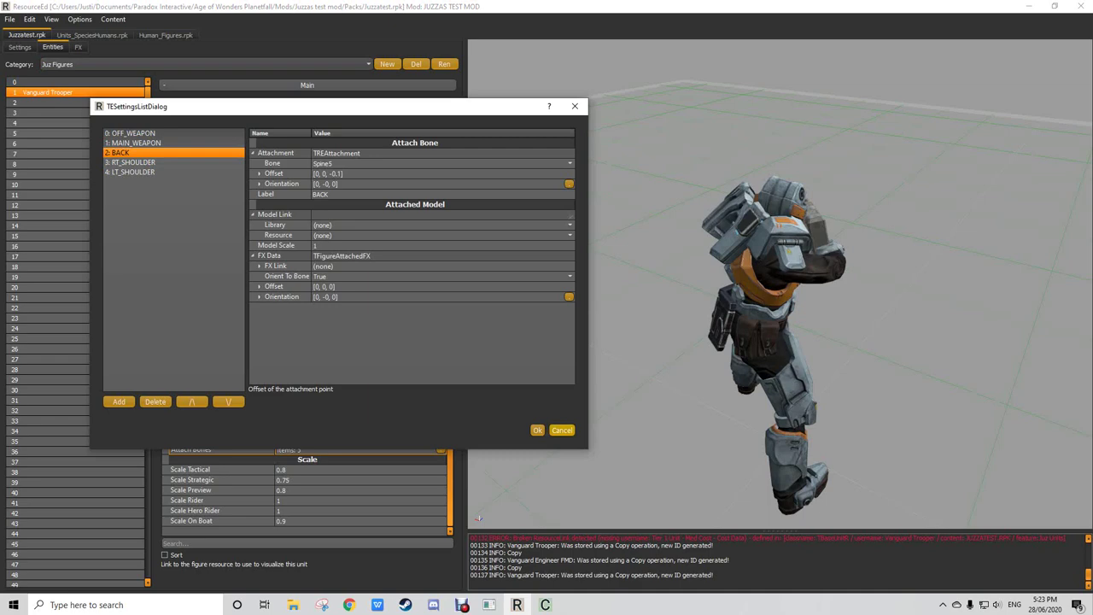
{"action": "left_click", "coordinate": [562, 430]}
Step: Reopen the Vanguard Trooper's attach bones, duplicate the BACK entry at the end of the list and select the copy
{"action": "middle_click_drag", "start_coordinate": [734, 342], "coordinate": [675, 295]}
{"action": "left_click", "coordinate": [439, 450]}
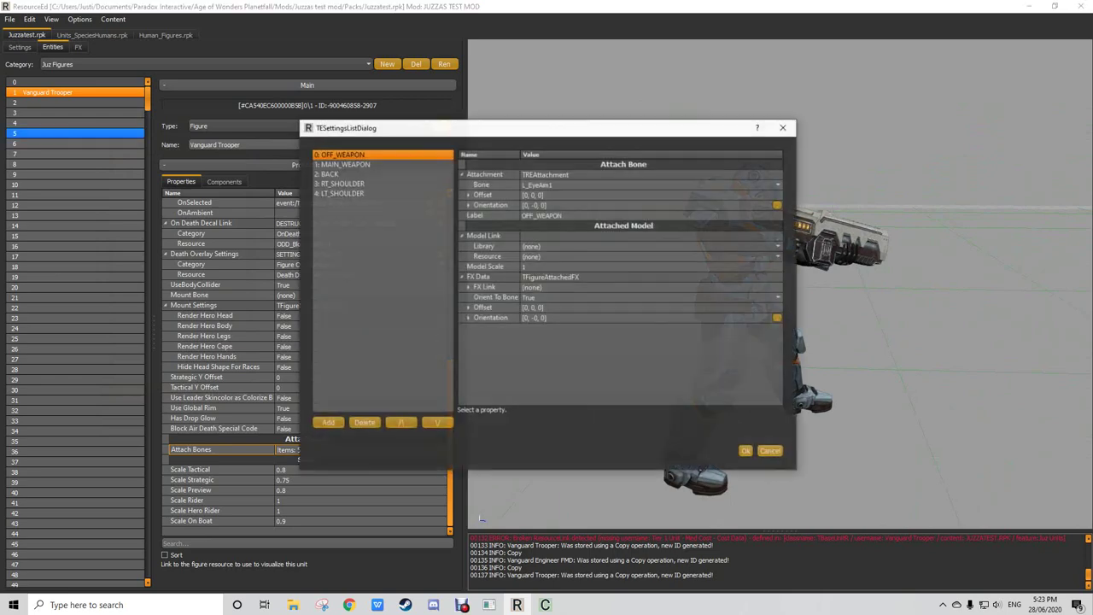
{"action": "left_click", "coordinate": [342, 174]}
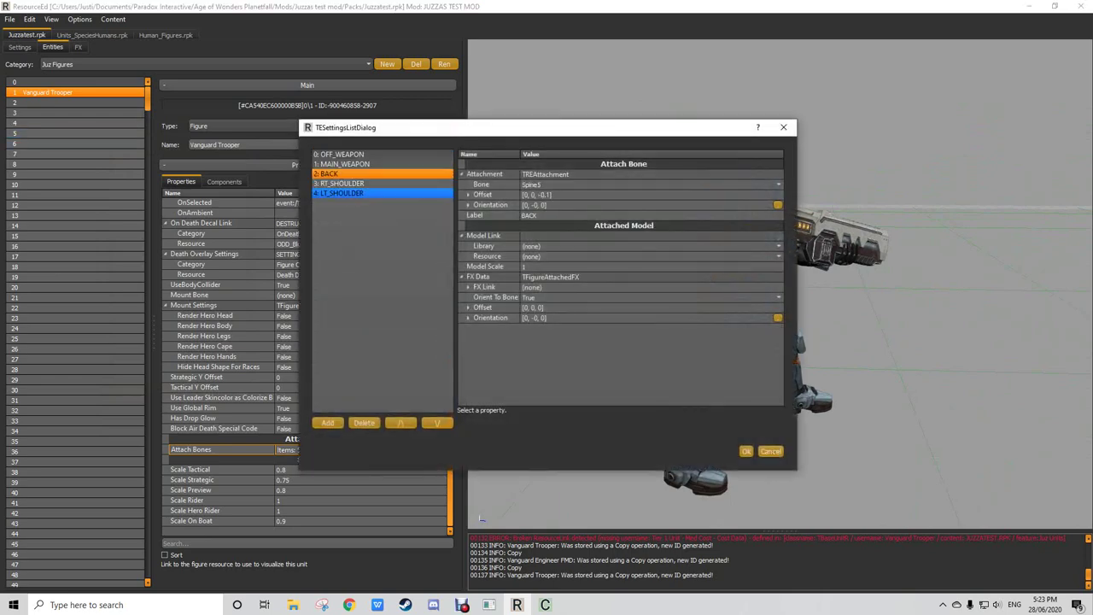
{"action": "key", "text": "ctrl+v"}
{"action": "left_click", "coordinate": [341, 203]}
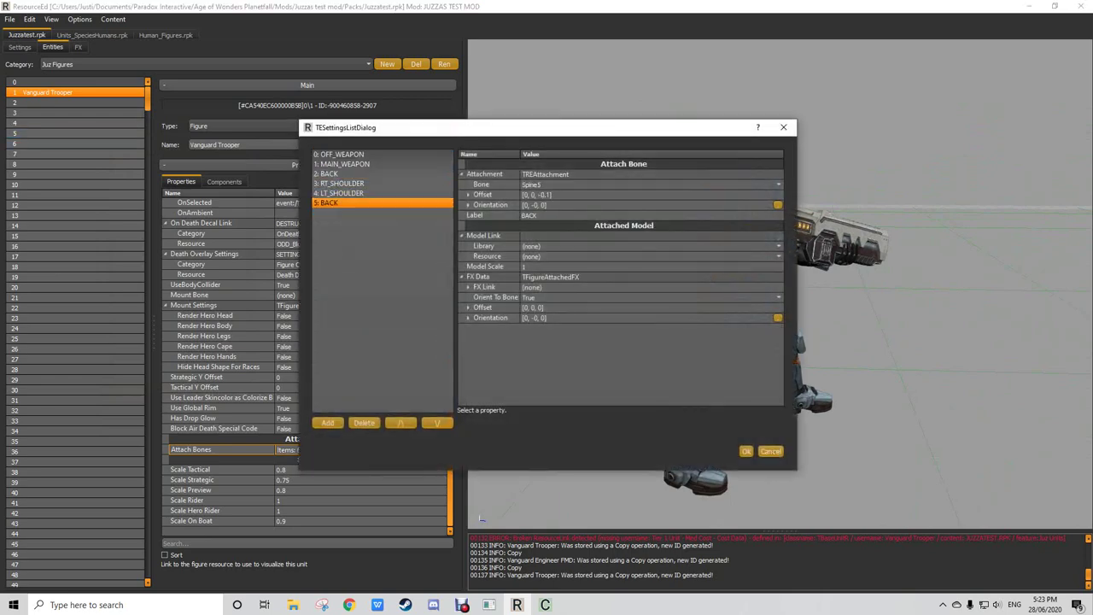
Step: Label the duplicated attach bone JETPACK and set its attached model resource to Jetpack
{"action": "type", "text": "jetpack"}
{"action": "key", "text": "Return"}
{"action": "left_click", "coordinate": [581, 256]}
{"action": "type", "text": "jet"}
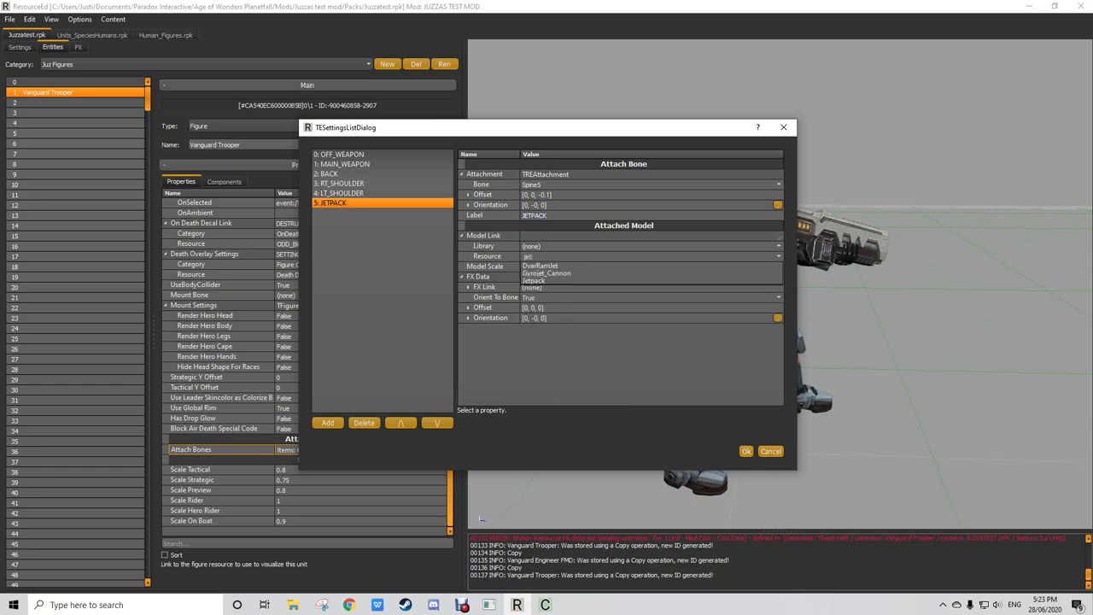
{"action": "left_click", "coordinate": [547, 280]}
Step: Inspect the jetpack on the trooper's back, apply the attach bone changes and save Juzzatest.rpk
{"action": "left_click_drag", "start_coordinate": [614, 131], "coordinate": [399, 118]}
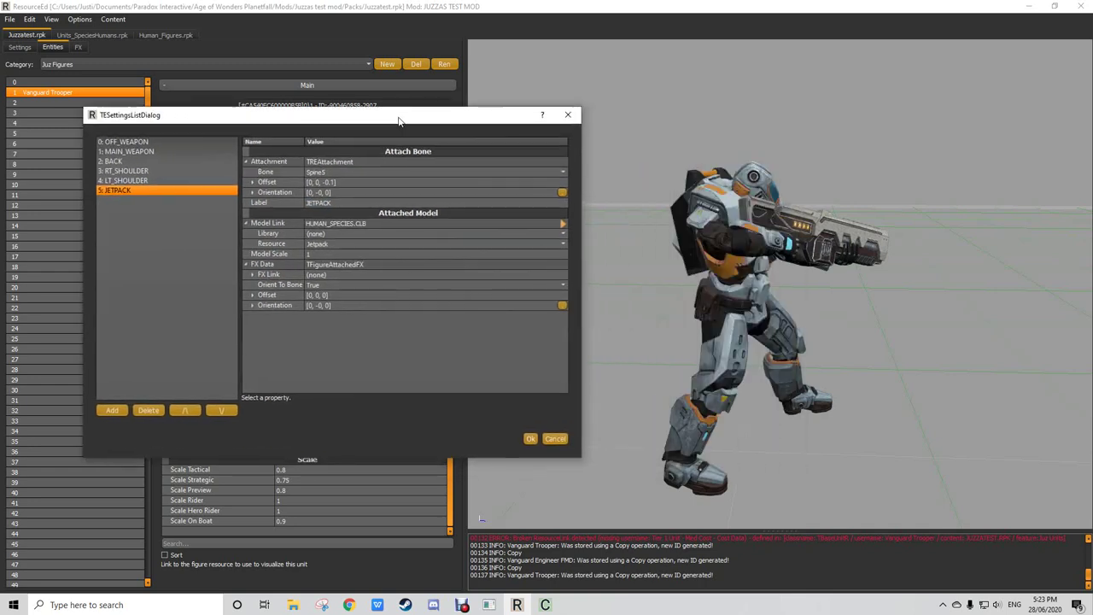
{"action": "middle_click_drag", "start_coordinate": [725, 282], "coordinate": [837, 287]}
{"action": "left_click", "coordinate": [530, 439]}
{"action": "key", "text": "ctrl+s"}
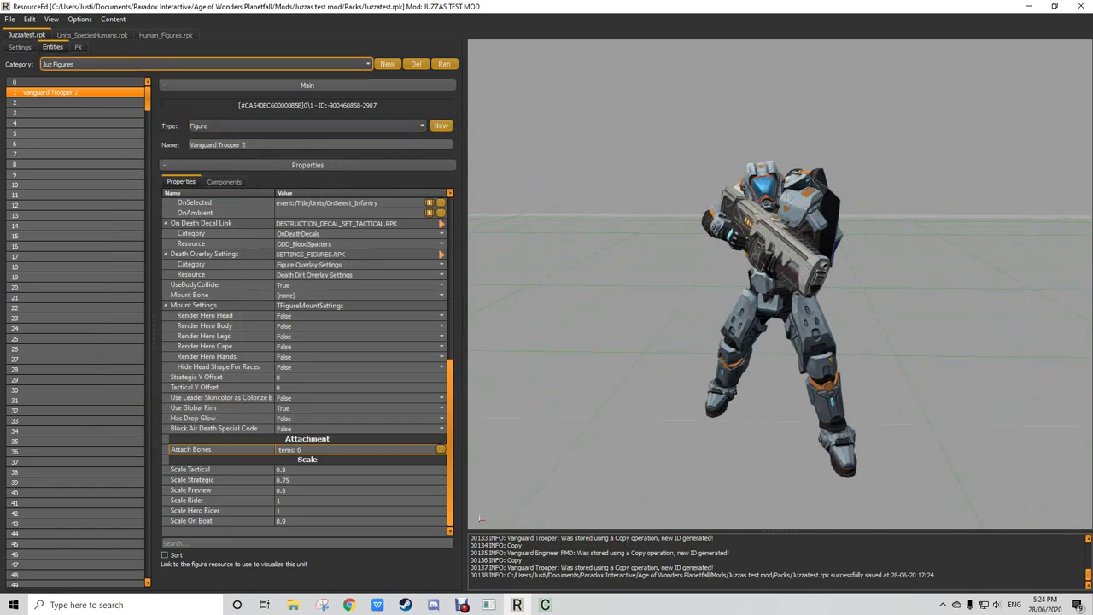
Step: Switch to the Juz Units category and bring up the interface properties of the Vanguard Trooper 2 unit
{"action": "left_click", "coordinate": [206, 64]}
{"action": "left_click", "coordinate": [206, 83]}
{"action": "left_click", "coordinate": [51, 92]}
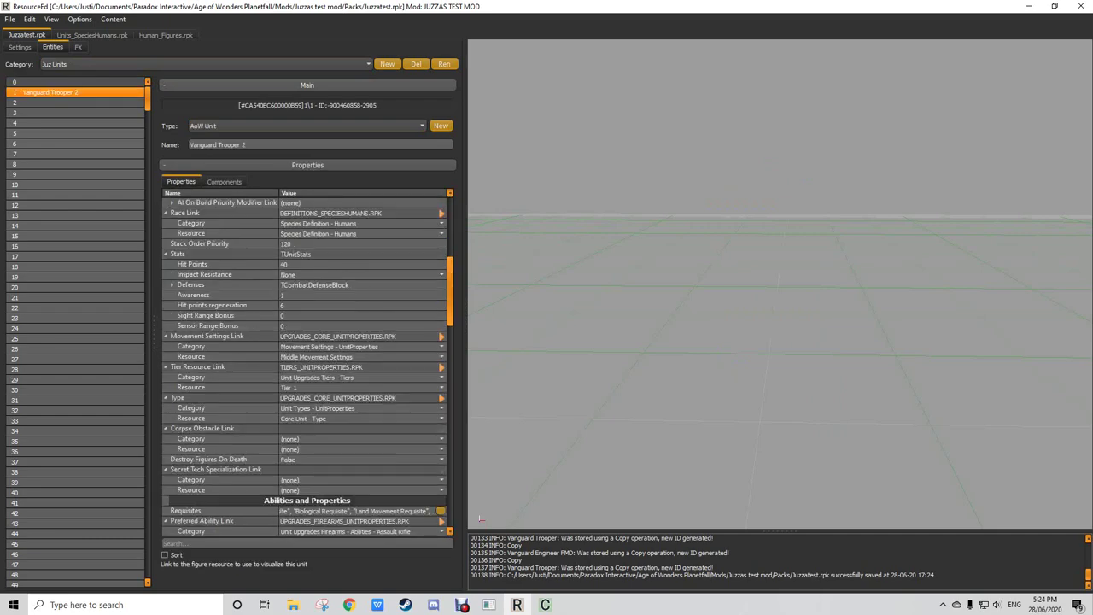
{"action": "scroll", "coordinate": [305, 366], "scroll_direction": "down", "scroll_amount": 7}
{"action": "scroll", "coordinate": [306, 367], "scroll_direction": "down", "scroll_amount": 2}
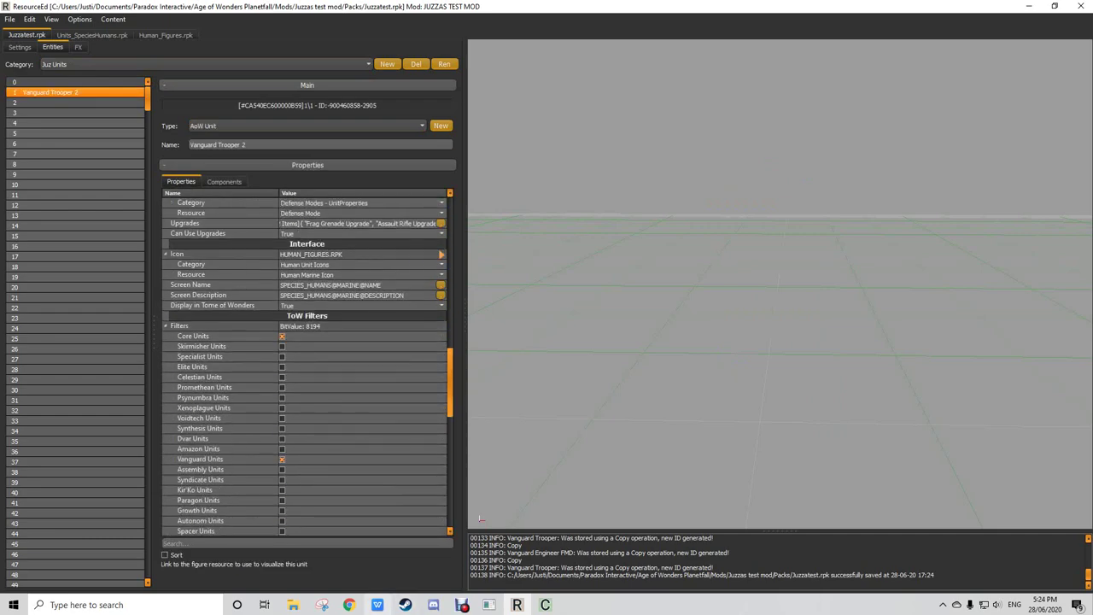
{"action": "mouse_move", "coordinate": [377, 604]}
Step: Check the localized strings linked to the unit's Screen Name and Screen Description, leaving both without changes
{"action": "left_click", "coordinate": [439, 284]}
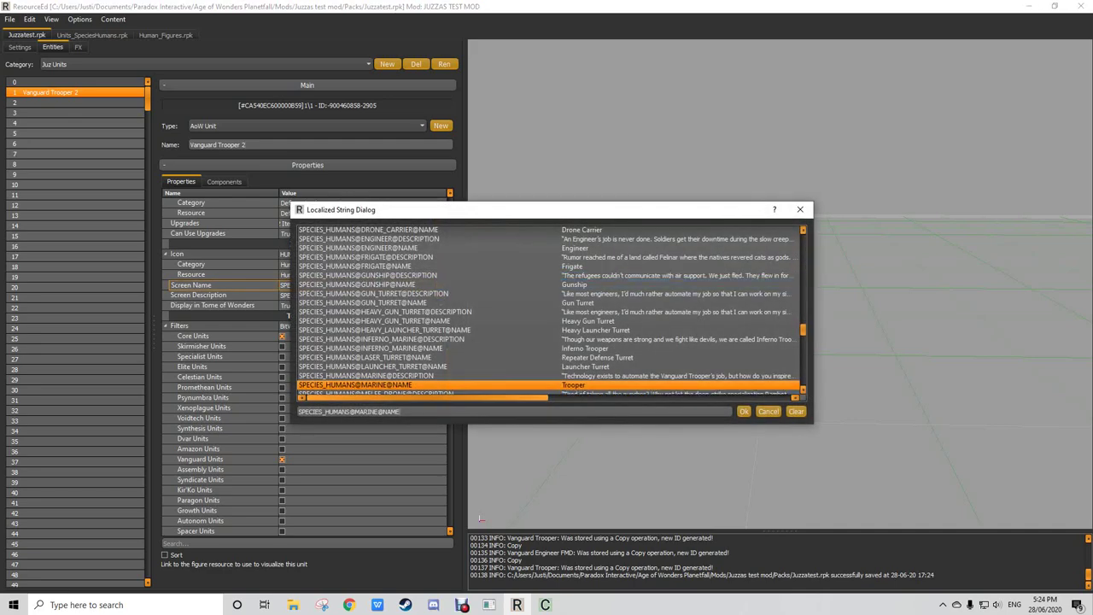
{"action": "left_click", "coordinate": [769, 411]}
{"action": "left_click", "coordinate": [439, 295]}
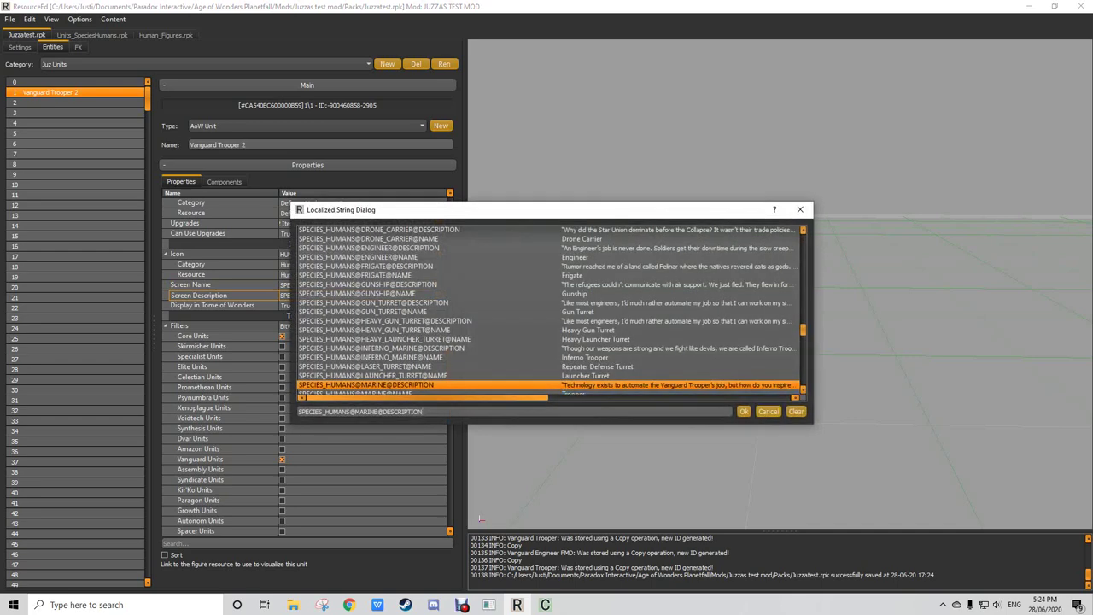
{"action": "left_click", "coordinate": [768, 412]}
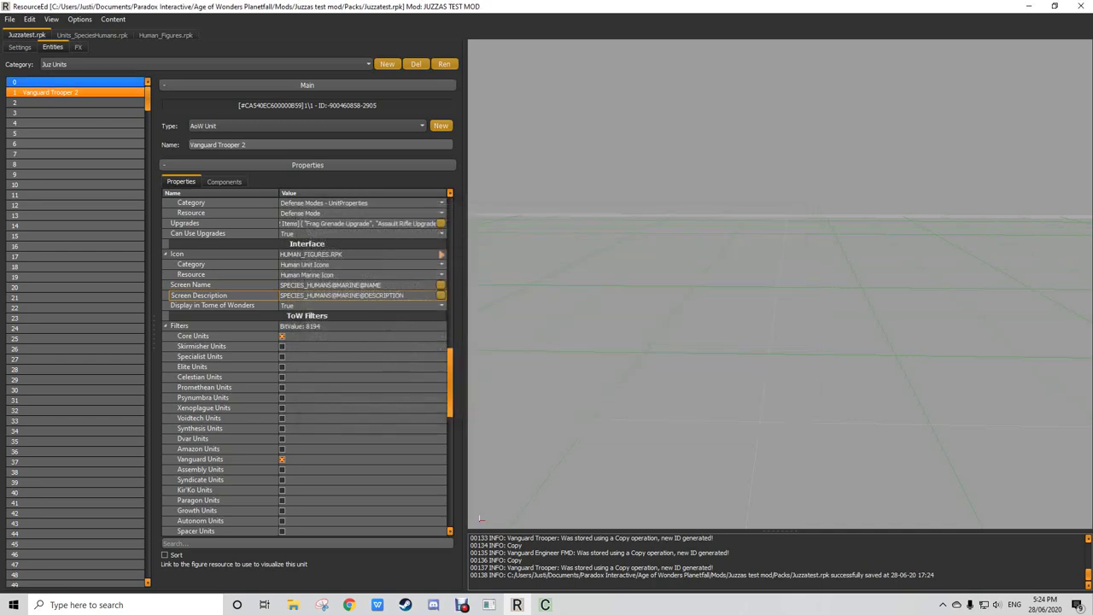
Step: Widen the properties area, open the unit's Requisites list and examine the Land Movement Requisite and Survival Kit User entries
{"action": "scroll", "coordinate": [306, 363], "scroll_direction": "up", "scroll_amount": 6}
{"action": "scroll", "coordinate": [305, 363], "scroll_direction": "up", "scroll_amount": 14}
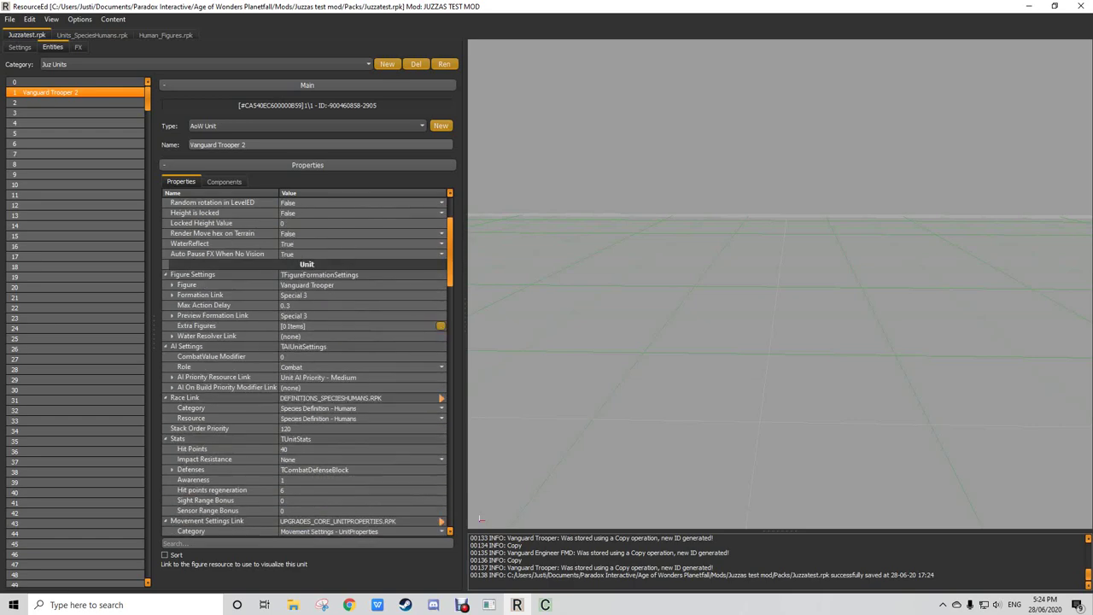
{"action": "scroll", "coordinate": [305, 362], "scroll_direction": "down", "scroll_amount": 13}
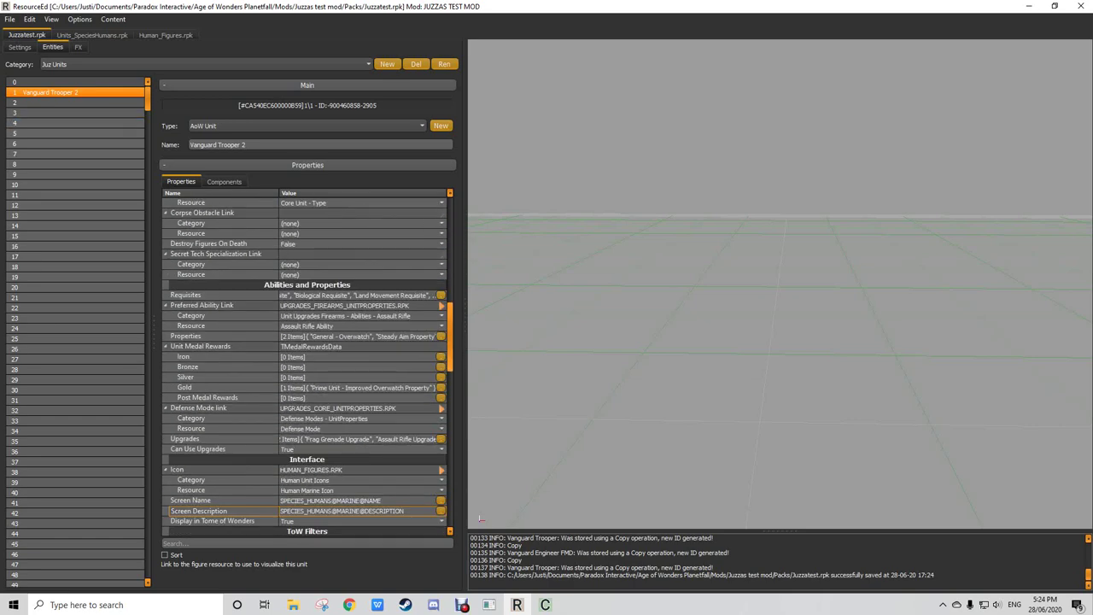
{"action": "left_click_drag", "start_coordinate": [465, 341], "coordinate": [653, 342]}
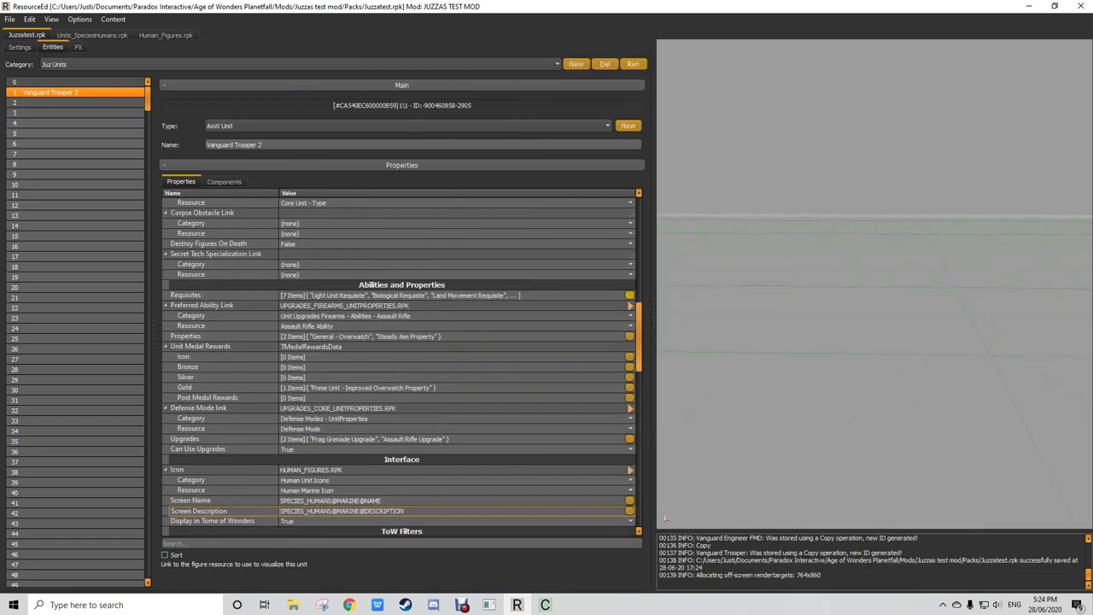
{"action": "left_click", "coordinate": [630, 294]}
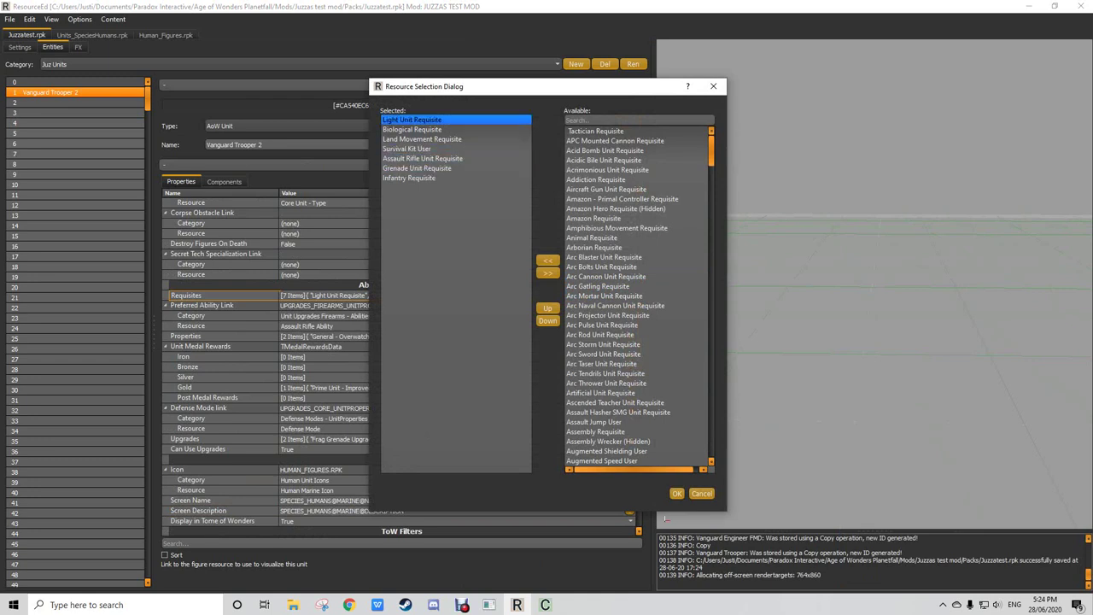
{"action": "left_click_drag", "start_coordinate": [487, 88], "coordinate": [695, 78]}
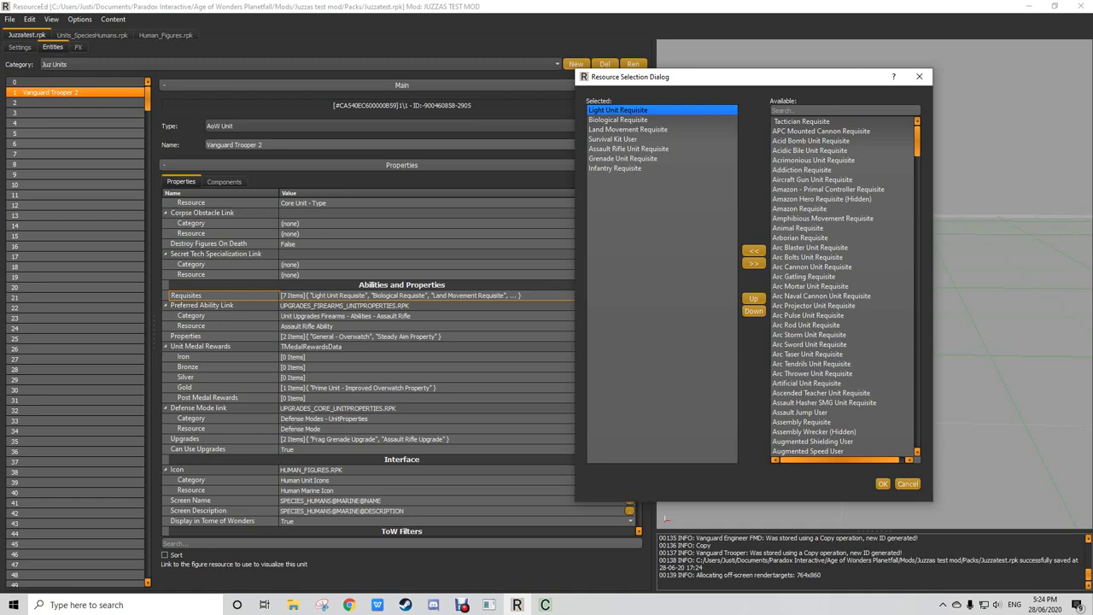
{"action": "left_click", "coordinate": [628, 129]}
{"action": "left_click", "coordinate": [612, 139]}
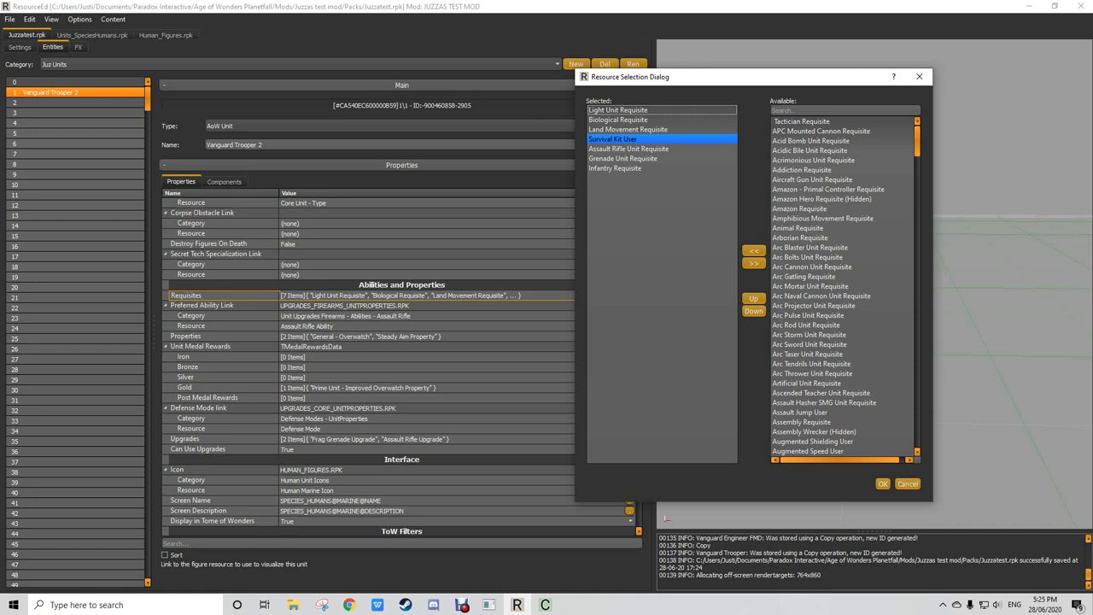
{"action": "left_click", "coordinate": [627, 130]}
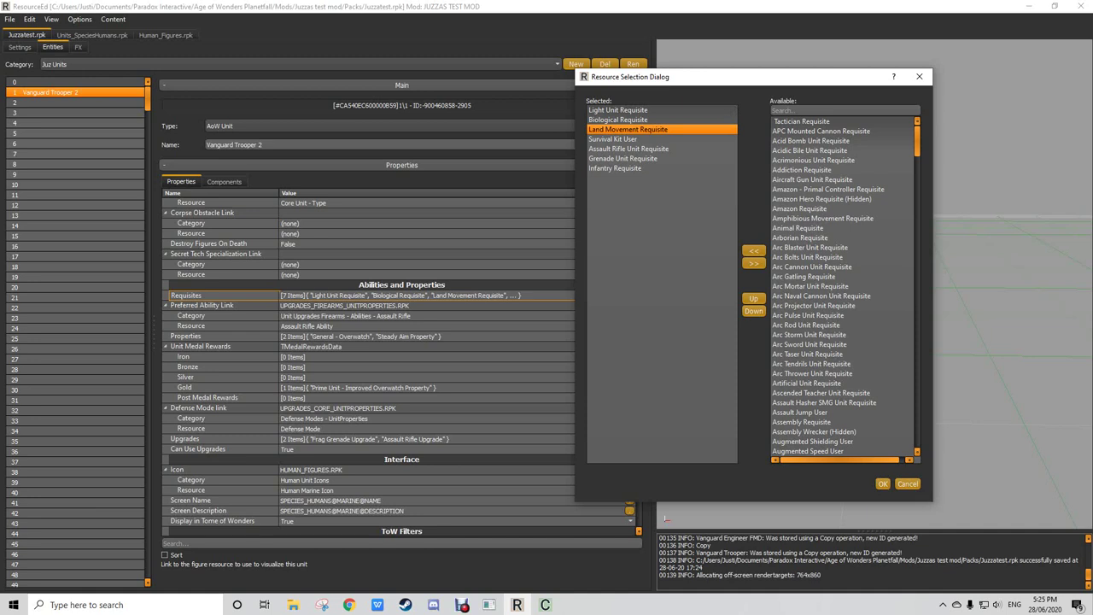
Step: Replace the Biological Requisite with the Cyborg Requisite in the unit's selected requisites
{"action": "left_click", "coordinate": [632, 159]}
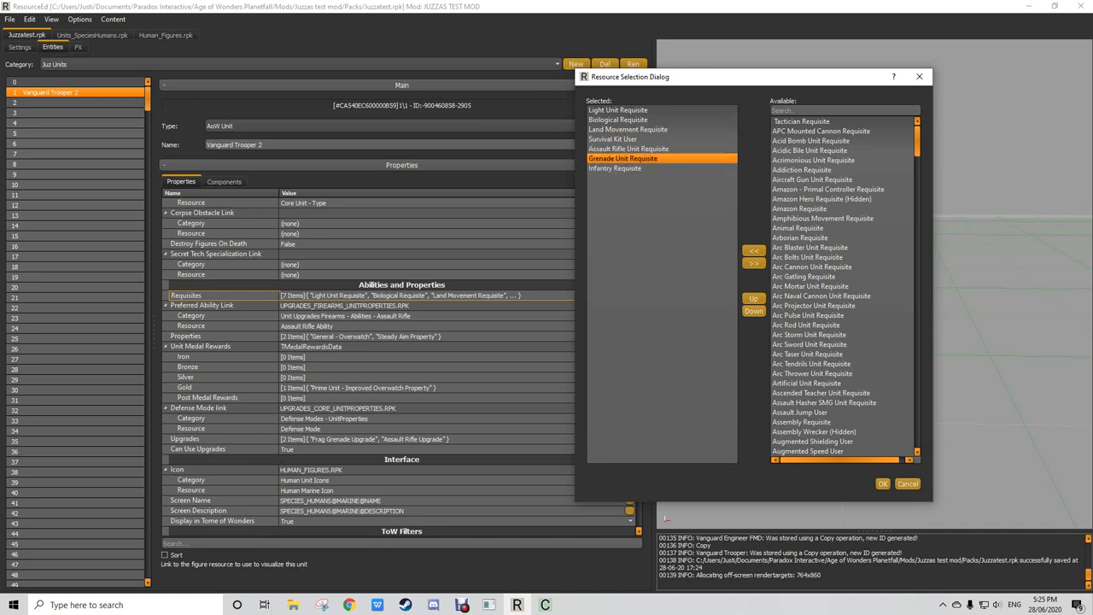
{"action": "left_click", "coordinate": [630, 120]}
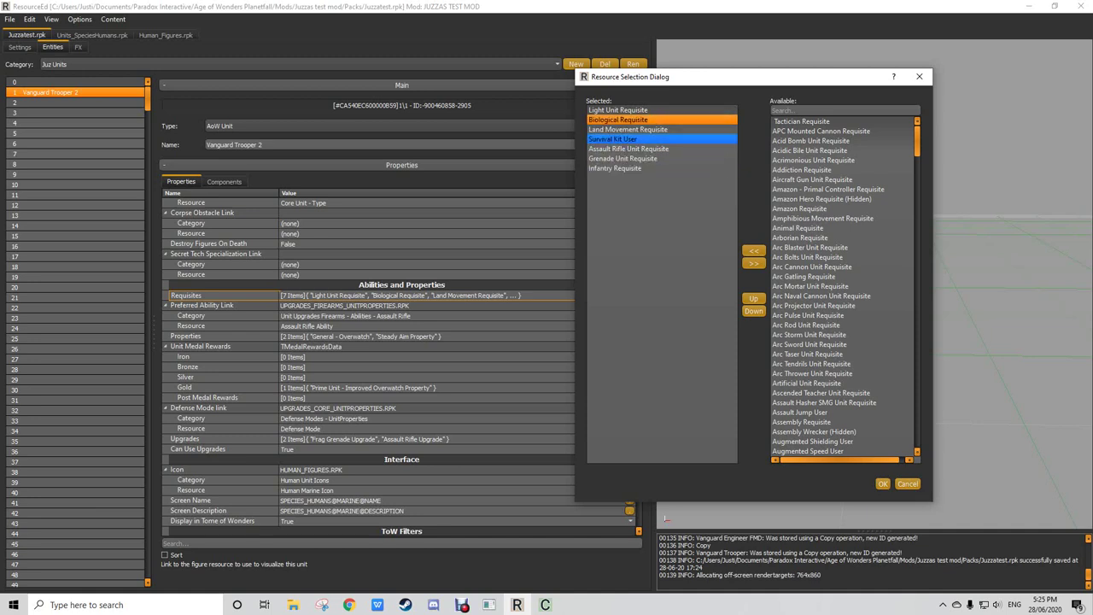
{"action": "left_click", "coordinate": [630, 148]}
{"action": "left_click", "coordinate": [631, 119]}
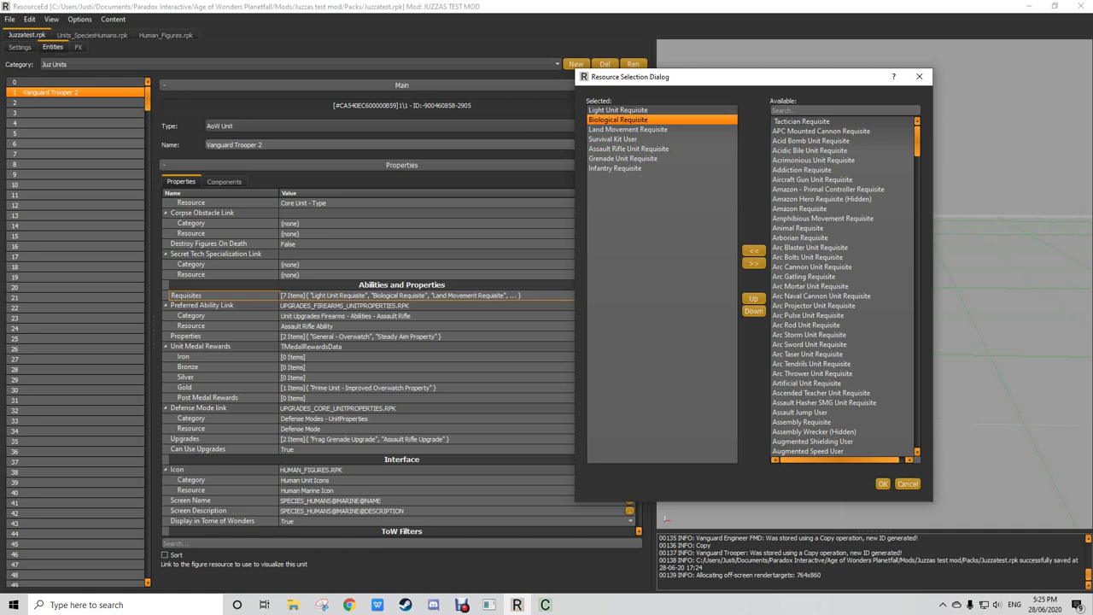
{"action": "left_click", "coordinate": [754, 263]}
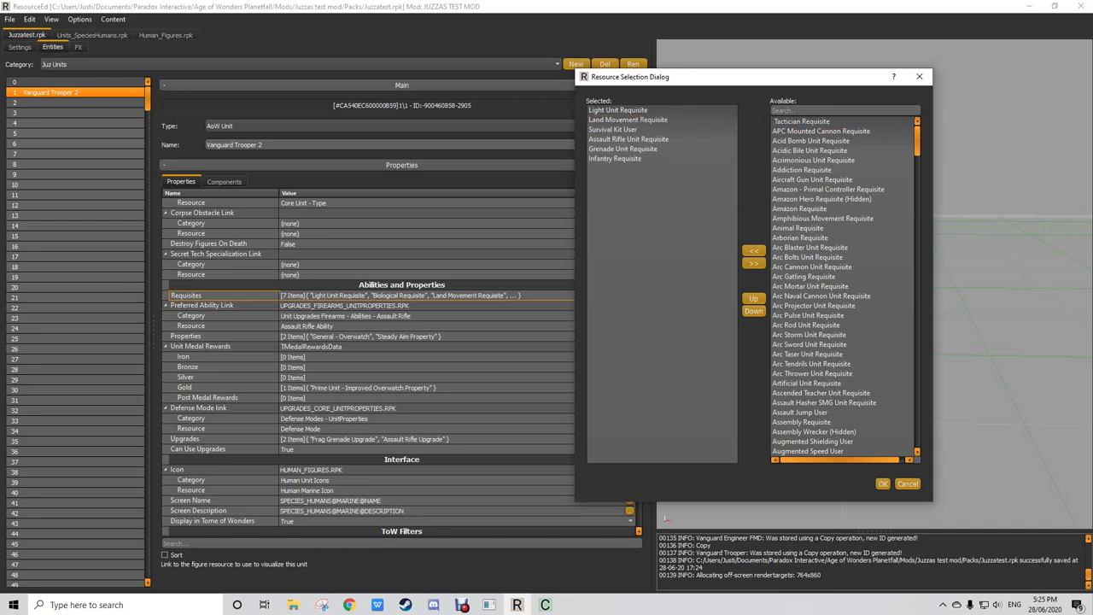
{"action": "type", "text": "cybo"}
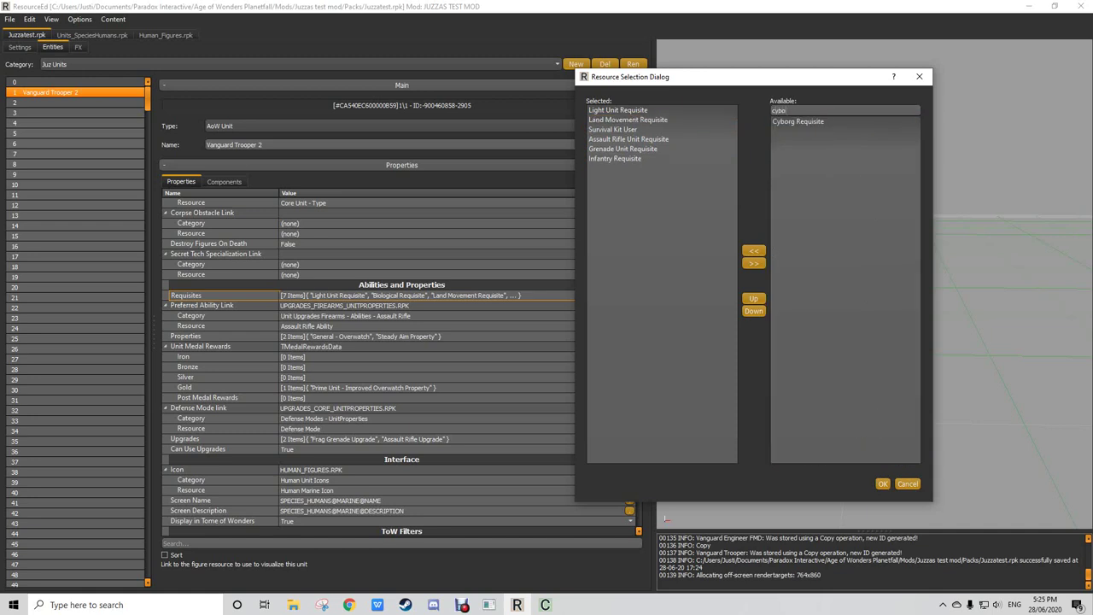
{"action": "left_click", "coordinate": [798, 121]}
{"action": "left_click", "coordinate": [754, 251]}
{"action": "left_click", "coordinate": [628, 120]}
{"action": "left_click", "coordinate": [619, 110]}
{"action": "left_click", "coordinate": [614, 168]}
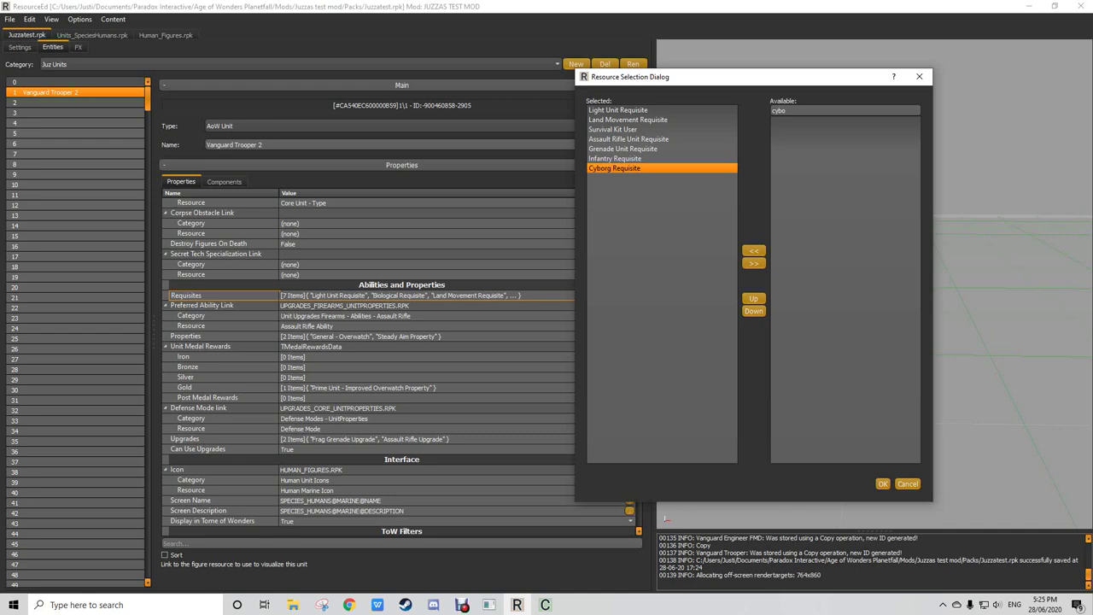
Step: Remove the Assault Rifle Unit Requisite and Grenade Unit Requisite from the selected requisites and accept the list
{"action": "left_click", "coordinate": [636, 149]}
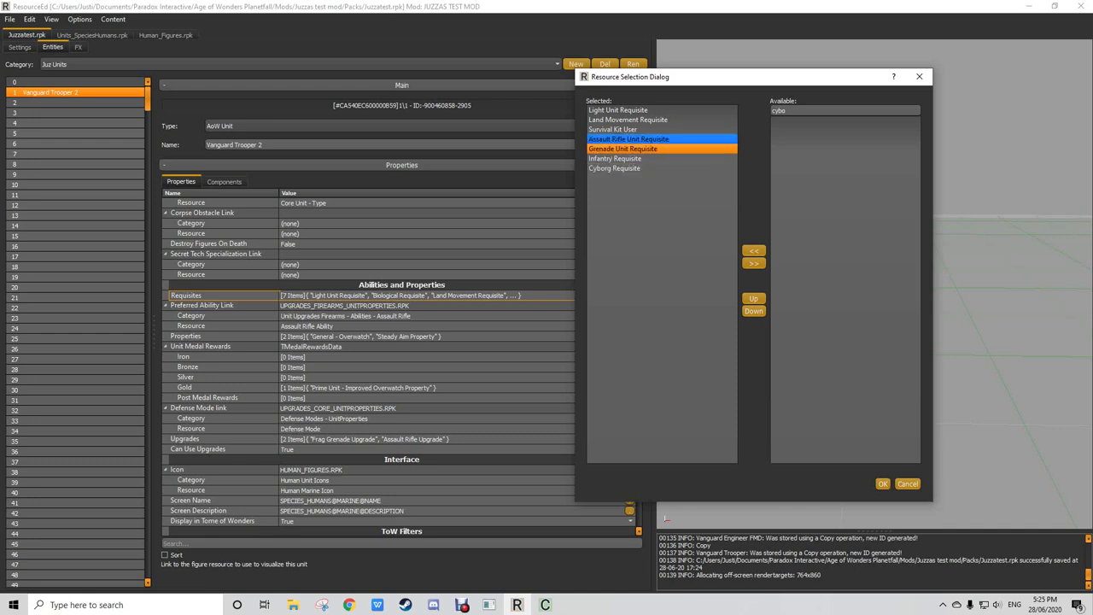
{"action": "left_click", "coordinate": [636, 139]}
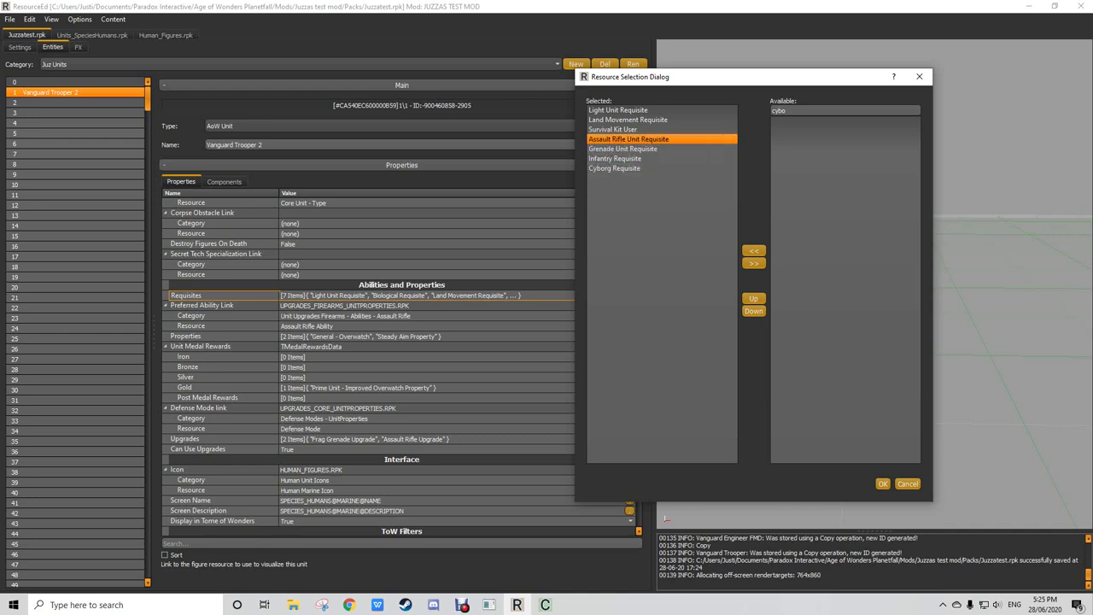
{"action": "left_click_drag", "start_coordinate": [790, 110], "coordinate": [771, 110]}
{"action": "key", "text": "BackSpace"}
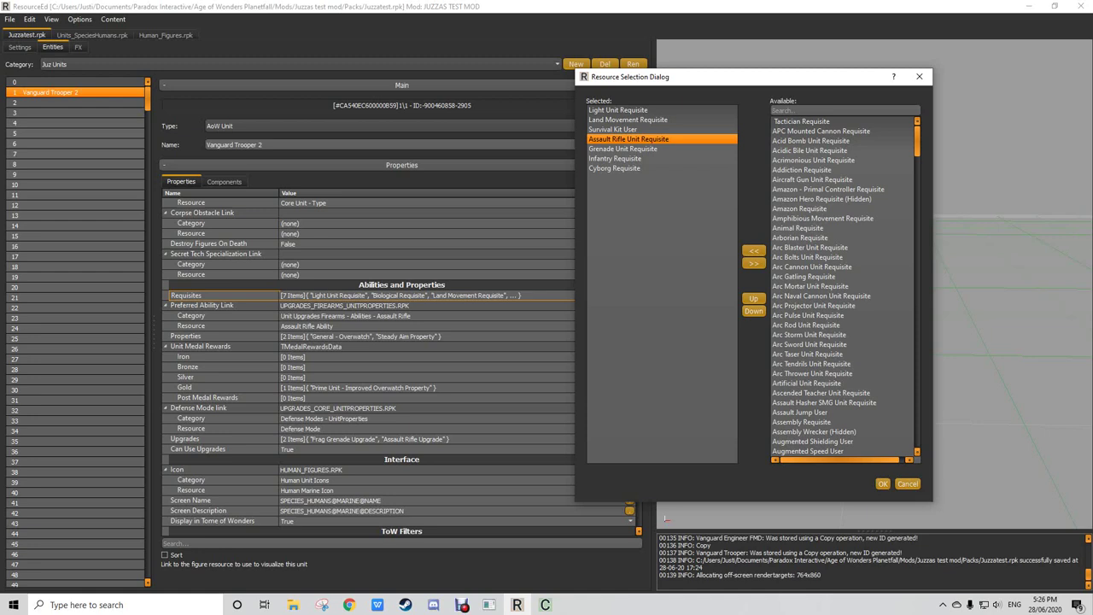
{"action": "double_click", "coordinate": [629, 139]}
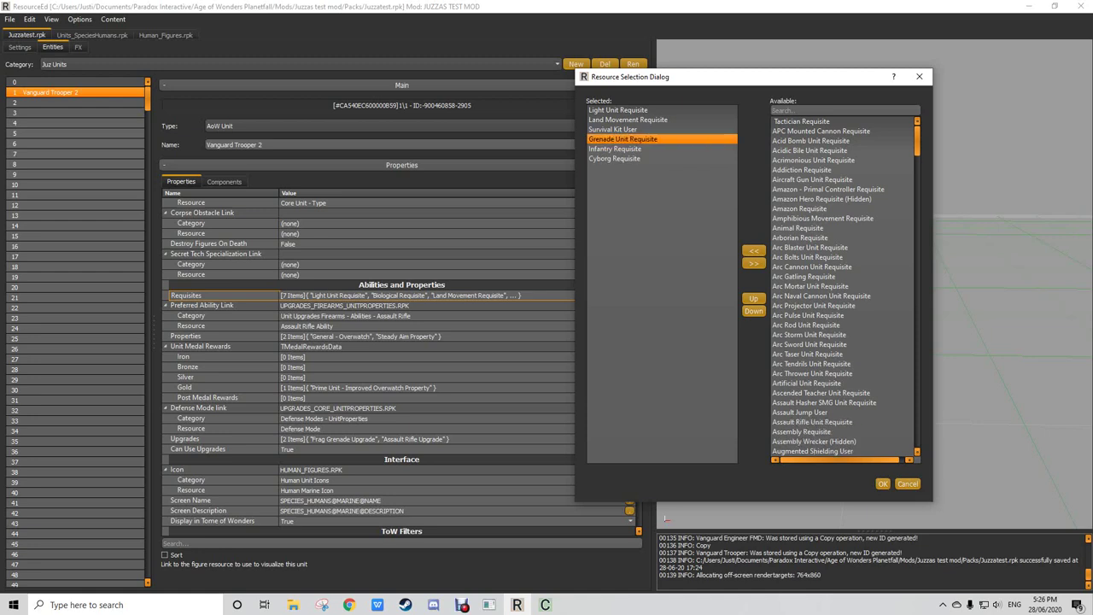
{"action": "double_click", "coordinate": [629, 139]}
{"action": "left_click", "coordinate": [883, 484]}
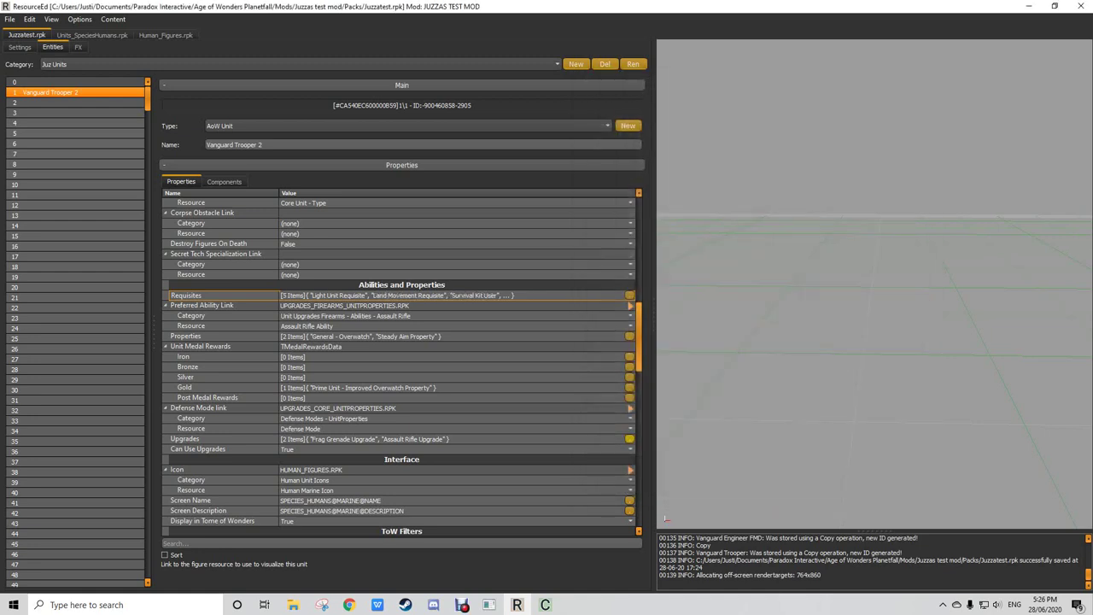
Step: Empty the unit's Properties list by removing Steady Aim Property and General - Overwatch
{"action": "left_click", "coordinate": [628, 336]}
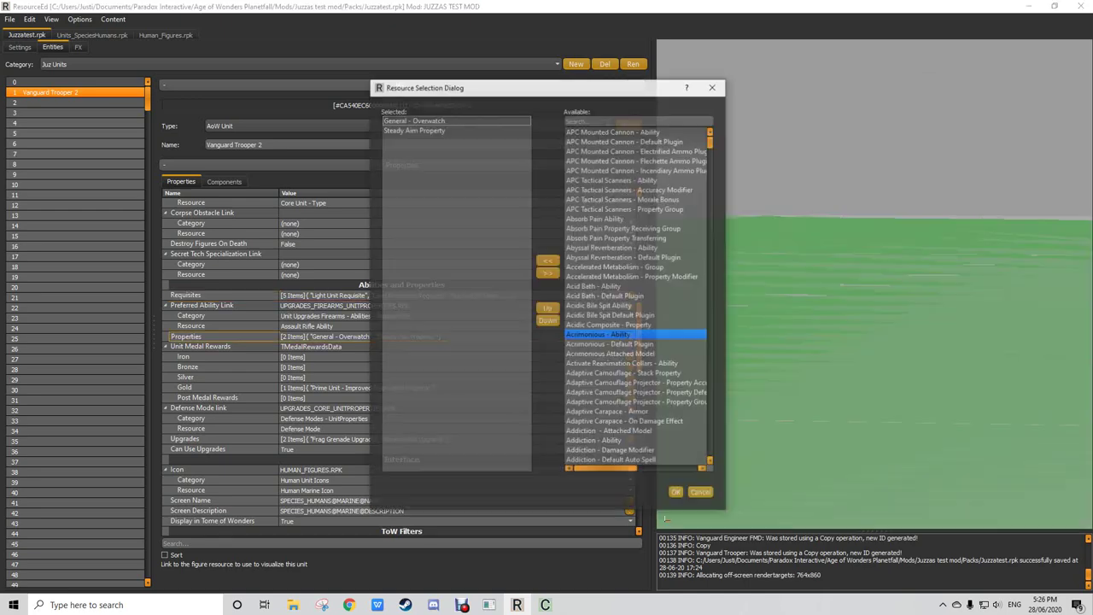
{"action": "left_click_drag", "start_coordinate": [492, 91], "coordinate": [785, 81]}
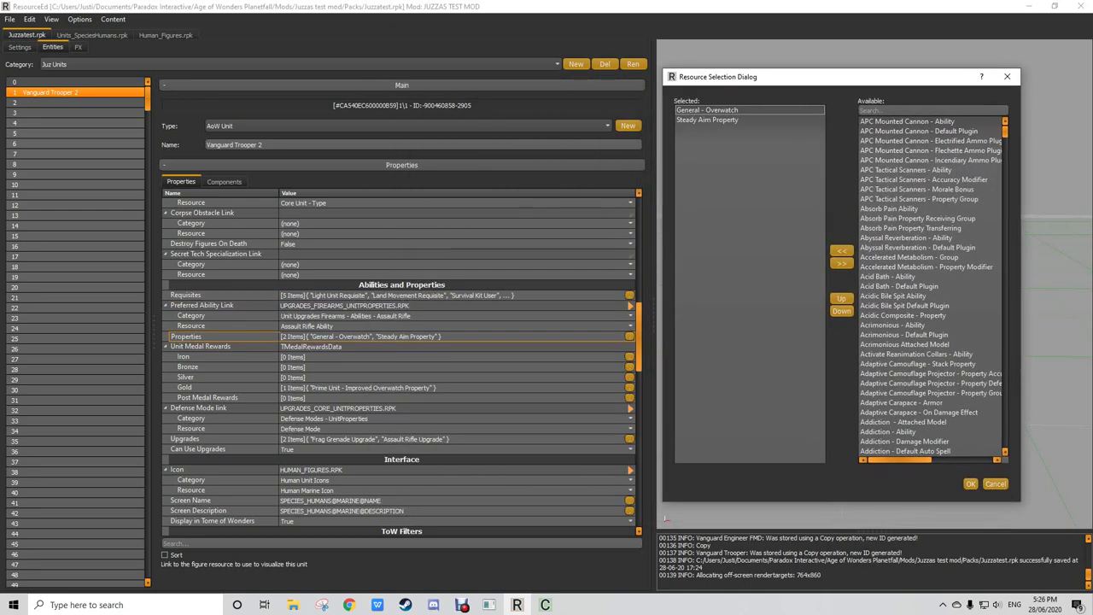
{"action": "left_click", "coordinate": [707, 120]}
{"action": "double_click", "coordinate": [707, 119]}
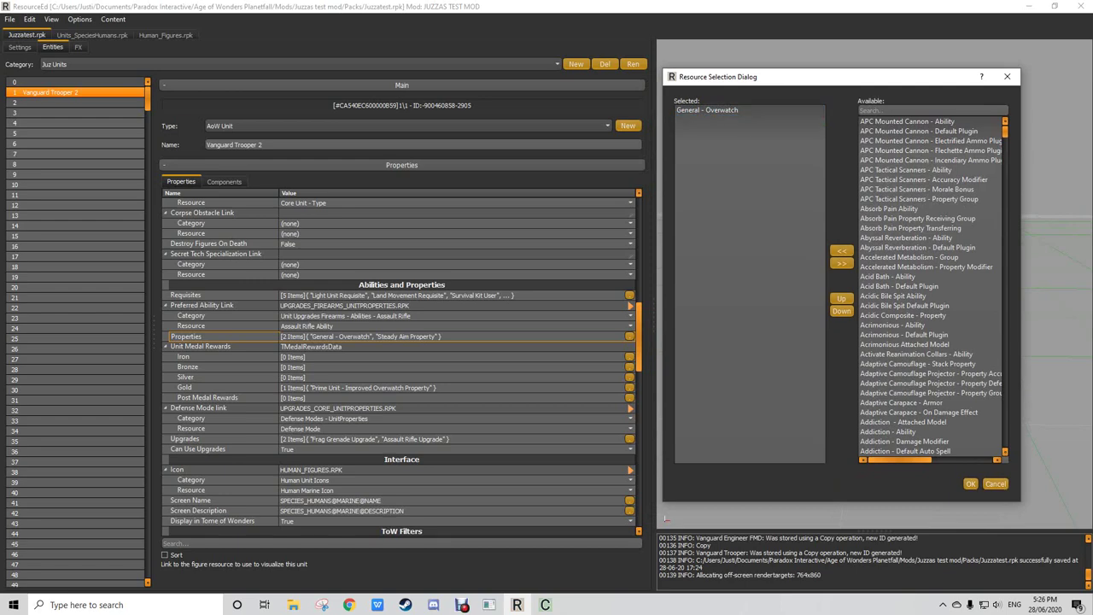
{"action": "double_click", "coordinate": [707, 111]}
{"action": "left_click", "coordinate": [971, 484]}
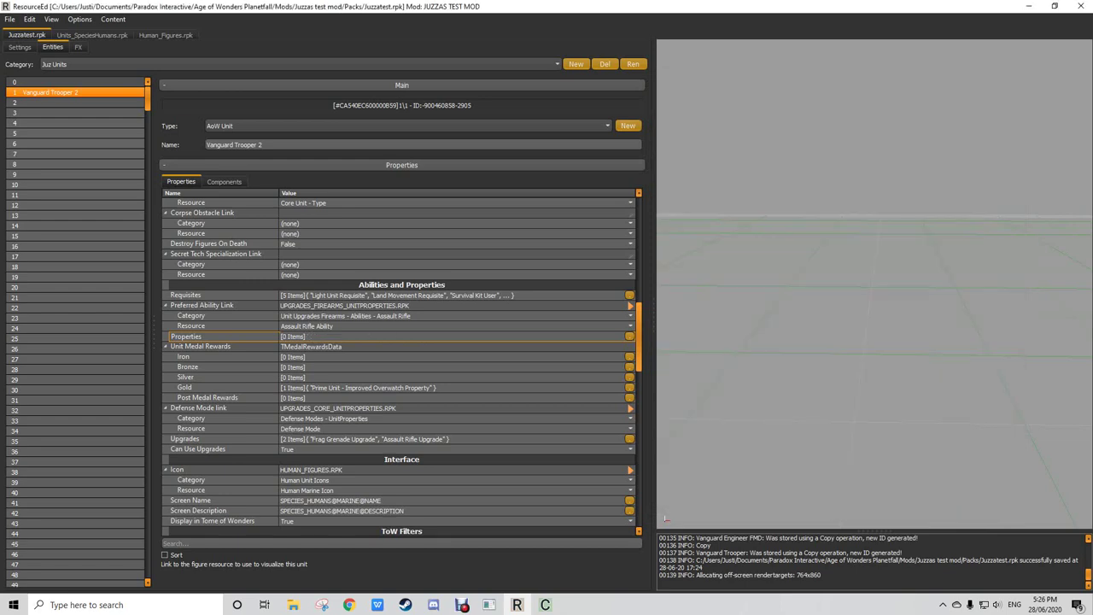
Step: Remove Frag Grenade Upgrade and Assault Rifle Upgrade from the unit's Upgrades list and save the resource pack
{"action": "left_click", "coordinate": [629, 439]}
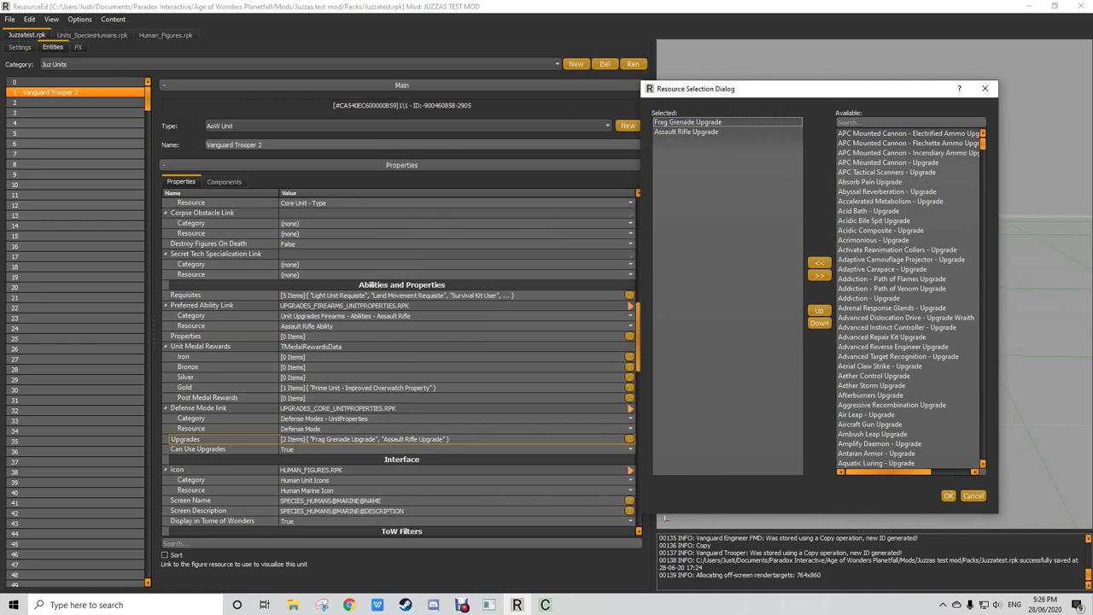
{"action": "left_click", "coordinate": [687, 131]}
{"action": "left_click", "coordinate": [688, 122]}
{"action": "left_click", "coordinate": [686, 131]}
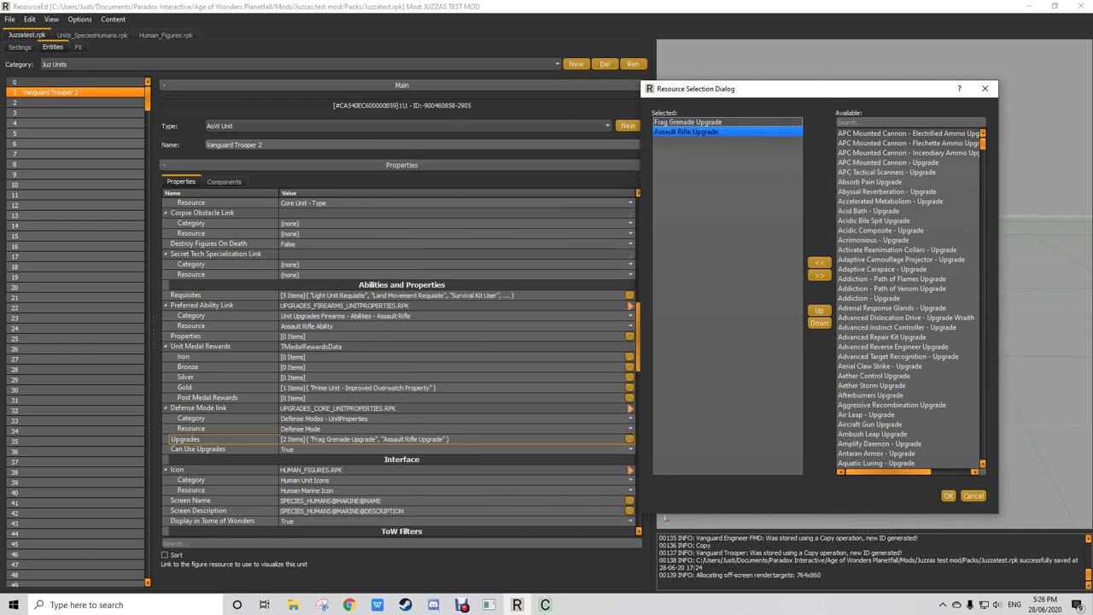
{"action": "left_click", "coordinate": [688, 122]}
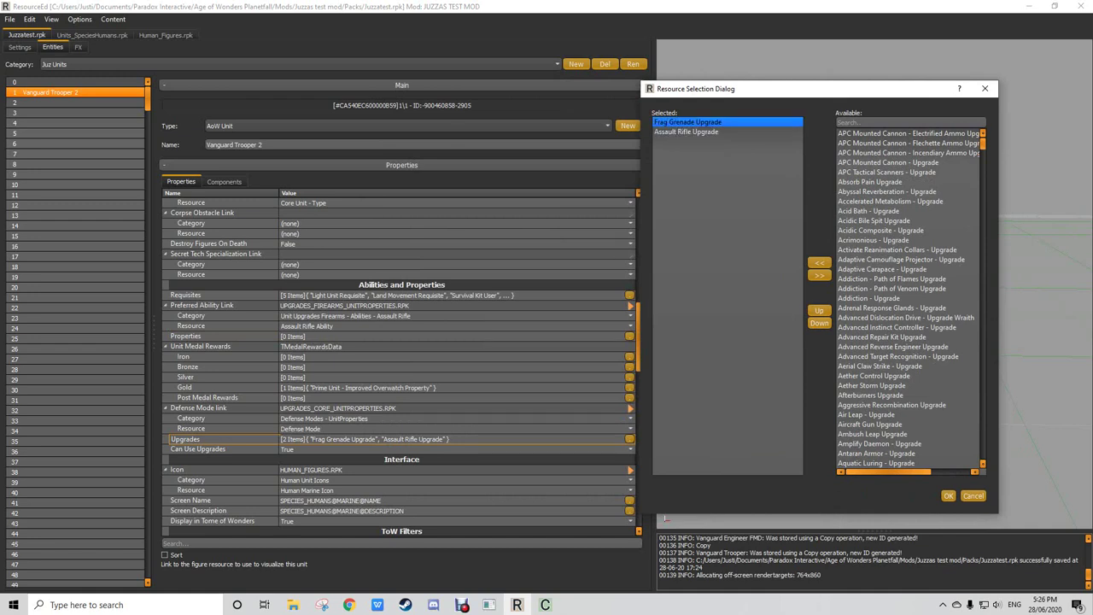
{"action": "left_click", "coordinate": [726, 197]}
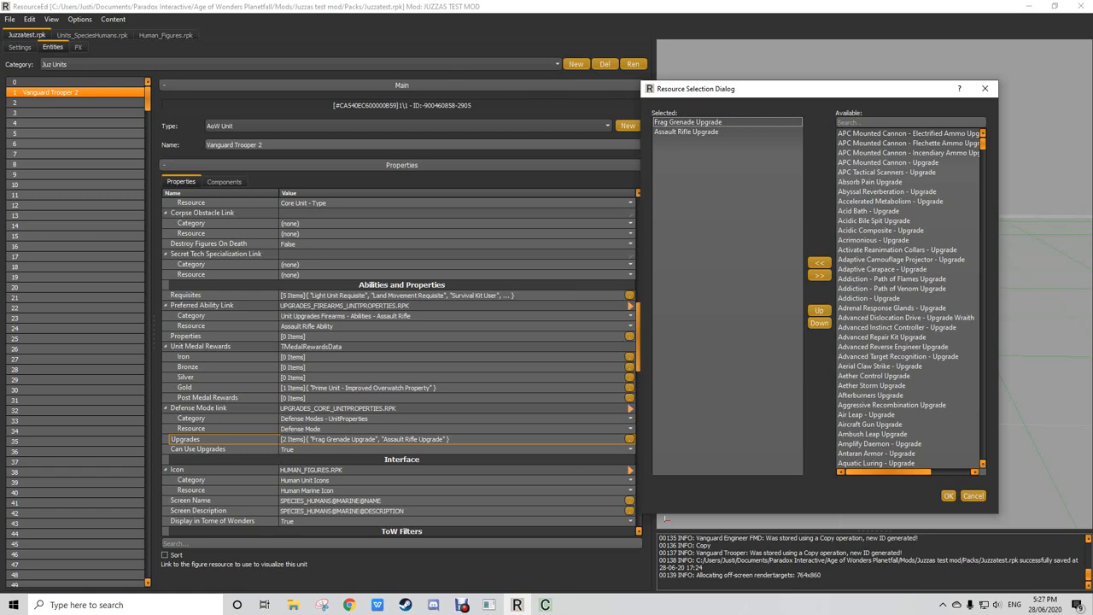
{"action": "left_click", "coordinate": [686, 132]}
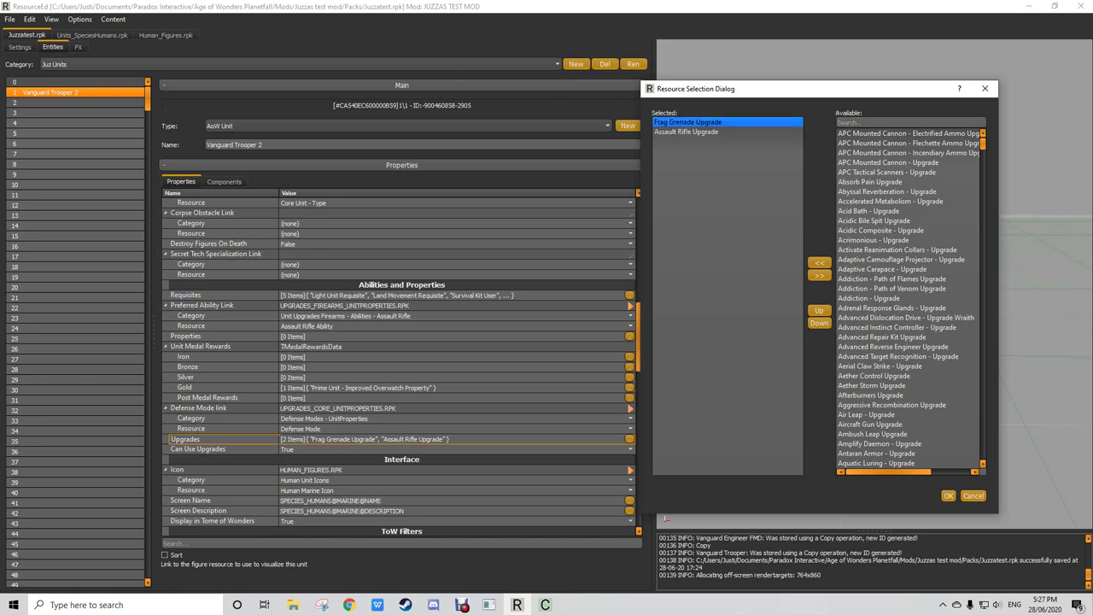
{"action": "left_click", "coordinate": [725, 122]}
{"action": "left_click", "coordinate": [819, 275]}
{"action": "left_click", "coordinate": [726, 122]}
{"action": "left_click", "coordinate": [819, 275]}
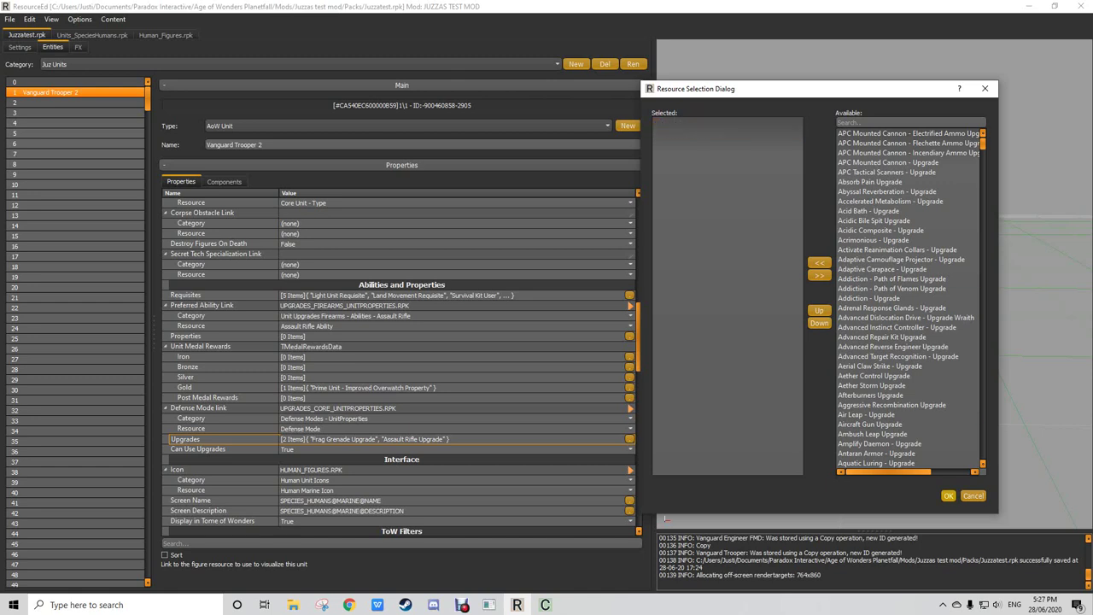
{"action": "left_click", "coordinate": [948, 495]}
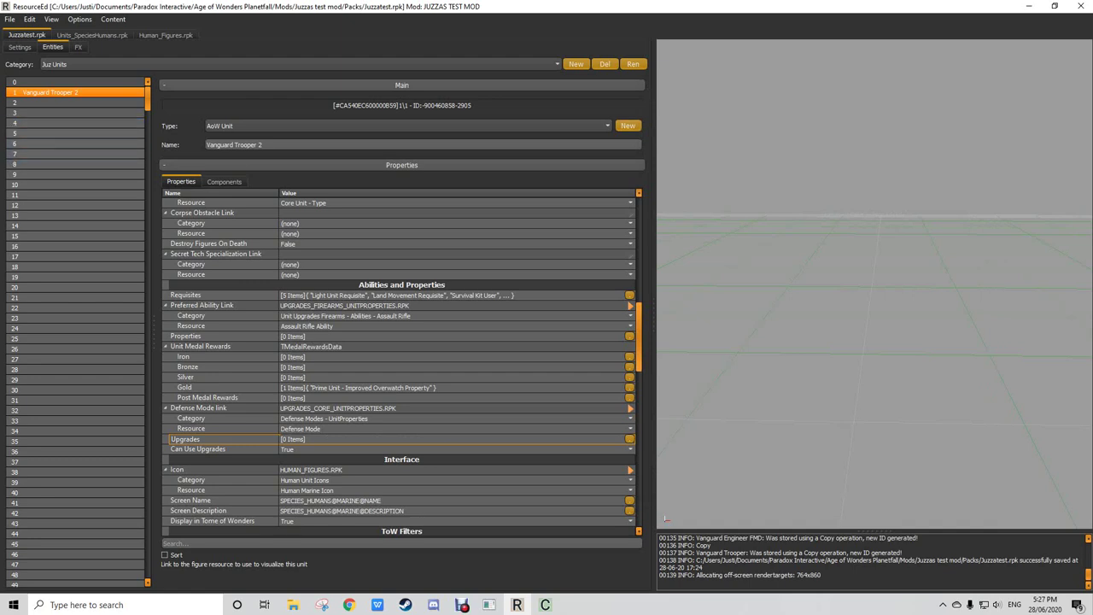
{"action": "key", "text": "ctrl+s"}
Step: Set the Preferred Ability Link's resource to (none) and save the resource pack
{"action": "left_click", "coordinate": [384, 327]}
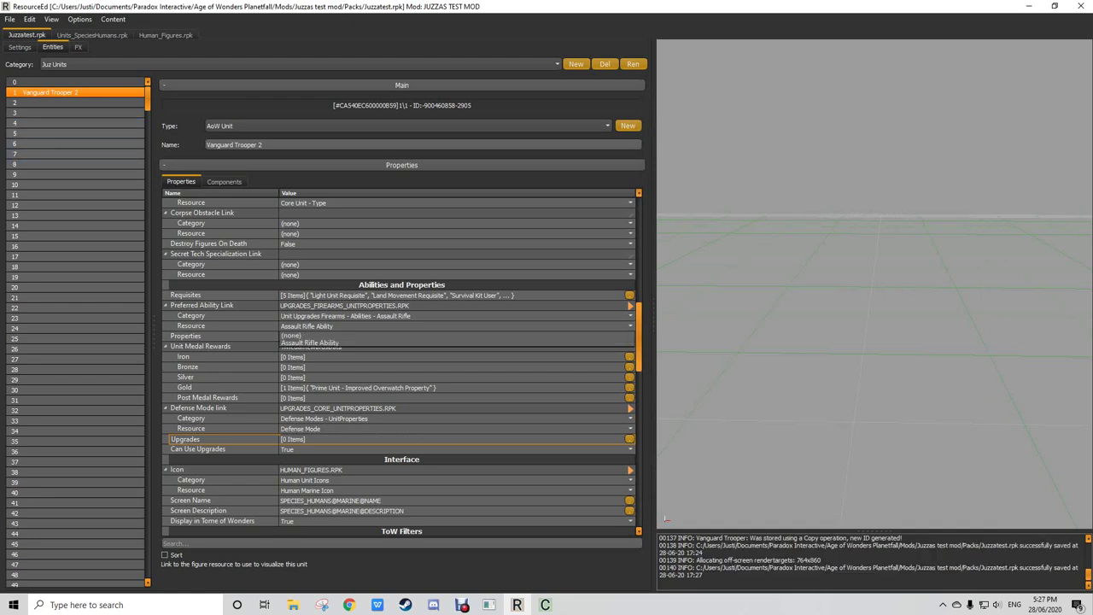
{"action": "left_click", "coordinate": [375, 337]}
{"action": "key", "text": "ctrl+s"}
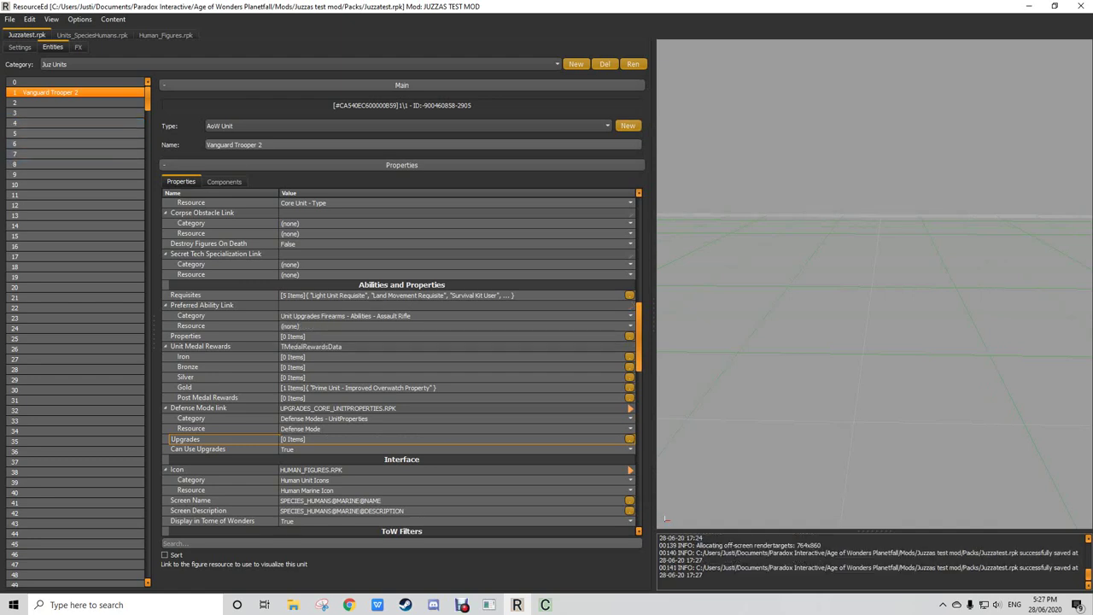
{"action": "scroll", "coordinate": [402, 359], "scroll_direction": "down", "scroll_amount": 3}
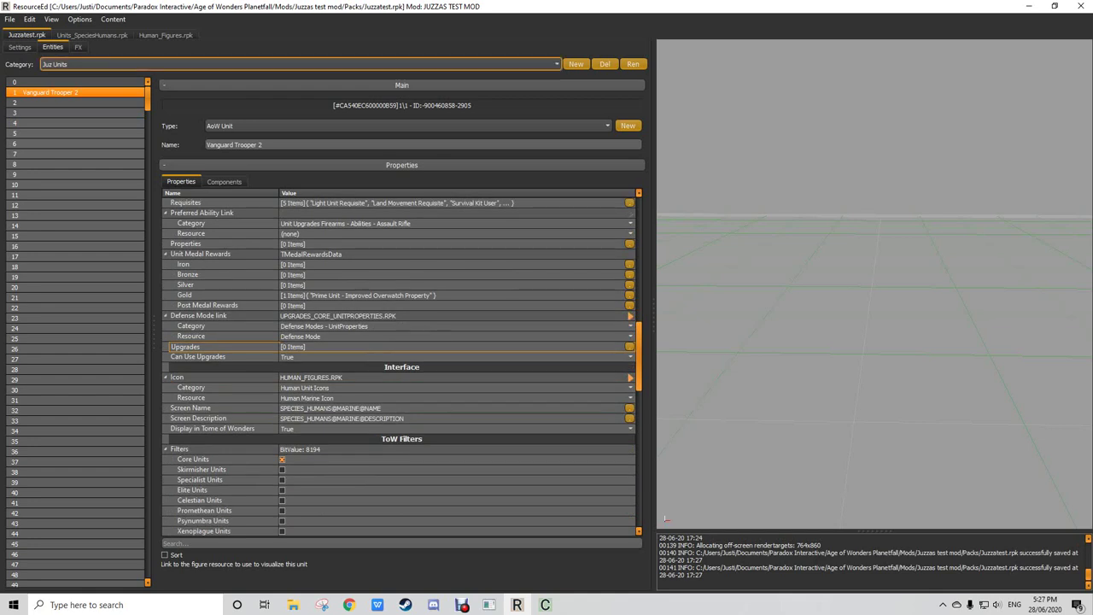
{"action": "scroll", "coordinate": [402, 359], "scroll_direction": "up", "scroll_amount": 6}
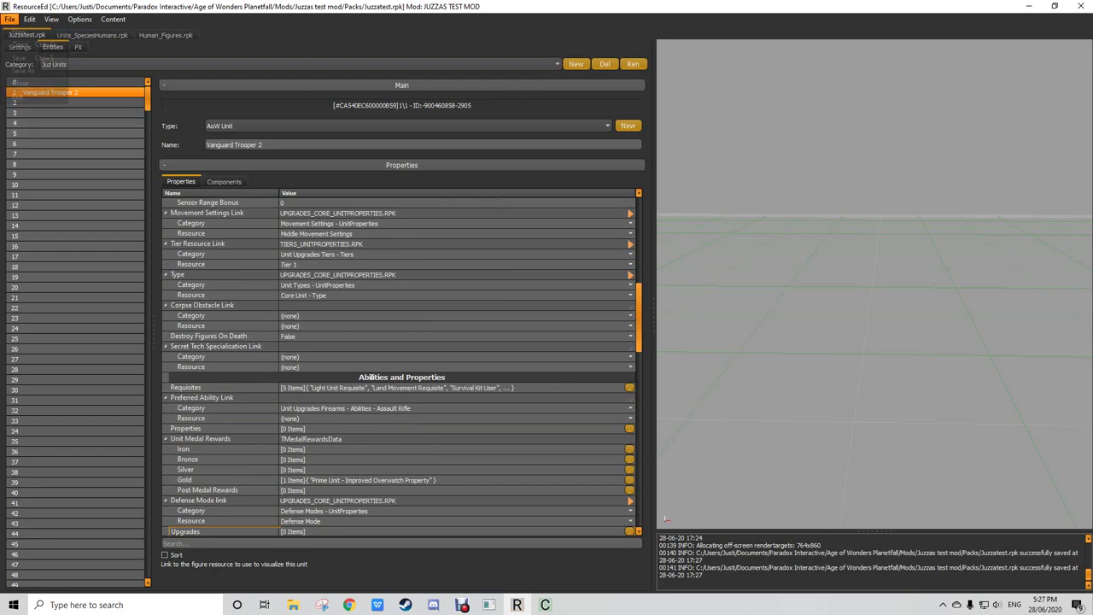
Step: Open the Upgrades_Firearms_UnitProperties.rpk resource pack from the game's UnitProperties folder
{"action": "left_click", "coordinate": [10, 19]}
{"action": "left_click", "coordinate": [26, 44]}
{"action": "scroll", "coordinate": [77, 136], "scroll_direction": "up", "scroll_amount": 2}
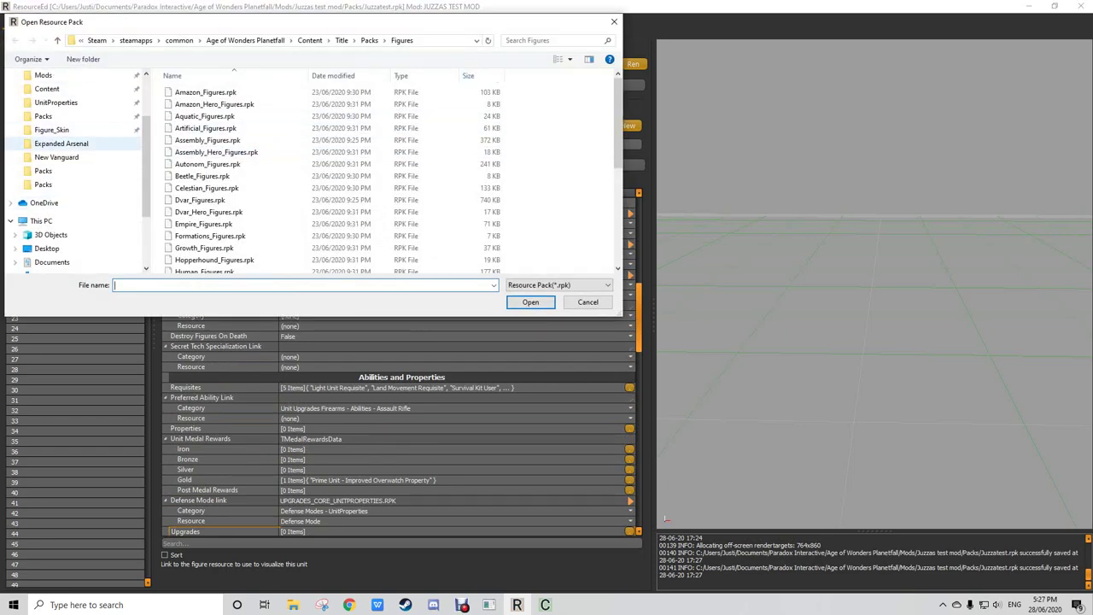
{"action": "left_click", "coordinate": [55, 103]}
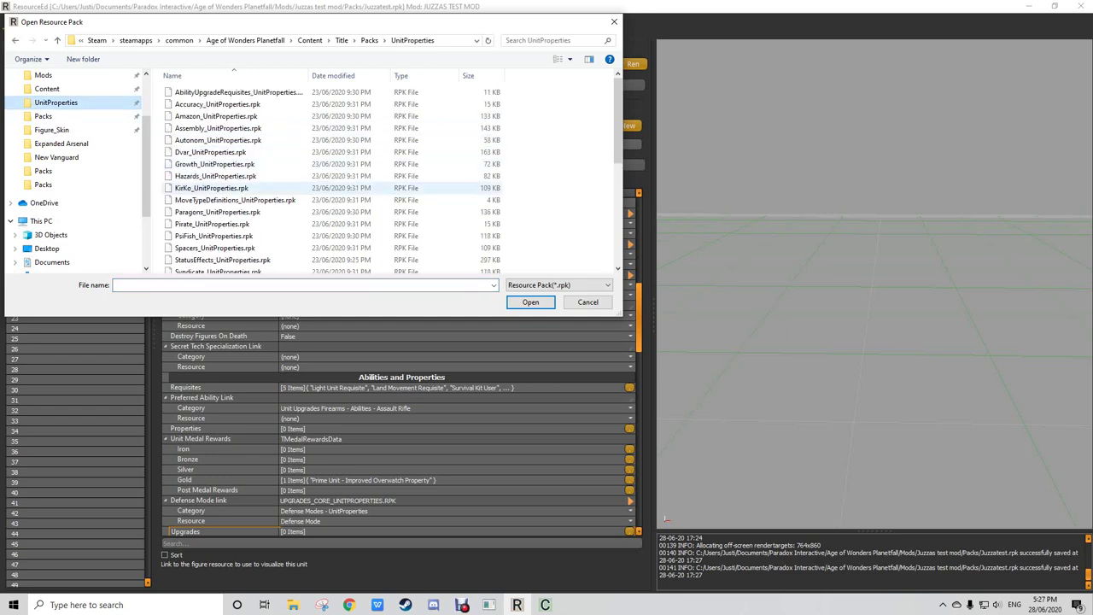
{"action": "left_click", "coordinate": [212, 188]}
{"action": "scroll", "coordinate": [214, 187], "scroll_direction": "down", "scroll_amount": 2}
{"action": "scroll", "coordinate": [214, 188], "scroll_direction": "down", "scroll_amount": 4}
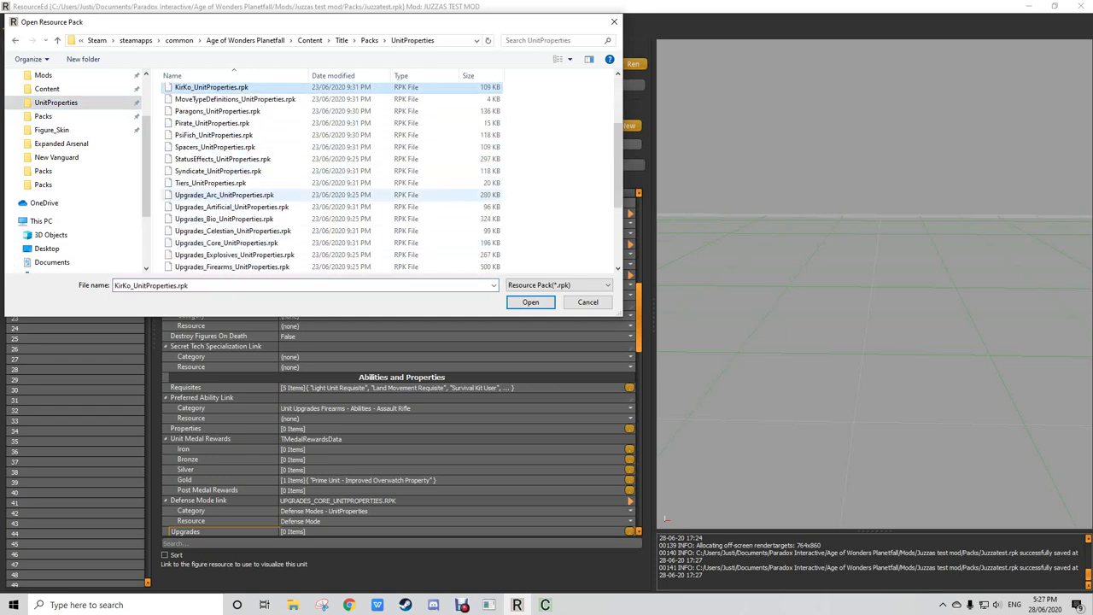
{"action": "double_click", "coordinate": [230, 159]}
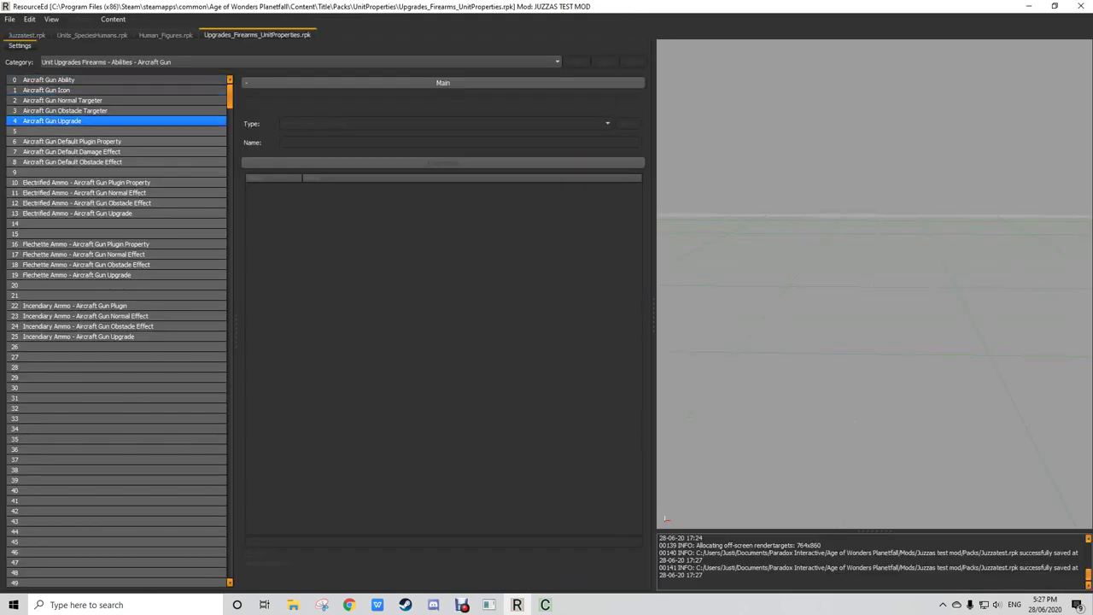
Step: Switch to the Unit Upgrades Firearms - Abilities - Shotgun category and select Shotgun Ability through Incendiary Ammo - Shotgun Upgrade
{"action": "left_click", "coordinate": [128, 61]}
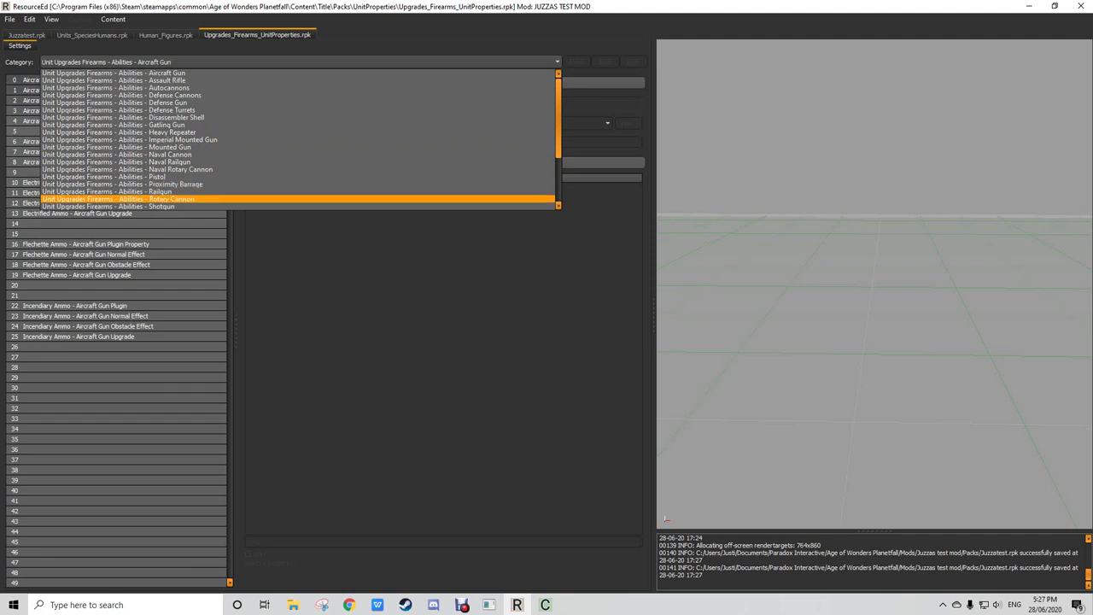
{"action": "left_click", "coordinate": [111, 206]}
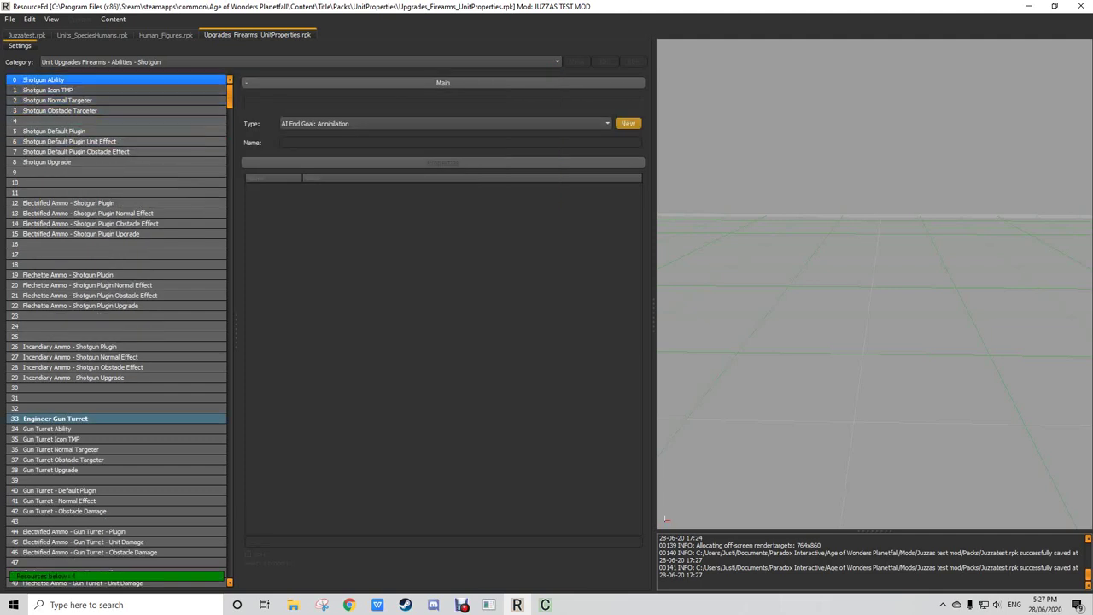
{"action": "left_click", "coordinate": [111, 80]}
{"action": "left_click", "coordinate": [111, 377], "text": "shift"}
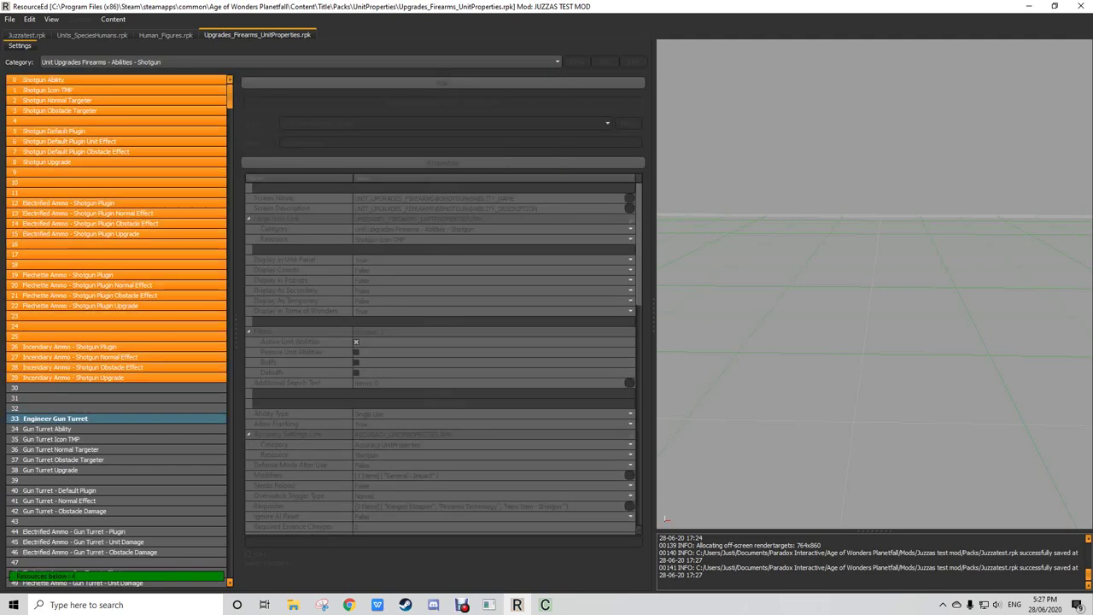
{"action": "scroll", "coordinate": [111, 347], "scroll_direction": "down", "scroll_amount": 4}
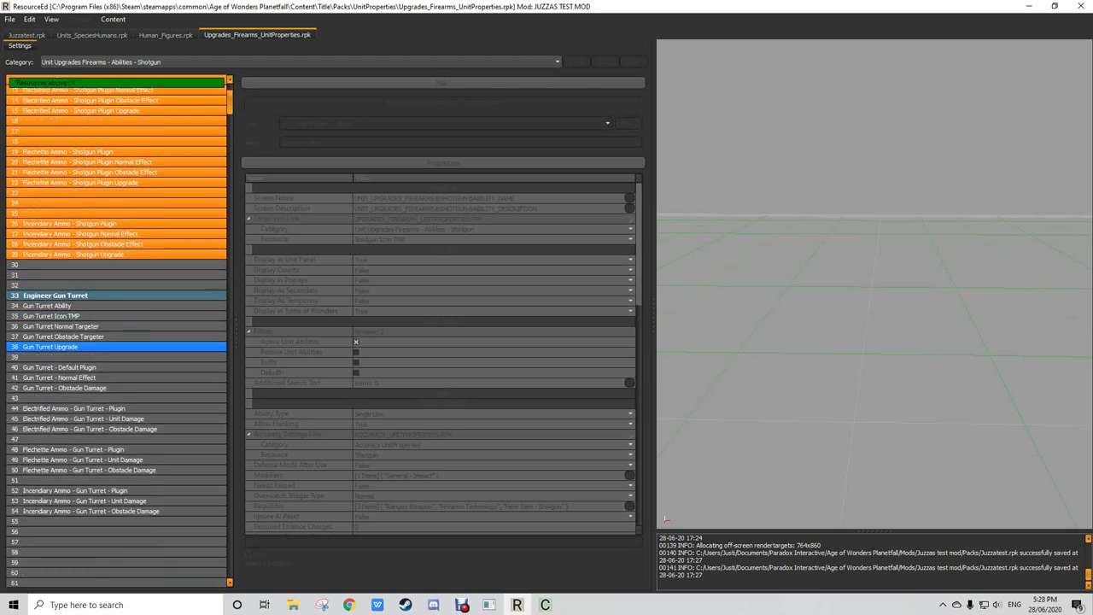
{"action": "scroll", "coordinate": [111, 347], "scroll_direction": "up", "scroll_amount": 4}
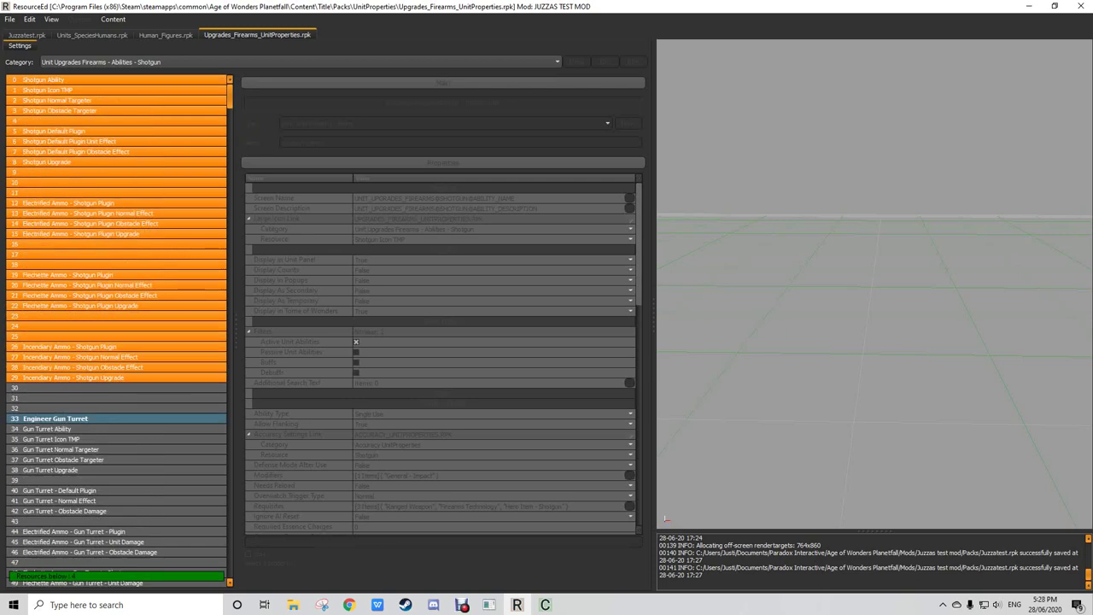
Step: Copy the selected shotgun resources and paste them into the Juz Abilities category of Juzzatest.rpk
{"action": "key", "text": "ctrl+c"}
{"action": "left_click", "coordinate": [26, 35]}
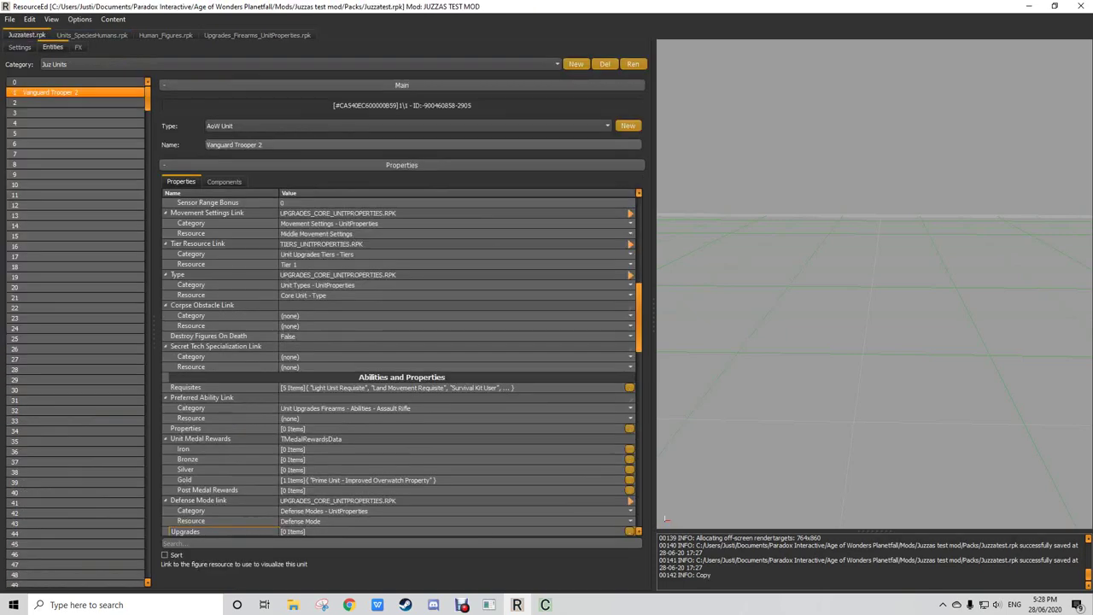
{"action": "left_click", "coordinate": [20, 47]}
{"action": "left_click", "coordinate": [69, 64]}
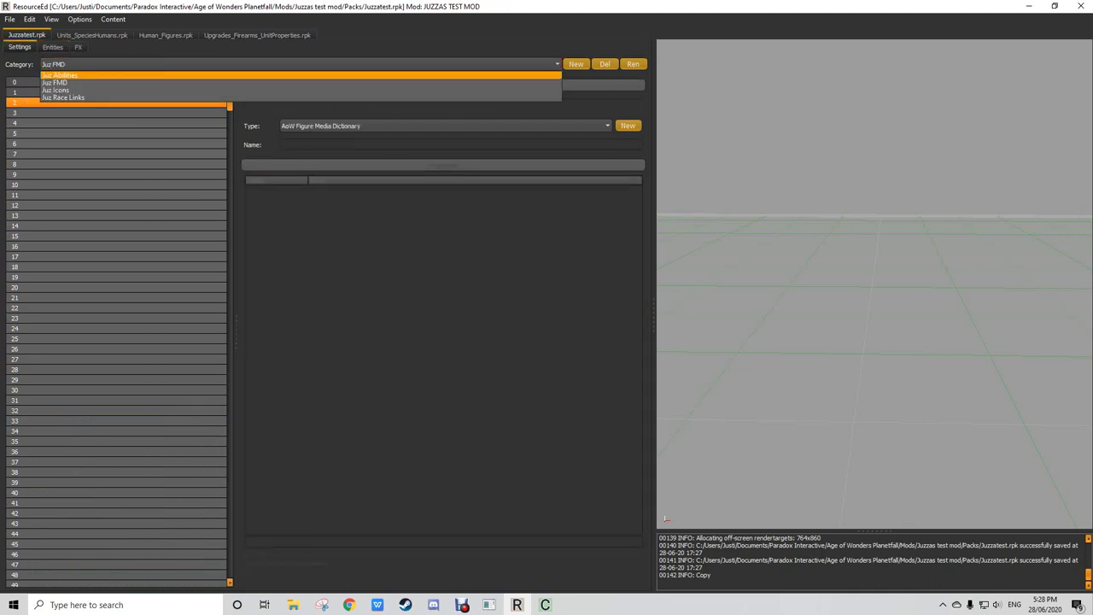
{"action": "left_click", "coordinate": [69, 74]}
{"action": "left_click", "coordinate": [68, 82]}
{"action": "key", "text": "ctrl+v"}
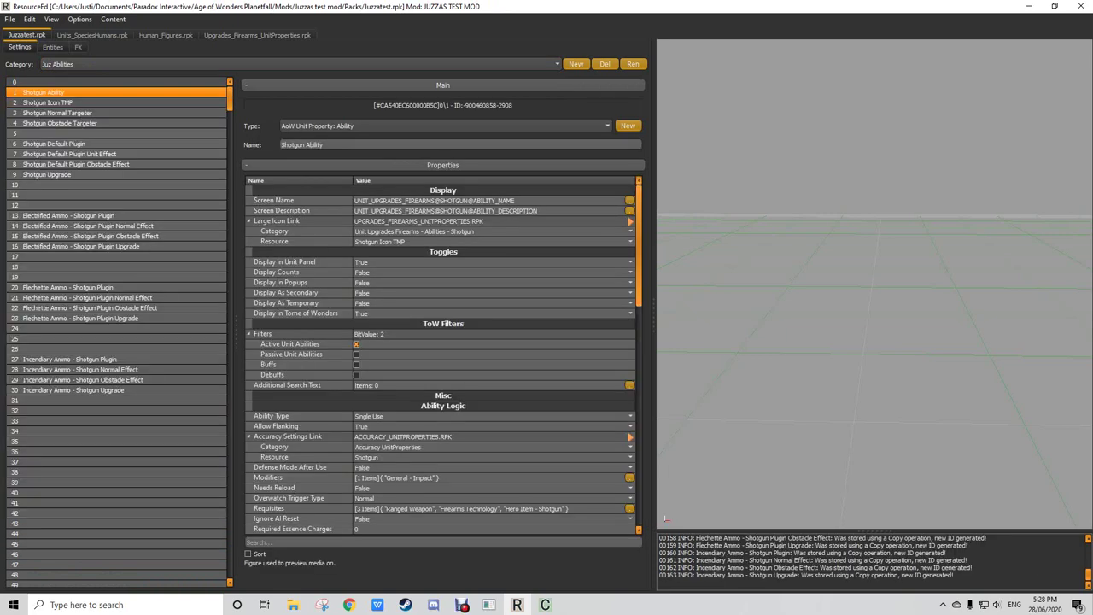
Step: Prefix "New" to the names of Shotgun Ability, Shotgun Icon TMP, Shotgun Normal Targeter and Shotgun Obstacle Targeter, and save the resource pack
{"action": "type", "text": "New"}
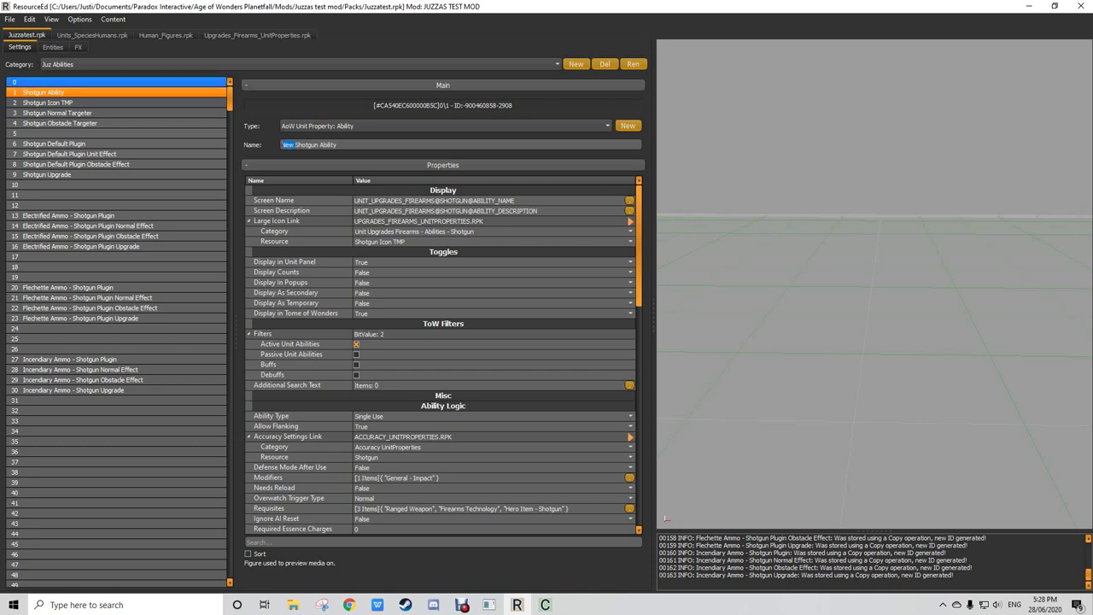
{"action": "left_click", "coordinate": [51, 103]}
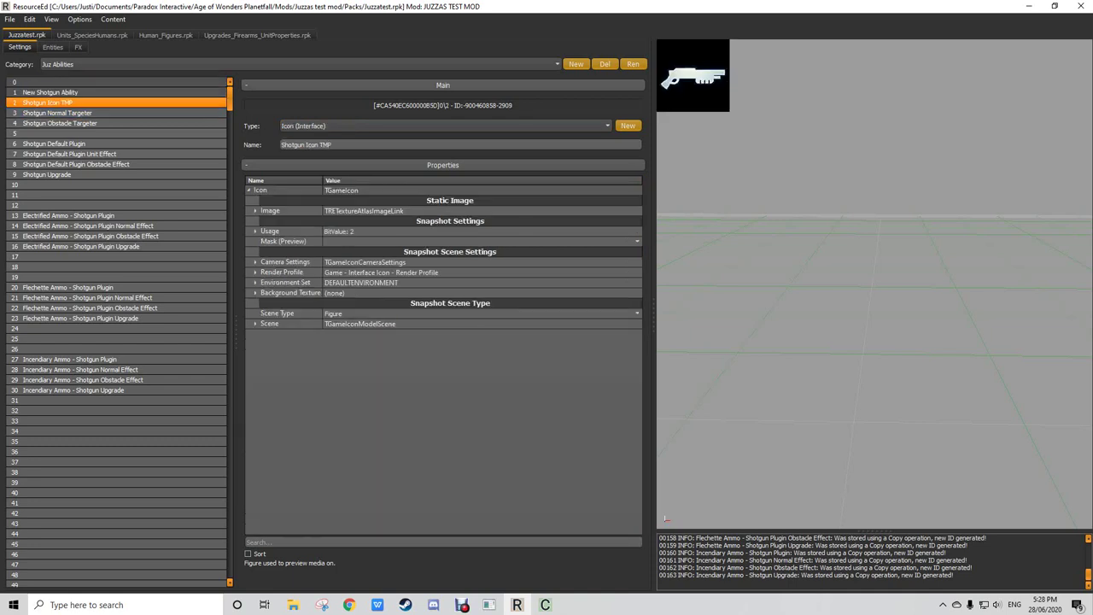
{"action": "key", "text": "ctrl+v"}
{"action": "left_click", "coordinate": [57, 113]}
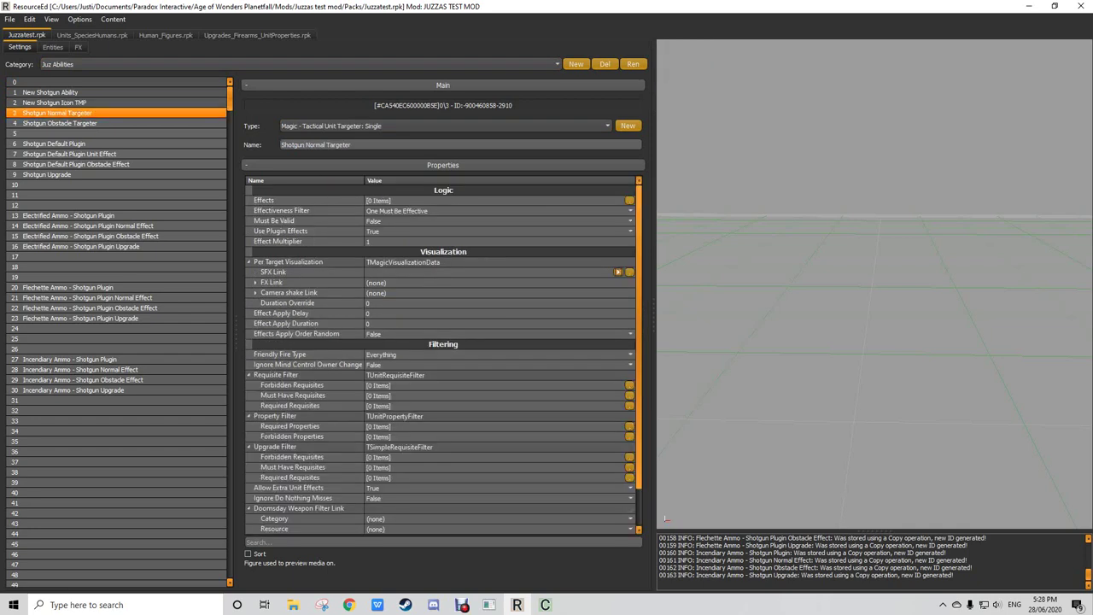
{"action": "key", "text": "ctrl+v"}
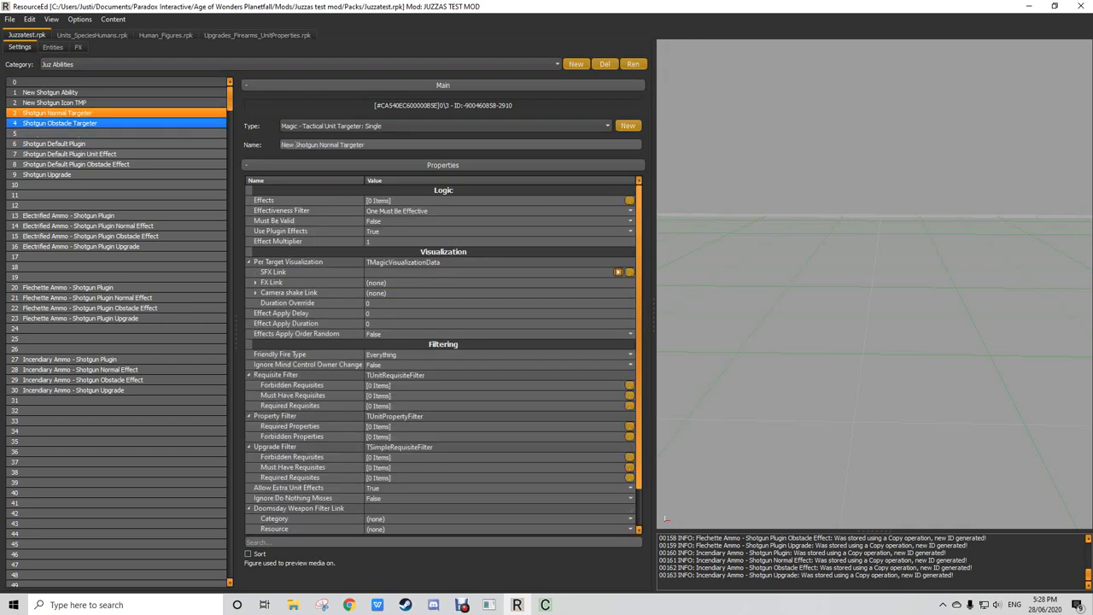
{"action": "left_click", "coordinate": [60, 123]}
{"action": "key", "text": "ctrl+v"}
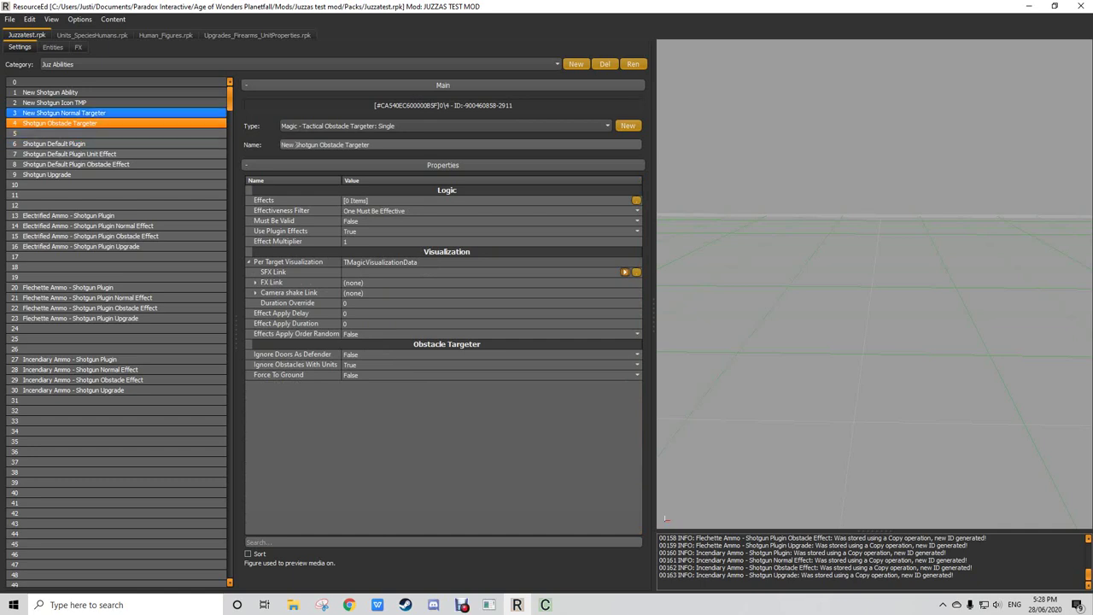
{"action": "left_click", "coordinate": [64, 113]}
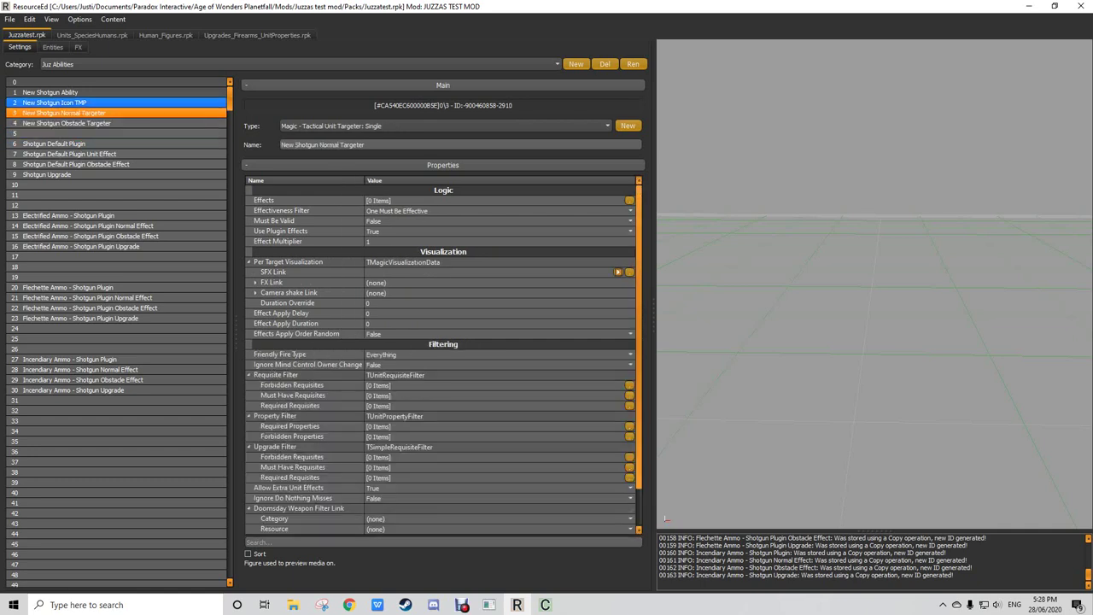
{"action": "left_click", "coordinate": [52, 47]}
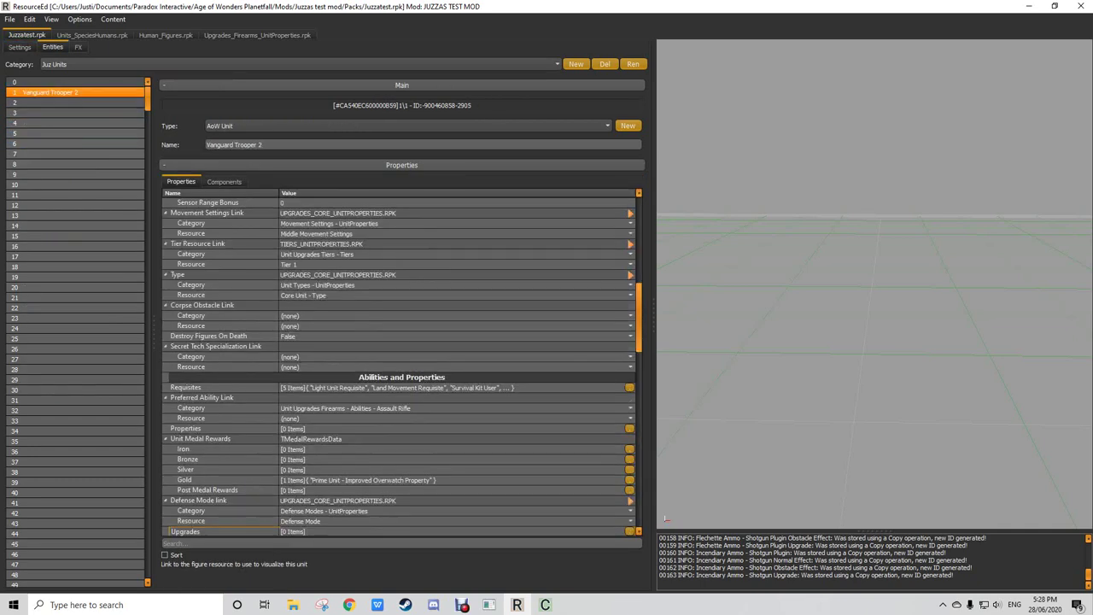
{"action": "key", "text": "ctrl+s"}
Step: Search the resources available for Vanguard Trooper 2's Properties list for "Shotgun" and look through the matches
{"action": "scroll", "coordinate": [401, 367], "scroll_direction": "down", "scroll_amount": 4}
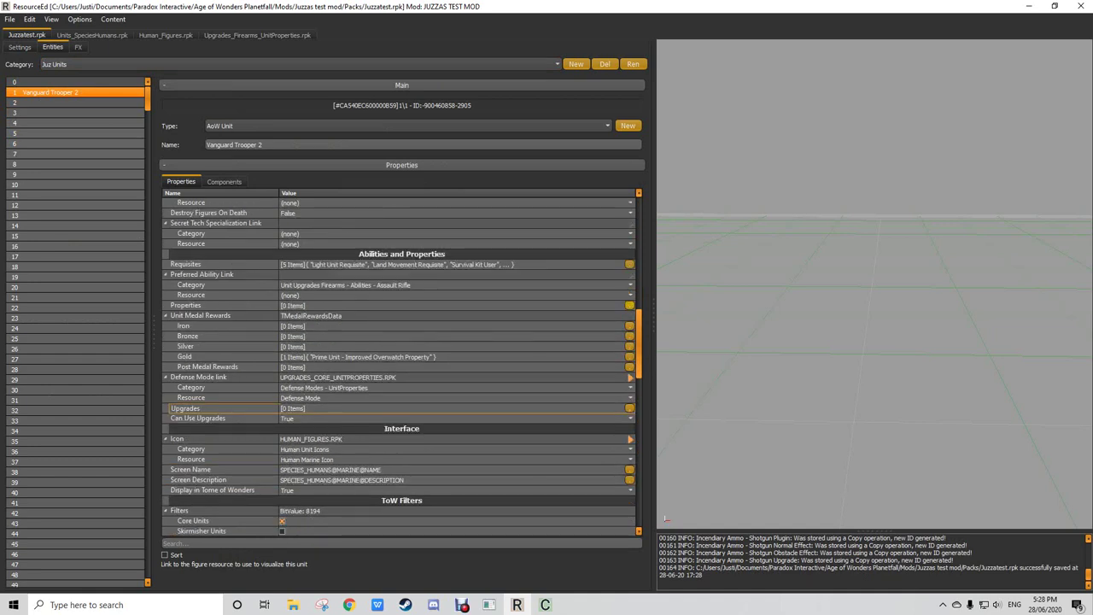
{"action": "left_click", "coordinate": [630, 305]}
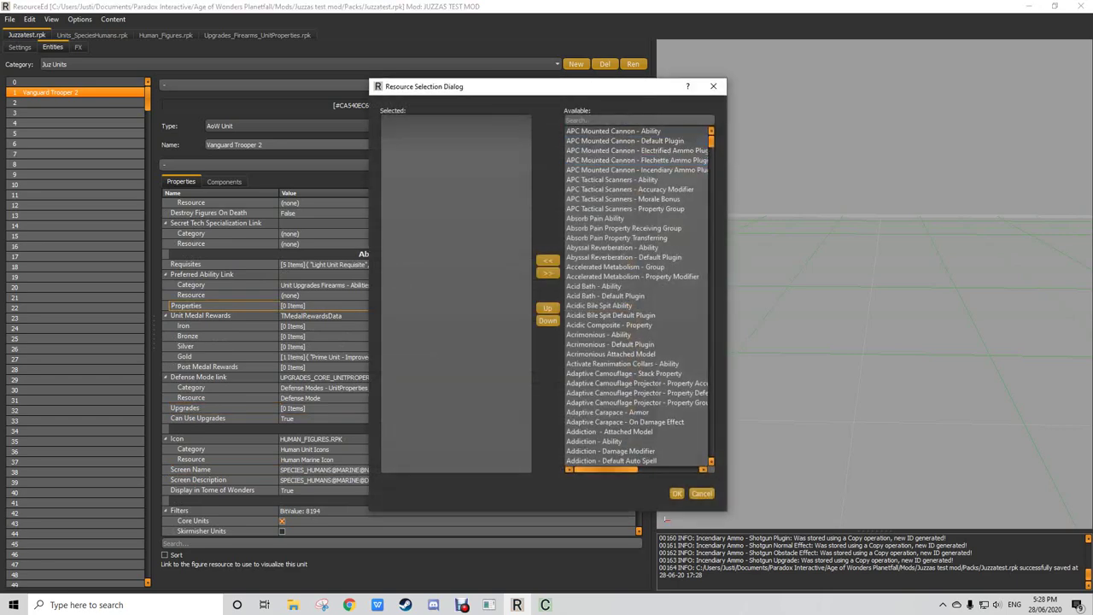
{"action": "type", "text": "Shotgun"}
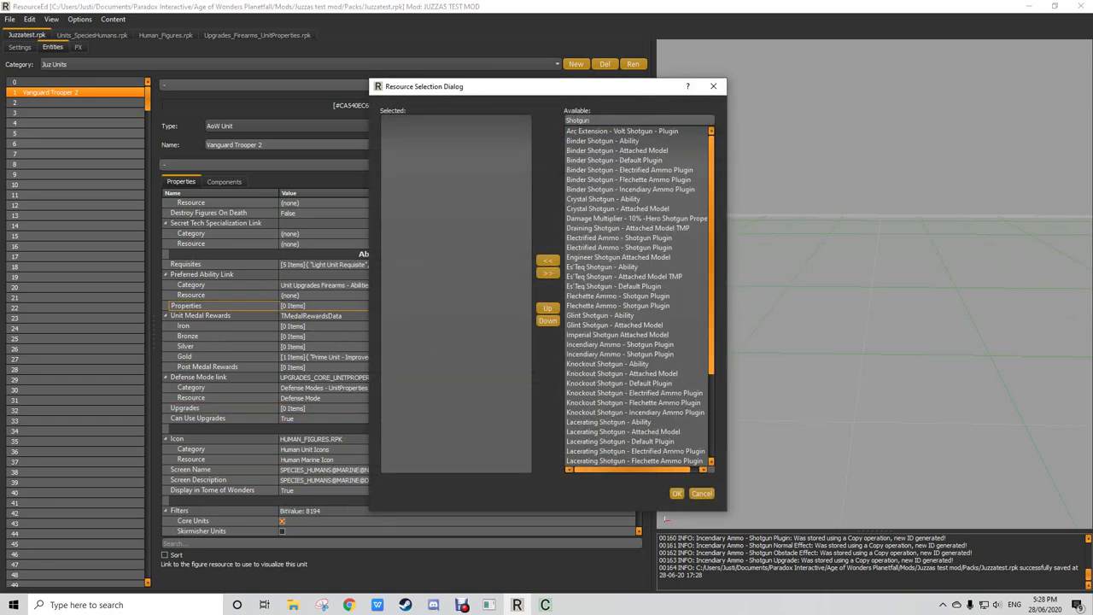
{"action": "key", "text": "Down"}
{"action": "key", "text": "Down"}
{"action": "key", "text": "Down"}
{"action": "key", "text": "Down"}
{"action": "key", "text": "Down"}
{"action": "key", "text": "Down"}
{"action": "key", "text": "Down"}
{"action": "key", "text": "Down"}
{"action": "key", "text": "Down"}
{"action": "key", "text": "Down"}
{"action": "key", "text": "Down"}
{"action": "key", "text": "Down"}
{"action": "key", "text": "Down"}
{"action": "key", "text": "Down"}
{"action": "key", "text": "Down"}
{"action": "key", "text": "Down"}
{"action": "key", "text": "Down"}
{"action": "key", "text": "Down"}
{"action": "key", "text": "Down"}
{"action": "key", "text": "Down"}
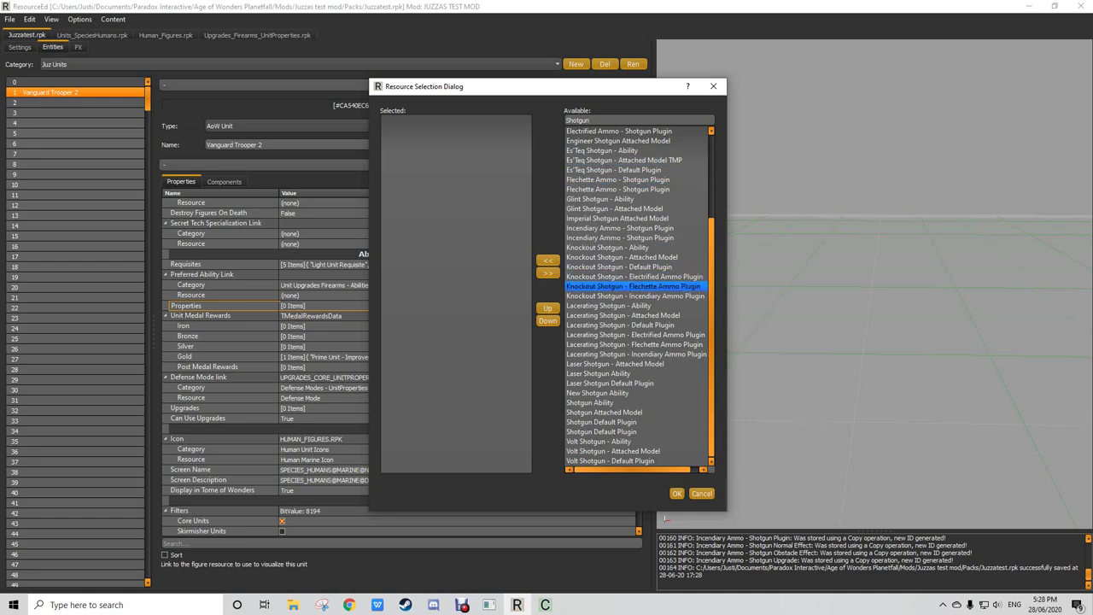
{"action": "key", "text": "Down"}
{"action": "key", "text": "Down"}
{"action": "key", "text": "Down"}
{"action": "key", "text": "Down"}
{"action": "key", "text": "Down"}
{"action": "key", "text": "Down"}
{"action": "key", "text": "Down"}
{"action": "key", "text": "Down"}
{"action": "key", "text": "Down"}
{"action": "key", "text": "Up"}
{"action": "key", "text": "Up"}
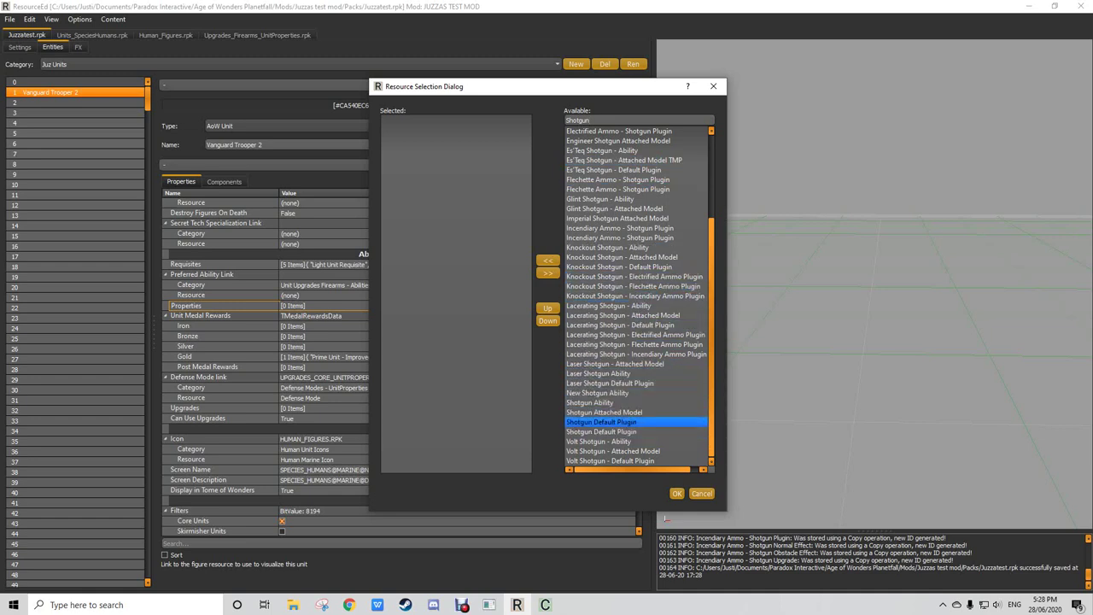
{"action": "key", "text": "Up"}
{"action": "key", "text": "Up"}
{"action": "key", "text": "BackSpace"}
{"action": "key", "text": "Up"}
{"action": "key", "text": "Up"}
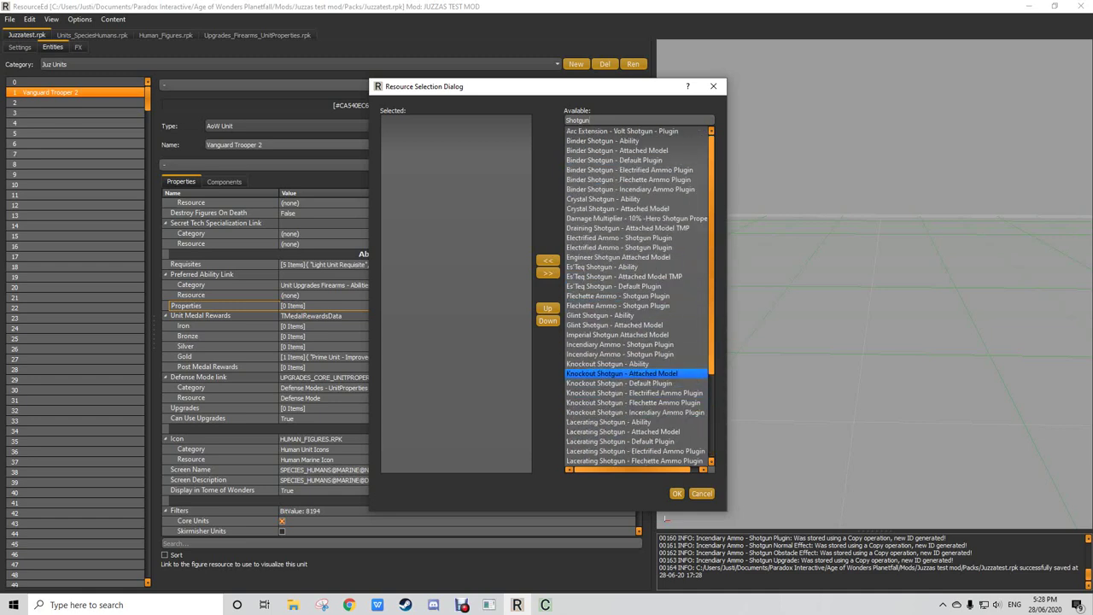
Step: Search the available unit properties for "New" to check for the renamed shotgun ability, and close the selection without adding anything
{"action": "key", "text": "BackSpace"}
{"action": "key", "text": "BackSpace"}
{"action": "key", "text": "BackSpace"}
{"action": "key", "text": "BackSpace"}
{"action": "key", "text": "BackSpace"}
{"action": "key", "text": "BackSpace"}
{"action": "type", "text": "New"}
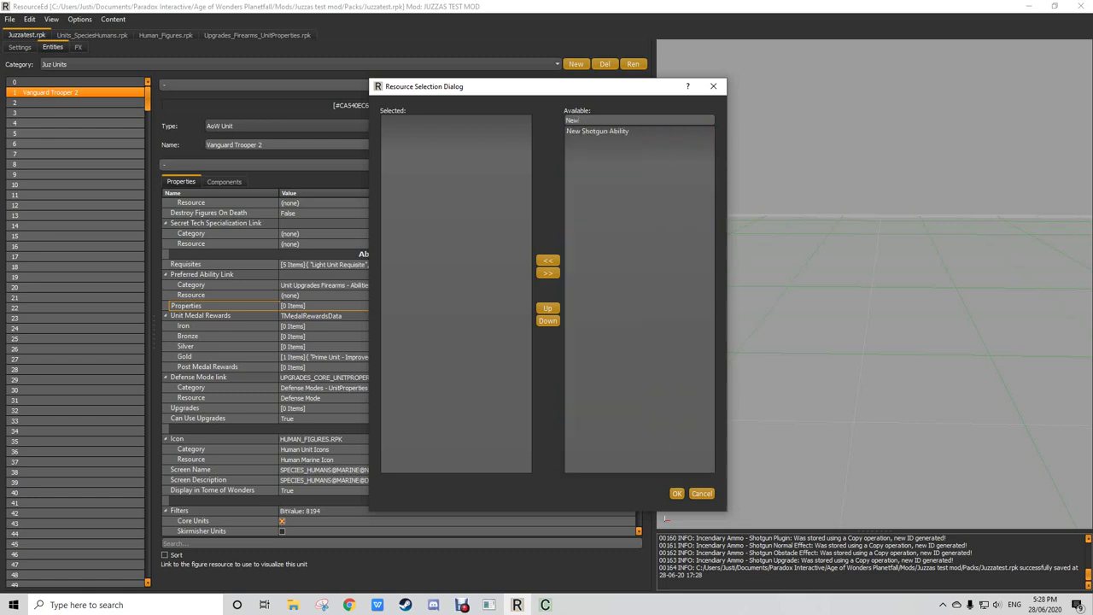
{"action": "key", "text": "Down"}
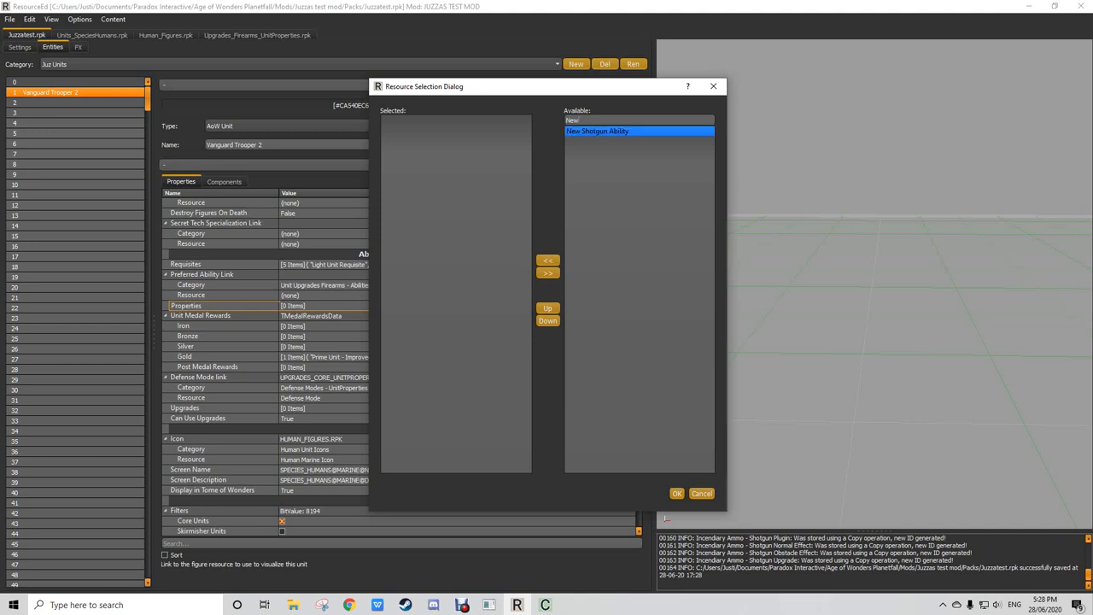
{"action": "key", "text": "Down"}
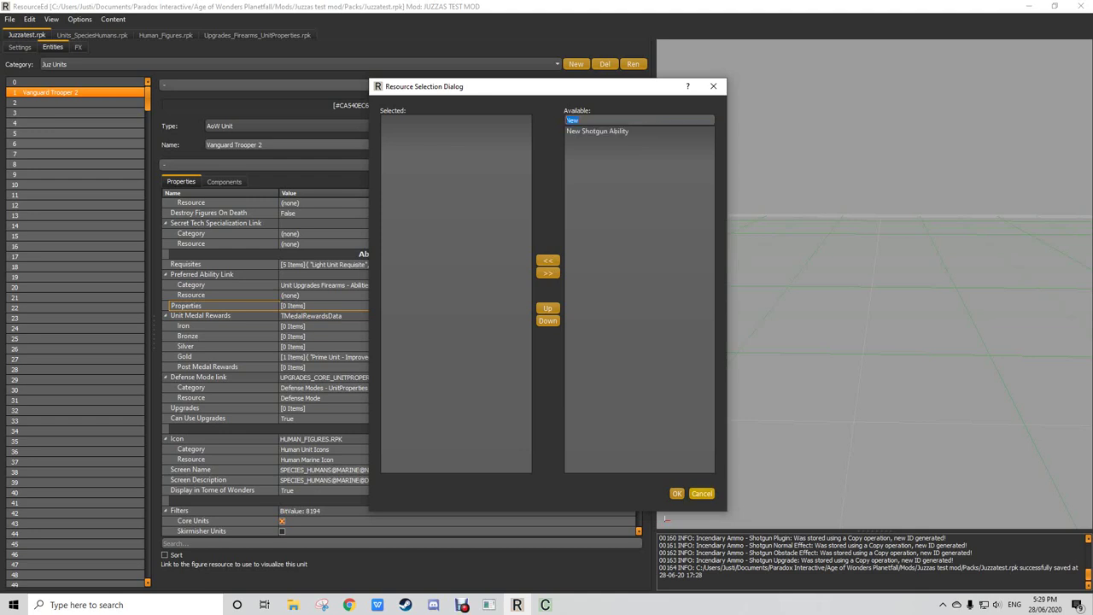
{"action": "left_click", "coordinate": [701, 494]}
Step: Prefix "New" to the names of Shotgun Default Plugin, its Unit Effect and Obstacle Effect, and Shotgun Upgrade in Juz Abilities
{"action": "left_click", "coordinate": [19, 47]}
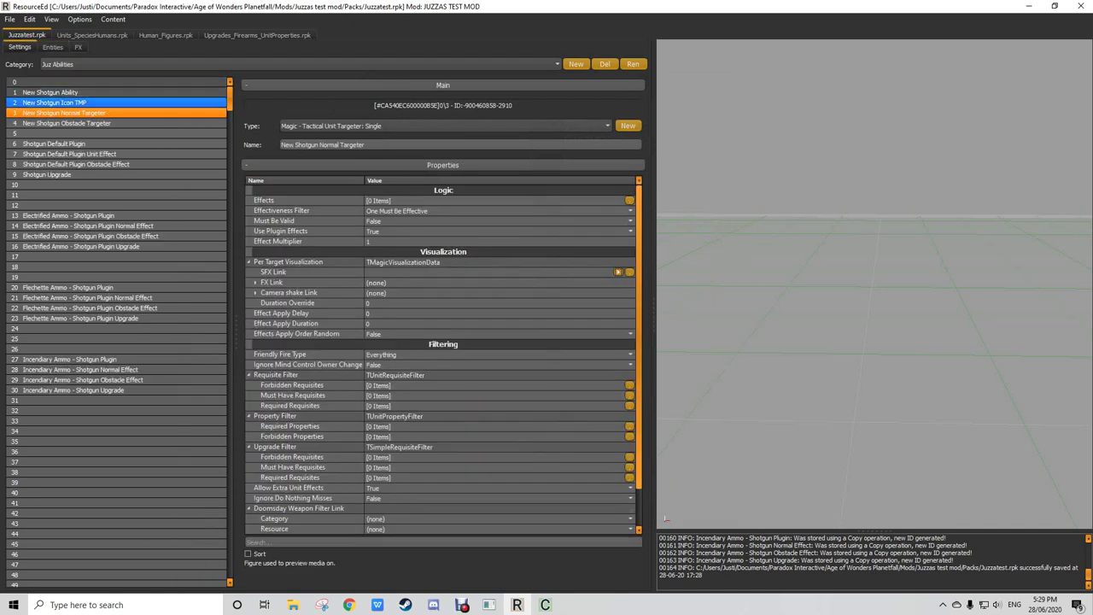
{"action": "left_click", "coordinate": [53, 143]}
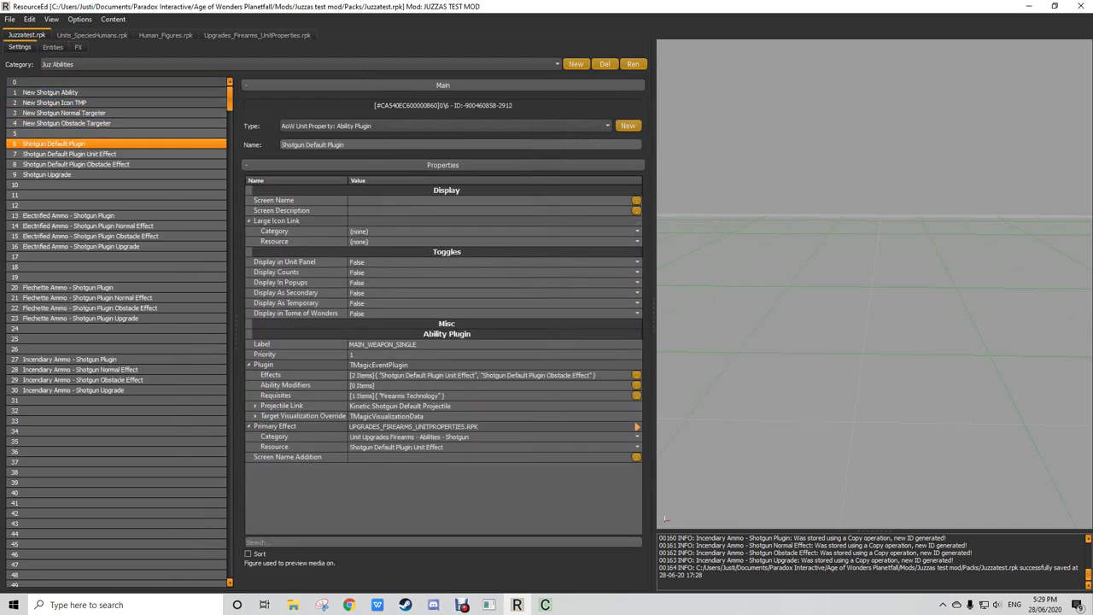
{"action": "left_click", "coordinate": [282, 144]}
{"action": "type", "text": "New"}
{"action": "left_click", "coordinate": [69, 154]}
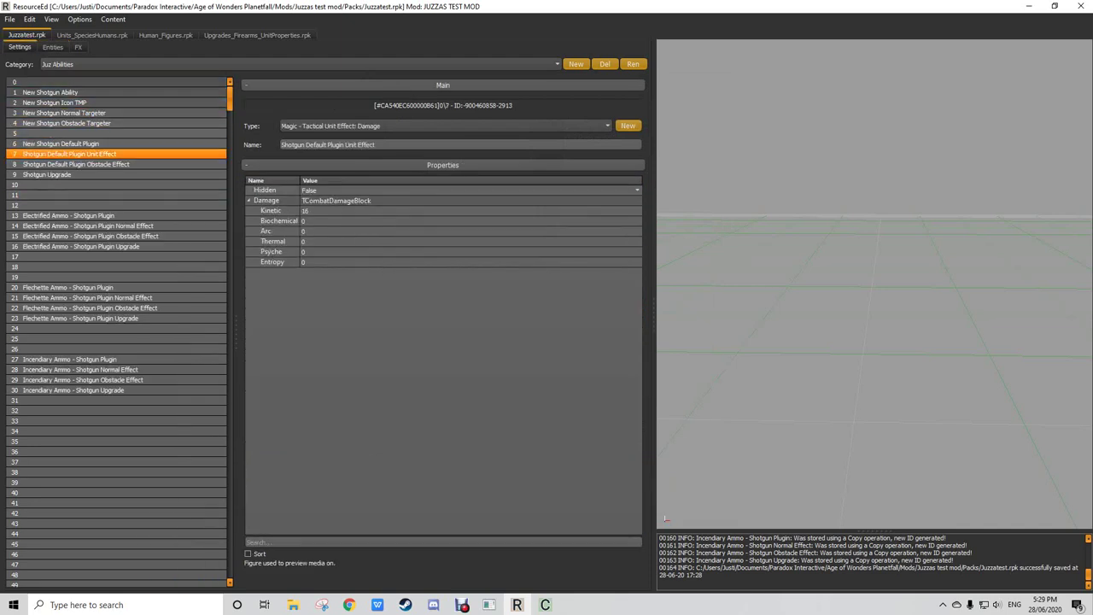
{"action": "left_click", "coordinate": [72, 164]}
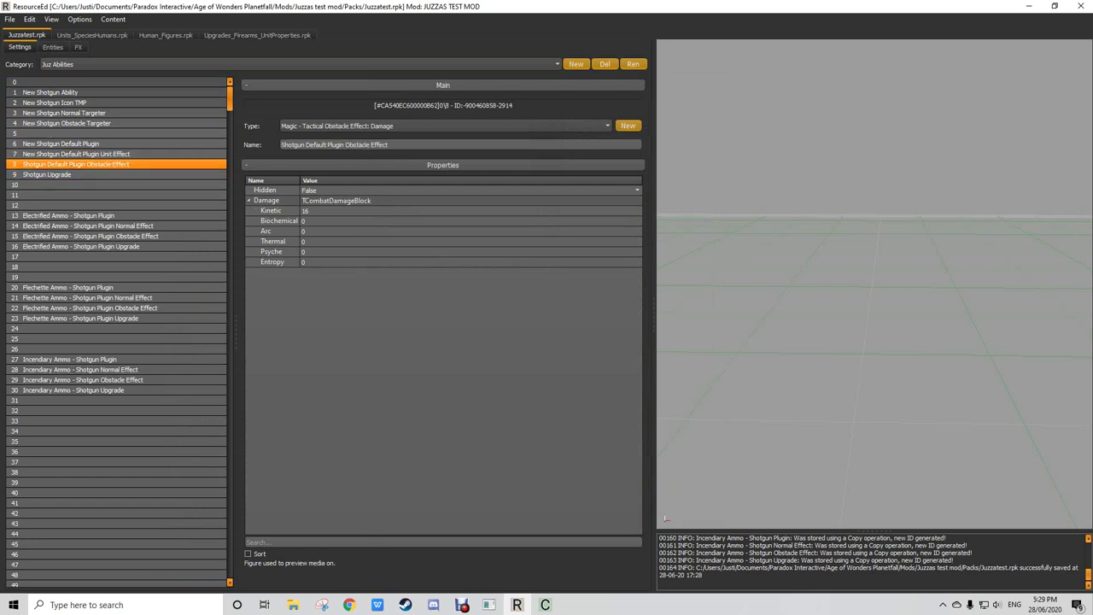
{"action": "type", "text": "New"}
{"action": "left_click", "coordinate": [47, 174]}
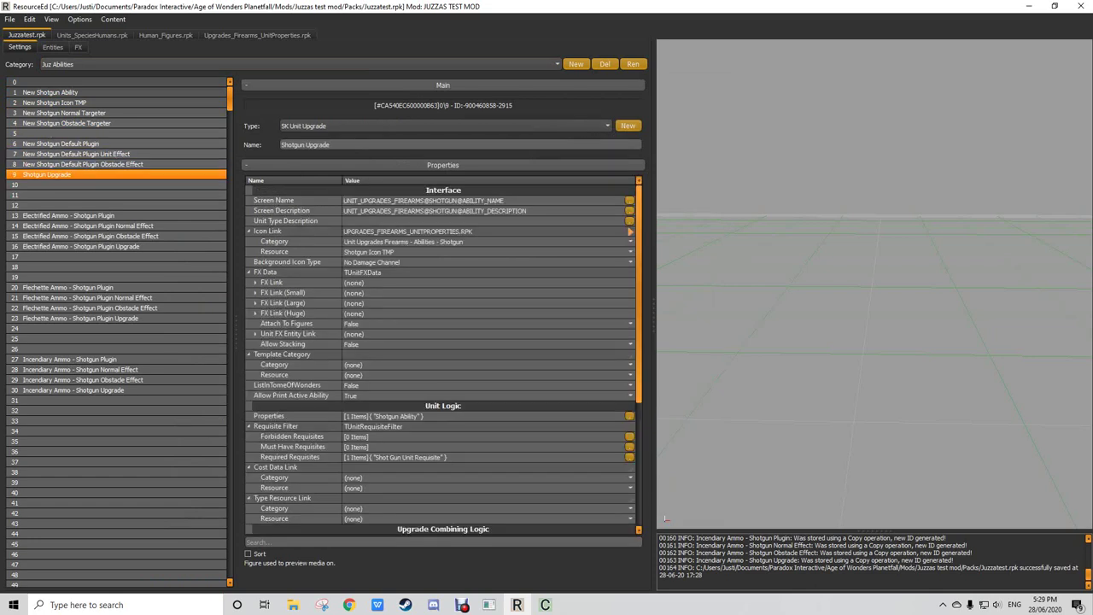
{"action": "type", "text": "New"}
Step: Prefix "New" to the names of the Electrified Ammo Shotgun Plugin, its Normal Effect, Obstacle Effect and Upgrade
{"action": "left_click", "coordinate": [69, 216]}
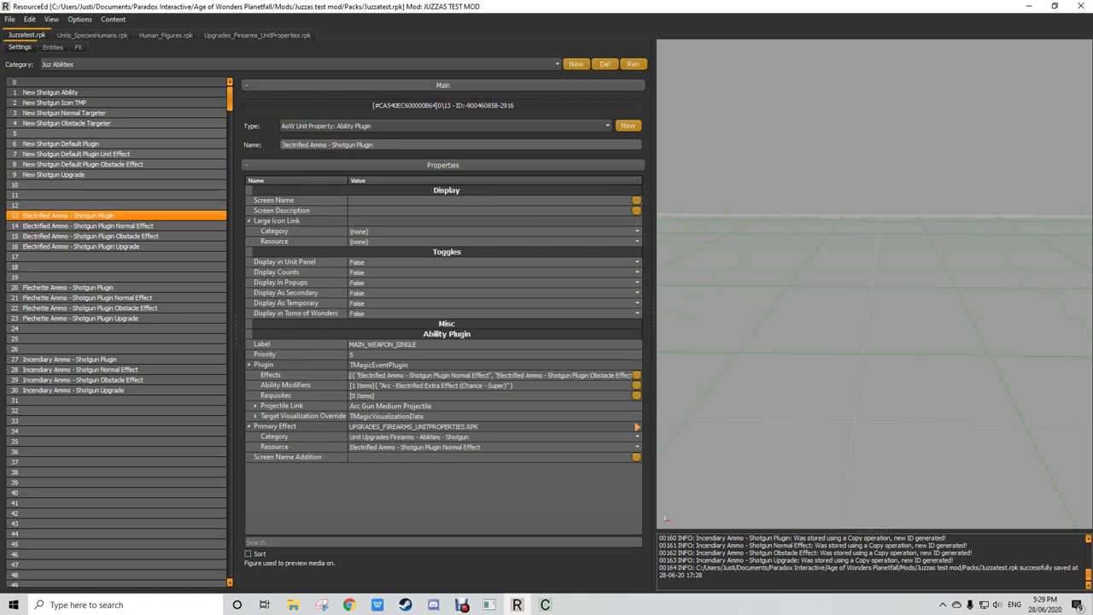
{"action": "type", "text": "New"}
{"action": "left_click", "coordinate": [73, 225]}
{"action": "type", "text": "New"}
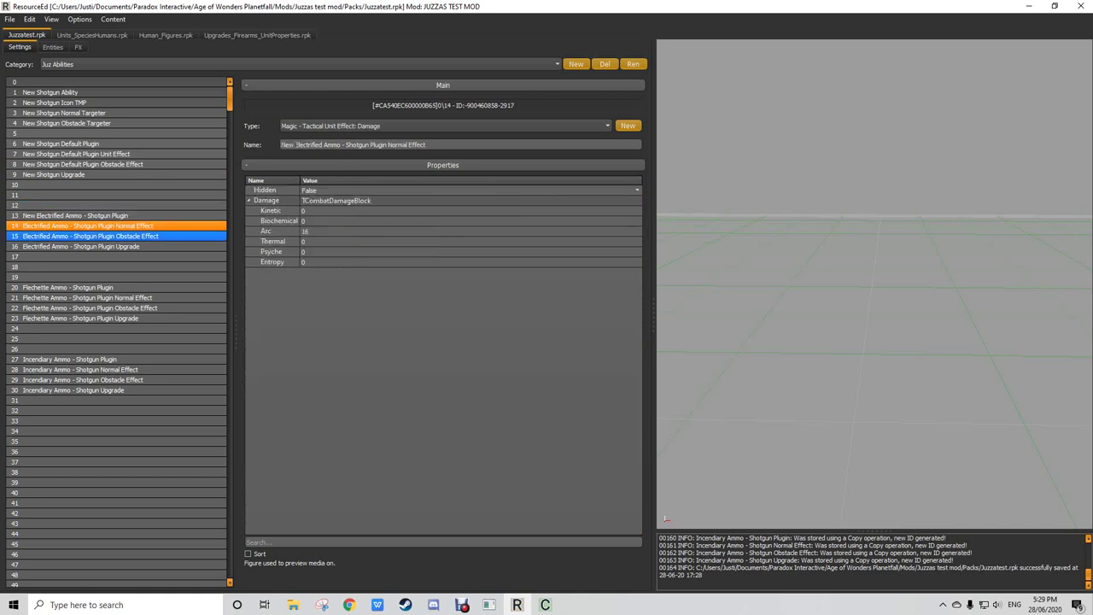
{"action": "left_click", "coordinate": [73, 236]}
{"action": "type", "text": "New"}
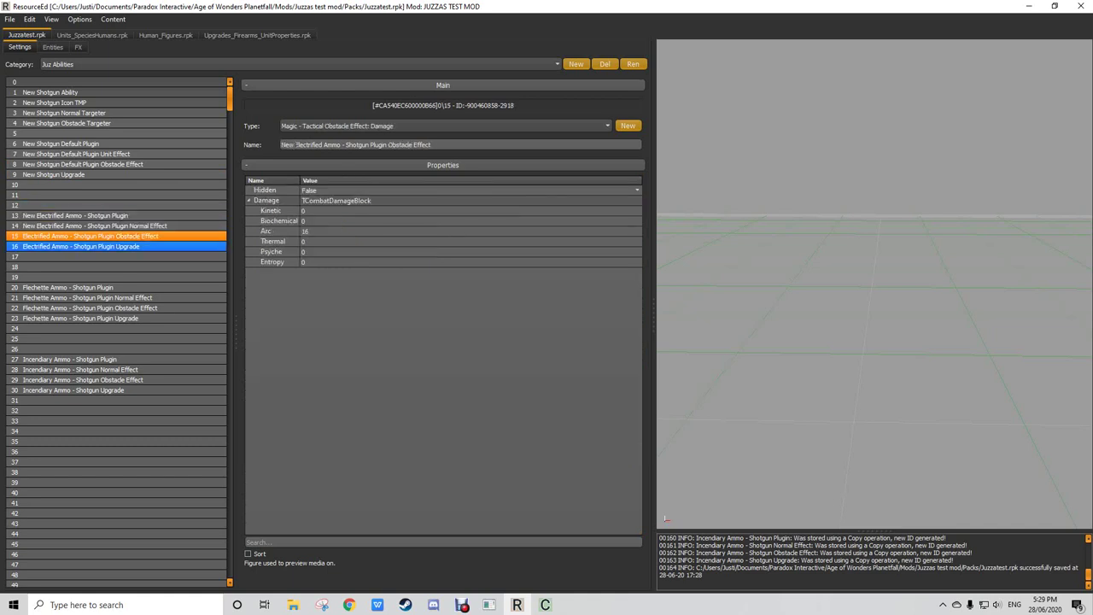
{"action": "left_click", "coordinate": [73, 246]}
{"action": "type", "text": "New"}
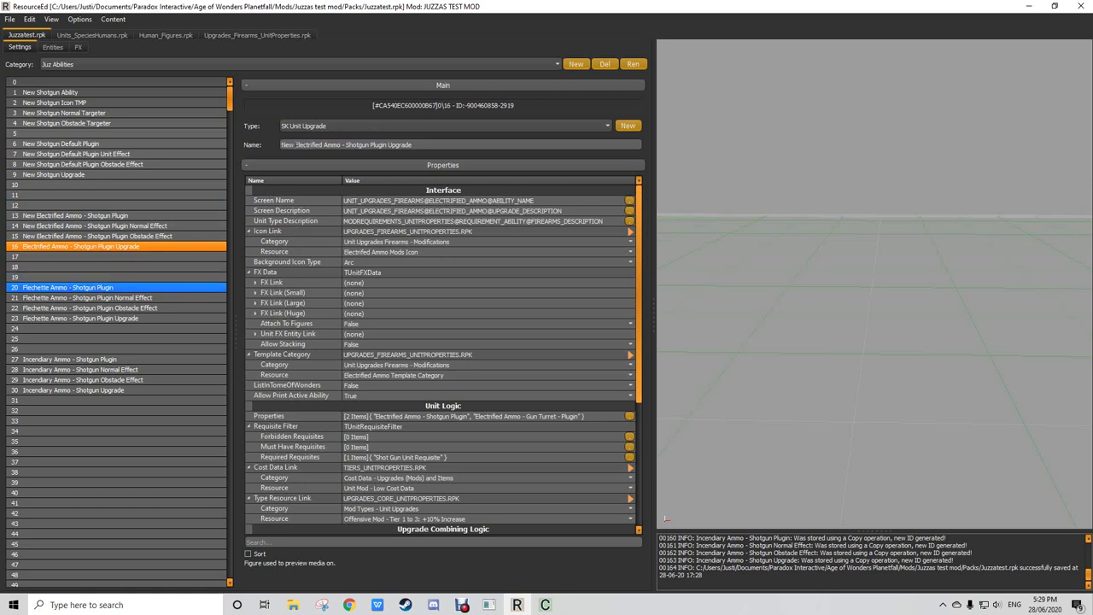
Step: Prefix "New" to the names of the Flechette Ammo Shotgun Plugin, its Normal Effect, Obstacle Effect and Upgrade
{"action": "left_click", "coordinate": [73, 287]}
{"action": "type", "text": "New"}
{"action": "left_click", "coordinate": [72, 297]}
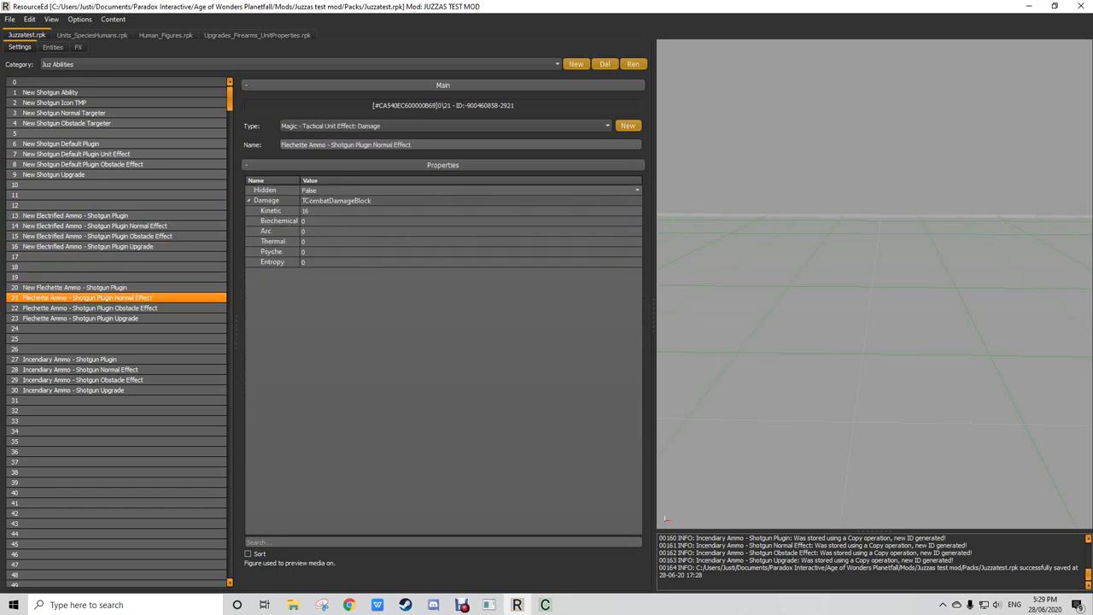
{"action": "type", "text": "New"}
{"action": "left_click", "coordinate": [73, 307]}
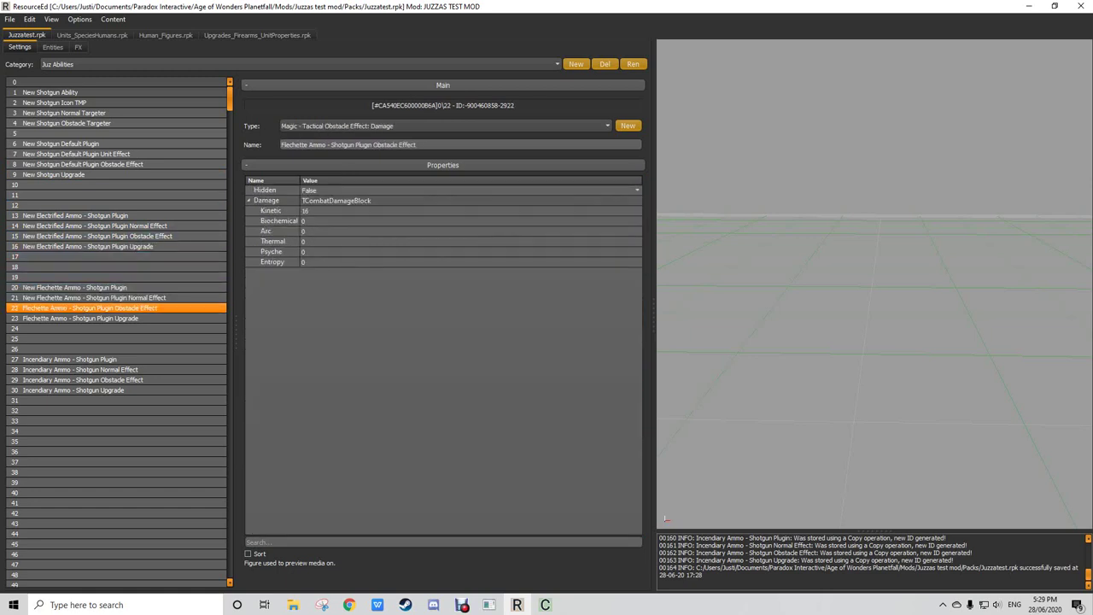
{"action": "type", "text": "New"}
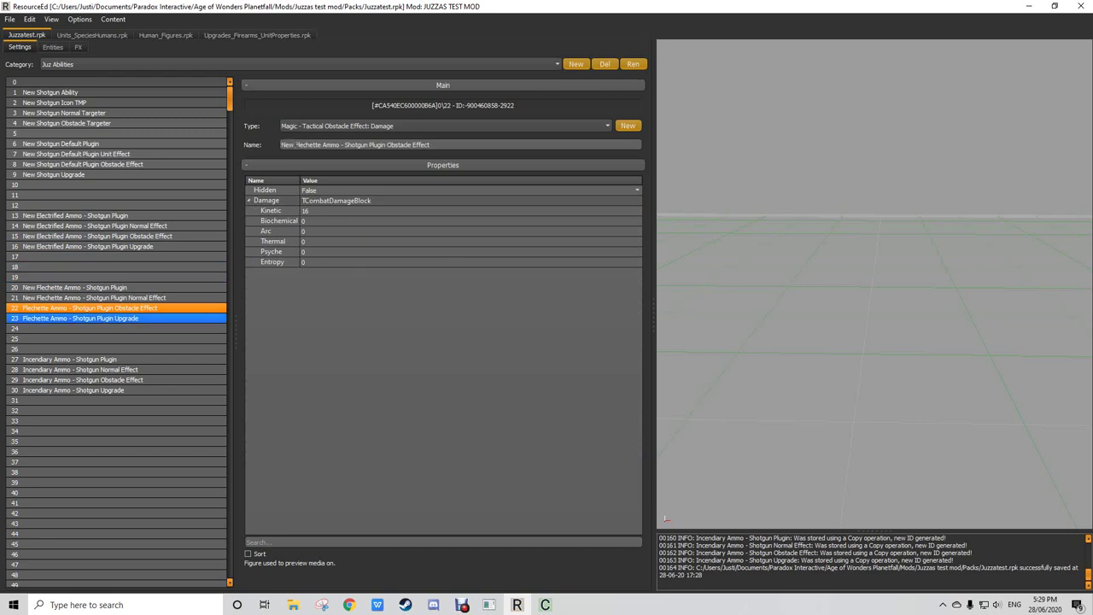
{"action": "left_click", "coordinate": [72, 318]}
{"action": "type", "text": "New"}
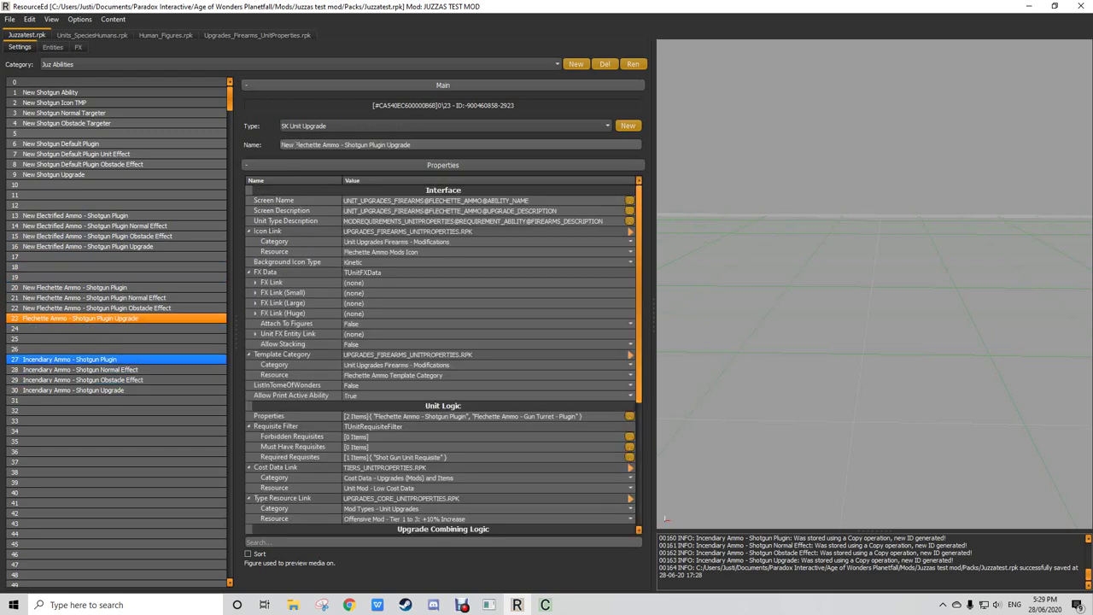
Step: Prefix "New" to the names of the Incendiary Ammo Shotgun Plugin, its Normal Effect, Obstacle Effect and Upgrade, and save the pack
{"action": "left_click", "coordinate": [72, 358]}
{"action": "type", "text": "New"}
{"action": "left_click", "coordinate": [80, 370]}
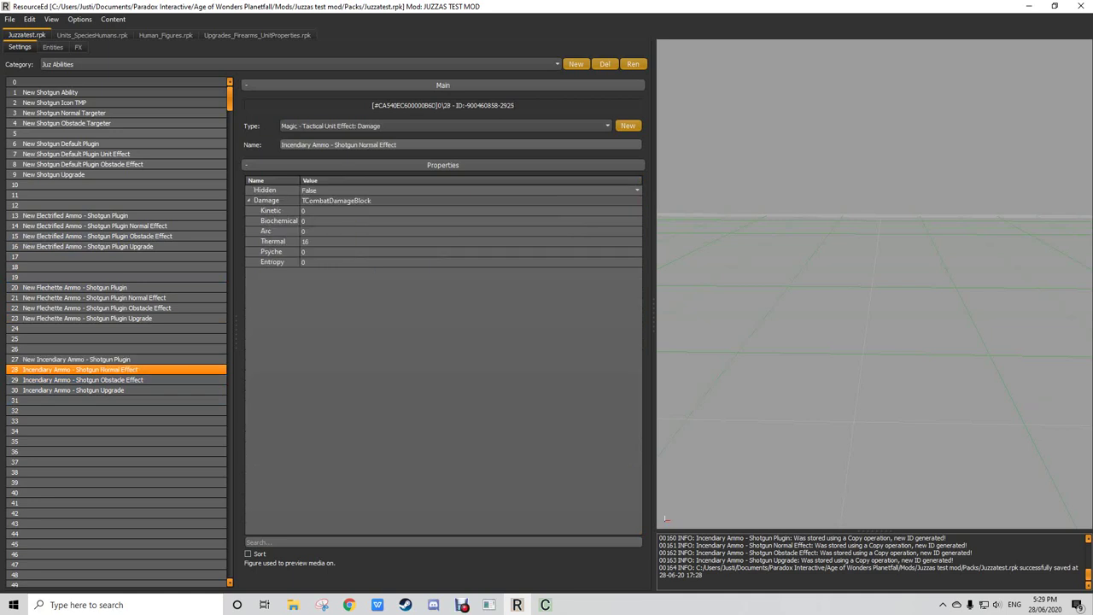
{"action": "type", "text": "New"}
{"action": "left_click", "coordinate": [80, 380]}
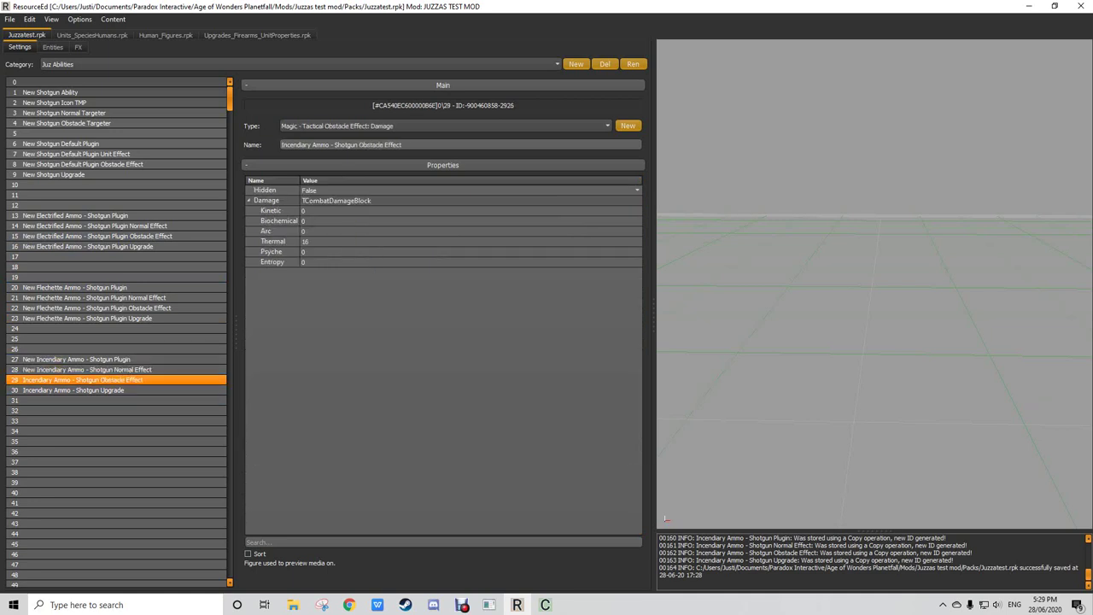
{"action": "type", "text": "New"}
{"action": "left_click", "coordinate": [81, 390]}
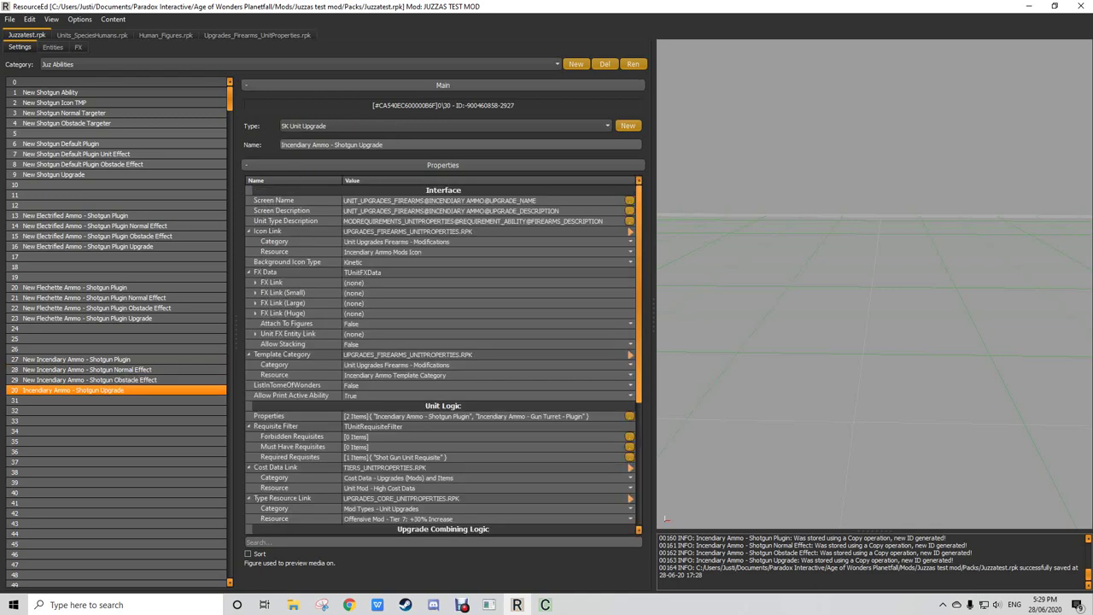
{"action": "type", "text": "New"}
{"action": "left_click", "coordinate": [80, 411]}
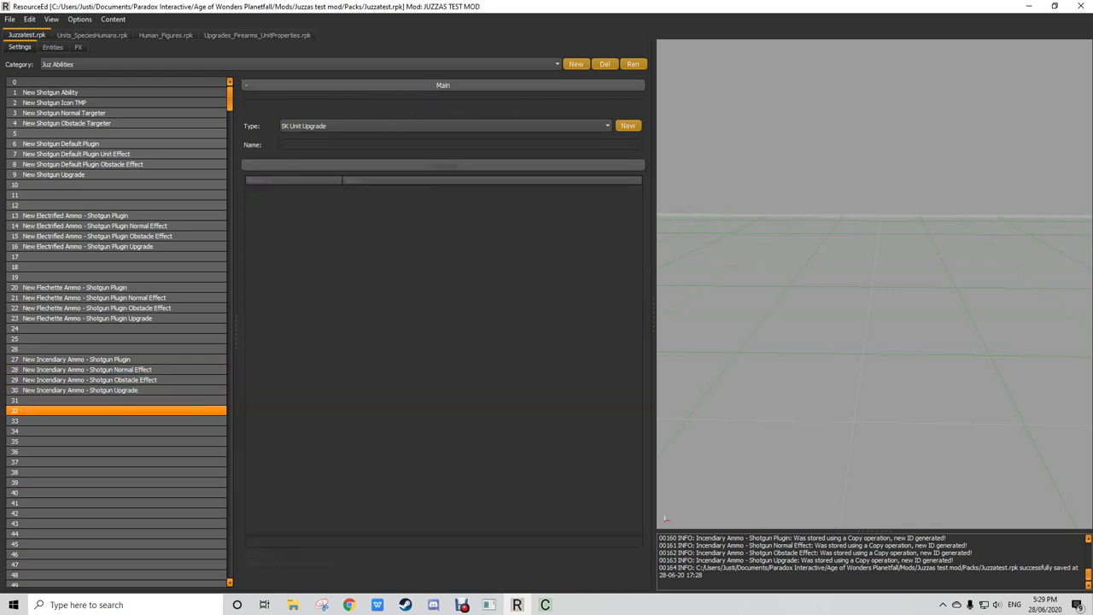
{"action": "key", "text": "ctrl+s"}
Step: Show the Unit Upgrades Firearms - Modifications category of Upgrades_Firearms_UnitProperties.rpk
{"action": "left_click", "coordinate": [257, 35]}
{"action": "left_click", "coordinate": [147, 63]}
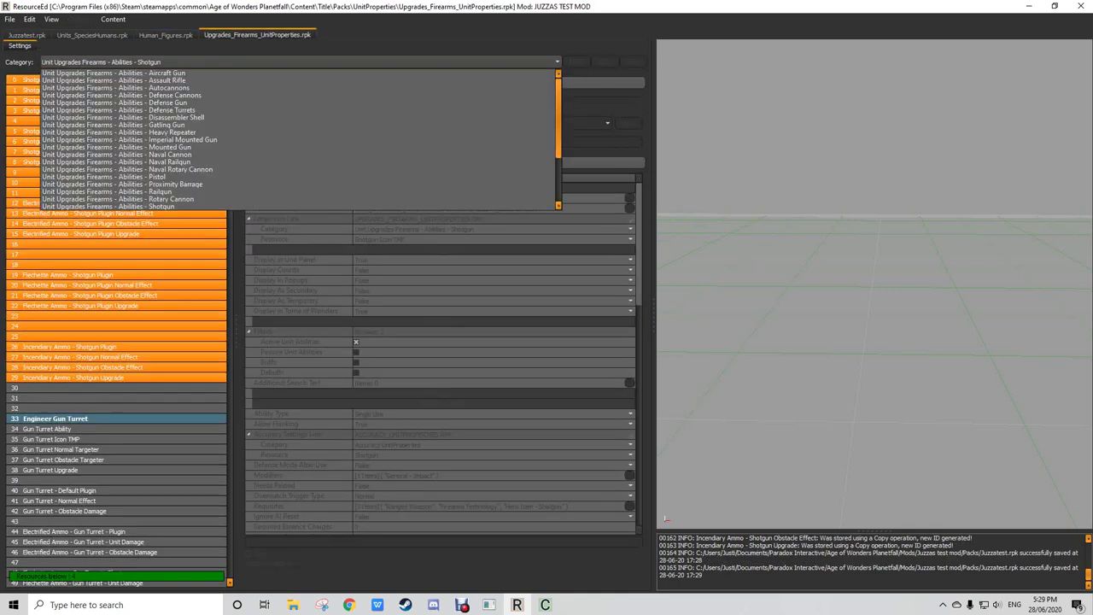
{"action": "scroll", "coordinate": [154, 176], "scroll_direction": "down", "scroll_amount": 4}
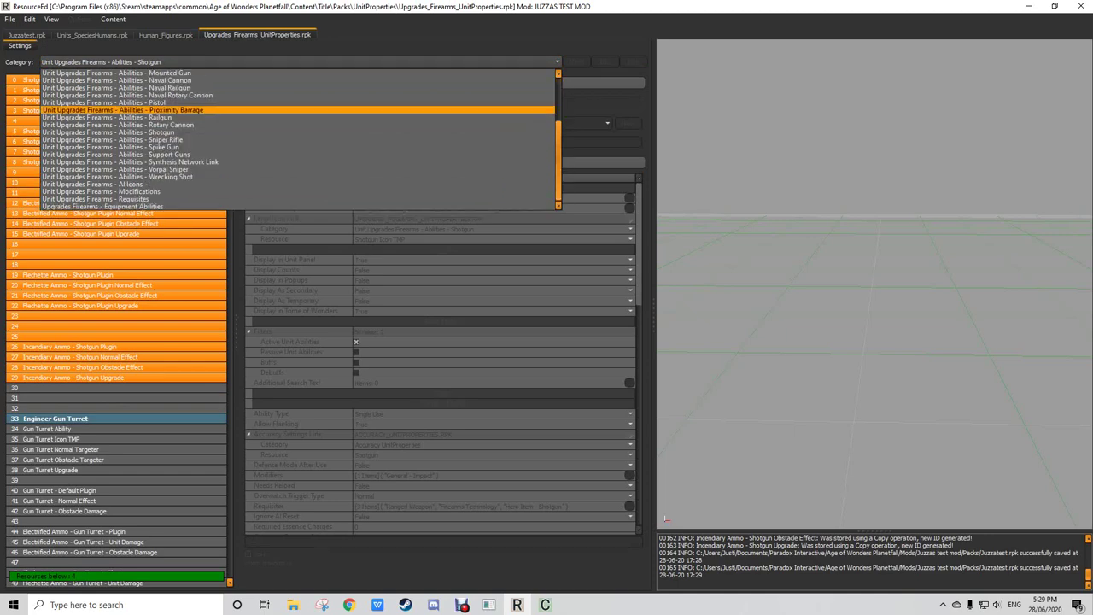
{"action": "left_click", "coordinate": [119, 192]}
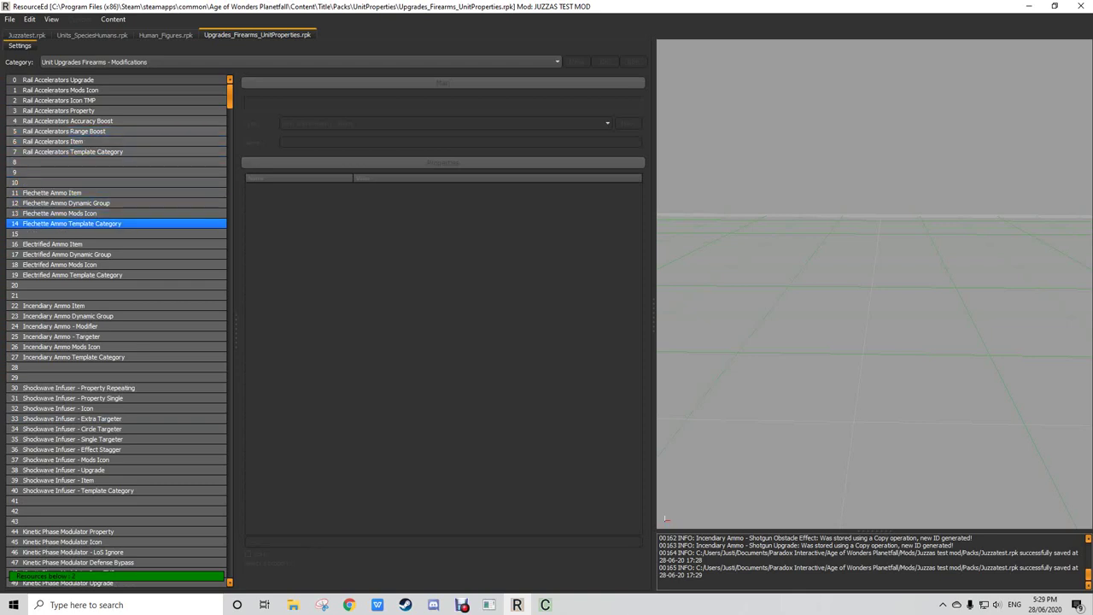
{"action": "scroll", "coordinate": [115, 223], "scroll_direction": "down", "scroll_amount": 2}
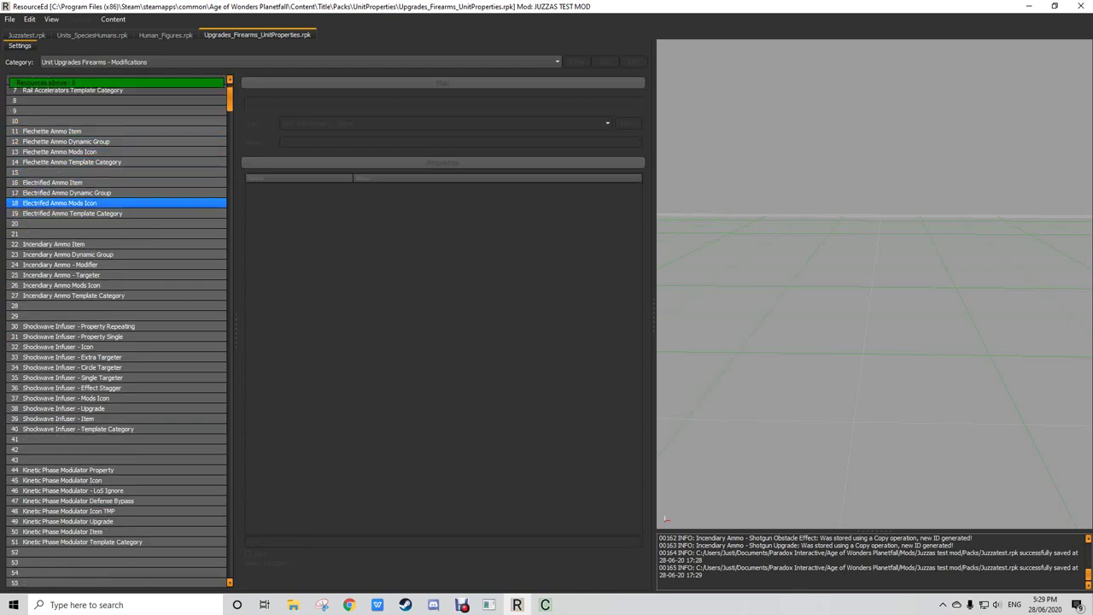
Step: Copy the Flechette, Electrified and Incendiary Ammo Dynamic Groups into Juz Abilities of Juzzatest.rpk, starting at slot 33
{"action": "left_click", "coordinate": [115, 142]}
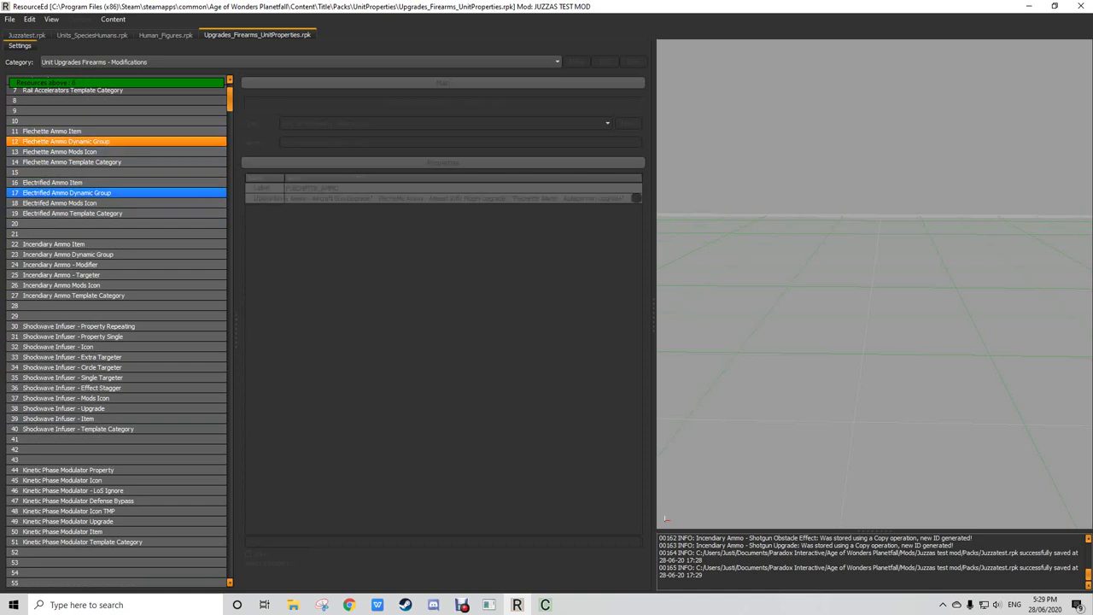
{"action": "left_click", "coordinate": [115, 193], "text": "ctrl"}
{"action": "left_click", "coordinate": [115, 255], "text": "ctrl"}
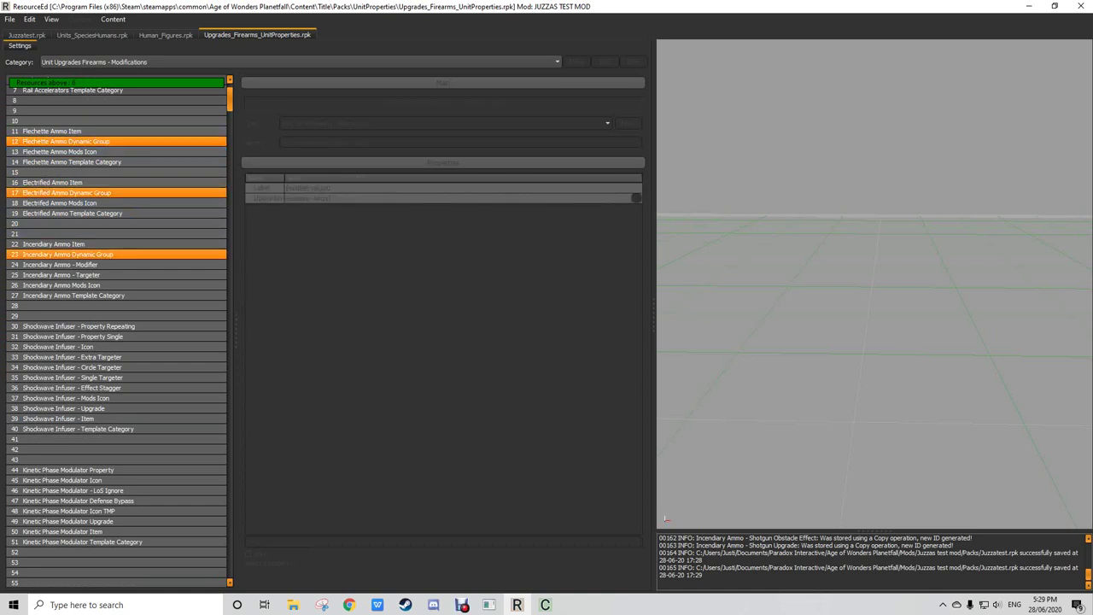
{"action": "scroll", "coordinate": [116, 257], "scroll_direction": "up", "scroll_amount": 2}
{"action": "key", "text": "ctrl+c"}
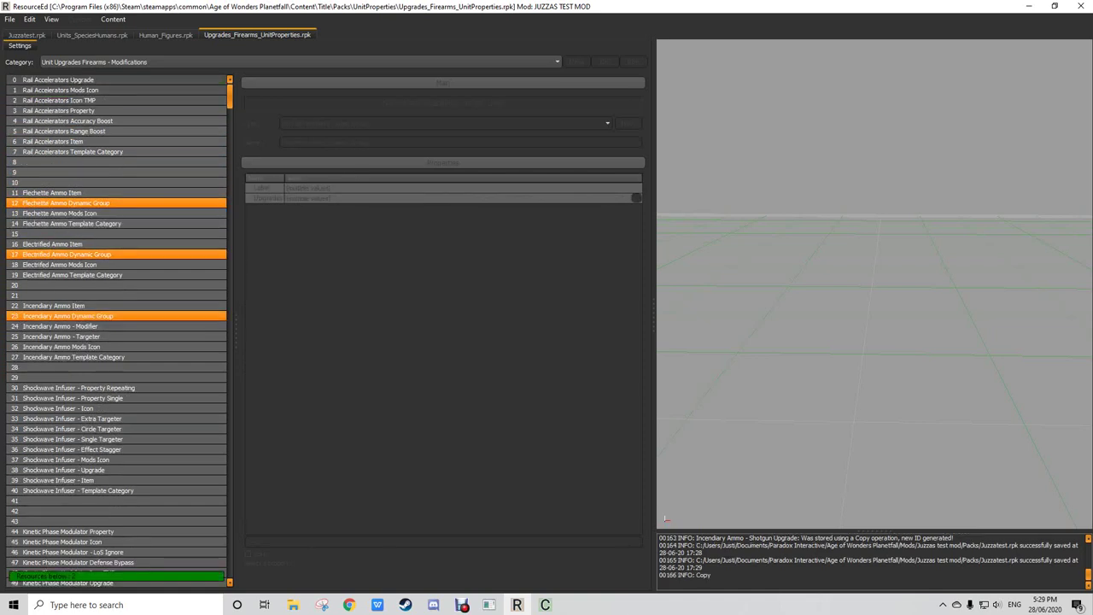
{"action": "left_click", "coordinate": [27, 35]}
{"action": "key", "text": "ctrl+v"}
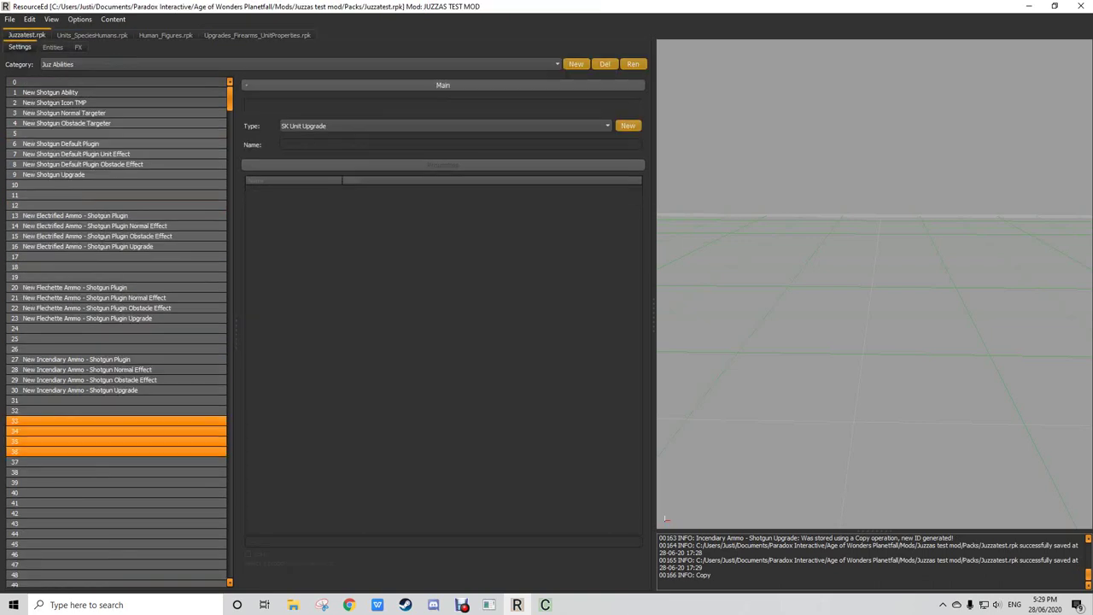
{"action": "left_click", "coordinate": [115, 411]}
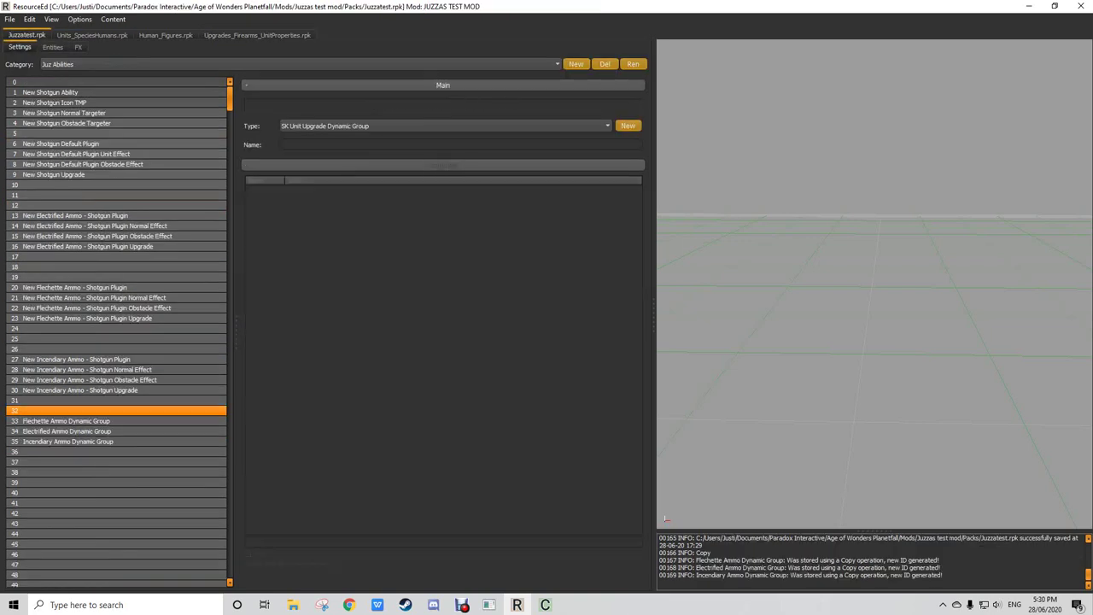
Step: Review the copied dynamic groups and the damage settings of the new default, Electrified and Flechette shotgun effects
{"action": "left_click", "coordinate": [115, 420]}
{"action": "left_click", "coordinate": [115, 410]}
{"action": "left_click", "coordinate": [115, 421]}
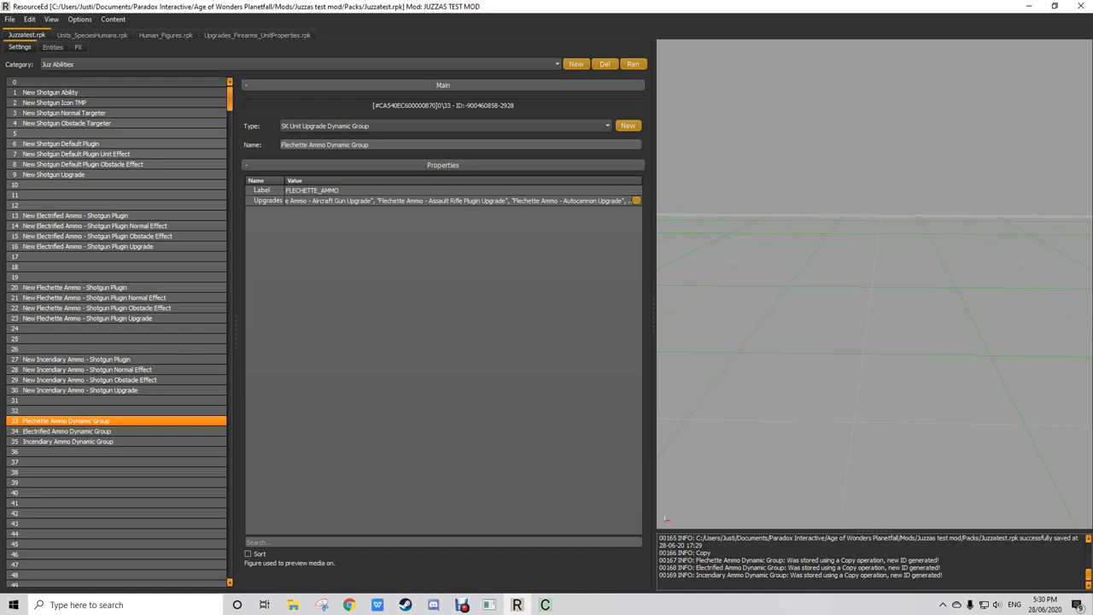
{"action": "left_click", "coordinate": [98, 236]}
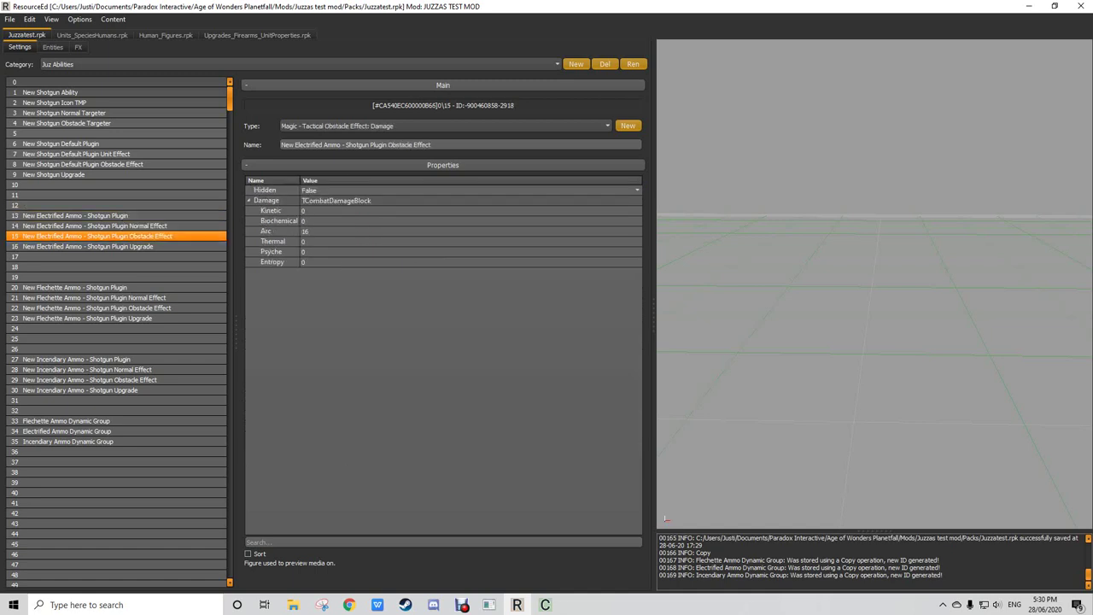
{"action": "left_click", "coordinate": [76, 153]}
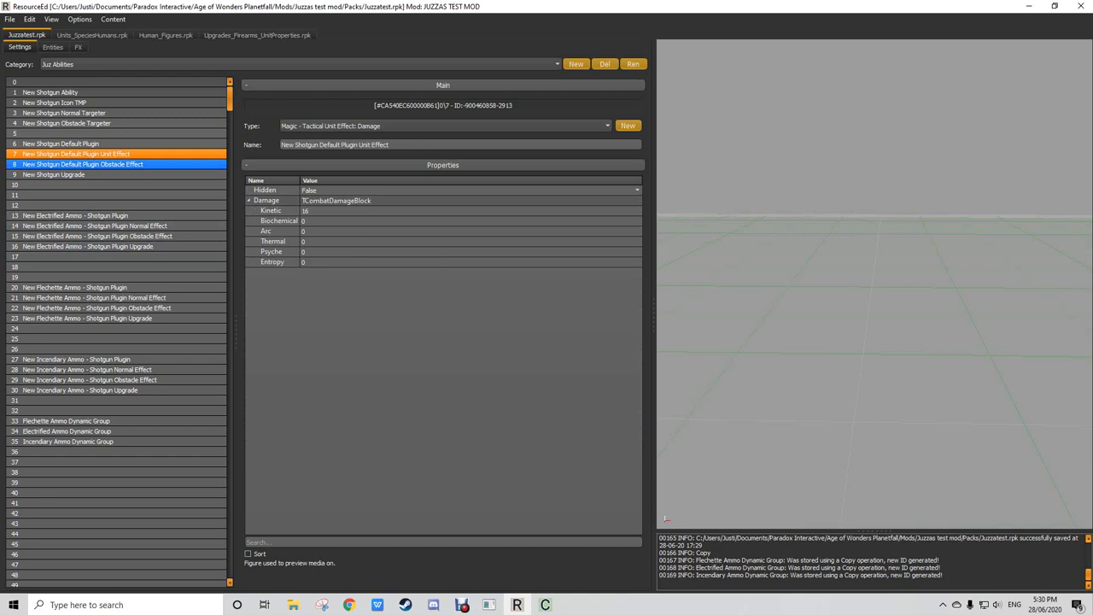
{"action": "left_click", "coordinate": [94, 297]}
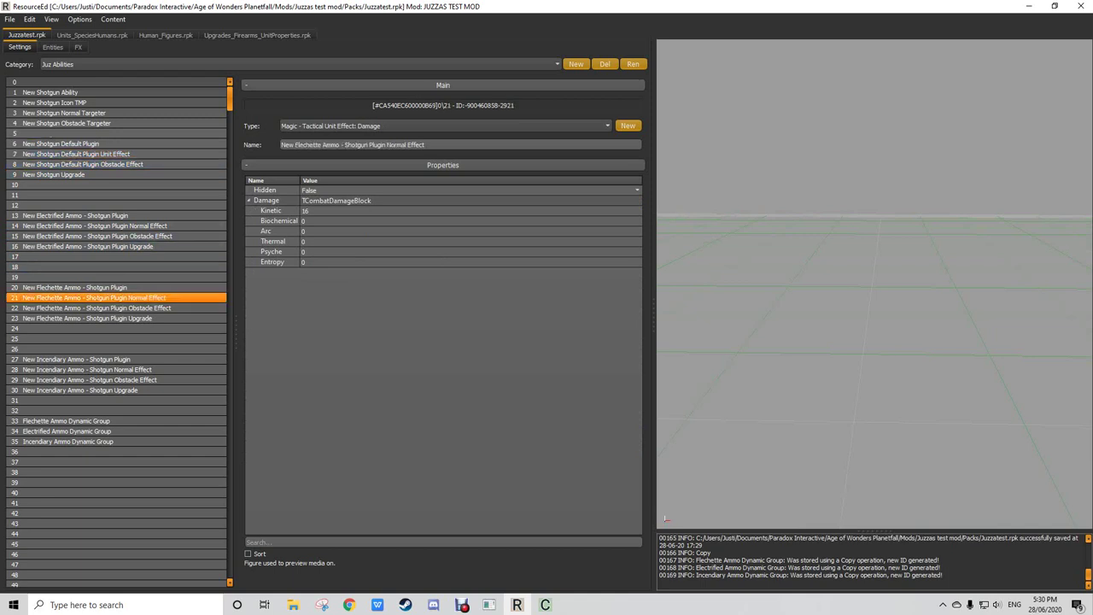
{"action": "left_click", "coordinate": [94, 226]}
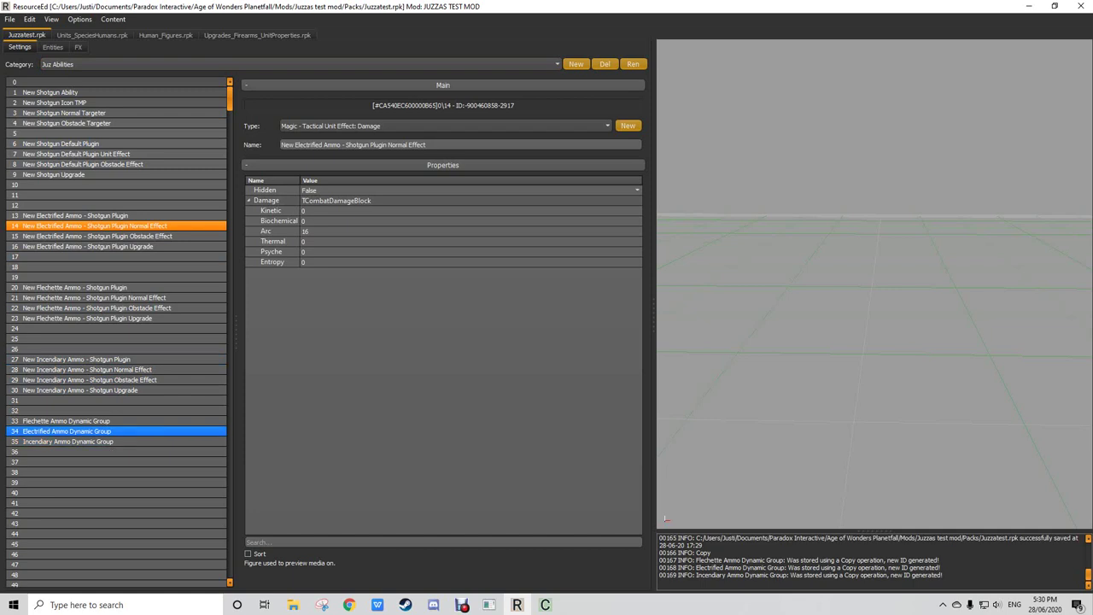
{"action": "left_click", "coordinate": [86, 431]}
{"action": "left_click", "coordinate": [85, 236]}
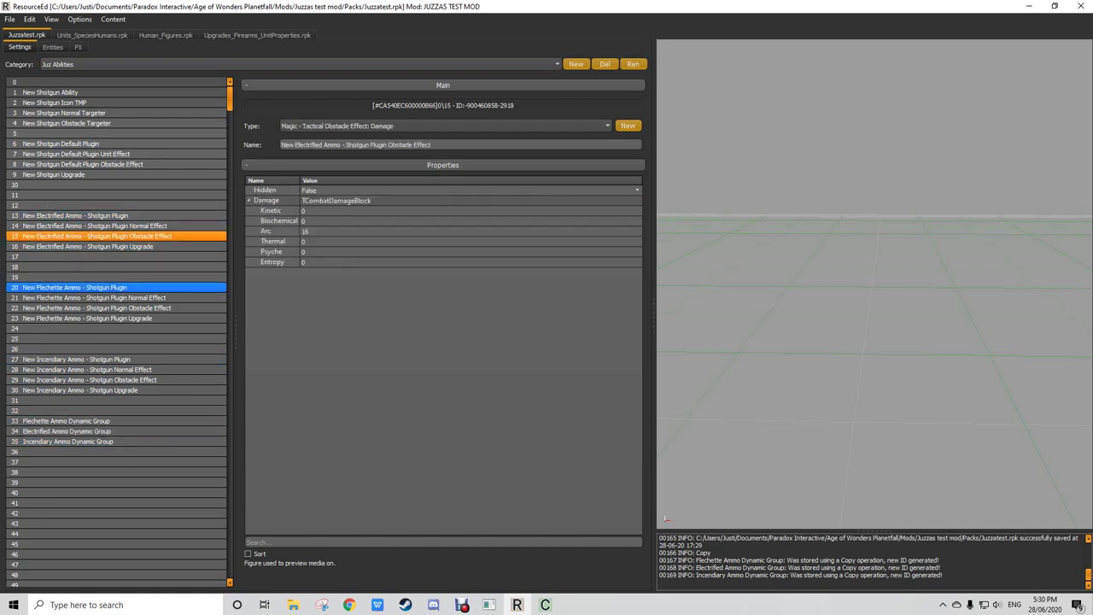
{"action": "left_click", "coordinate": [86, 297]}
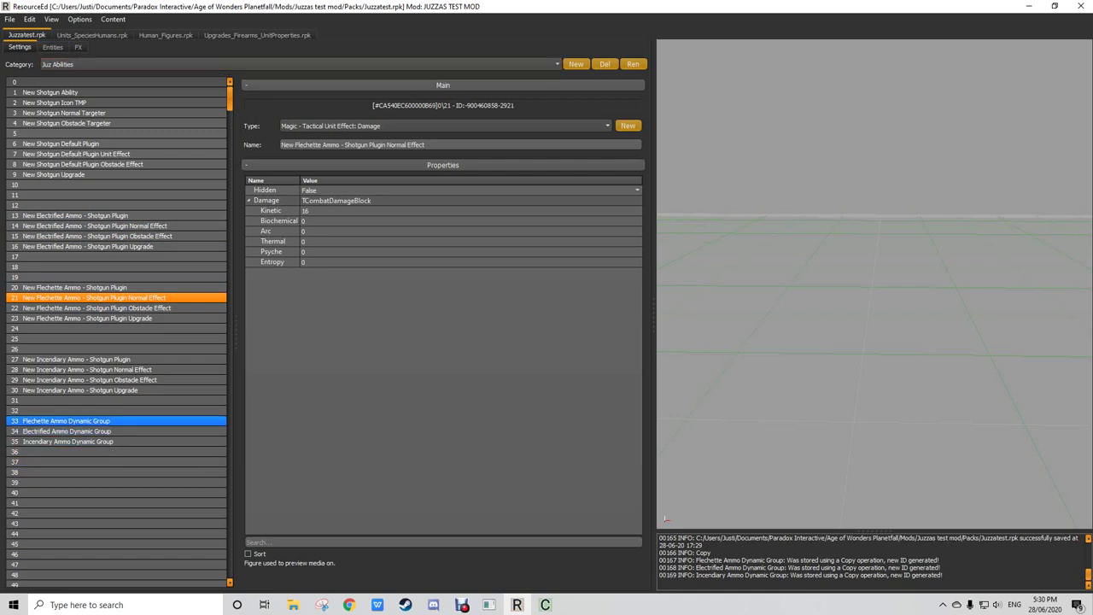
Step: Replace all upgrades in the copied Flechette Ammo Dynamic Group with New Flechette Ammo - Shotgun Plugin Upgrade, and compare the original group in Upgrades_Firearms_UnitProperties.rpk
{"action": "left_click", "coordinate": [86, 421]}
{"action": "left_click", "coordinate": [637, 199]}
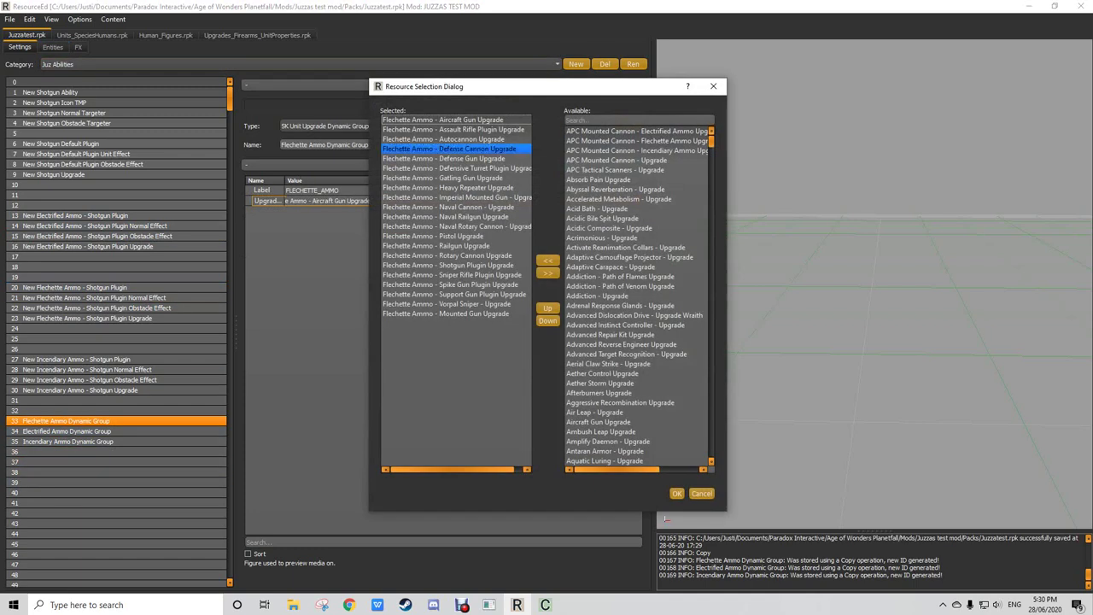
{"action": "key", "text": "ctrl+a"}
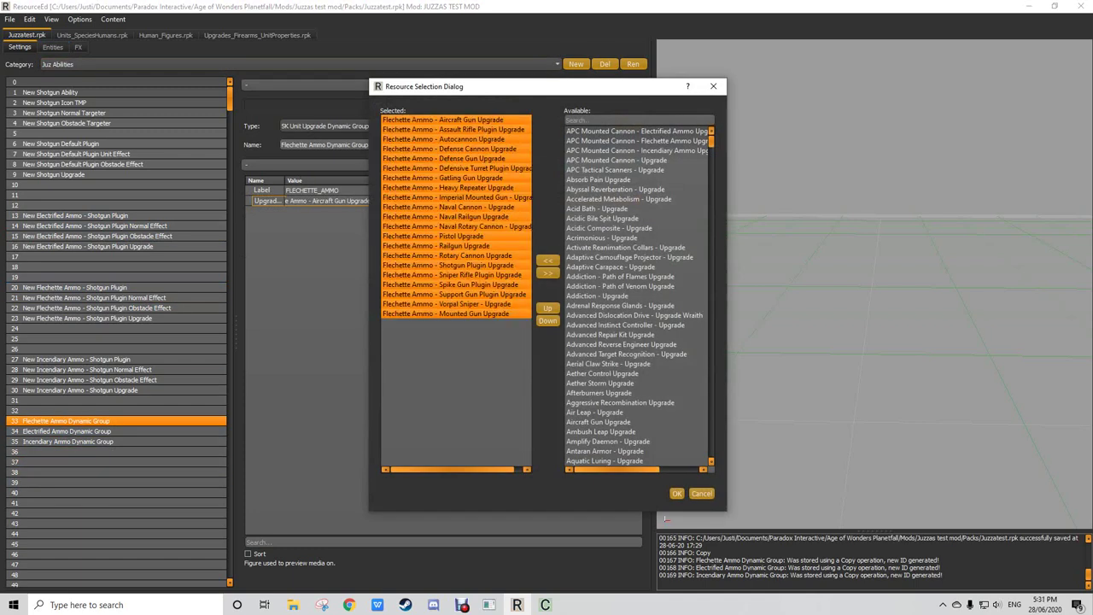
{"action": "left_click", "coordinate": [548, 272]}
{"action": "type", "text": "New Sho"}
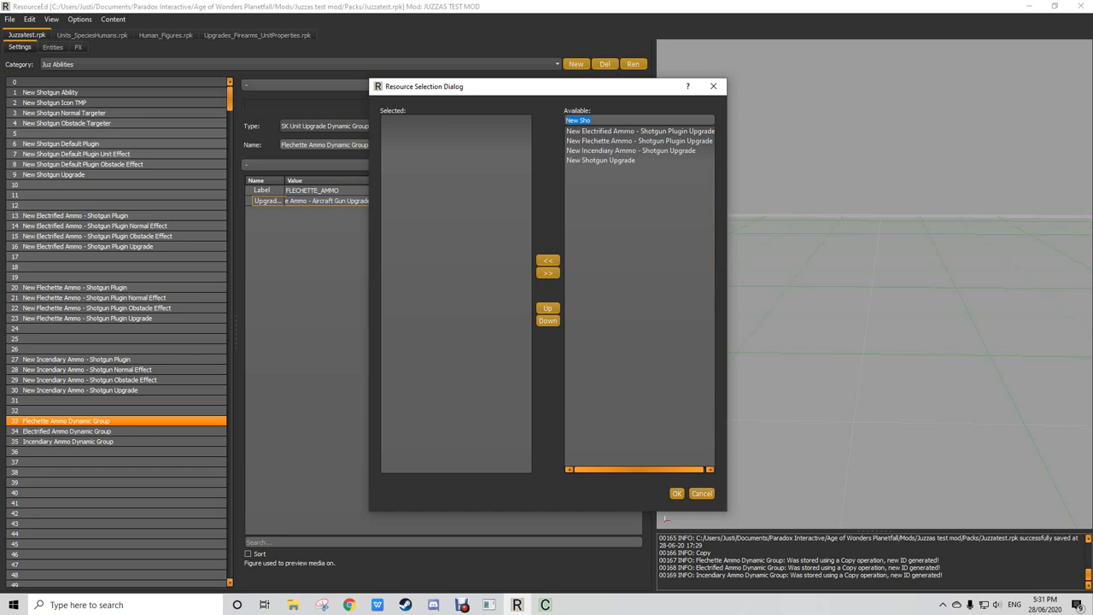
{"action": "left_click", "coordinate": [638, 151]}
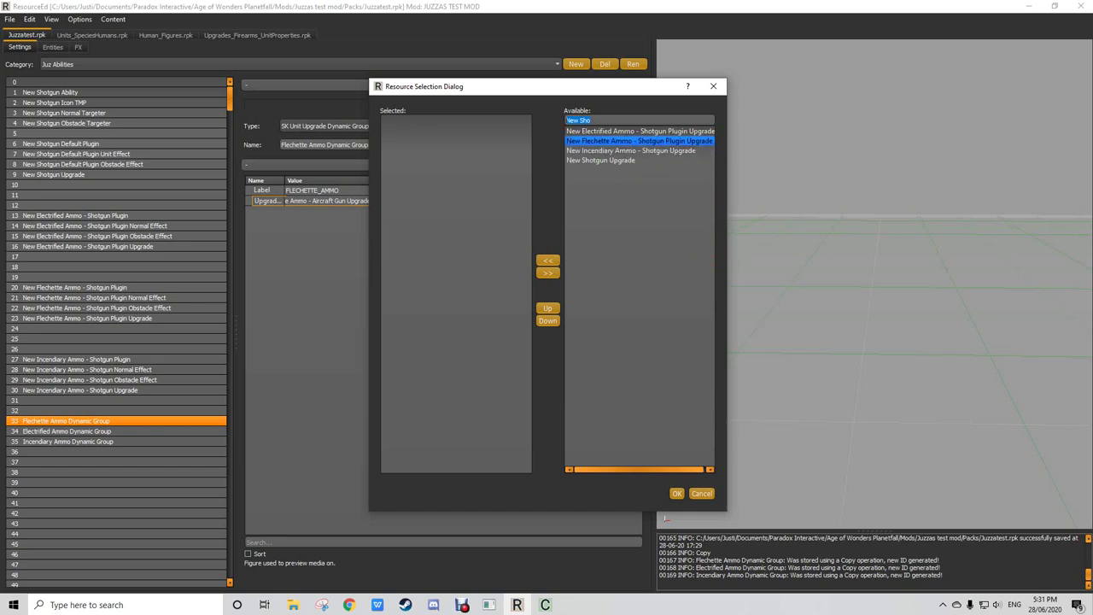
{"action": "left_click_drag", "start_coordinate": [727, 139], "coordinate": [859, 140]}
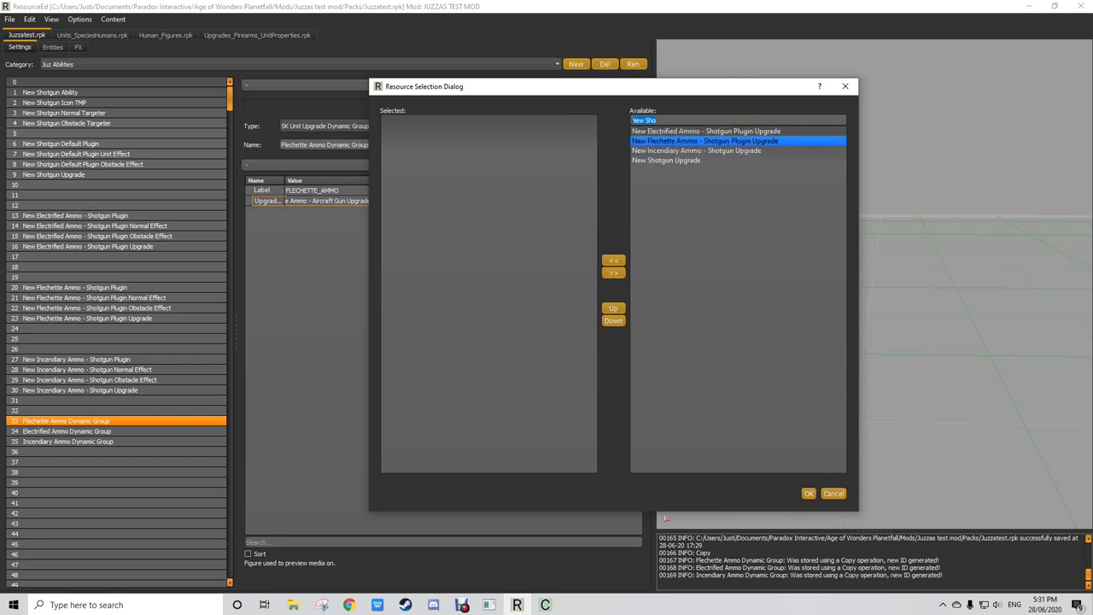
{"action": "double_click", "coordinate": [706, 141]}
{"action": "left_click", "coordinate": [809, 494]}
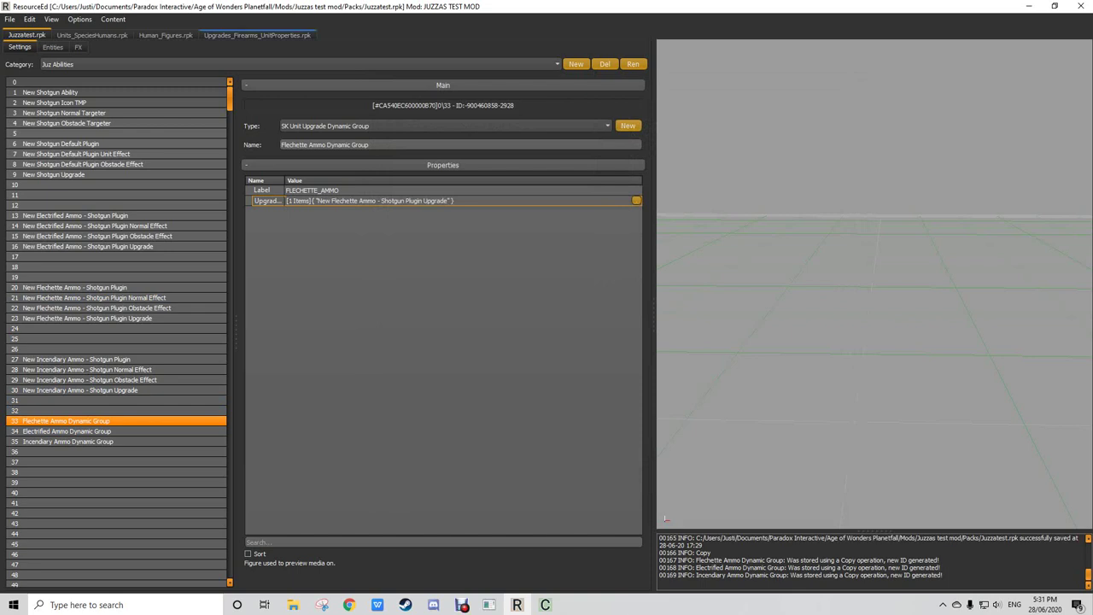
{"action": "left_click", "coordinate": [257, 35]}
{"action": "left_click", "coordinate": [86, 203]}
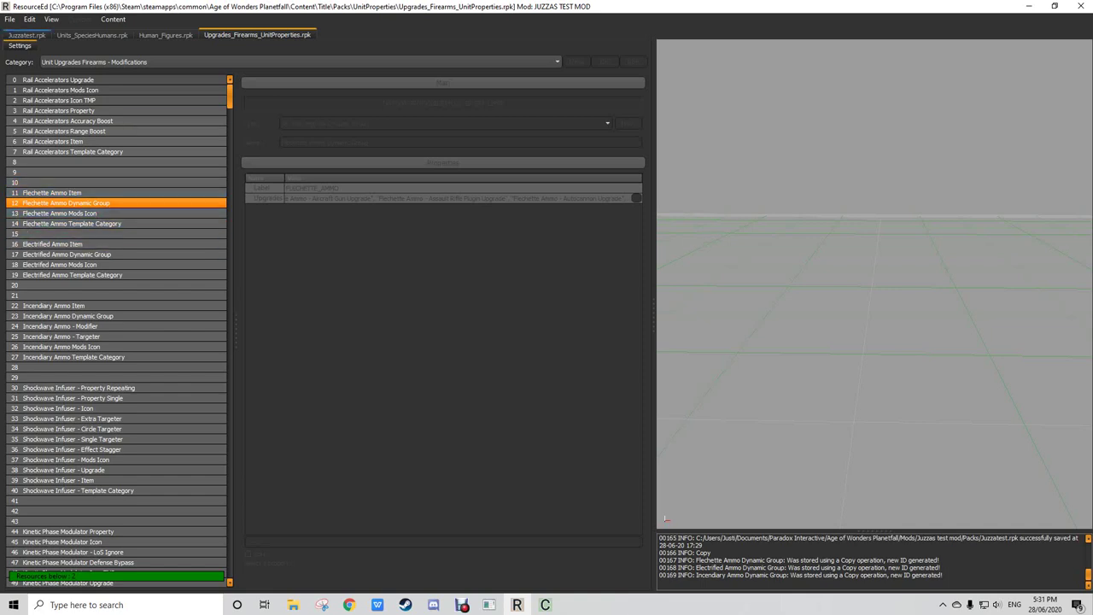
{"action": "left_click", "coordinate": [26, 35]}
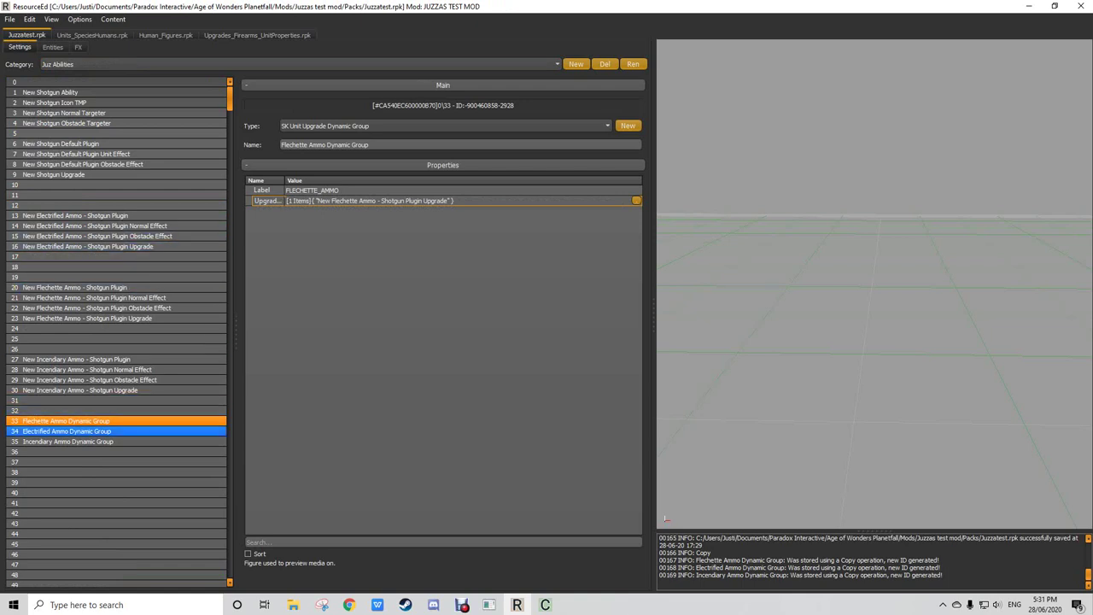
Step: Replace all upgrades in the copied Electrified Ammo Dynamic Group with New Electrified Ammo - Shotgun Plugin Upgrade
{"action": "left_click", "coordinate": [67, 431]}
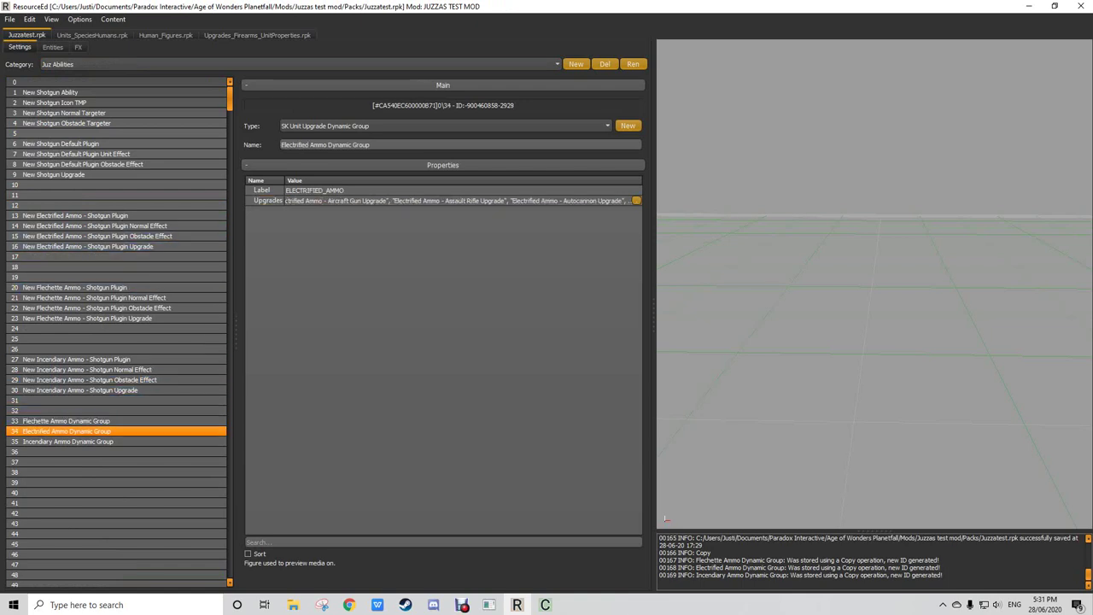
{"action": "left_click", "coordinate": [636, 201]}
{"action": "left_click", "coordinate": [444, 120]}
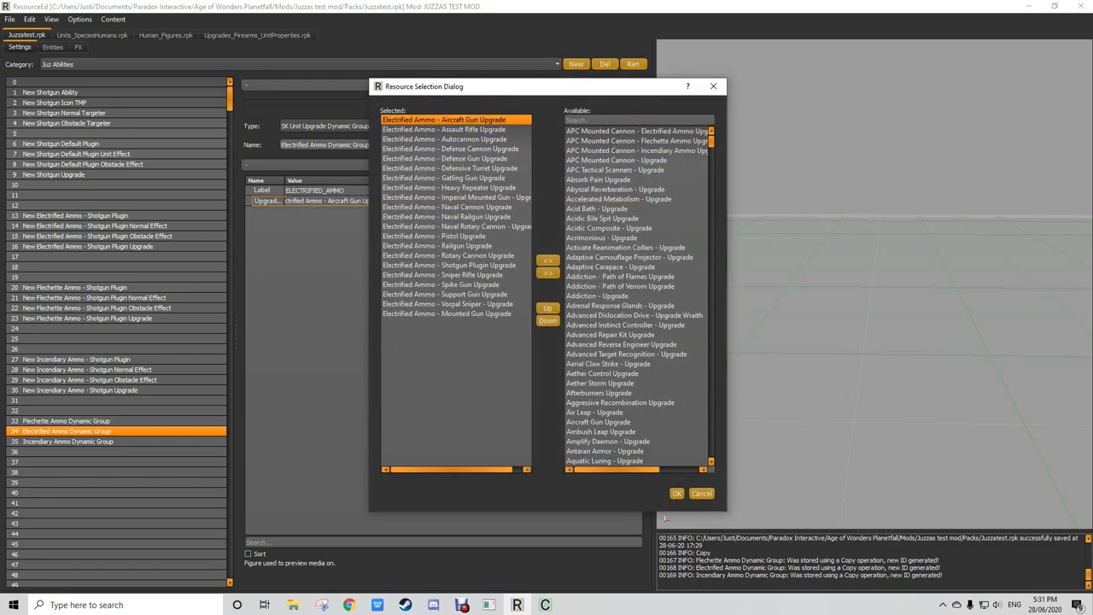
{"action": "left_click", "coordinate": [446, 313], "text": "shift"}
{"action": "left_click", "coordinate": [548, 273]}
{"action": "left_click", "coordinate": [627, 121]}
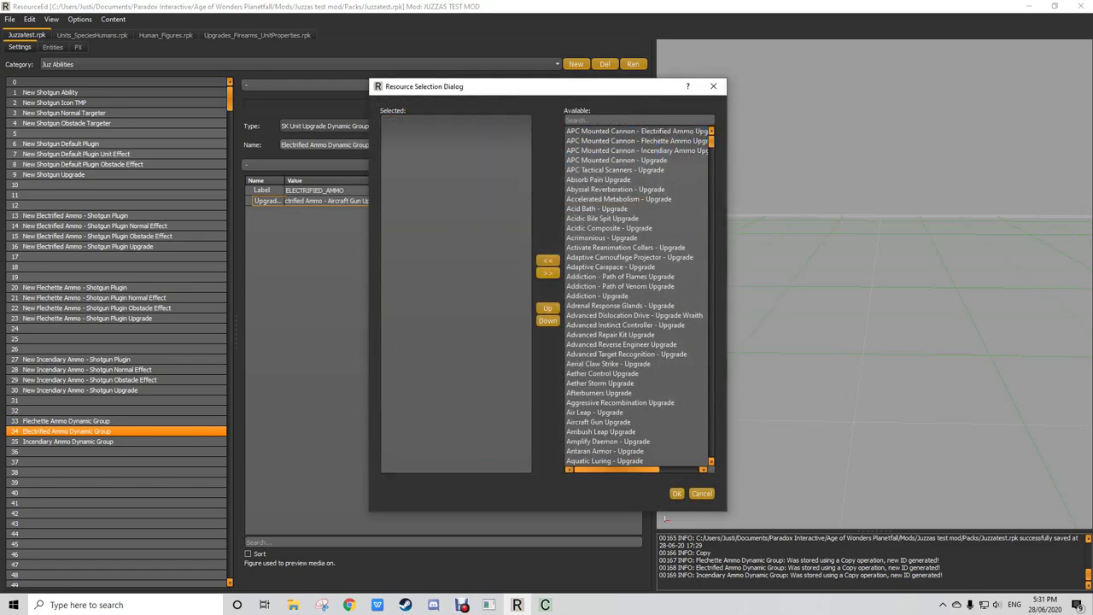
{"action": "type", "text": "New Sho"}
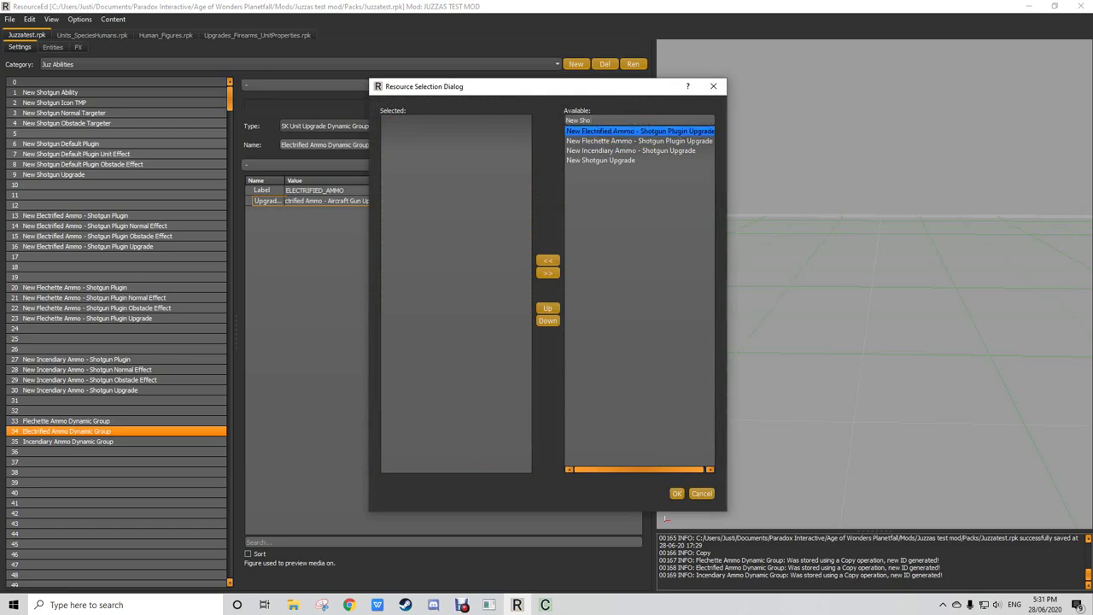
{"action": "double_click", "coordinate": [641, 130]}
{"action": "left_click", "coordinate": [677, 493]}
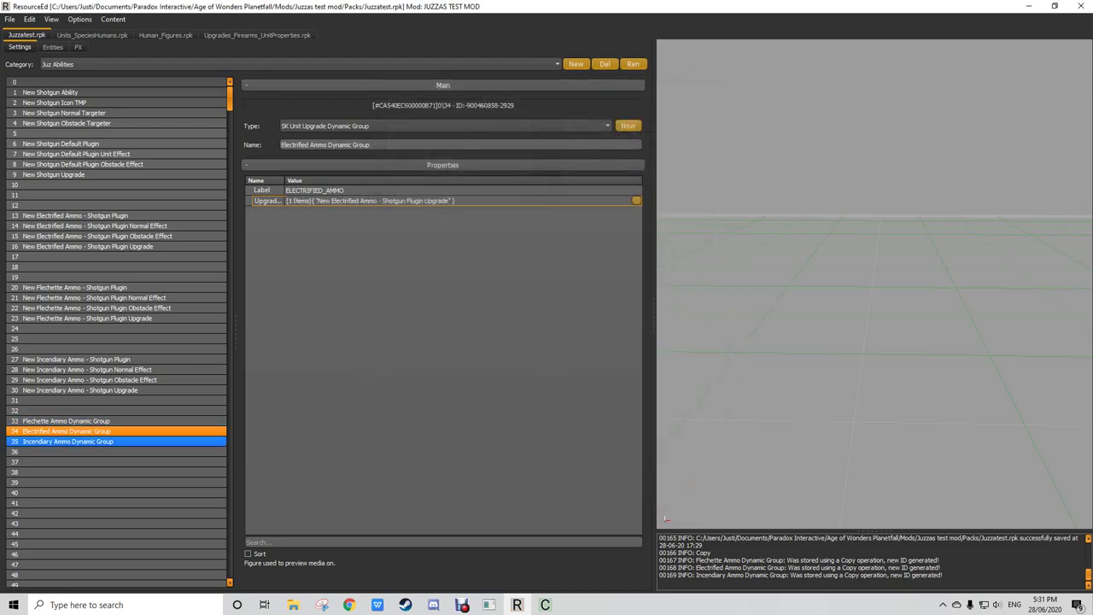
Step: Replace all upgrades in the copied Incendiary Ammo Dynamic Group with New Incendiary Ammo - Shotgun Upgrade
{"action": "left_click", "coordinate": [68, 441]}
{"action": "left_click", "coordinate": [636, 200]}
{"action": "left_click", "coordinate": [444, 120]}
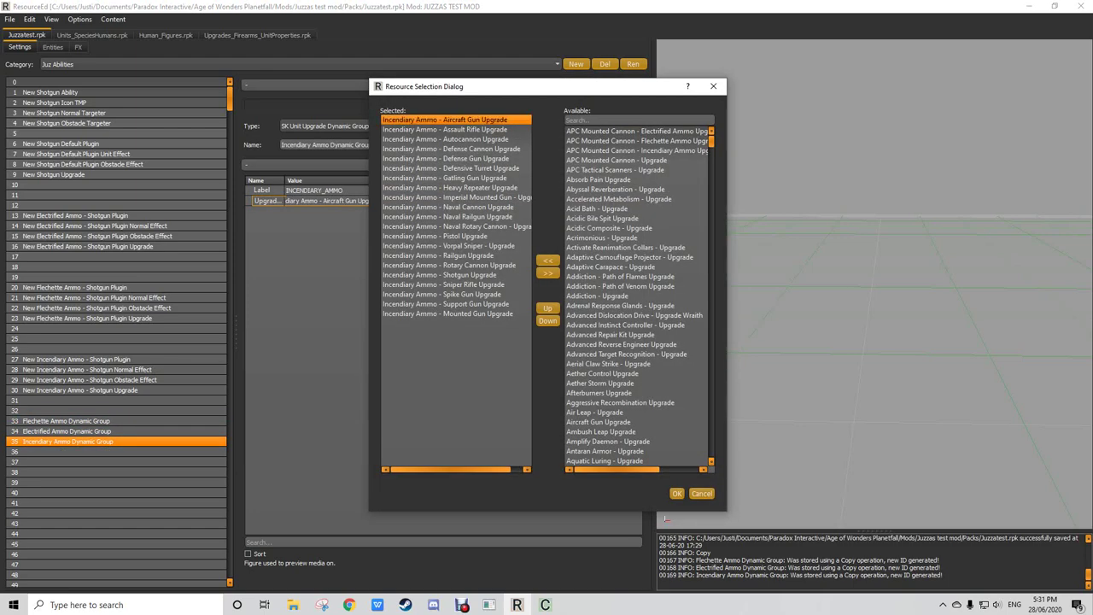
{"action": "left_click", "coordinate": [448, 313], "text": "shift"}
{"action": "key", "text": "Delete"}
{"action": "type", "text": "New Sho"}
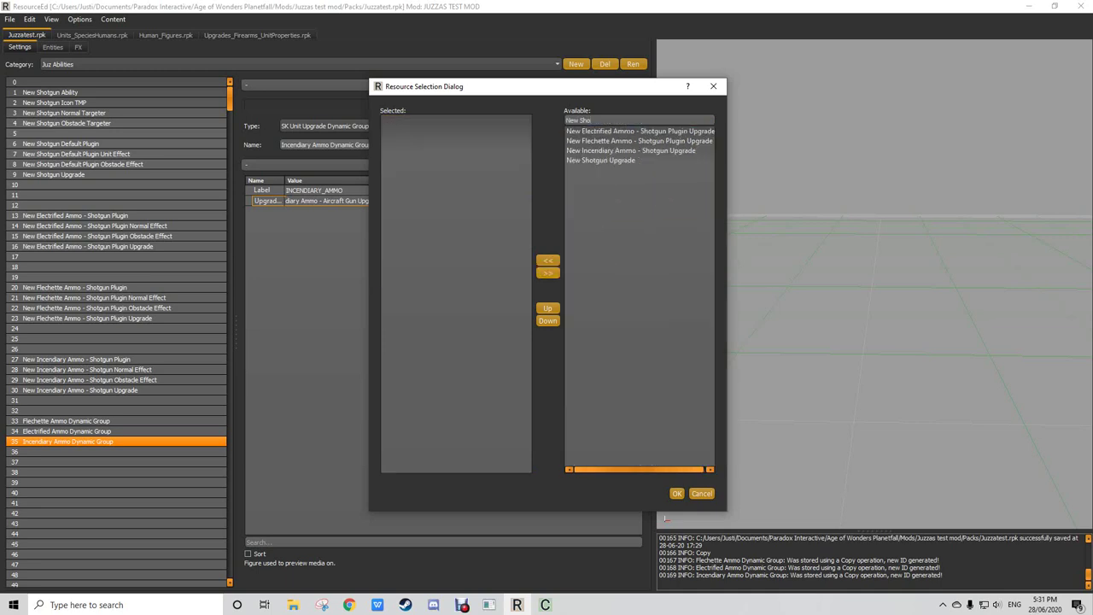
{"action": "key", "text": "Return"}
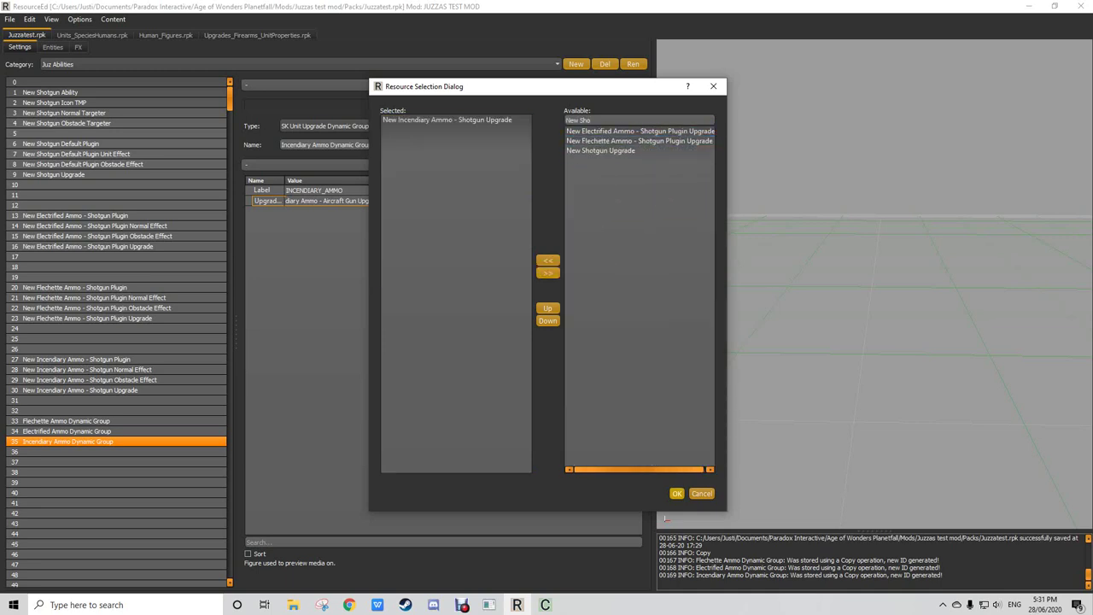
{"action": "key", "text": "Return"}
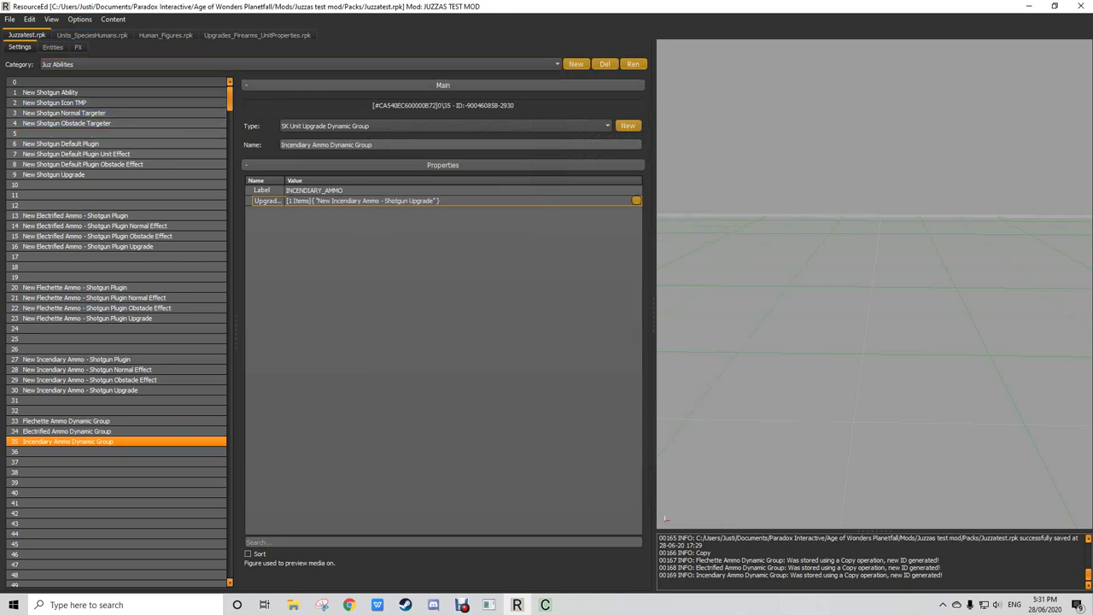
Step: Copy Heavy Repeater Unit Requisite from Unit Upgrades Firearms - Requisites in Upgrades_Firearms_UnitProperties.rpk into slot 36 of Juz Abilities in Juzzatest.rpk
{"action": "left_click", "coordinate": [258, 35]}
{"action": "left_click", "coordinate": [137, 63]}
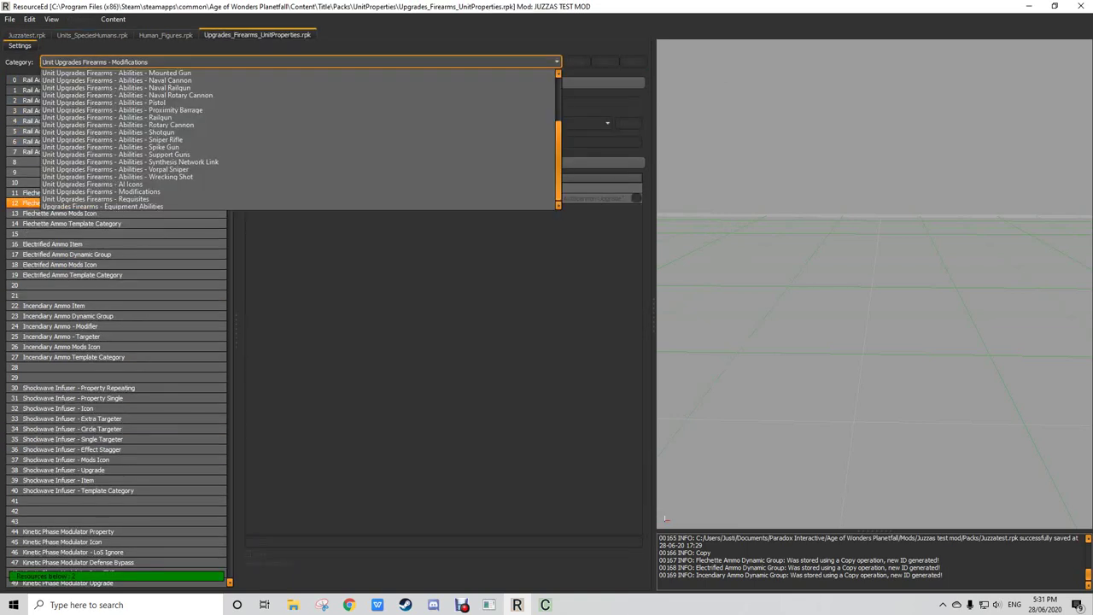
{"action": "left_click", "coordinate": [96, 199]}
{"action": "left_click", "coordinate": [65, 110]}
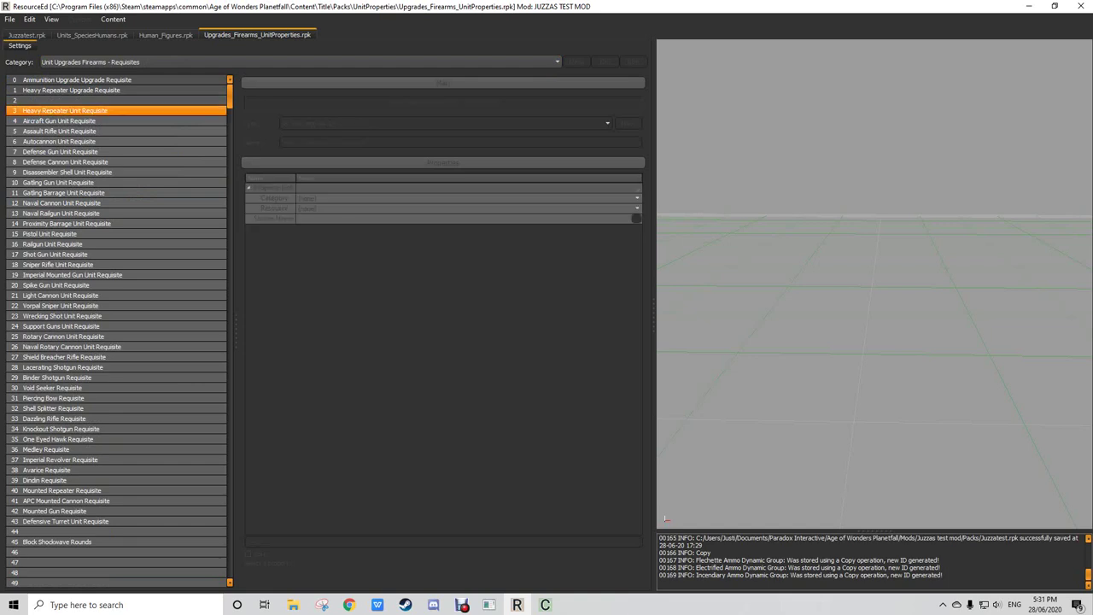
{"action": "key", "text": "ctrl+c"}
{"action": "left_click", "coordinate": [26, 35]}
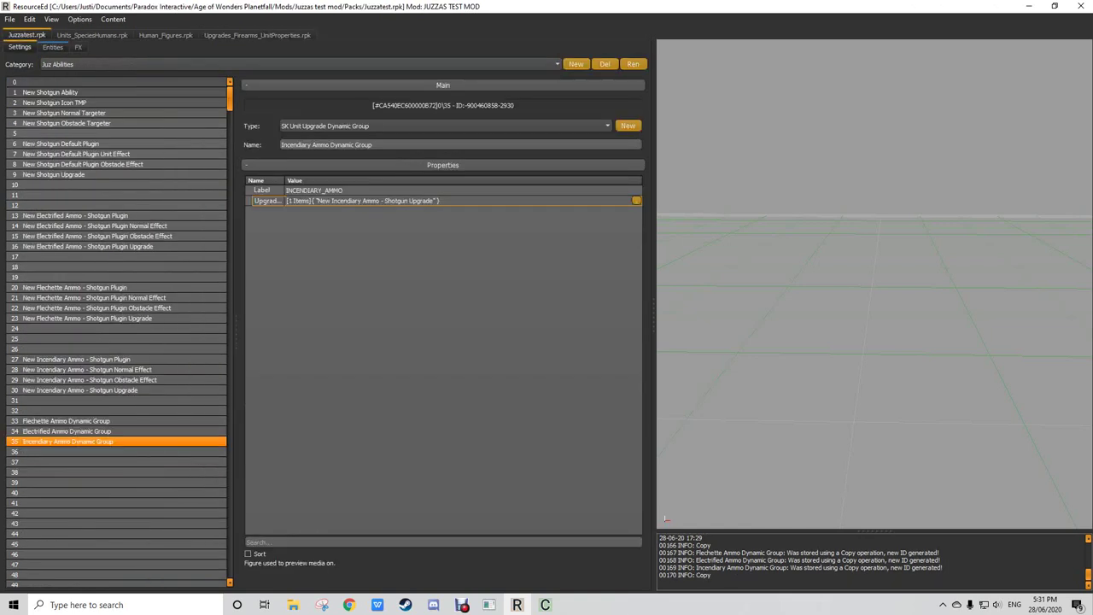
{"action": "left_click", "coordinate": [68, 452]}
{"action": "key", "text": "ctrl+v"}
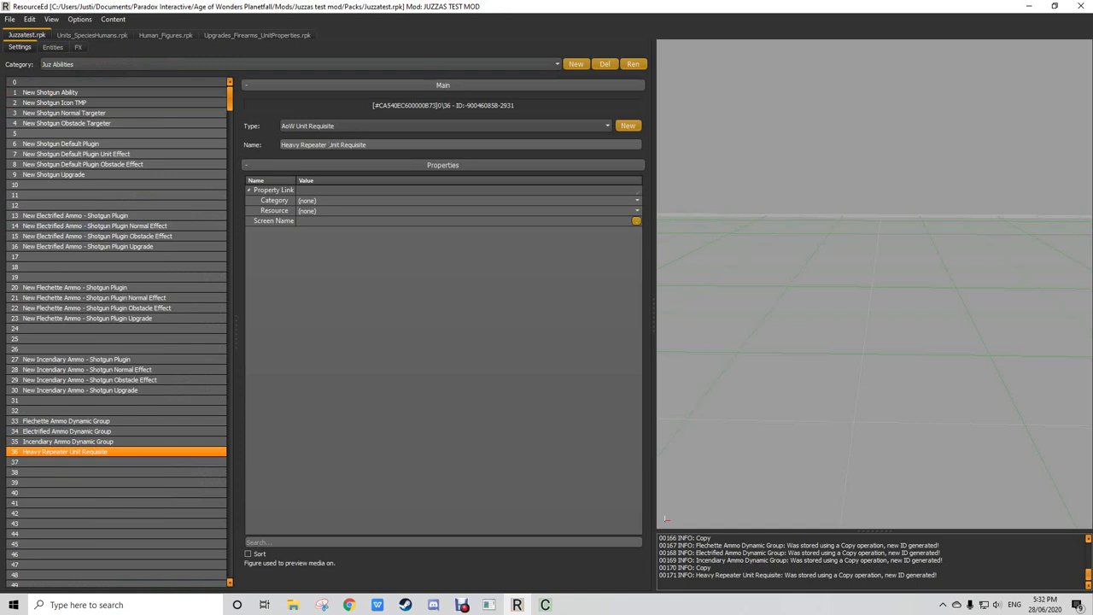
Step: Rename the copied requisite in slot 36 to New Shotgun Unit Requisite
{"action": "key", "text": "shift+Home"}
{"action": "type", "text": "New Shotgun"}
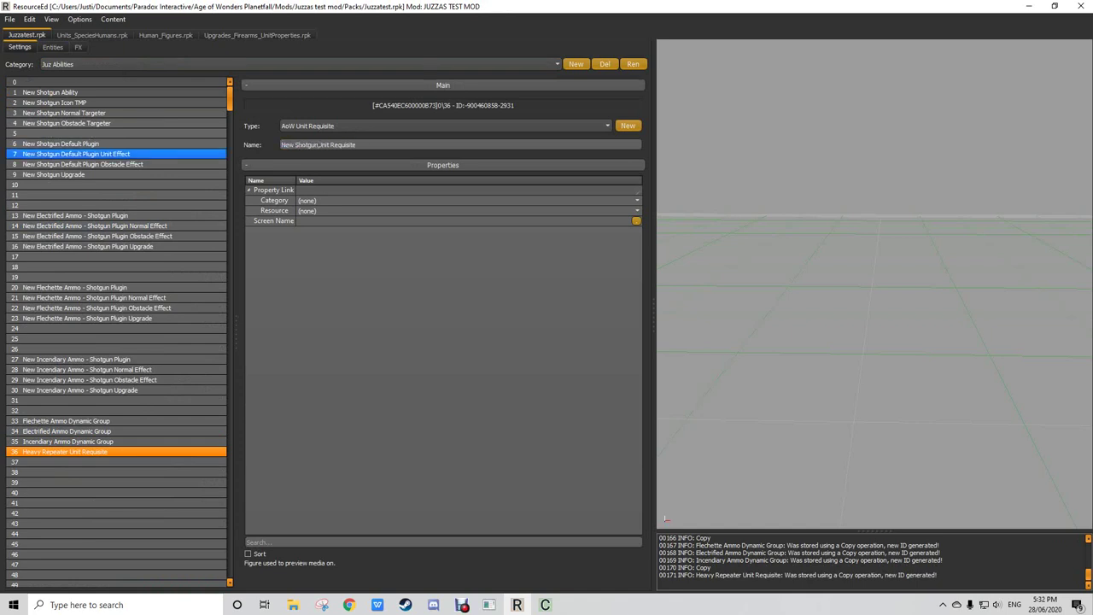
{"action": "key", "text": "Return"}
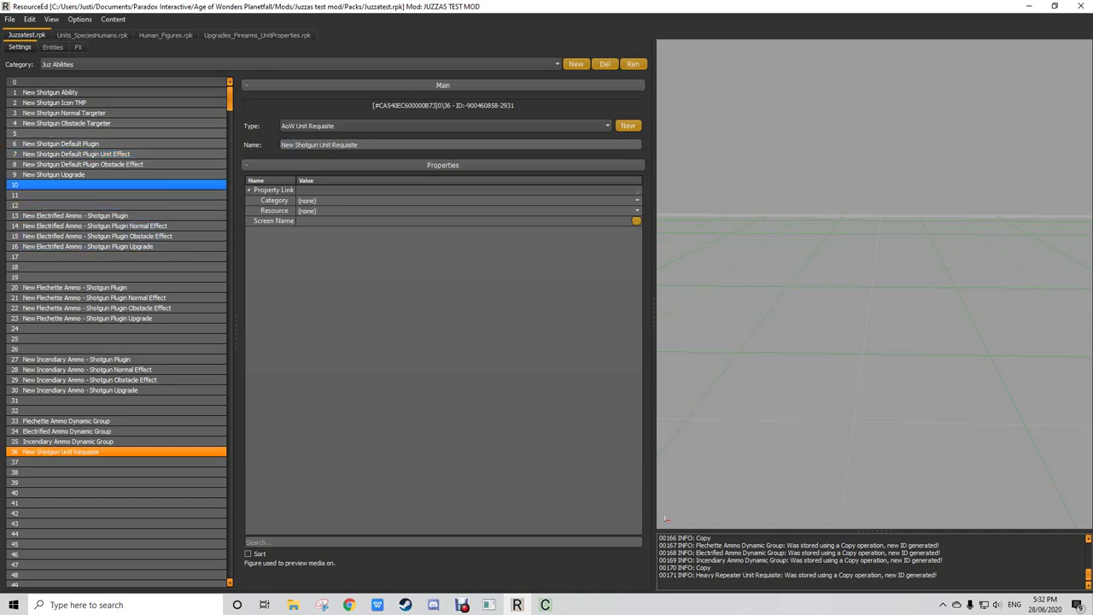
Step: Review the unit logic of New Shotgun Upgrade and New Electrified Ammo - Shotgun Plugin Upgrade, including the latter's linked properties
{"action": "left_click", "coordinate": [53, 175]}
{"action": "scroll", "coordinate": [443, 359], "scroll_direction": "down", "scroll_amount": 3}
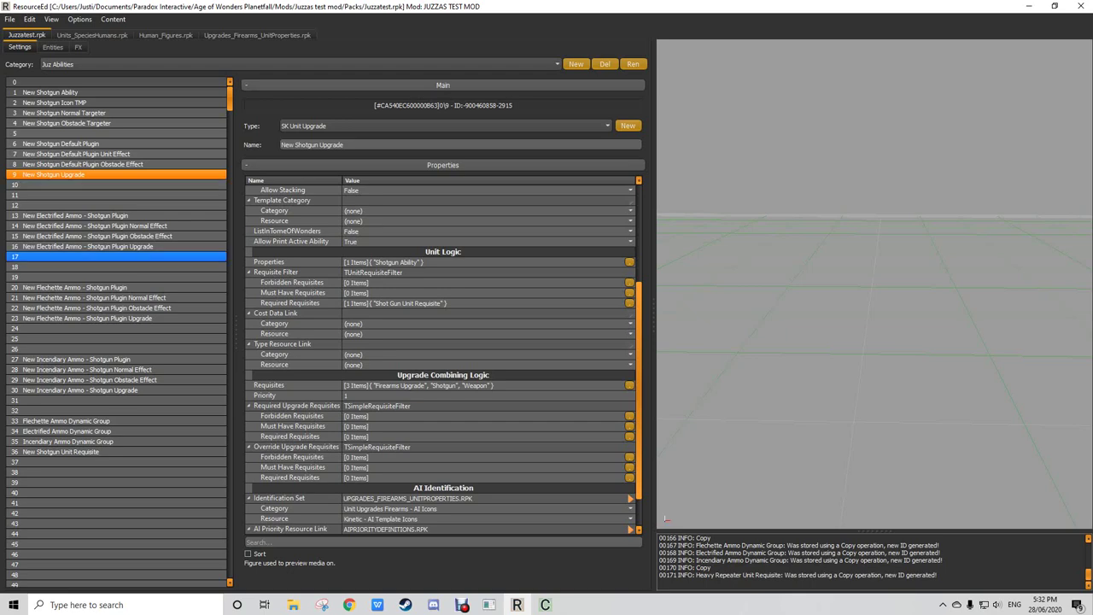
{"action": "left_click", "coordinate": [88, 246]}
{"action": "scroll", "coordinate": [442, 354], "scroll_direction": "down", "scroll_amount": 6}
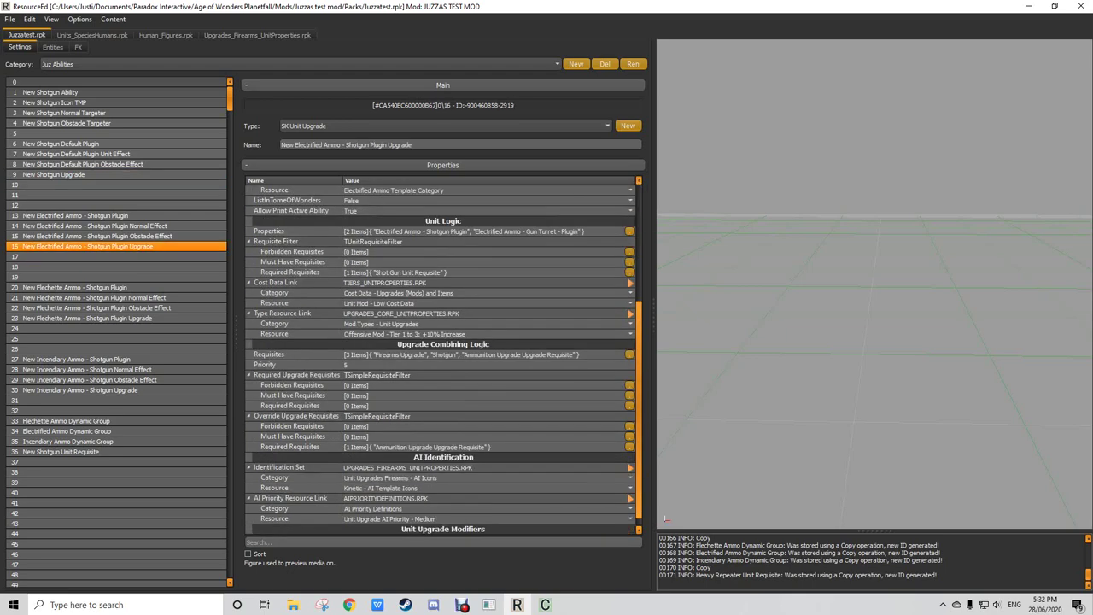
{"action": "scroll", "coordinate": [442, 354], "scroll_direction": "down", "scroll_amount": 1}
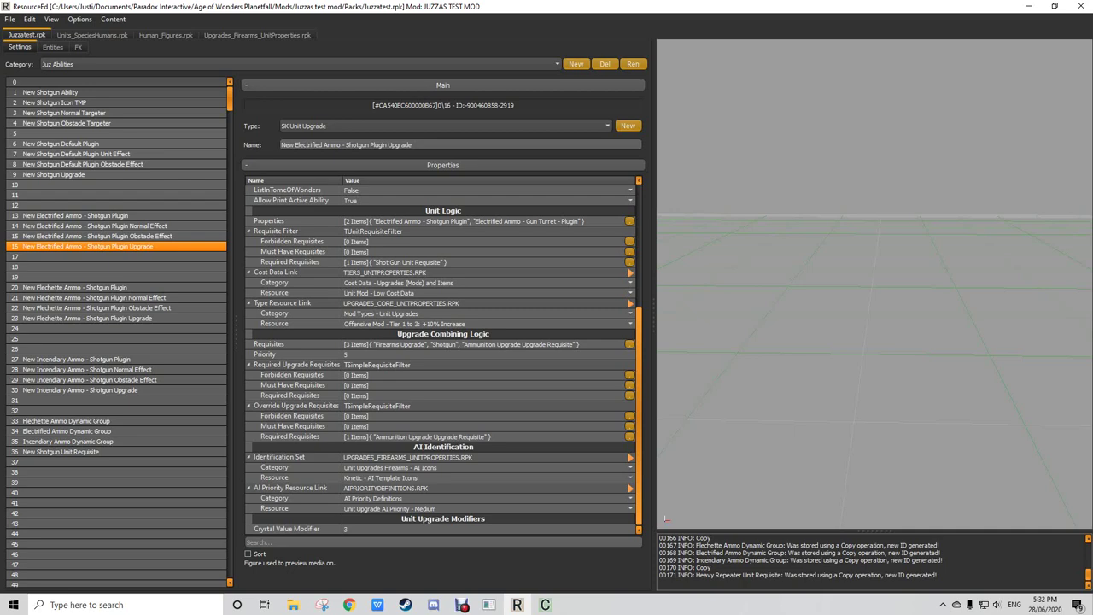
{"action": "left_click", "coordinate": [629, 221]}
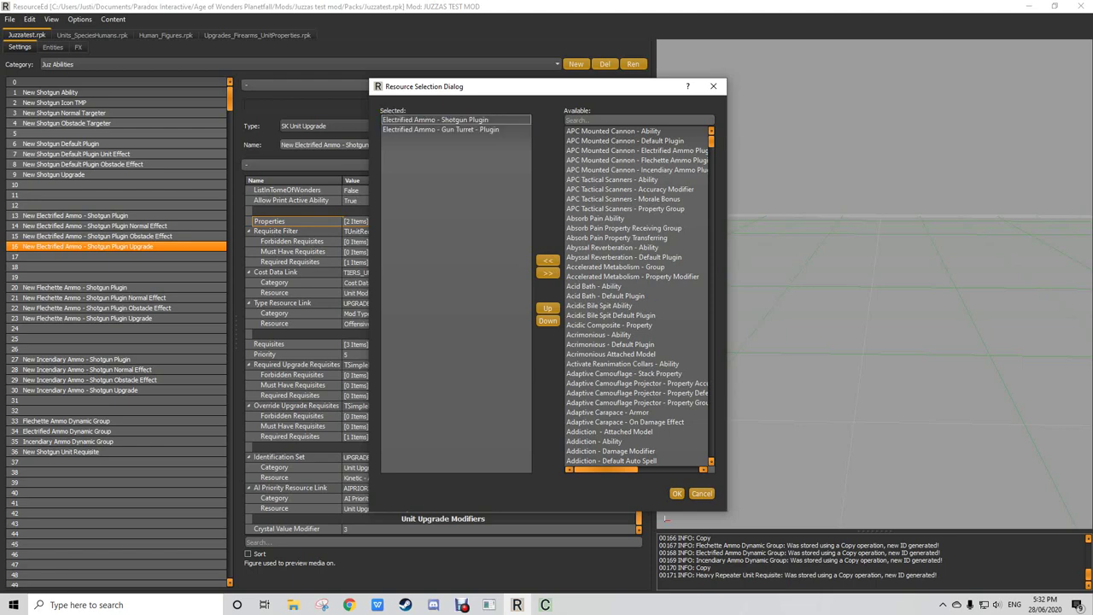
{"action": "left_click", "coordinate": [702, 493]}
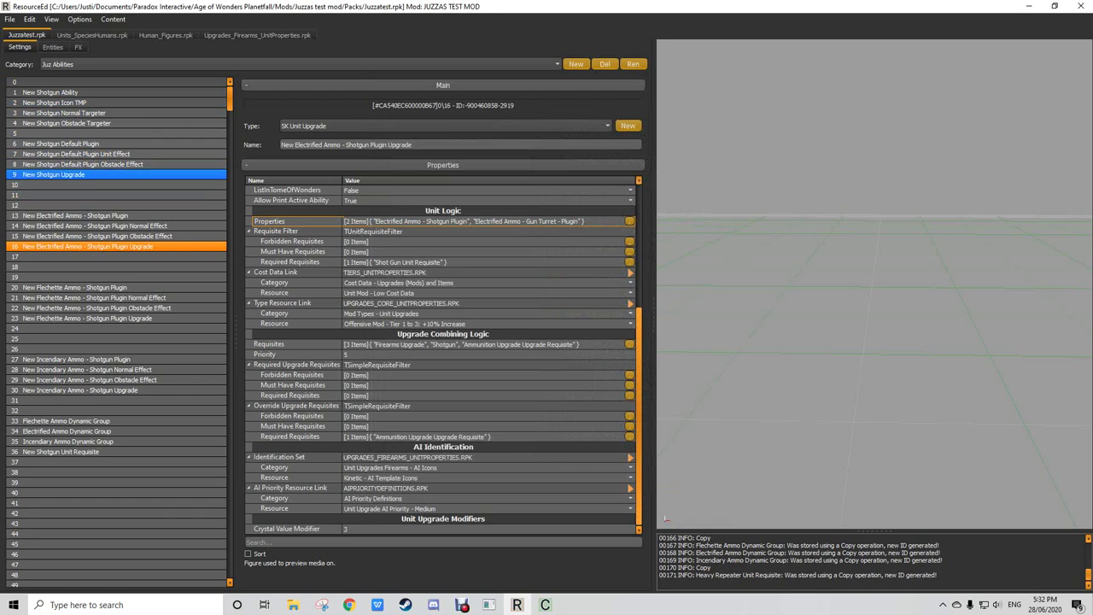
Step: Replace Shot Gun Unit Requisite with New Shotgun Unit Requisite in the required unit requisites of New Shotgun Upgrade
{"action": "left_click", "coordinate": [85, 174]}
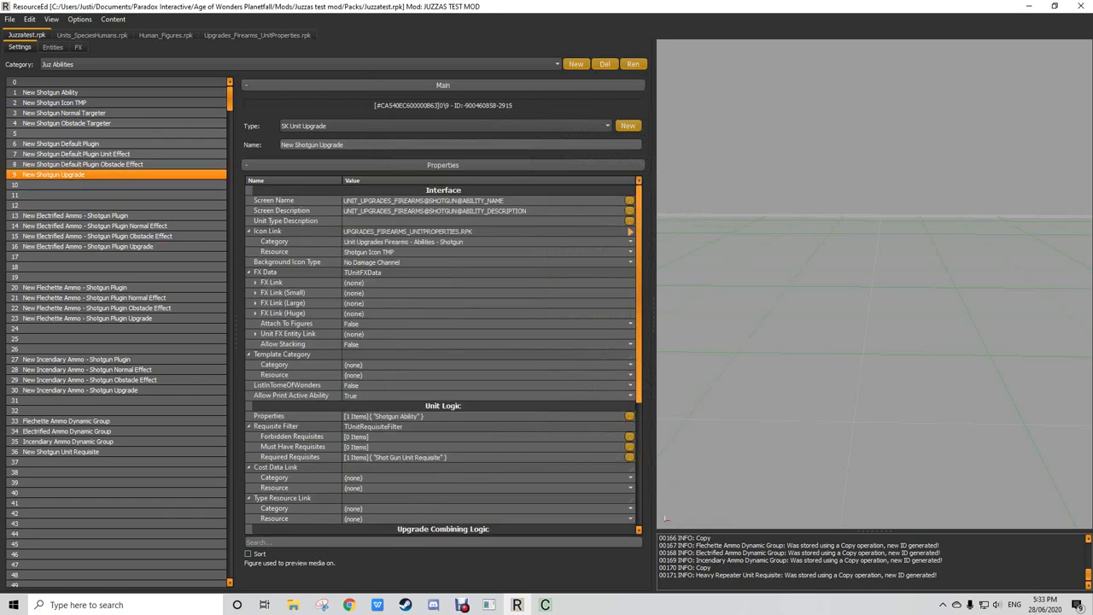
{"action": "scroll", "coordinate": [442, 358], "scroll_direction": "down", "scroll_amount": 5}
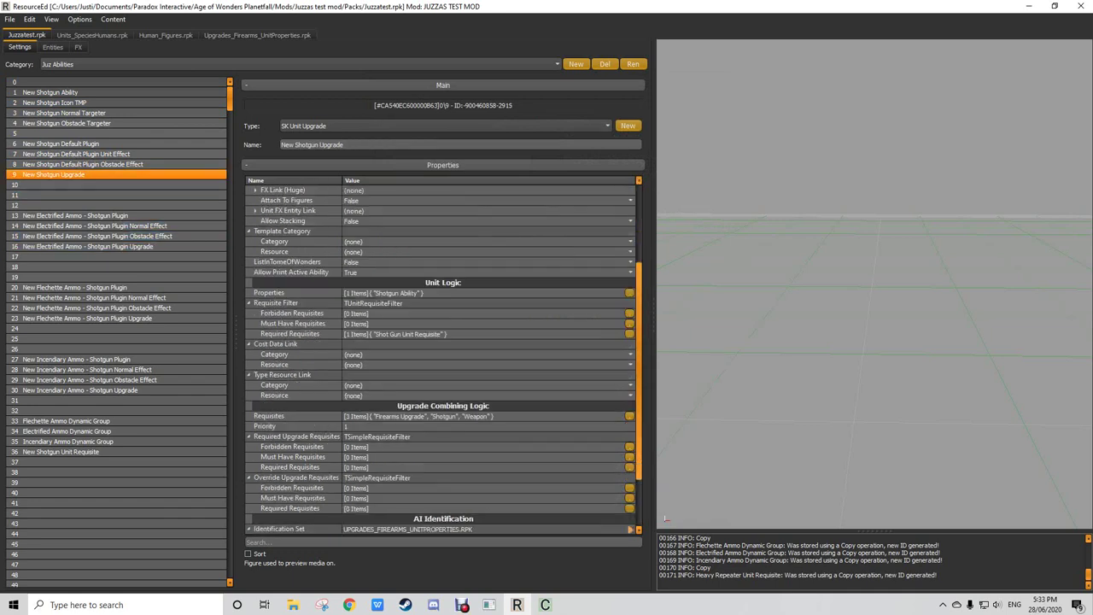
{"action": "left_click", "coordinate": [629, 303]}
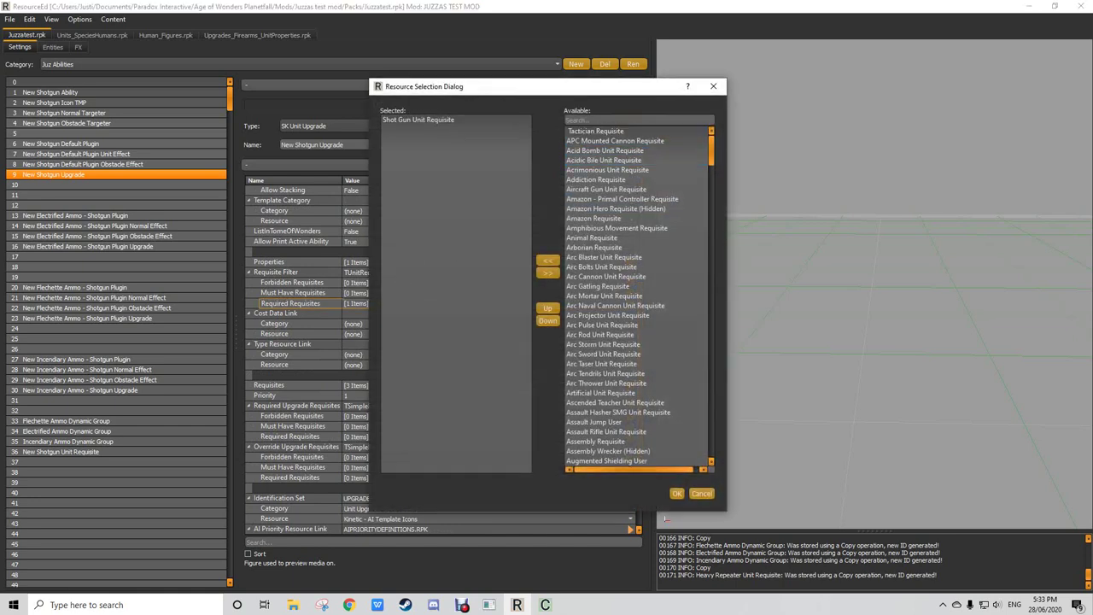
{"action": "type", "text": "New"}
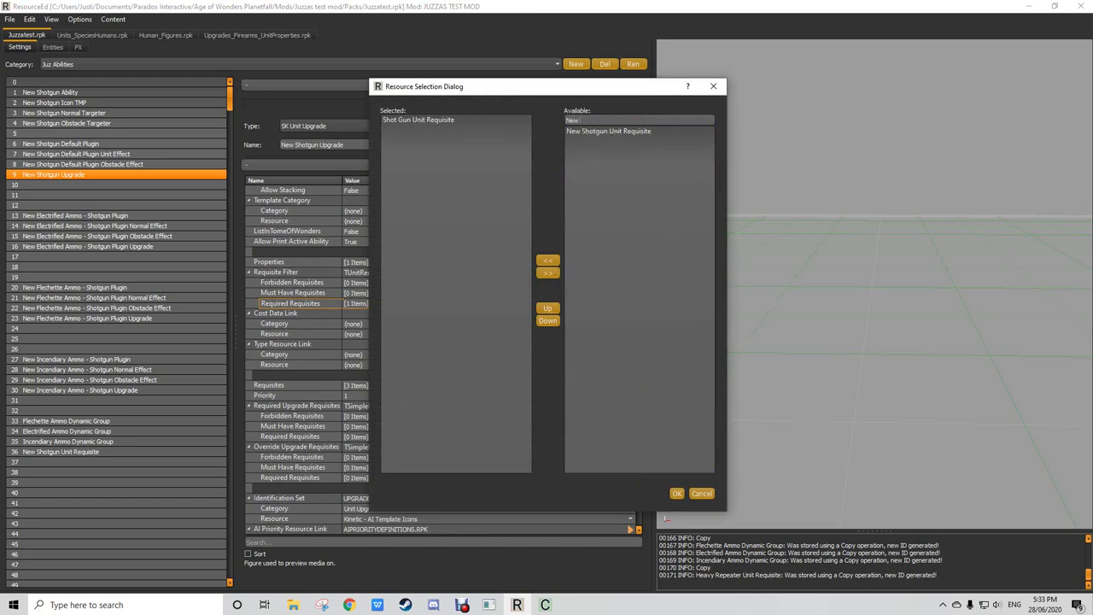
{"action": "double_click", "coordinate": [609, 132]}
{"action": "double_click", "coordinate": [419, 121]}
{"action": "left_click", "coordinate": [676, 494]}
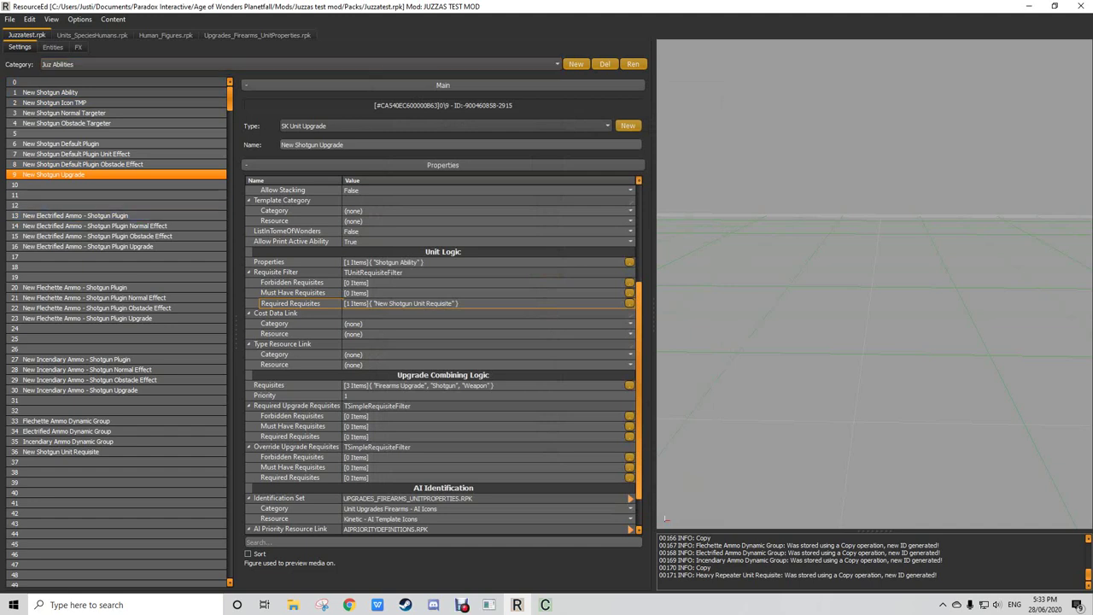
Step: Add New Shotgun Upgrade to the upgrades of the Vanguard Trooper 2 unit in Juz Units
{"action": "left_click", "coordinate": [52, 47]}
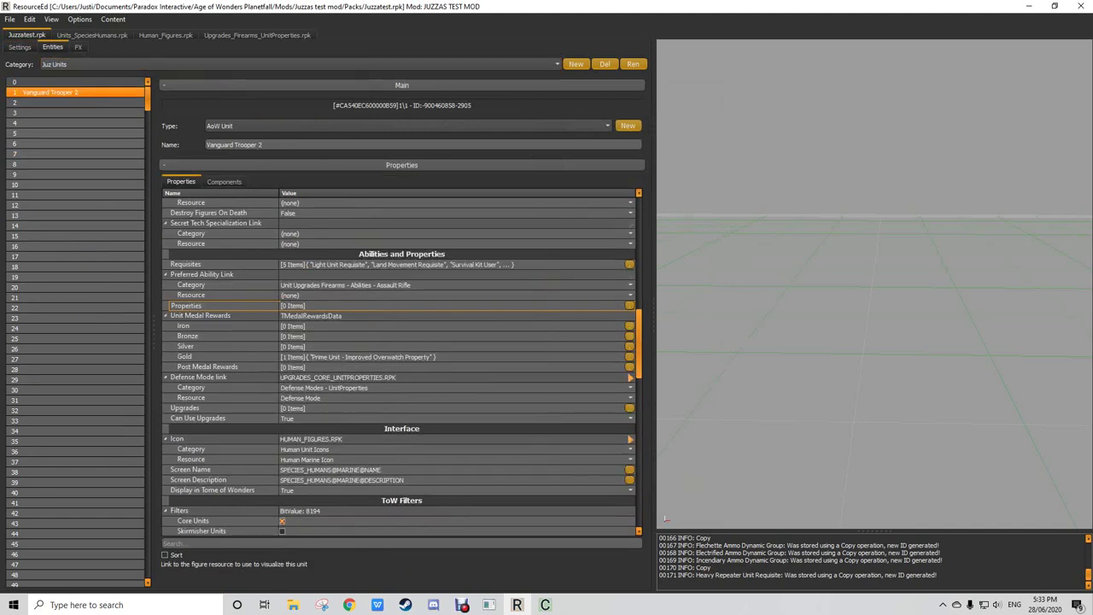
{"action": "scroll", "coordinate": [402, 367], "scroll_direction": "down", "scroll_amount": 2}
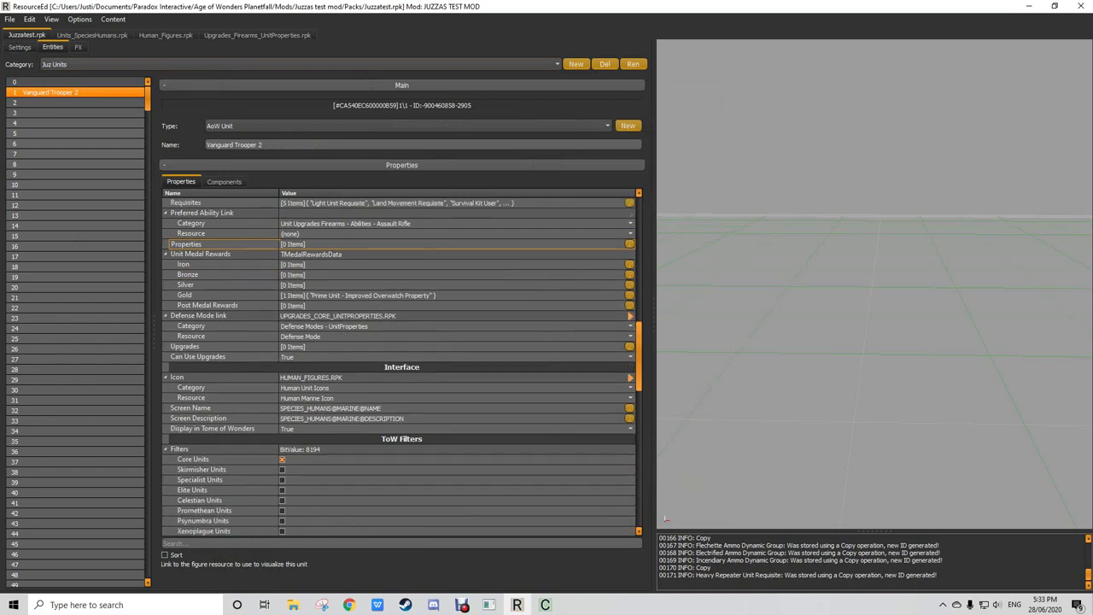
{"action": "scroll", "coordinate": [401, 367], "scroll_direction": "down", "scroll_amount": 15}
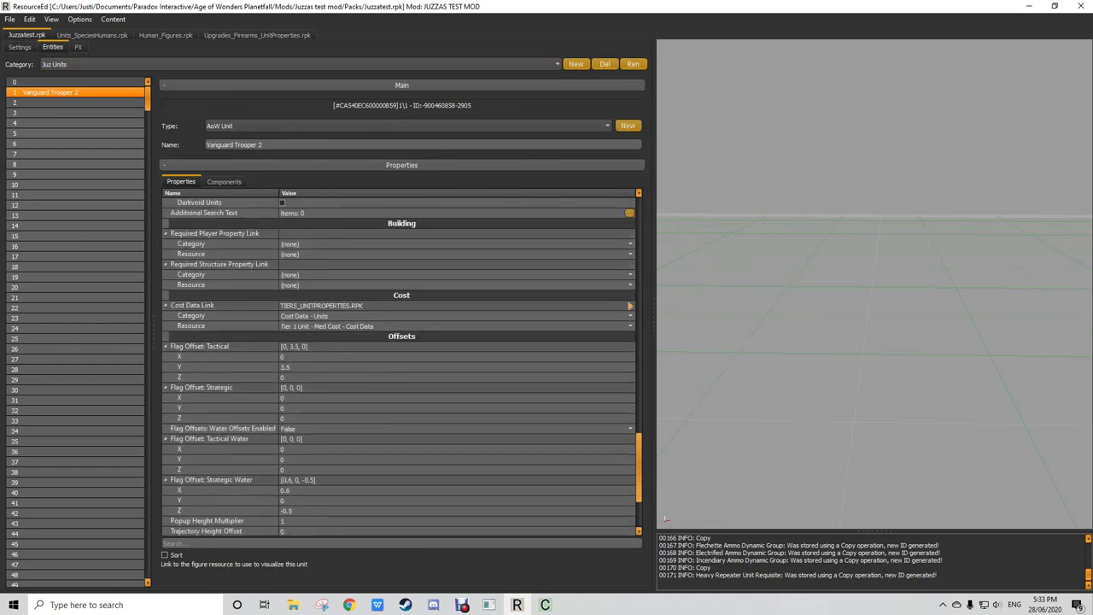
{"action": "scroll", "coordinate": [401, 367], "scroll_direction": "up", "scroll_amount": 12}
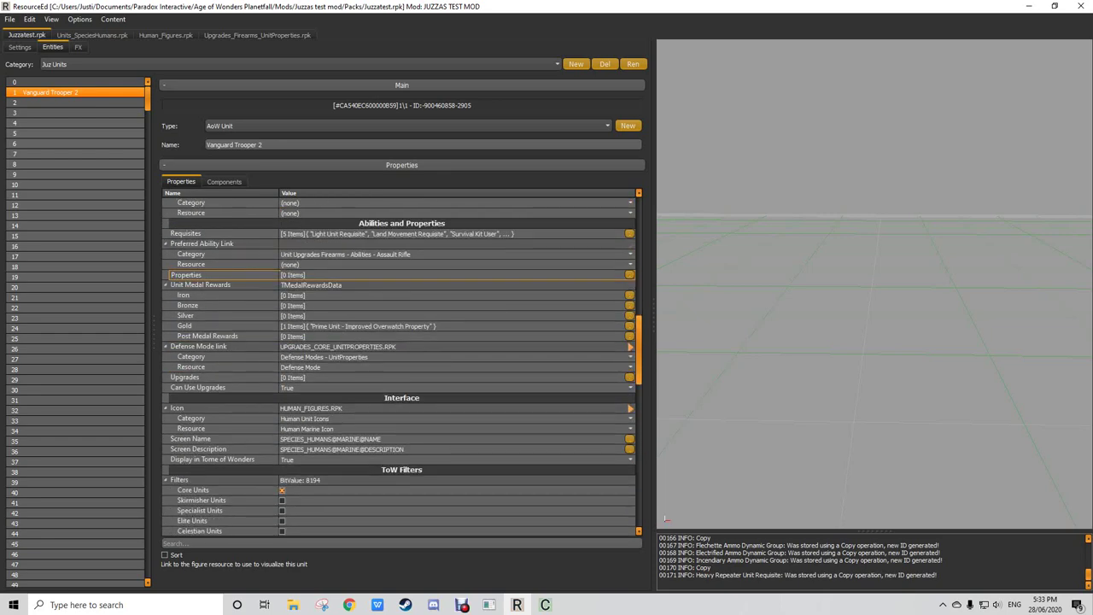
{"action": "left_click", "coordinate": [629, 376]}
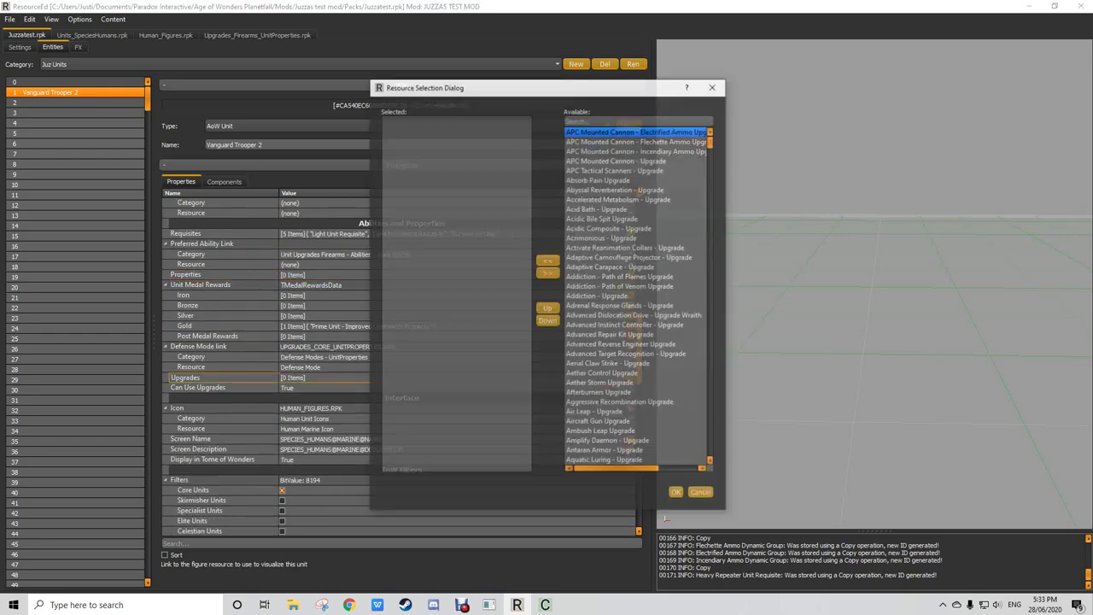
{"action": "type", "text": "w"}
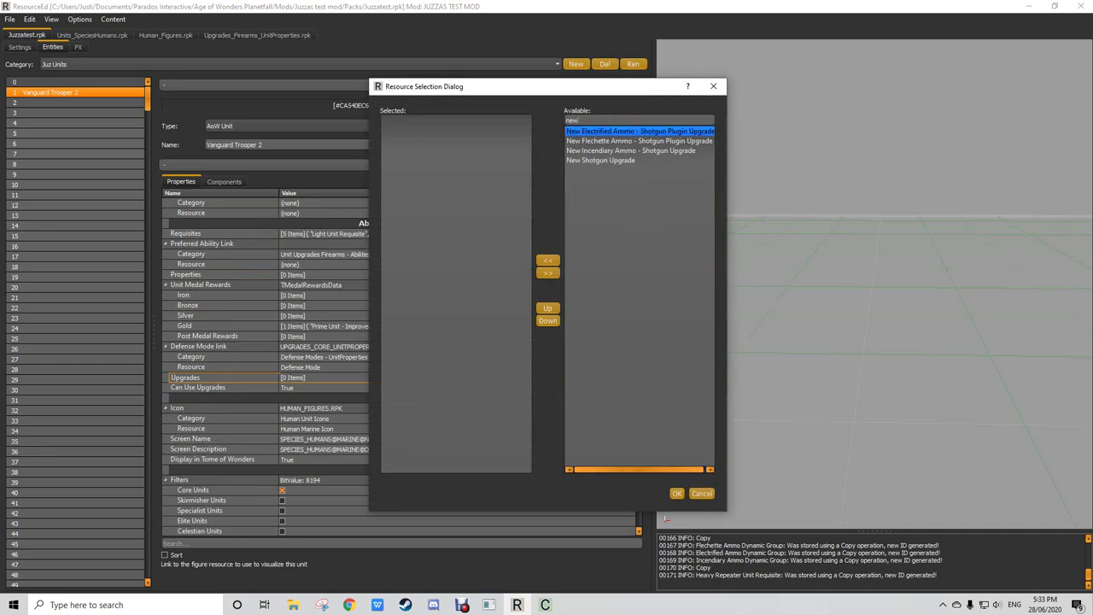
{"action": "key", "text": "Down"}
{"action": "key", "text": "Down"}
{"action": "key", "text": "Down"}
{"action": "double_click", "coordinate": [601, 160]}
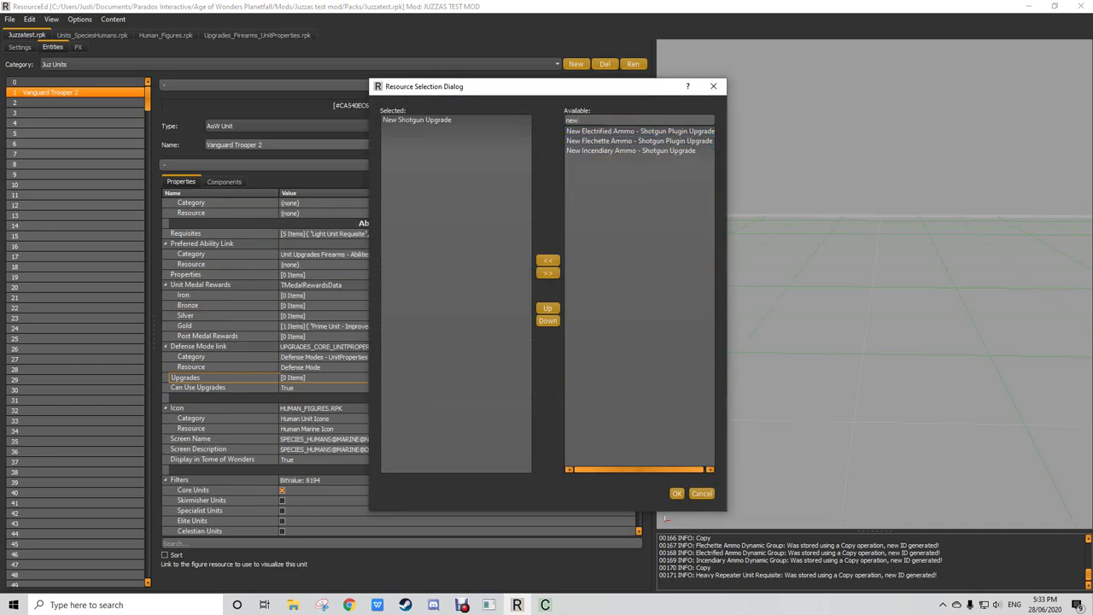
{"action": "left_click", "coordinate": [676, 494]}
Step: Add New Shotgun Unit Requisite to the requisites of Vanguard Trooper 2
{"action": "left_click", "coordinate": [629, 233]}
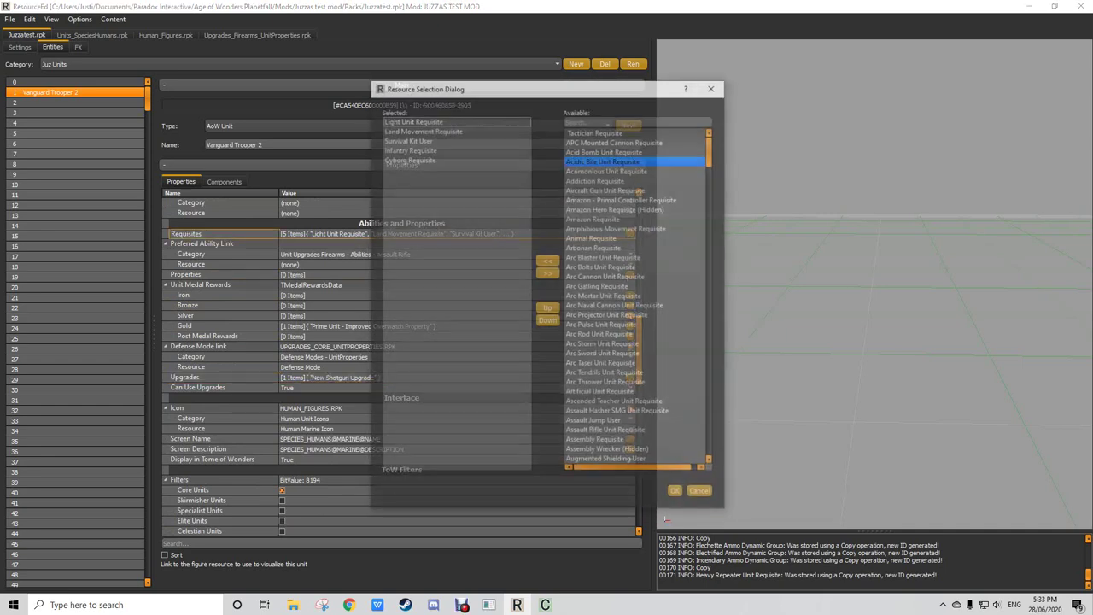
{"action": "type", "text": "New Sho"}
{"action": "double_click", "coordinate": [608, 132]}
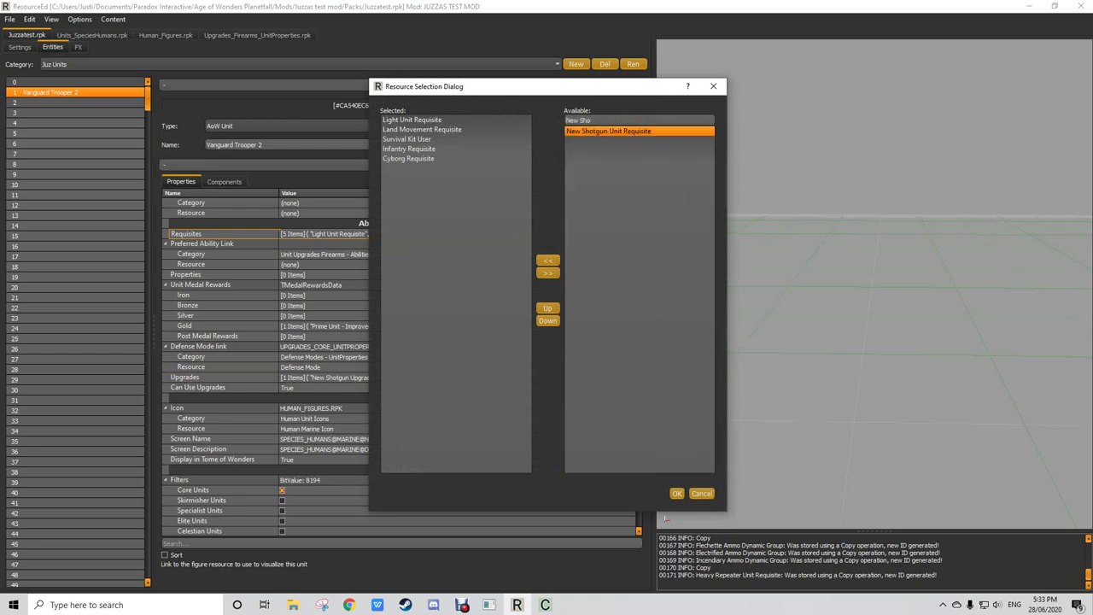
{"action": "left_click", "coordinate": [676, 493]}
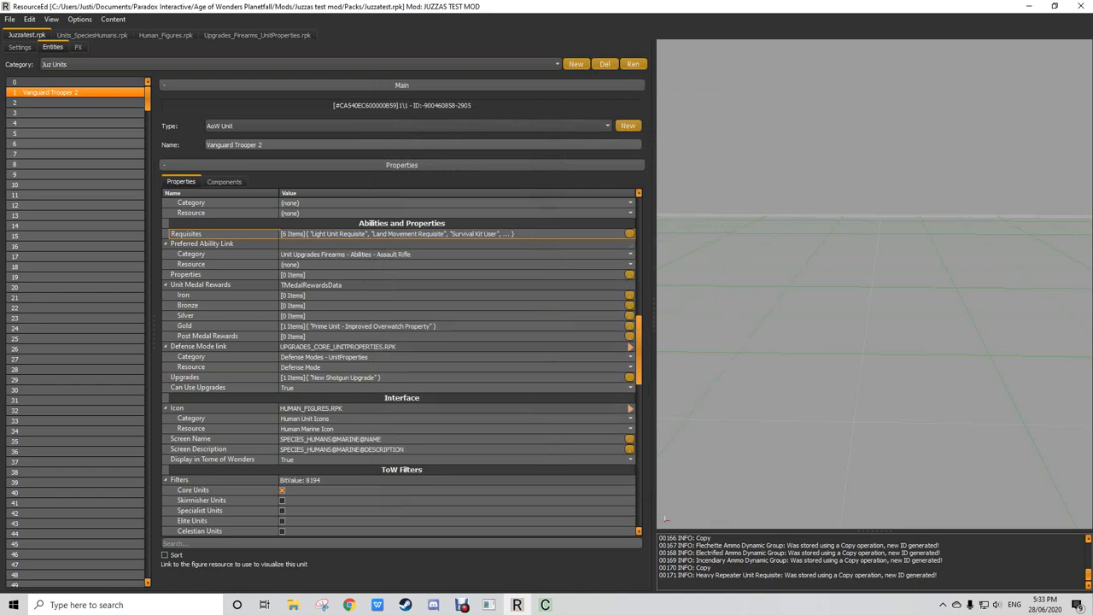
Step: Open the Properties resource selection of Vanguard Trooper 2 for editing
{"action": "left_click", "coordinate": [19, 47]}
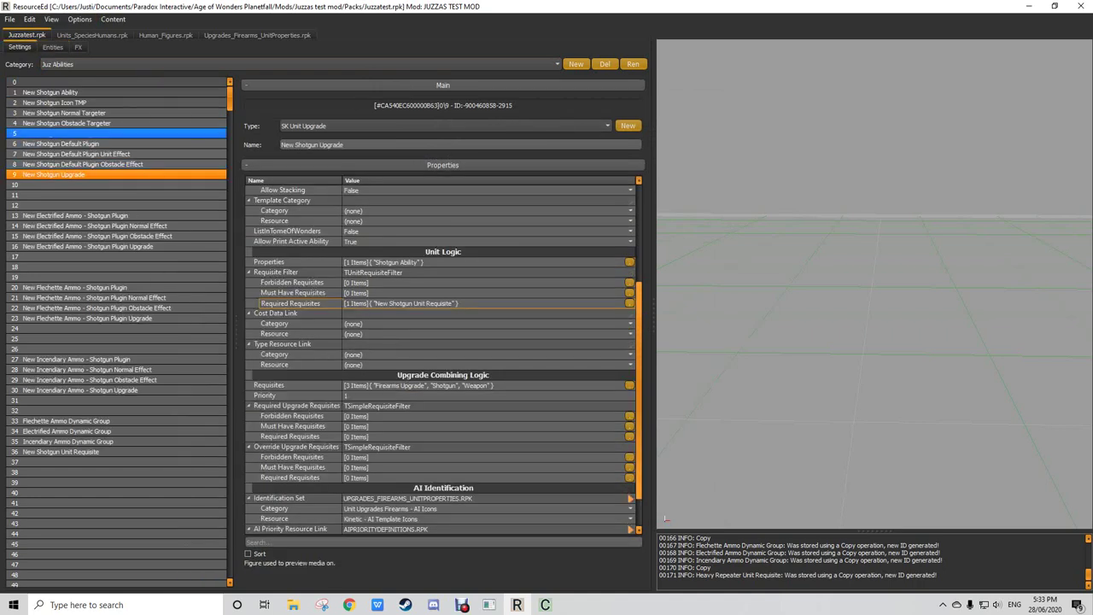
{"action": "left_click", "coordinate": [53, 47]}
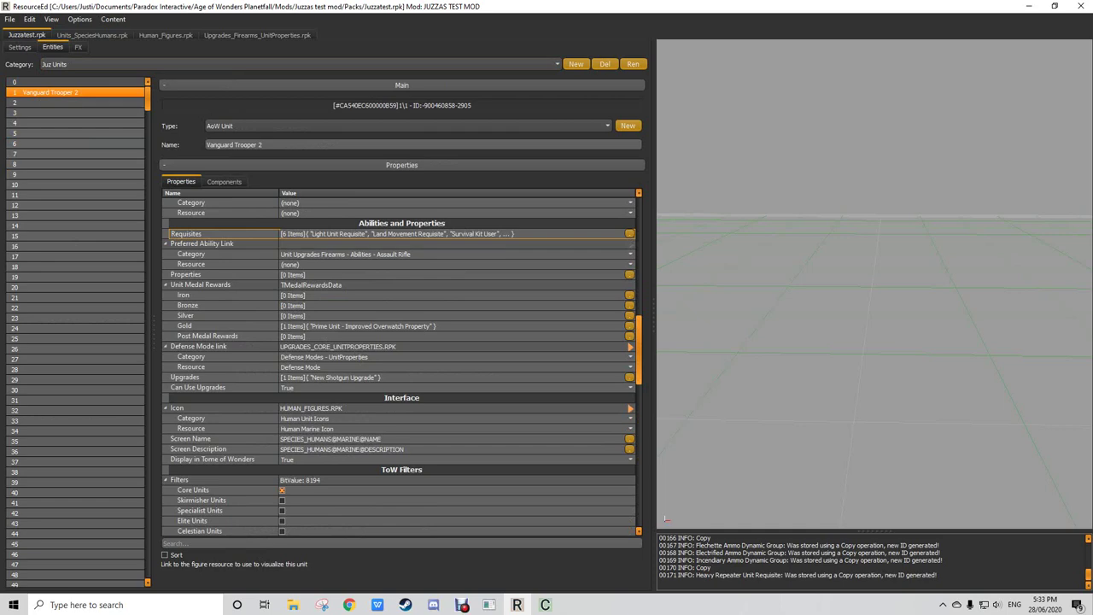
{"action": "left_click", "coordinate": [630, 274]}
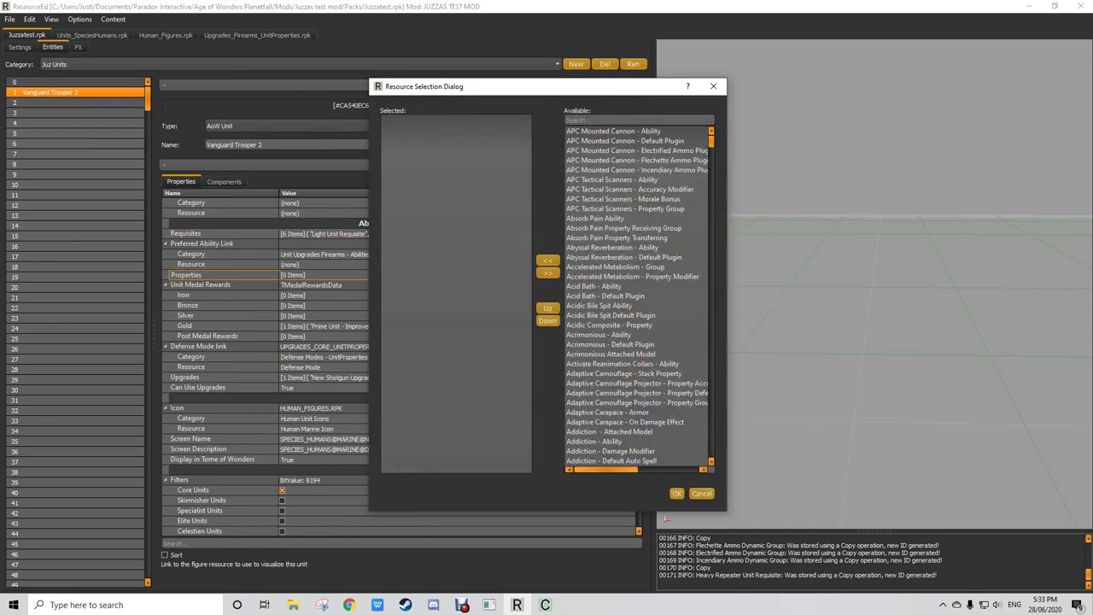
{"action": "type", "text": "Jetpac"}
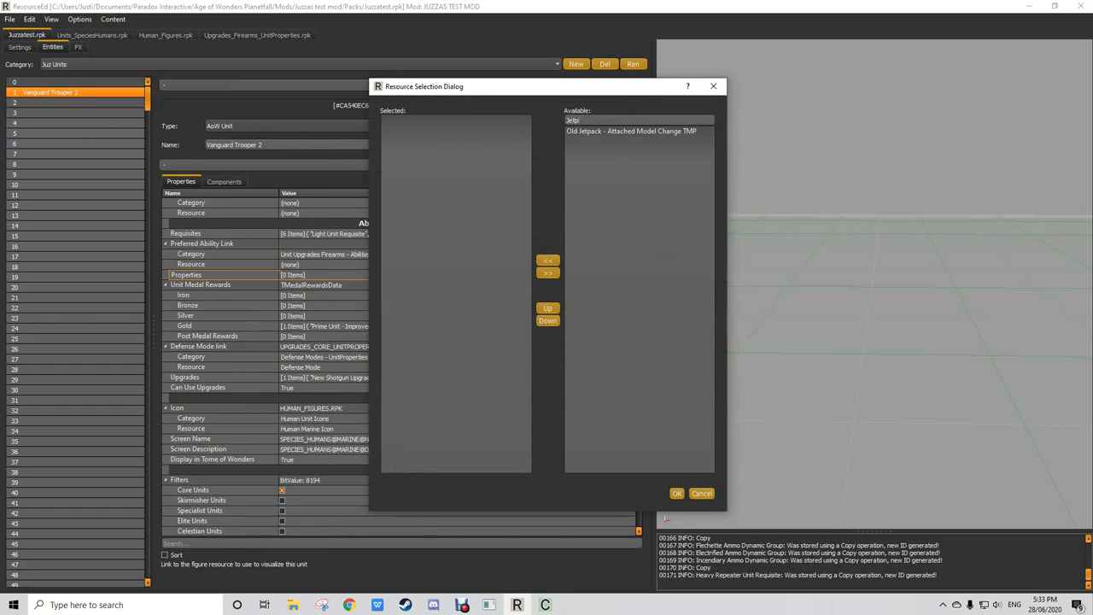
{"action": "key", "text": "BackSpace"}
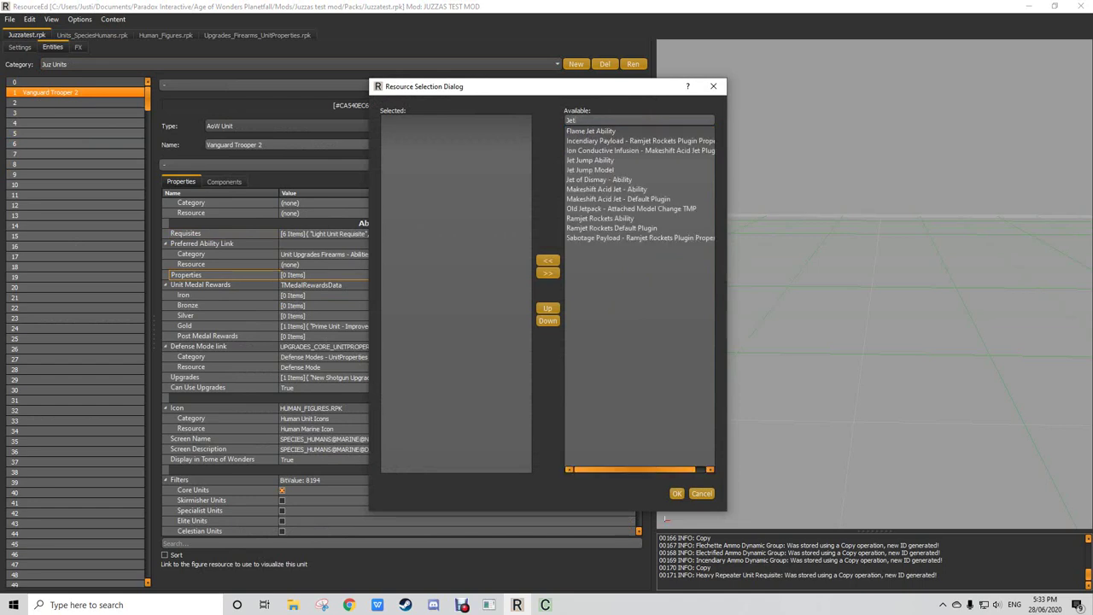
{"action": "key", "text": "BackSpace"}
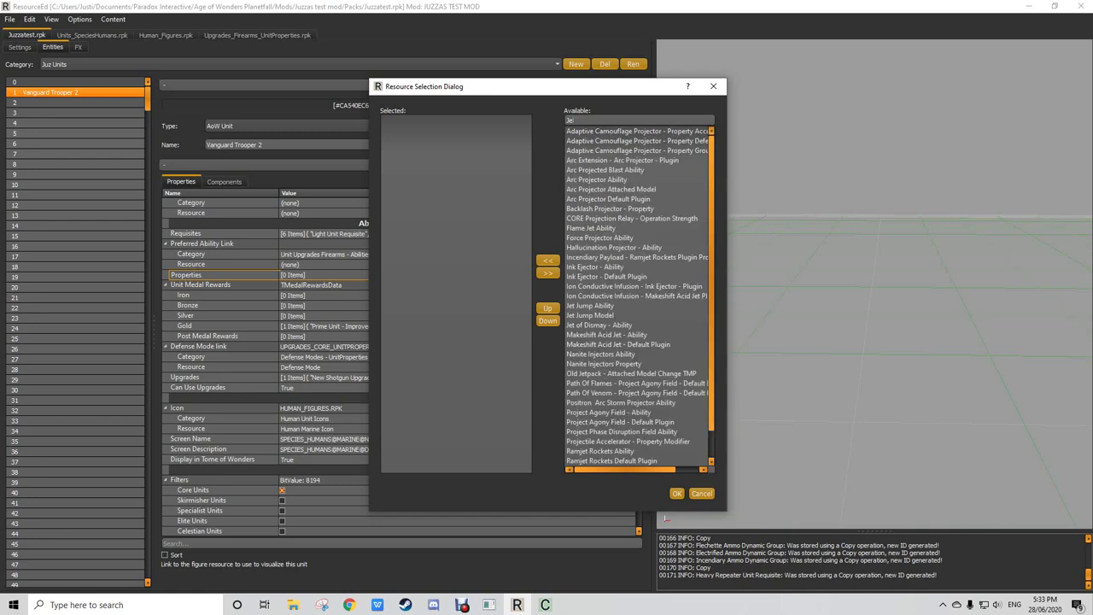
{"action": "key", "text": "BackSpace"}
{"action": "key", "text": "BackSpace"}
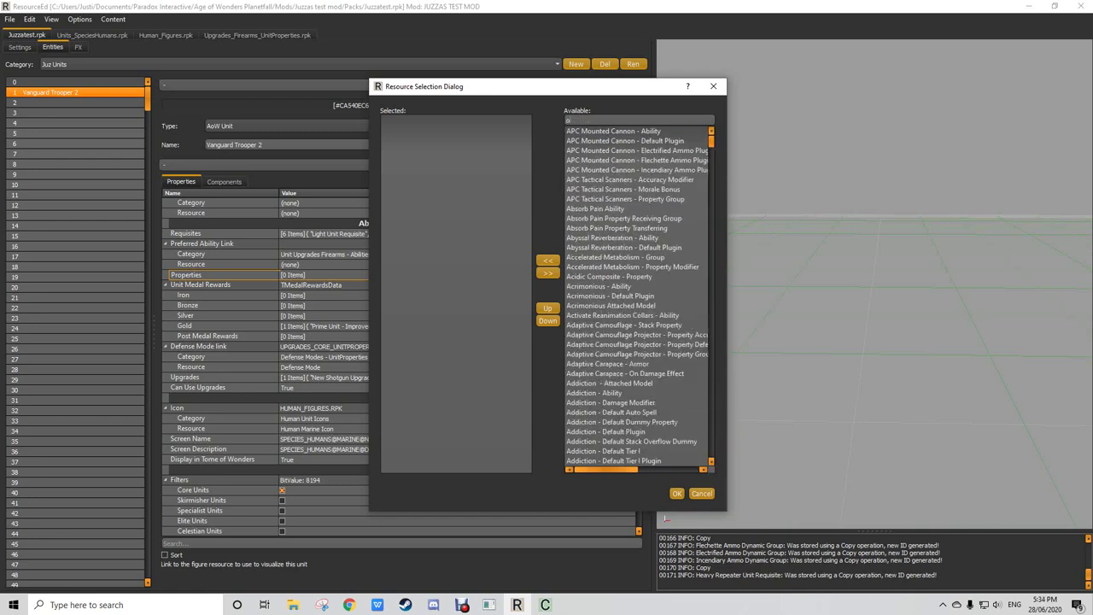
{"action": "type", "text": "jetpl"}
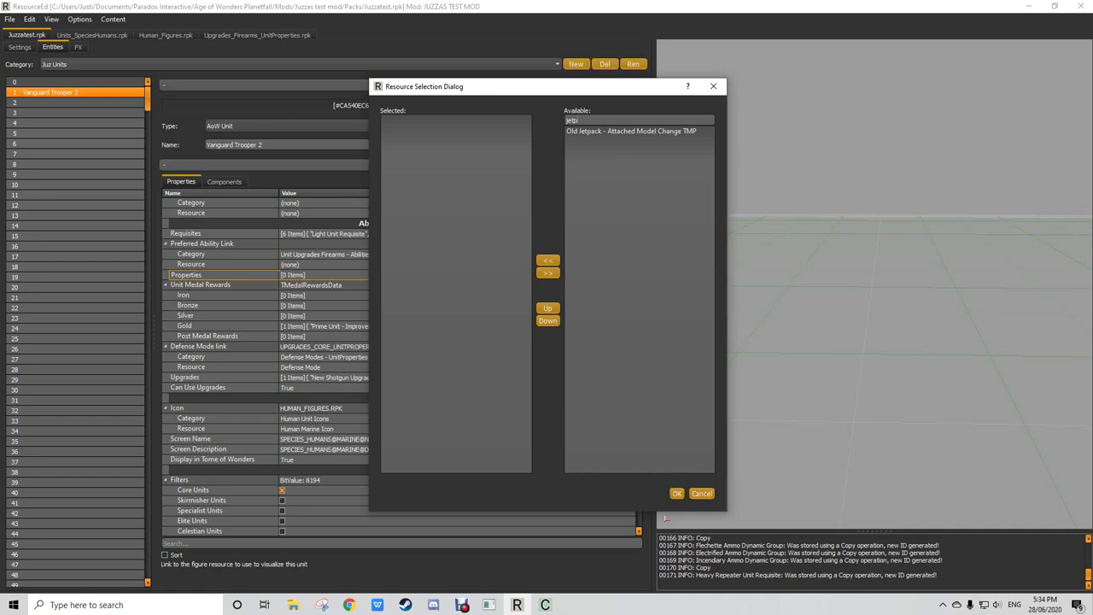
{"action": "type", "text": "l"}
{"action": "key", "text": "BackSpace"}
{"action": "left_click", "coordinate": [702, 494]}
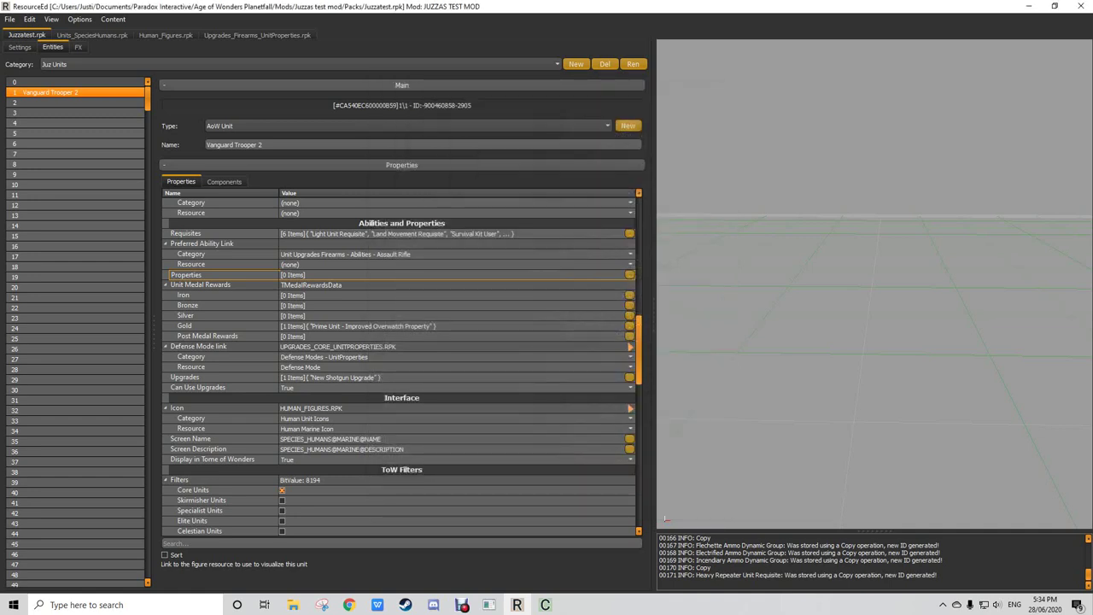
Step: Add Old Jetpack - Upgrade to the Vanguard Trooper 2 unit's Upgrades list
{"action": "left_click", "coordinate": [629, 377]}
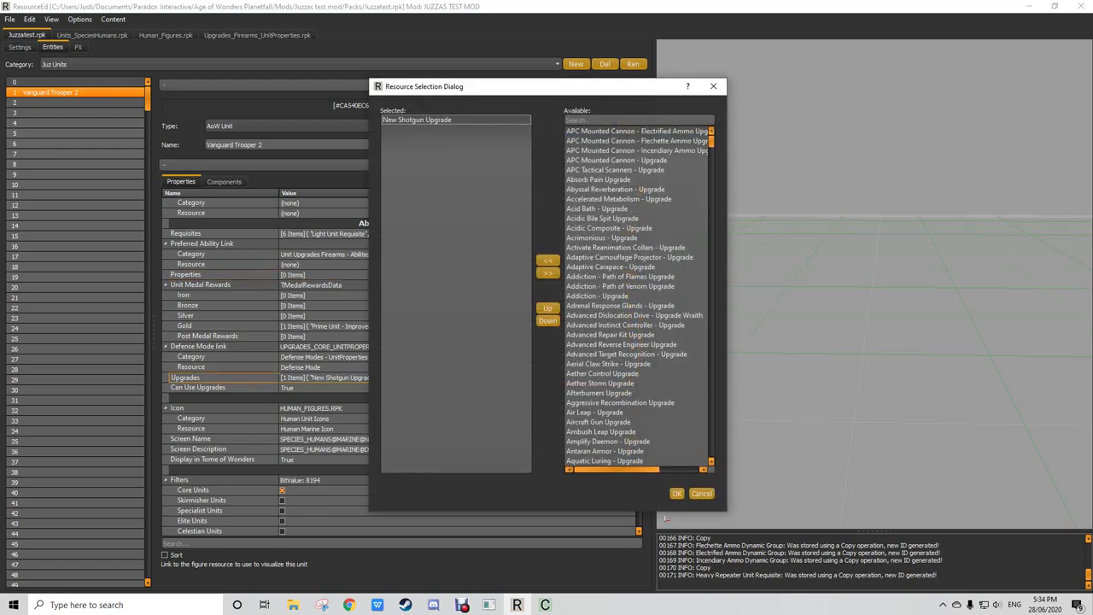
{"action": "type", "text": "jetp"}
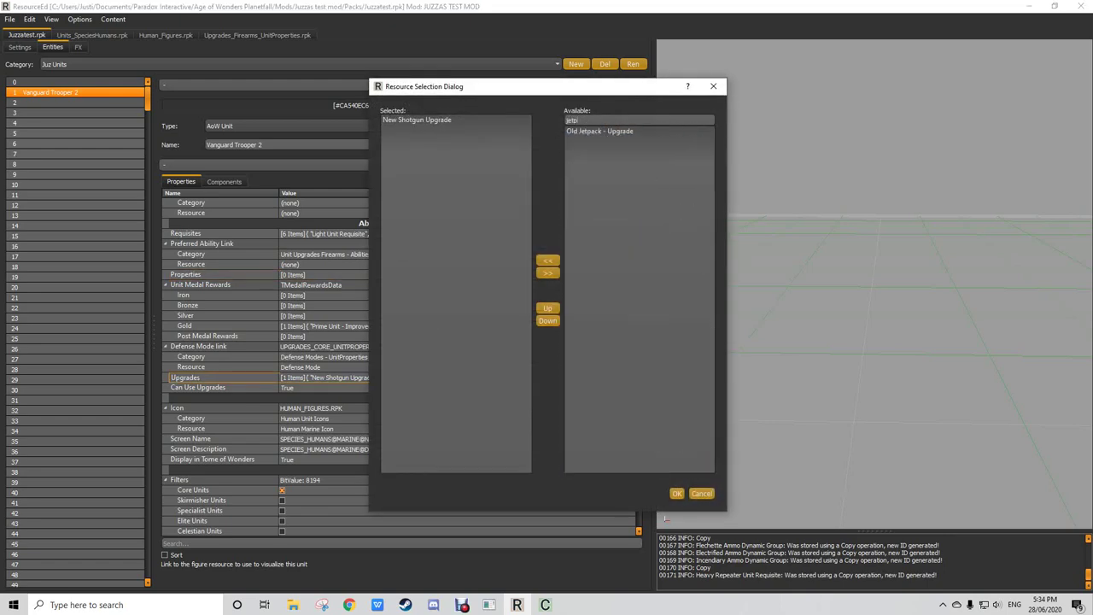
{"action": "double_click", "coordinate": [599, 130]}
{"action": "left_click", "coordinate": [676, 494]}
Step: Select New Shotgun Ability in the settings, and view the Vanguard Trooper 2 figure in the Juz Figures category
{"action": "left_click", "coordinate": [20, 47]}
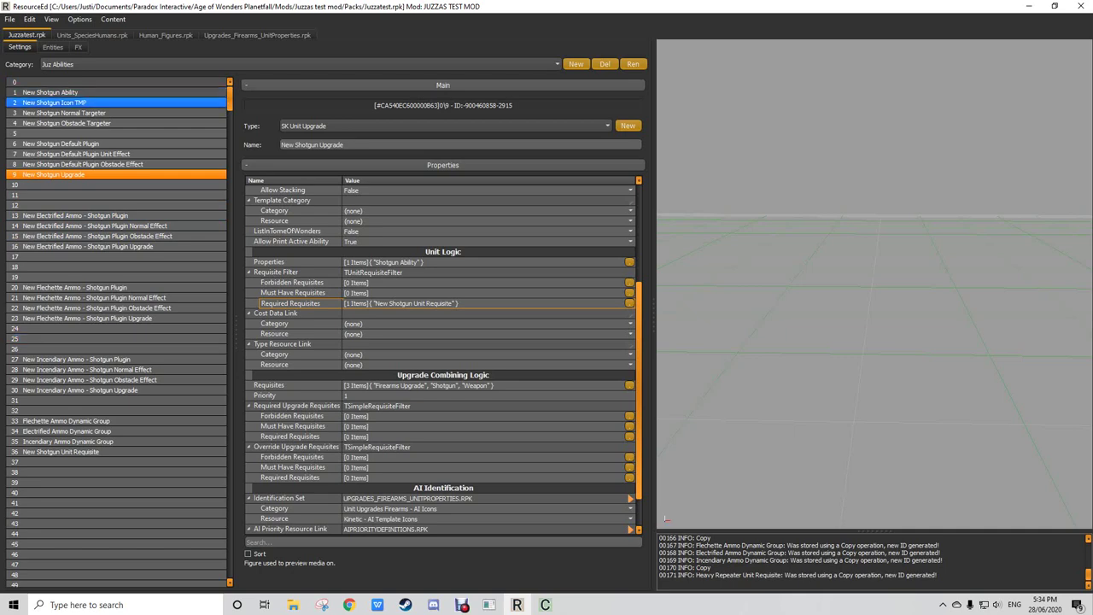
{"action": "left_click", "coordinate": [51, 92]}
{"action": "left_click", "coordinate": [53, 47]}
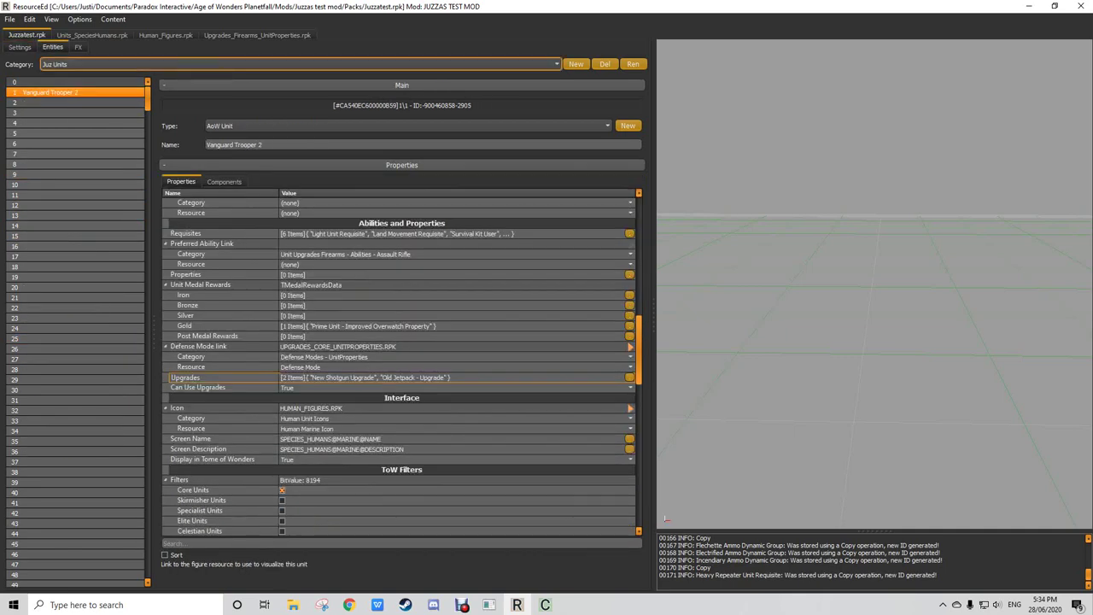
{"action": "left_click", "coordinate": [72, 64]}
{"action": "left_click", "coordinate": [70, 74]}
{"action": "left_click", "coordinate": [51, 92]}
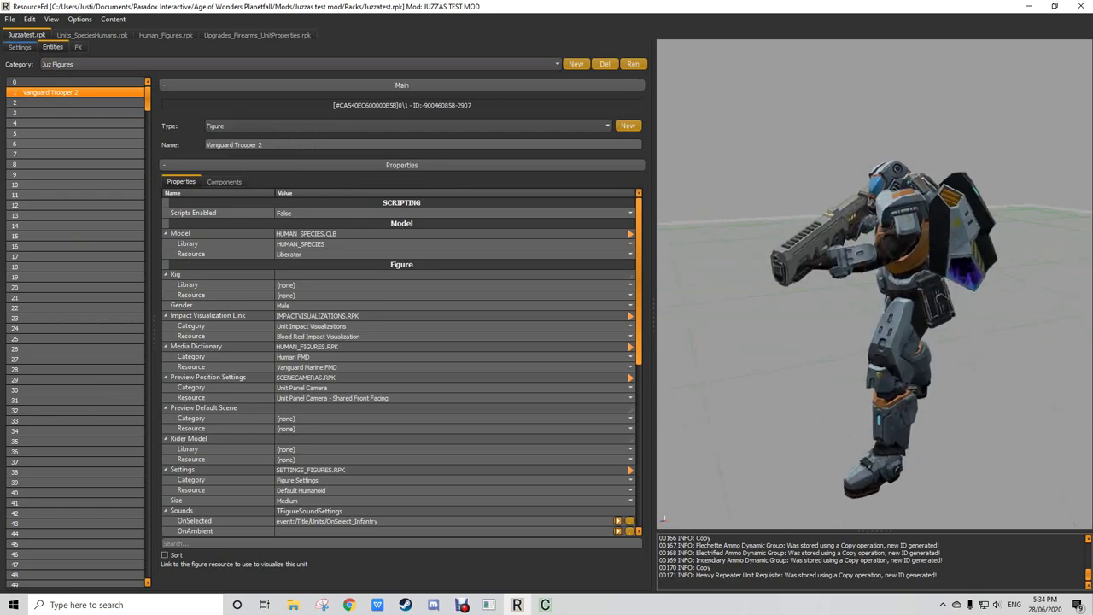
Step: In New Shotgun Ability, clear the Large Icon Link category to (none) and set its resource to New Shotgun Icon TMP
{"action": "left_click", "coordinate": [20, 47]}
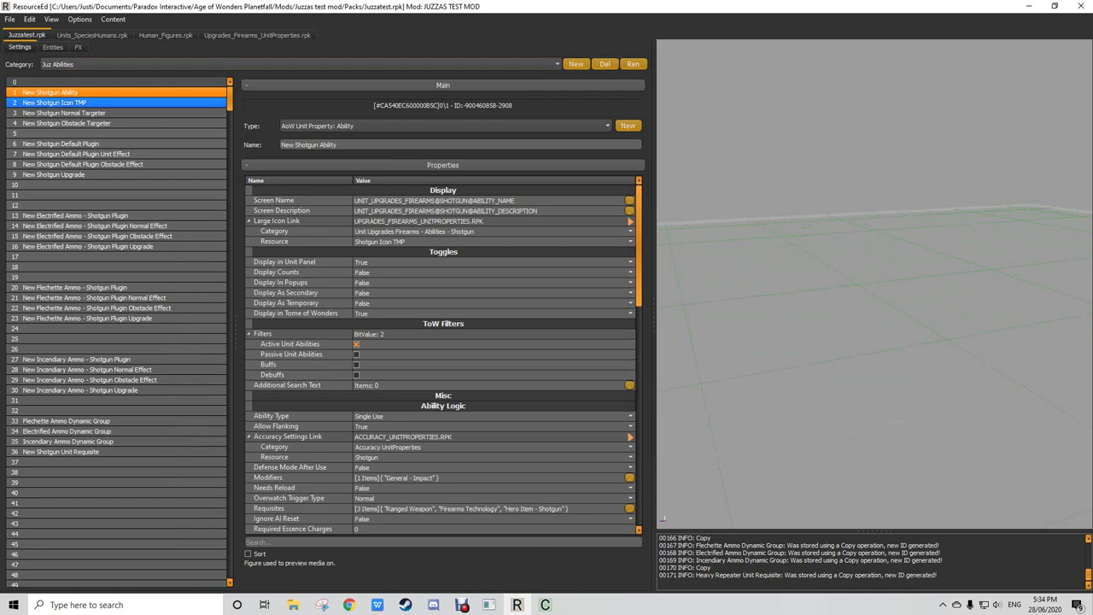
{"action": "left_click", "coordinate": [409, 242]}
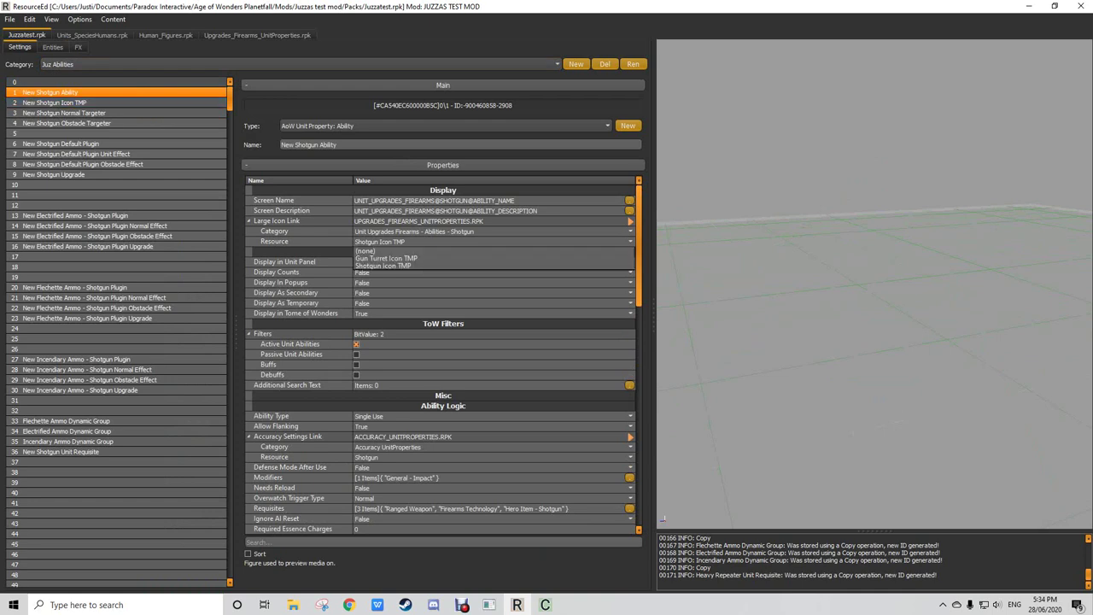
{"action": "left_click", "coordinate": [512, 232]}
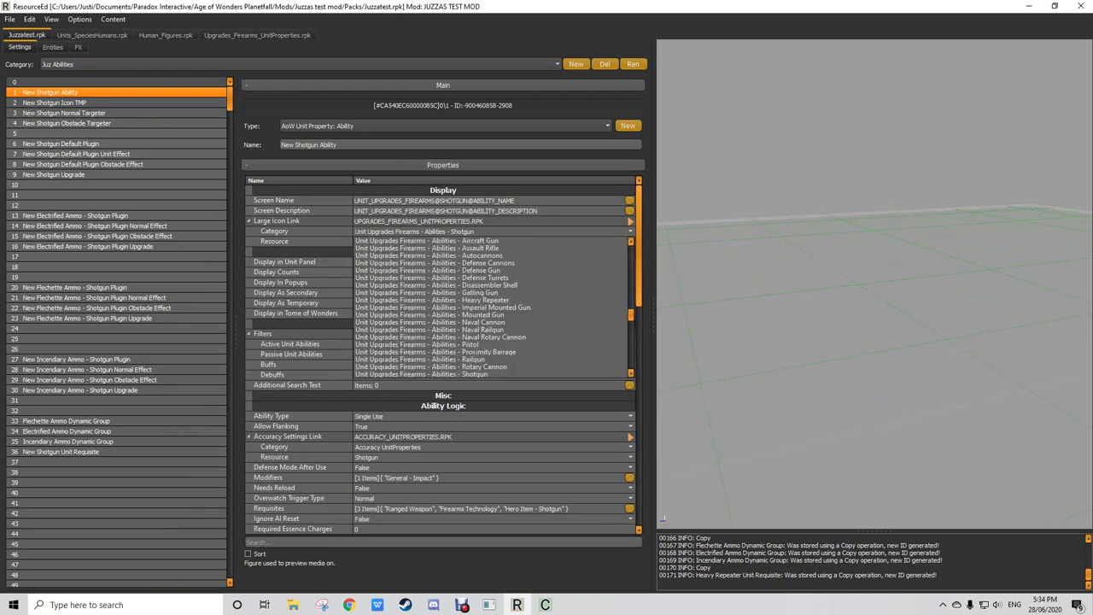
{"action": "left_click_drag", "start_coordinate": [631, 315], "coordinate": [631, 250]}
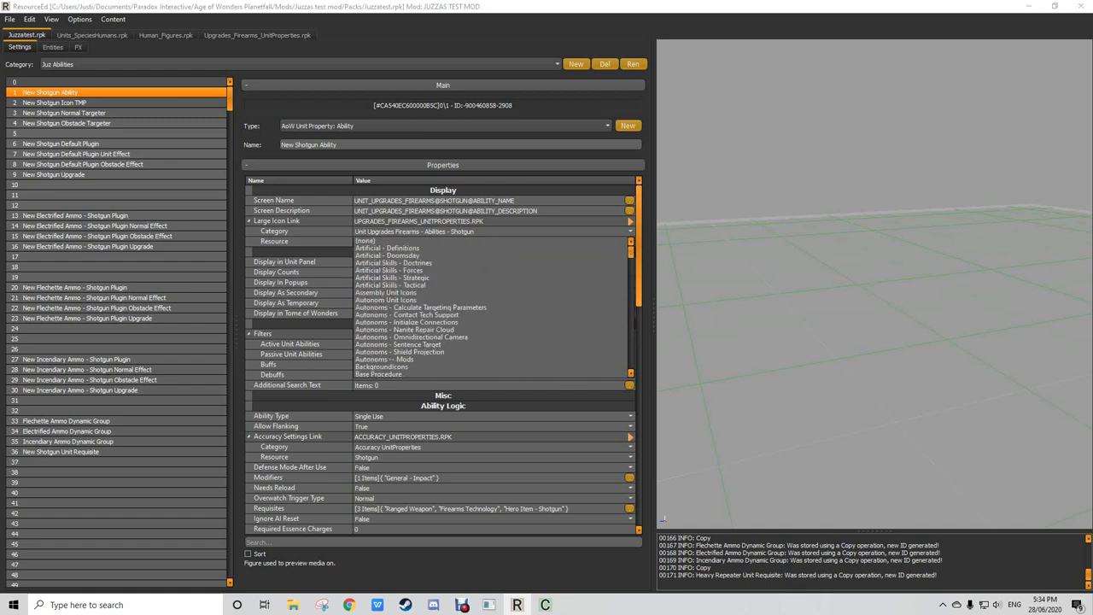
{"action": "left_click", "coordinate": [410, 240]}
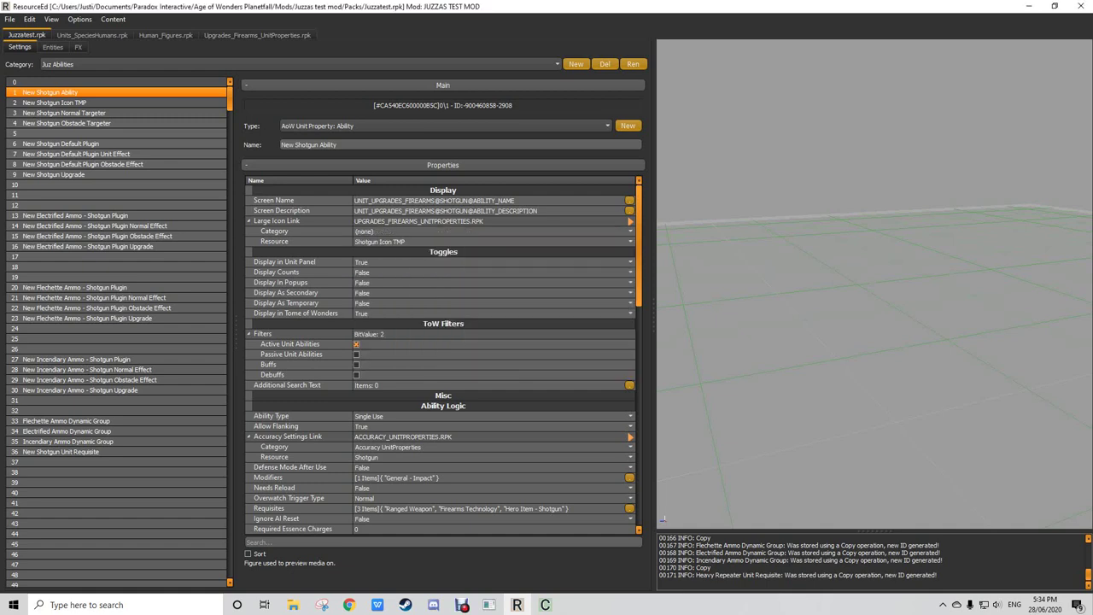
{"action": "left_click", "coordinate": [427, 242]}
{"action": "type", "text": "New Sho"}
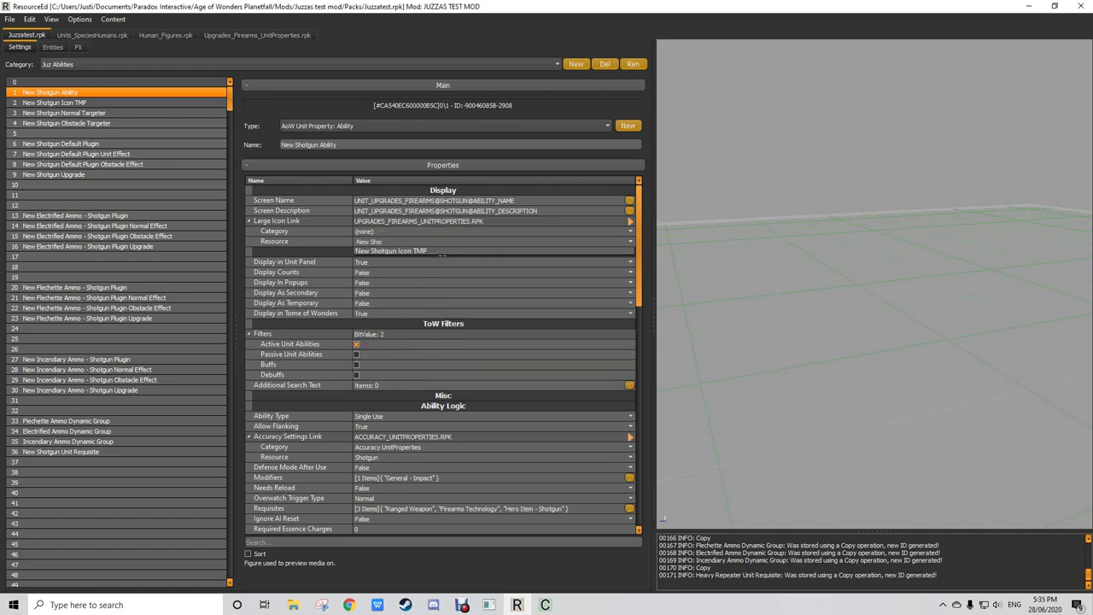
{"action": "key", "text": "Return"}
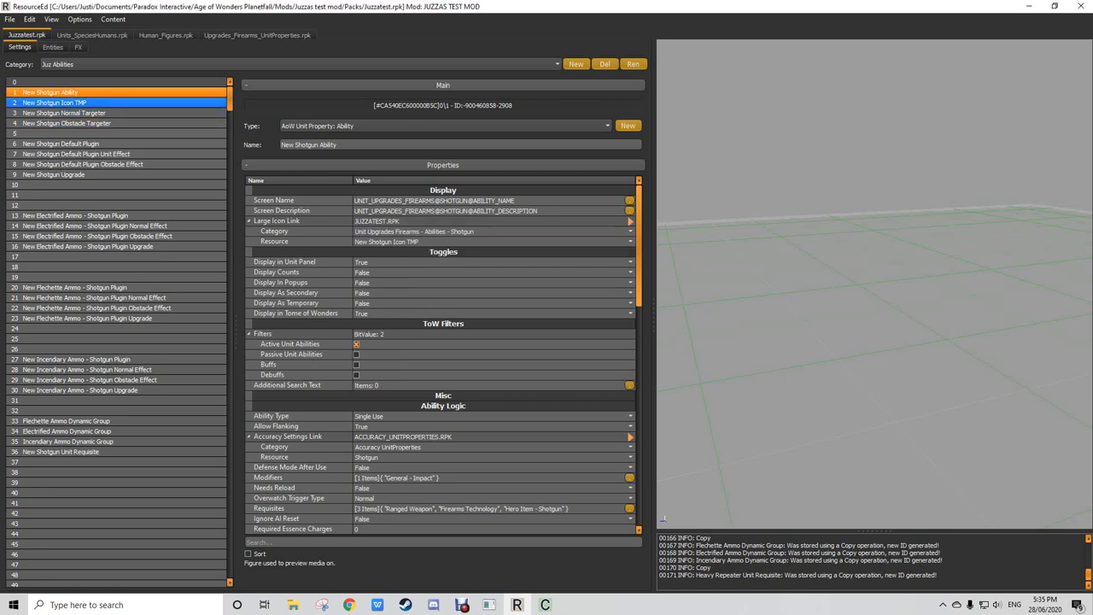
Step: Remove Hero Item - Shotgun from the Requisites of New Shotgun Ability
{"action": "scroll", "coordinate": [442, 359], "scroll_direction": "down", "scroll_amount": 8}
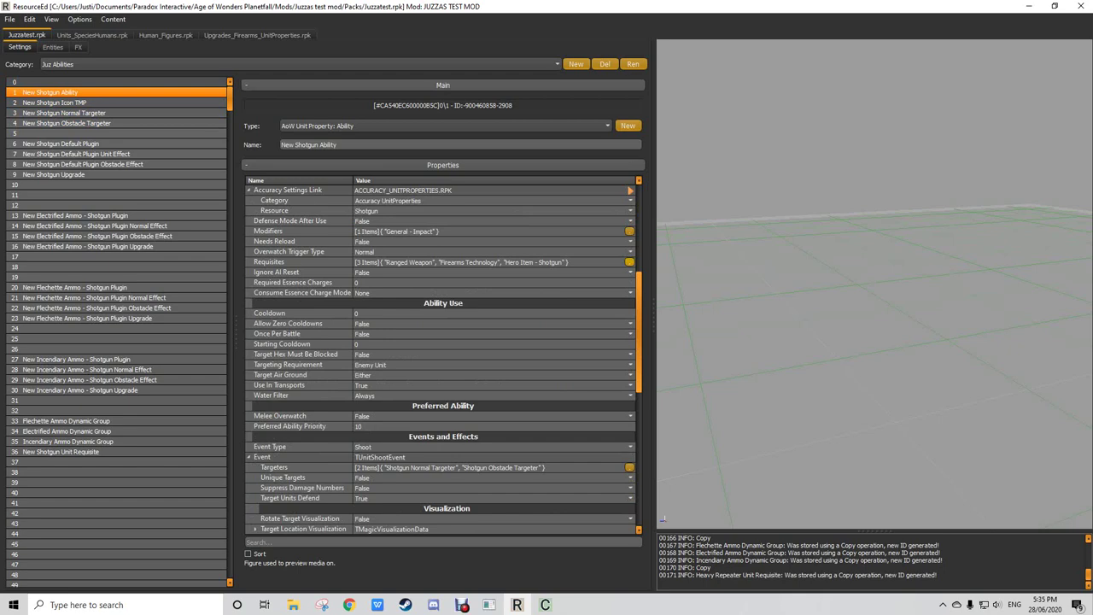
{"action": "left_click", "coordinate": [630, 262]}
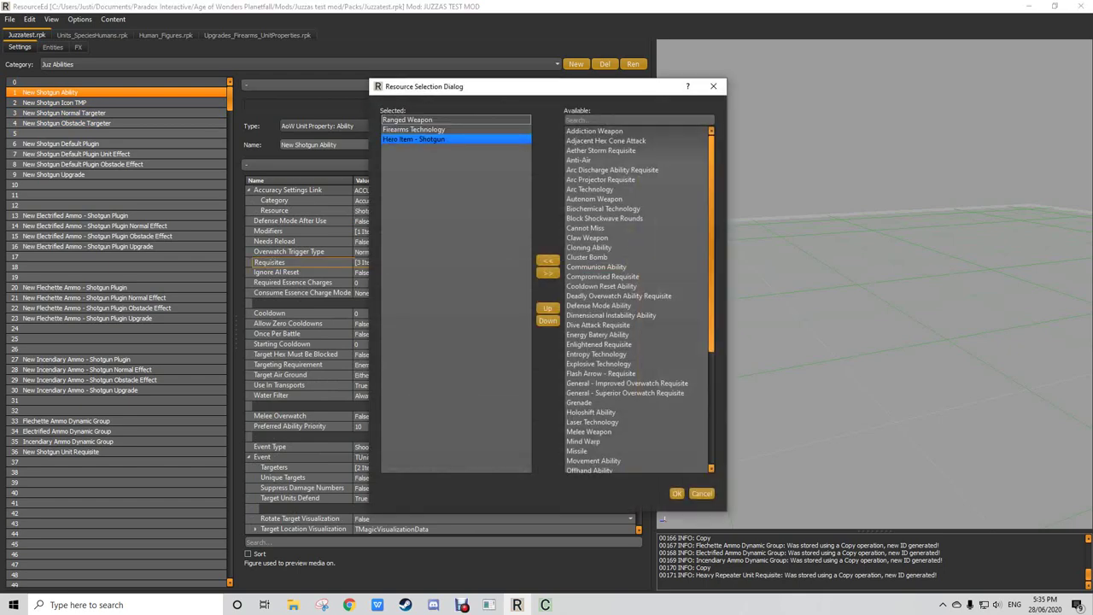
{"action": "key", "text": "Delete"}
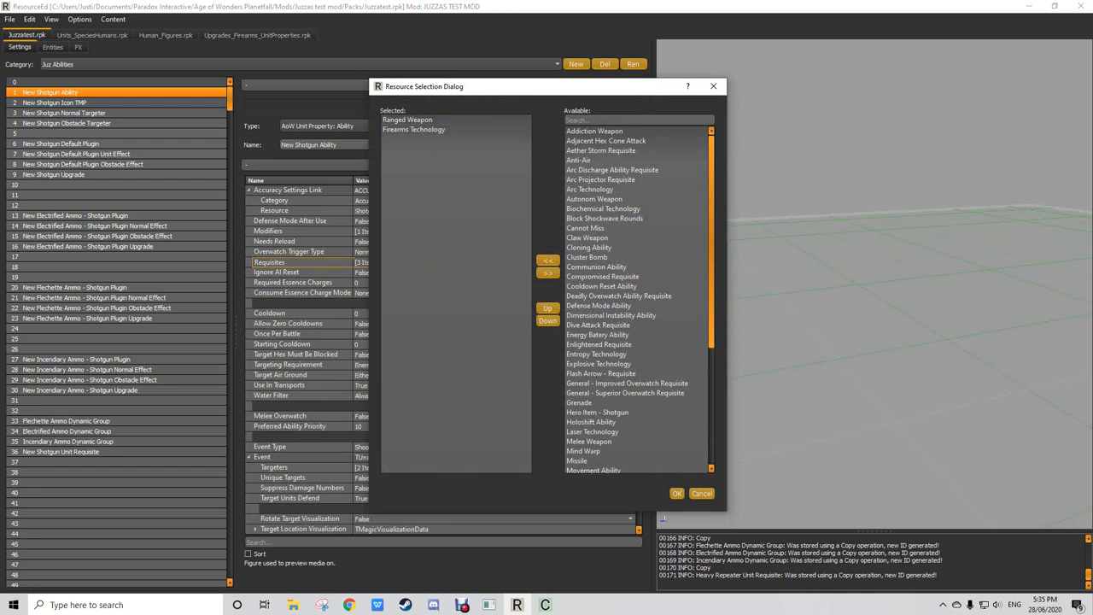
{"action": "left_click", "coordinate": [413, 120]}
{"action": "left_click", "coordinate": [676, 492]}
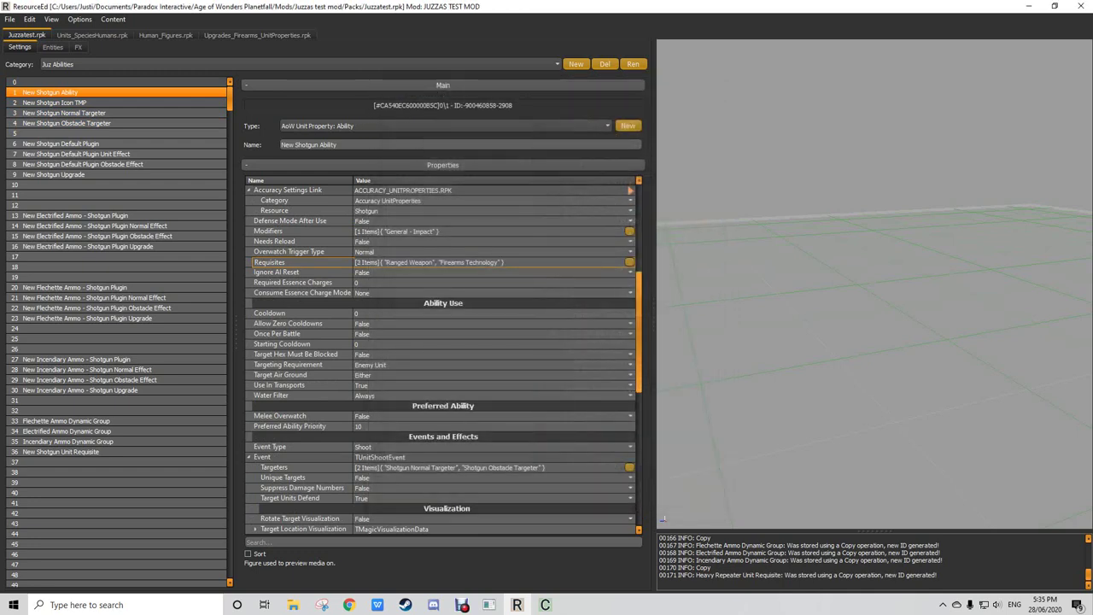
Step: Replace the ability's event Targeters with New Shotgun Normal Targeter and New Shotgun Obstacle Targeter
{"action": "scroll", "coordinate": [443, 341], "scroll_direction": "up", "scroll_amount": 3}
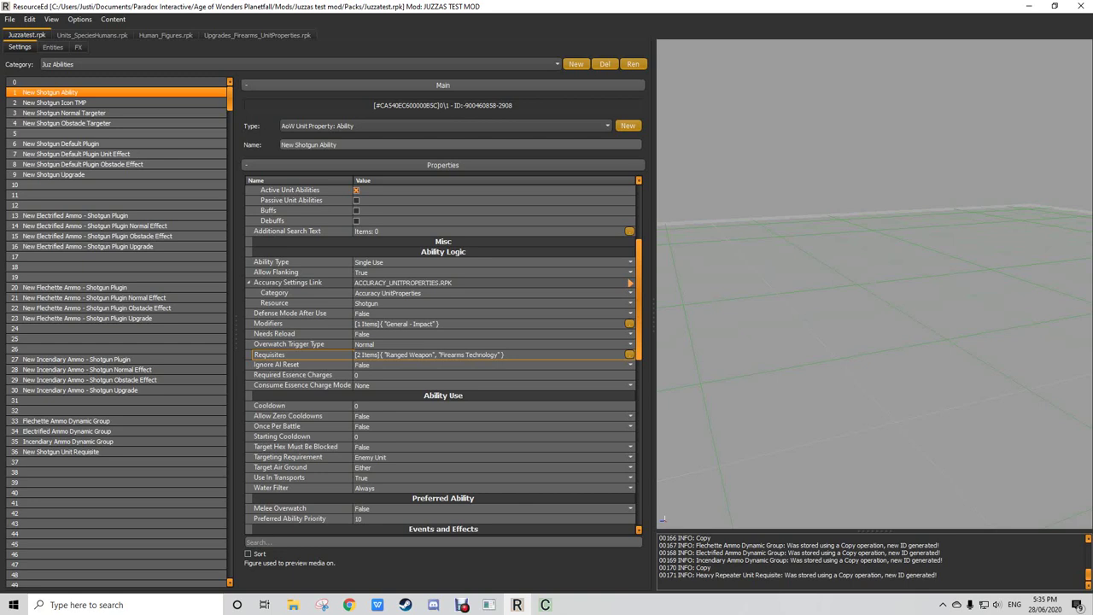
{"action": "scroll", "coordinate": [444, 341], "scroll_direction": "down", "scroll_amount": 3}
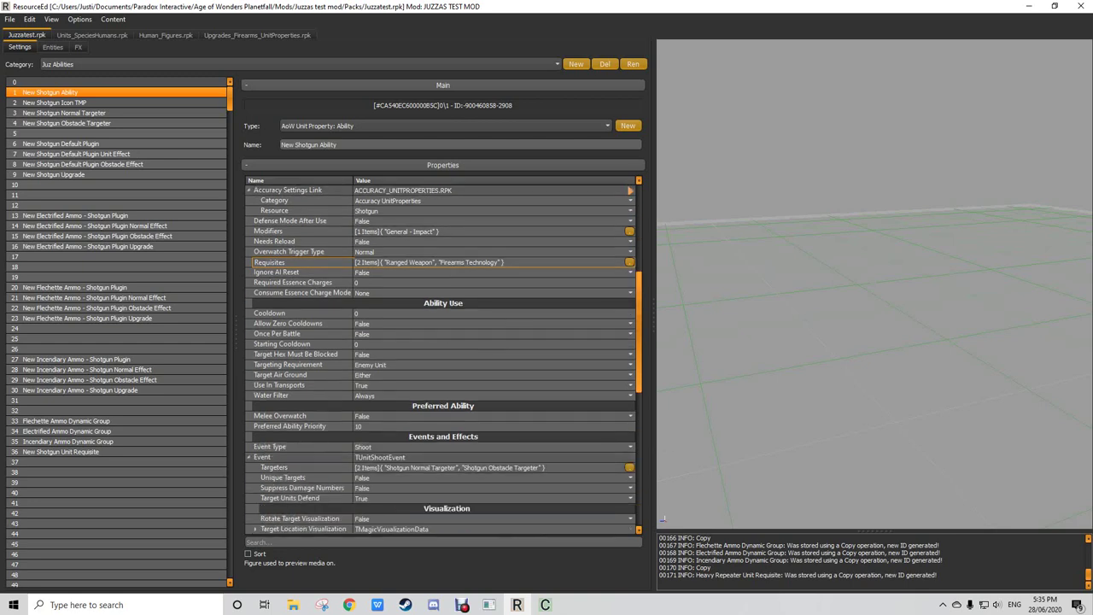
{"action": "scroll", "coordinate": [512, 359], "scroll_direction": "down", "scroll_amount": 4}
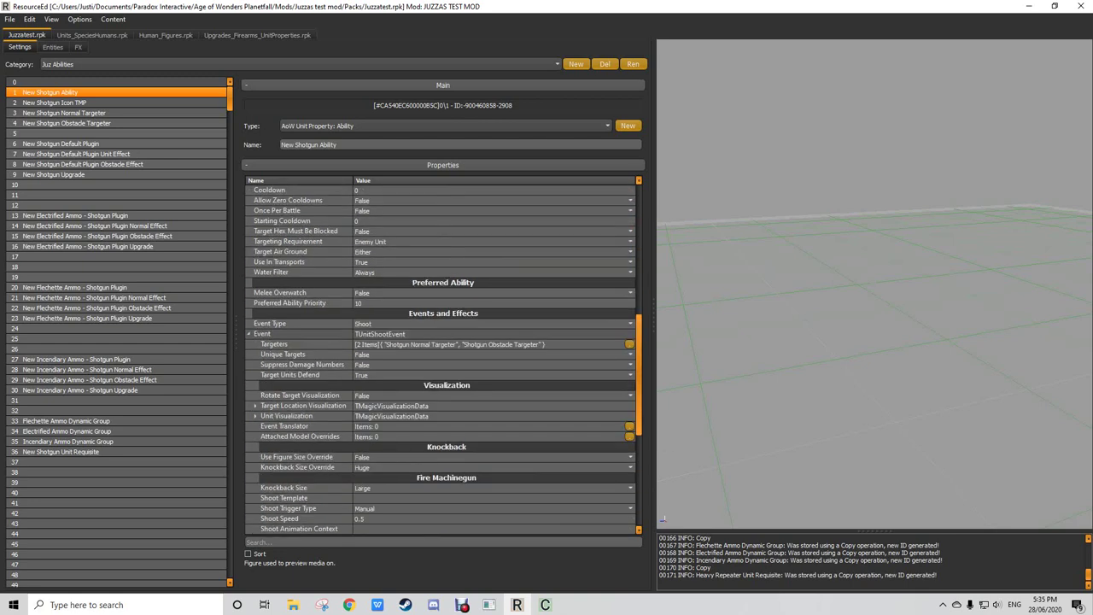
{"action": "left_click", "coordinate": [629, 344]}
{"action": "left_click", "coordinate": [638, 121]}
{"action": "type", "text": "New Sho"}
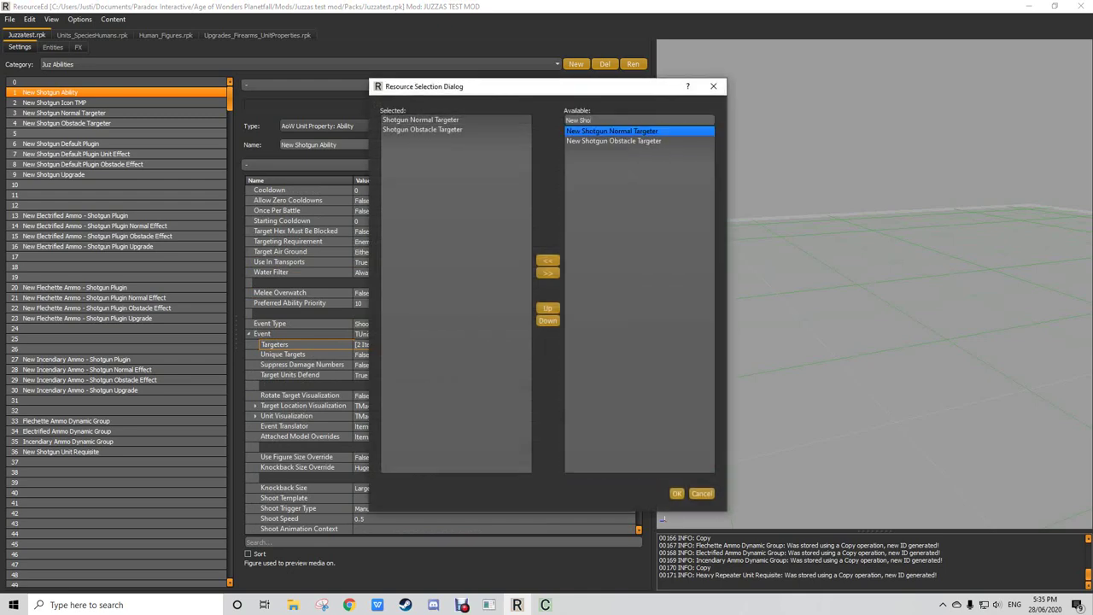
{"action": "double_click", "coordinate": [612, 132]}
{"action": "double_click", "coordinate": [614, 141]}
{"action": "left_click", "coordinate": [421, 119]}
{"action": "double_click", "coordinate": [421, 119]}
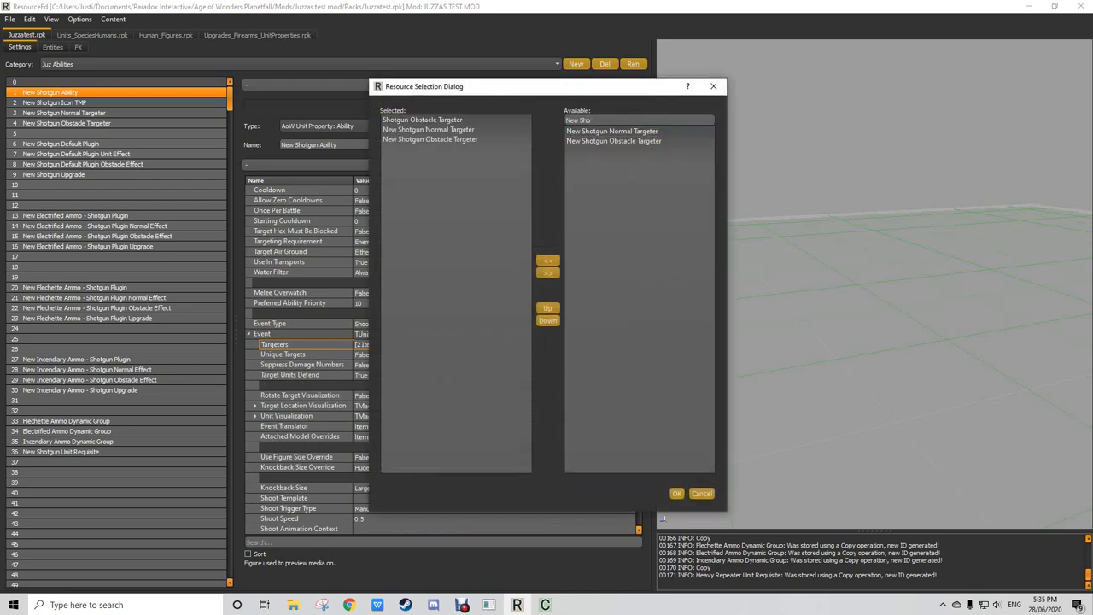
{"action": "double_click", "coordinate": [421, 119]}
{"action": "left_click", "coordinate": [677, 493]}
Step: Clear the Default Plugin Link category to (none) and set its resource to New Shotgun Default Plugin
{"action": "scroll", "coordinate": [512, 359], "scroll_direction": "down", "scroll_amount": 3}
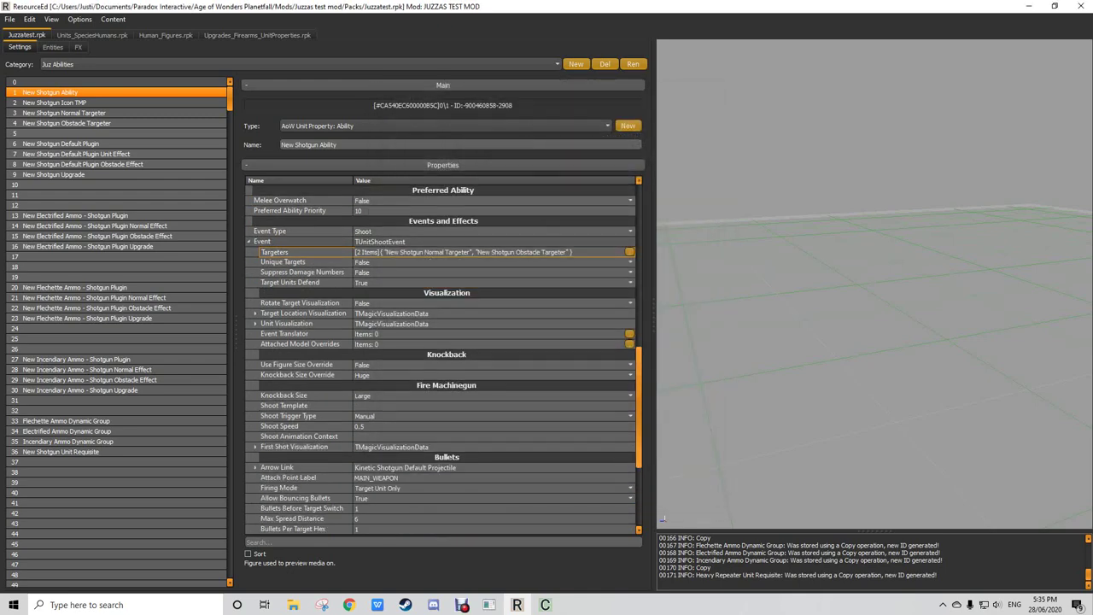
{"action": "scroll", "coordinate": [443, 359], "scroll_direction": "down", "scroll_amount": 4}
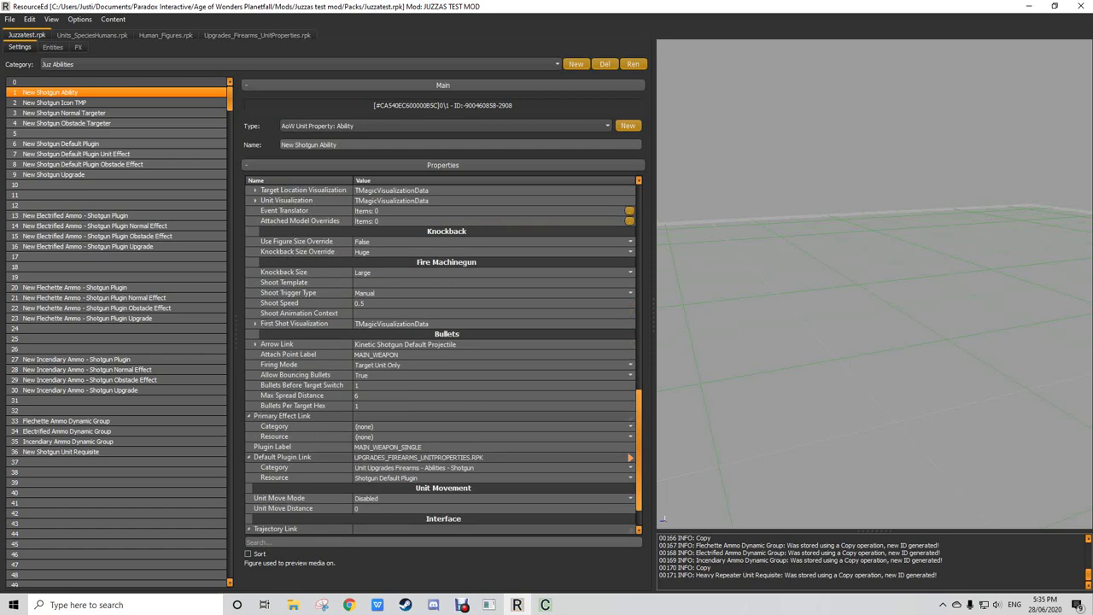
{"action": "scroll", "coordinate": [442, 358], "scroll_direction": "down", "scroll_amount": 1}
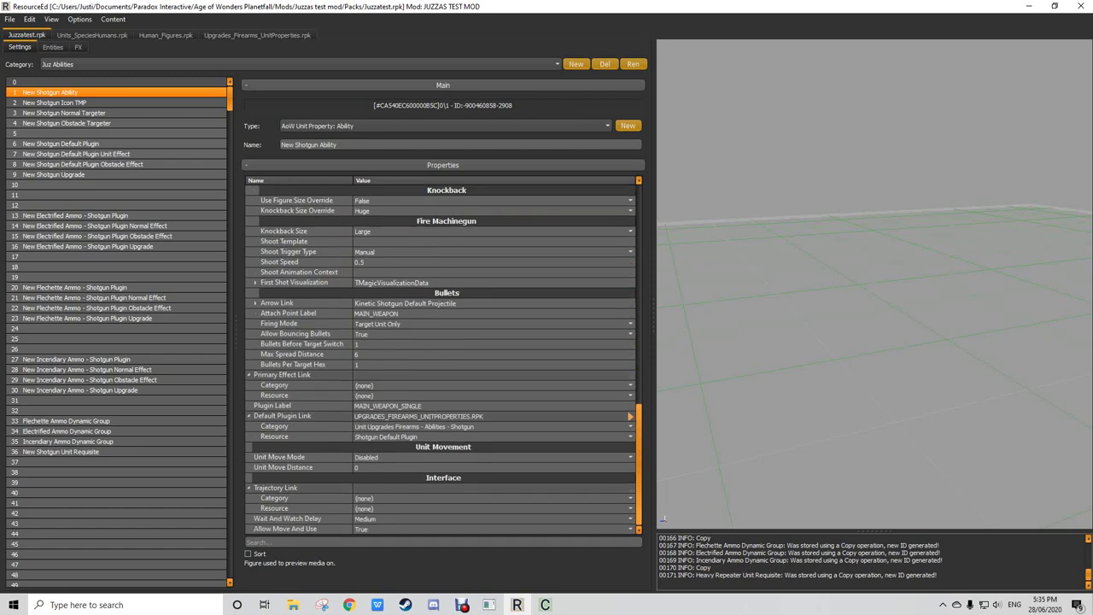
{"action": "left_click", "coordinate": [630, 436]}
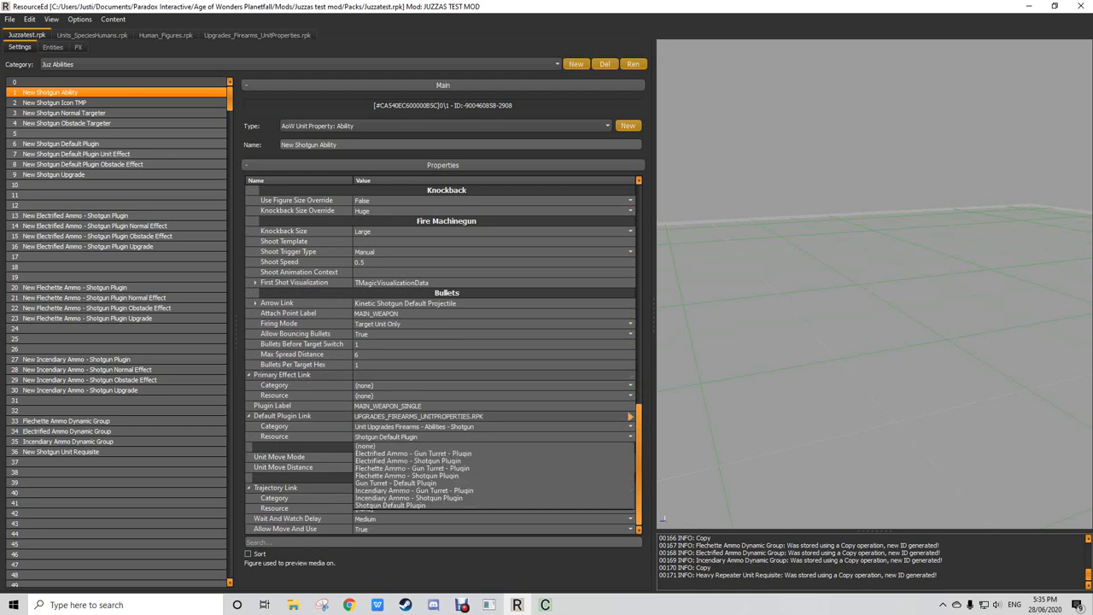
{"action": "left_click", "coordinate": [630, 427]}
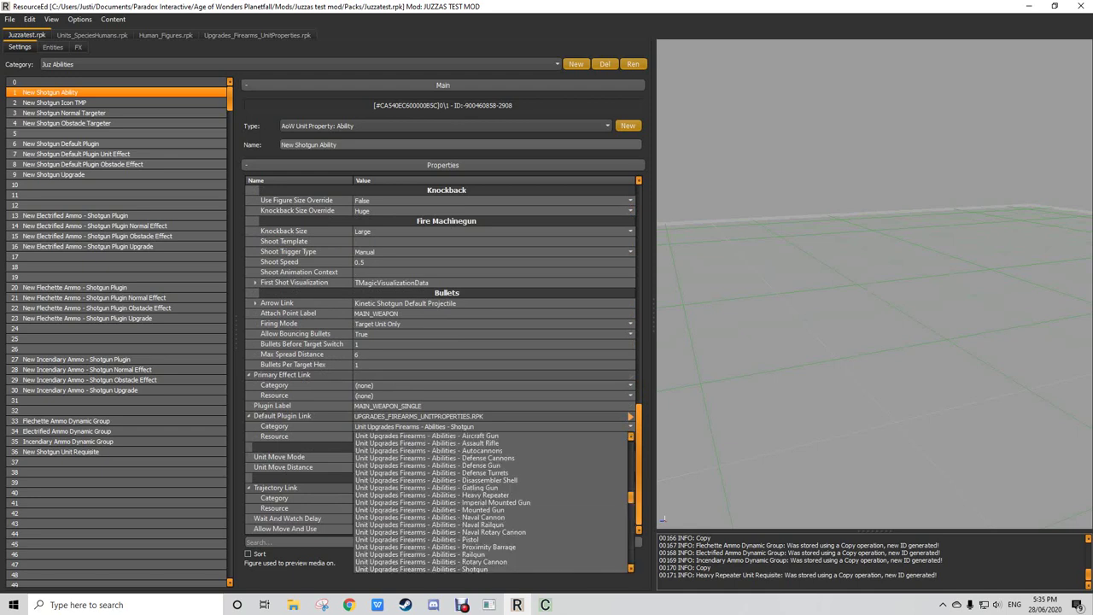
{"action": "left_click", "coordinate": [367, 436]}
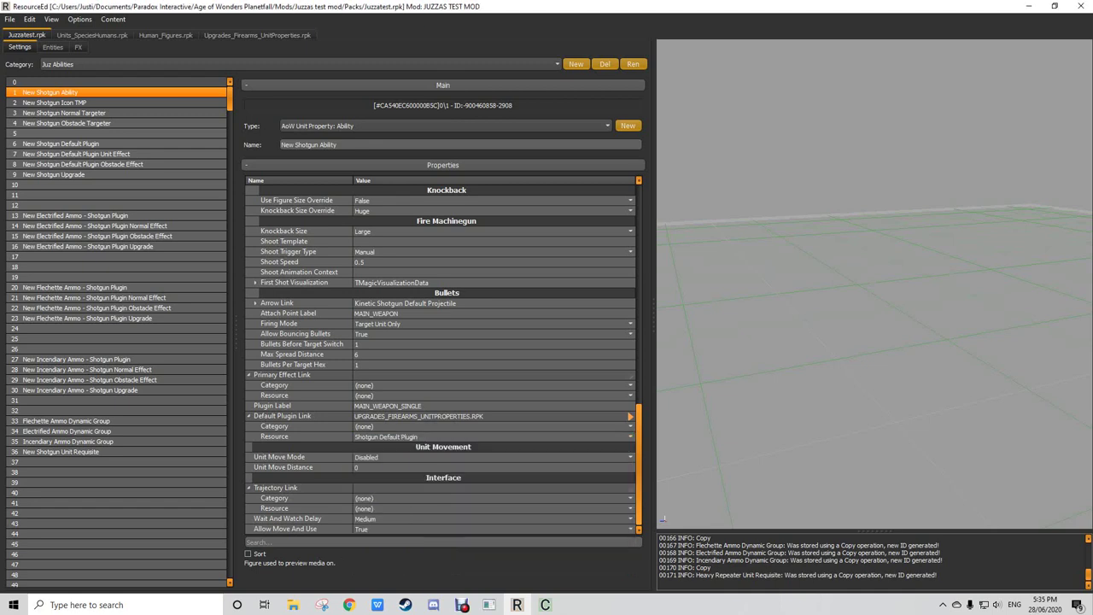
{"action": "type", "text": "New Shot"}
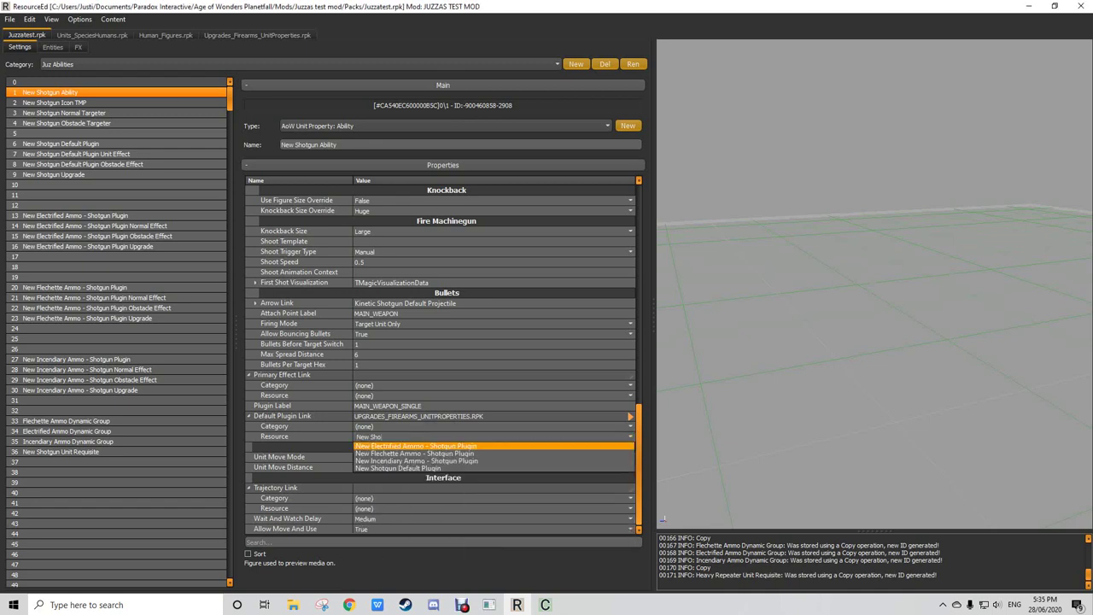
{"action": "key", "text": "Down"}
{"action": "key", "text": "Down"}
{"action": "key", "text": "Down"}
{"action": "key", "text": "Return"}
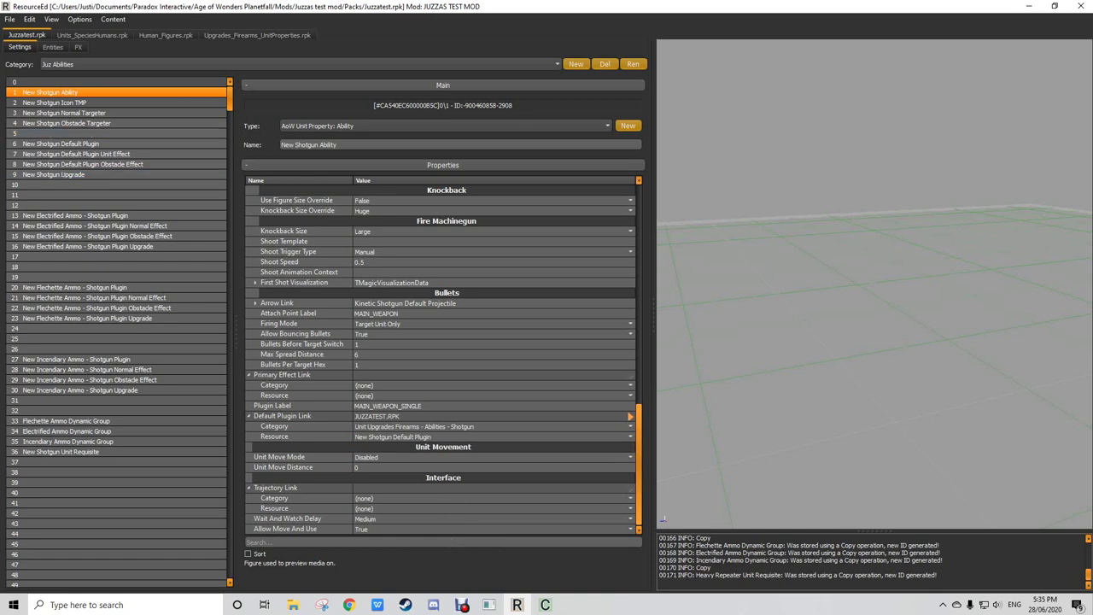
Step: Review the properties of New Shotgun Ability, New Shotgun Default Plugin and New Shotgun Normal Targeter for remaining links to original resources
{"action": "scroll", "coordinate": [440, 354], "scroll_direction": "up", "scroll_amount": 2}
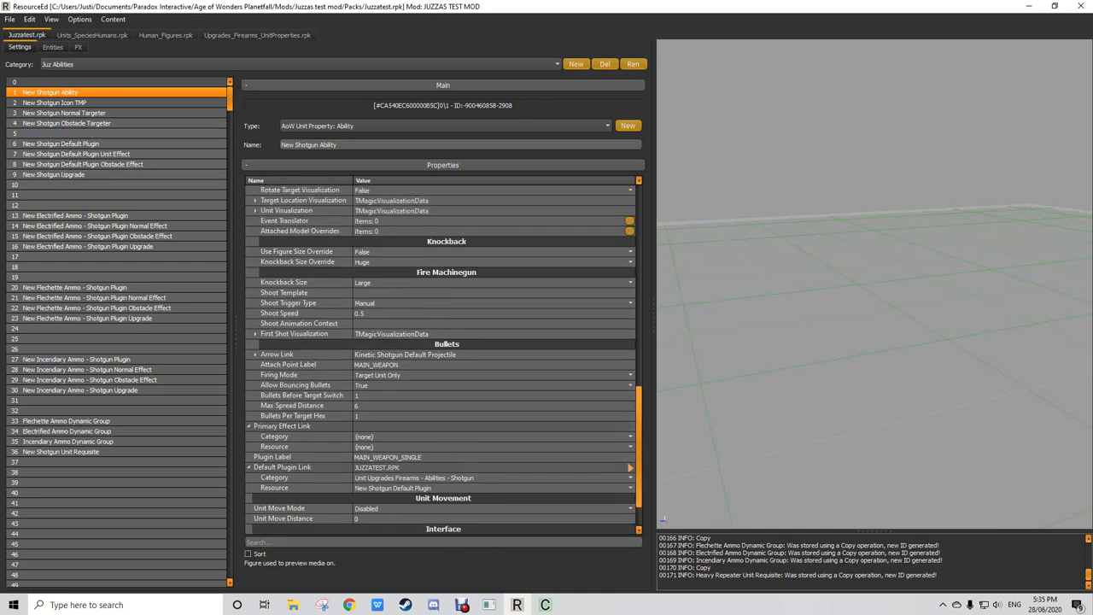
{"action": "scroll", "coordinate": [440, 355], "scroll_direction": "up", "scroll_amount": 2}
{"action": "scroll", "coordinate": [439, 354], "scroll_direction": "down", "scroll_amount": 4}
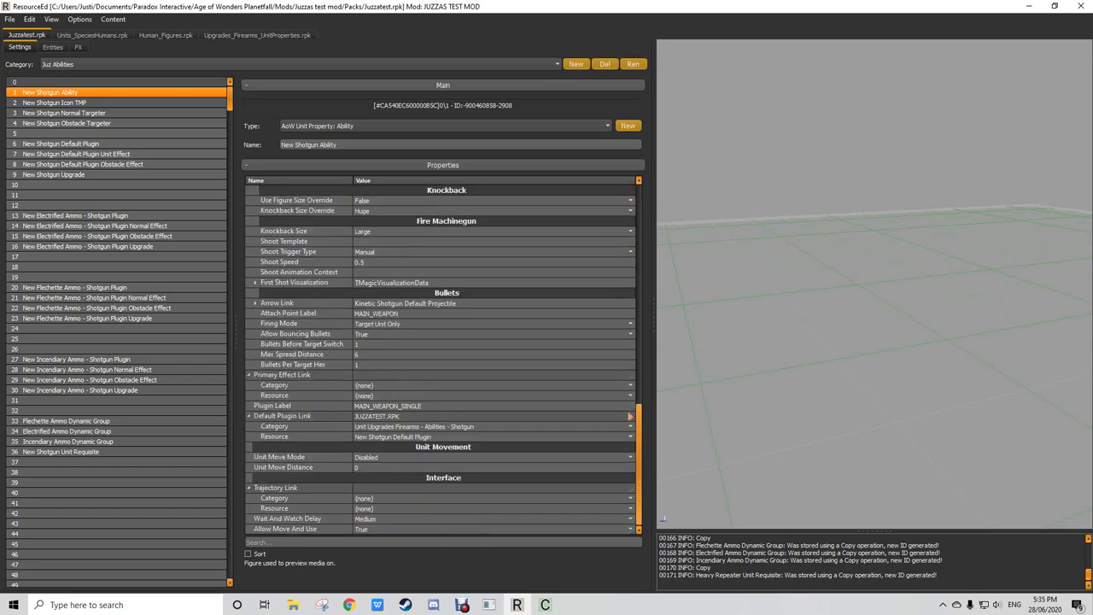
{"action": "scroll", "coordinate": [444, 359], "scroll_direction": "up", "scroll_amount": 10}
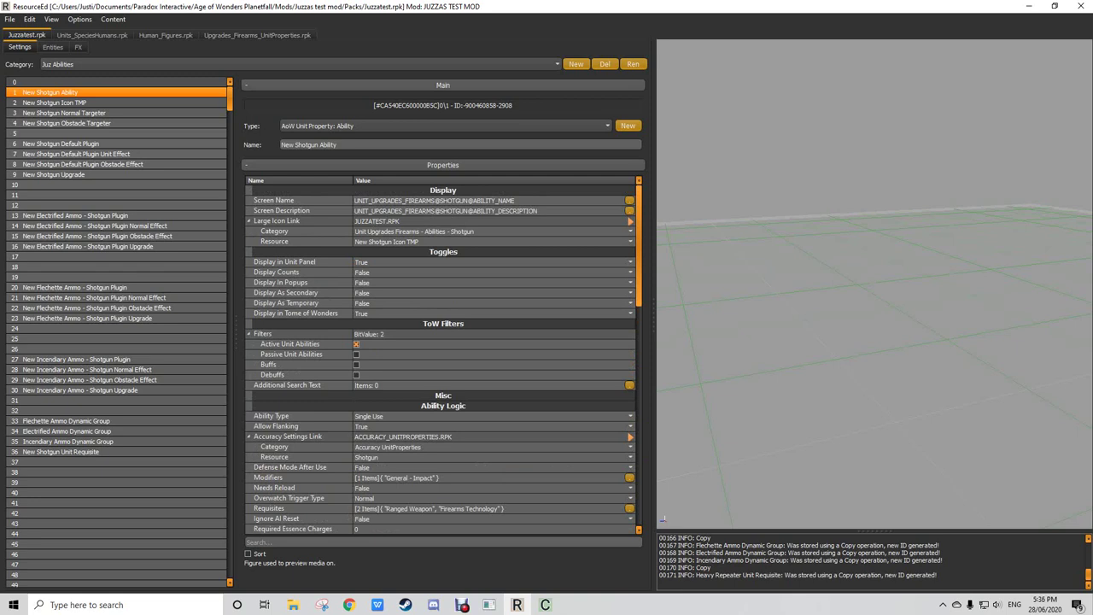
{"action": "scroll", "coordinate": [444, 359], "scroll_direction": "down", "scroll_amount": 1}
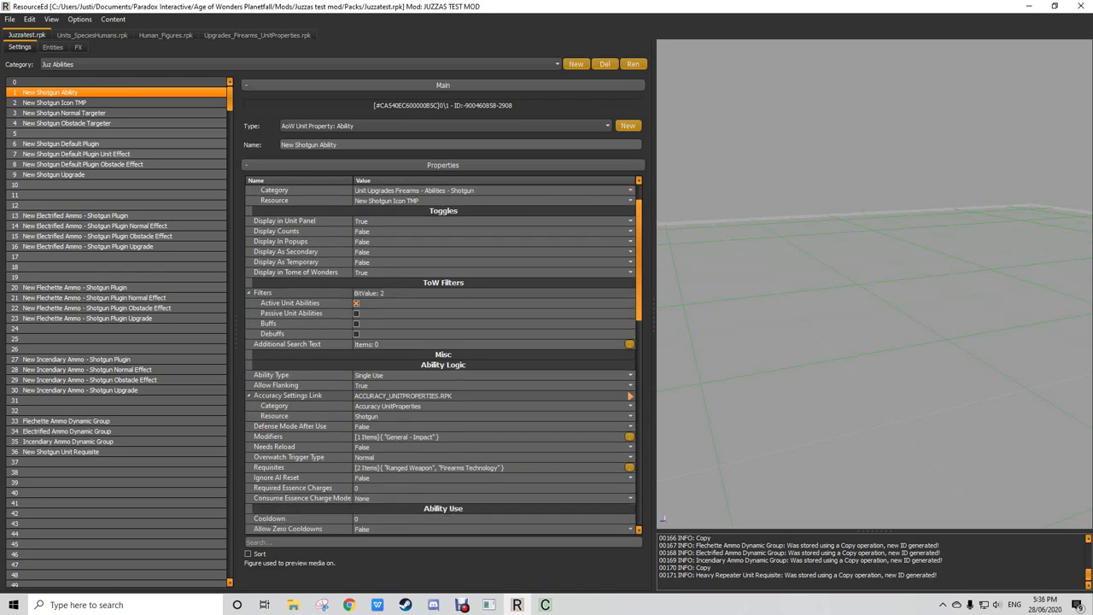
{"action": "scroll", "coordinate": [445, 358], "scroll_direction": "down", "scroll_amount": 1}
{"action": "scroll", "coordinate": [444, 359], "scroll_direction": "up", "scroll_amount": 5}
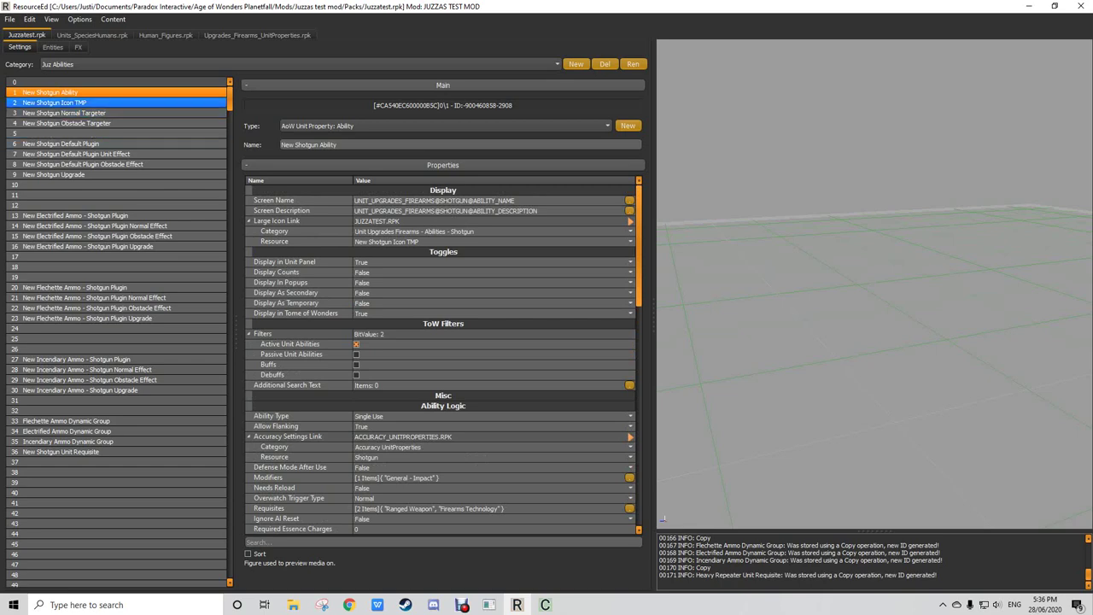
{"action": "scroll", "coordinate": [444, 359], "scroll_direction": "down", "scroll_amount": 15}
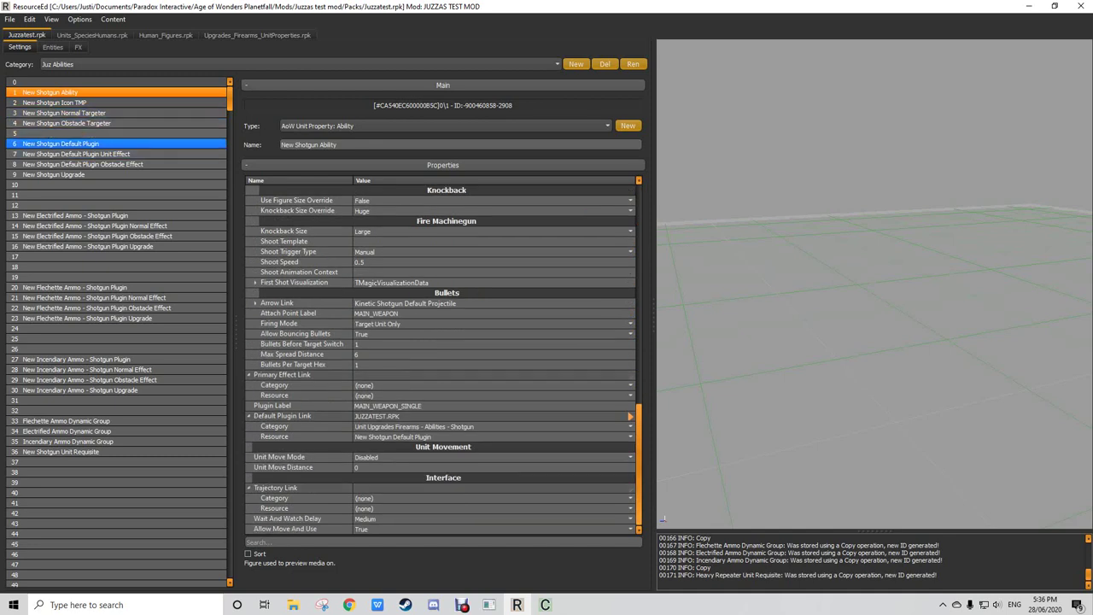
{"action": "left_click", "coordinate": [72, 143]}
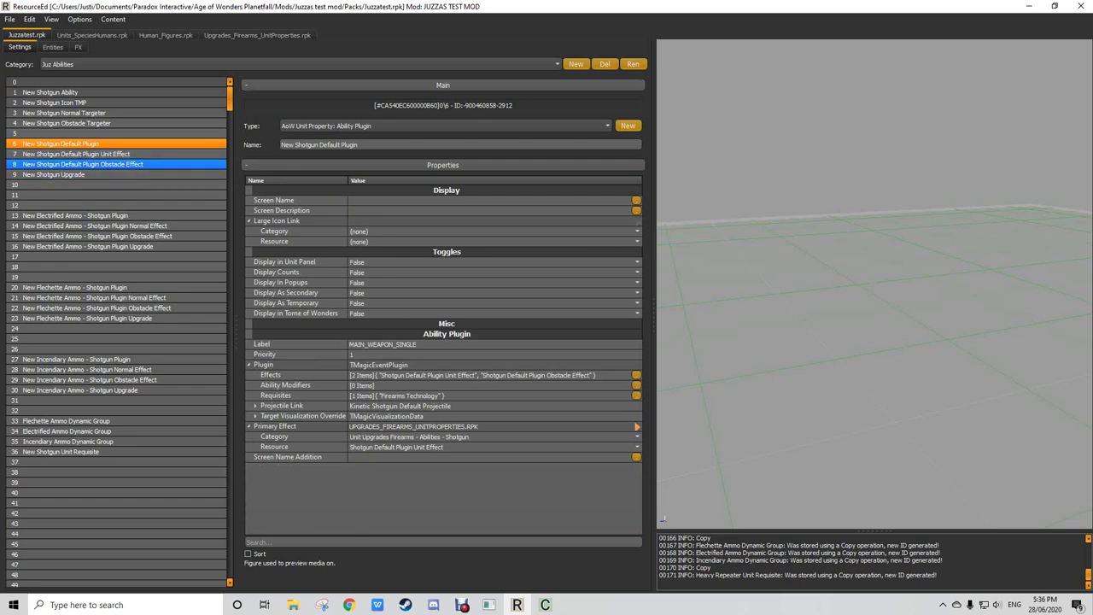
{"action": "left_click", "coordinate": [64, 113]}
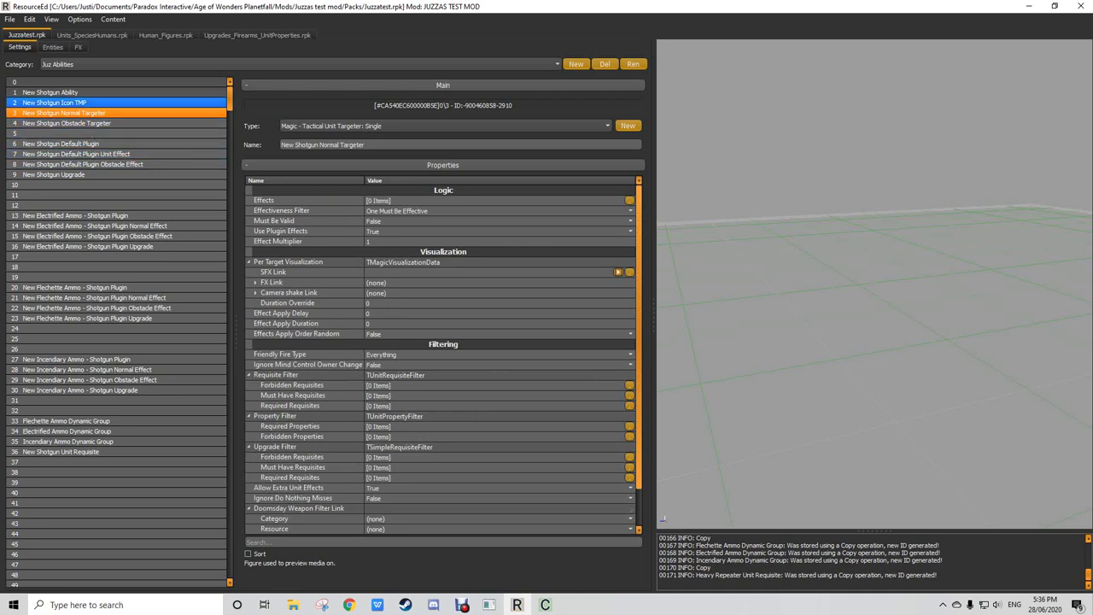
{"action": "left_click", "coordinate": [52, 92]}
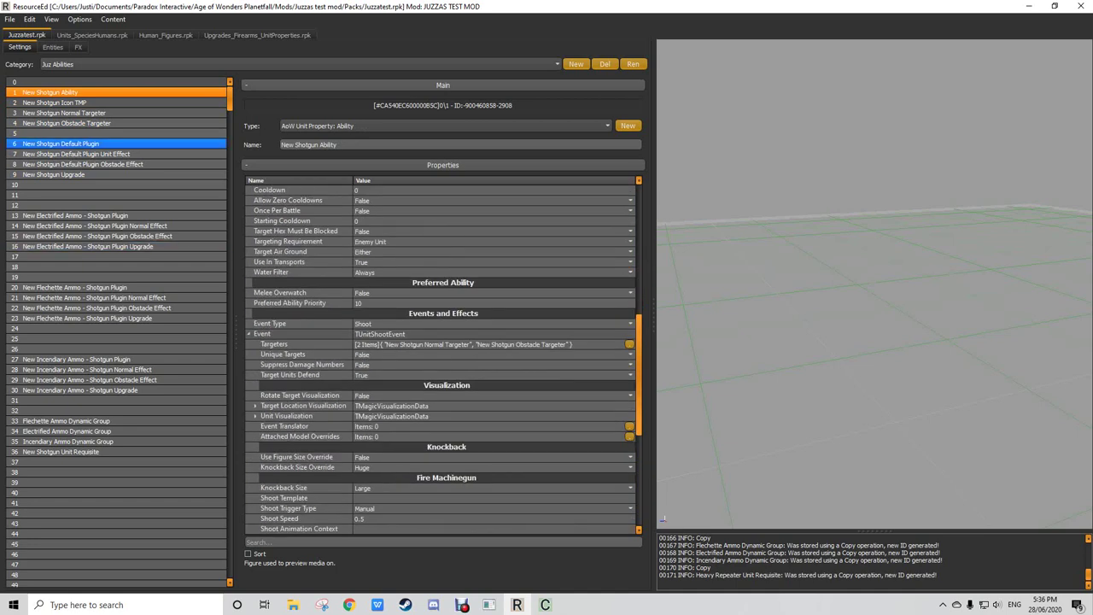
Step: Replace the Effects of New Shotgun Default Plugin with New Shotgun Default Plugin Unit Effect and New Shotgun Default Plugin Obstacle Effect
{"action": "left_click", "coordinate": [60, 143]}
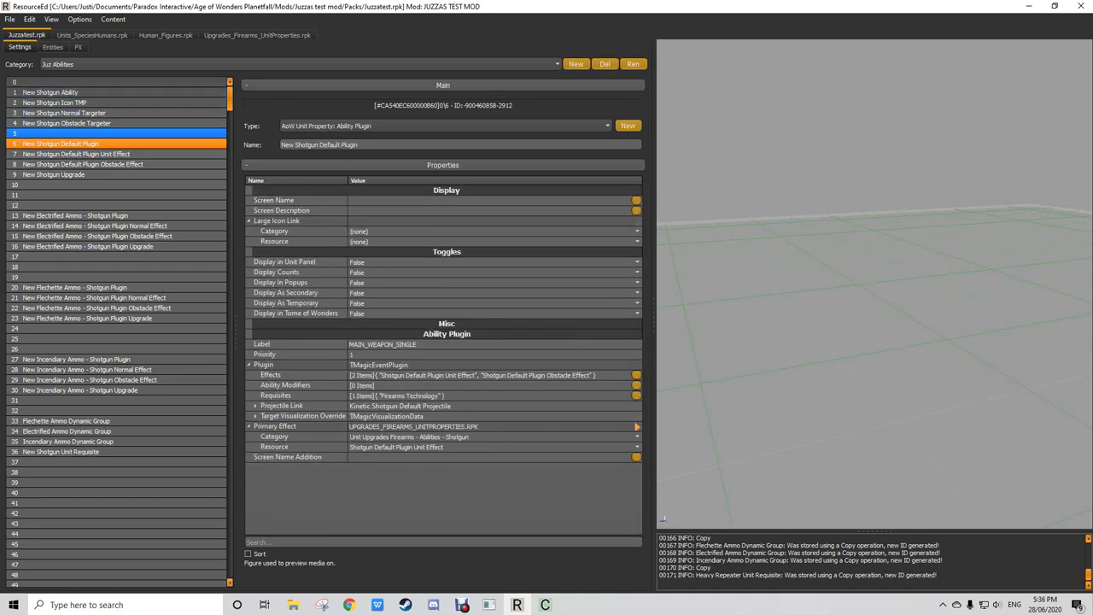
{"action": "left_click", "coordinate": [636, 375]}
{"action": "left_click", "coordinate": [636, 120]}
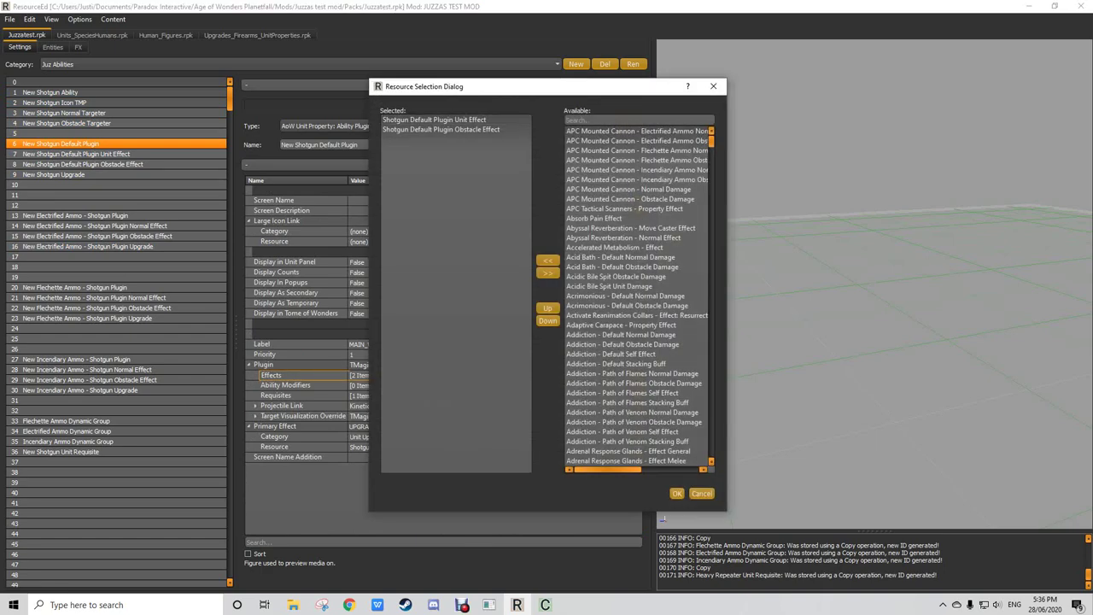
{"action": "type", "text": "New Sho"}
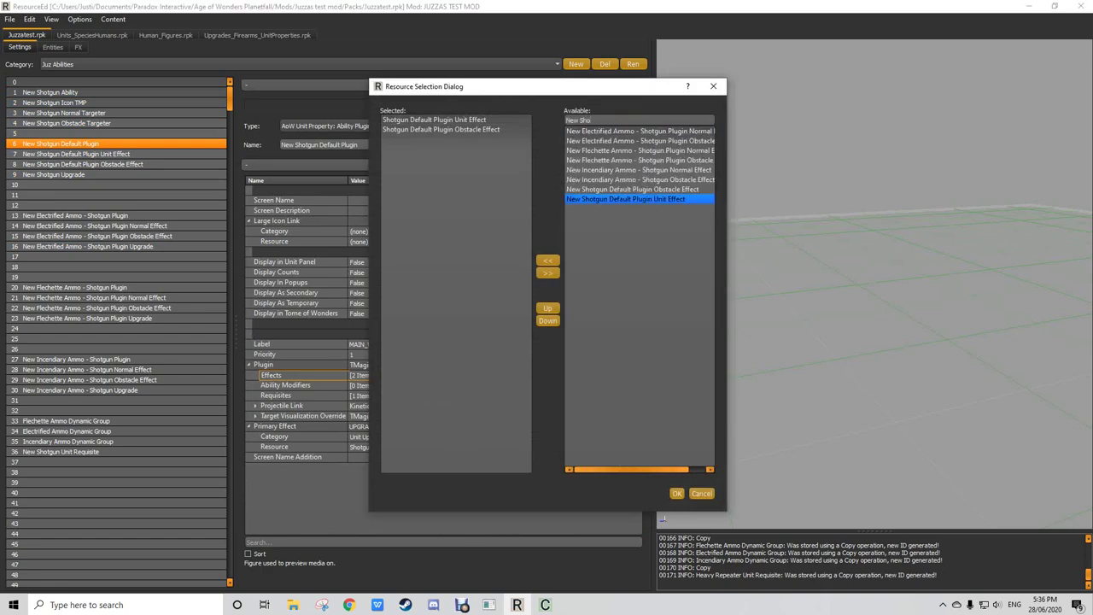
{"action": "double_click", "coordinate": [634, 199]}
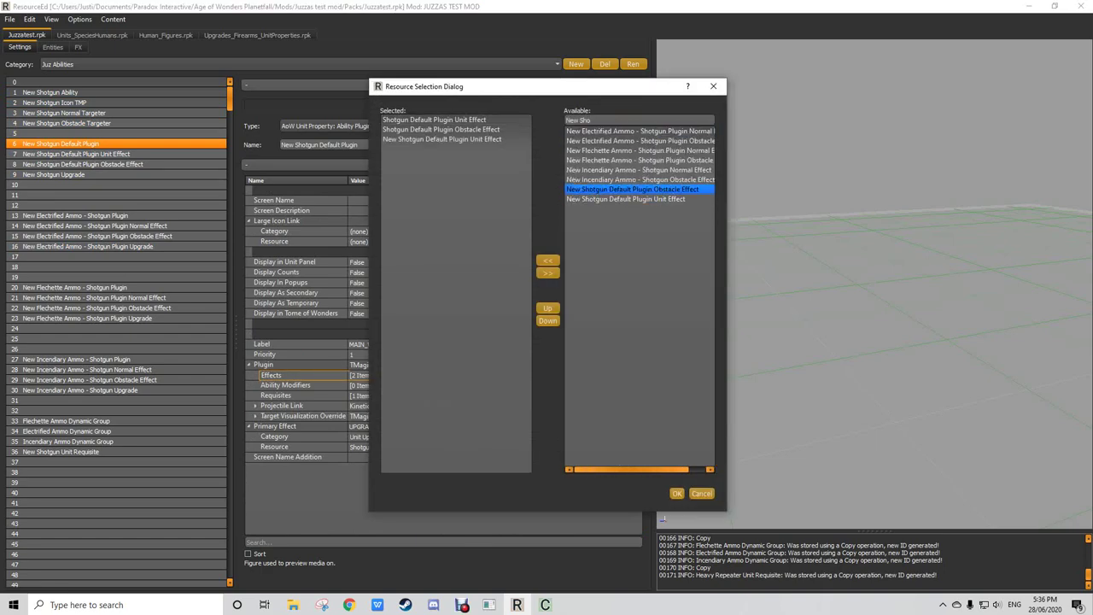
{"action": "double_click", "coordinate": [633, 190]}
{"action": "double_click", "coordinate": [444, 119]}
{"action": "double_click", "coordinate": [444, 120]}
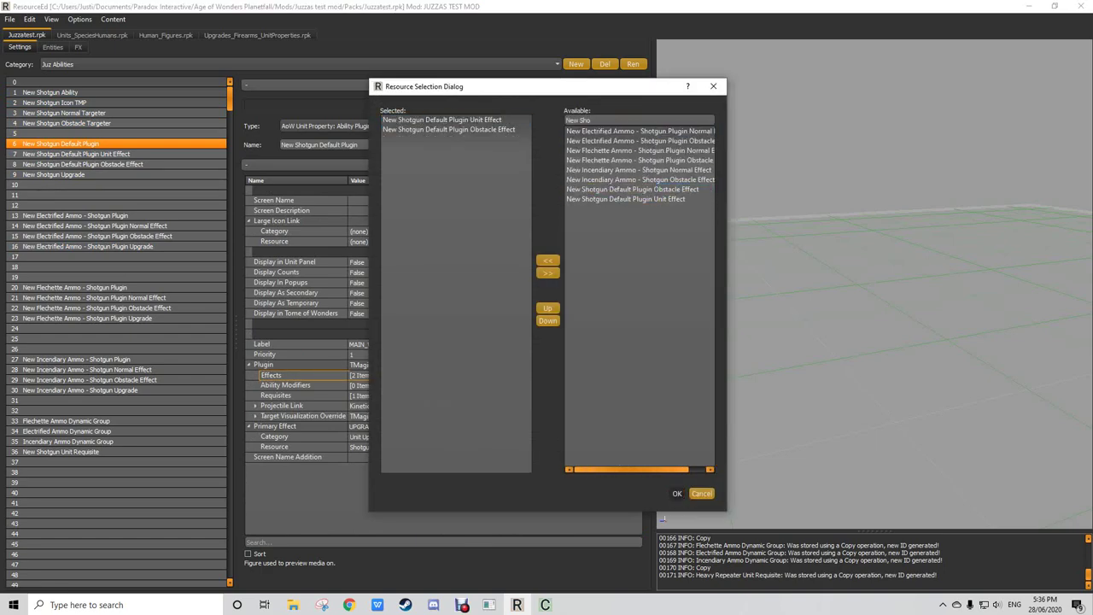
{"action": "left_click", "coordinate": [676, 493]}
Step: Clear the Primary Effect category of New Shotgun Default Plugin to (none) and relink its resource to the mod's copied shotgun effect
{"action": "left_click", "coordinate": [495, 446]}
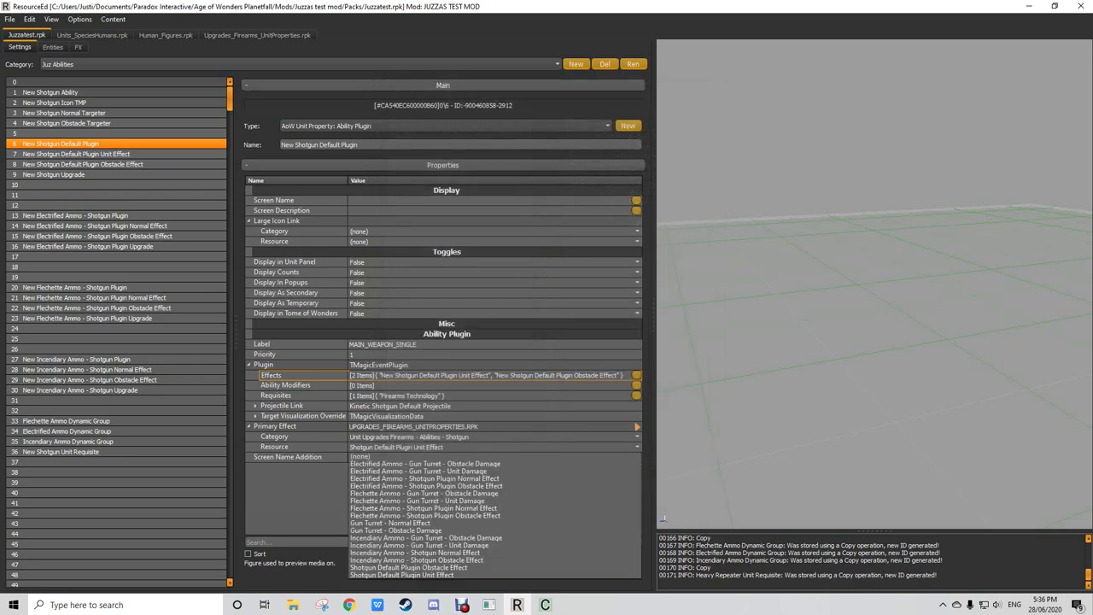
{"action": "left_click", "coordinate": [512, 436]}
{"action": "left_click_drag", "start_coordinate": [638, 513], "coordinate": [638, 454]}
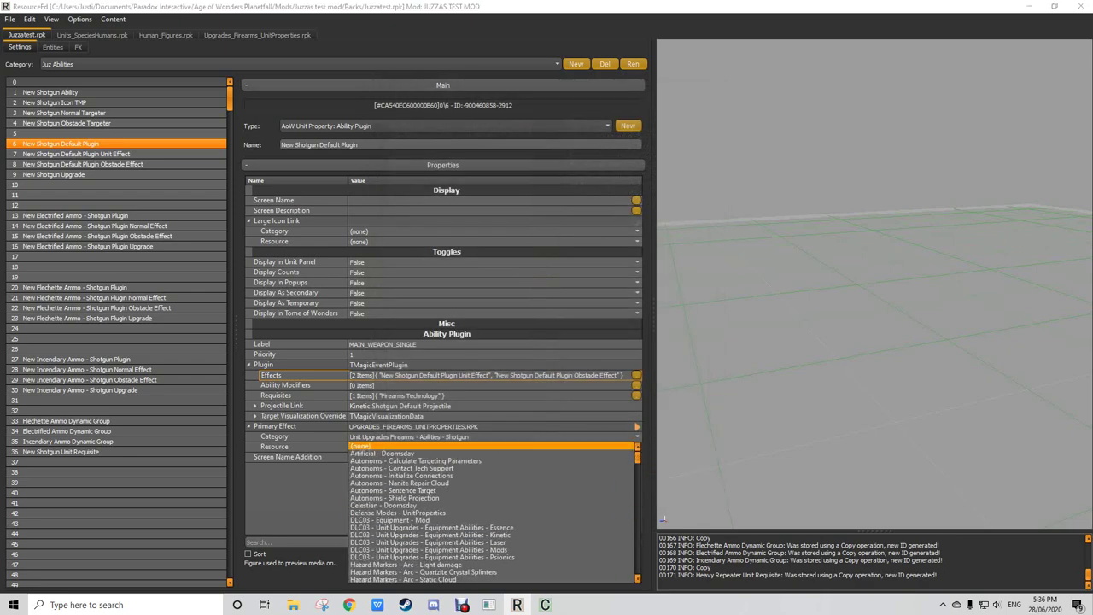
{"action": "left_click", "coordinate": [492, 446]}
{"action": "left_click", "coordinate": [492, 446]}
{"action": "type", "text": "New Sho"}
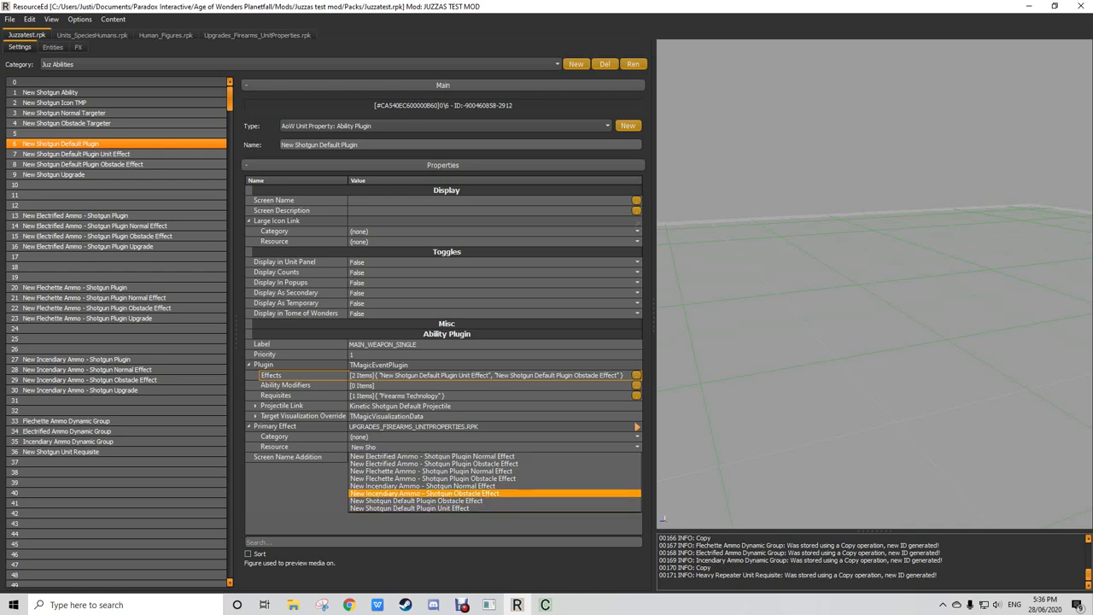
{"action": "key", "text": "Return"}
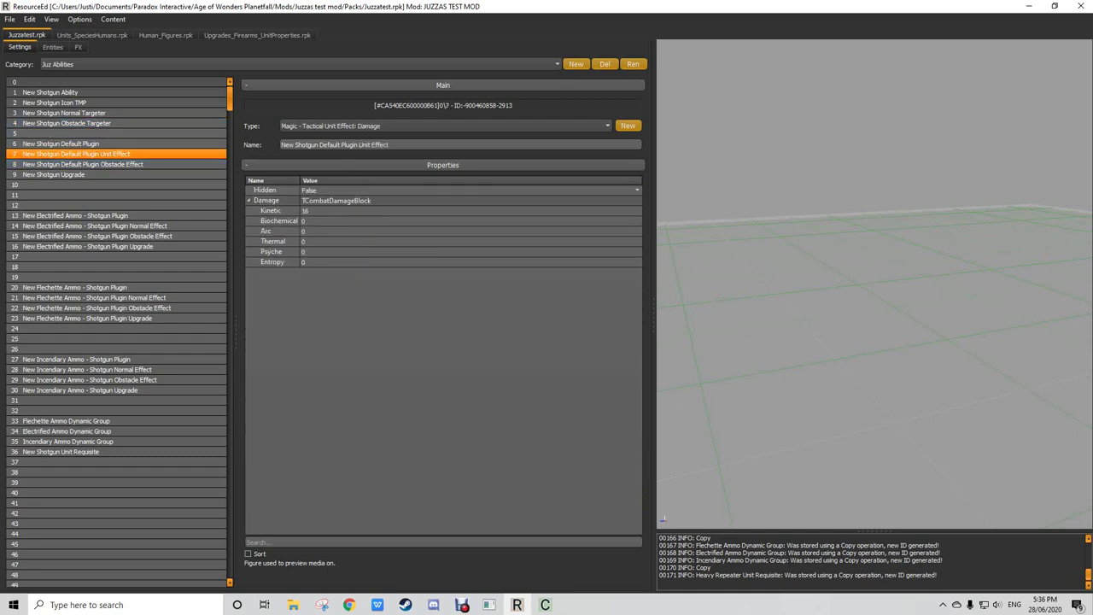
Step: Check the Kinetic damage of New Shotgun Default Plugin Unit Effect and New Shotgun Default Plugin Obstacle Effect
{"action": "left_click", "coordinate": [306, 211]}
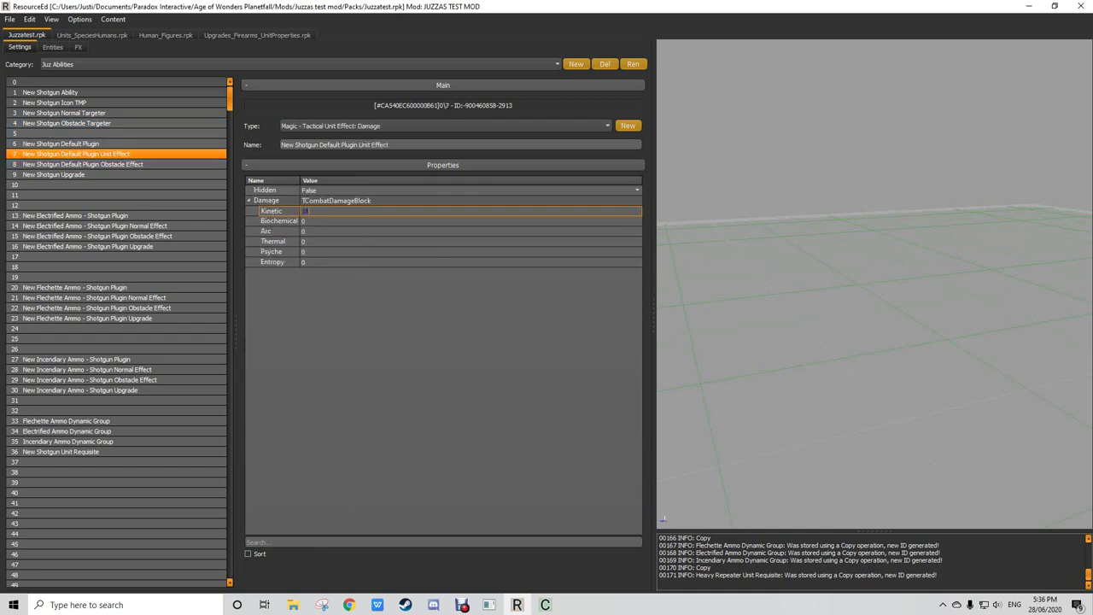
{"action": "left_click", "coordinate": [82, 164]}
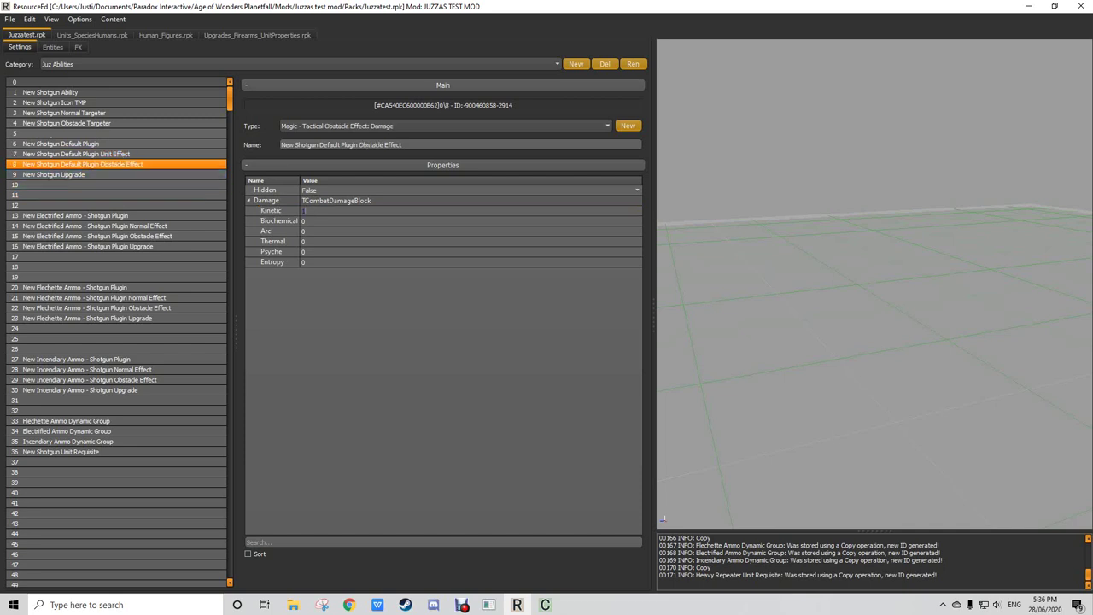
Step: Replace Shotgun Ability with New Shotgun Ability in the Properties of New Shotgun Upgrade, and review the upgrade's remaining settings
{"action": "left_click", "coordinate": [83, 174]}
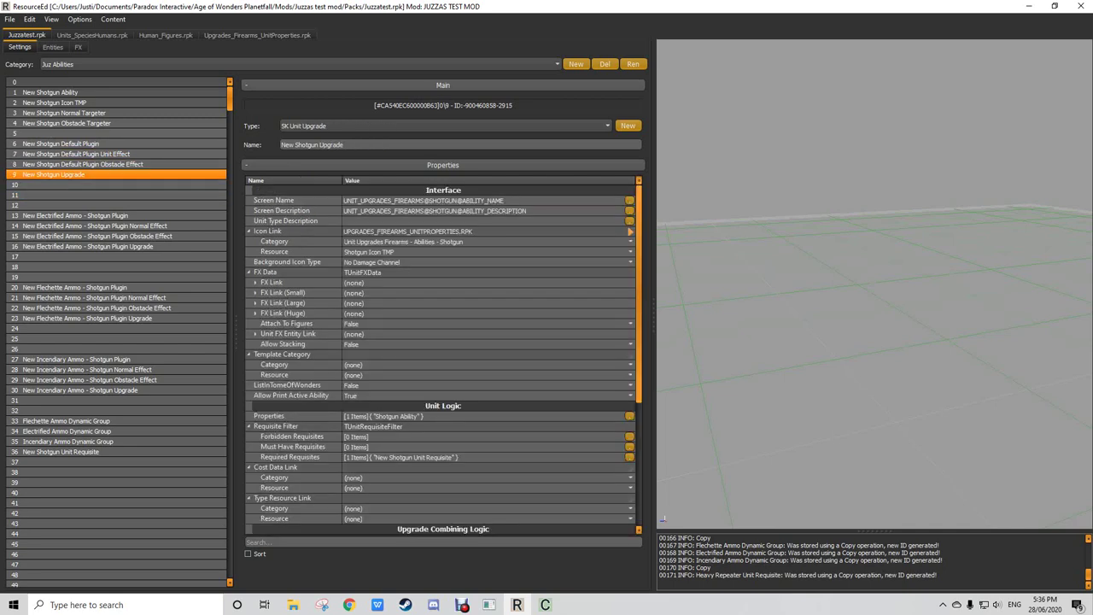
{"action": "scroll", "coordinate": [442, 354], "scroll_direction": "down", "scroll_amount": 3}
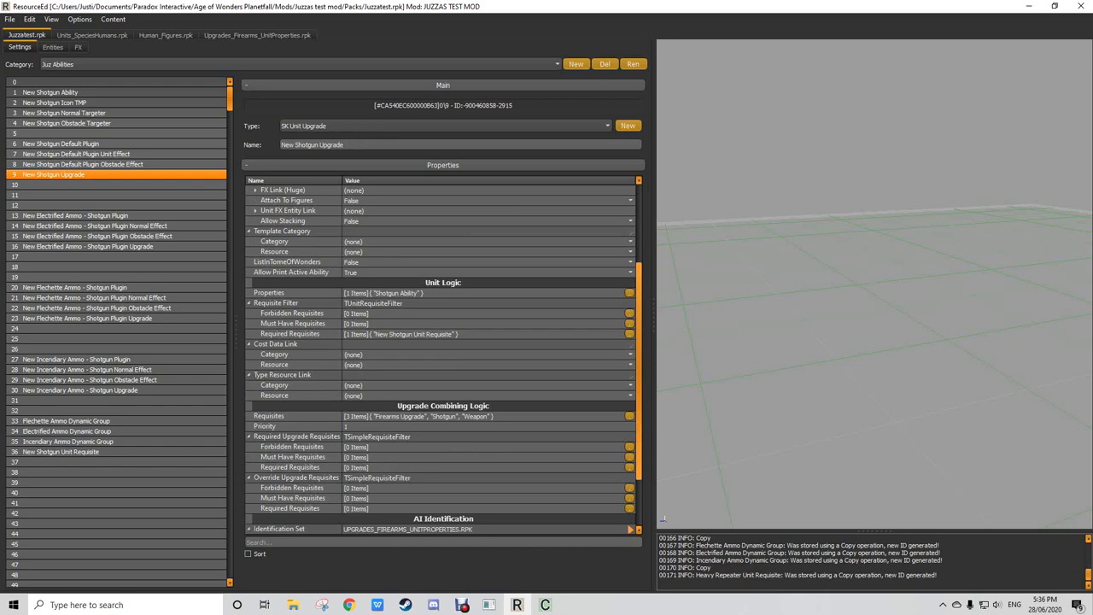
{"action": "left_click", "coordinate": [629, 293]}
{"action": "left_click", "coordinate": [639, 120]}
{"action": "type", "text": "New Sho"}
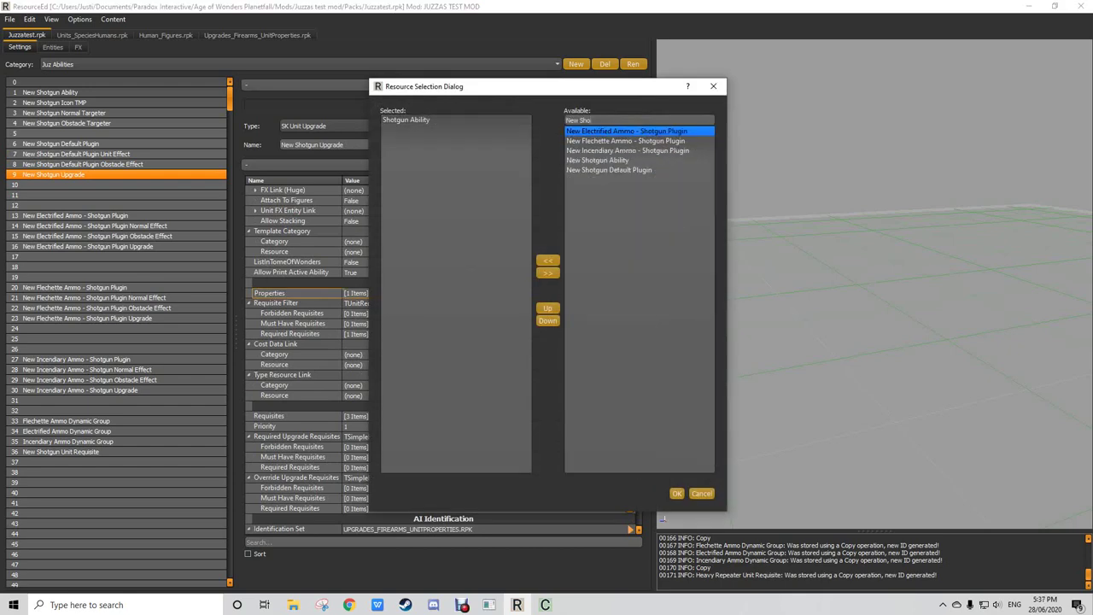
{"action": "double_click", "coordinate": [597, 160]}
{"action": "double_click", "coordinate": [406, 121]}
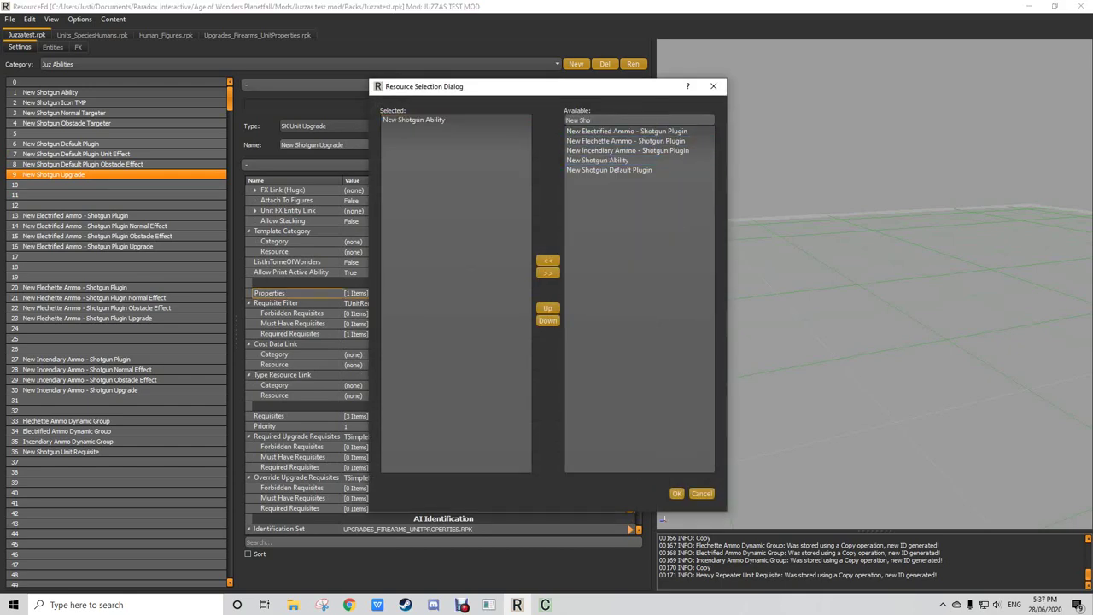
{"action": "left_click", "coordinate": [677, 494]}
{"action": "scroll", "coordinate": [442, 354], "scroll_direction": "down", "scroll_amount": 3}
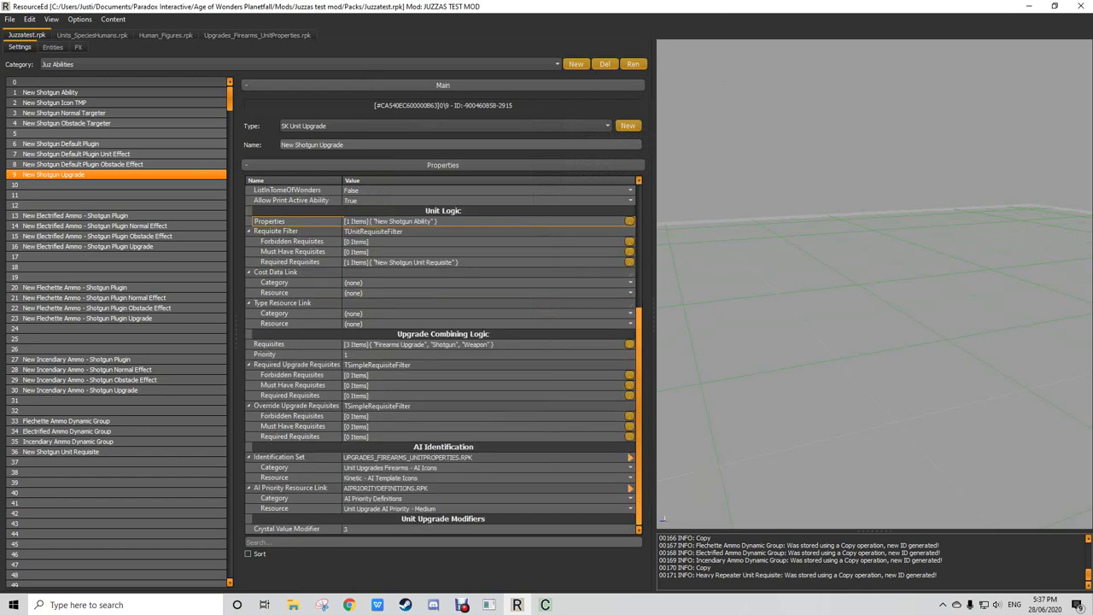
{"action": "scroll", "coordinate": [442, 354], "scroll_direction": "up", "scroll_amount": 6}
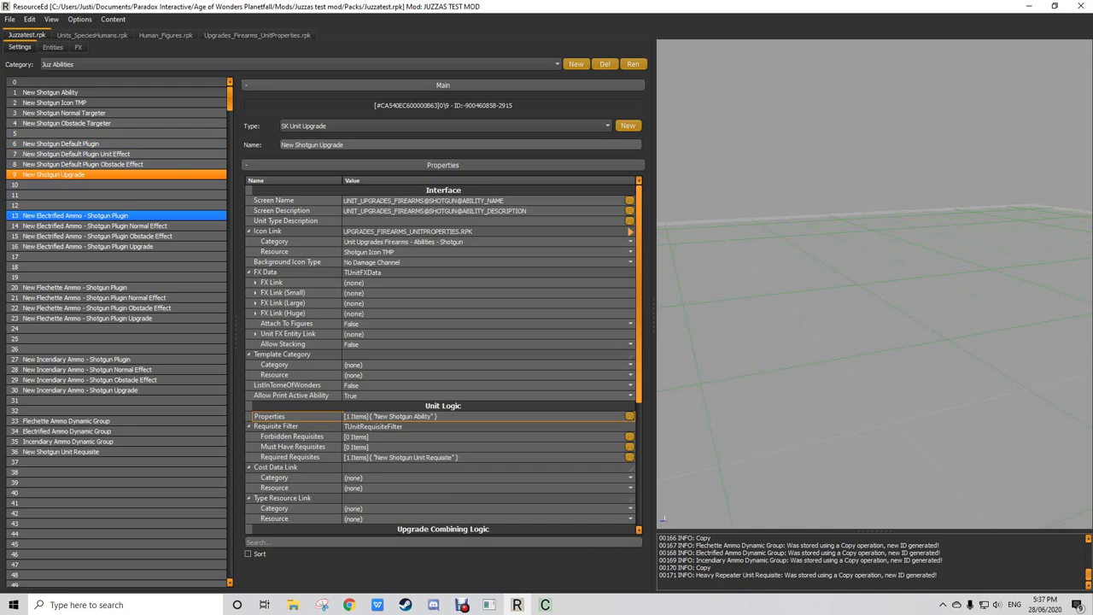
Step: Replace the Effects of New Electrified Ammo - Shotgun Plugin with the New Electrified Ammo - Shotgun Plugin Normal Effect and Obstacle Effect
{"action": "left_click", "coordinate": [76, 216]}
{"action": "left_click", "coordinate": [636, 376]}
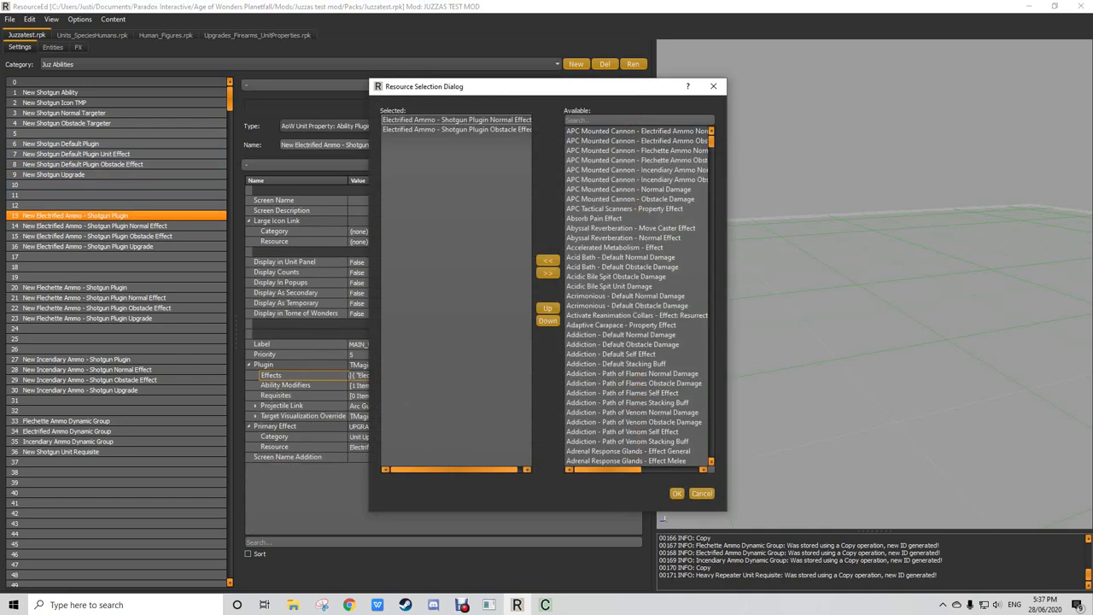
{"action": "left_click", "coordinate": [639, 120]}
{"action": "type", "text": "New Sho"}
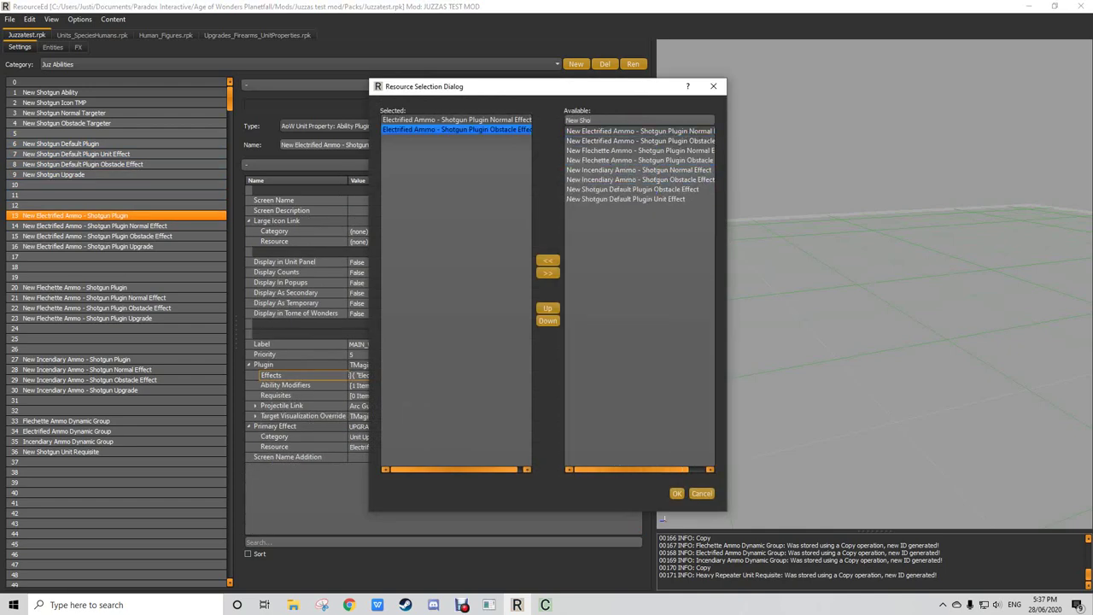
{"action": "double_click", "coordinate": [636, 132]}
{"action": "double_click", "coordinate": [636, 141]}
{"action": "double_click", "coordinate": [456, 121]}
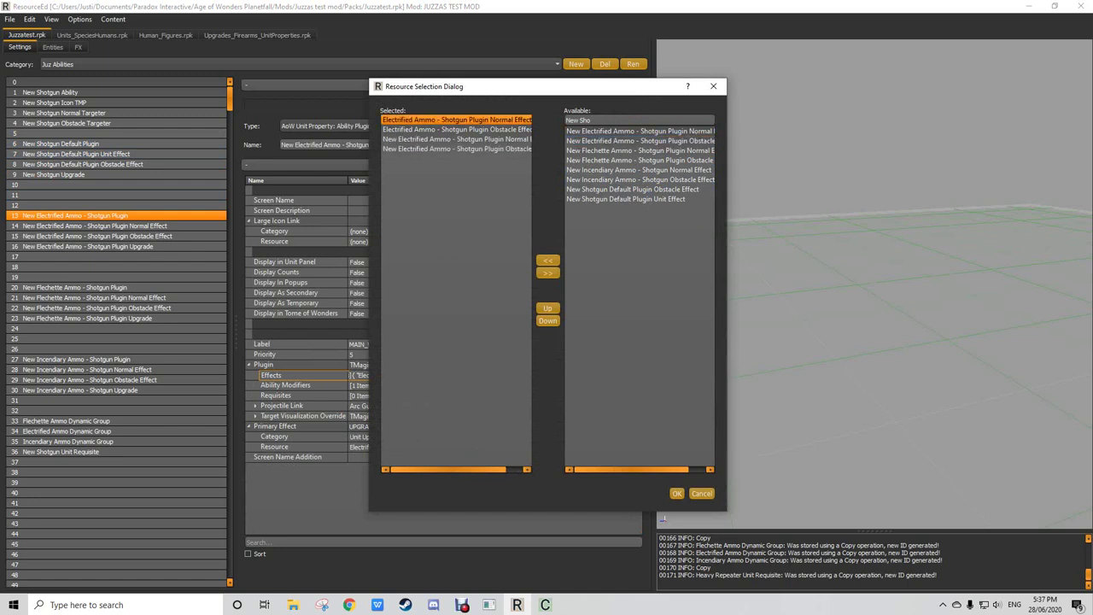
{"action": "double_click", "coordinate": [457, 120]}
{"action": "left_click", "coordinate": [677, 494]}
Step: Clear the electrified plugin's Primary Effect category to (none) and set its resource to New Electrified Ammo - Shotgun Plugin Normal Effect
{"action": "left_click", "coordinate": [636, 447]}
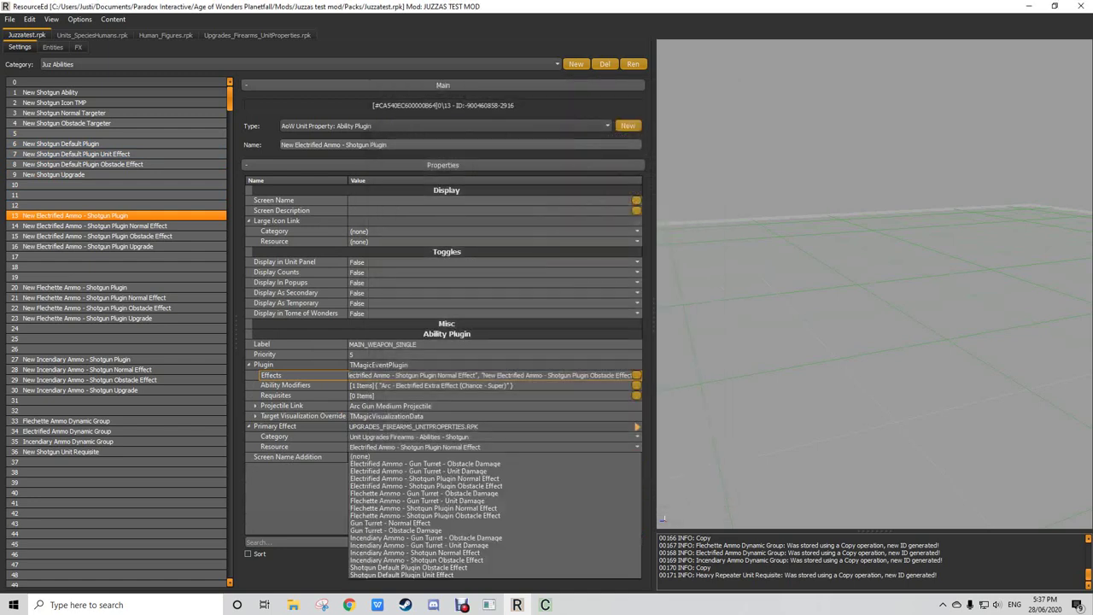
{"action": "left_click", "coordinate": [597, 456]}
{"action": "left_click", "coordinate": [636, 437]}
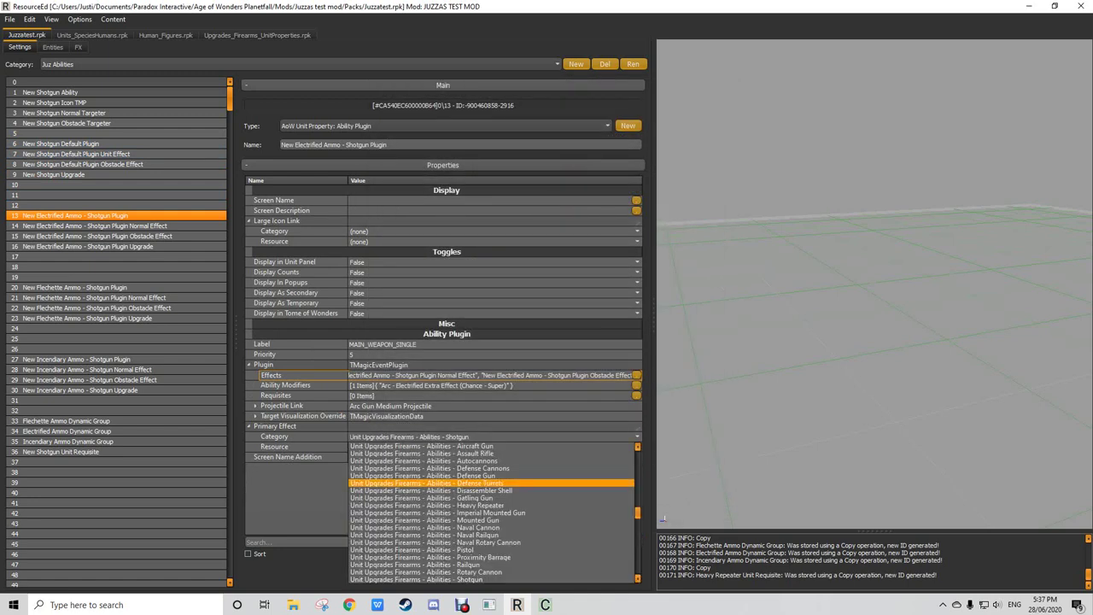
{"action": "left_click_drag", "start_coordinate": [637, 513], "coordinate": [637, 456]}
{"action": "left_click", "coordinate": [547, 445]}
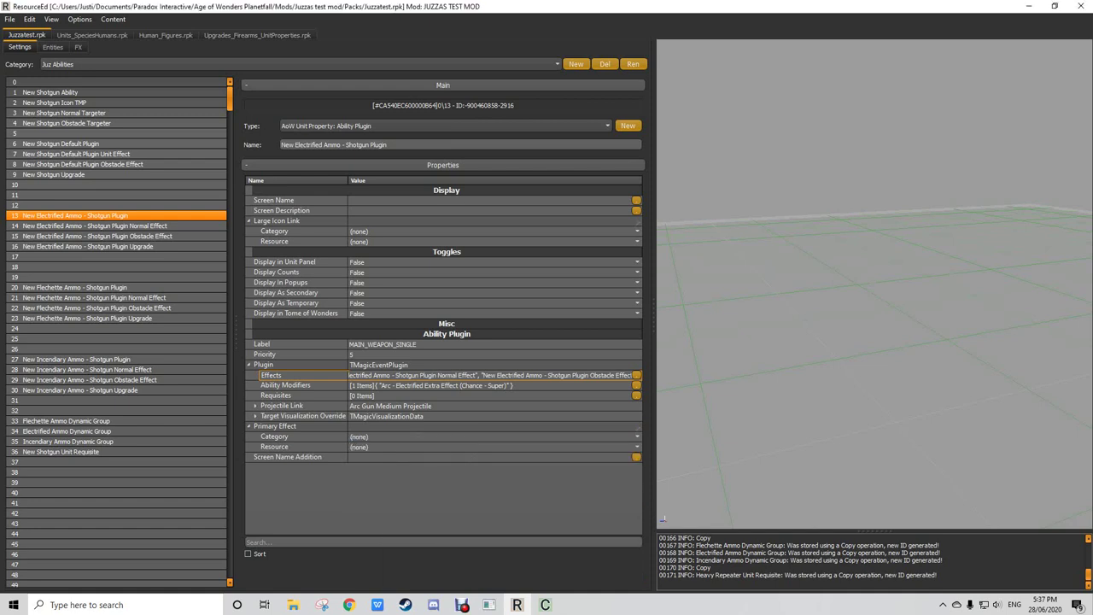
{"action": "left_click", "coordinate": [491, 446]}
{"action": "type", "text": "New Sho"}
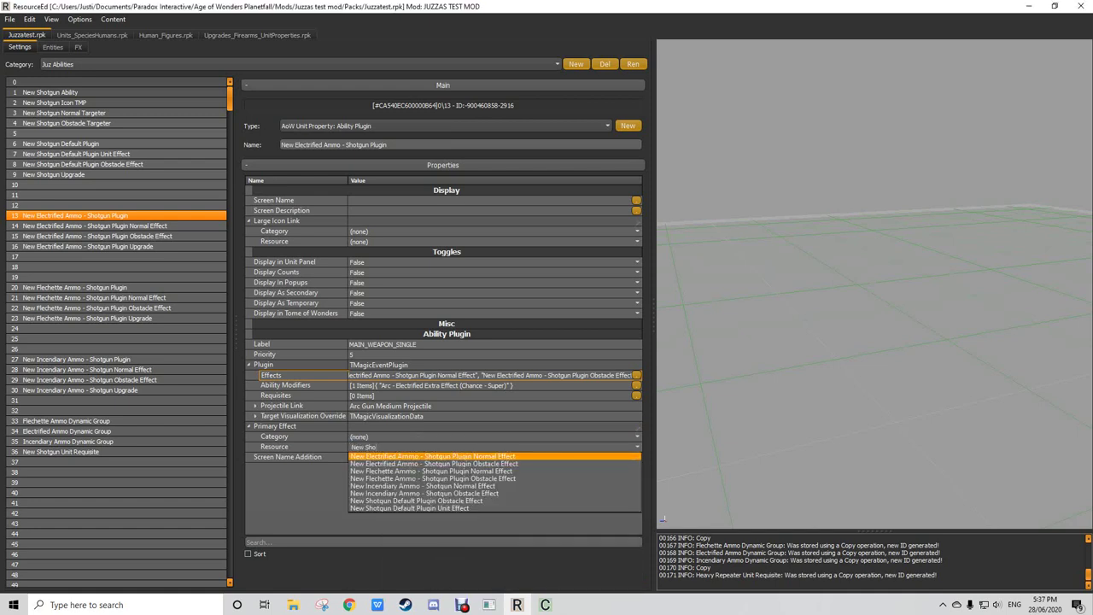
{"action": "left_click", "coordinate": [431, 457]}
Step: Check the Arc damage of the New Electrified Ammo - Shotgun Plugin Normal Effect and Obstacle Effect
{"action": "left_click", "coordinate": [94, 226]}
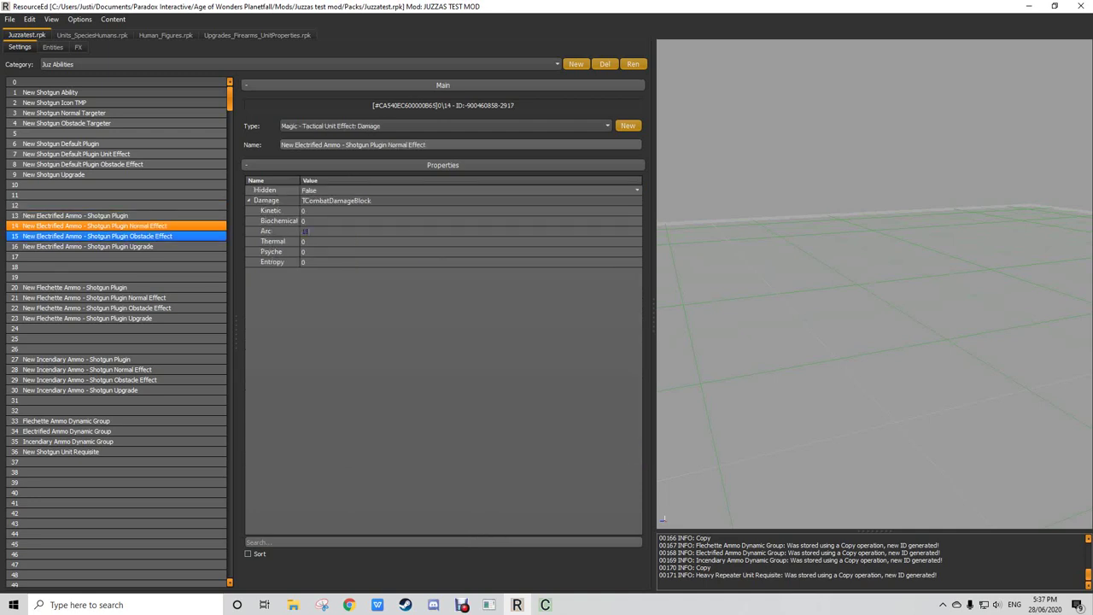
{"action": "left_click", "coordinate": [94, 235]}
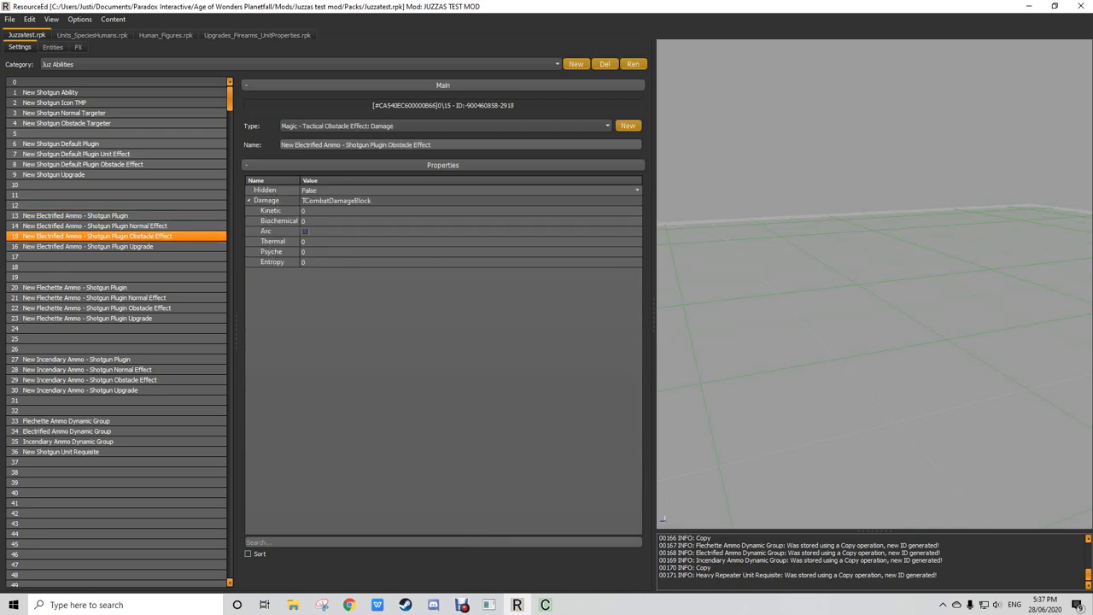
Step: Replace both Properties of New Electrified Ammo - Shotgun Plugin Upgrade with New Electrified Ammo - Shotgun Plugin
{"action": "left_click", "coordinate": [94, 246]}
{"action": "scroll", "coordinate": [442, 359], "scroll_direction": "down", "scroll_amount": 2}
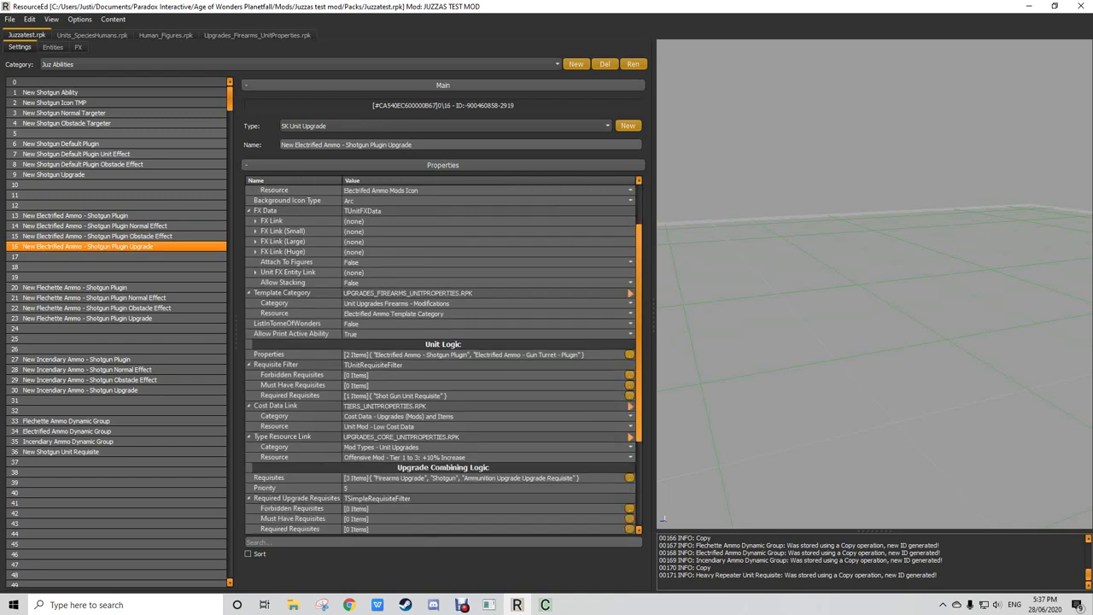
{"action": "scroll", "coordinate": [443, 358], "scroll_direction": "down", "scroll_amount": 3}
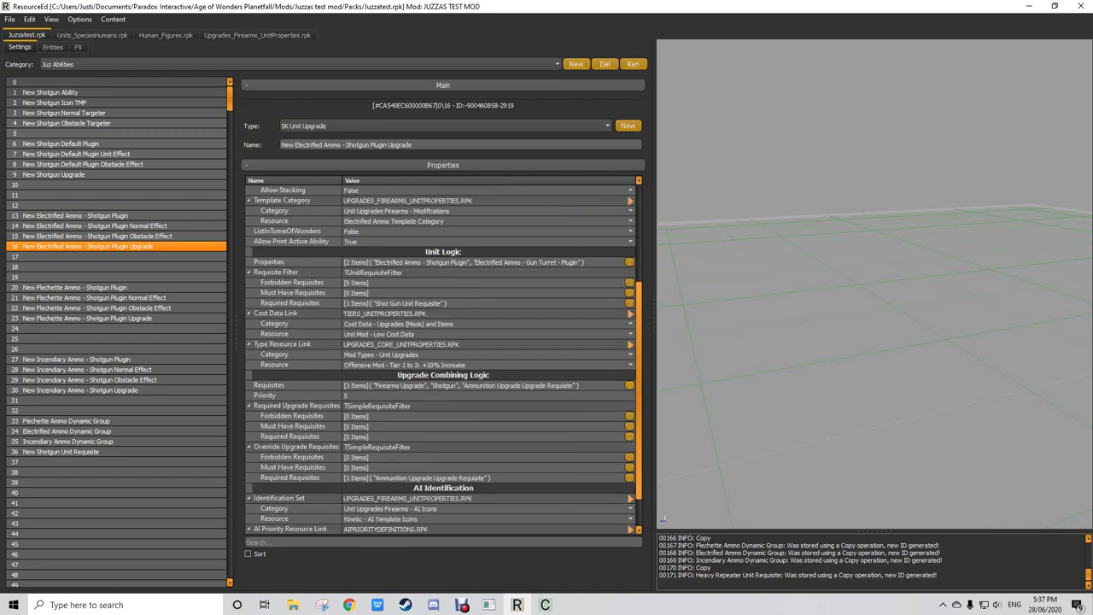
{"action": "left_click", "coordinate": [630, 262]}
{"action": "left_click", "coordinate": [627, 121]}
{"action": "type", "text": "New Sho"}
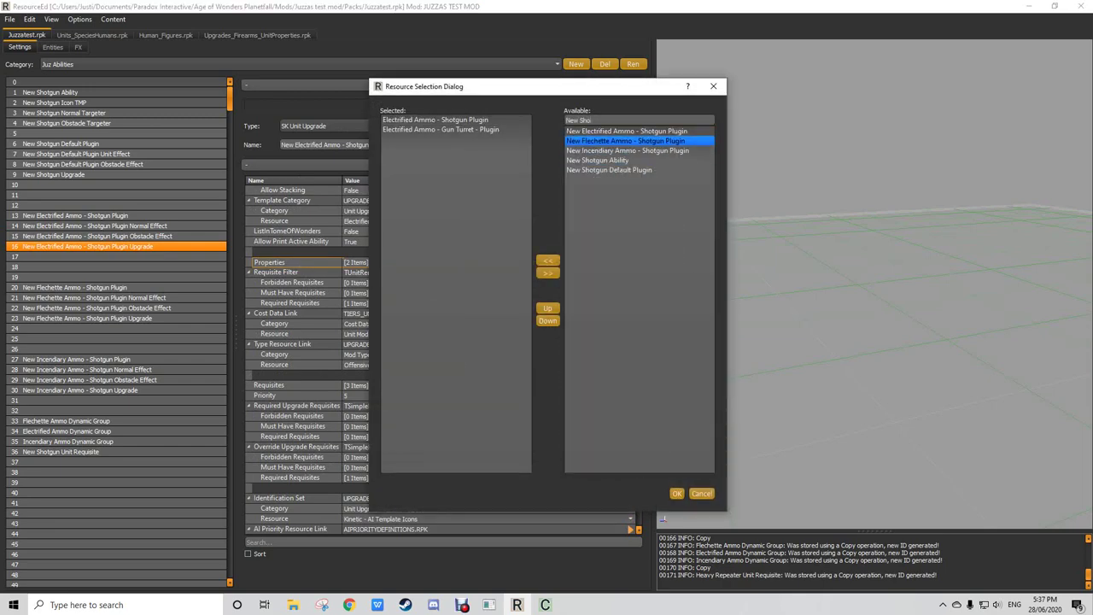
{"action": "double_click", "coordinate": [625, 140]}
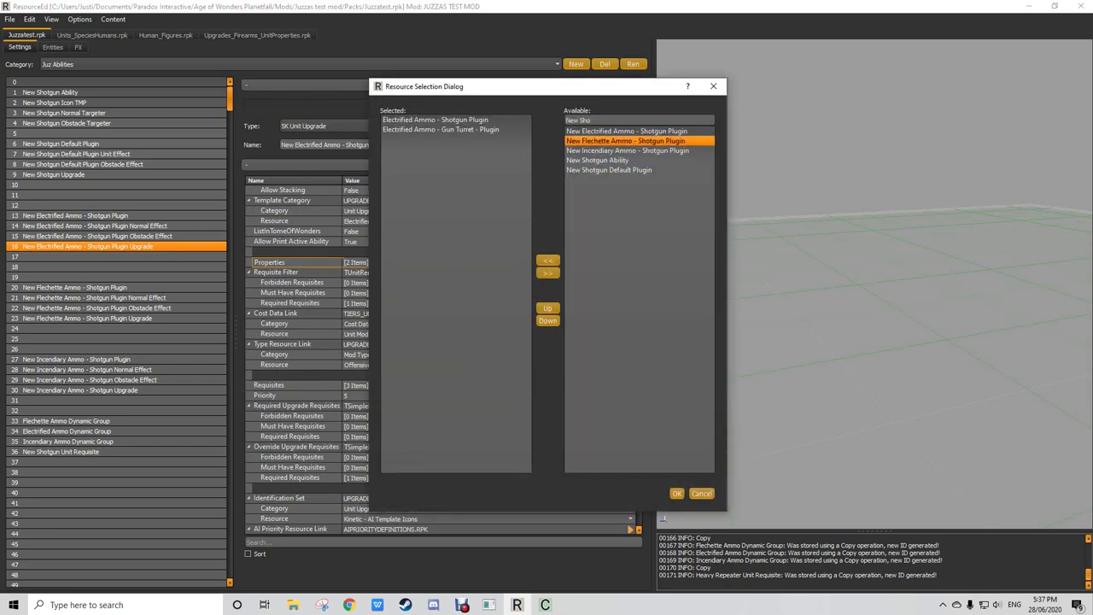
{"action": "double_click", "coordinate": [441, 139]}
{"action": "double_click", "coordinate": [626, 132]}
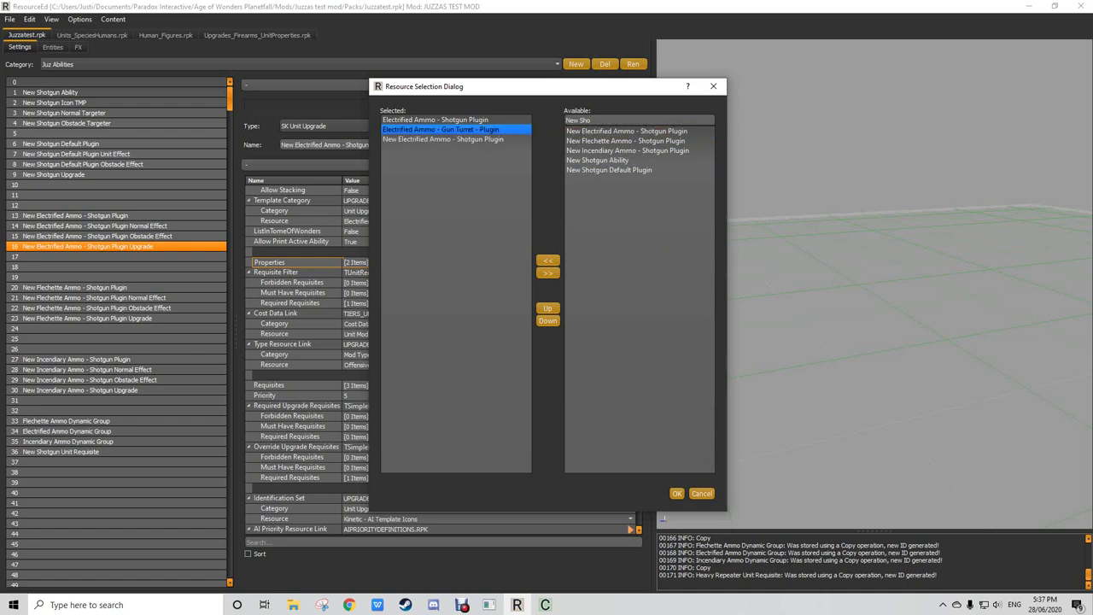
{"action": "double_click", "coordinate": [440, 120]}
{"action": "double_click", "coordinate": [441, 121]}
{"action": "key", "text": "Return"}
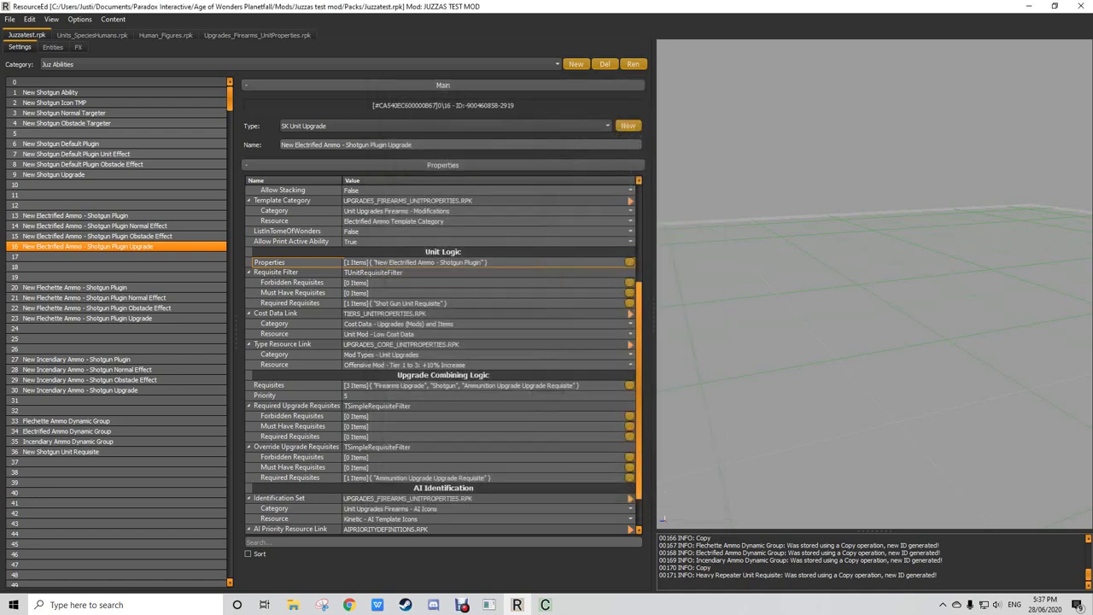
Step: Replace Shot Gun Unit Requisite with New Shotgun Unit Requisite in the electrified upgrade's Required Requisites under Requisite Filter
{"action": "scroll", "coordinate": [444, 359], "scroll_direction": "down", "scroll_amount": 1}
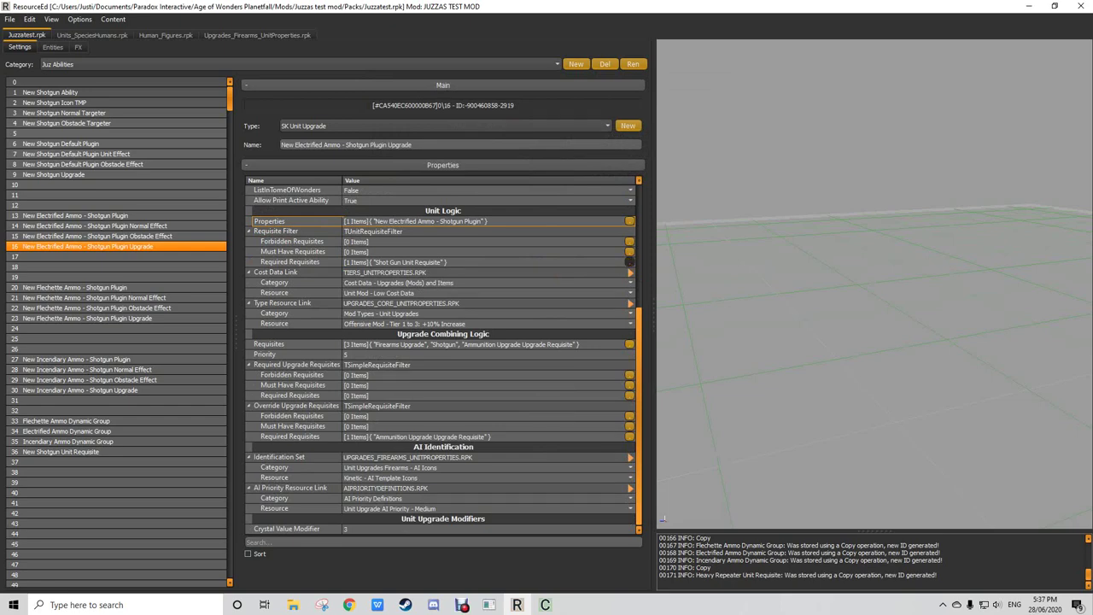
{"action": "left_click", "coordinate": [629, 262]}
{"action": "left_click", "coordinate": [628, 120]}
{"action": "type", "text": "New Sho"}
{"action": "double_click", "coordinate": [626, 131]}
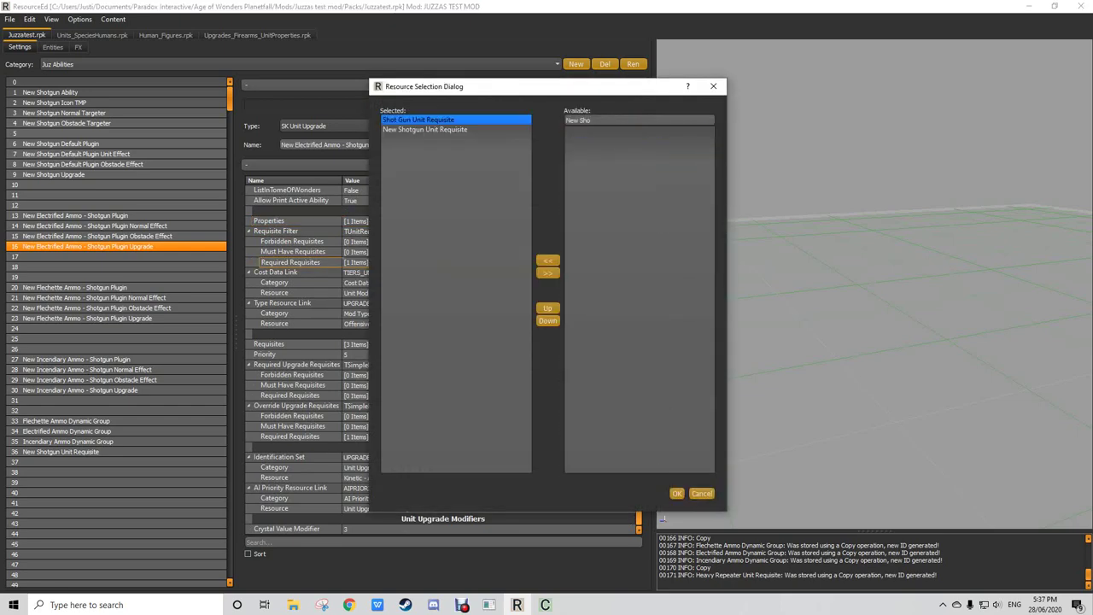
{"action": "double_click", "coordinate": [419, 120]}
{"action": "left_click", "coordinate": [676, 494]}
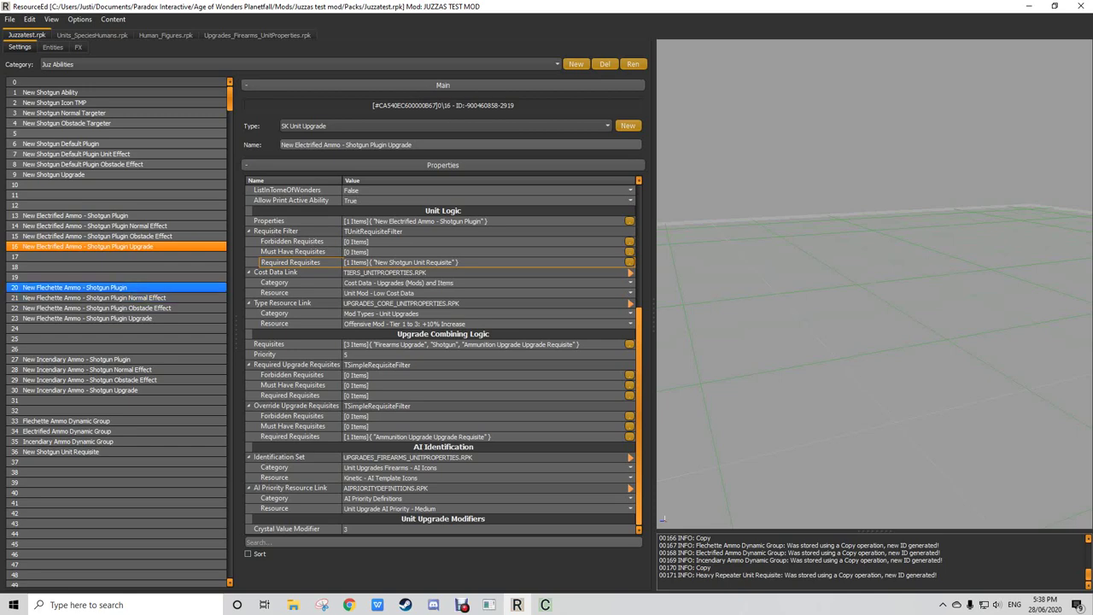
Step: Replace the Effects of New Flechette Ammo - Shotgun Plugin with the New Flechette Ammo - Shotgun Plugin Normal Effect and Obstacle Effect
{"action": "left_click", "coordinate": [74, 287]}
{"action": "left_click", "coordinate": [636, 375]}
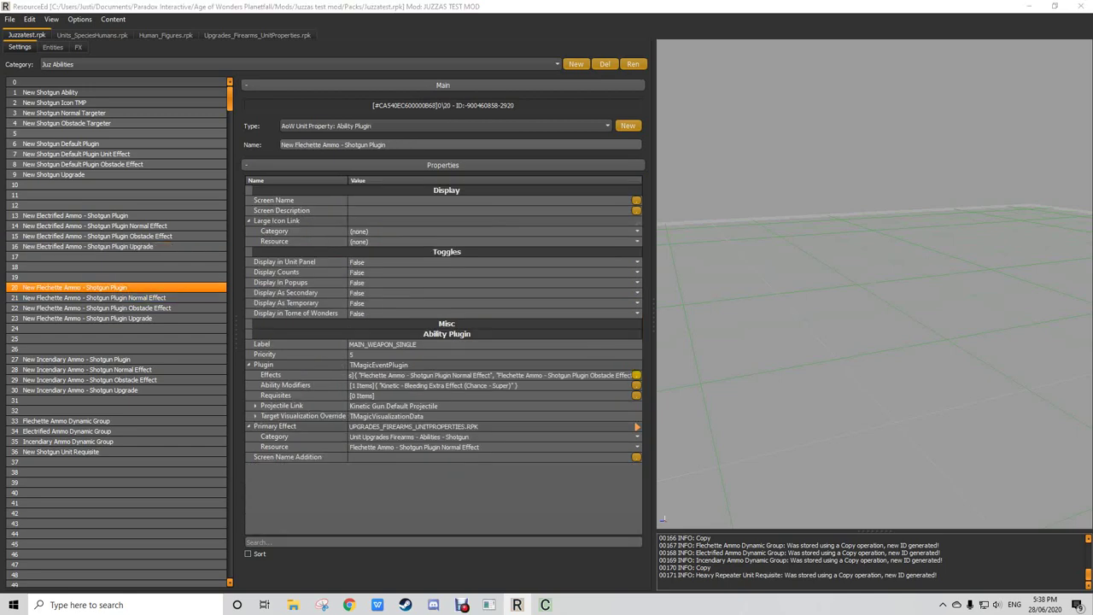
{"action": "left_click", "coordinate": [642, 121]}
{"action": "type", "text": "New Sho"}
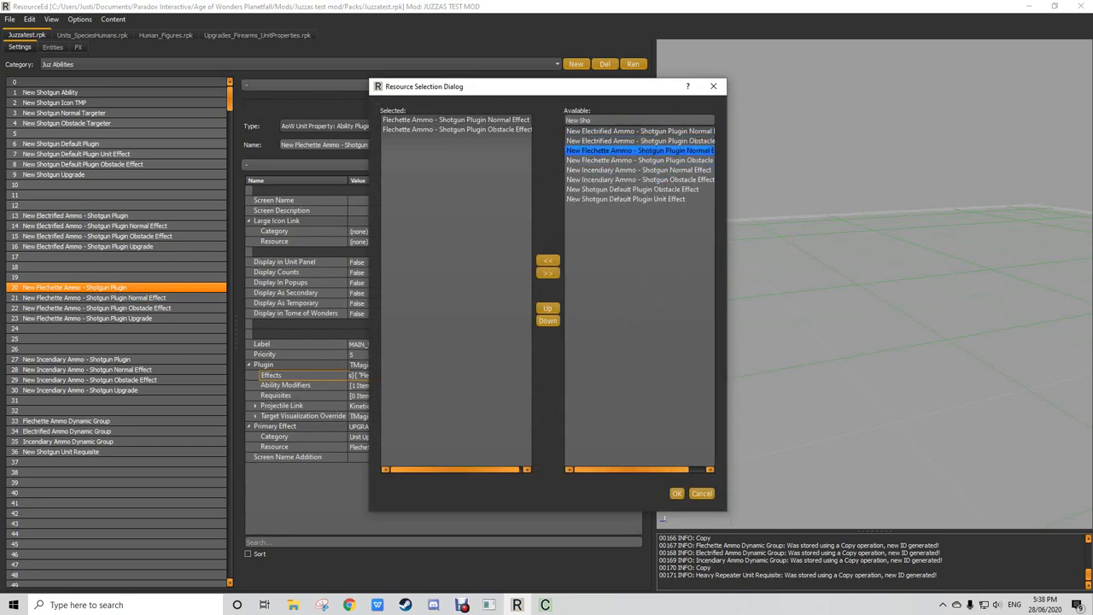
{"action": "double_click", "coordinate": [637, 150]}
{"action": "double_click", "coordinate": [636, 160]}
{"action": "double_click", "coordinate": [479, 120]}
{"action": "left_click", "coordinate": [479, 119]}
{"action": "double_click", "coordinate": [478, 120]}
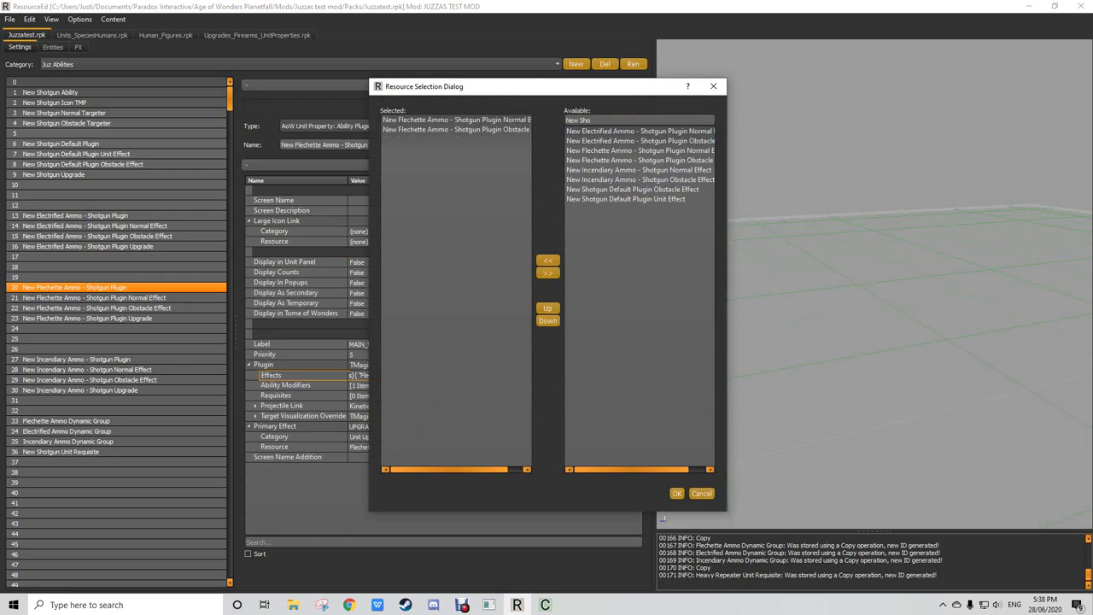
{"action": "left_click", "coordinate": [676, 493]}
Step: Clear the flechette plugin's Primary Effect category to (none) and set its resource to New Flechette Ammo - Shotgun Plugin Normal Effect
{"action": "left_click", "coordinate": [637, 446]}
{"action": "left_click", "coordinate": [636, 437]}
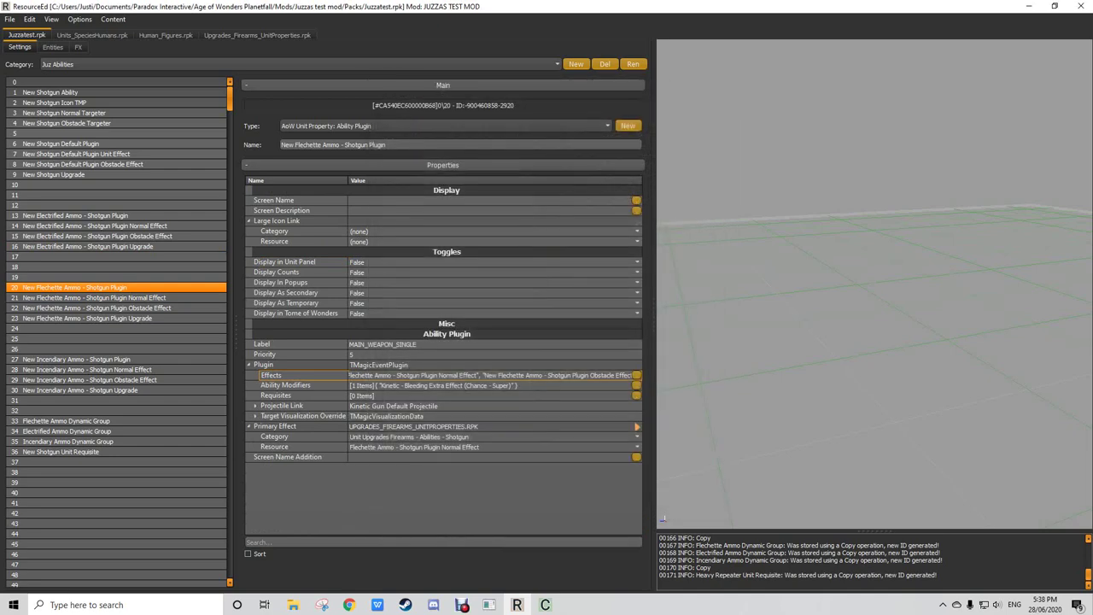
{"action": "left_click", "coordinate": [636, 436]}
{"action": "left_click_drag", "start_coordinate": [638, 512], "coordinate": [638, 457]}
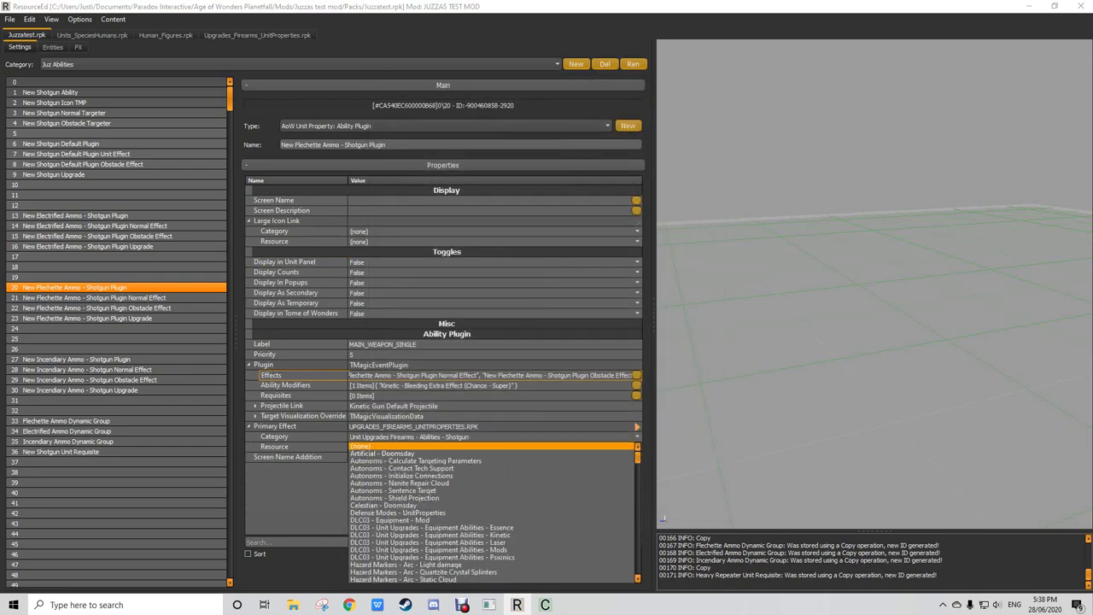
{"action": "left_click", "coordinate": [359, 445]}
{"action": "type", "text": "New Sho"}
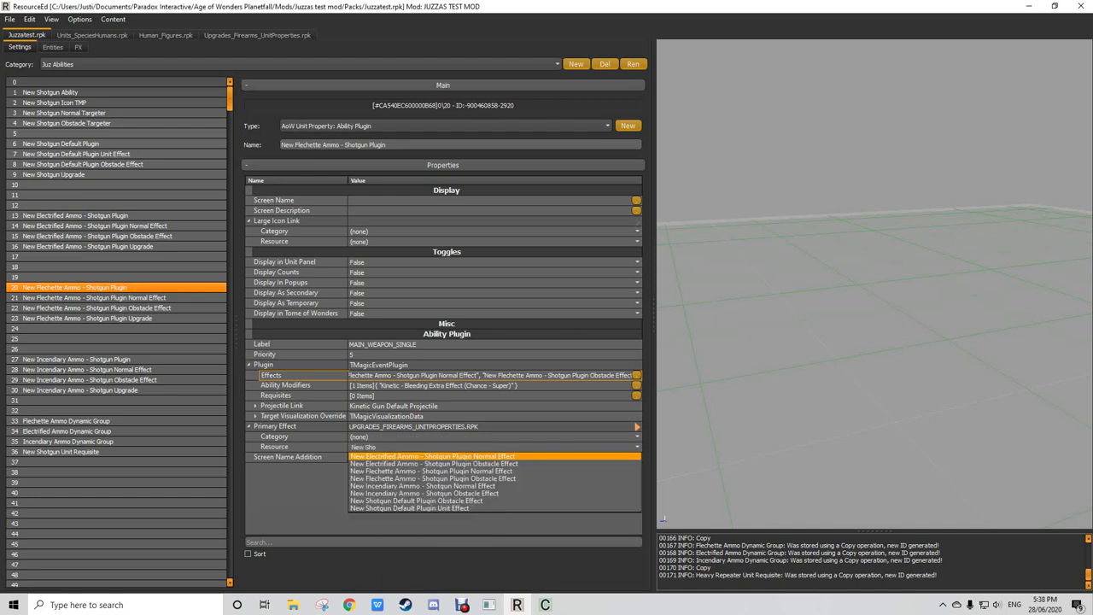
{"action": "key", "text": "Up"}
{"action": "key", "text": "Return"}
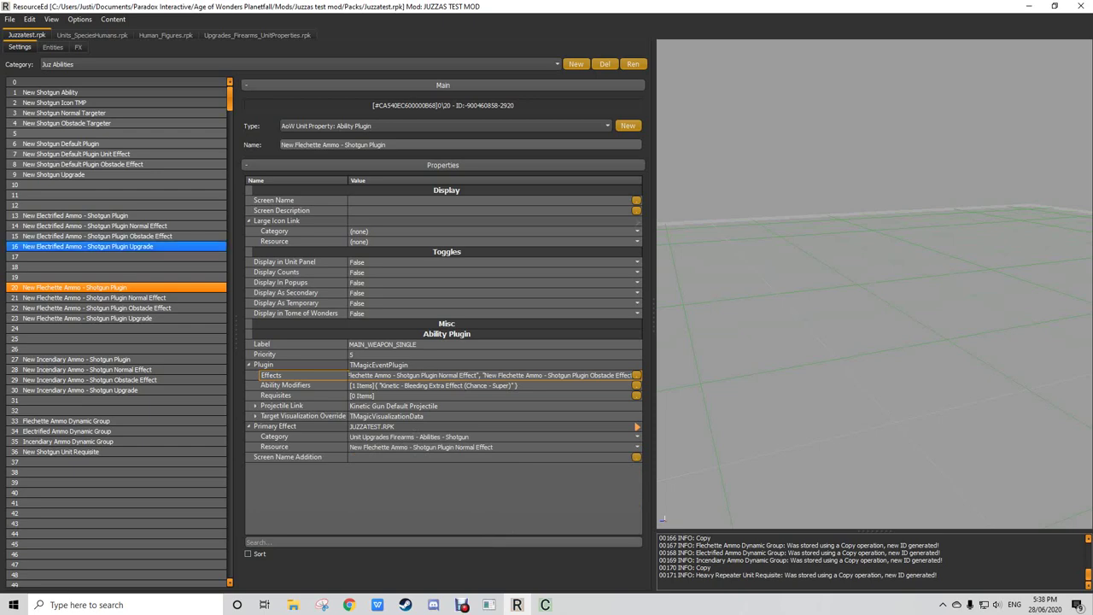
Step: Replace both Properties of New Flechette Ammo - Shotgun Plugin Upgrade with New Flechette Ammo - Shotgun Plugin
{"action": "left_click", "coordinate": [85, 297]}
{"action": "left_click", "coordinate": [85, 307]}
{"action": "left_click", "coordinate": [85, 318]}
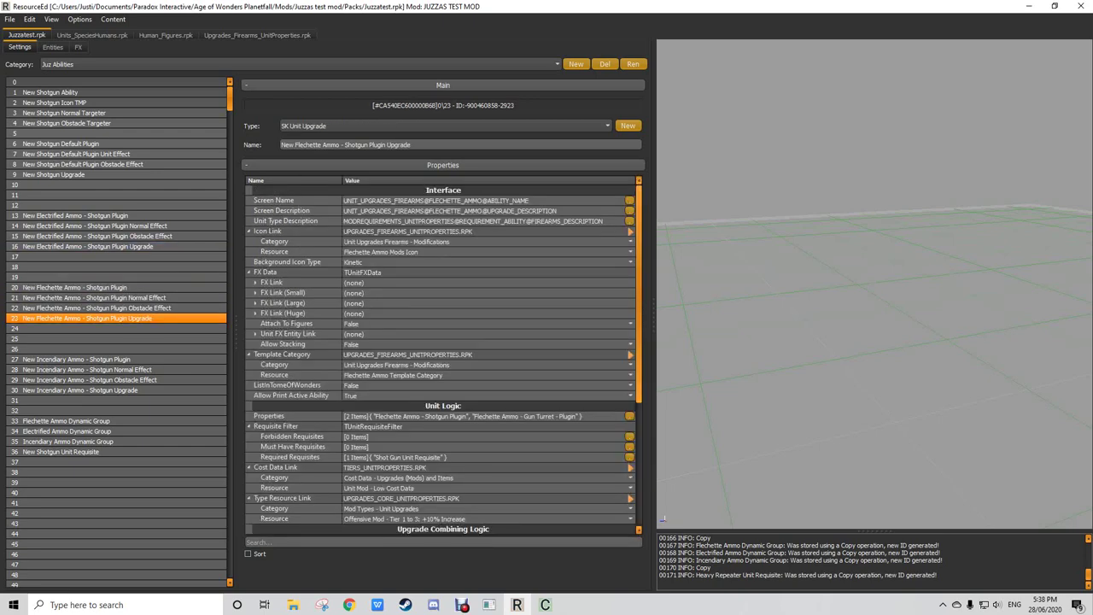
{"action": "scroll", "coordinate": [597, 385], "scroll_direction": "down", "scroll_amount": 3}
{"action": "left_click", "coordinate": [629, 325]}
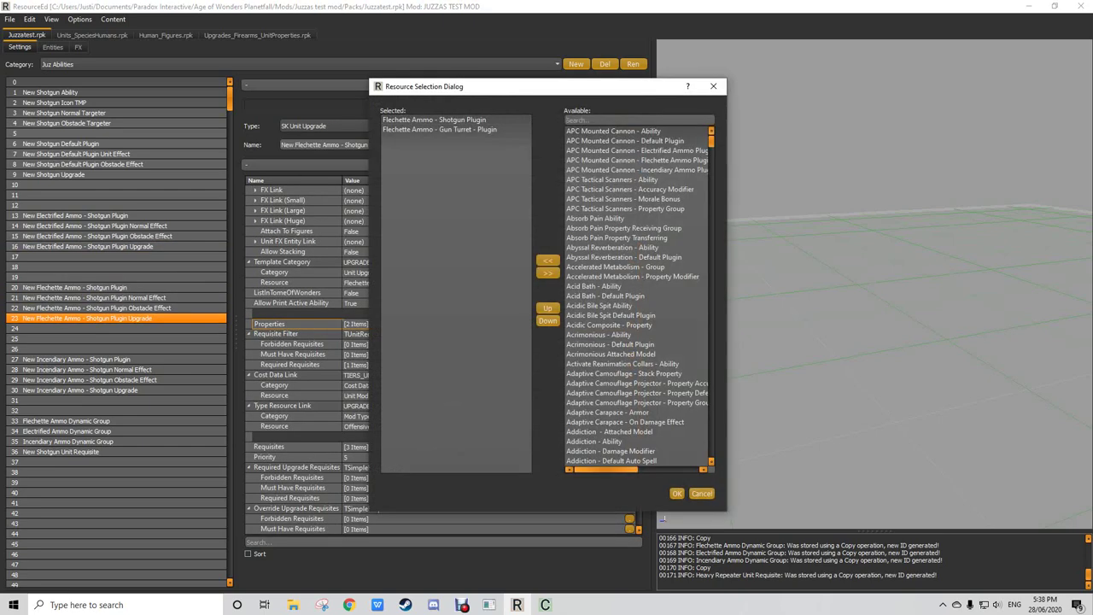
{"action": "type", "text": "New Shot"}
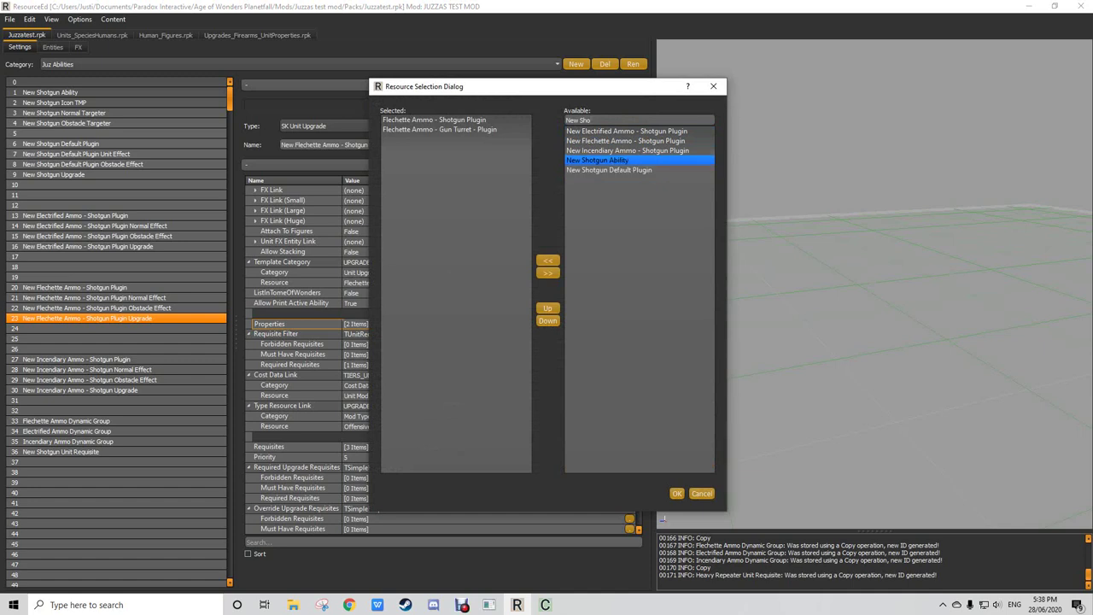
{"action": "double_click", "coordinate": [626, 141]}
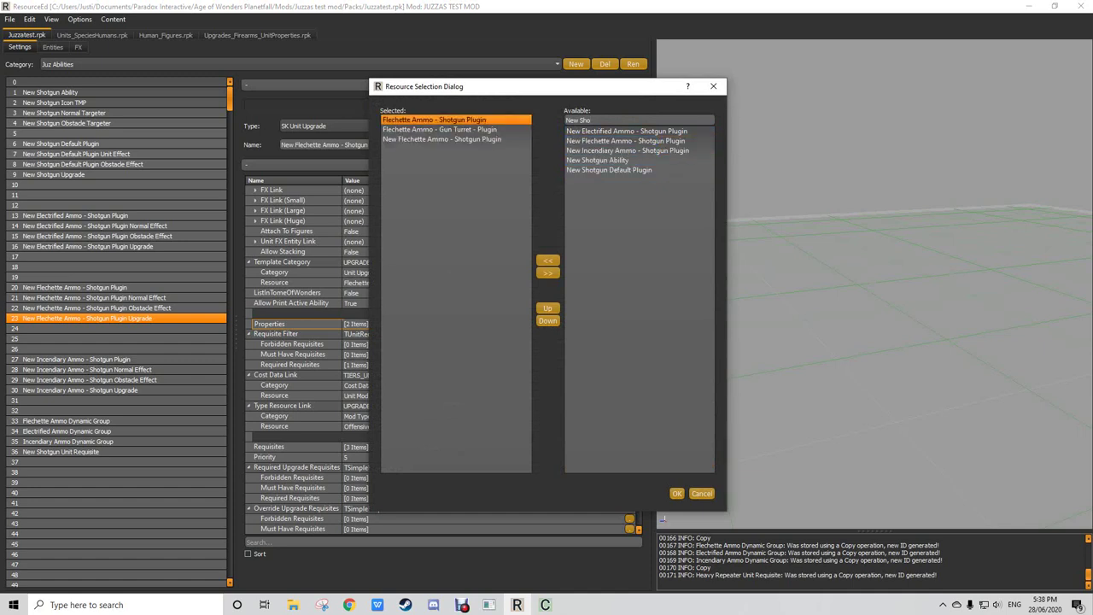
{"action": "double_click", "coordinate": [435, 120]}
{"action": "double_click", "coordinate": [435, 120]}
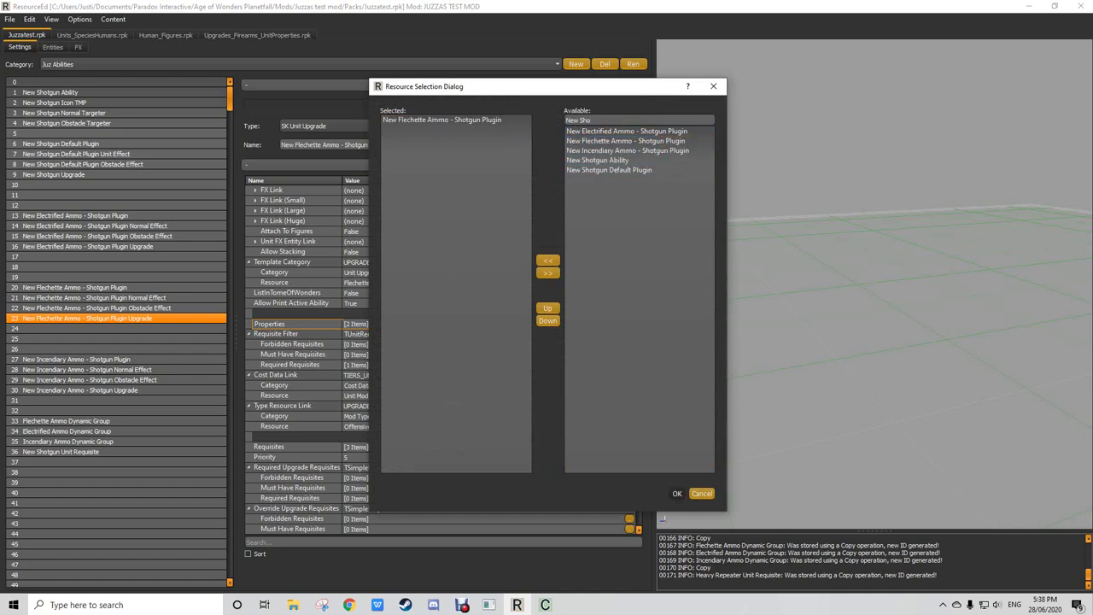
{"action": "left_click", "coordinate": [677, 494]}
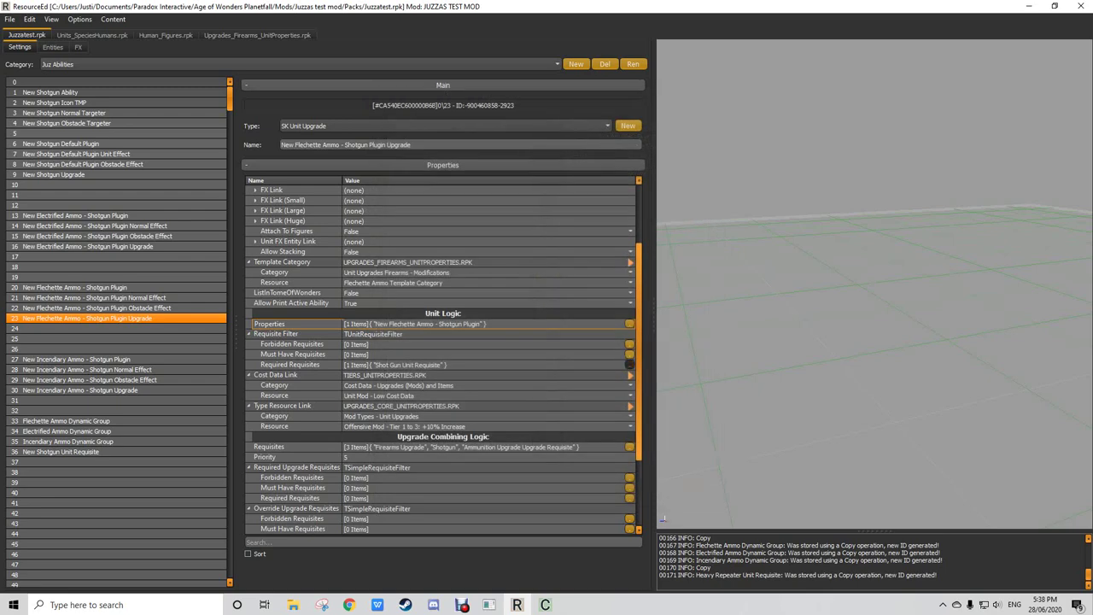
Step: Replace Shot Gun Unit Requisite with New Shotgun Unit Requisite in the flechette upgrade's Required Requisites under Requisite Filter
{"action": "left_click", "coordinate": [629, 365]}
{"action": "left_click", "coordinate": [626, 120]}
{"action": "type", "text": "New Sho"}
{"action": "double_click", "coordinate": [626, 131]}
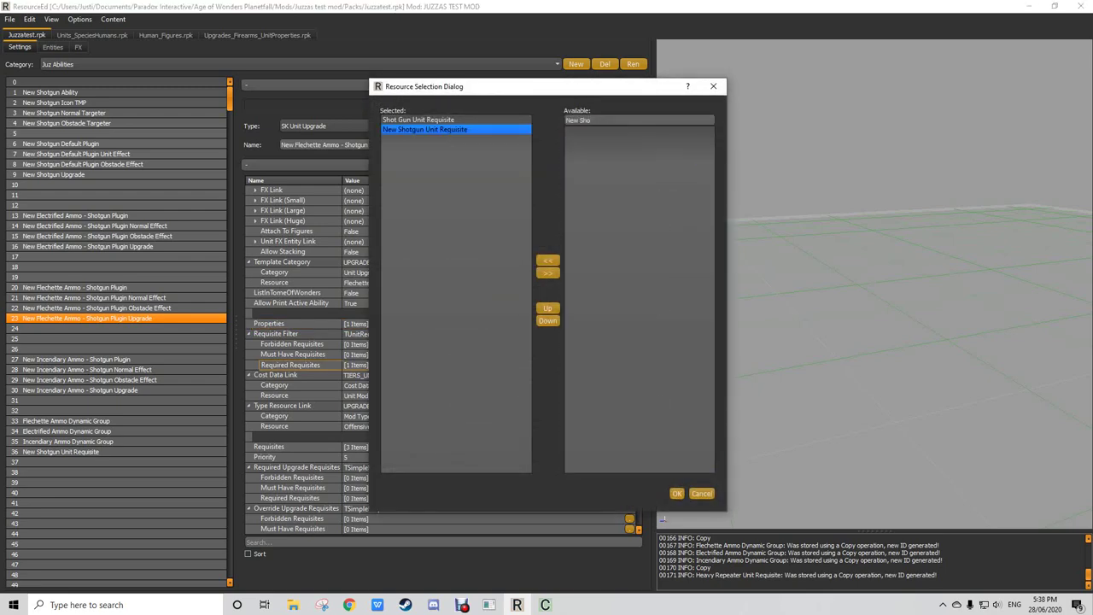
{"action": "double_click", "coordinate": [435, 121]}
{"action": "left_click", "coordinate": [678, 493]}
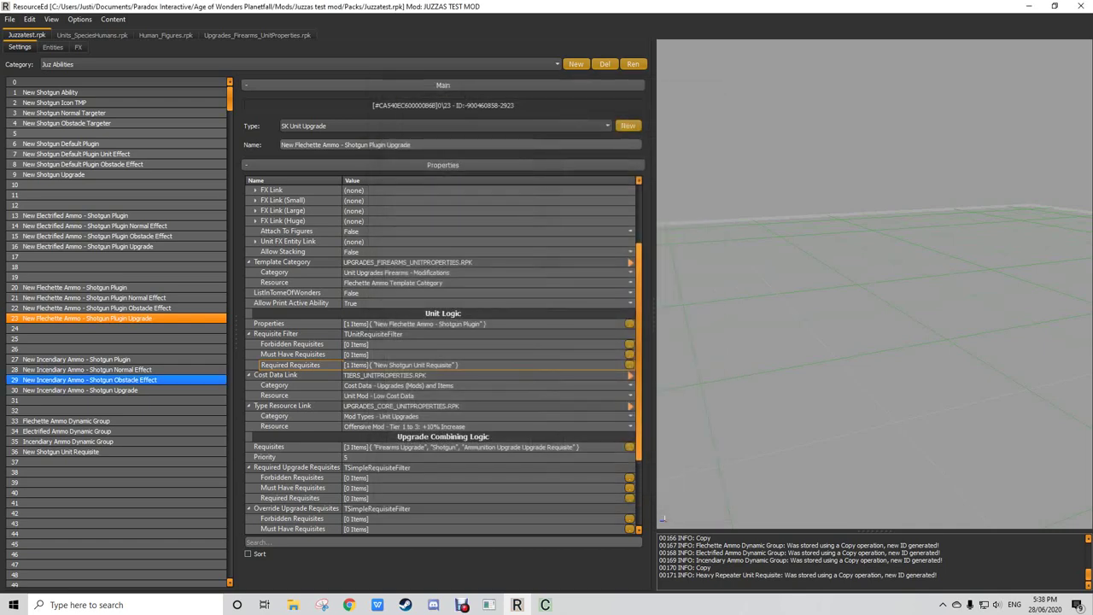
Step: Replace the Effects of New Incendiary Ammo - Shotgun Plugin with the New Incendiary Ammo - Shotgun Normal Effect and Obstacle Effect
{"action": "left_click", "coordinate": [77, 359]}
{"action": "scroll", "coordinate": [77, 359], "scroll_direction": "down", "scroll_amount": 2}
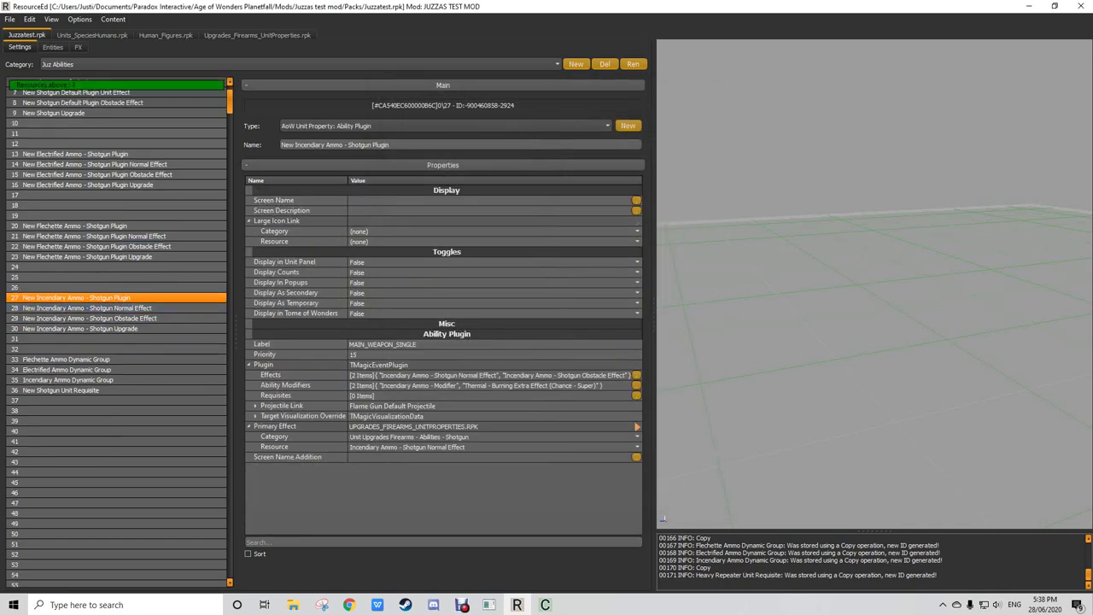
{"action": "left_click", "coordinate": [636, 375]}
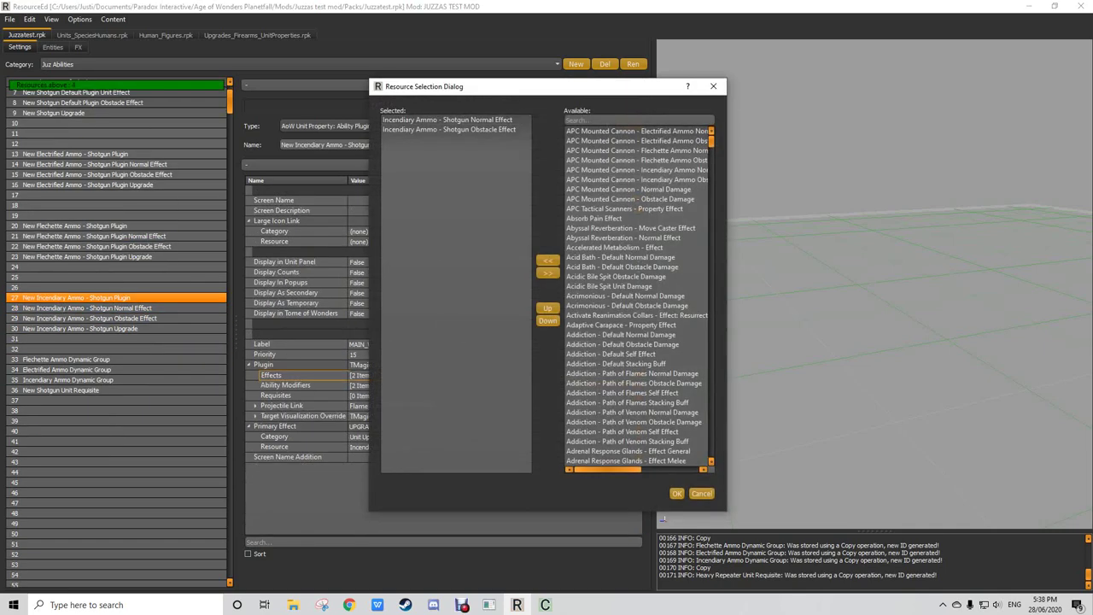
{"action": "left_click", "coordinate": [638, 170]}
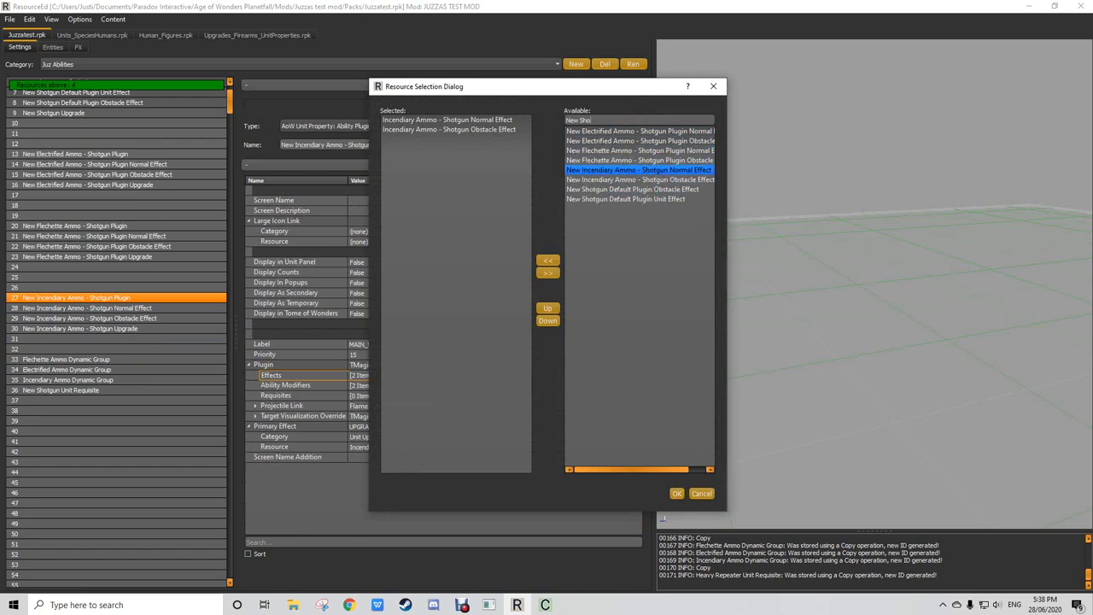
{"action": "double_click", "coordinate": [639, 170]}
{"action": "double_click", "coordinate": [640, 179]}
{"action": "left_click", "coordinate": [448, 120]}
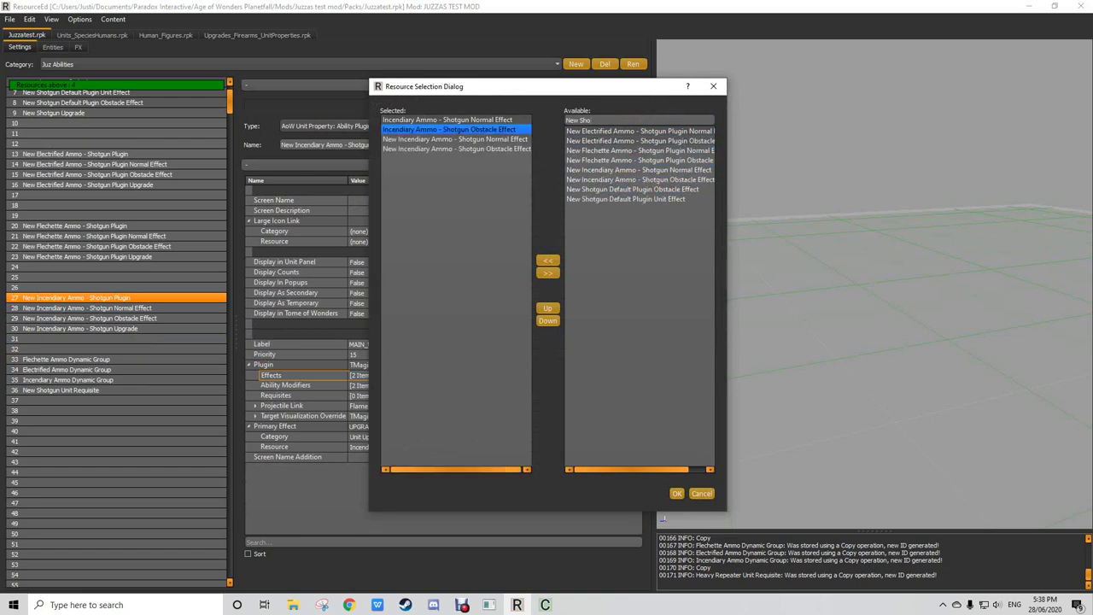
{"action": "left_click", "coordinate": [547, 272]}
{"action": "double_click", "coordinate": [447, 120]}
{"action": "key", "text": "Return"}
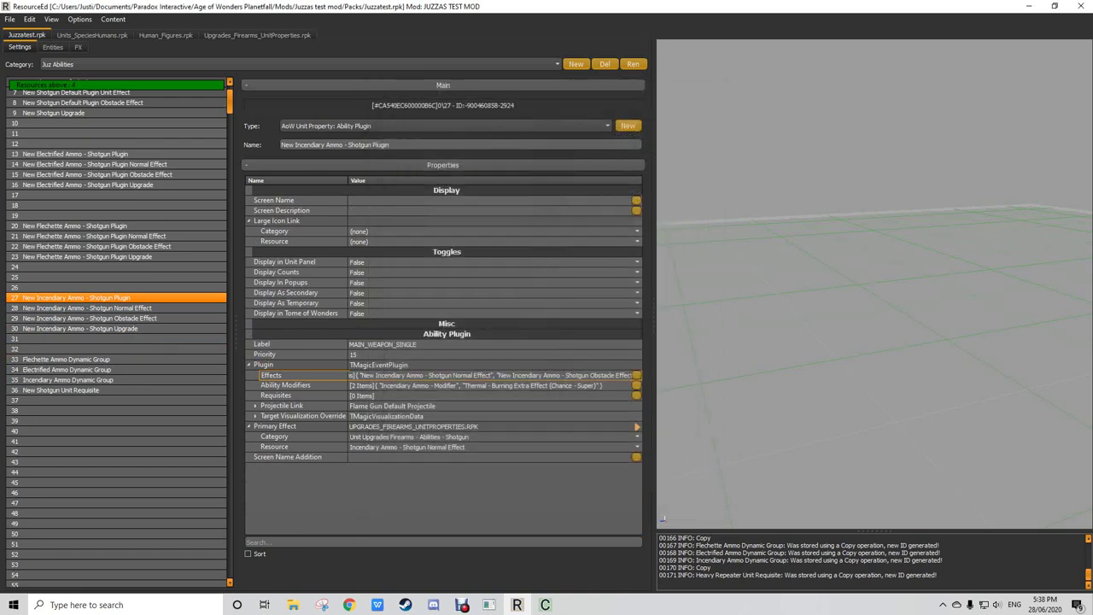
Step: Clear the incendiary plugin's Primary Effect category to (none) and set its resource to New Incendiary Ammo - Shotgun Normal Effect
{"action": "left_click", "coordinate": [493, 447]}
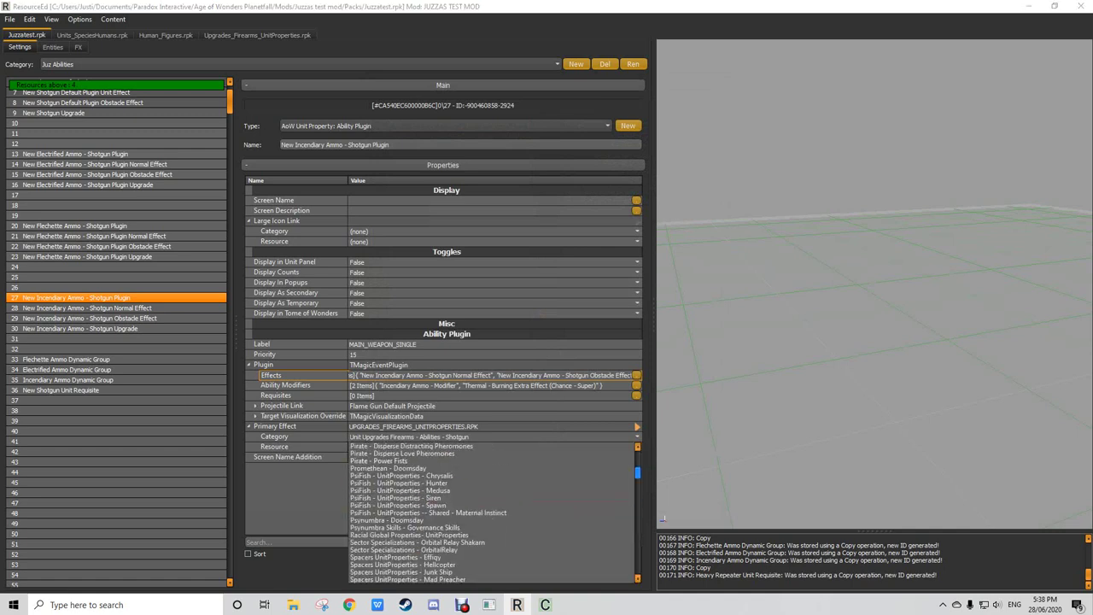
{"action": "type", "text": "New Sho"}
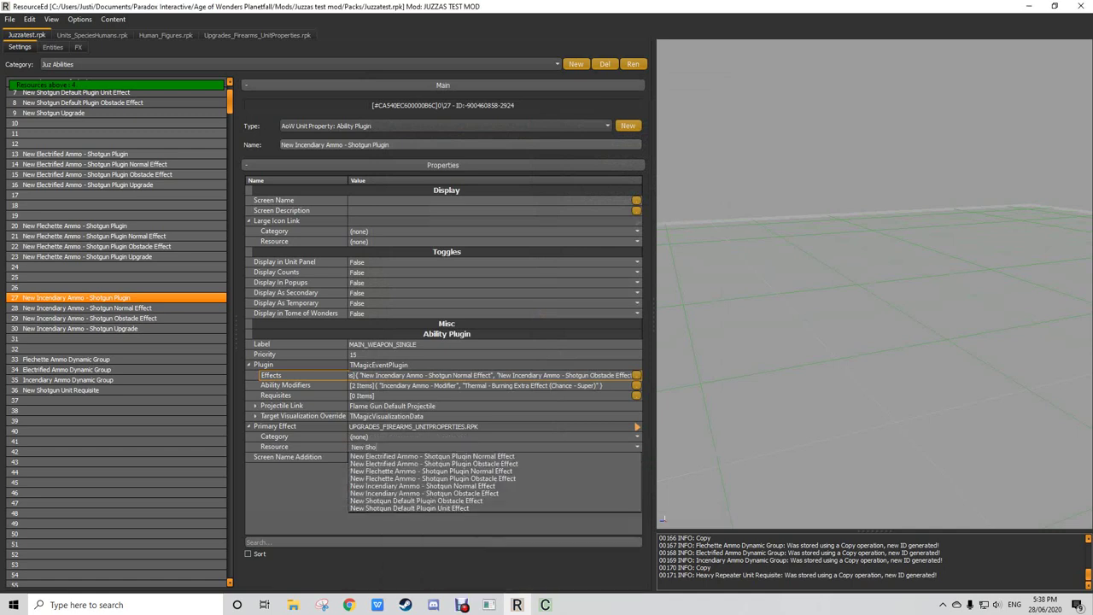
{"action": "key", "text": "Down"}
{"action": "key", "text": "Down"}
{"action": "key", "text": "Down"}
{"action": "key", "text": "Down"}
{"action": "key", "text": "Down"}
{"action": "key", "text": "Up"}
{"action": "key", "text": "Up"}
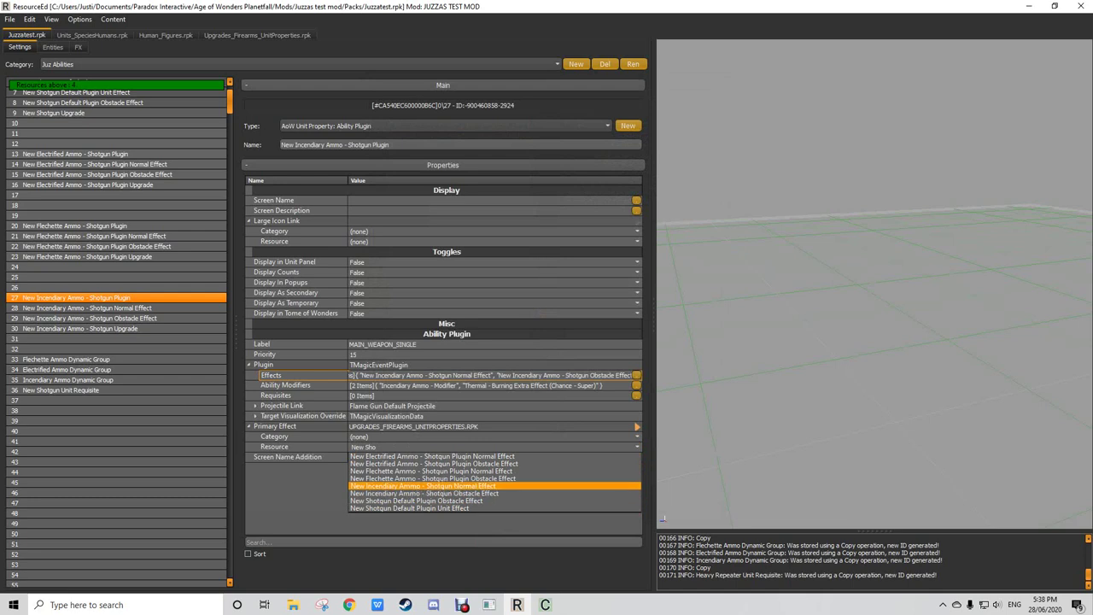
{"action": "key", "text": "Return"}
Step: Check the damage values of the New Incendiary Ammo Normal and Obstacle Effects and the New Flechette Ammo Obstacle Effect
{"action": "left_click", "coordinate": [111, 308]}
{"action": "left_click", "coordinate": [111, 318]}
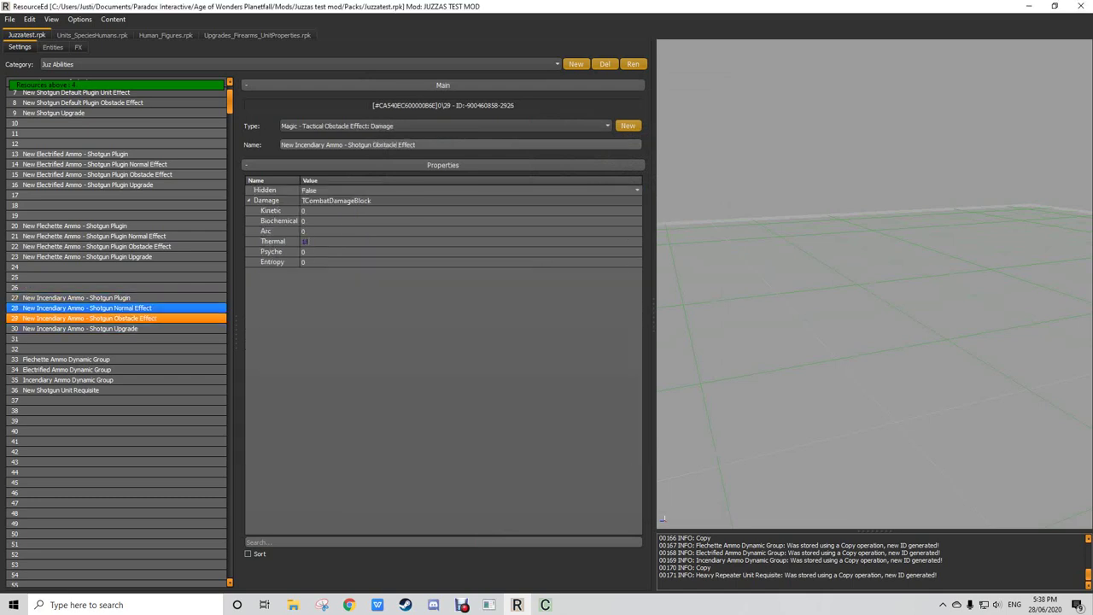
{"action": "left_click", "coordinate": [111, 309]}
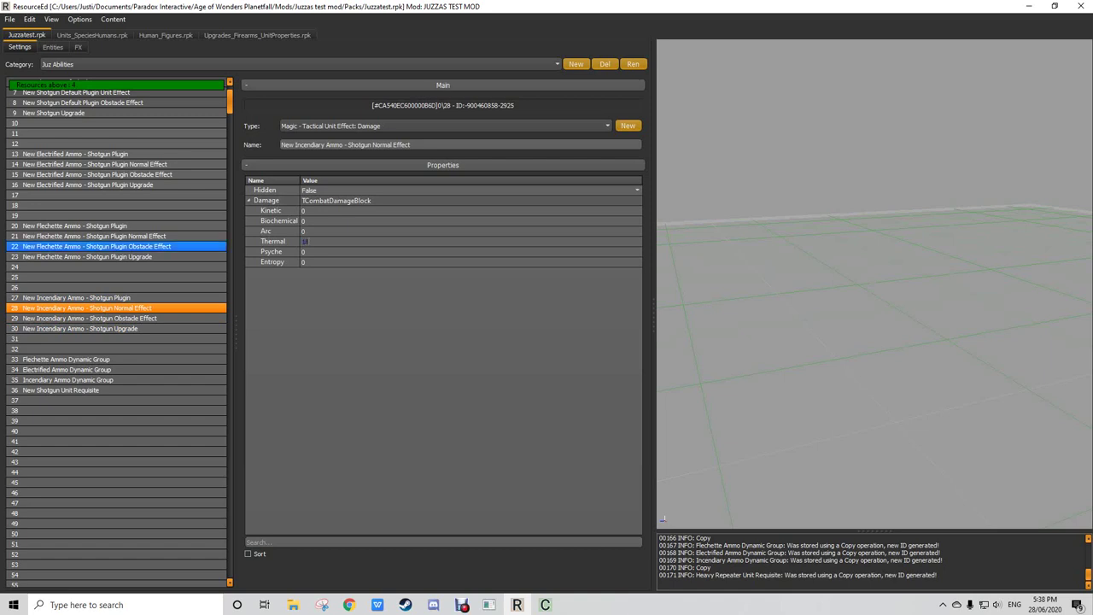
{"action": "left_click", "coordinate": [111, 246]}
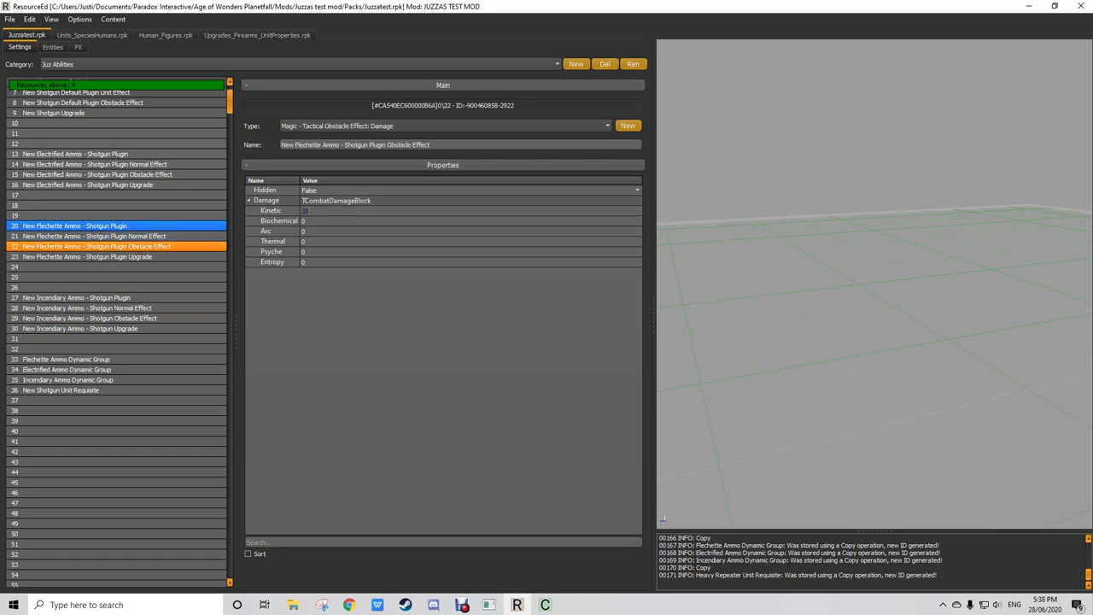
Step: Replace the two Properties entries of New Incendiary Ammo - Shotgun Upgrade with New Incendiary Ammo - Shotgun Plugin
{"action": "left_click", "coordinate": [111, 236]}
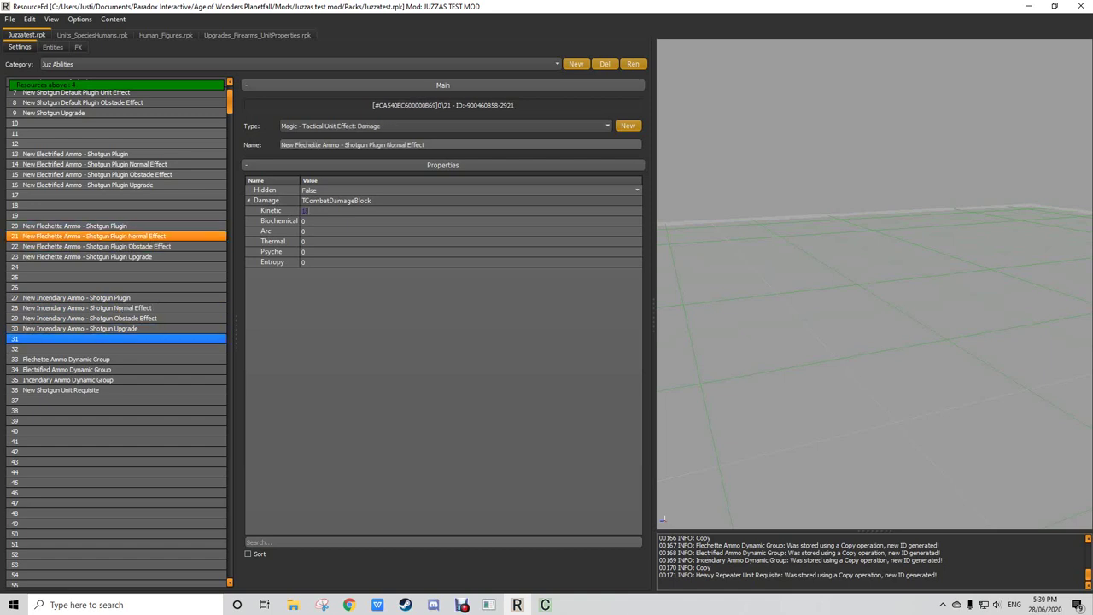
{"action": "left_click", "coordinate": [111, 328]}
{"action": "left_click", "coordinate": [630, 416]}
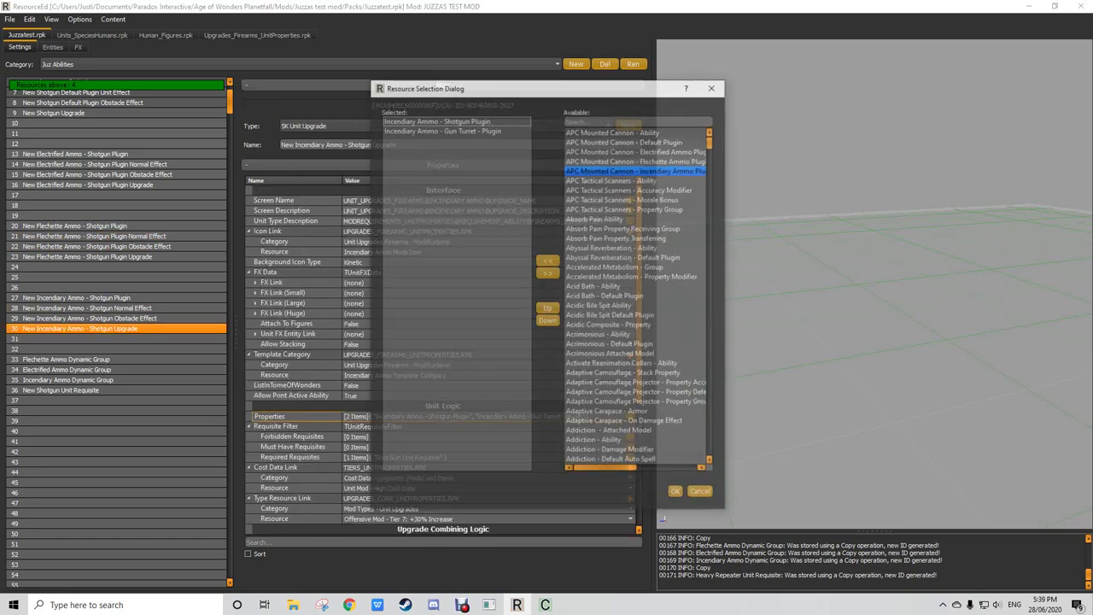
{"action": "type", "text": "New Sho"}
{"action": "key", "text": "Down"}
{"action": "key", "text": "Down"}
{"action": "key", "text": "Down"}
{"action": "double_click", "coordinate": [628, 150]}
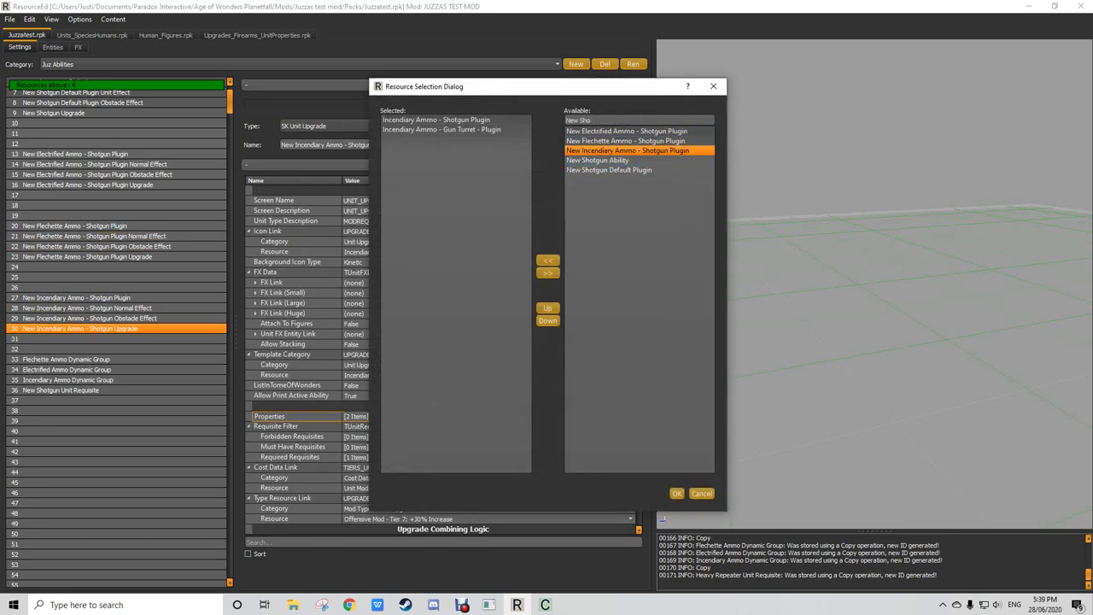
{"action": "double_click", "coordinate": [444, 119]}
{"action": "double_click", "coordinate": [444, 120]}
{"action": "left_click", "coordinate": [677, 493]}
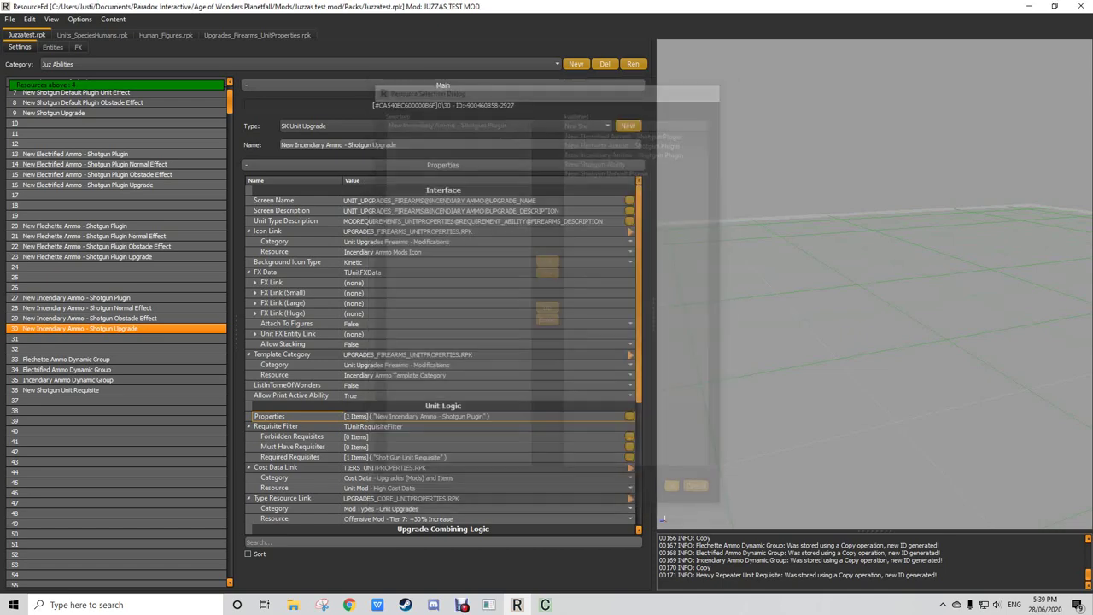
Step: Replace Shot Gun Unit Requisite with New Shotgun Unit Requisite in the incendiary upgrade's Required Requisites under Requisite Filter
{"action": "scroll", "coordinate": [442, 359], "scroll_direction": "down", "scroll_amount": 2}
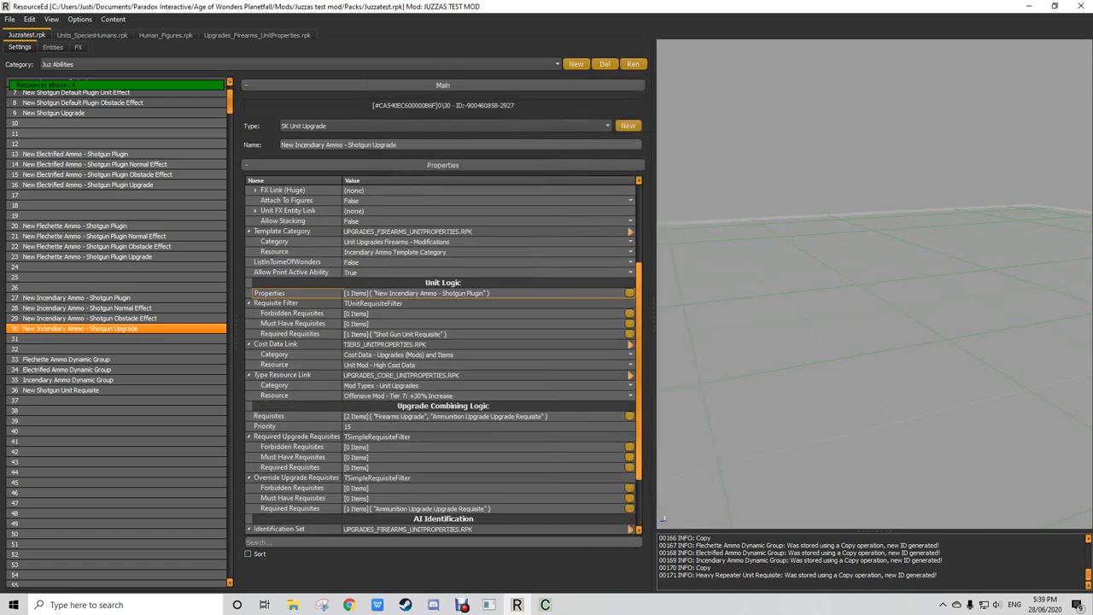
{"action": "scroll", "coordinate": [444, 359], "scroll_direction": "down", "scroll_amount": 2}
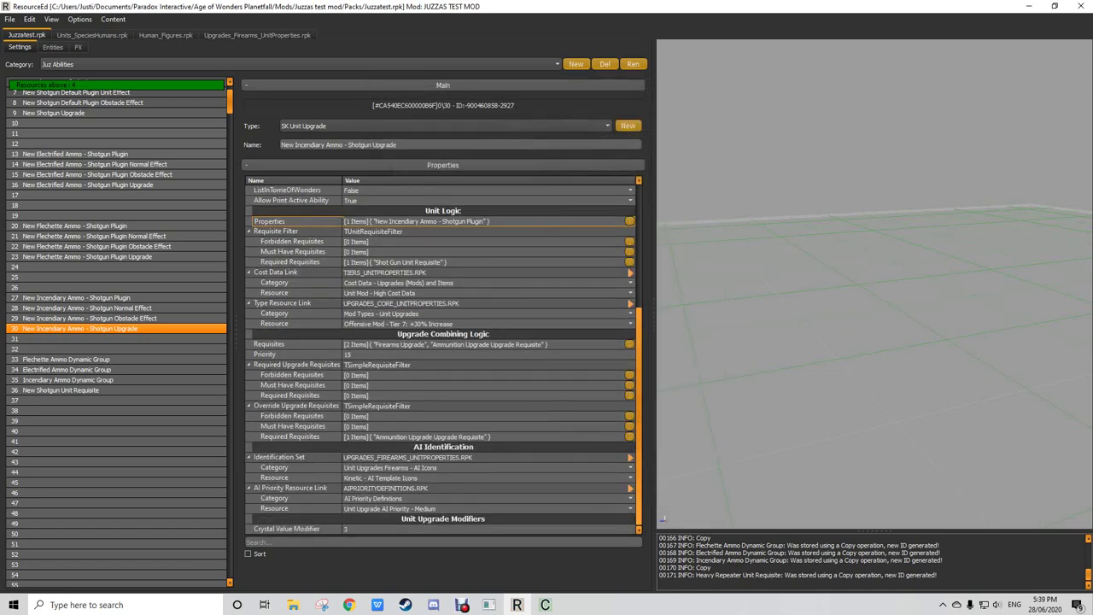
{"action": "left_click", "coordinate": [629, 261]}
{"action": "type", "text": "New Sho"}
{"action": "double_click", "coordinate": [598, 130]}
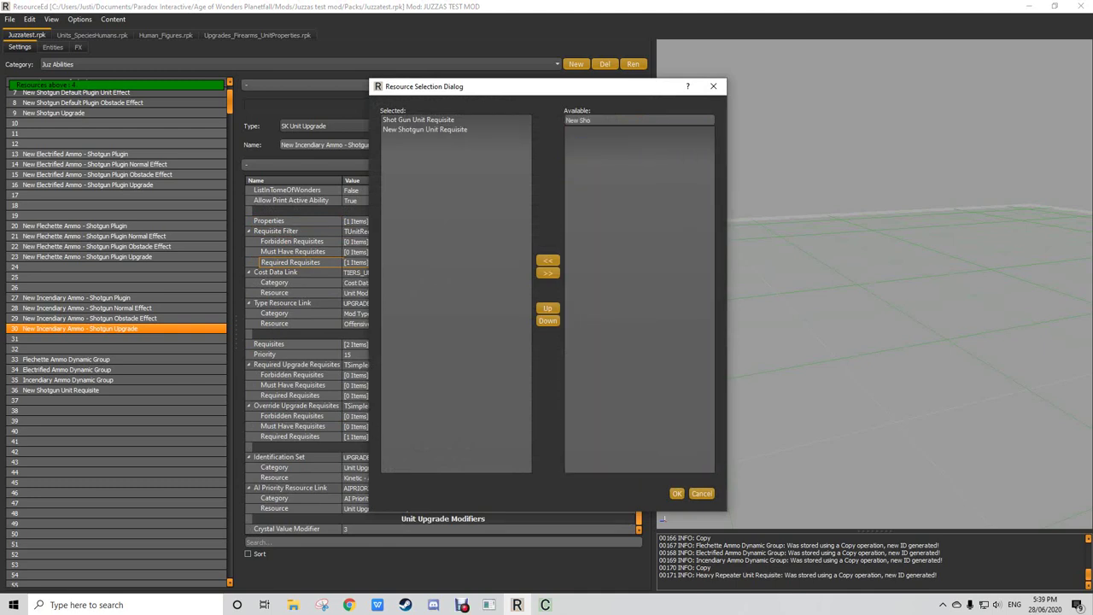
{"action": "left_click", "coordinate": [418, 119]}
{"action": "left_click", "coordinate": [548, 272]}
{"action": "left_click", "coordinate": [677, 493]}
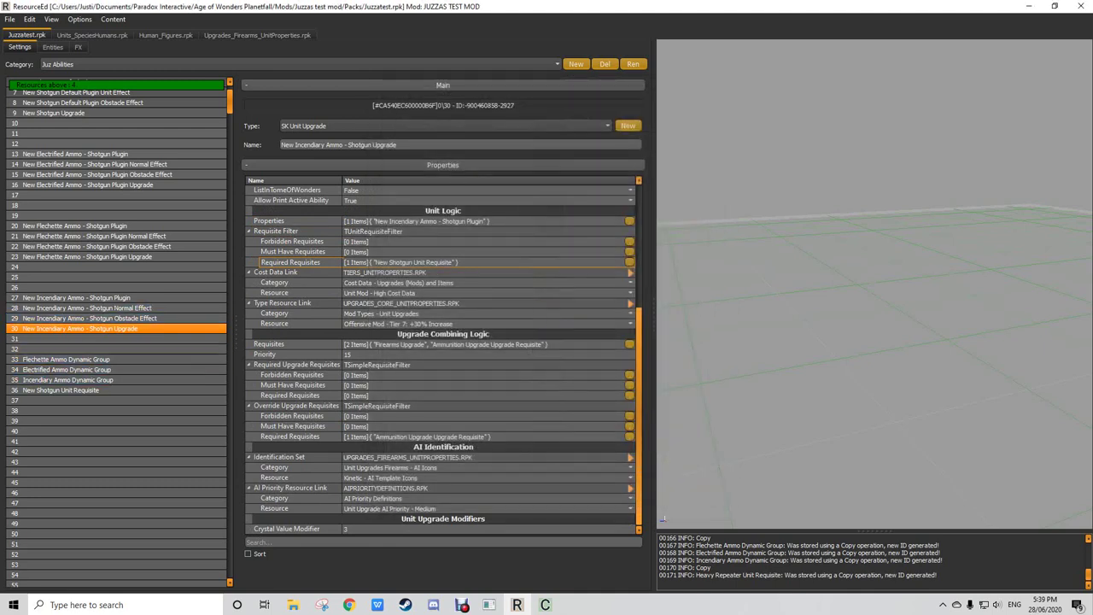
Step: Save the Juzzatest.rpk pack and check the Flechette, Electrified and Incendiary Ammo Dynamic Groups and the New Shotgun Unit Requisite
{"action": "scroll", "coordinate": [111, 267], "scroll_direction": "up", "scroll_amount": 2}
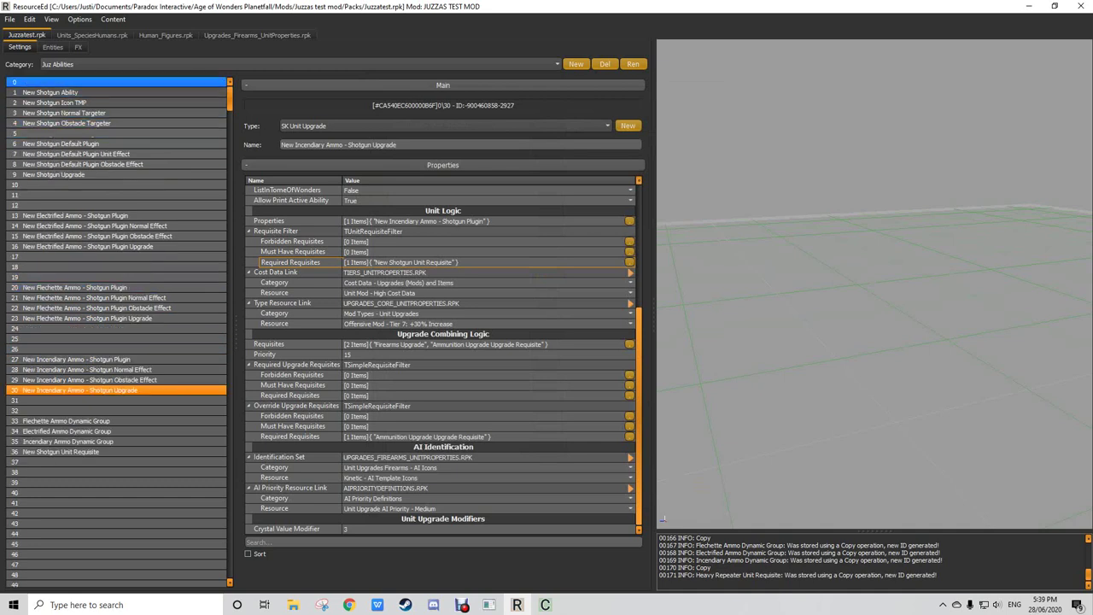
{"action": "left_click", "coordinate": [111, 411]}
{"action": "key", "text": "ctrl+s"}
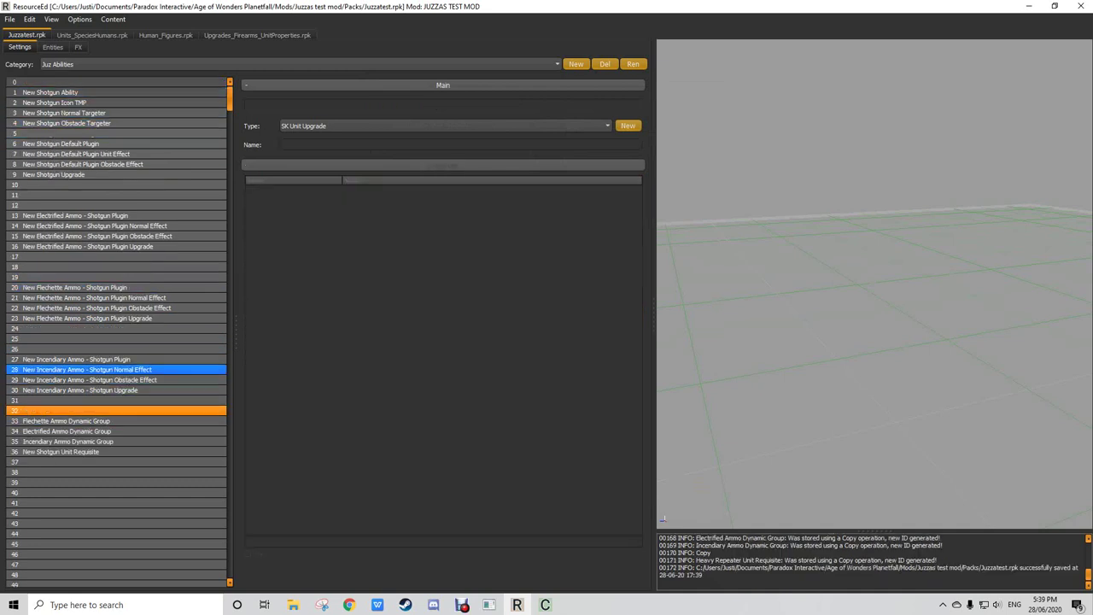
{"action": "left_click", "coordinate": [68, 421]}
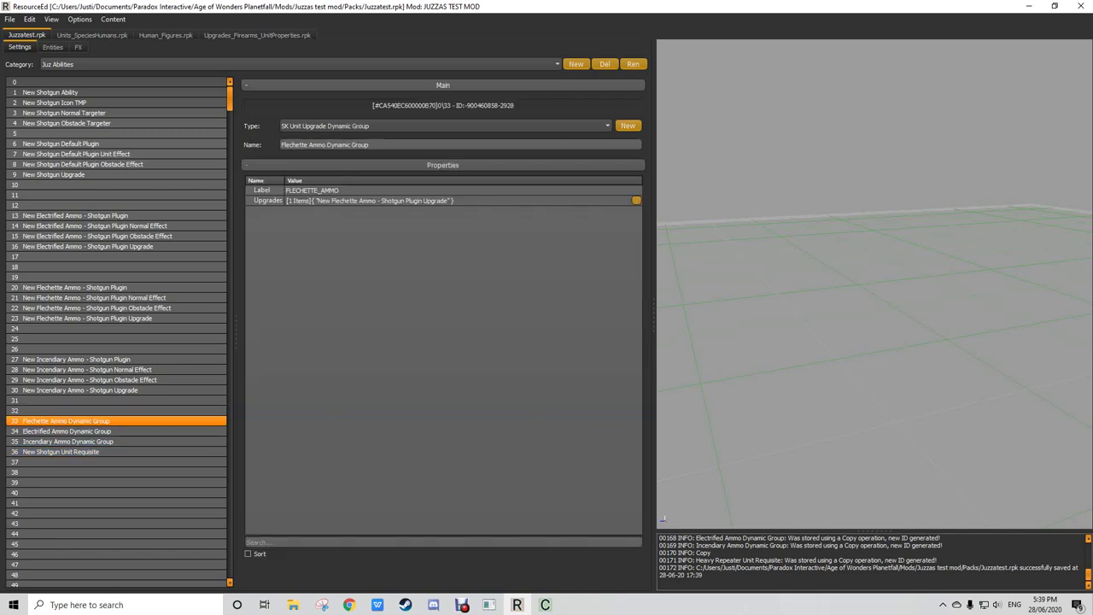
{"action": "left_click", "coordinate": [68, 431]}
{"action": "left_click", "coordinate": [69, 442]}
{"action": "left_click", "coordinate": [68, 451]}
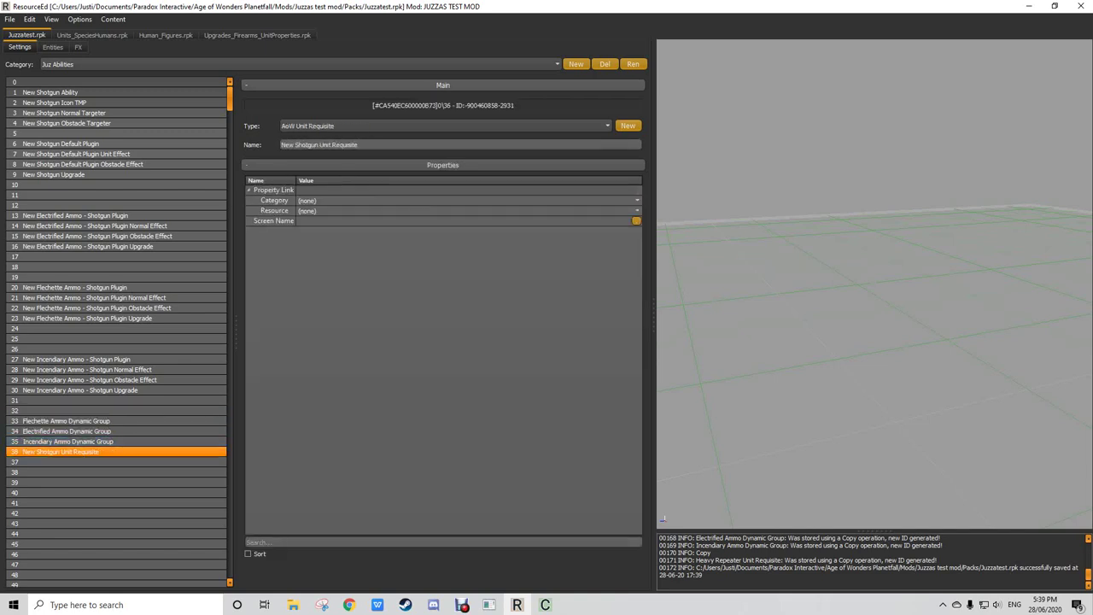
Step: Link the Vanguard Trooper 2 unit's Figure to the Juz Figures category with Vanguard Trooper 2 as its resource
{"action": "left_click", "coordinate": [52, 47]}
{"action": "left_click", "coordinate": [86, 65]}
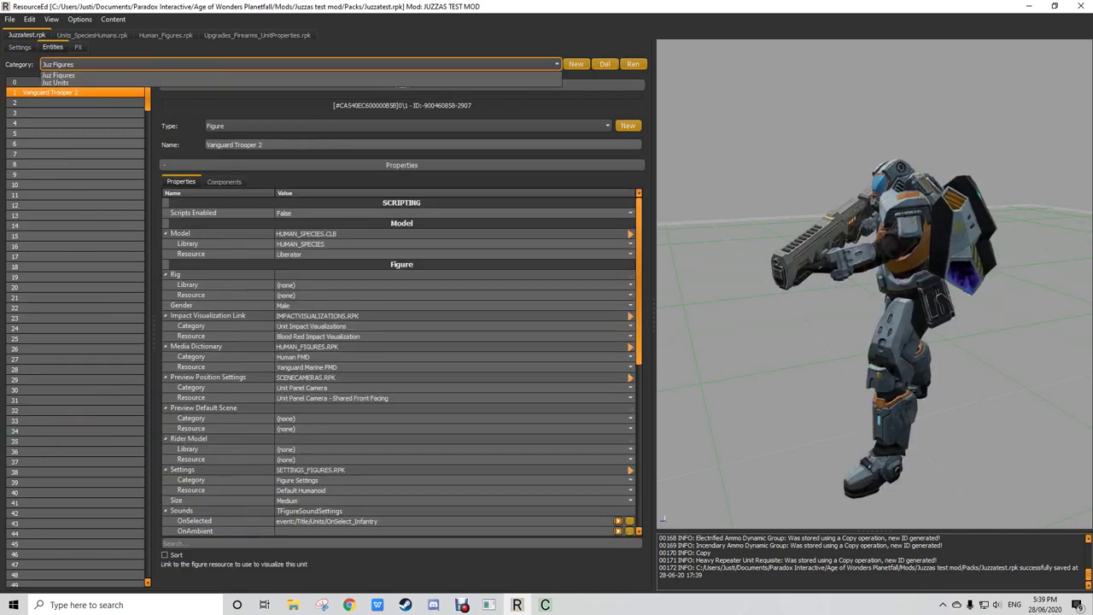
{"action": "left_click", "coordinate": [55, 82]}
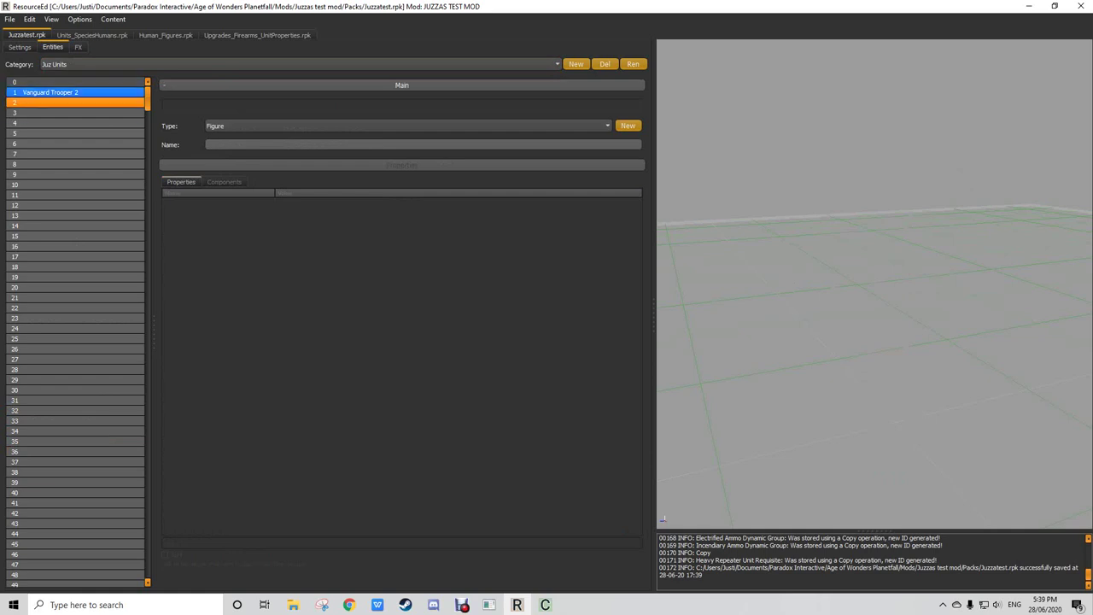
{"action": "left_click", "coordinate": [53, 93]}
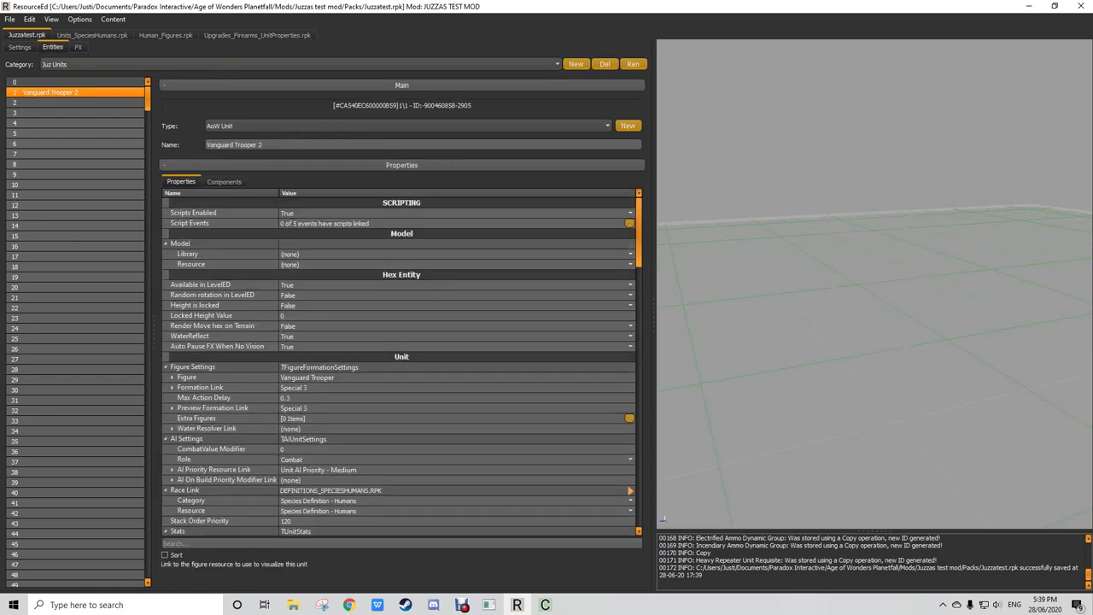
{"action": "left_click", "coordinate": [172, 377]}
{"action": "left_click", "coordinate": [312, 388]}
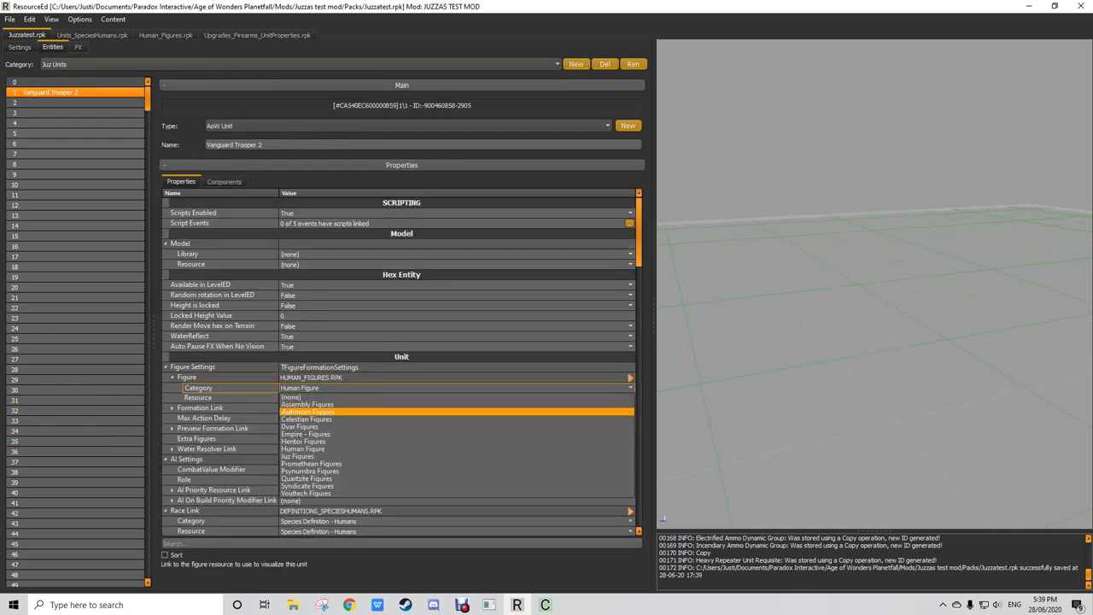
{"action": "left_click", "coordinate": [309, 397]}
{"action": "left_click", "coordinate": [309, 398]}
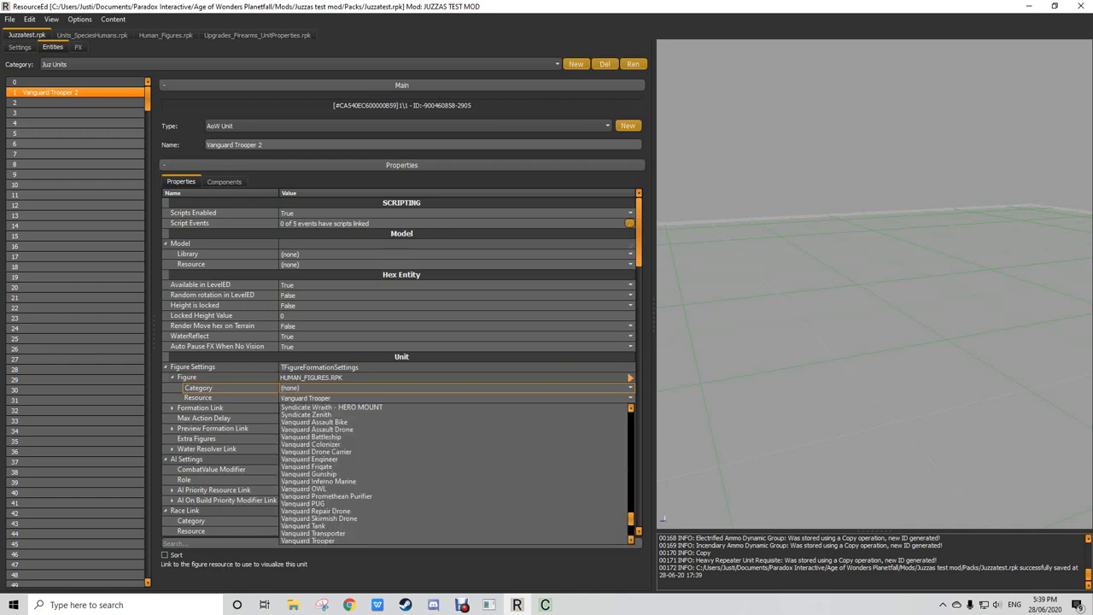
{"action": "left_click", "coordinate": [311, 388]}
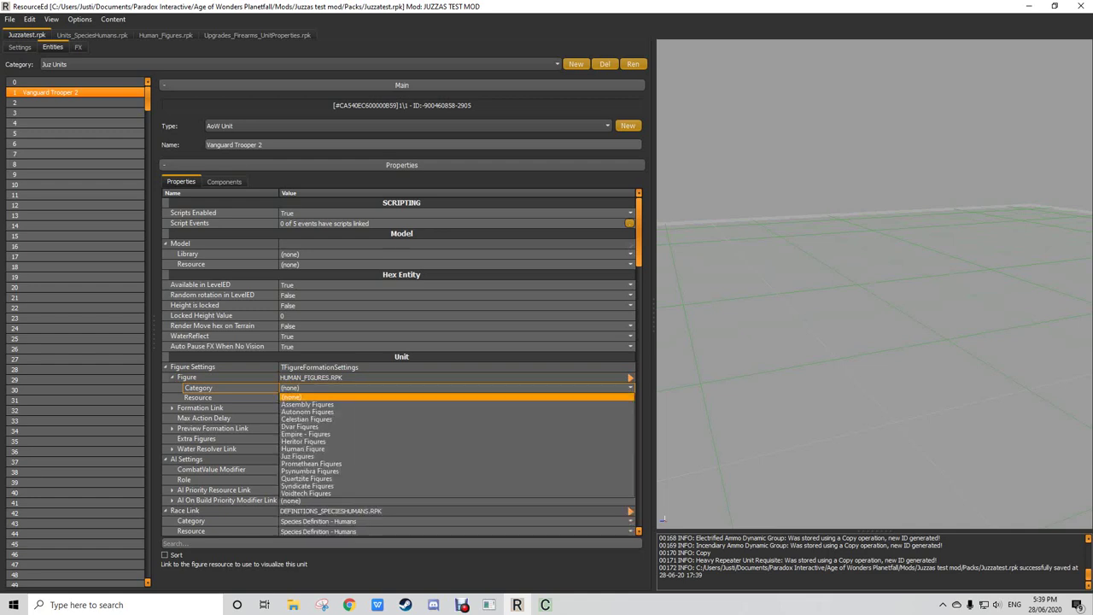
{"action": "left_click", "coordinate": [297, 456]}
{"action": "left_click", "coordinate": [309, 398]}
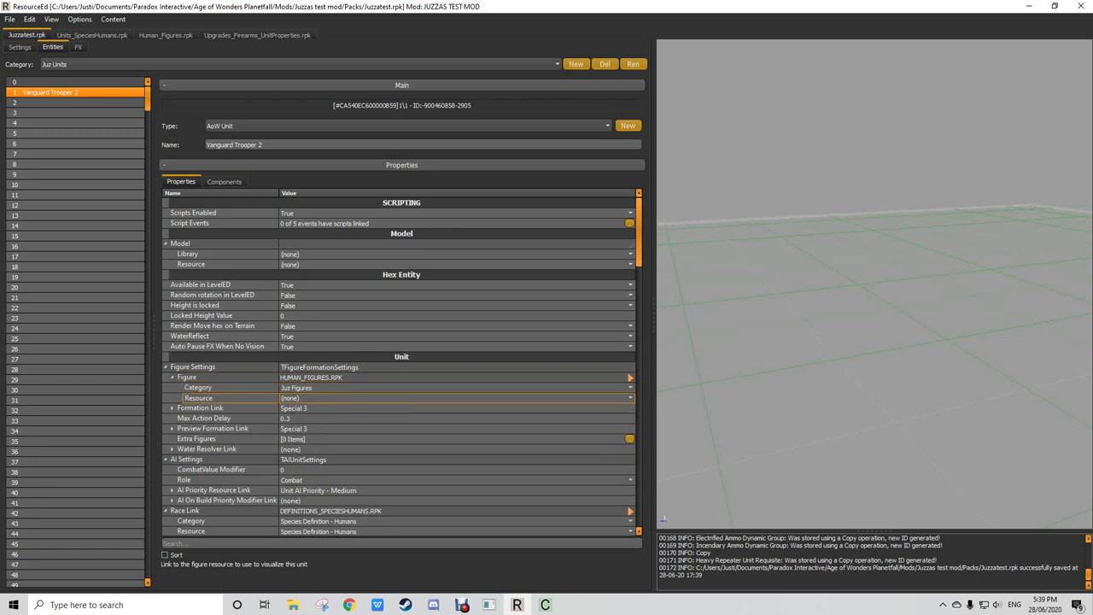
{"action": "left_click", "coordinate": [309, 398]}
{"action": "left_click", "coordinate": [309, 414]}
Step: Set the unit's Formation Link resource to Special 2x3 and save the pack
{"action": "left_click", "coordinate": [172, 409]}
{"action": "left_click", "coordinate": [309, 428]}
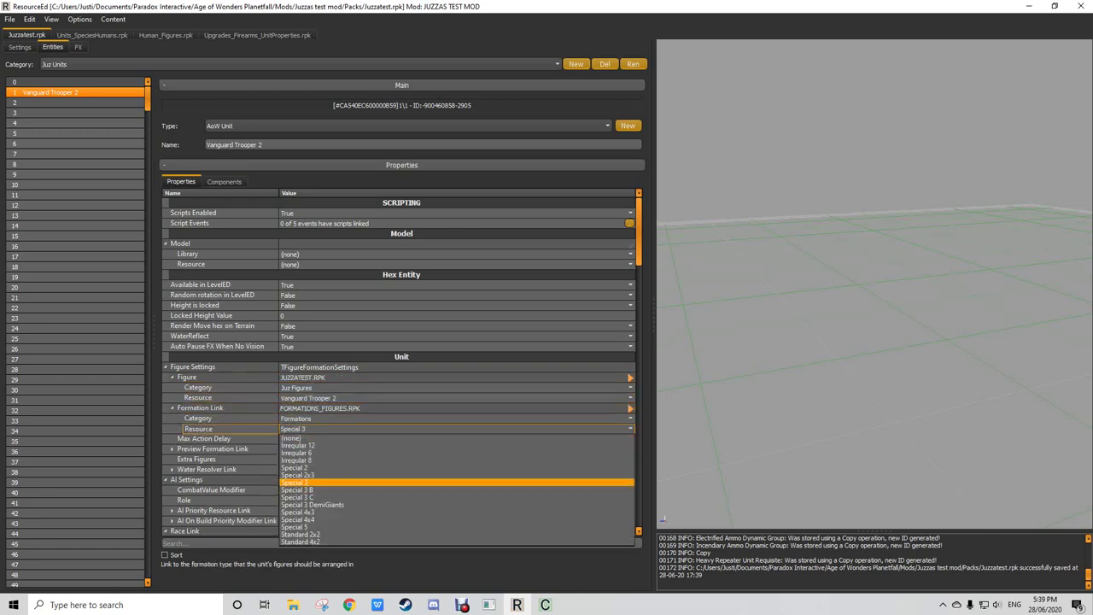
{"action": "left_click", "coordinate": [309, 475]}
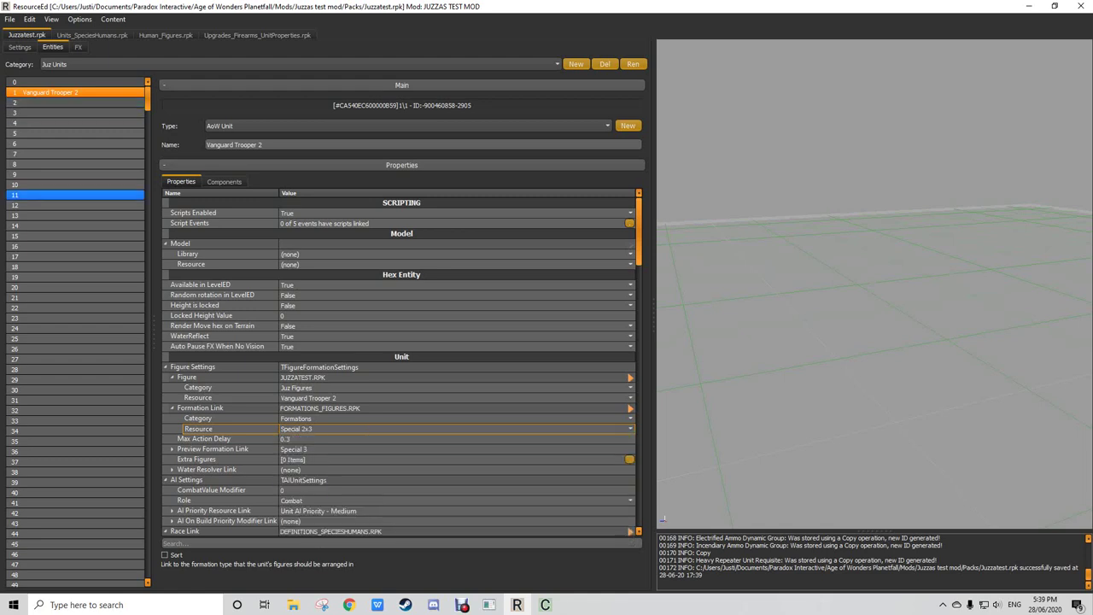
{"action": "key", "text": "ctrl+s"}
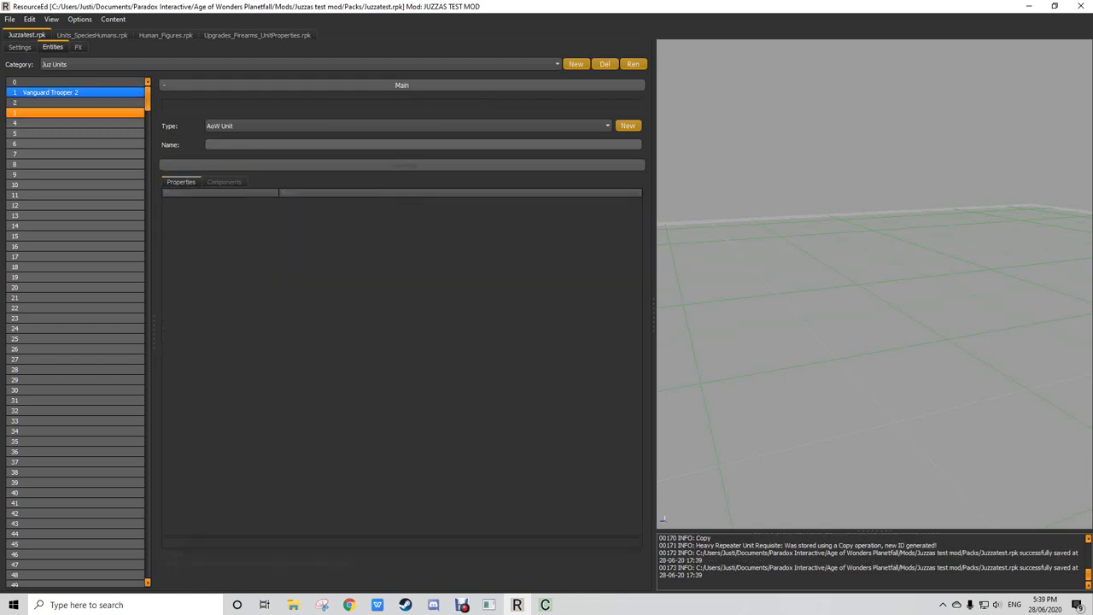
Step: Review the remaining properties of the Vanguard Trooper 2 unit and view its figure in the Juz Figures category
{"action": "left_click", "coordinate": [50, 92]}
{"action": "scroll", "coordinate": [398, 362], "scroll_direction": "down", "scroll_amount": 19}
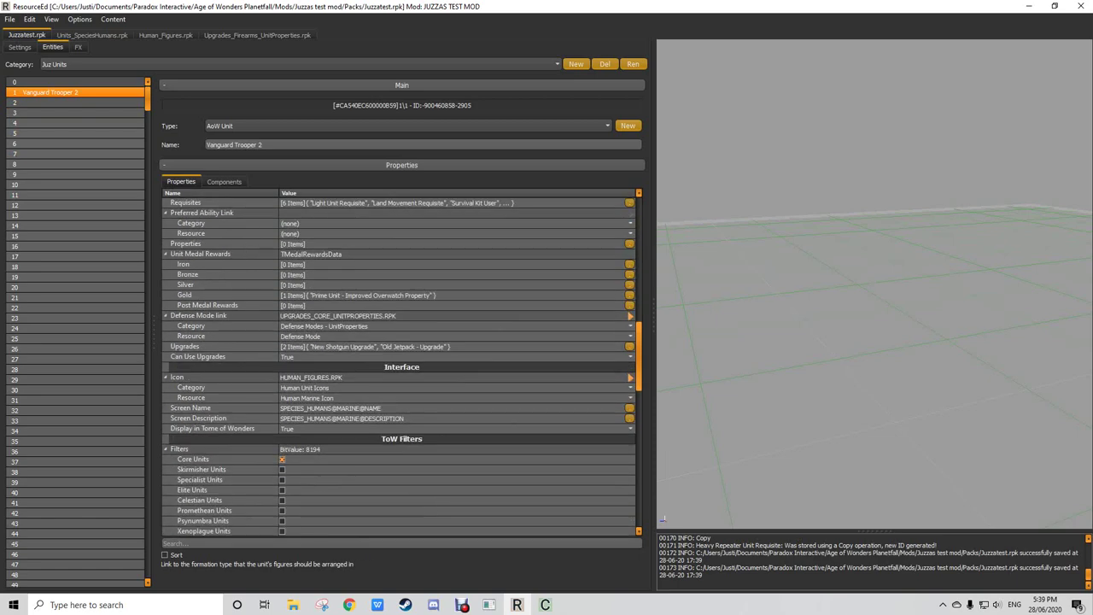
{"action": "scroll", "coordinate": [398, 362], "scroll_direction": "down", "scroll_amount": 18}
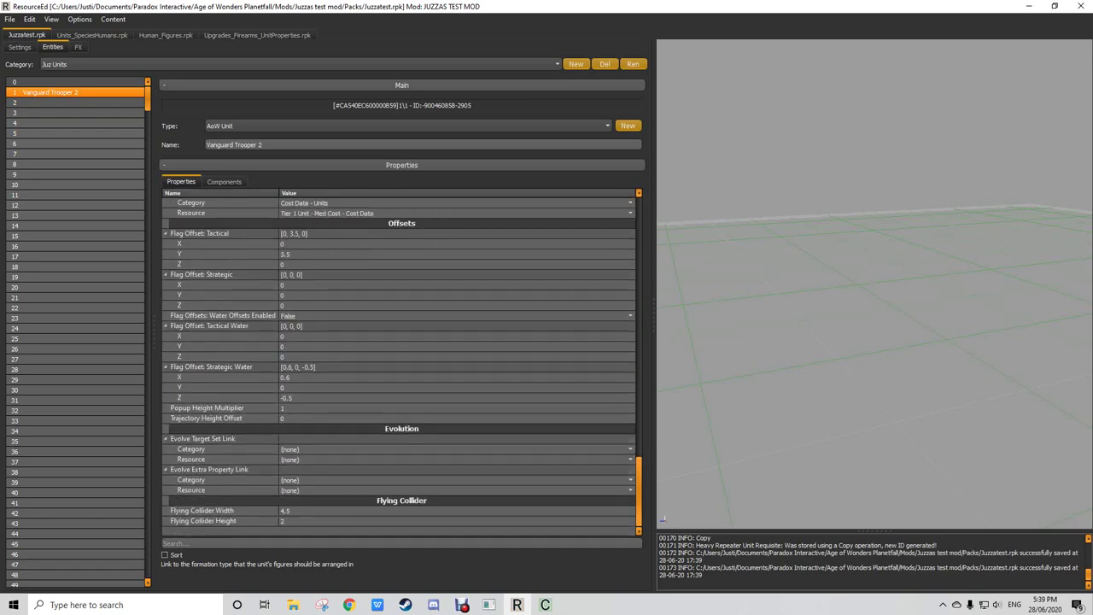
{"action": "scroll", "coordinate": [398, 363], "scroll_direction": "up", "scroll_amount": 10}
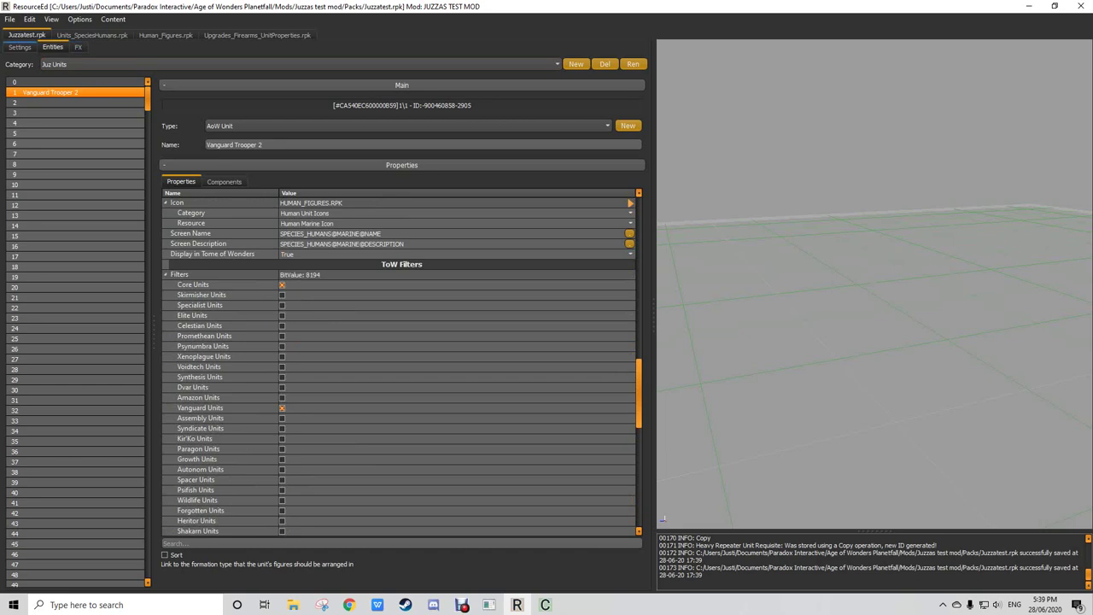
{"action": "left_click", "coordinate": [20, 48]}
{"action": "left_click", "coordinate": [53, 48]}
{"action": "left_click", "coordinate": [58, 65]}
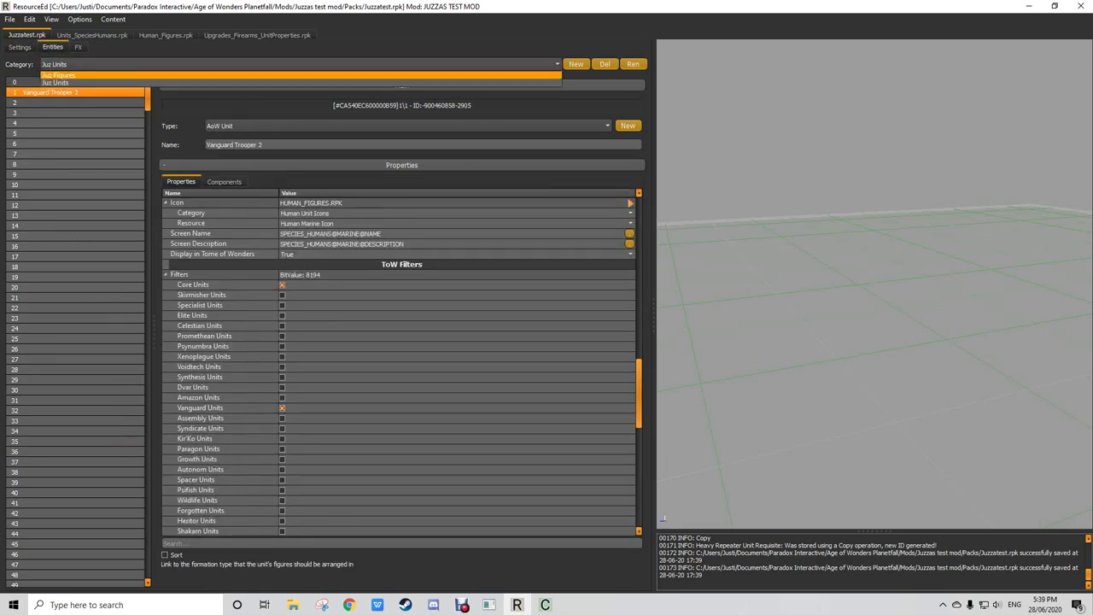
{"action": "left_click", "coordinate": [58, 75]}
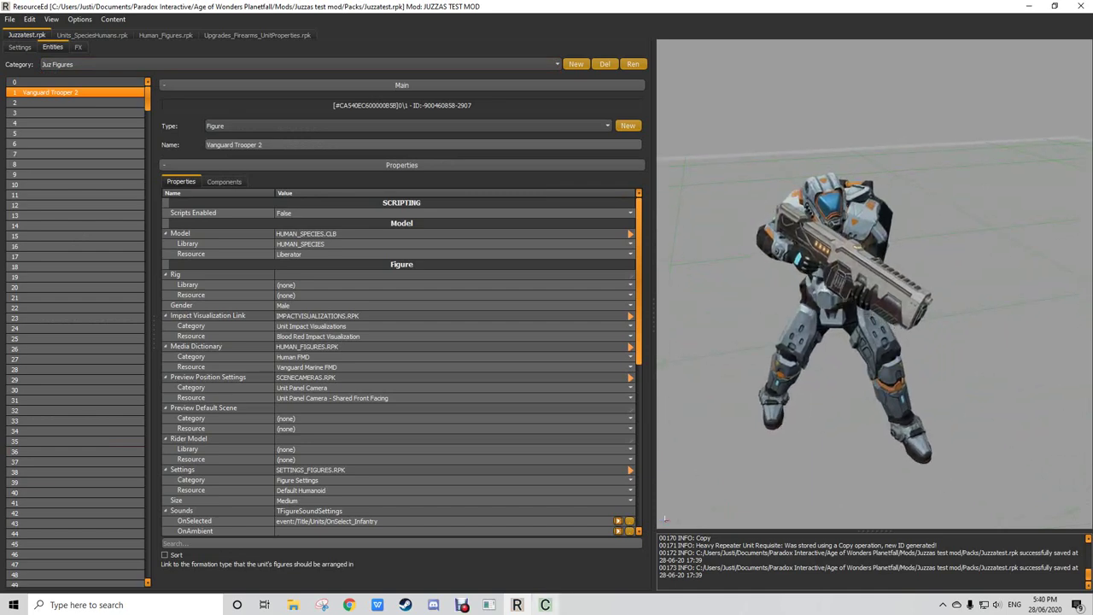
Step: Switch to the content library editor and open Human_Species.clb from the Figure_Skin folder
{"action": "left_click", "coordinate": [544, 604]}
{"action": "left_click", "coordinate": [9, 19]}
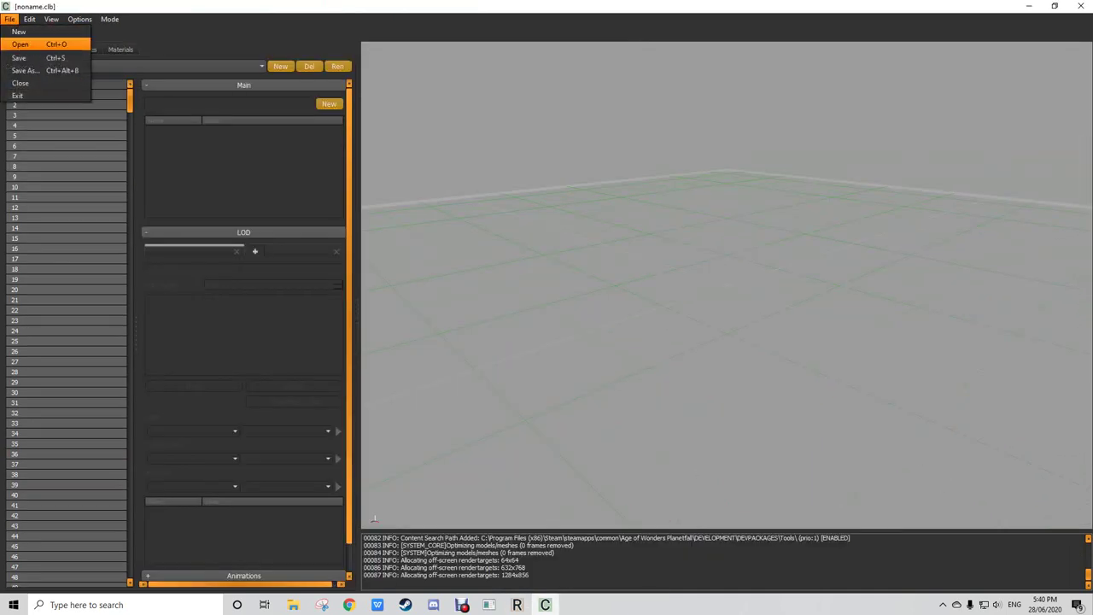
{"action": "left_click", "coordinate": [19, 40]}
{"action": "left_click_drag", "start_coordinate": [472, 89], "coordinate": [594, 124]}
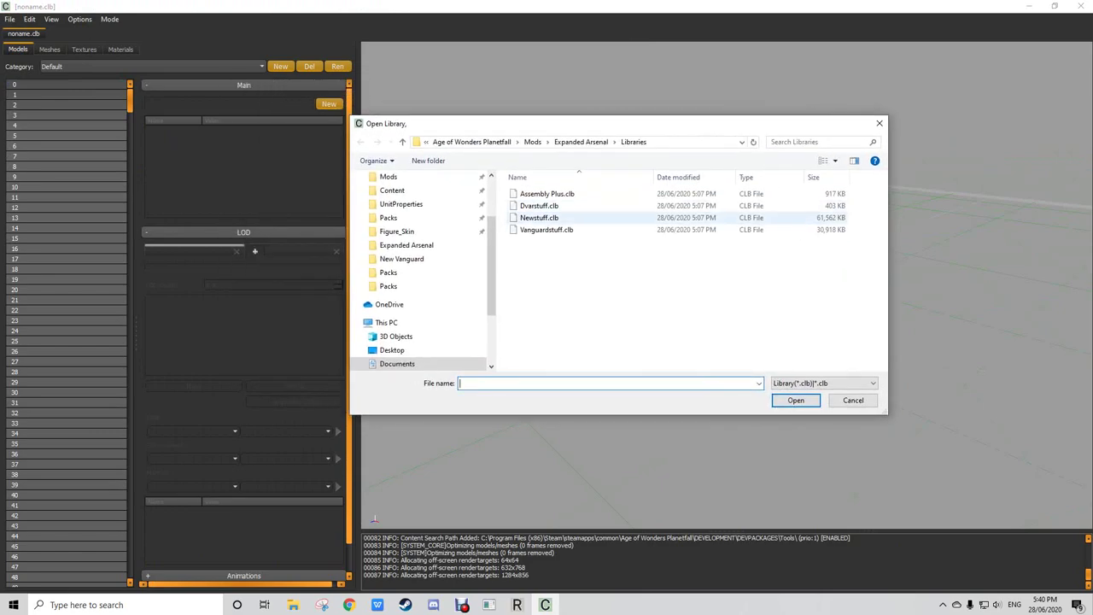
{"action": "scroll", "coordinate": [401, 269], "scroll_direction": "up", "scroll_amount": 1}
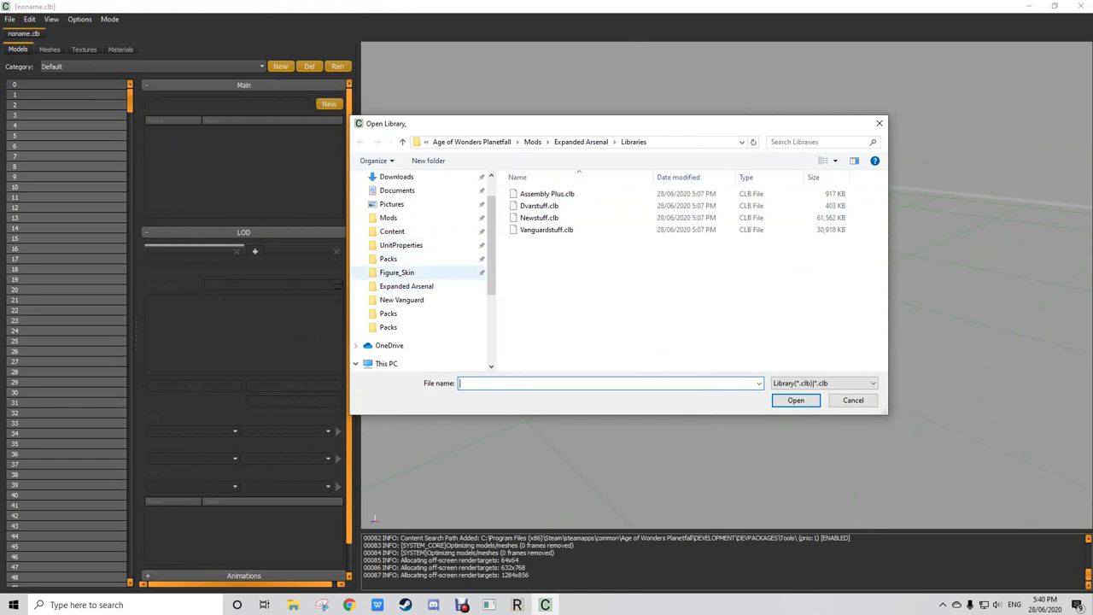
{"action": "left_click", "coordinate": [396, 271]}
{"action": "left_click", "coordinate": [546, 253]}
{"action": "scroll", "coordinate": [549, 305], "scroll_direction": "down", "scroll_amount": 2}
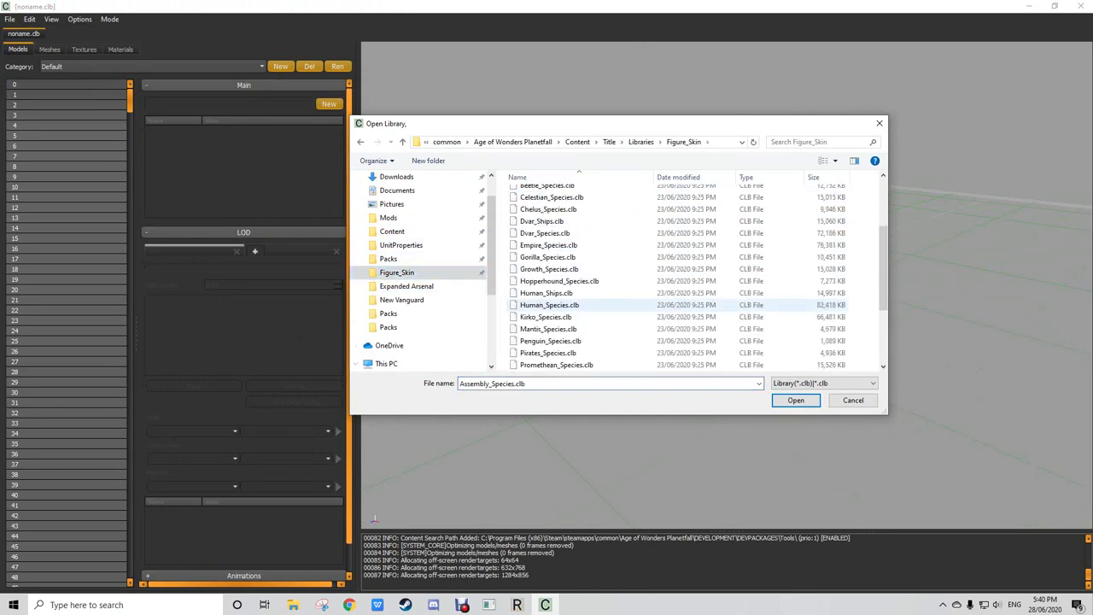
{"action": "double_click", "coordinate": [549, 305]}
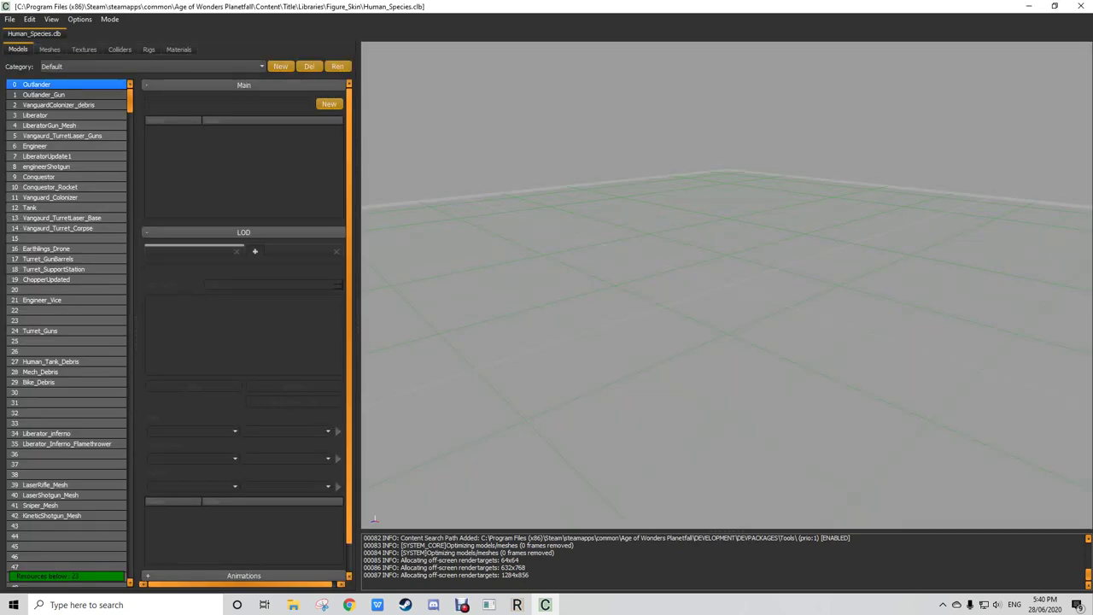
Step: Examine the Outlander model in the human species library and its Outlander_OutlanderMAT mesh
{"action": "left_click", "coordinate": [66, 84]}
{"action": "middle_click_drag", "start_coordinate": [683, 282], "coordinate": [768, 286]}
{"action": "right_click_drag", "start_coordinate": [730, 286], "coordinate": [661, 273]}
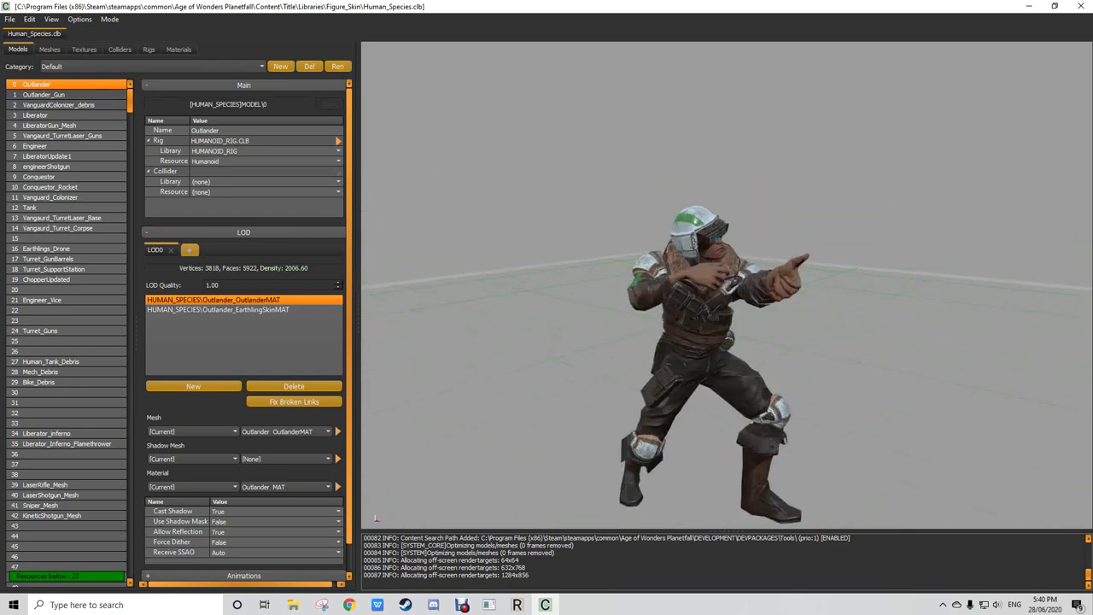
{"action": "middle_click_drag", "start_coordinate": [662, 273], "coordinate": [640, 220]}
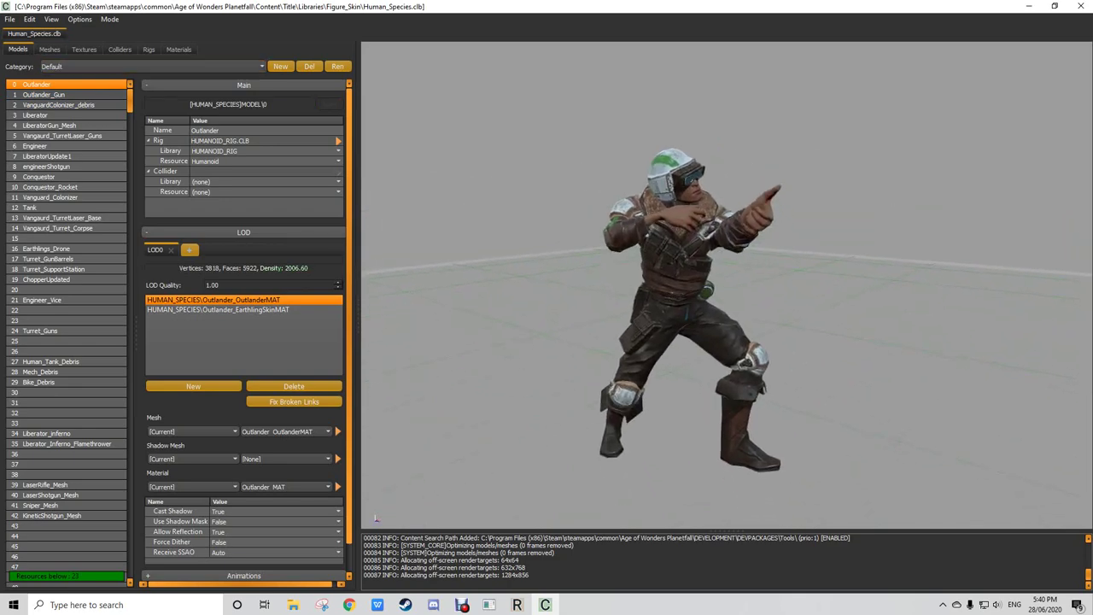
{"action": "left_click", "coordinate": [49, 49]}
{"action": "left_click", "coordinate": [58, 84]}
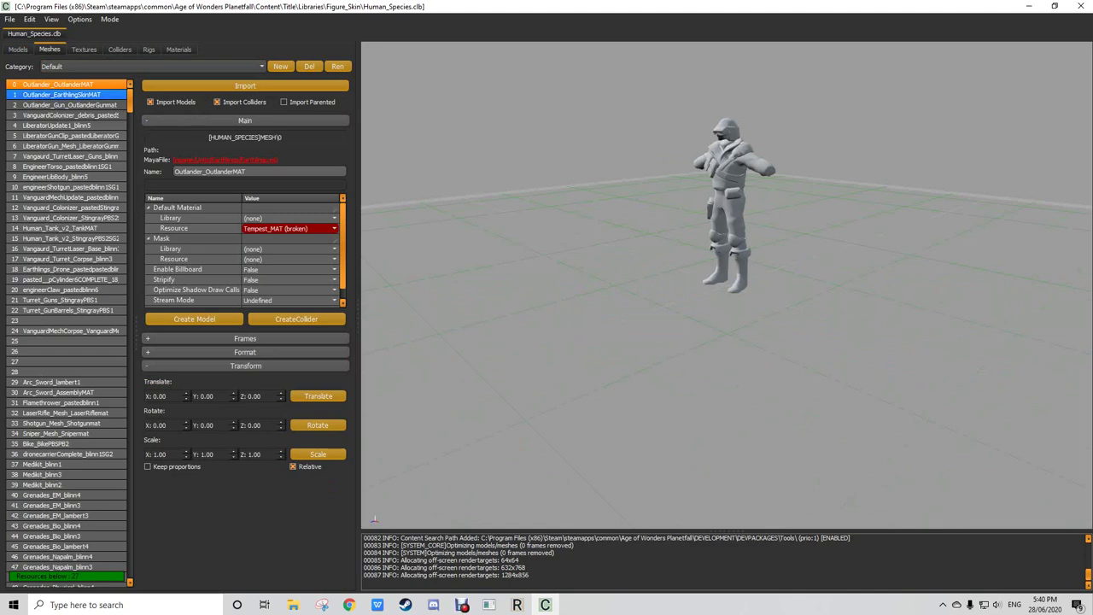
Step: Look through the meshes of the human species library, from Outlander_OutlanderMAT through engineerShotgun and VanguardMechUpdate to Vanguard_Colonizer
{"action": "left_click", "coordinate": [61, 95]}
{"action": "key", "text": "Up"}
{"action": "key", "text": "Down"}
{"action": "key", "text": "Down"}
{"action": "key", "text": "Down"}
{"action": "key", "text": "Down"}
{"action": "key", "text": "Down"}
{"action": "key", "text": "Down"}
{"action": "key", "text": "Down"}
{"action": "key", "text": "Down"}
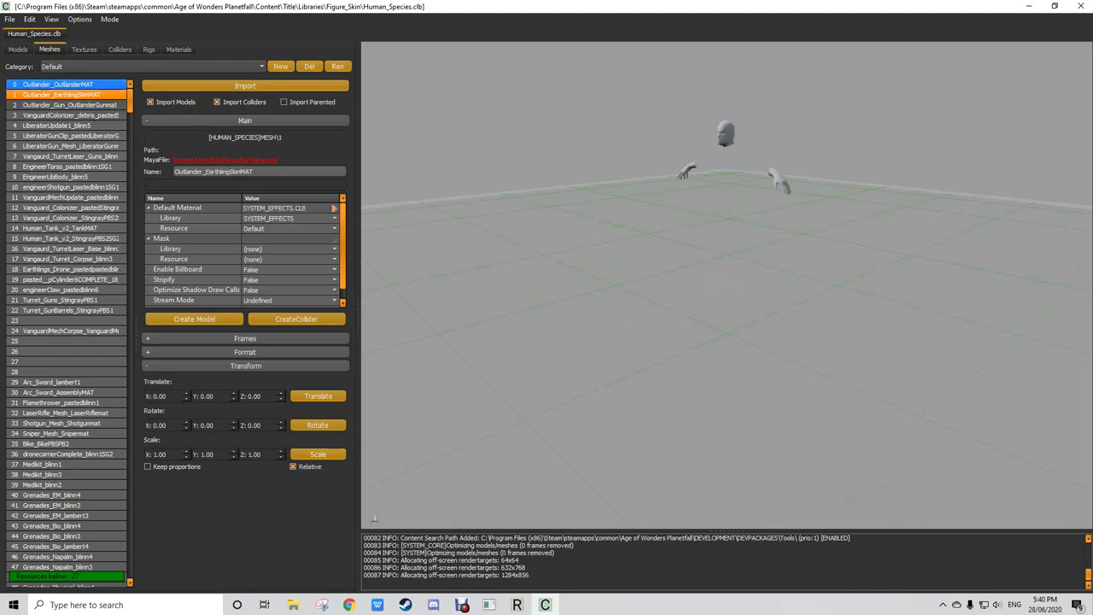
{"action": "key", "text": "Down"}
{"action": "key", "text": "Down"}
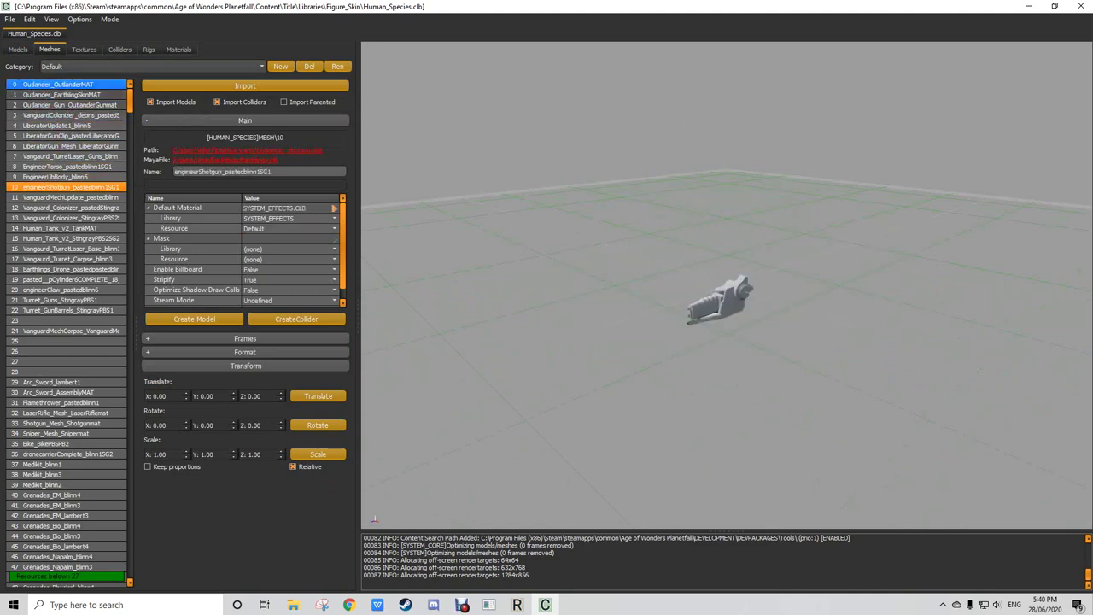
{"action": "key", "text": "Up"}
{"action": "key", "text": "Down"}
{"action": "key", "text": "Down"}
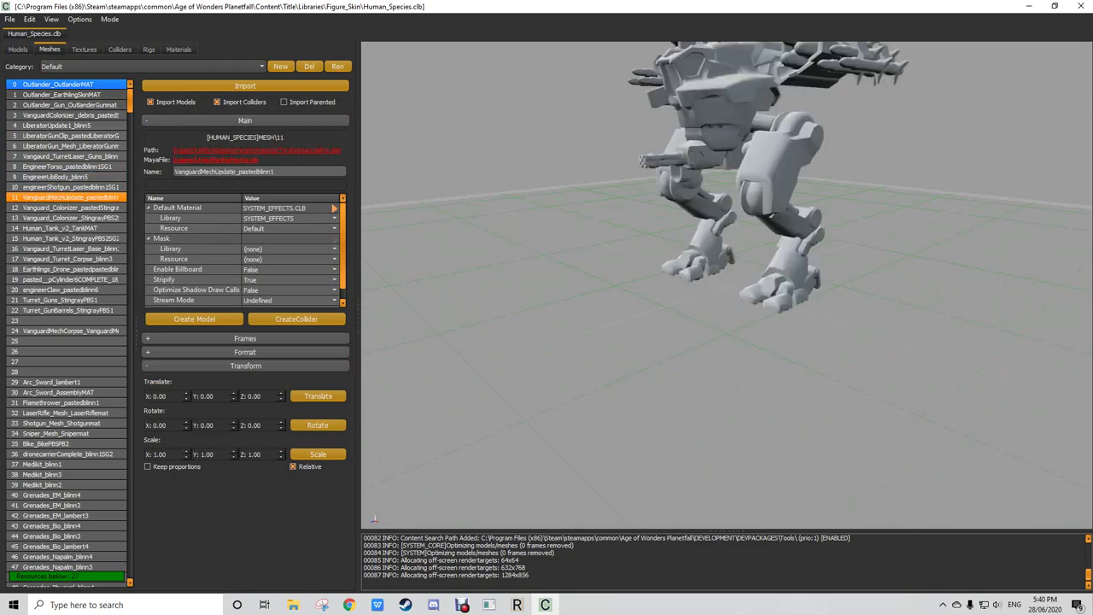
{"action": "key", "text": "Down"}
{"action": "key", "text": "Down"}
{"action": "key", "text": "Up"}
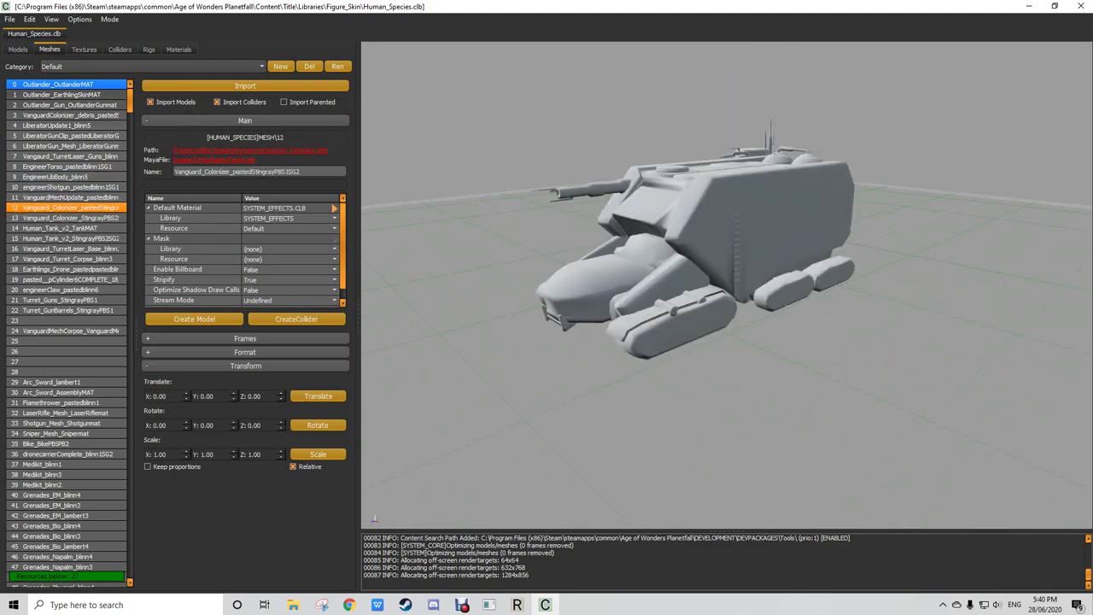
Step: Look through the library's textures from scoutLow_[DIFF_DXT1].tga to colonizer_Colonizer_MAT_[PC_DXT1].tga
{"action": "left_click", "coordinate": [83, 49]}
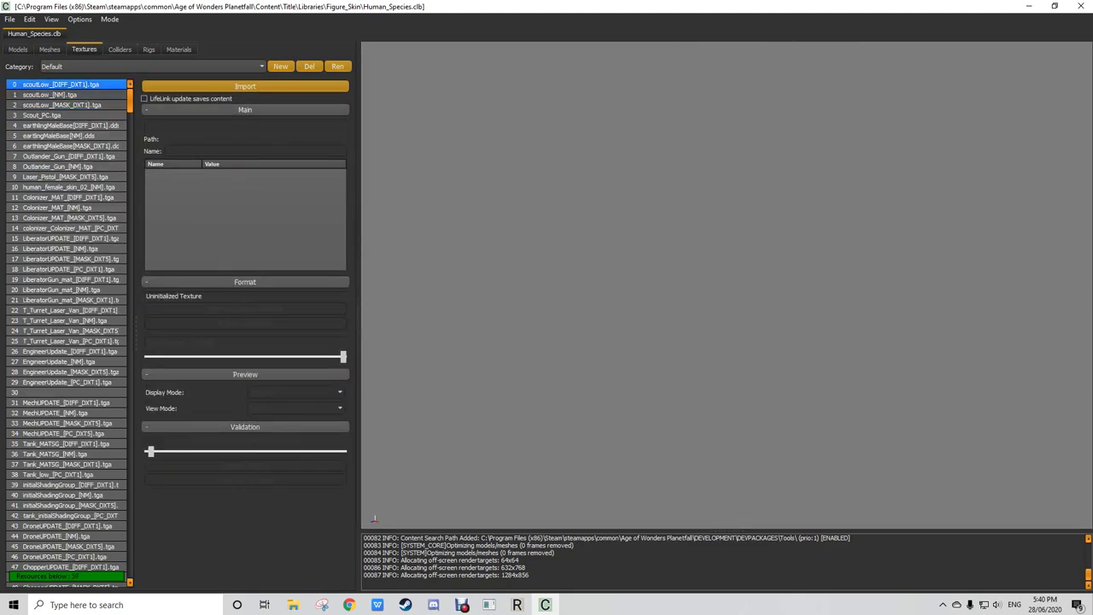
{"action": "key", "text": "Down"}
{"action": "key", "text": "Down"}
{"action": "key", "text": "Down"}
{"action": "key", "text": "Down"}
{"action": "key", "text": "Down"}
{"action": "key", "text": "Down"}
{"action": "key", "text": "Down"}
{"action": "key", "text": "Down"}
{"action": "key", "text": "Down"}
{"action": "key", "text": "Down"}
{"action": "key", "text": "Down"}
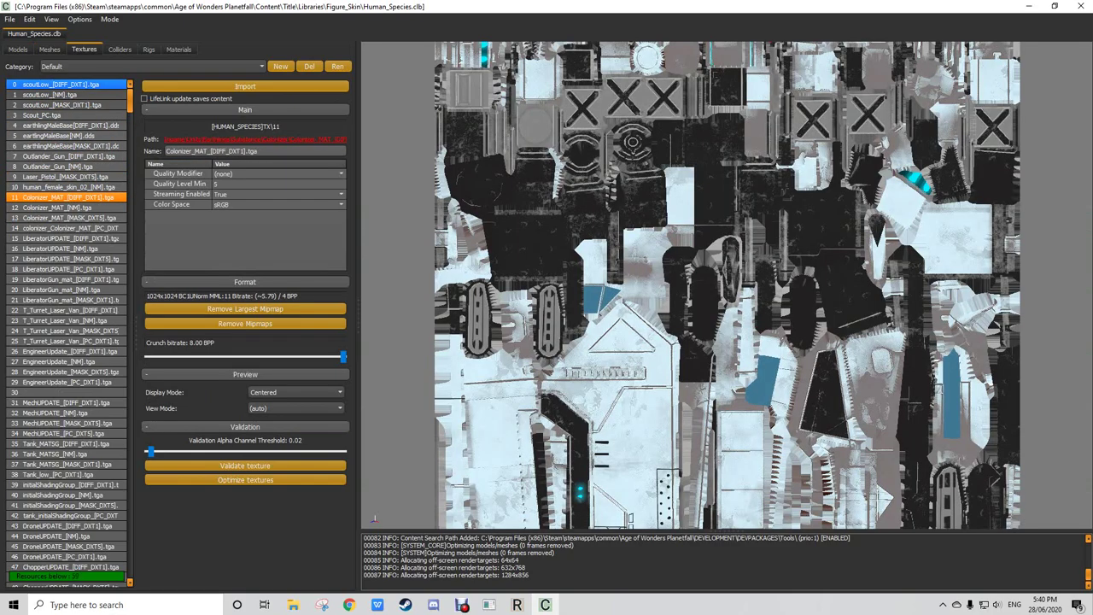
{"action": "key", "text": "Down"}
{"action": "key", "text": "Down"}
{"action": "key", "text": "Down"}
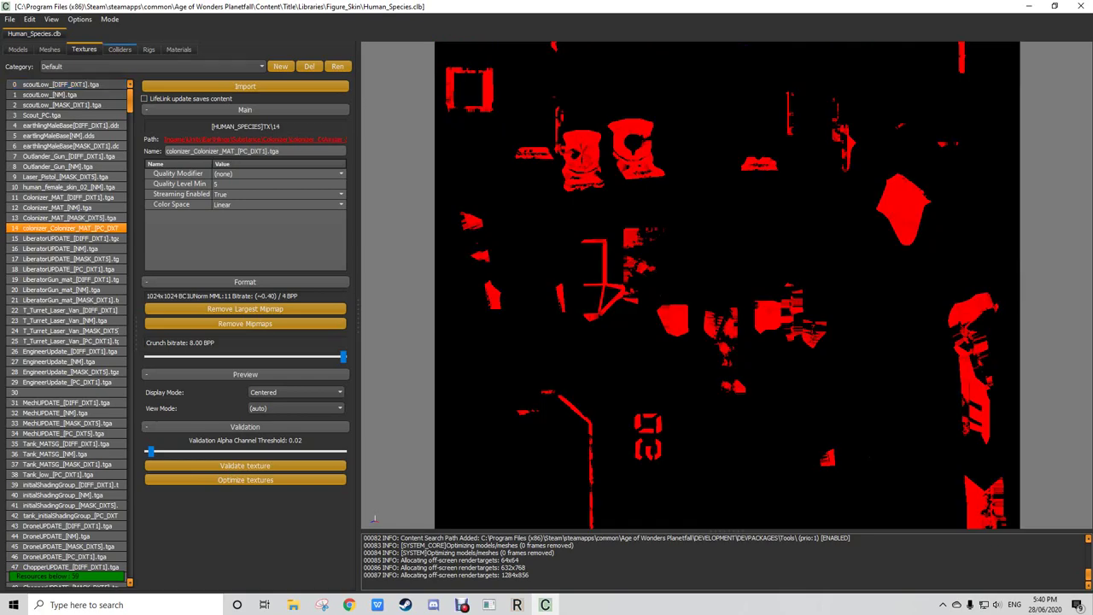
Step: View the library's colliders, including Tank_Debris and Mech_Debris
{"action": "left_click", "coordinate": [120, 50]}
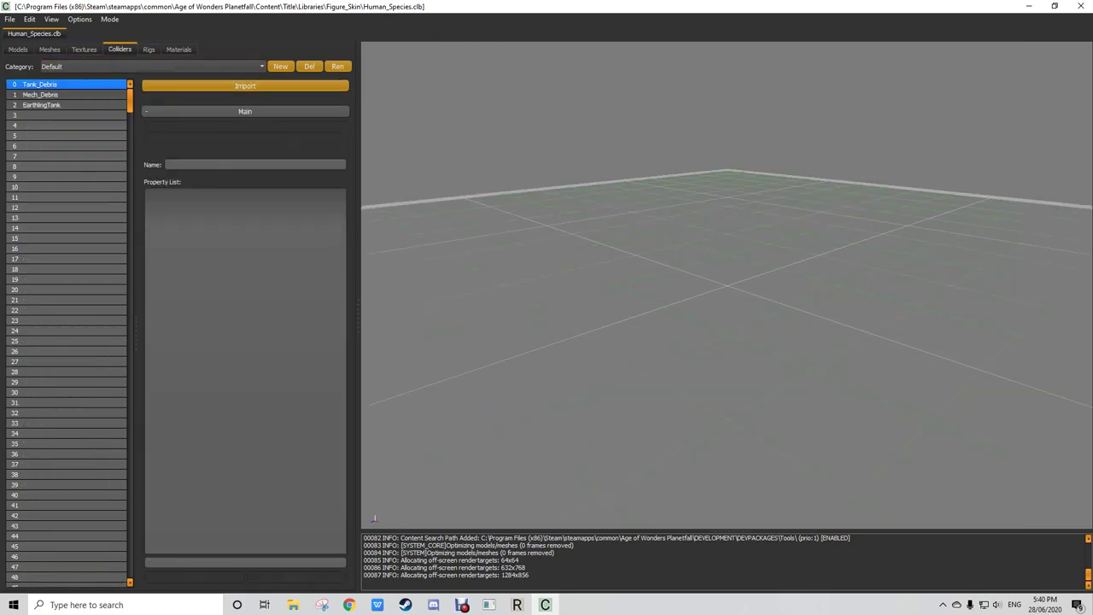
{"action": "left_click", "coordinate": [52, 84]}
{"action": "left_click", "coordinate": [51, 94]}
{"action": "key", "text": "Down"}
Step: Examine the weapon rigs in the library, including LiberatorGun_Rig, Shotgun_Rig, RocketLauncher_Rig and Sniper_Rig
{"action": "left_click", "coordinate": [149, 50]}
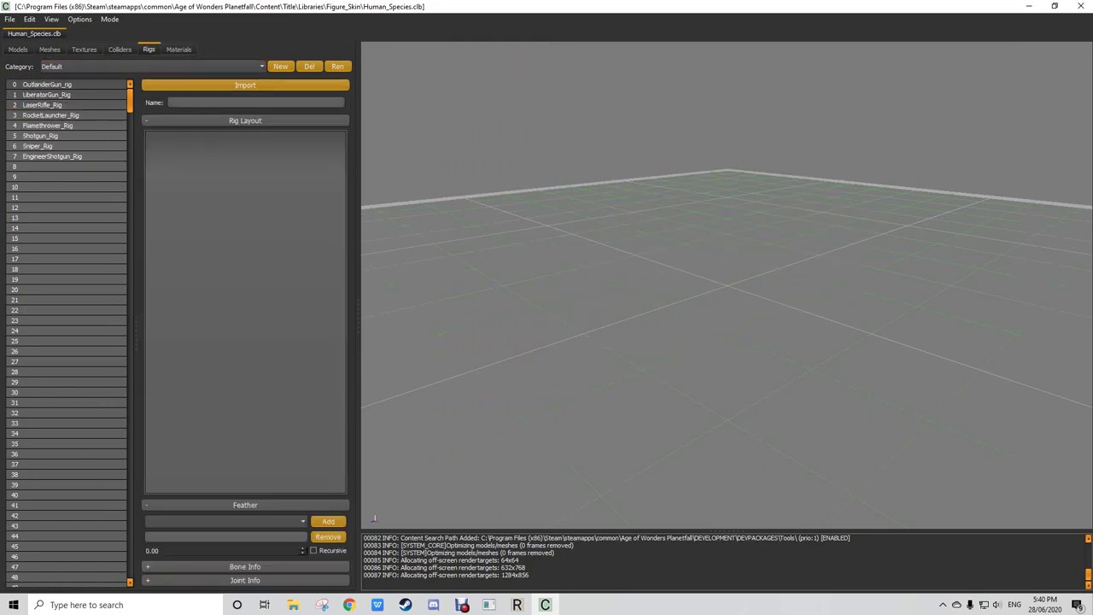
{"action": "left_click", "coordinate": [51, 84]}
{"action": "left_click", "coordinate": [51, 94]}
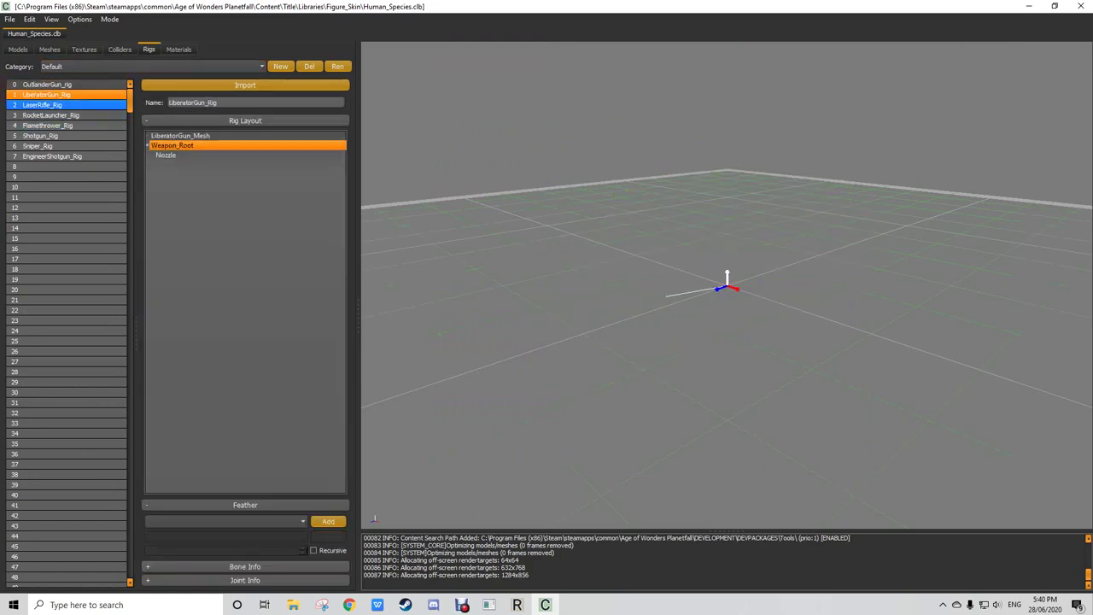
{"action": "left_click", "coordinate": [51, 116]}
{"action": "left_click", "coordinate": [51, 135]}
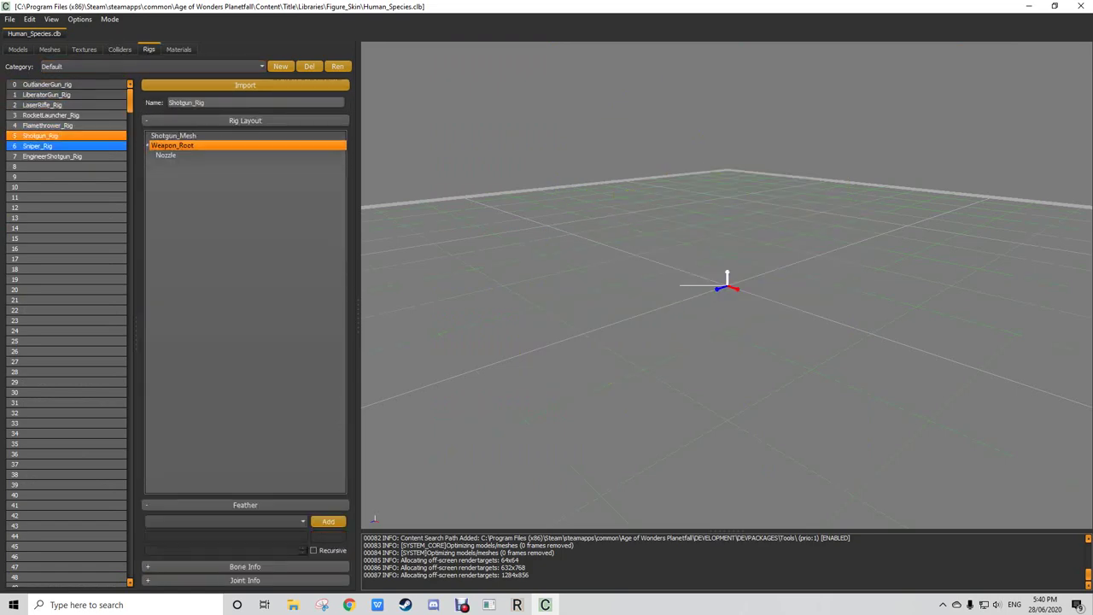
{"action": "left_click", "coordinate": [51, 146]}
{"action": "left_click", "coordinate": [51, 157]}
{"action": "left_click", "coordinate": [51, 115]}
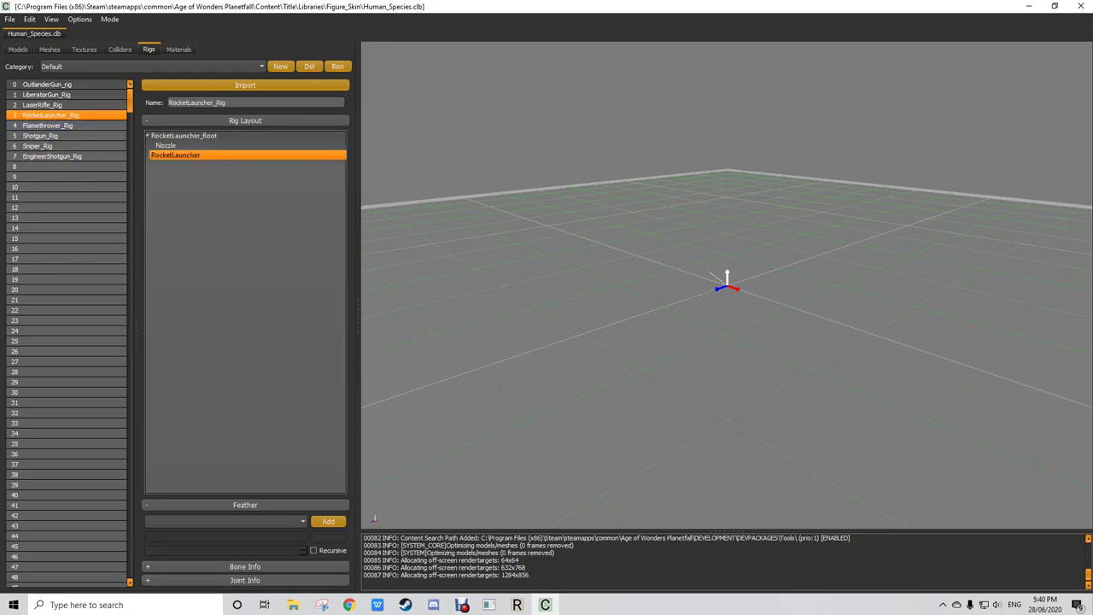
{"action": "left_click", "coordinate": [51, 146]}
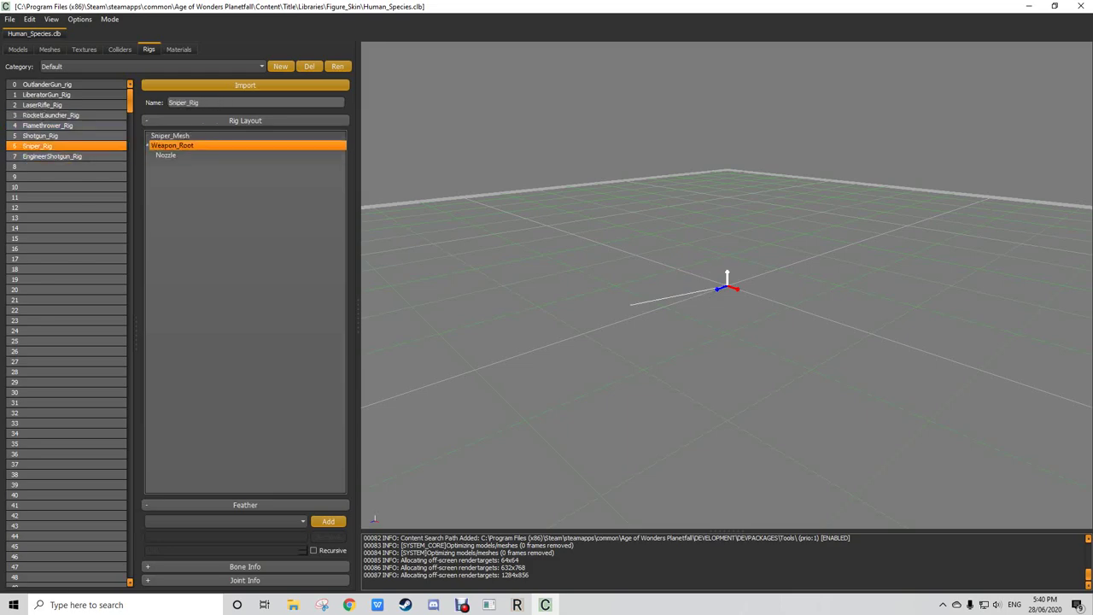
{"action": "left_click", "coordinate": [47, 85]}
Step: Review the Outlander_MAT material on its preview sphere and read through its full list of properties
{"action": "left_click", "coordinate": [179, 48]}
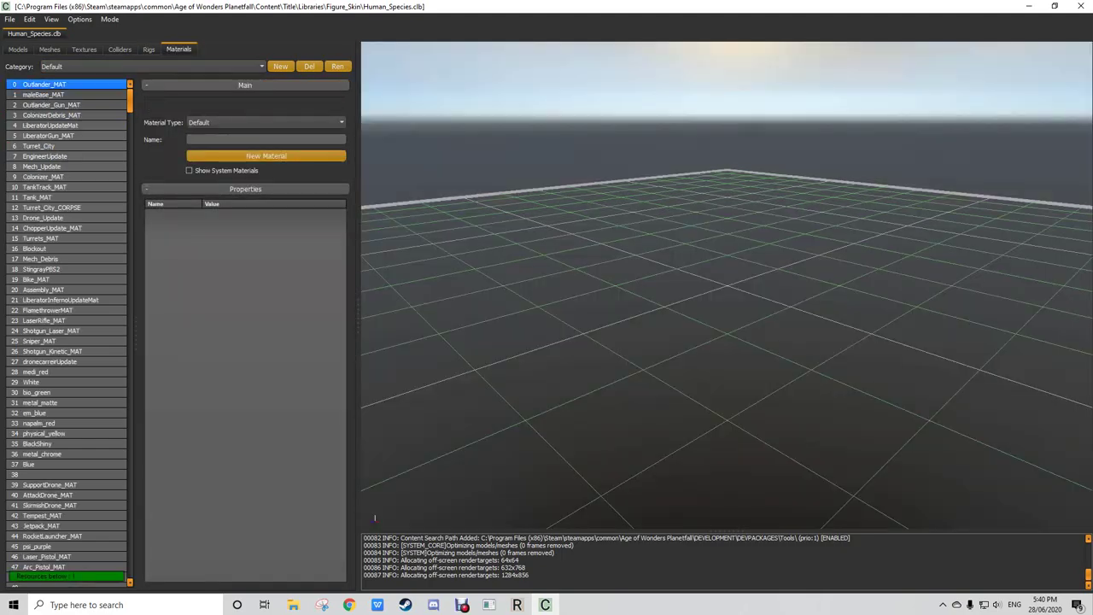
{"action": "middle_click_drag", "start_coordinate": [726, 282], "coordinate": [730, 333]}
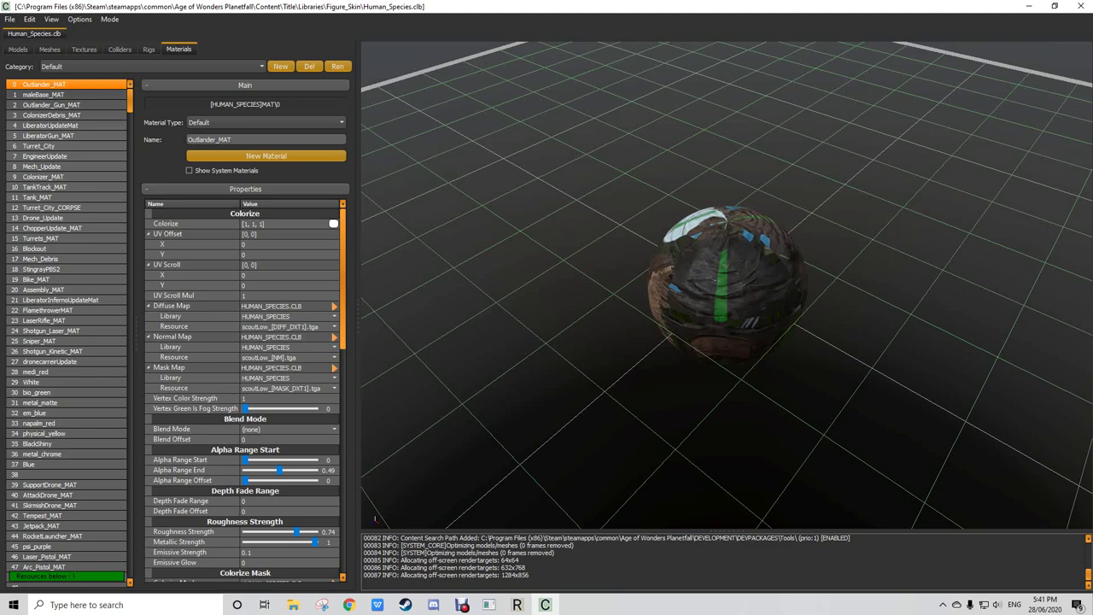
{"action": "scroll", "coordinate": [243, 384], "scroll_direction": "down", "scroll_amount": 10}
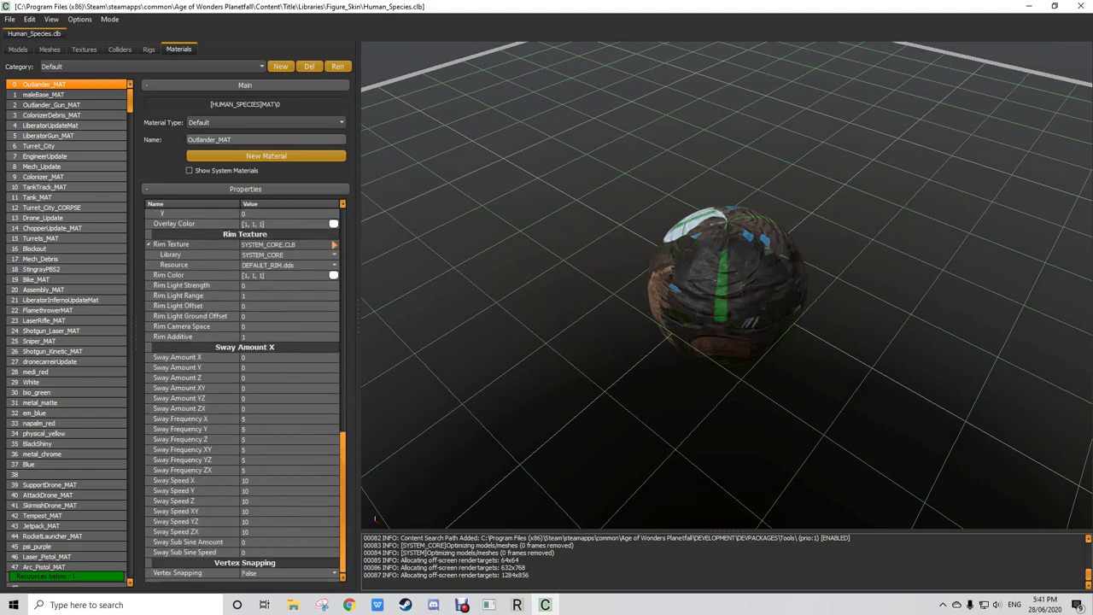
{"action": "scroll", "coordinate": [244, 385], "scroll_direction": "up", "scroll_amount": 10}
Step: Set the VanguardMechUpdate mesh's default material to Mech_Update from the HUMAN_SPECIES library
{"action": "left_click", "coordinate": [120, 49]}
{"action": "left_click", "coordinate": [84, 50]}
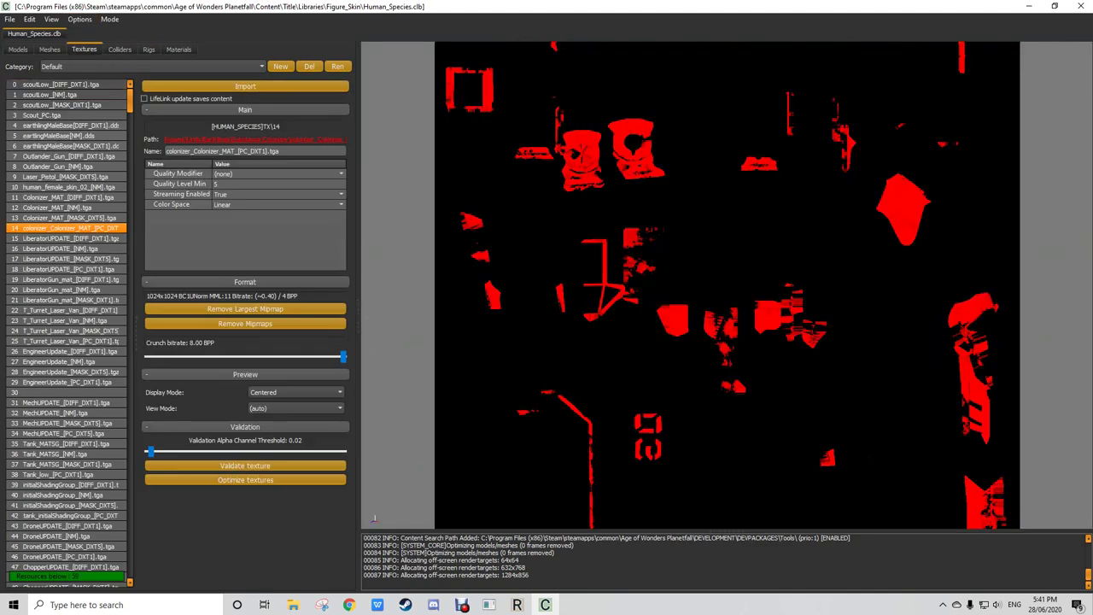
{"action": "left_click", "coordinate": [50, 49]}
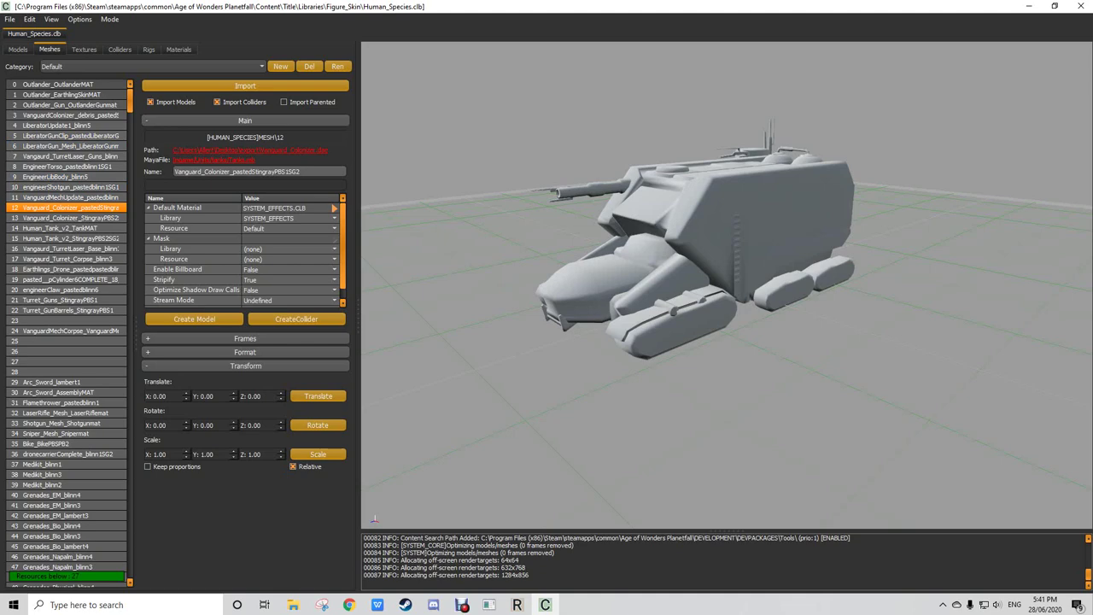
{"action": "left_click", "coordinate": [18, 49]}
{"action": "left_click", "coordinate": [49, 49]}
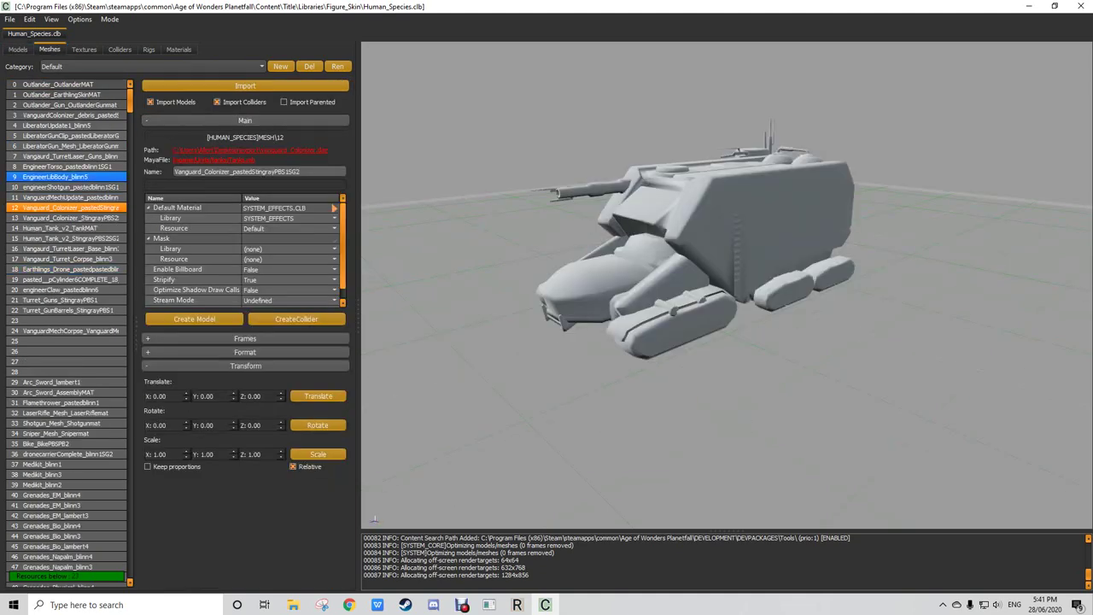
{"action": "left_click", "coordinate": [70, 197]}
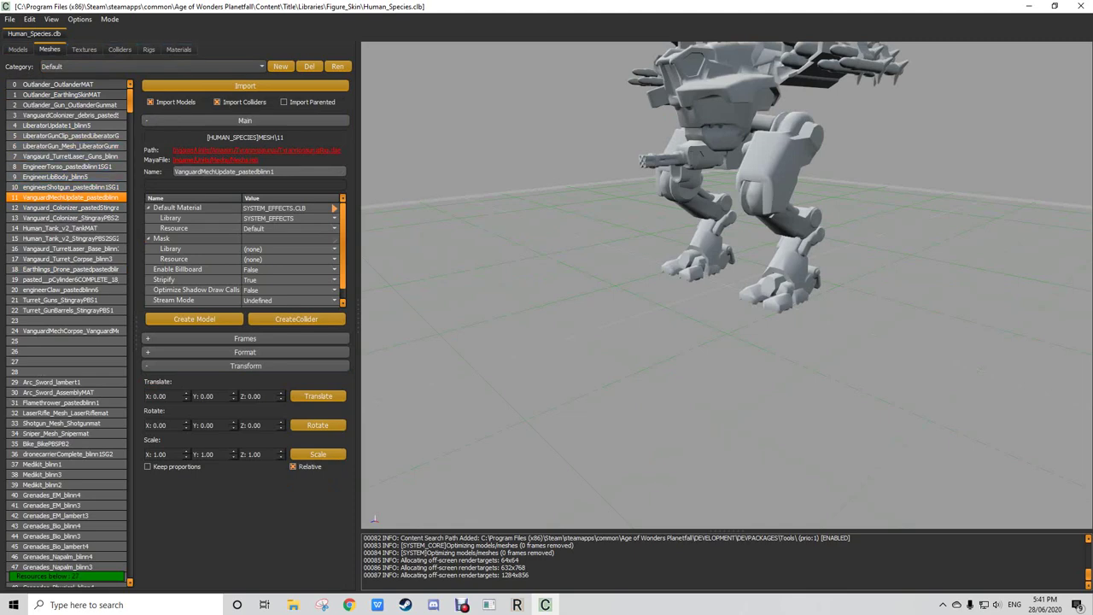
{"action": "middle_click_drag", "start_coordinate": [725, 285], "coordinate": [726, 367]}
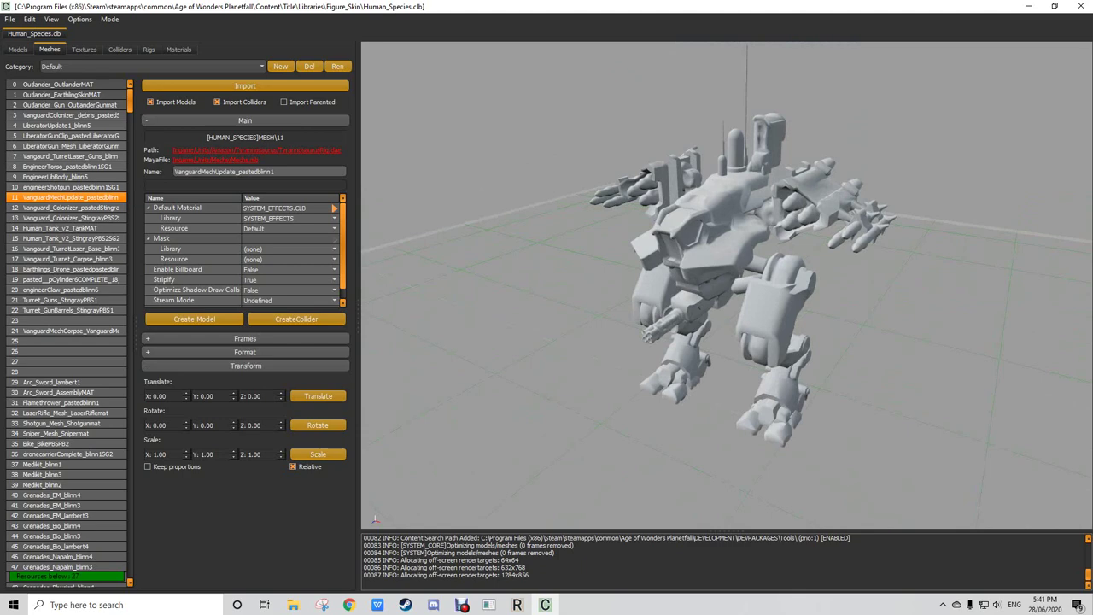
{"action": "left_click", "coordinate": [290, 218]}
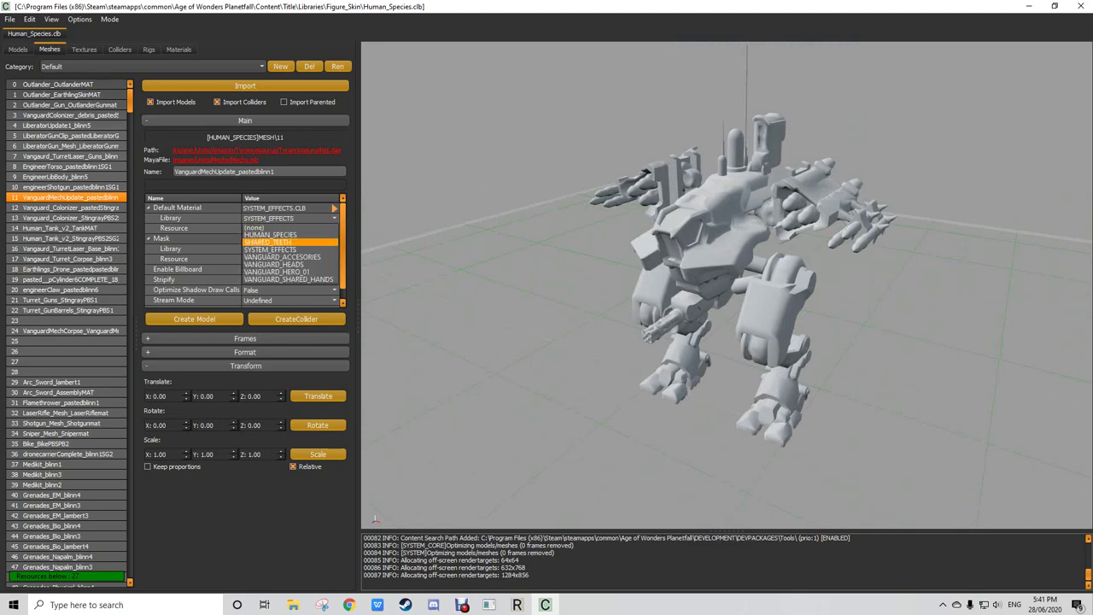
{"action": "left_click", "coordinate": [271, 234]}
{"action": "left_click", "coordinate": [290, 228]}
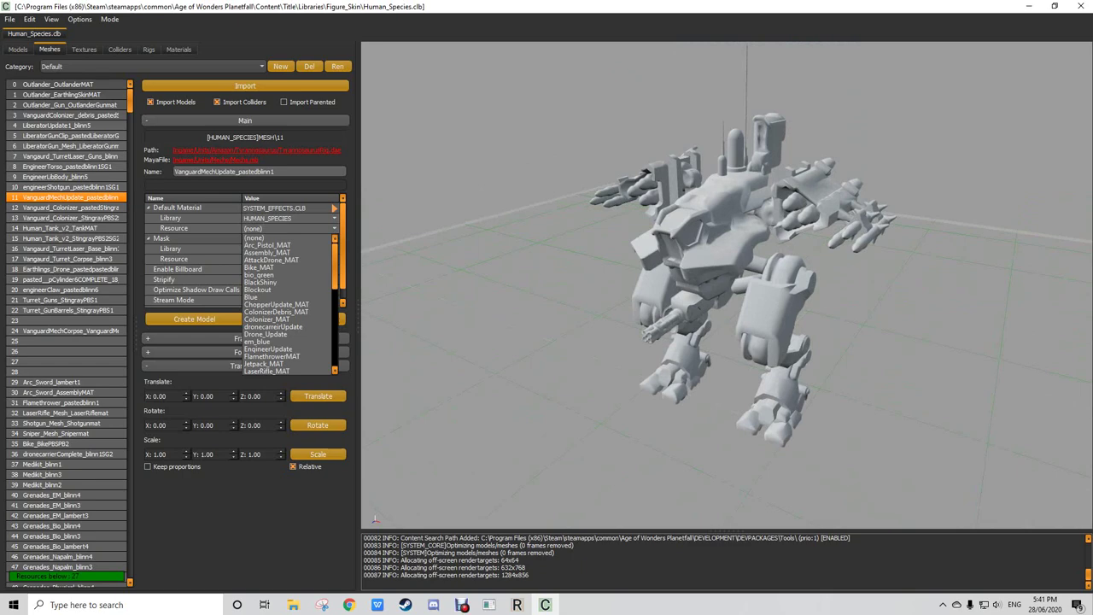
{"action": "type", "text": "mech"}
{"action": "key", "text": "Down"}
{"action": "key", "text": "Down"}
{"action": "key", "text": "Return"}
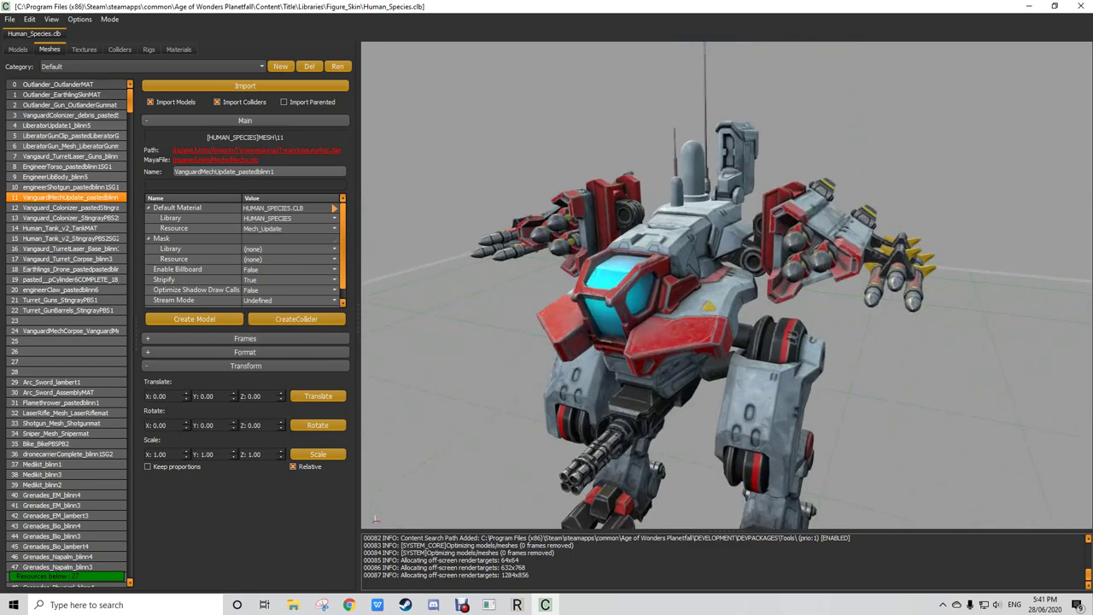
Step: Find the mech's diffuse texture, MechUPDATE_[DIFF_DXT1].tga, among the library's textures and display it
{"action": "left_click", "coordinate": [84, 49]}
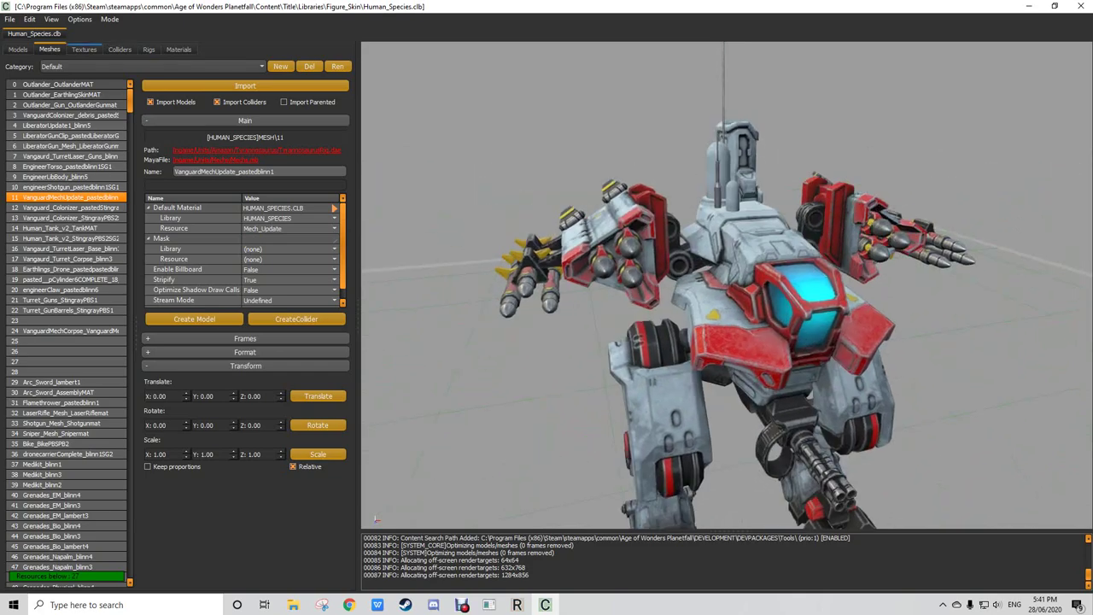
{"action": "key", "text": "Down"}
{"action": "key", "text": "Down"}
{"action": "key", "text": "Down"}
{"action": "key", "text": "Down"}
{"action": "key", "text": "Down"}
{"action": "key", "text": "Down"}
{"action": "key", "text": "Down"}
{"action": "key", "text": "Down"}
{"action": "key", "text": "Down"}
{"action": "key", "text": "Down"}
{"action": "key", "text": "Down"}
{"action": "key", "text": "Down"}
{"action": "key", "text": "Down"}
{"action": "key", "text": "Down"}
{"action": "key", "text": "Down"}
{"action": "key", "text": "Down"}
{"action": "key", "text": "Down"}
{"action": "key", "text": "Down"}
{"action": "key", "text": "Down"}
{"action": "key", "text": "Down"}
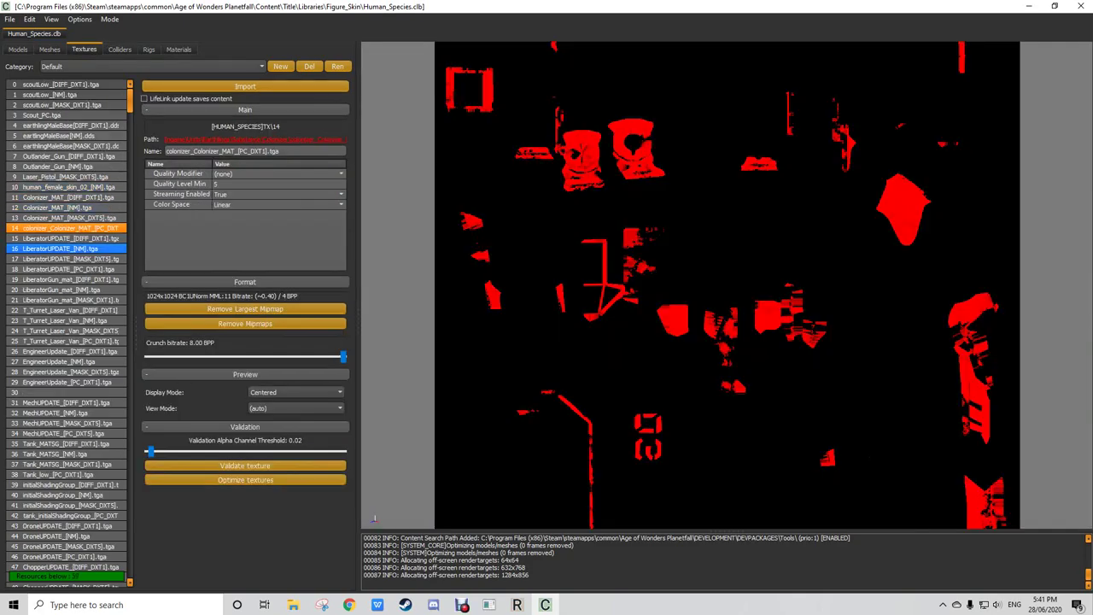
{"action": "key", "text": "Up"}
{"action": "key", "text": "Up"}
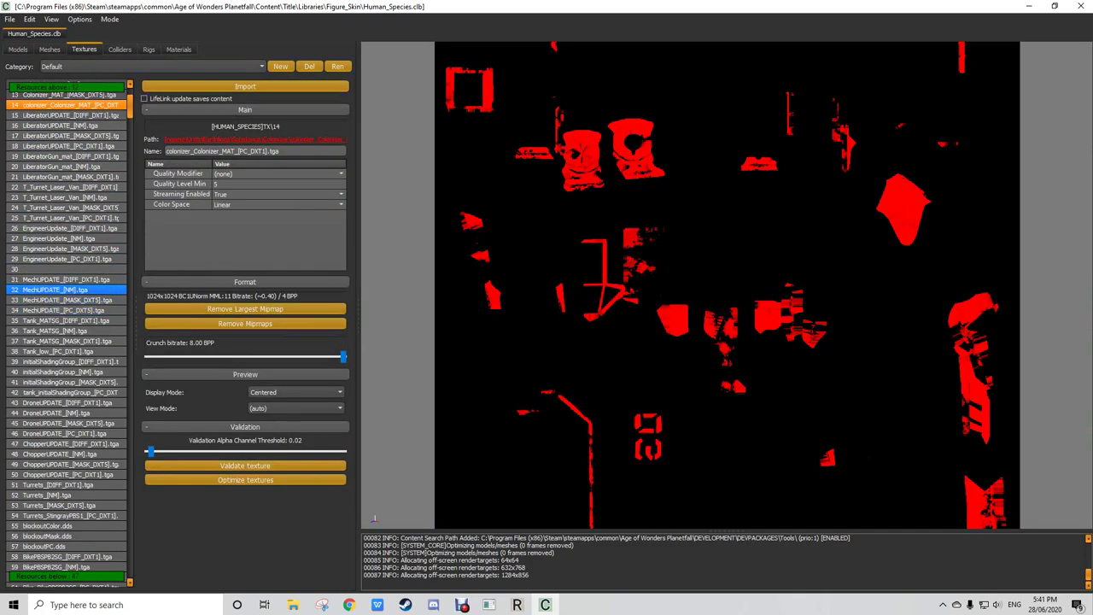
{"action": "key", "text": "Up"}
{"action": "key", "text": "Up"}
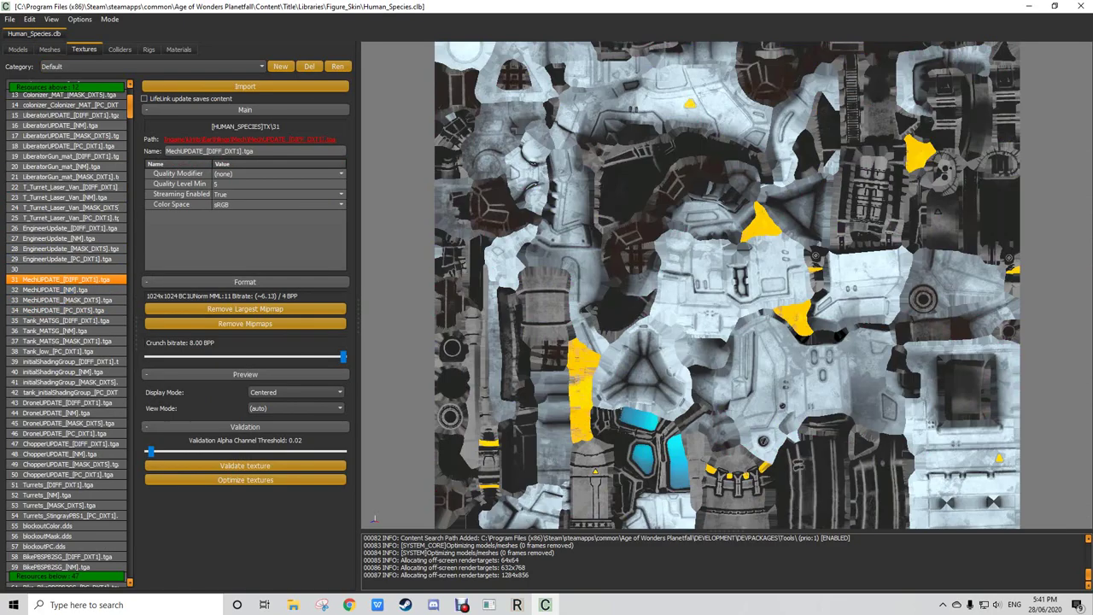
Step: Examine the mech's diffuse texture layout both close up and as a whole
{"action": "key", "text": "Down"}
{"action": "mouse_move", "coordinate": [727, 285]}
{"action": "middle_mouse_down"}
{"action": "mouse_move", "coordinate": [732, 311]}
{"action": "mouse_move", "coordinate": [709, 286]}
{"action": "middle_mouse_up"}
{"action": "scroll", "coordinate": [726, 285], "scroll_direction": "up", "scroll_amount": 2}
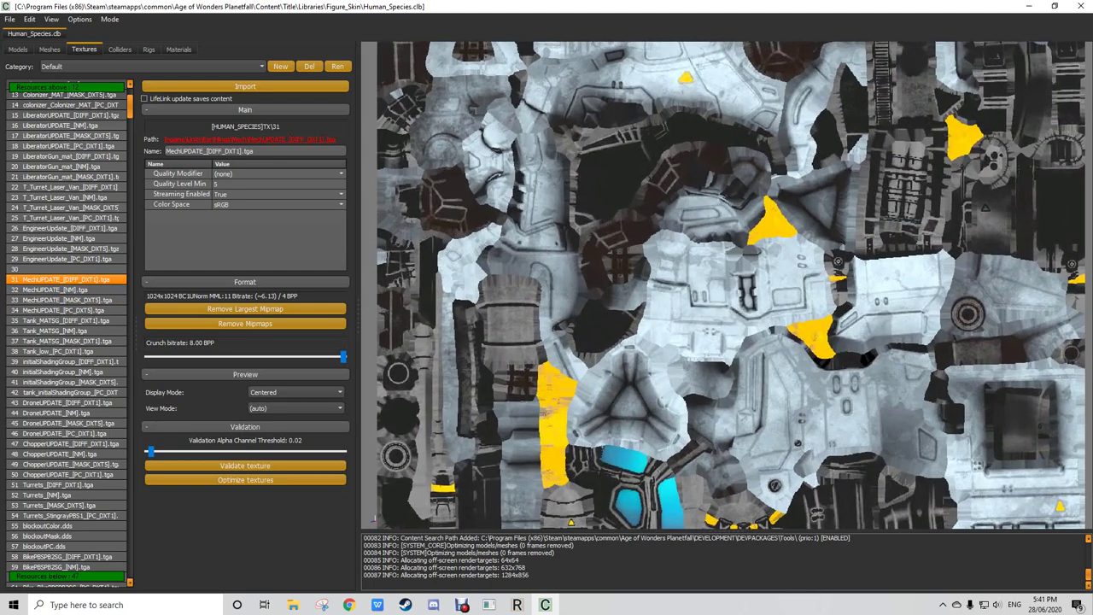
{"action": "scroll", "coordinate": [727, 286], "scroll_direction": "down", "scroll_amount": 5}
{"action": "scroll", "coordinate": [705, 286], "scroll_direction": "up", "scroll_amount": 2}
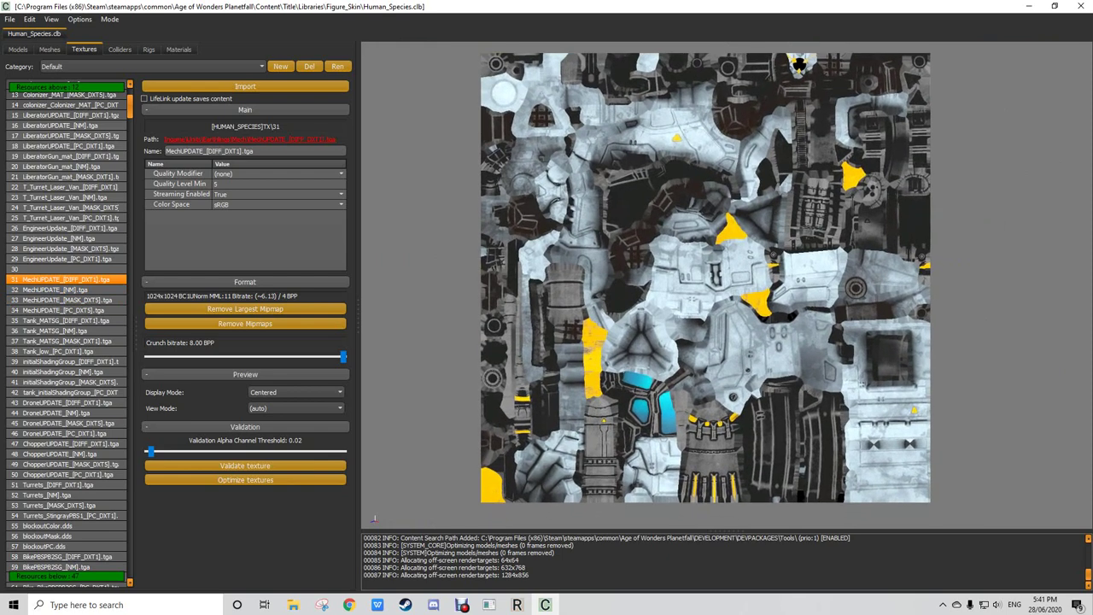
{"action": "scroll", "coordinate": [705, 286], "scroll_direction": "down", "scroll_amount": 1}
{"action": "scroll", "coordinate": [705, 286], "scroll_direction": "up", "scroll_amount": 2}
{"action": "middle_click_drag", "start_coordinate": [706, 286], "coordinate": [713, 290]}
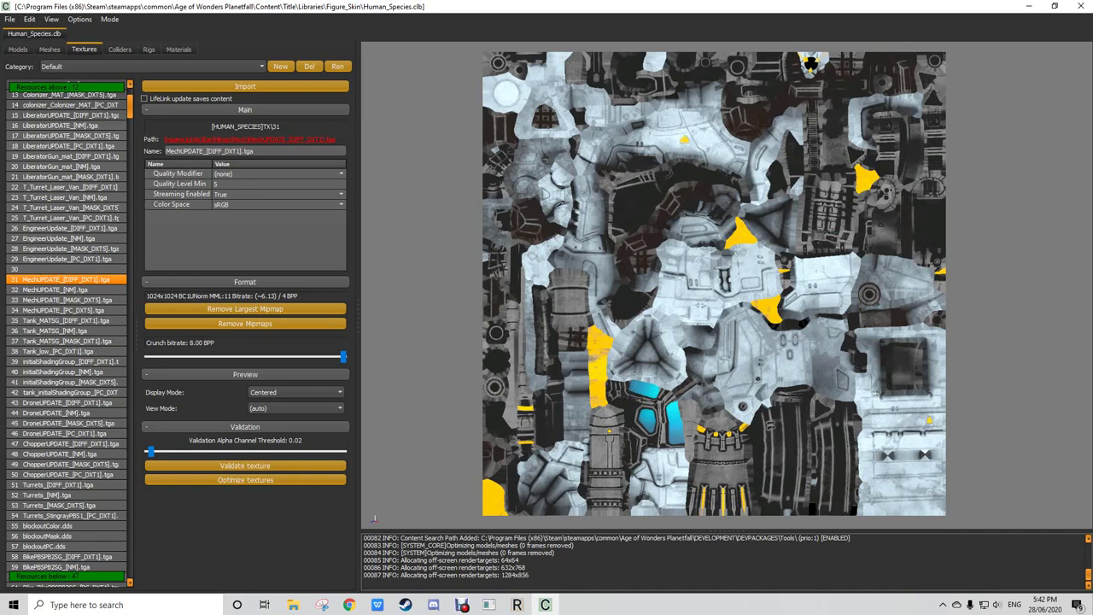
Step: Select the empty texture slot 115, view the file chooser for importing a texture, and dismiss it without importing
{"action": "key", "text": "Down"}
{"action": "key", "text": "Down"}
{"action": "key", "text": "Down"}
{"action": "key", "text": "Down"}
{"action": "key", "text": "Down"}
{"action": "key", "text": "Down"}
{"action": "key", "text": "Down"}
{"action": "key", "text": "Down"}
{"action": "key", "text": "Down"}
{"action": "key", "text": "Down"}
{"action": "key", "text": "Down"}
{"action": "key", "text": "Down"}
{"action": "key", "text": "Down"}
{"action": "key", "text": "Down"}
{"action": "key", "text": "Down"}
{"action": "key", "text": "Down"}
{"action": "key", "text": "Down"}
{"action": "key", "text": "Down"}
{"action": "key", "text": "Down"}
{"action": "key", "text": "Down"}
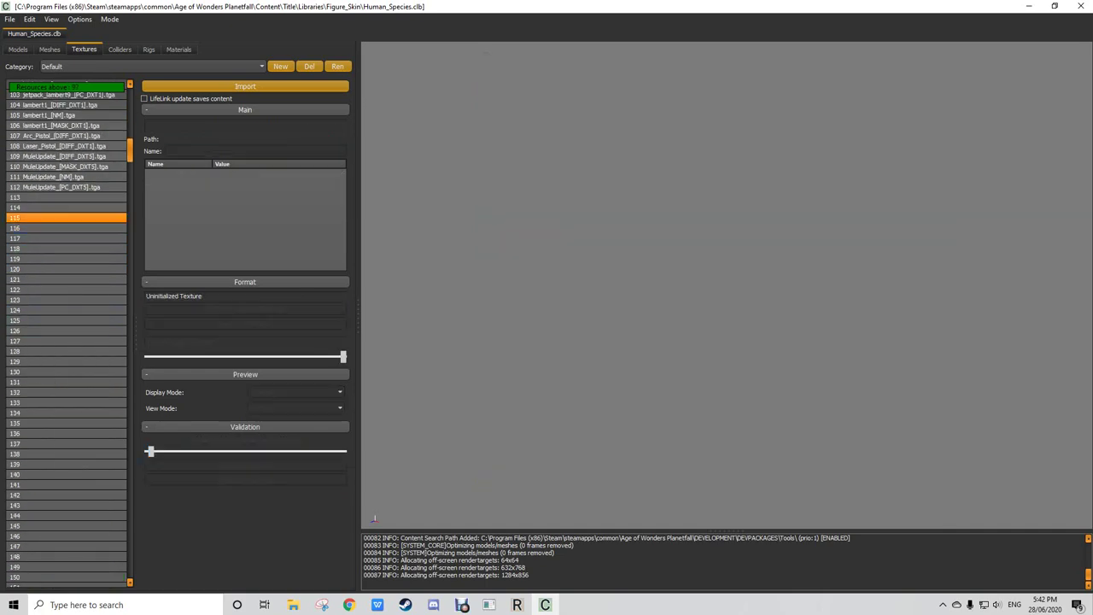
{"action": "left_click", "coordinate": [245, 86]}
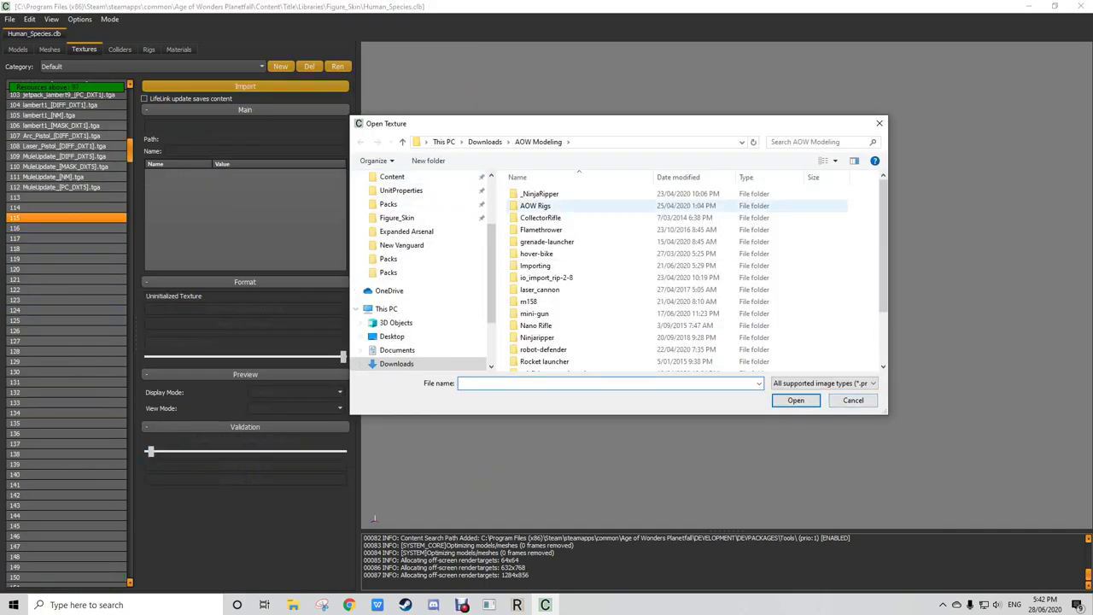
{"action": "left_click", "coordinate": [854, 401]}
Step: Open the library AmamPro.clb from the Libraries folder of the Promethean Racial Expansion mod
{"action": "left_click", "coordinate": [10, 19]}
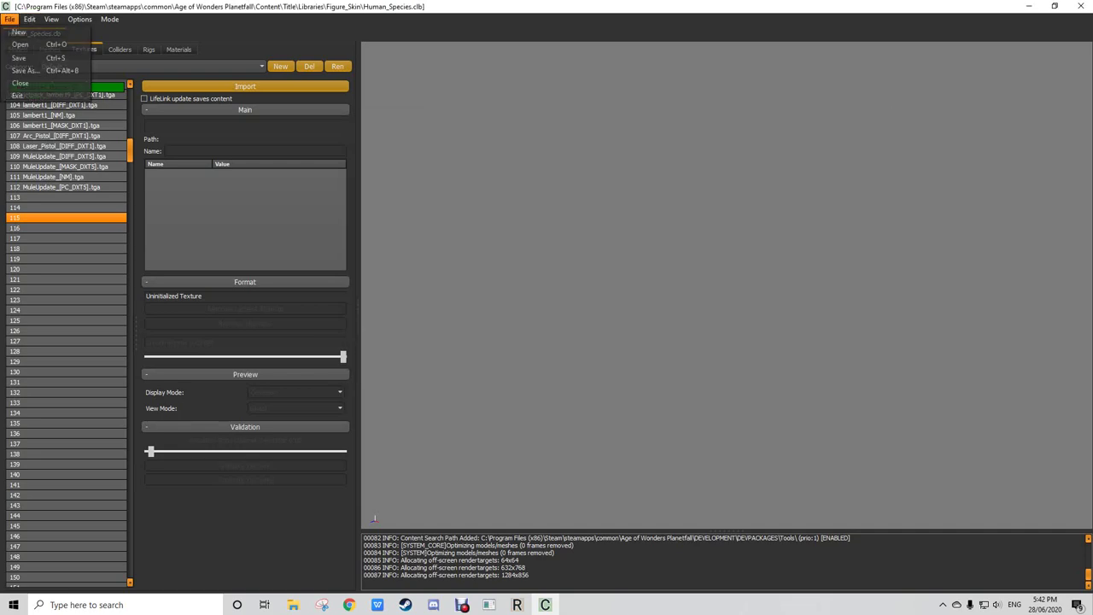
{"action": "left_click", "coordinate": [30, 45]}
{"action": "scroll", "coordinate": [418, 217], "scroll_direction": "up", "scroll_amount": 2}
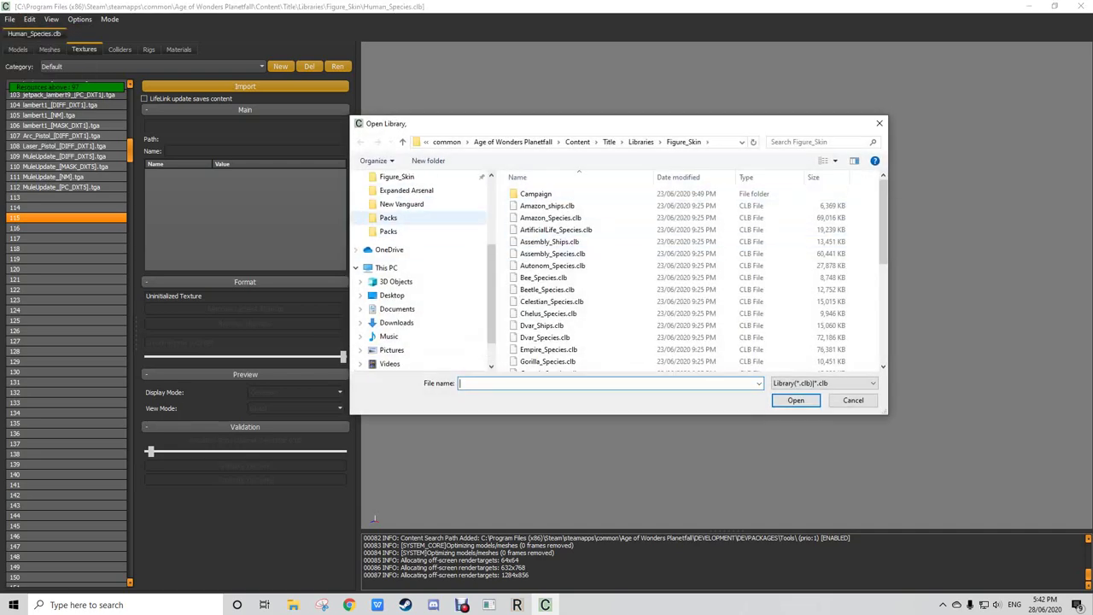
{"action": "left_click", "coordinate": [410, 231]}
{"action": "scroll", "coordinate": [408, 218], "scroll_direction": "up", "scroll_amount": 2}
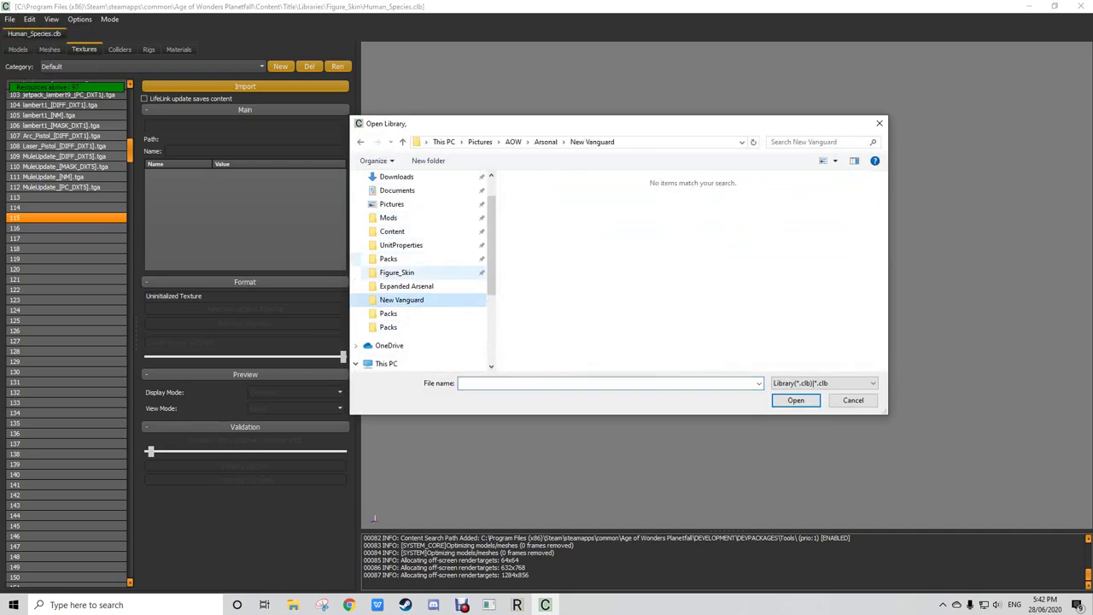
{"action": "left_click", "coordinate": [406, 286]}
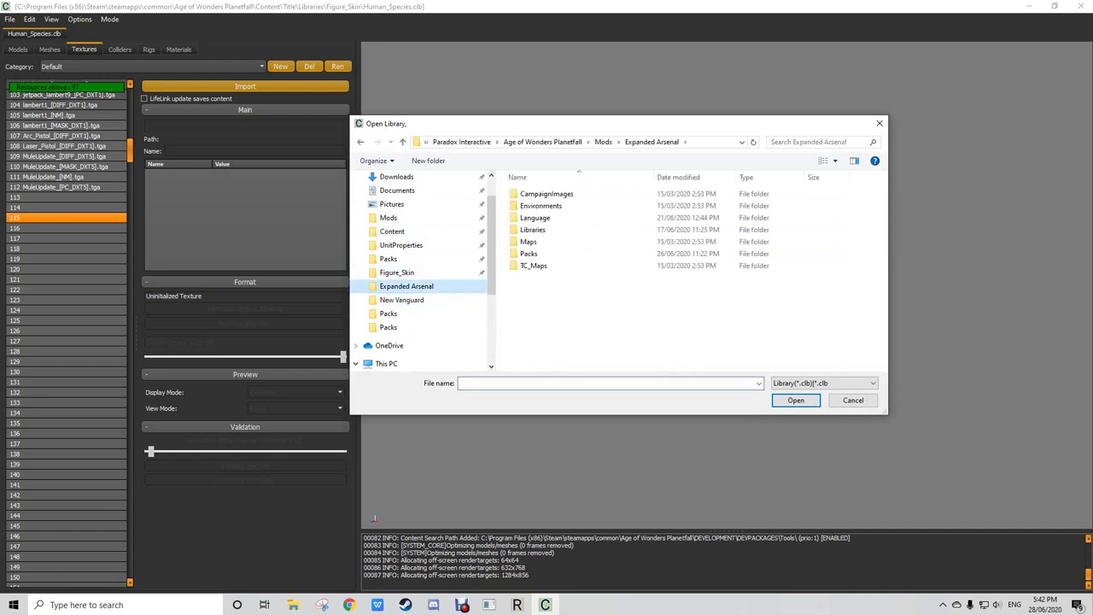
{"action": "key", "text": "alt+Up"}
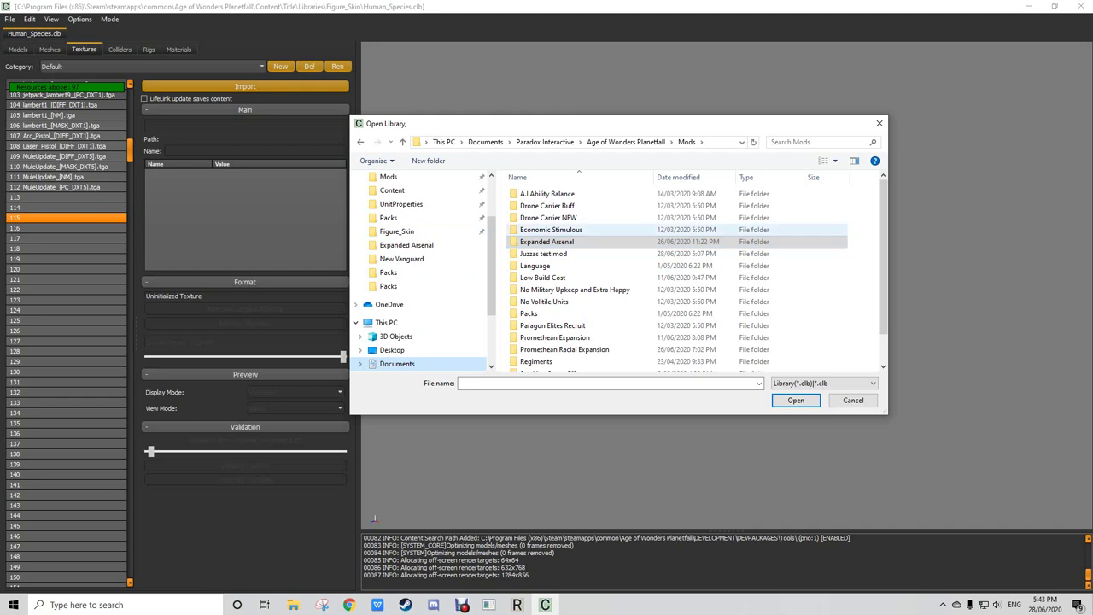
{"action": "scroll", "coordinate": [598, 256], "scroll_direction": "down", "scroll_amount": 1}
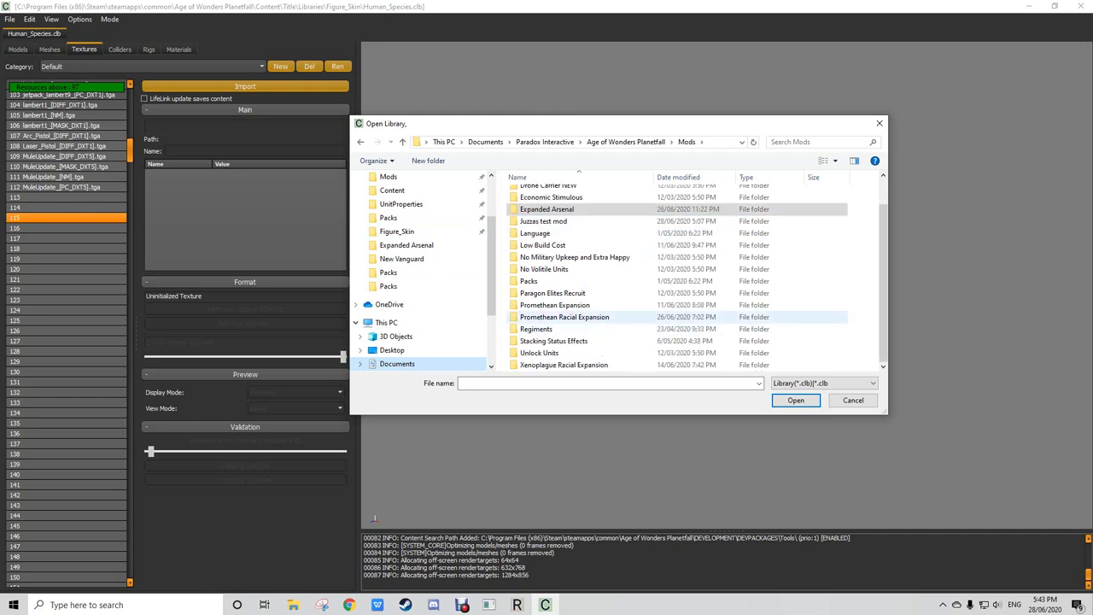
{"action": "double_click", "coordinate": [531, 318]}
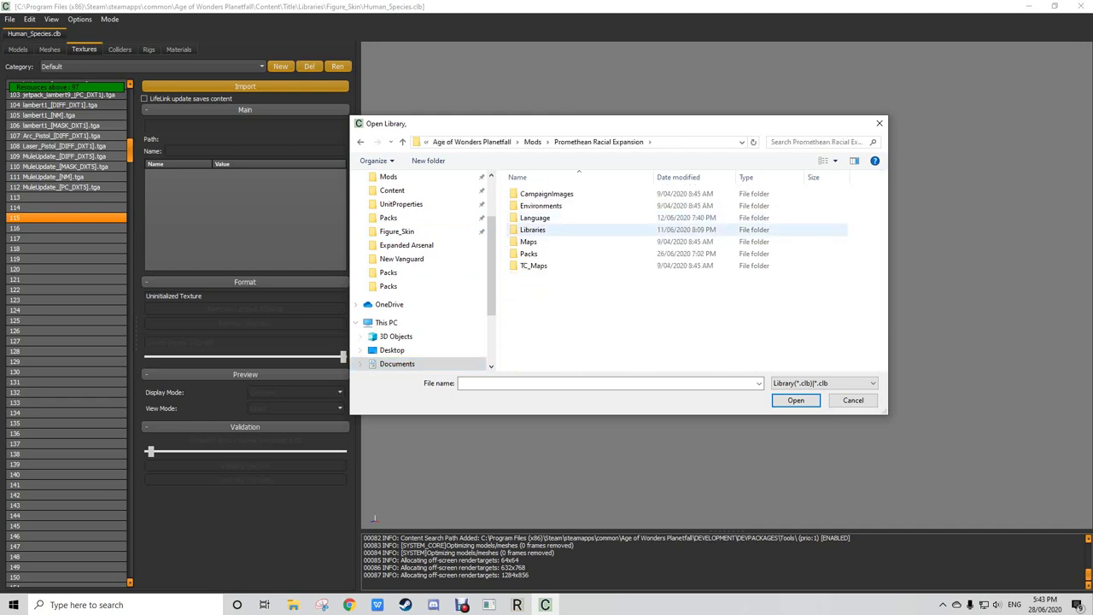
{"action": "double_click", "coordinate": [533, 230]}
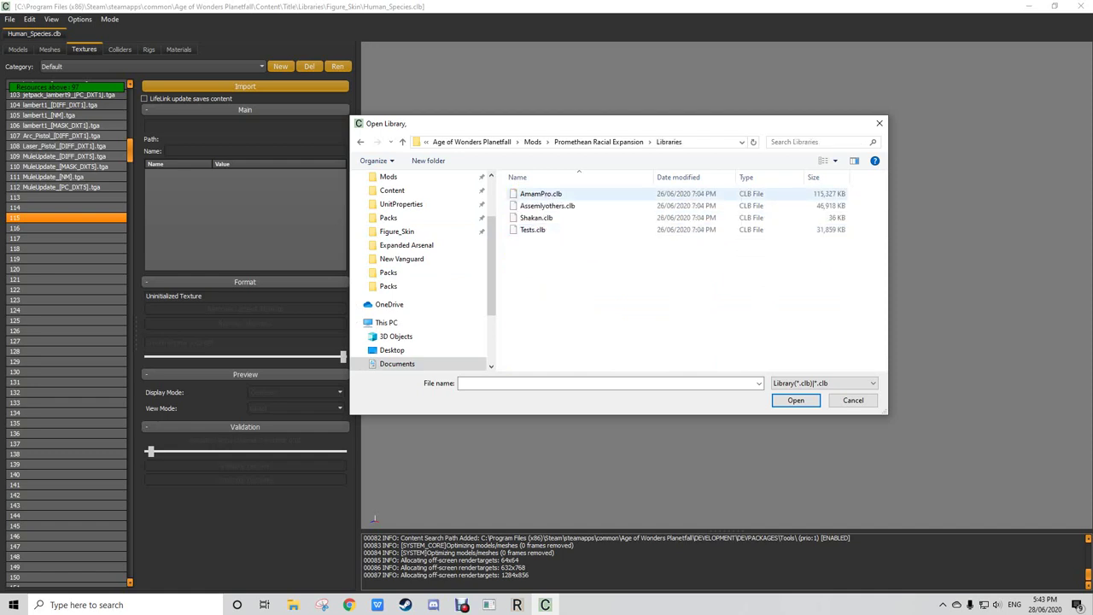
{"action": "double_click", "coordinate": [541, 194]}
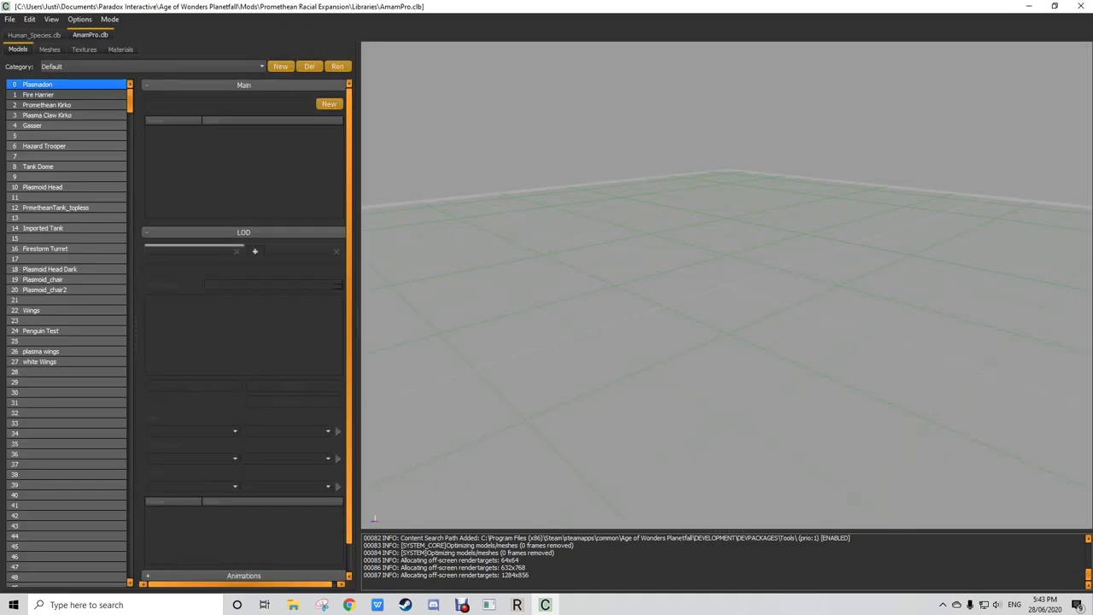
Step: Preview the library's models from Plasmadon through Fire Harrier, the two Kirko models and Gasser to Hazard Trooper
{"action": "left_click", "coordinate": [67, 84]}
{"action": "left_click", "coordinate": [66, 95]}
{"action": "left_click", "coordinate": [67, 105]}
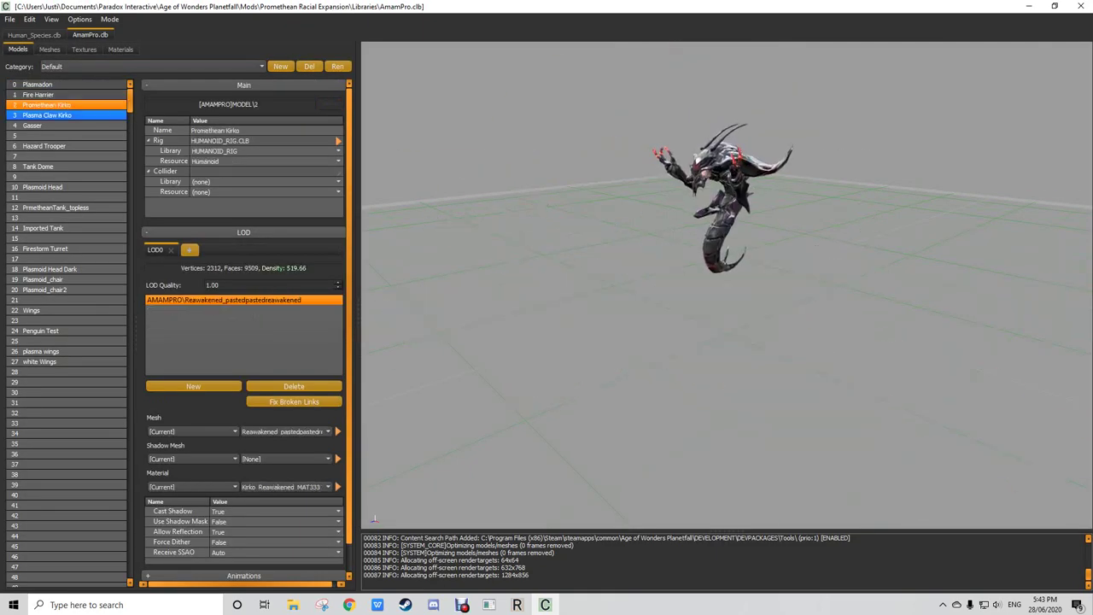
{"action": "left_click", "coordinate": [67, 115]}
{"action": "left_click", "coordinate": [66, 126]}
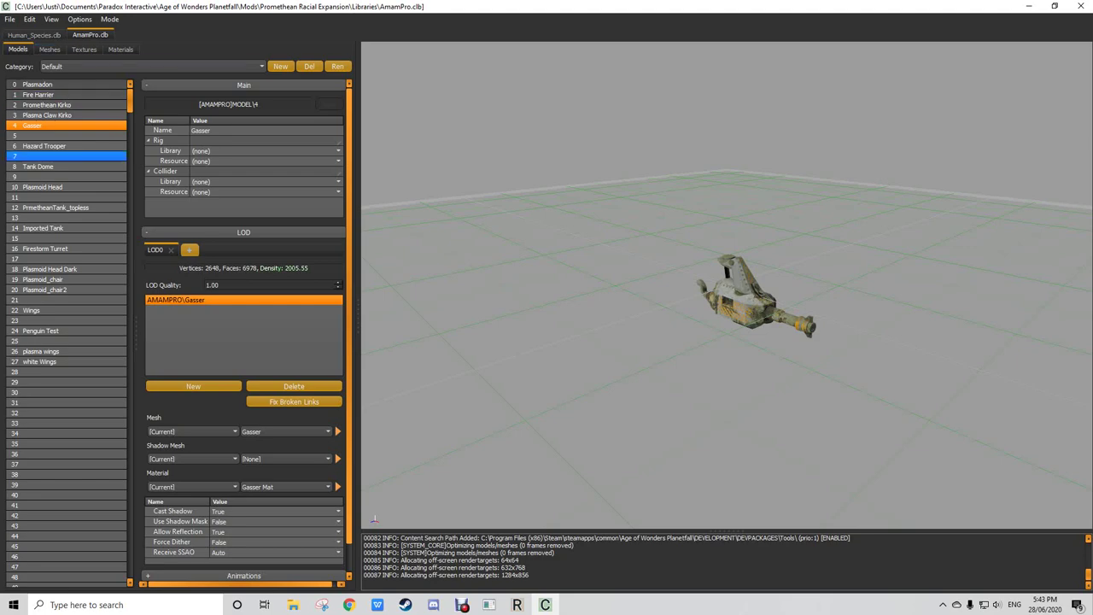
{"action": "left_click", "coordinate": [66, 146]}
Step: Display the four Bombardon meshes together, then isolate the Bombardon_blinn3SG3 body mesh and examine it close up
{"action": "left_click", "coordinate": [49, 49]}
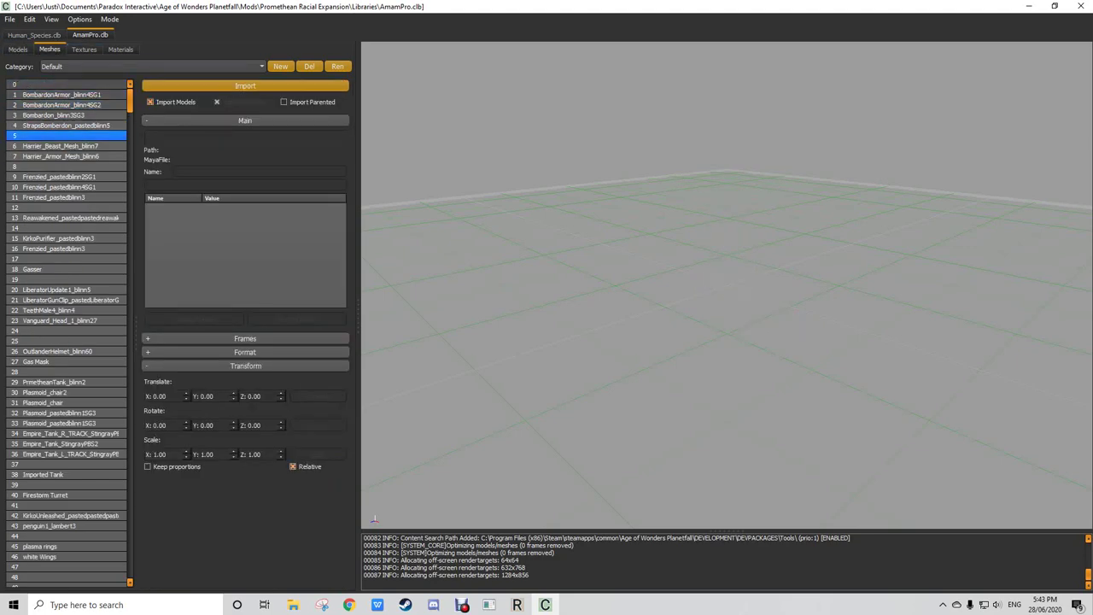
{"action": "left_click", "coordinate": [60, 94]}
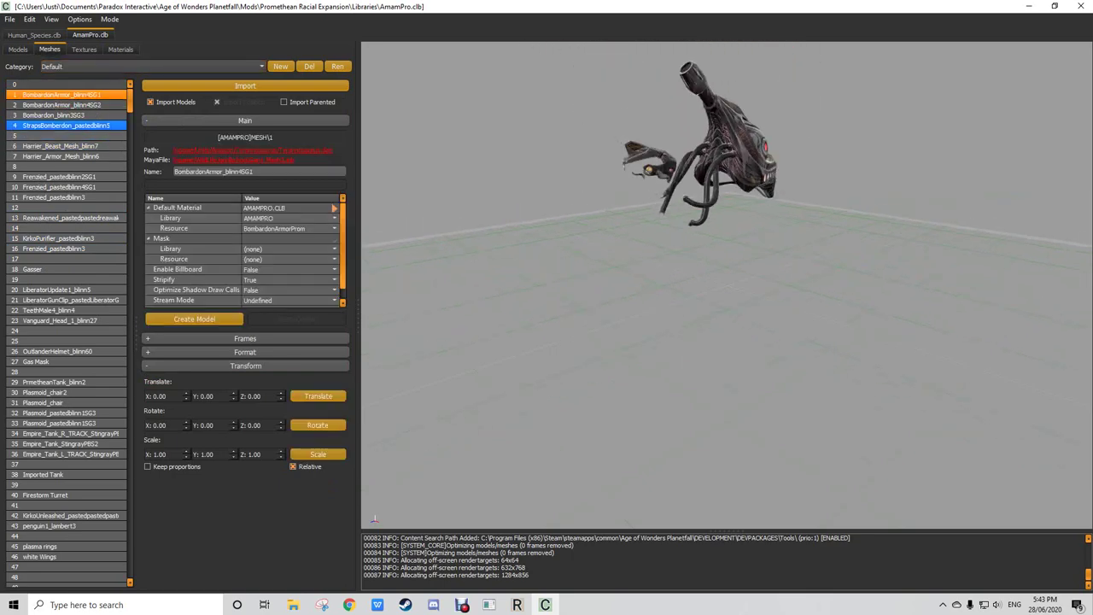
{"action": "left_click", "coordinate": [67, 126], "text": "shift"}
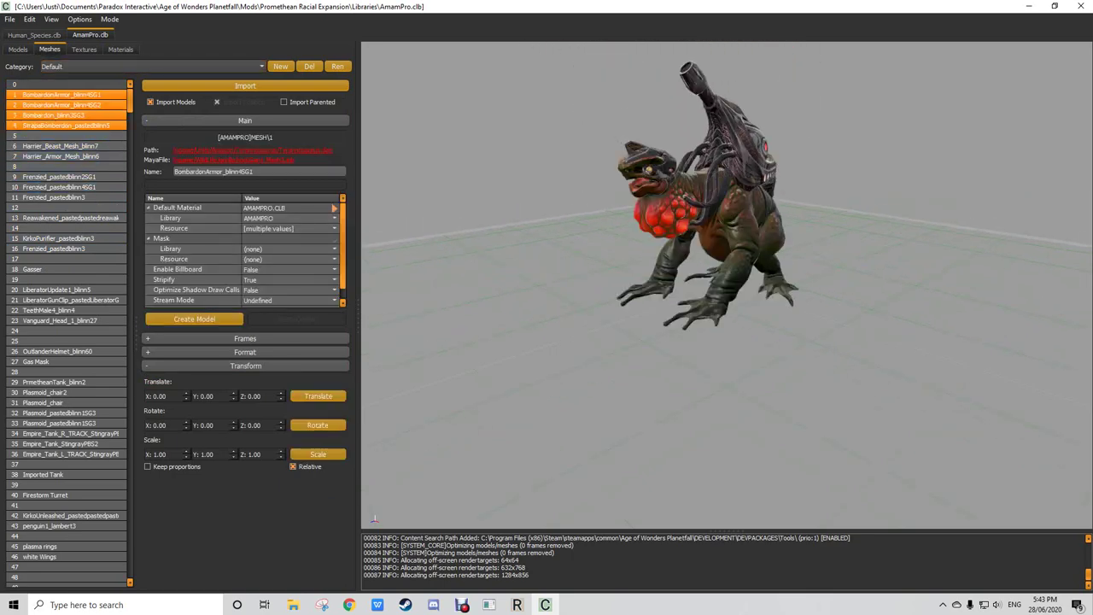
{"action": "left_click", "coordinate": [66, 126]}
{"action": "left_click", "coordinate": [66, 116]}
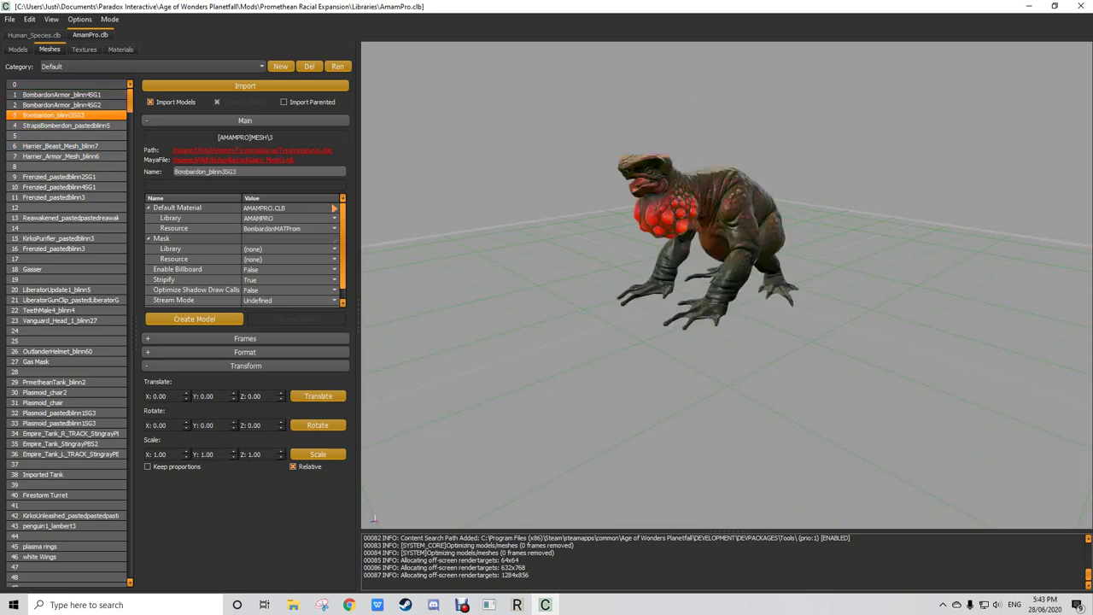
{"action": "middle_click_drag", "start_coordinate": [683, 282], "coordinate": [713, 325]}
{"action": "scroll", "coordinate": [726, 286], "scroll_direction": "up", "scroll_amount": 2}
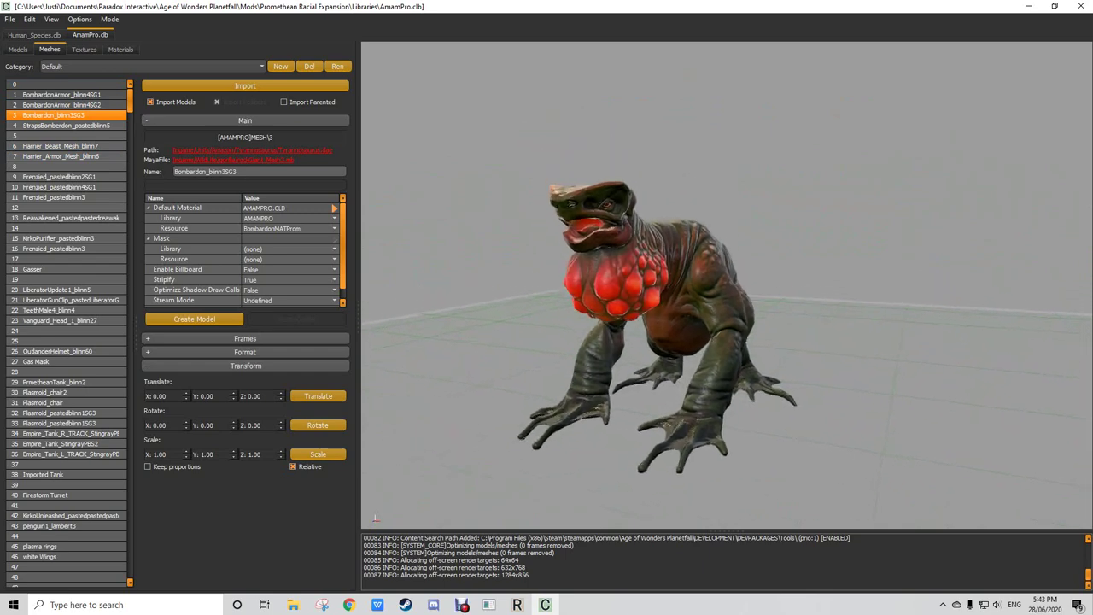
Step: View the custom textures Bombaarmor2.png, Bombaskin2.png and Harrierskin2.png, returning to the armor texture
{"action": "left_click", "coordinate": [83, 48]}
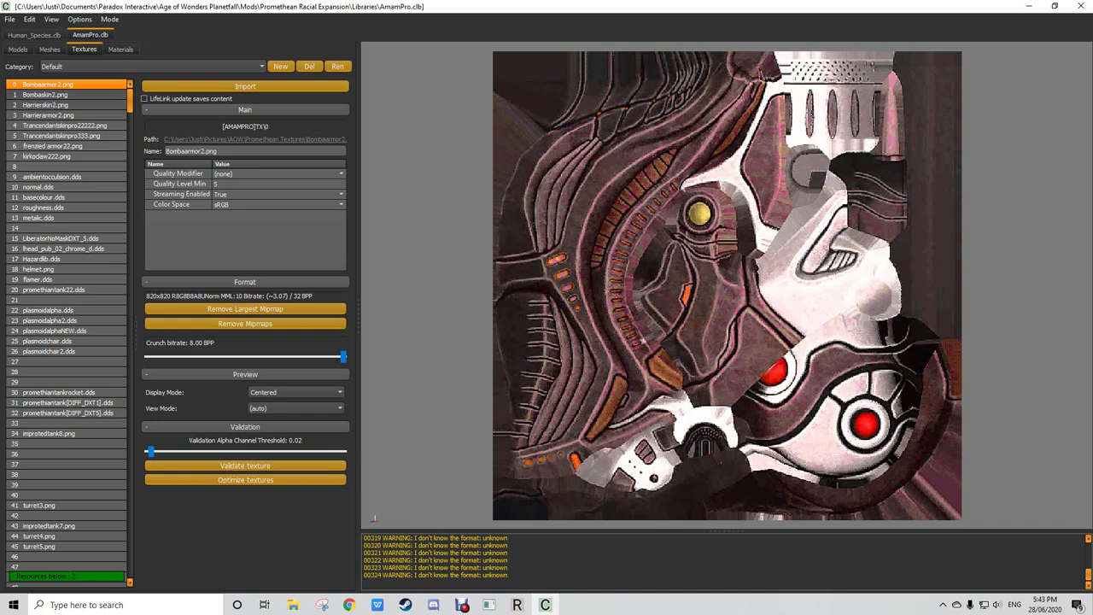
{"action": "key", "text": "Down"}
{"action": "key", "text": "Down"}
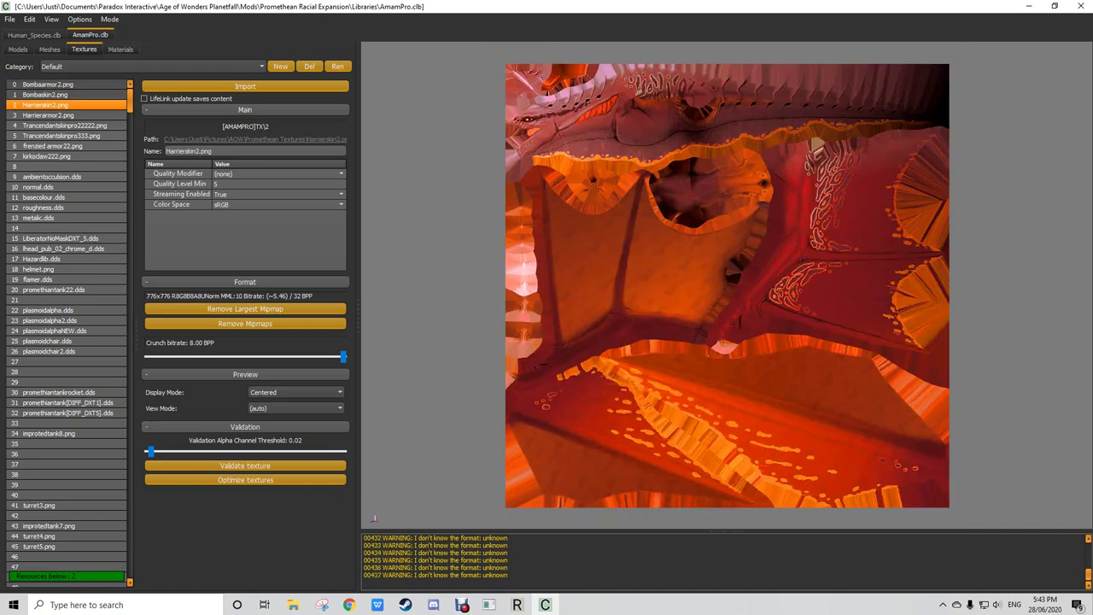
{"action": "left_click", "coordinate": [51, 85]}
Step: View the two BombardonArmor meshes individually, then display them together with the Bombardon_blinn3SG3 body mesh
{"action": "left_click", "coordinate": [49, 49]}
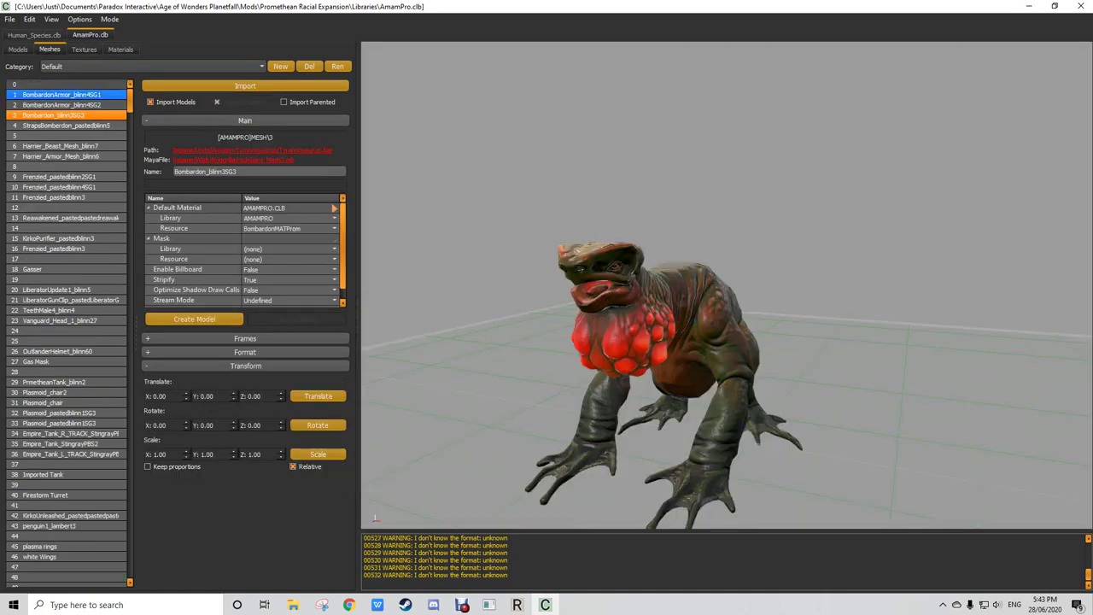
{"action": "left_click", "coordinate": [61, 95]}
{"action": "left_click", "coordinate": [61, 105]}
{"action": "left_click", "coordinate": [62, 94]}
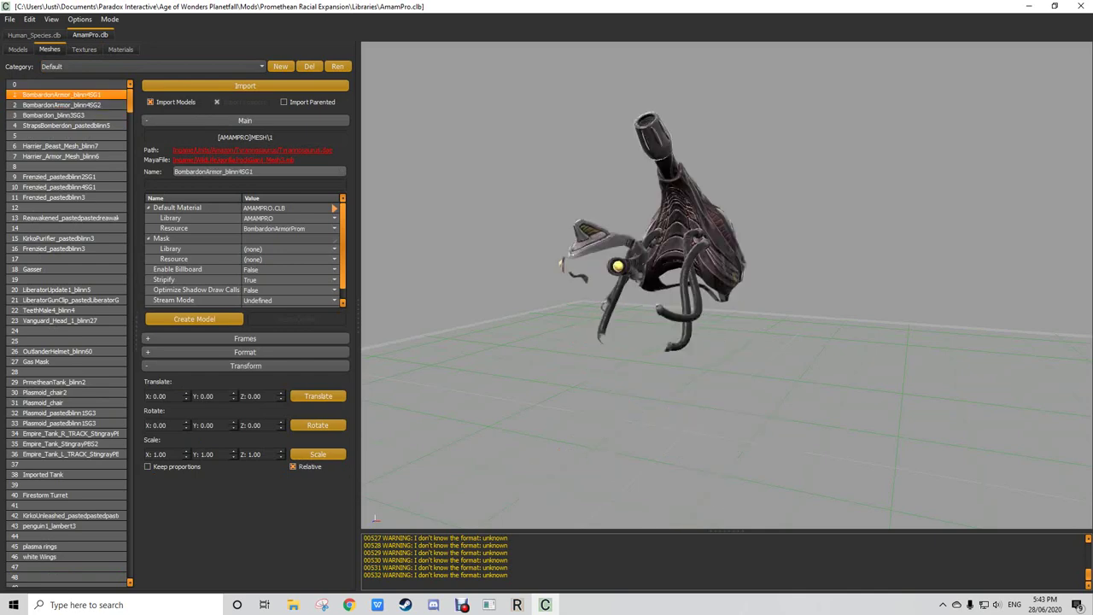
{"action": "left_click", "coordinate": [61, 105], "text": "ctrl"}
{"action": "left_click", "coordinate": [61, 115], "text": "ctrl"}
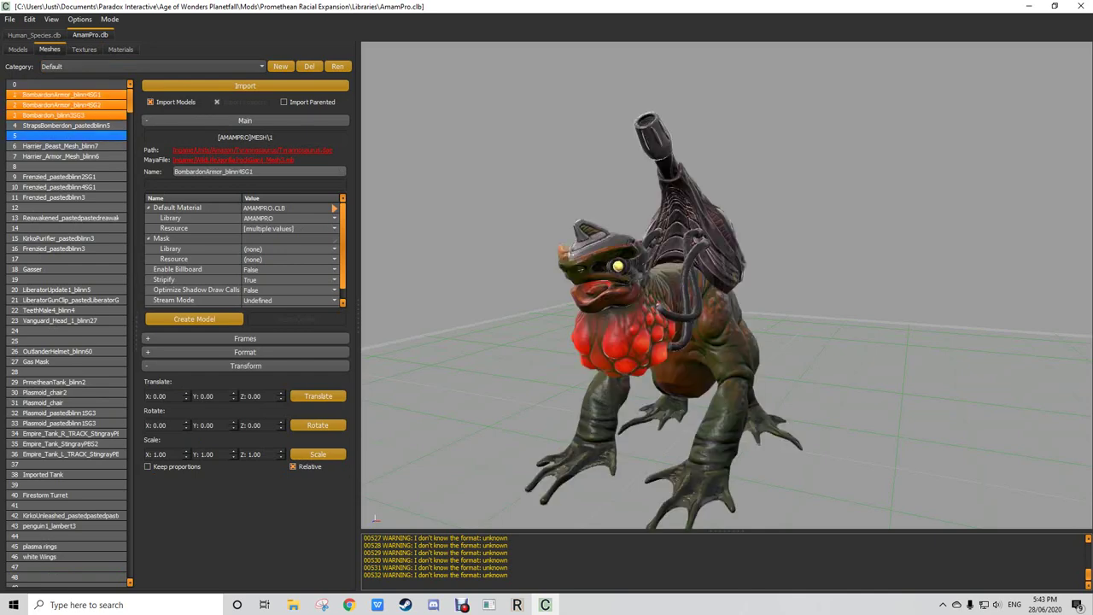
Step: Inspect the BombardonArmorProm and BombardonMATProm materials and their texture maps
{"action": "left_click", "coordinate": [84, 49]}
{"action": "left_click", "coordinate": [120, 50]}
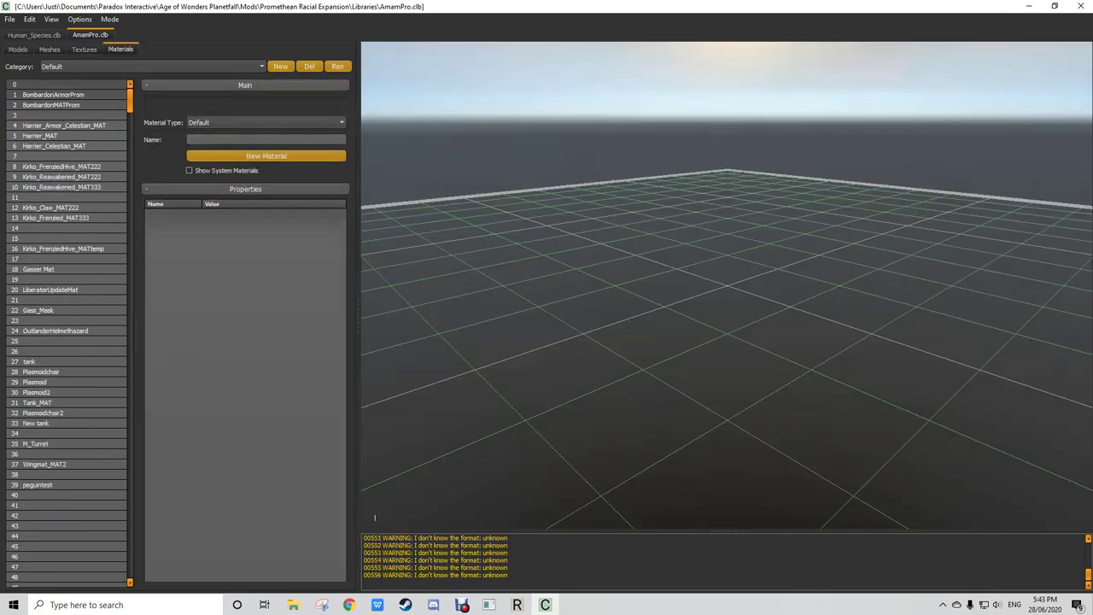
{"action": "left_click", "coordinate": [62, 95]}
{"action": "left_click", "coordinate": [51, 105]}
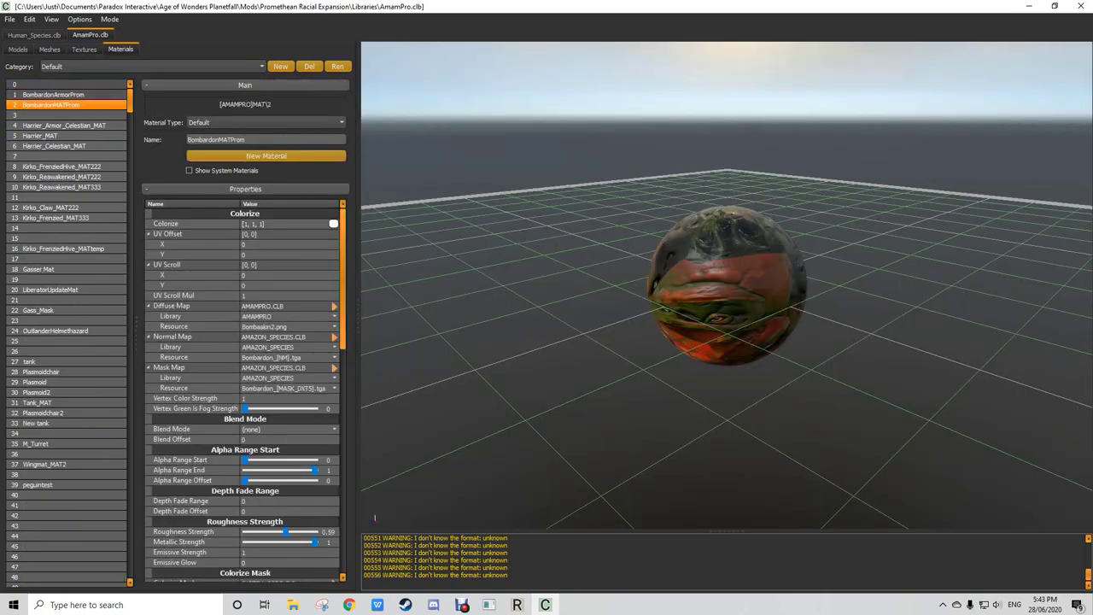
Step: Compare the assembled Plasmadon model with its four component meshes, BombardonArmor_blinn4SG1 through StrapsBomberdon_pastedblinn5
{"action": "left_click", "coordinate": [50, 49]}
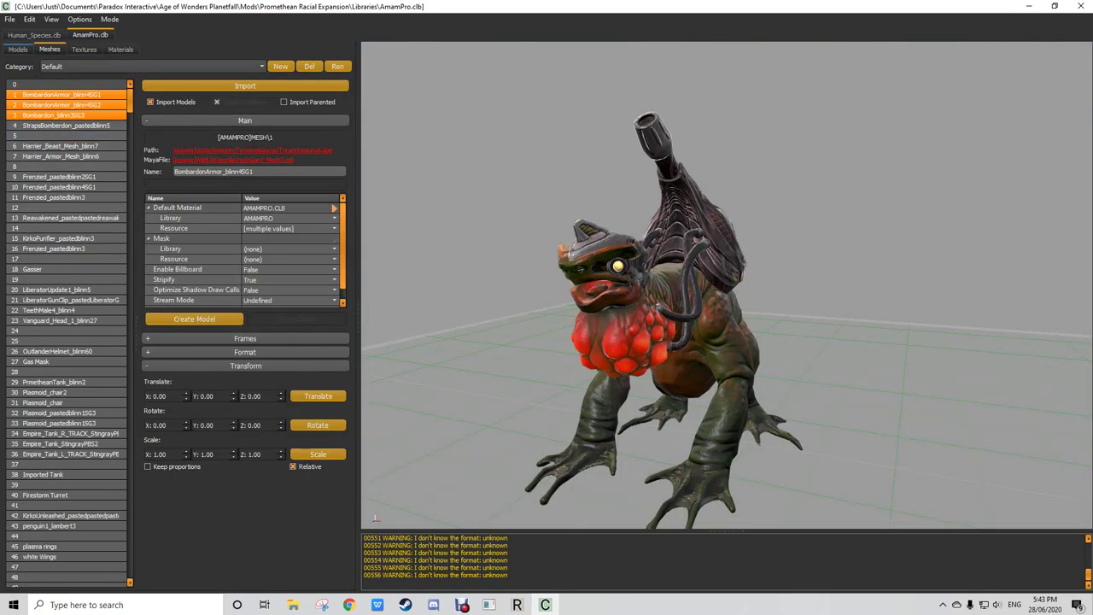
{"action": "left_click", "coordinate": [18, 49]}
{"action": "left_click", "coordinate": [37, 84]}
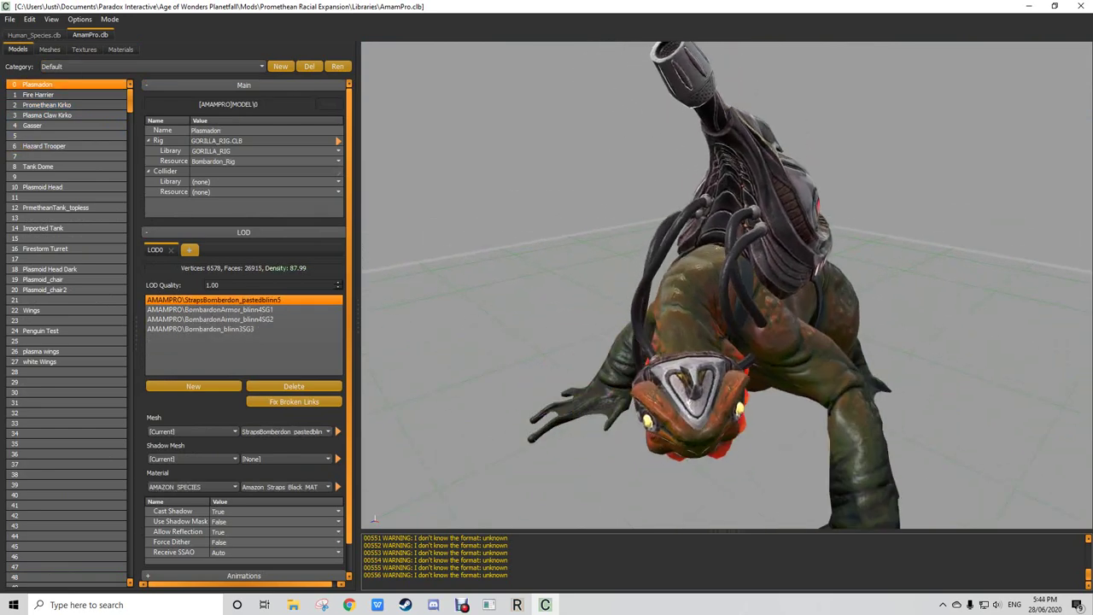
{"action": "left_click", "coordinate": [50, 50]}
{"action": "left_click", "coordinate": [62, 95]}
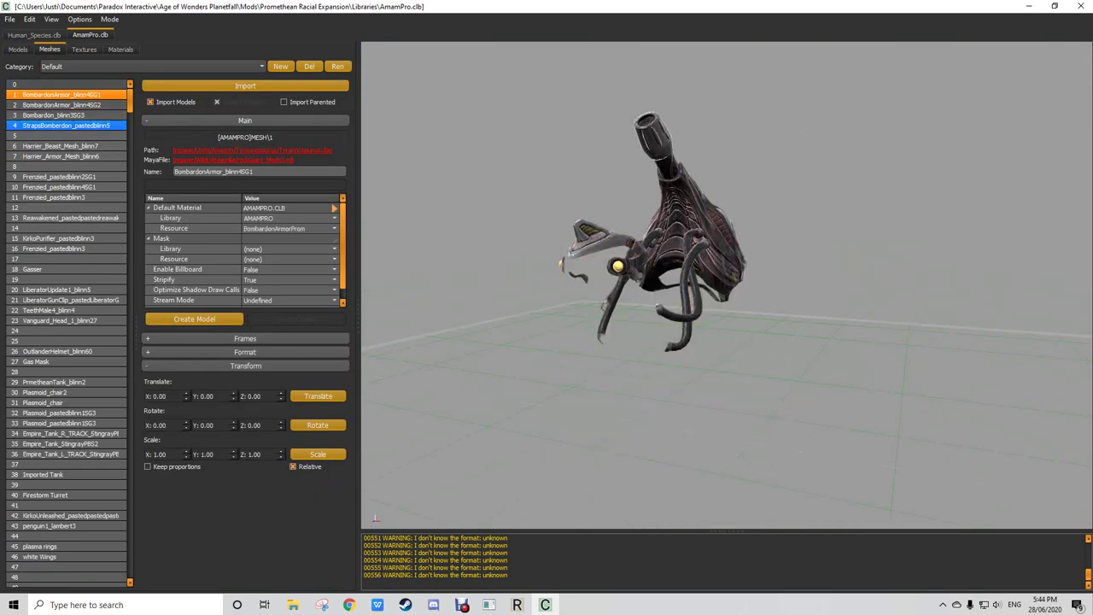
{"action": "left_click", "coordinate": [69, 125], "text": "shift"}
Step: Examine the assembled Plasmadon model from several angles, along with its rig, mesh and material settings
{"action": "left_click", "coordinate": [17, 49]}
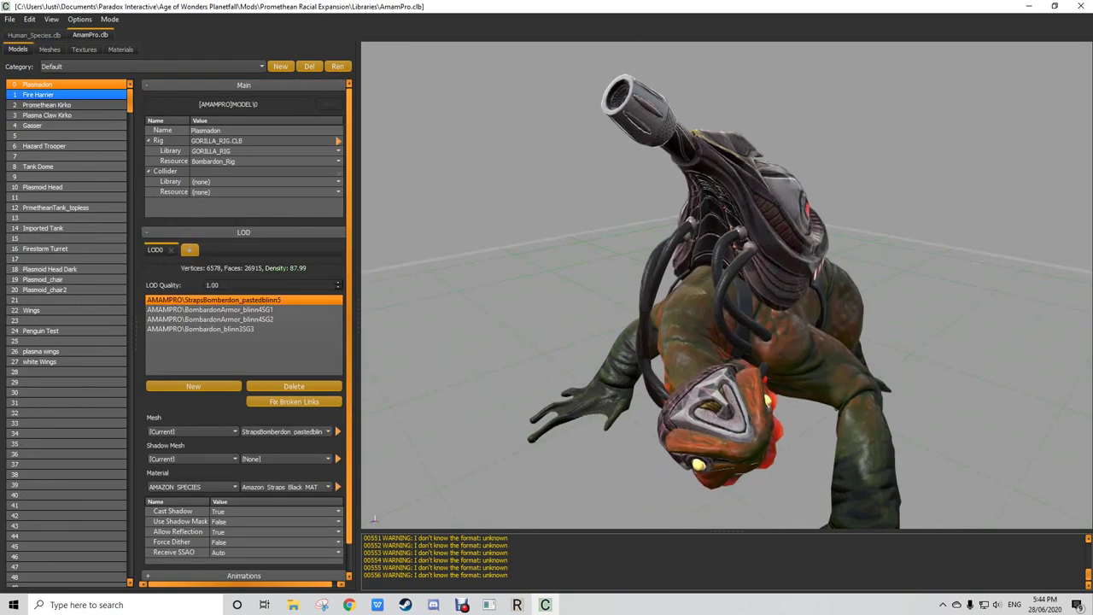
{"action": "mouse_move", "coordinate": [726, 285]}
{"action": "left_mouse_down"}
{"action": "mouse_move", "coordinate": [649, 231]}
{"action": "mouse_move", "coordinate": [769, 235]}
{"action": "mouse_move", "coordinate": [717, 235]}
{"action": "mouse_move", "coordinate": [742, 273]}
{"action": "left_mouse_up"}
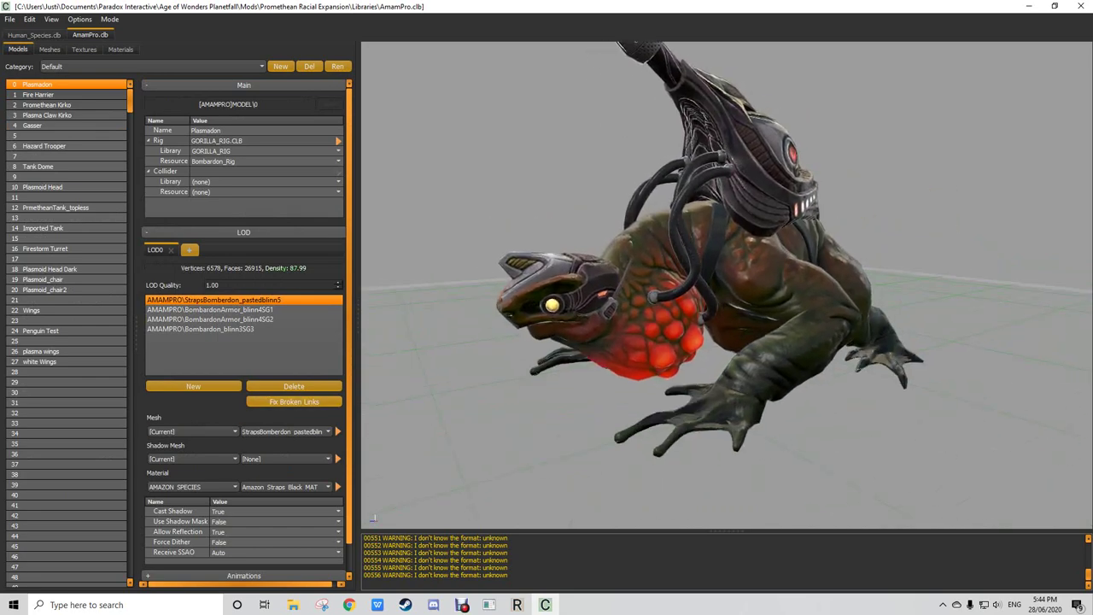
{"action": "scroll", "coordinate": [284, 457], "scroll_direction": "down", "scroll_amount": 1}
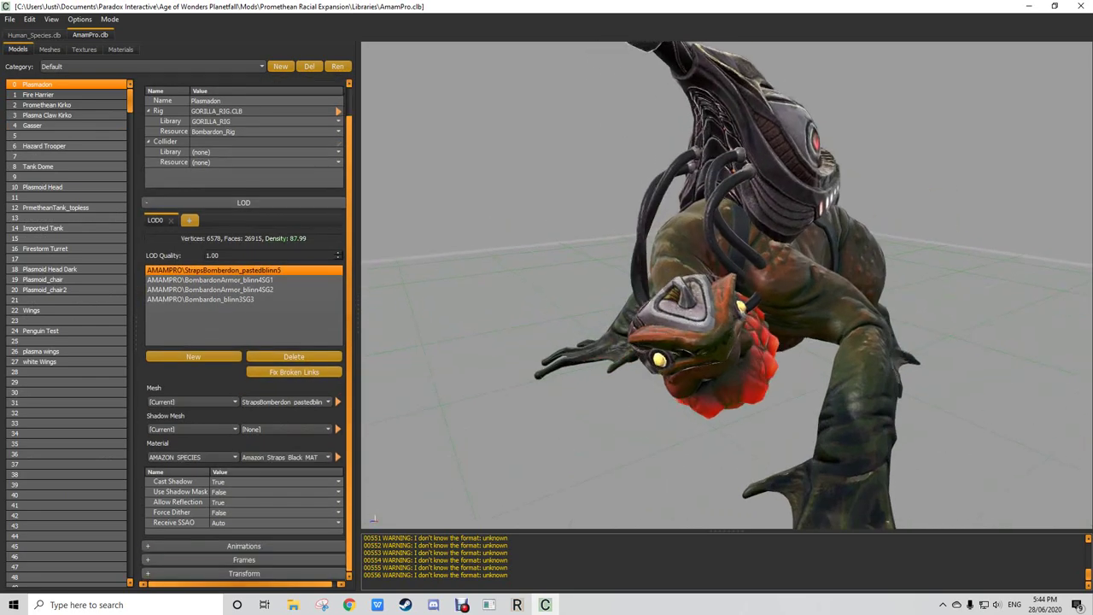
{"action": "left_click_drag", "start_coordinate": [726, 282], "coordinate": [751, 333]}
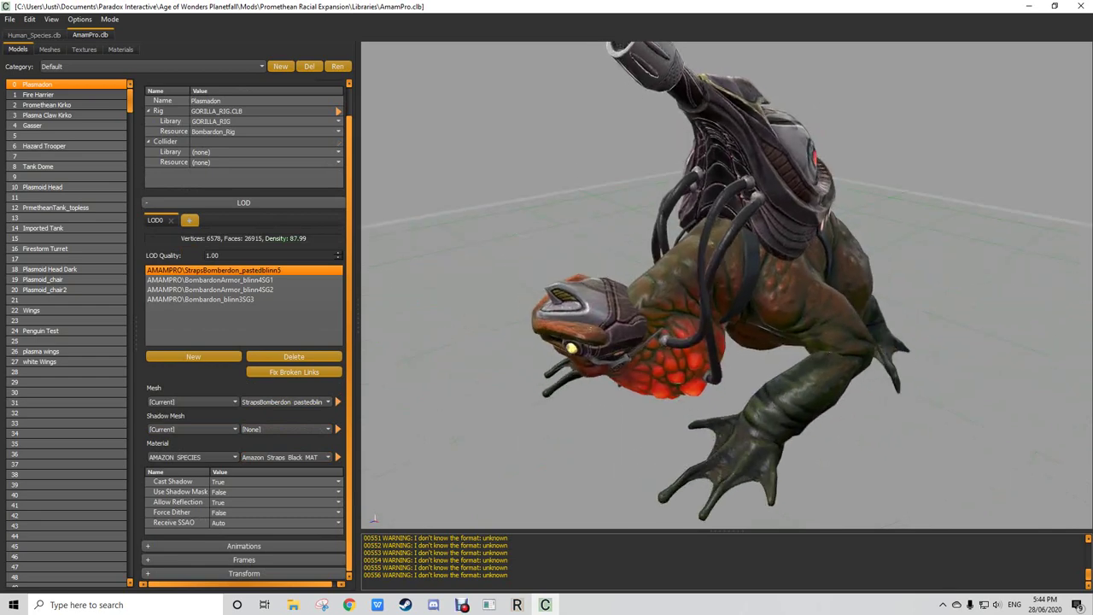
{"action": "scroll", "coordinate": [752, 333], "scroll_direction": "down", "scroll_amount": 2}
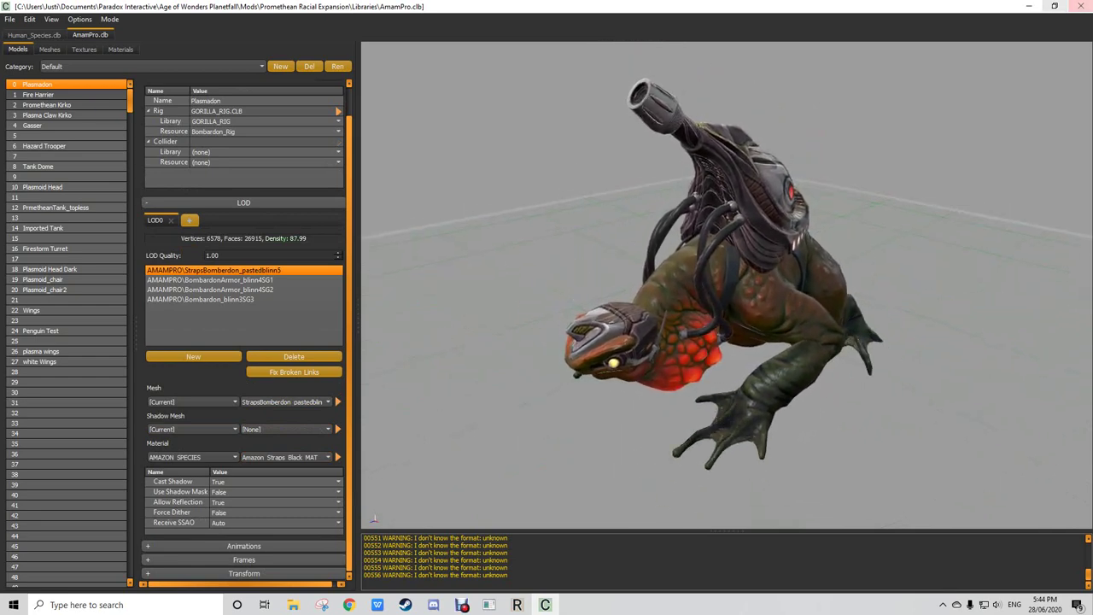
Step: Close the AmamPro library and open VanguardArsenal.xml in WPS Spreadsheets
{"action": "left_click", "coordinate": [1080, 6]}
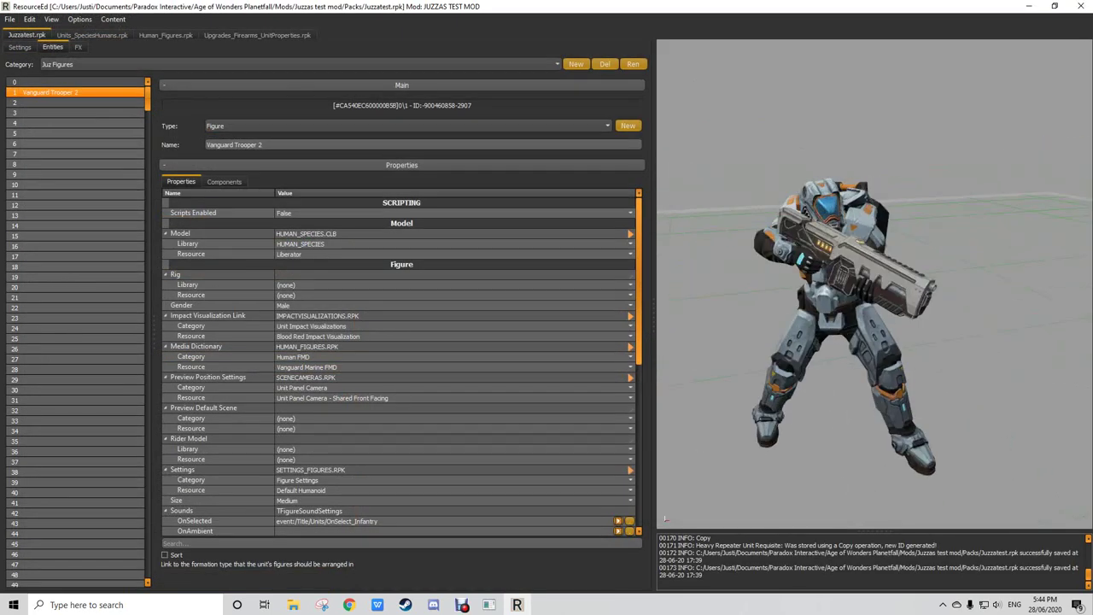
{"action": "mouse_move", "coordinate": [376, 605]}
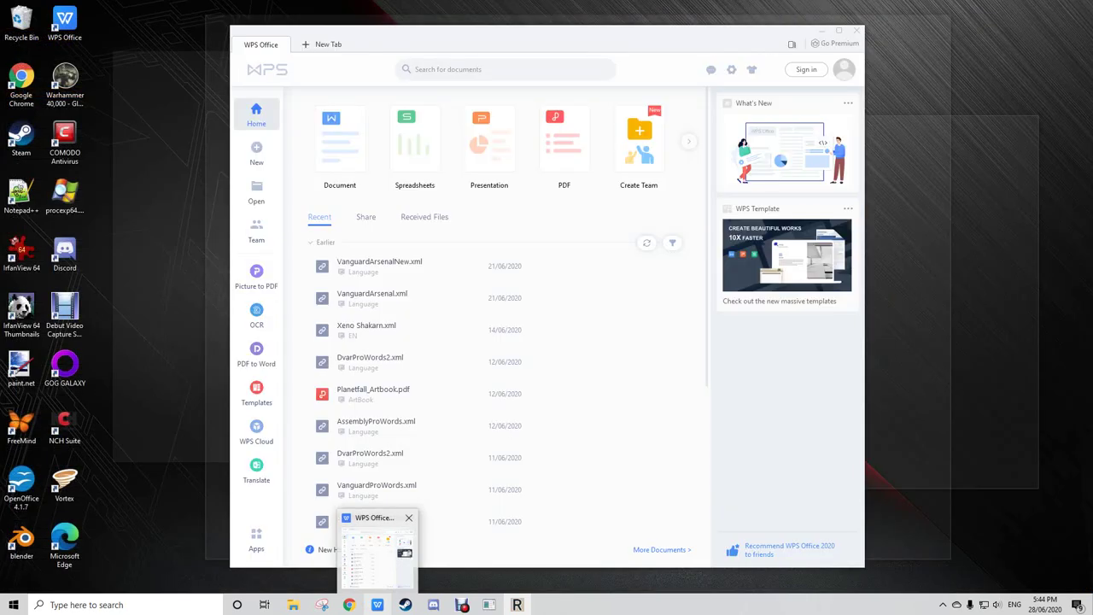
{"action": "left_click", "coordinate": [376, 550]}
{"action": "double_click", "coordinate": [384, 297]}
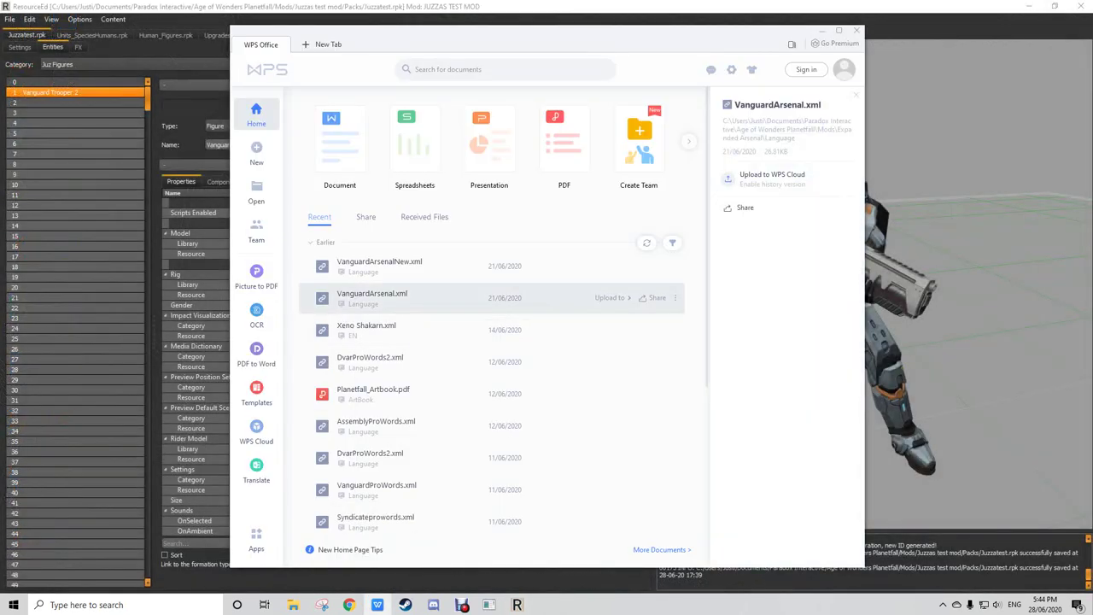
{"action": "left_click", "coordinate": [504, 234]}
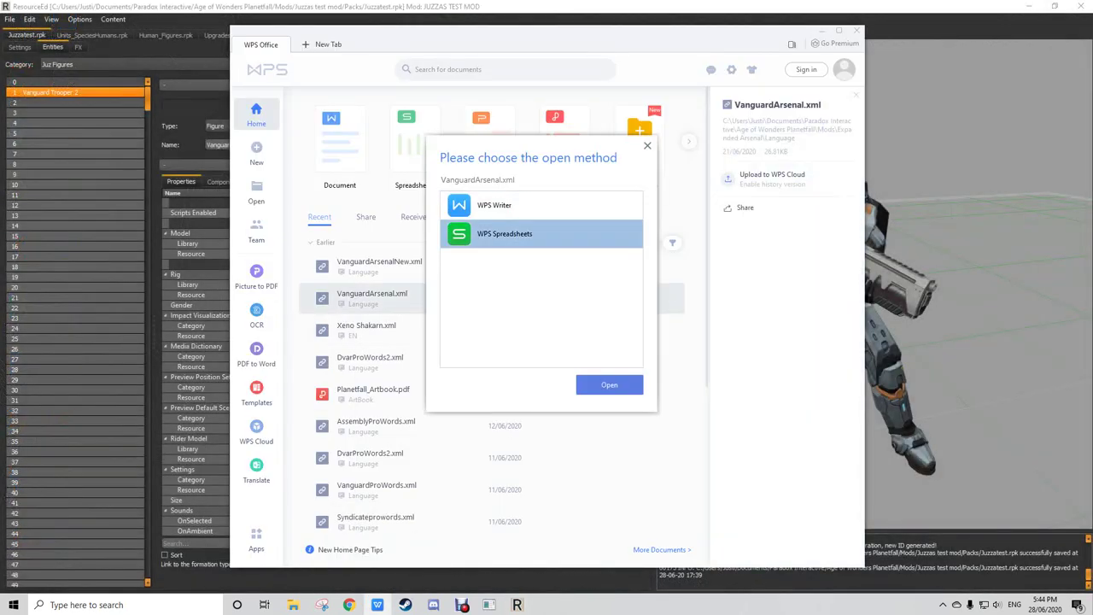
{"action": "left_click", "coordinate": [608, 384]}
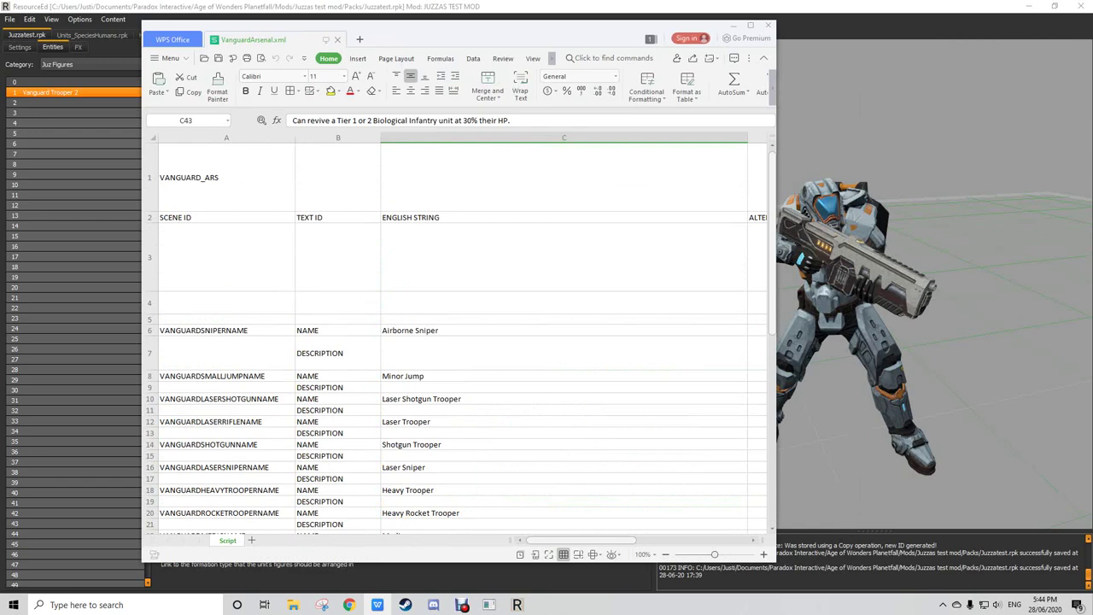
Step: Examine the VANGUARD_ARS header and the scene ID entries, such as VANGUARDSNIPERNAME, throughout the language sheet
{"action": "left_click", "coordinate": [227, 178]}
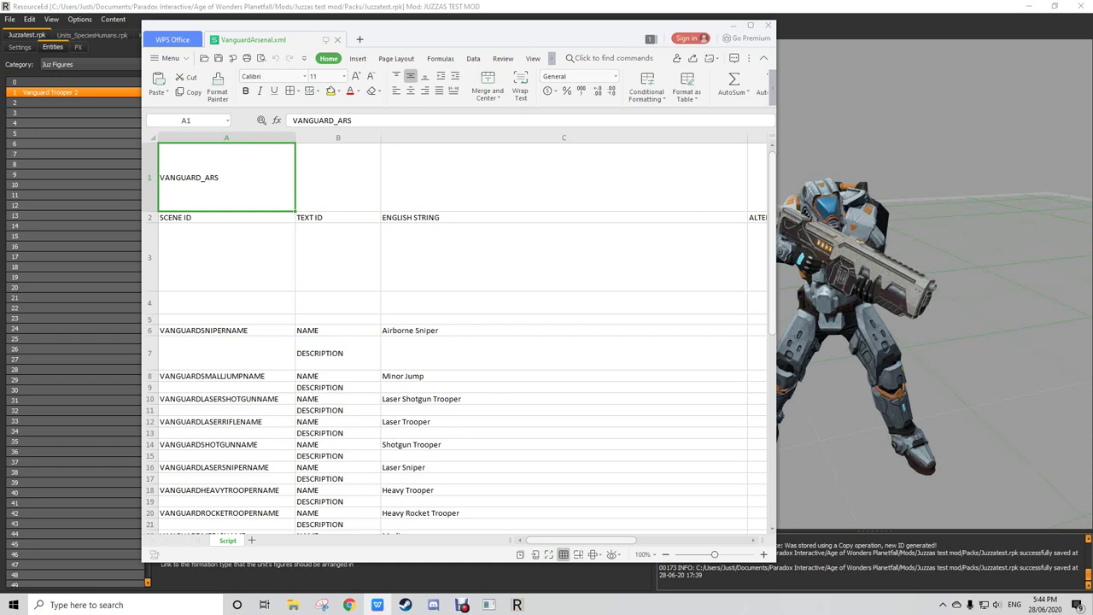
{"action": "left_click", "coordinate": [226, 331]}
{"action": "scroll", "coordinate": [226, 330], "scroll_direction": "down", "scroll_amount": 3}
{"action": "scroll", "coordinate": [226, 331], "scroll_direction": "up", "scroll_amount": 3}
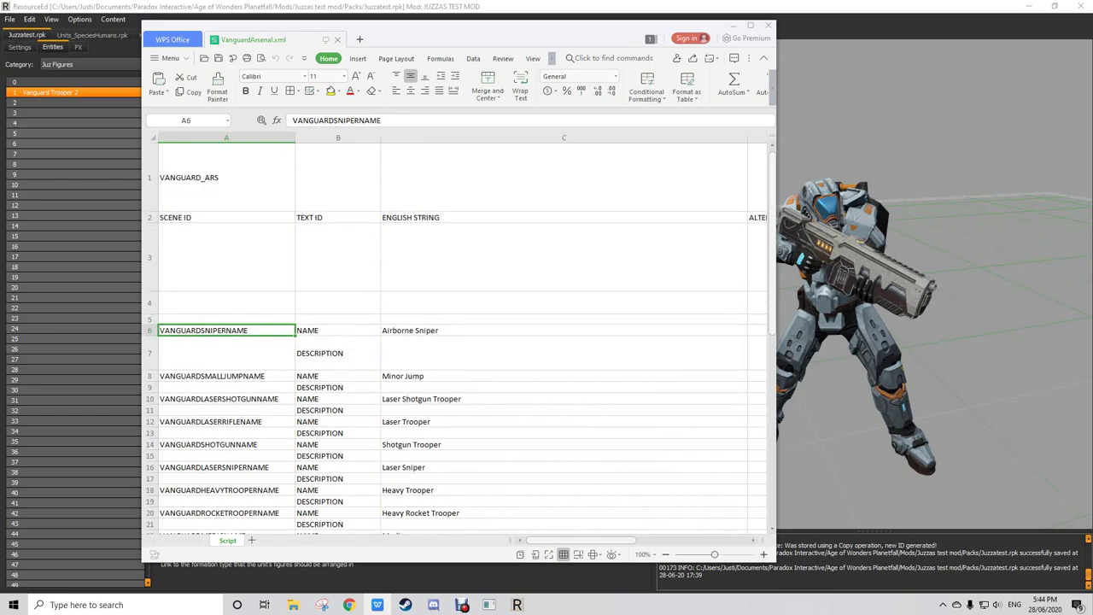
{"action": "double_click", "coordinate": [176, 330]}
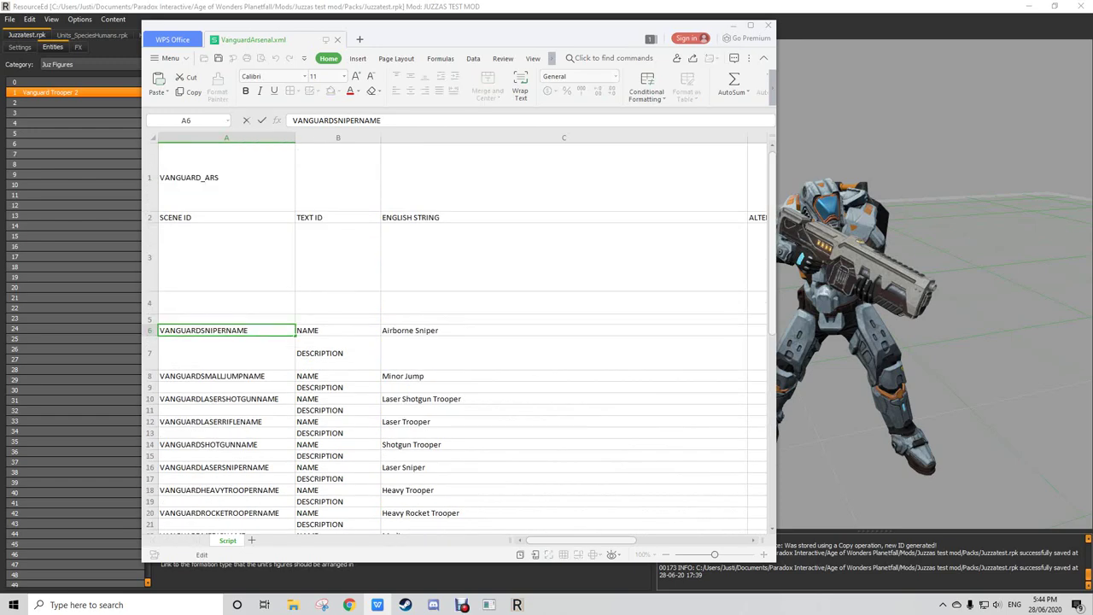
{"action": "key", "text": "Return"}
{"action": "key", "text": "Up"}
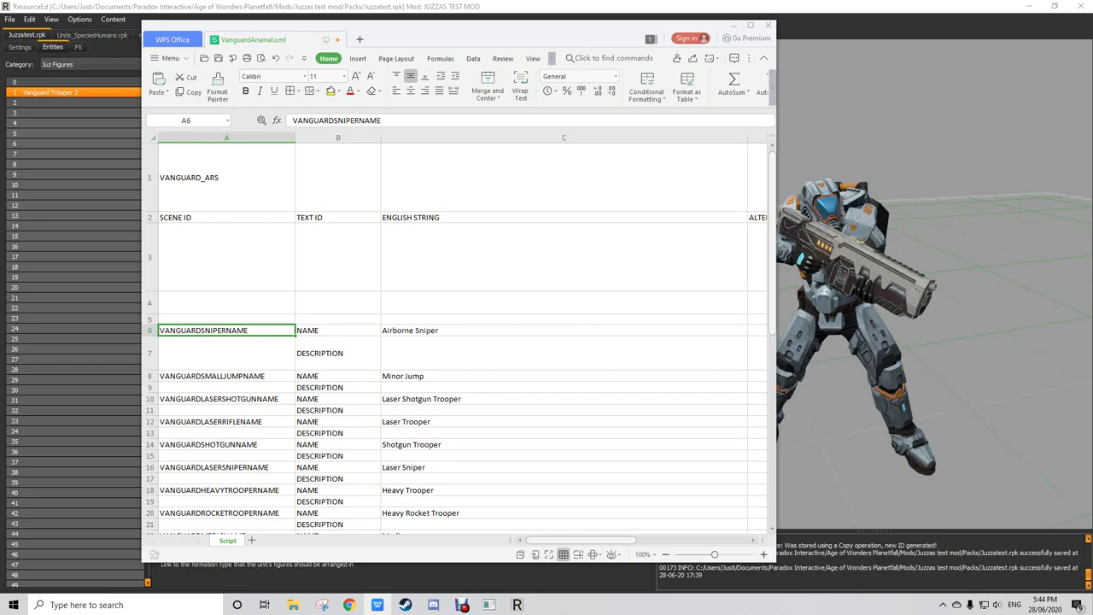
{"action": "scroll", "coordinate": [457, 341], "scroll_direction": "down", "scroll_amount": 10}
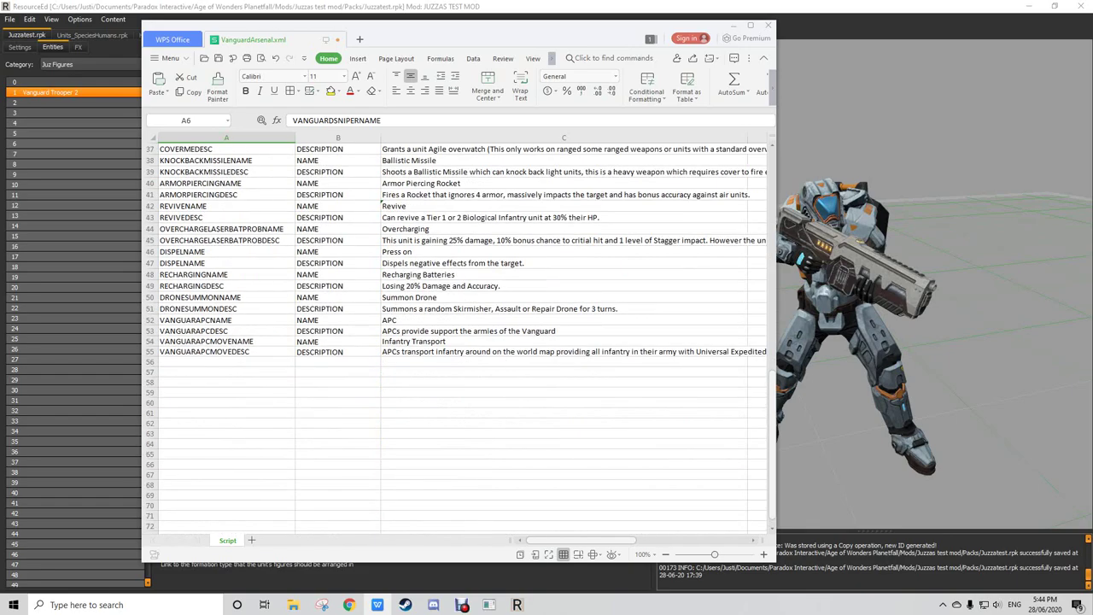
{"action": "scroll", "coordinate": [457, 341], "scroll_direction": "up", "scroll_amount": 10}
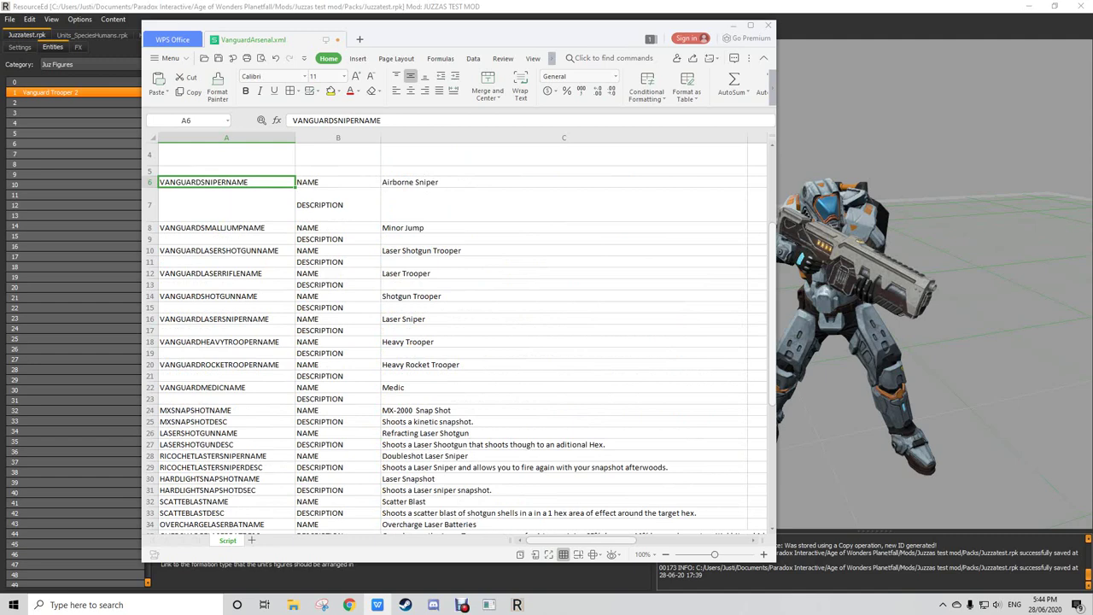
Step: Review the text ID and English string cells of the Airborne Sniper entry, and close the language file
{"action": "key", "text": "Right"}
{"action": "key", "text": "Right"}
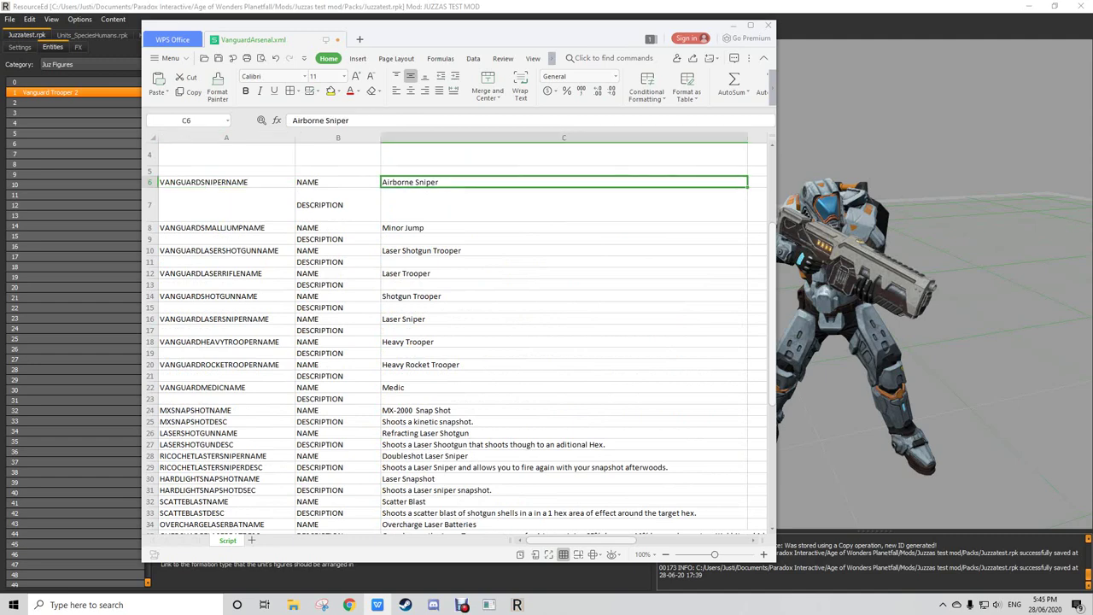
{"action": "key", "text": "Left"}
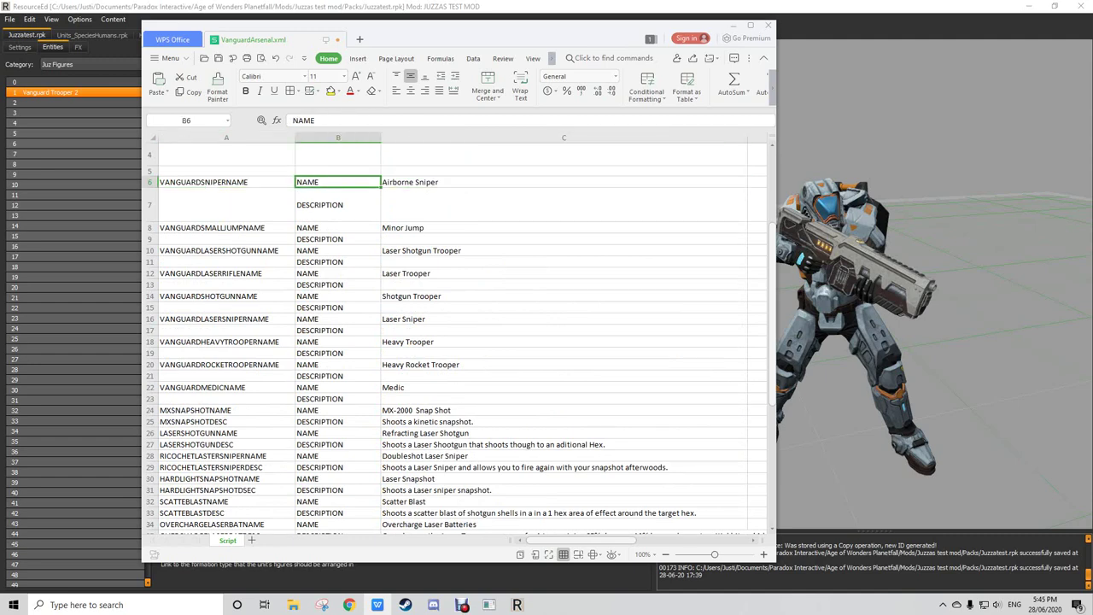
{"action": "left_click", "coordinate": [338, 205]}
{"action": "left_click", "coordinate": [427, 182]}
{"action": "scroll", "coordinate": [457, 342], "scroll_direction": "down", "scroll_amount": 2}
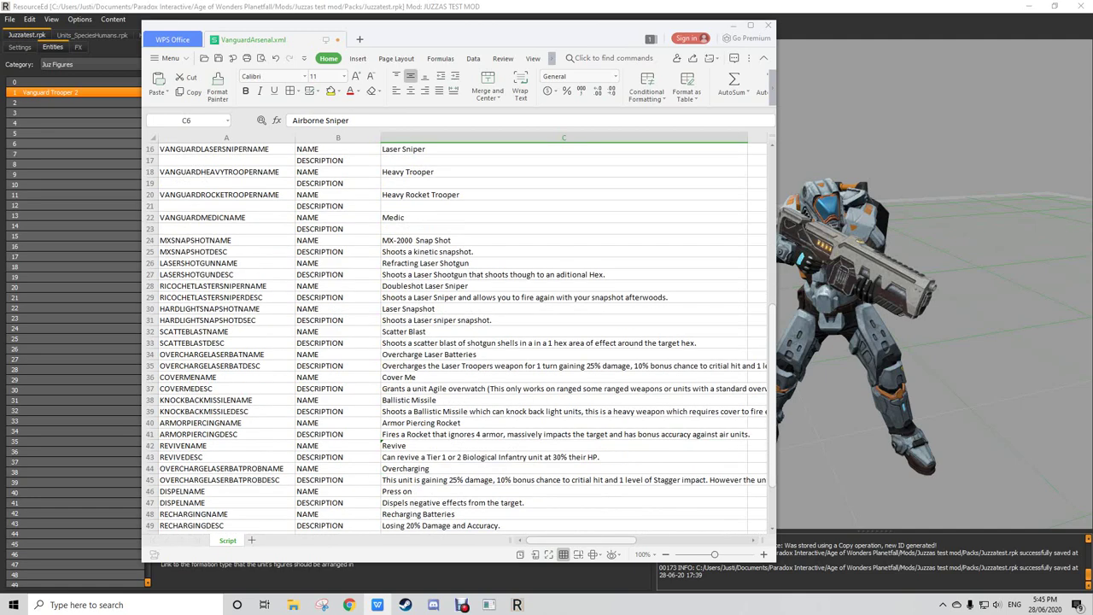
{"action": "scroll", "coordinate": [457, 341], "scroll_direction": "up", "scroll_amount": 3}
{"action": "double_click", "coordinate": [401, 329]}
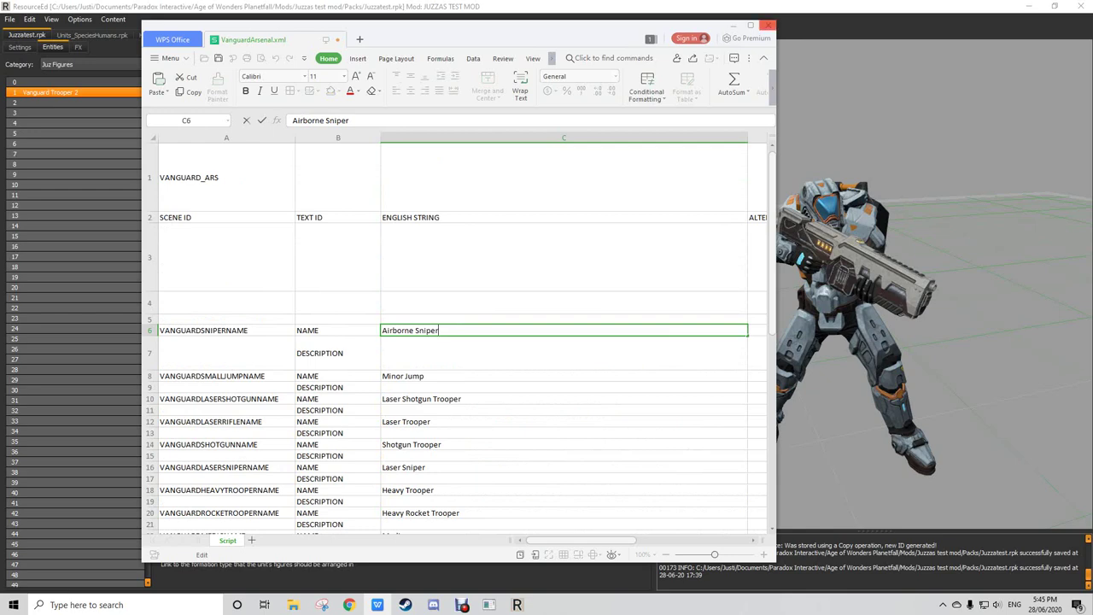
{"action": "left_click", "coordinate": [767, 25]}
{"action": "left_click", "coordinate": [448, 315]}
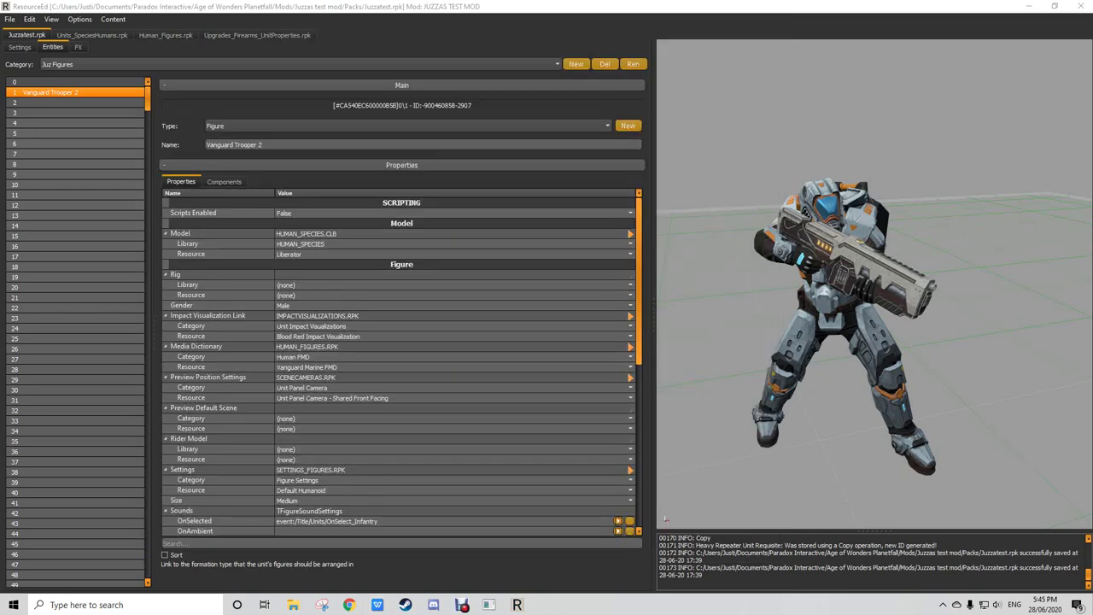
Step: Search the localized strings for "troop" from the Screen Name of the Vanguard Trooper 2 unit in Juz Units, without applying one
{"action": "key", "text": "Down"}
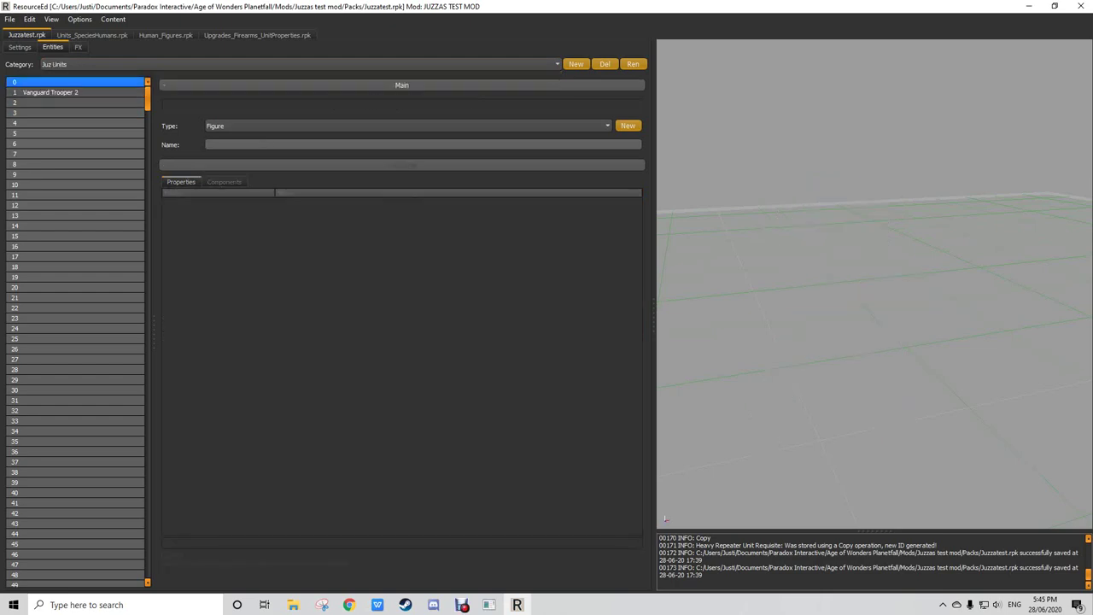
{"action": "scroll", "coordinate": [402, 358], "scroll_direction": "down", "scroll_amount": 10}
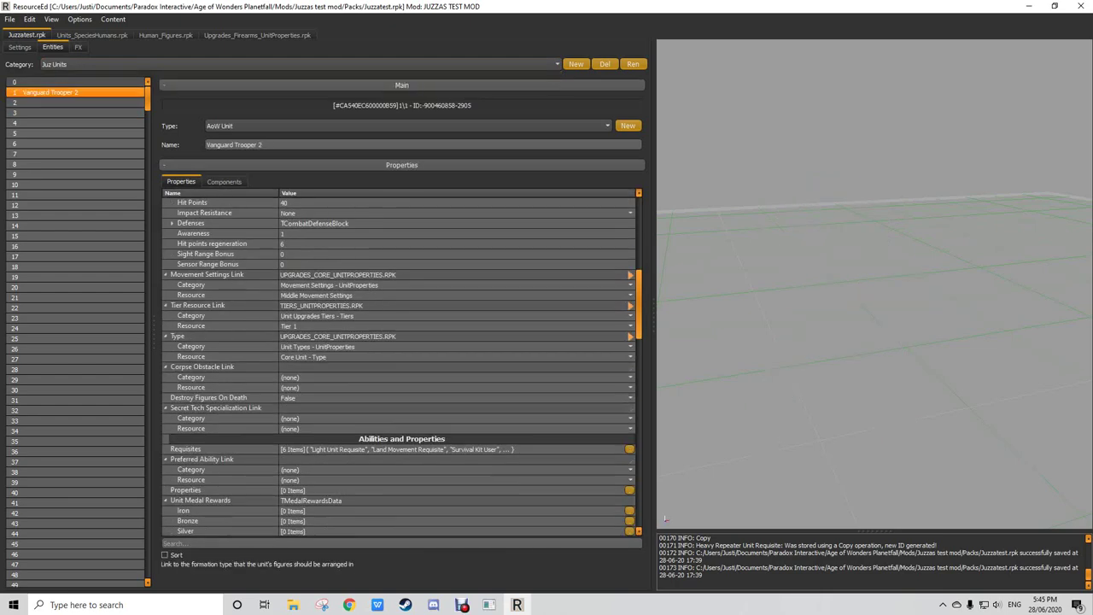
{"action": "scroll", "coordinate": [401, 359], "scroll_direction": "up", "scroll_amount": 2}
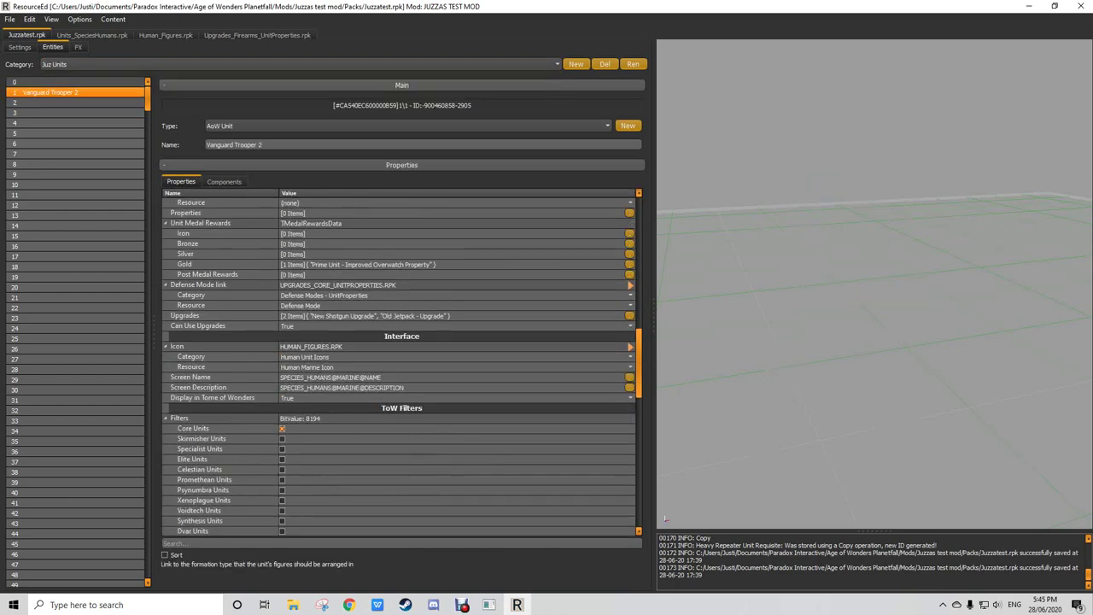
{"action": "left_click", "coordinate": [629, 376]}
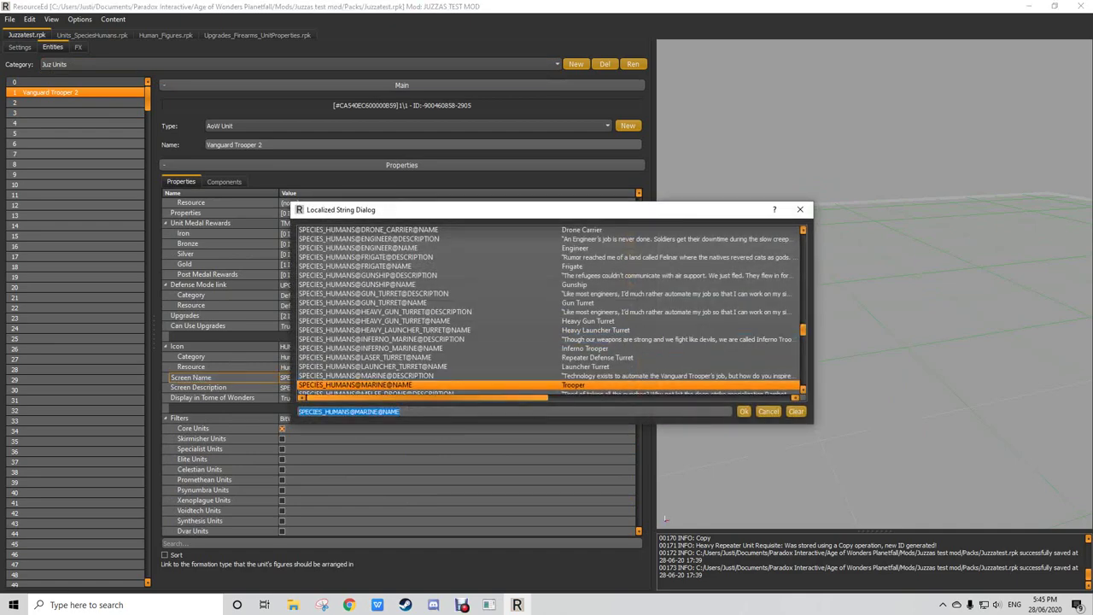
{"action": "type", "text": "Troo"}
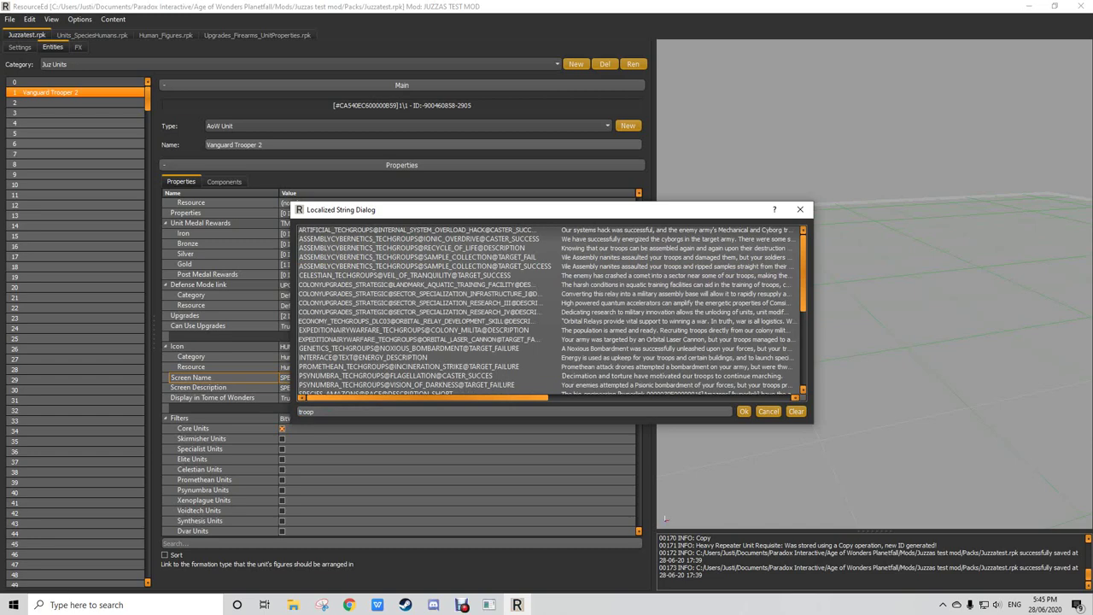
{"action": "scroll", "coordinate": [551, 312], "scroll_direction": "down", "scroll_amount": 5}
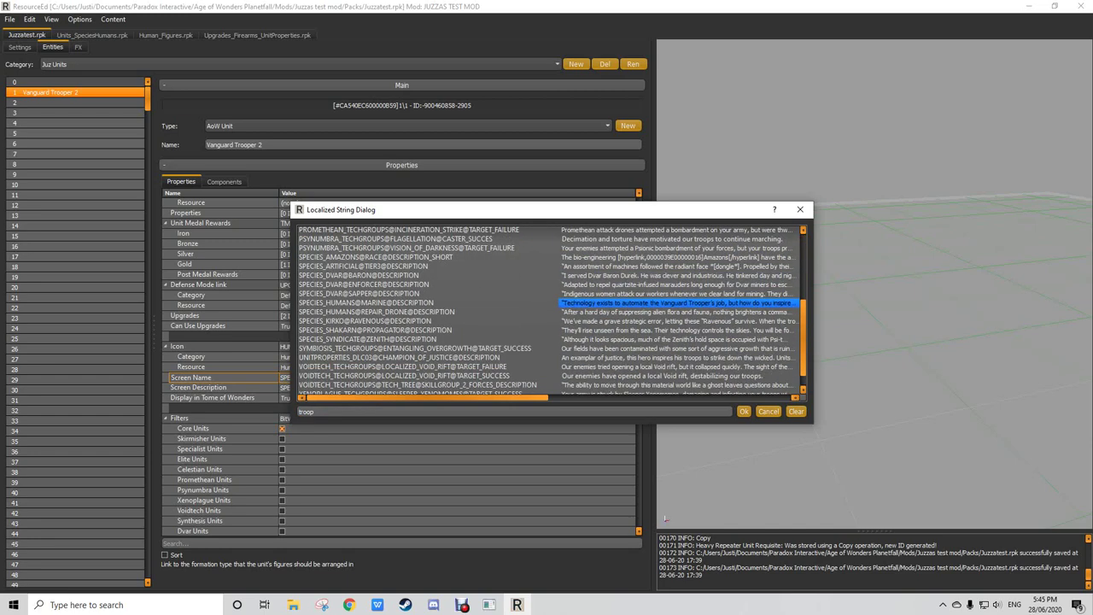
{"action": "scroll", "coordinate": [551, 312], "scroll_direction": "up", "scroll_amount": 5}
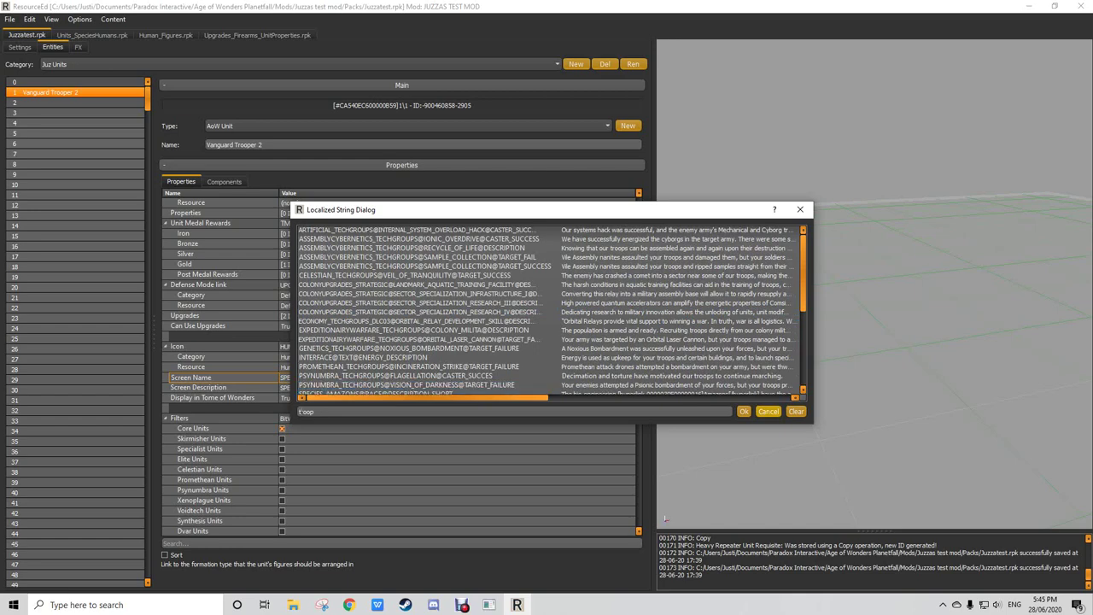
{"action": "key", "text": "Escape"}
Step: View the XML language files that can be added to the mod's language content, without opening any
{"action": "key", "text": "alt+c"}
{"action": "key", "text": "Down"}
{"action": "key", "text": "Down"}
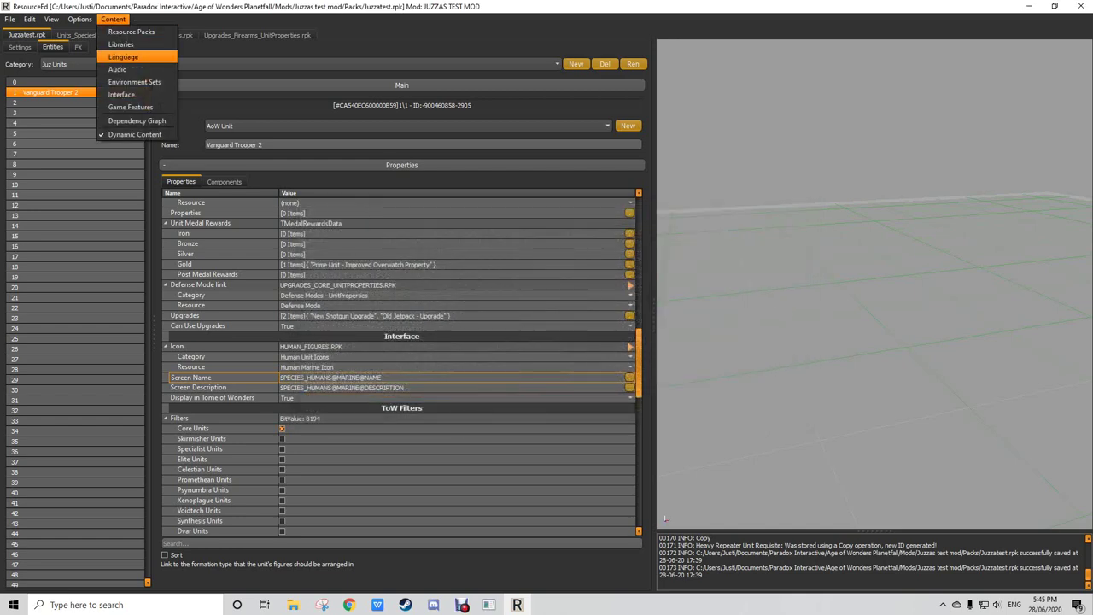
{"action": "key", "text": "Return"}
{"action": "key", "text": "Return"}
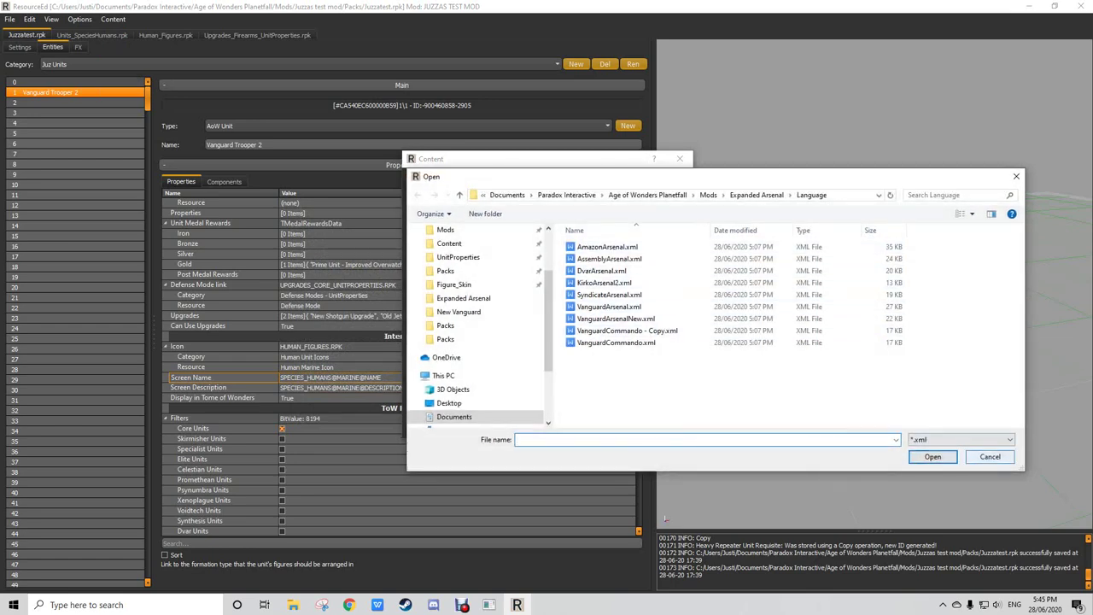
{"action": "key", "text": "Escape"}
{"action": "key", "text": "Escape"}
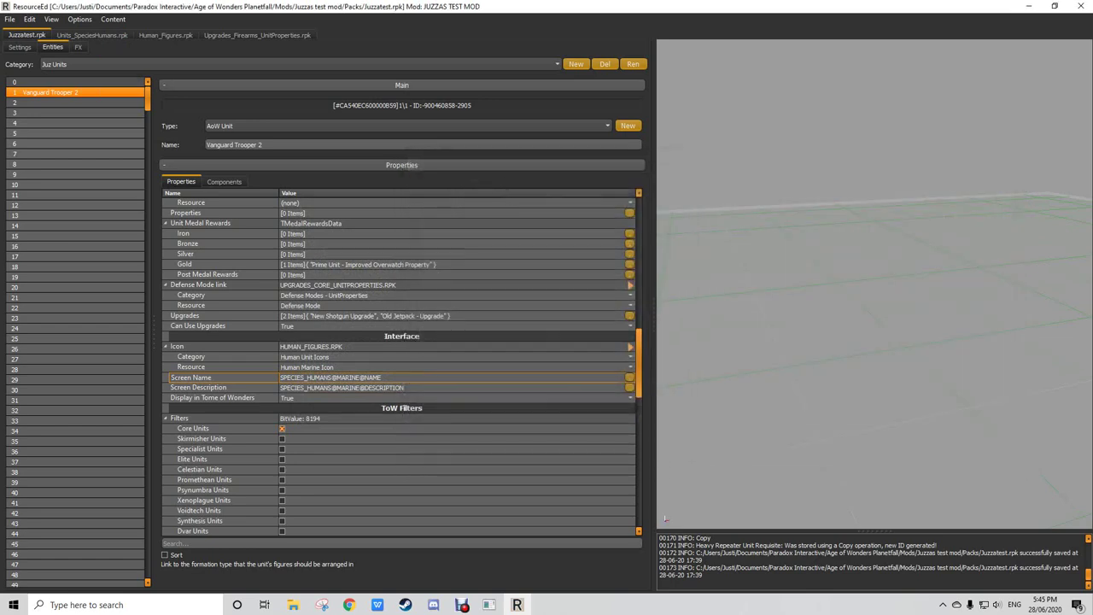
Step: Copy the Human Marine Icon from the Human Unit Icons category of Human_Figures.rpk
{"action": "scroll", "coordinate": [401, 367], "scroll_direction": "up", "scroll_amount": 15}
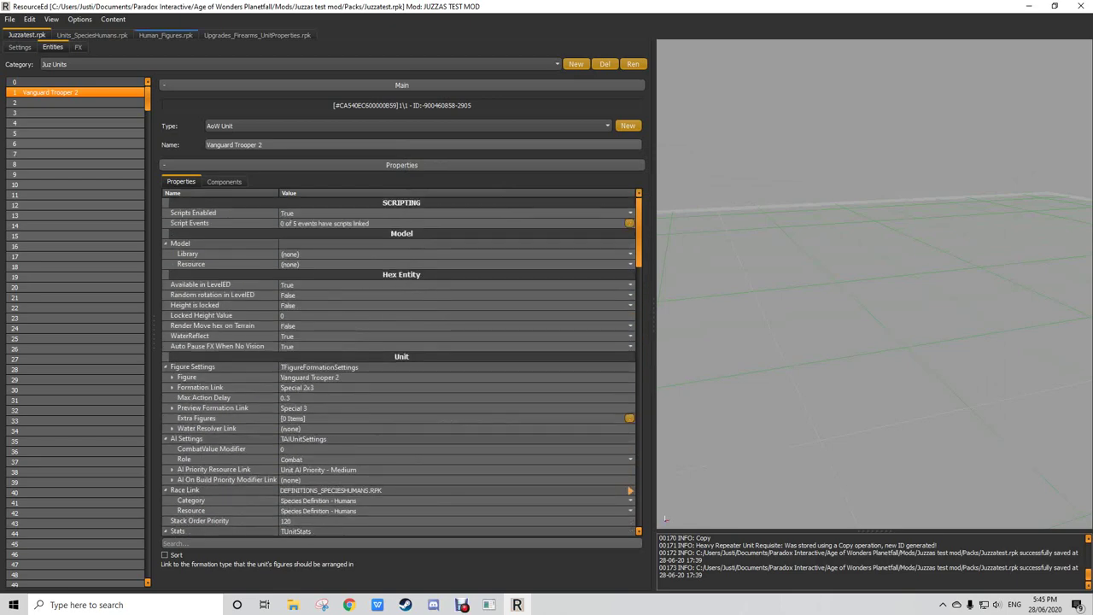
{"action": "left_click", "coordinate": [165, 35]}
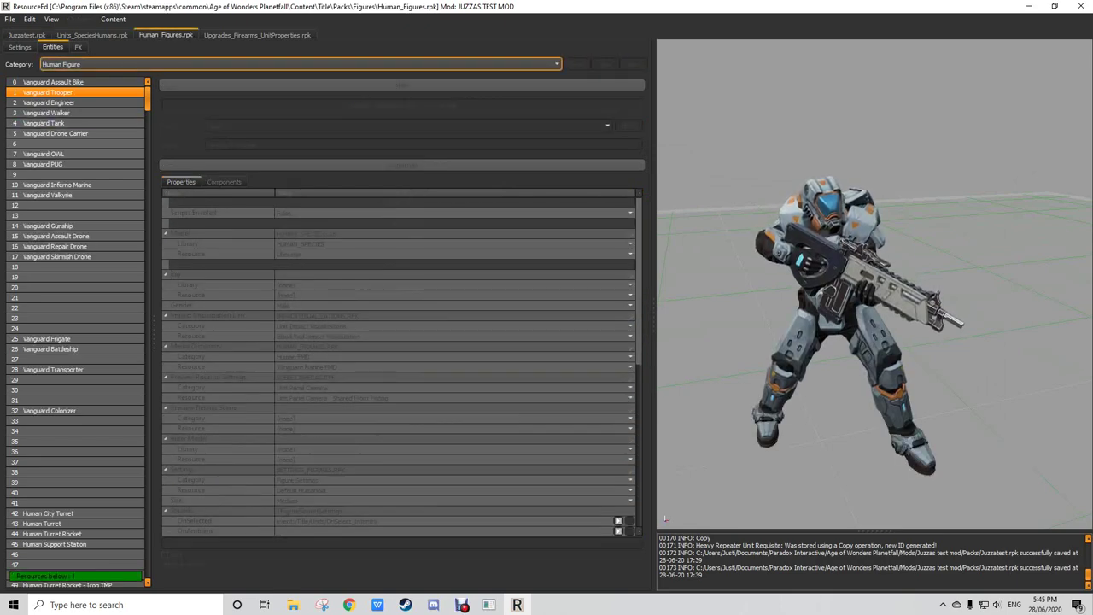
{"action": "left_click", "coordinate": [85, 75]}
{"action": "left_click", "coordinate": [77, 47]}
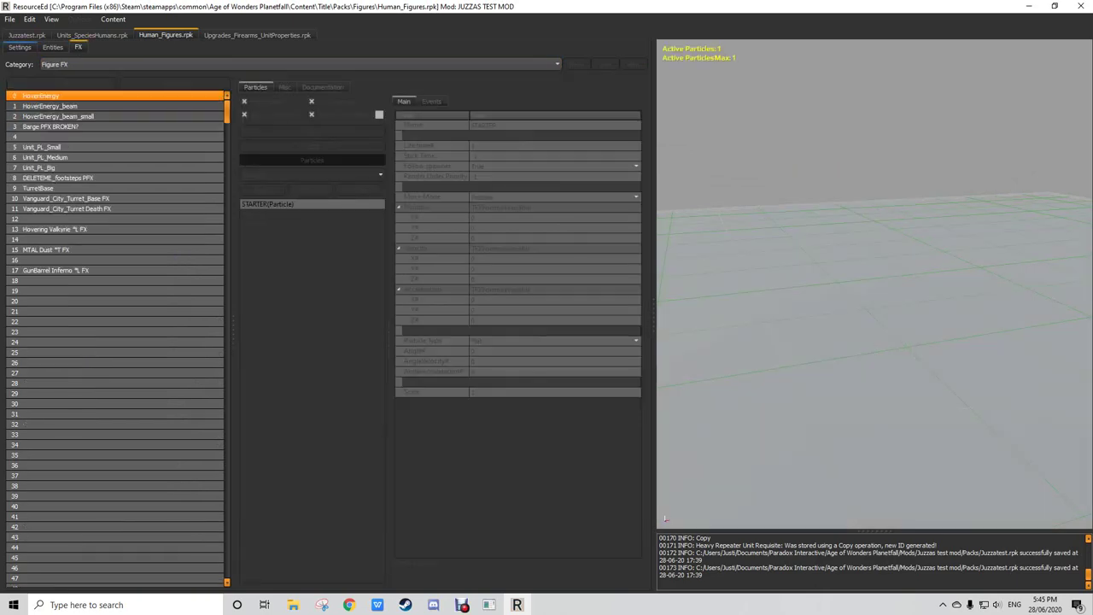
{"action": "left_click", "coordinate": [20, 47]}
{"action": "left_click", "coordinate": [68, 65]}
{"action": "left_click", "coordinate": [70, 84]}
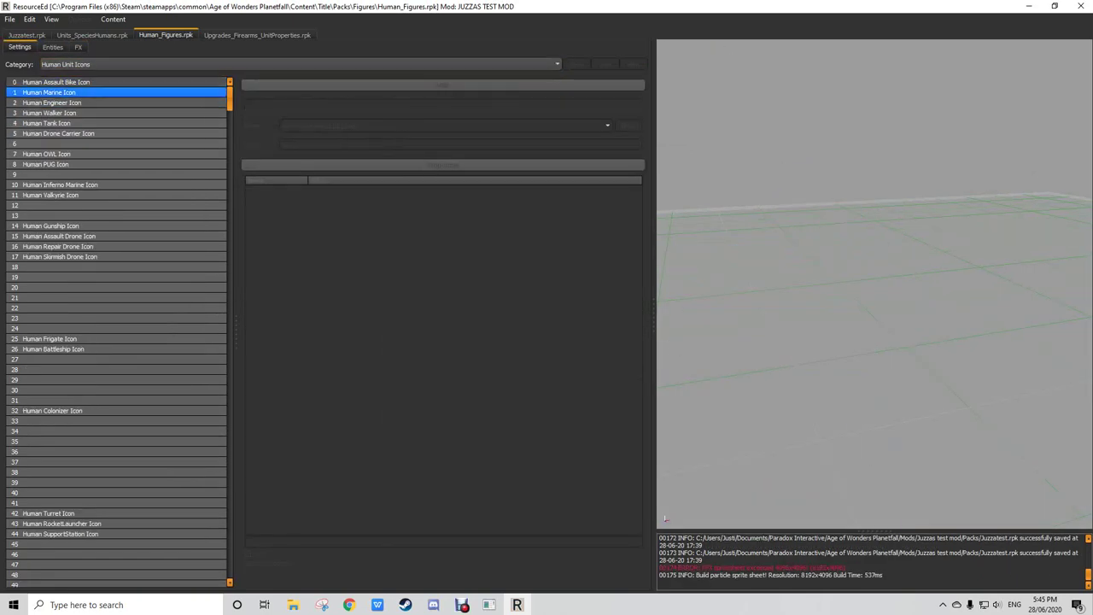
{"action": "left_click", "coordinate": [68, 123]}
{"action": "left_click", "coordinate": [68, 92]}
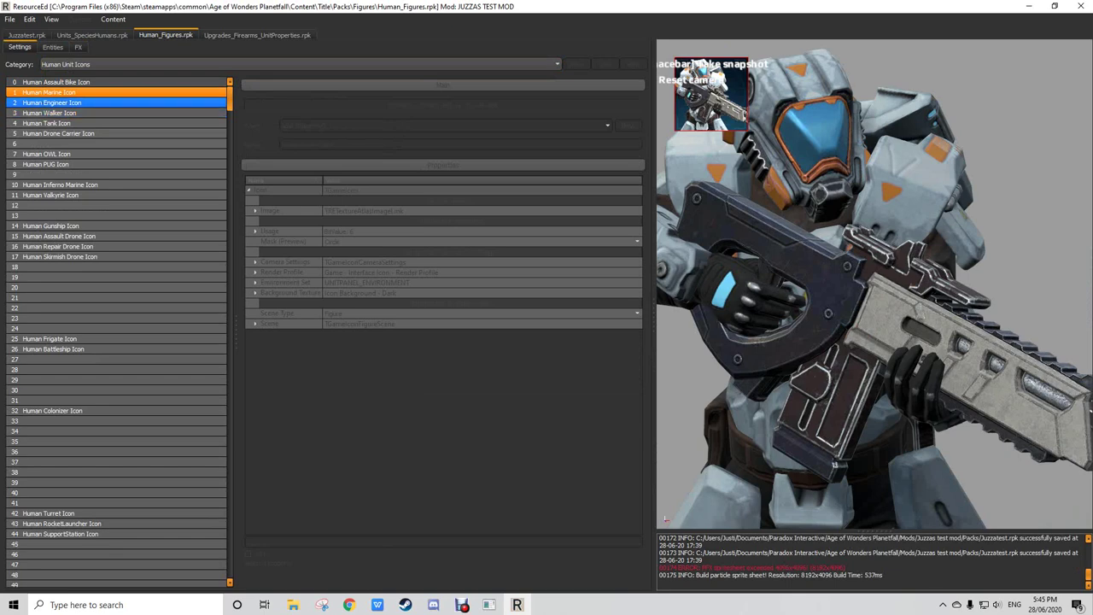
{"action": "key", "text": "ctrl+c"}
Step: Paste the Human Marine Icon into the Juz Icons category of Juzzatest.rpk and save the pack
{"action": "left_click", "coordinate": [26, 35]}
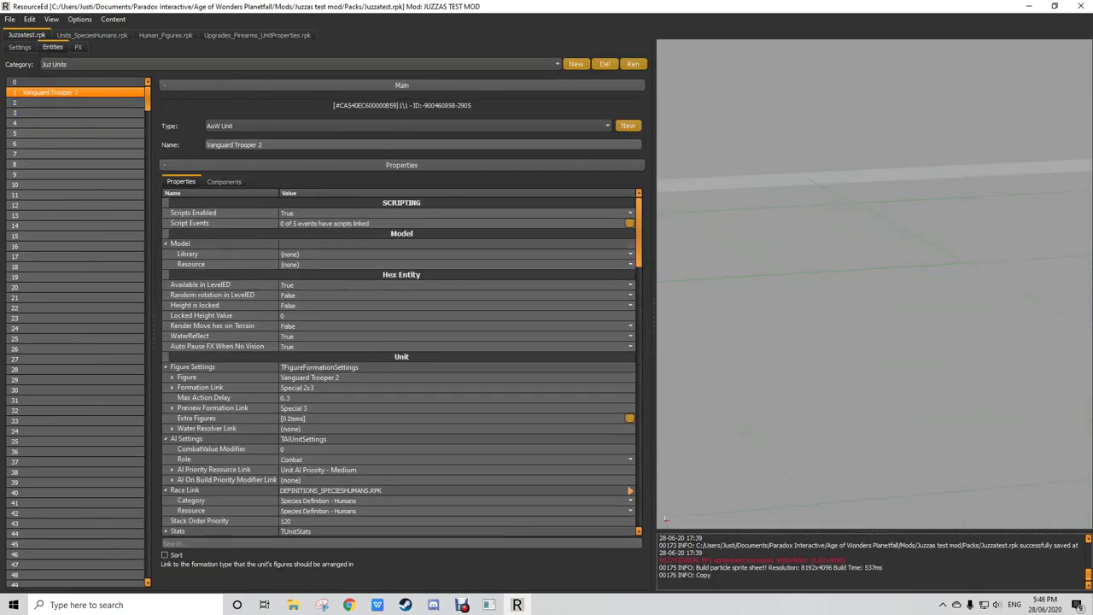
{"action": "left_click", "coordinate": [20, 47]}
{"action": "left_click", "coordinate": [60, 64]}
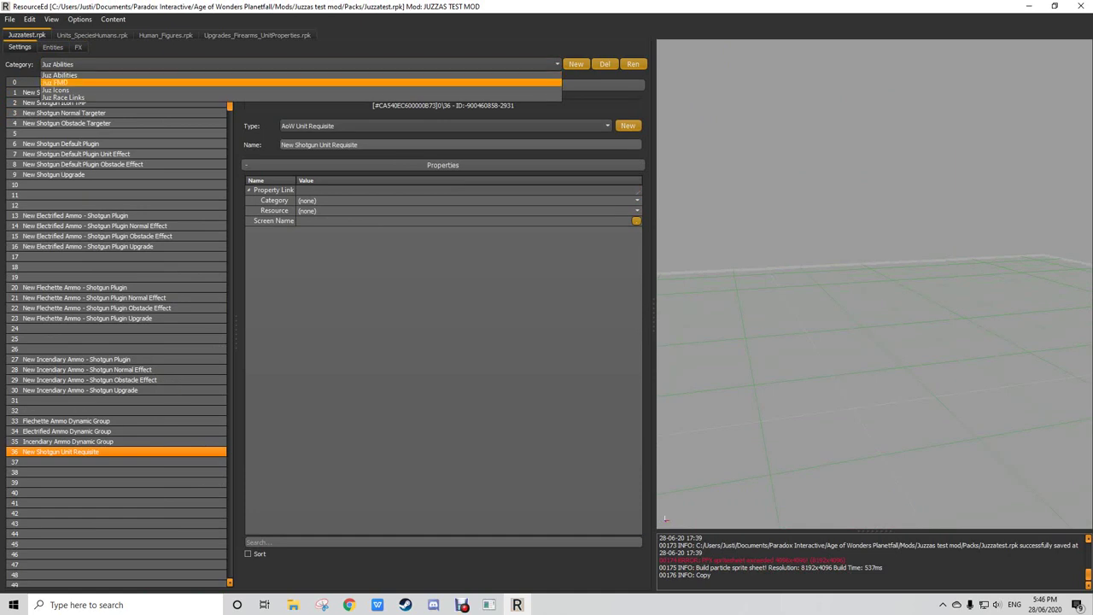
{"action": "left_click", "coordinate": [56, 90]}
{"action": "key", "text": "ctrl+v"}
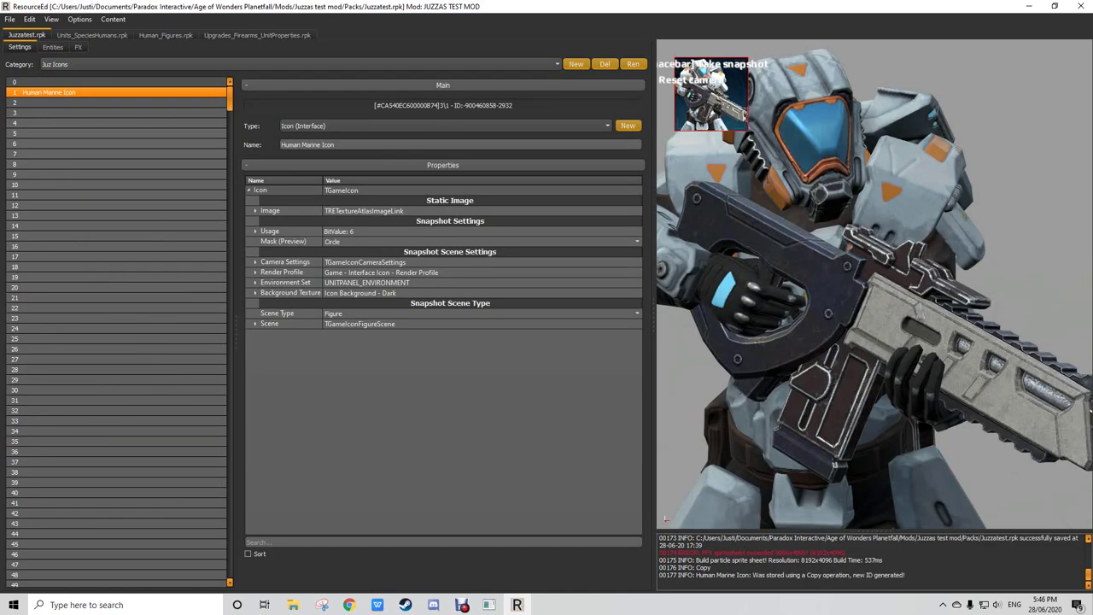
{"action": "key", "text": "ctrl+s"}
Step: Set the scene figure of the Human Marine Icon in Juz Icons to Vanguard Trooper 2 from the Juz Figures category
{"action": "left_click", "coordinate": [256, 324]}
{"action": "left_click", "coordinate": [263, 334]}
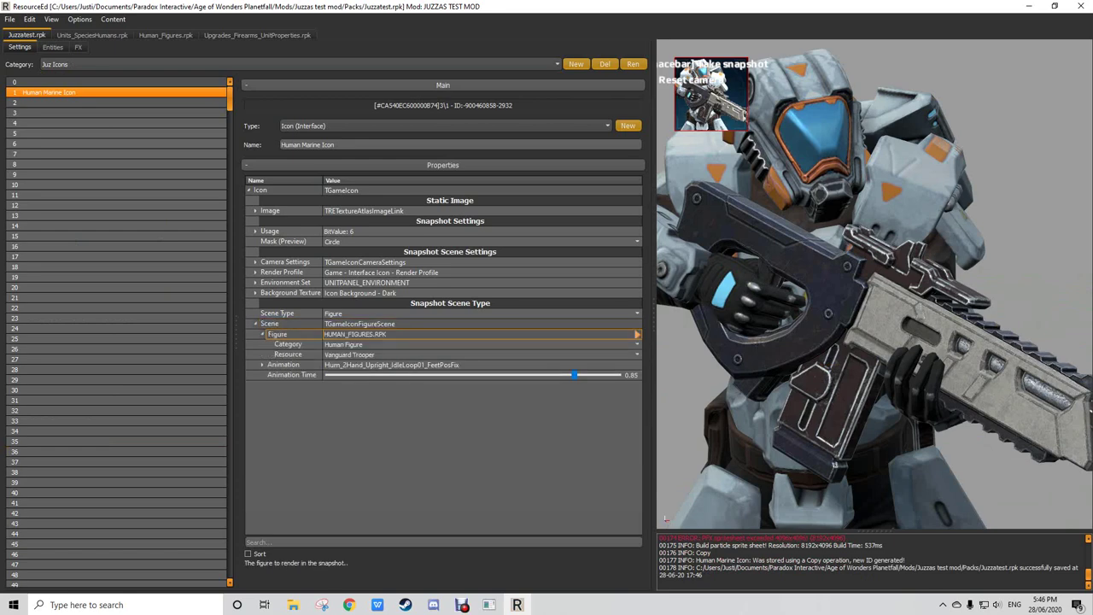
{"action": "left_click", "coordinate": [478, 344]}
{"action": "left_click", "coordinate": [350, 407]}
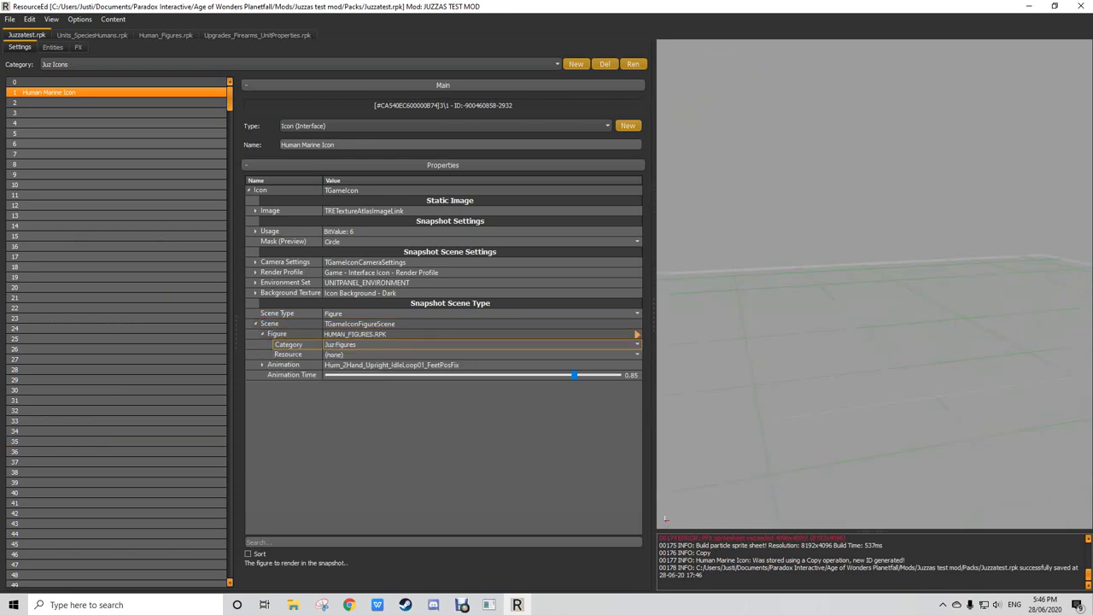
{"action": "left_click", "coordinate": [478, 354]}
{"action": "left_click", "coordinate": [354, 370]}
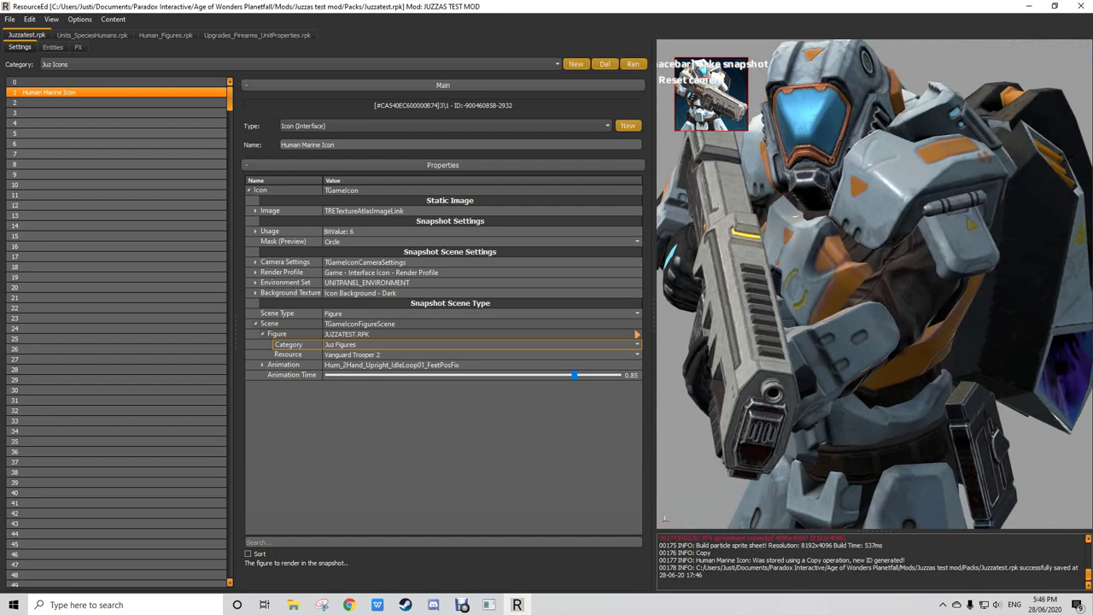
Step: Set the icon scene's animation to Hum_2Hand_Upright_IdleLoop01 from the HUMANOID_ANIMS library
{"action": "left_click", "coordinate": [262, 365]}
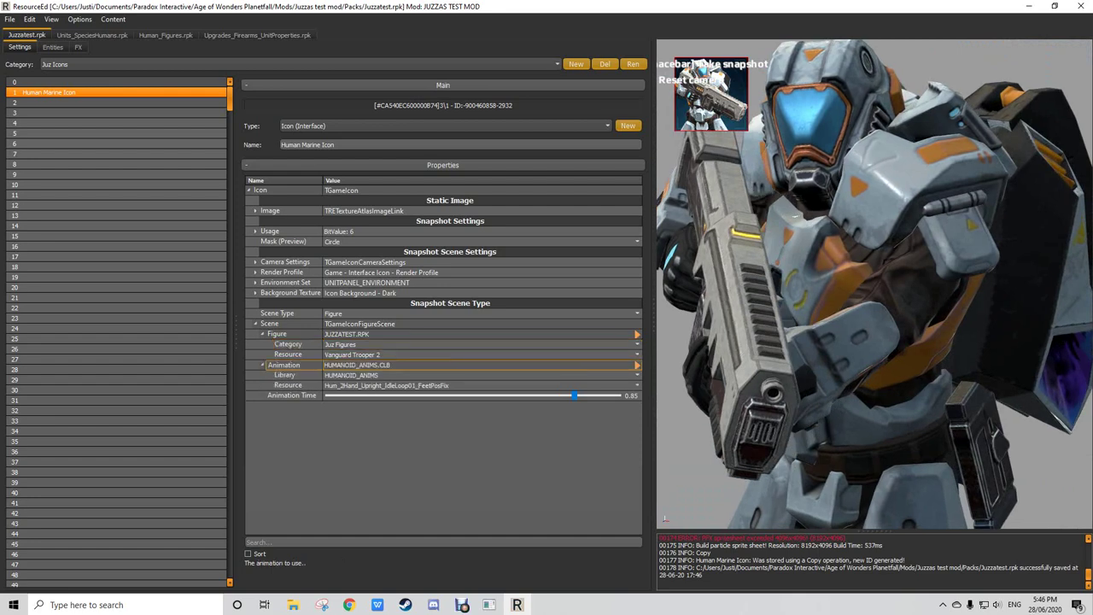
{"action": "left_click", "coordinate": [386, 385]}
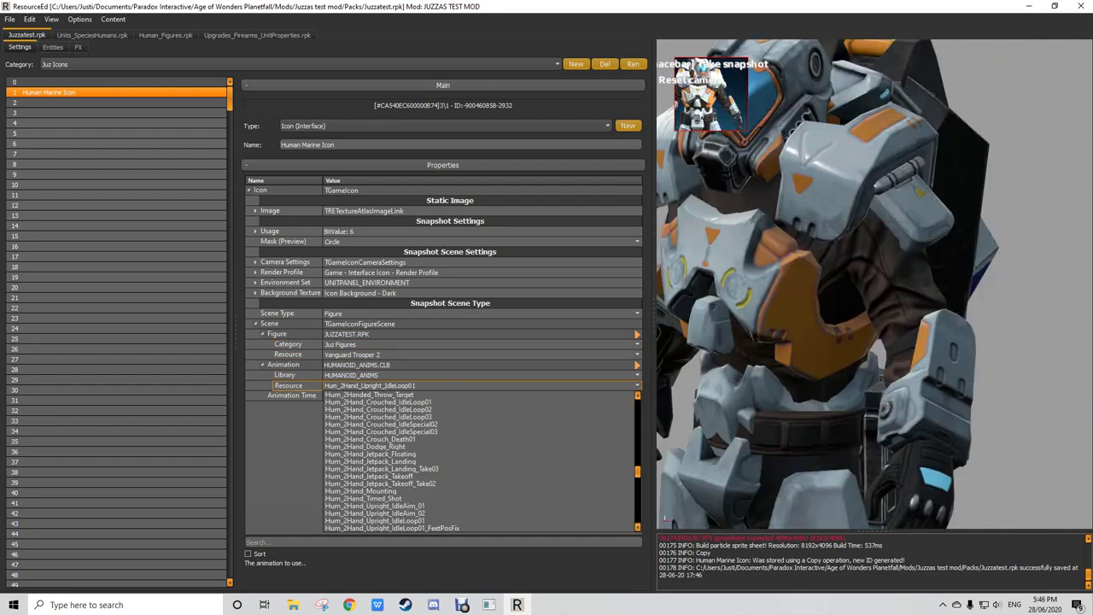
{"action": "left_click", "coordinate": [376, 520]}
Step: Set the animation time to 0.07, frame nearly the whole trooper from the front, and take the icon snapshot
{"action": "middle_click_drag", "start_coordinate": [837, 282], "coordinate": [910, 213]}
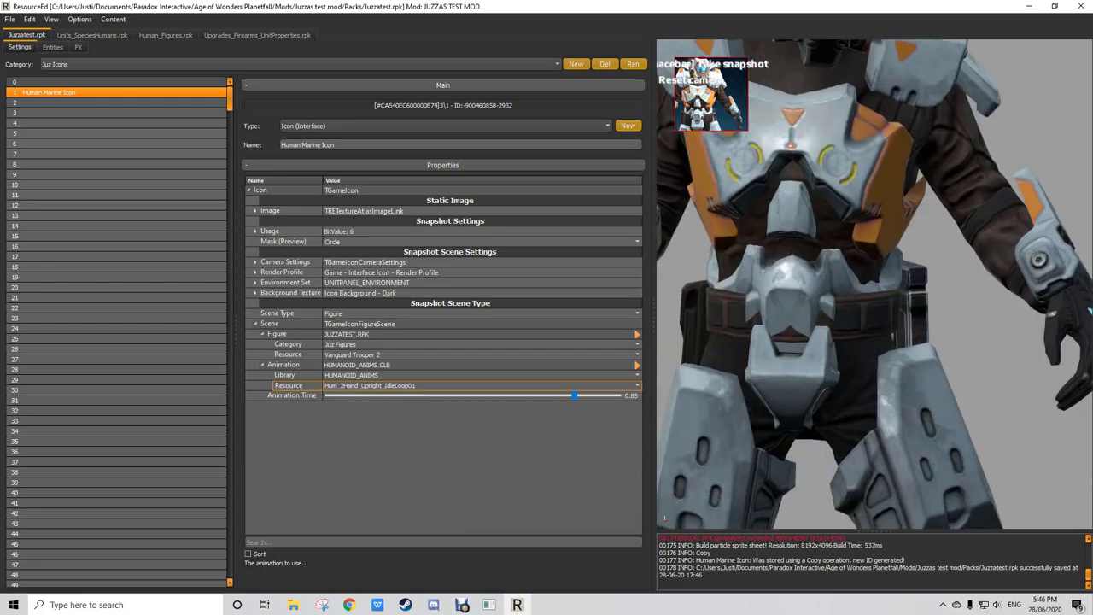
{"action": "scroll", "coordinate": [875, 285], "scroll_direction": "down", "scroll_amount": 5}
{"action": "middle_click_drag", "start_coordinate": [874, 285], "coordinate": [933, 255]}
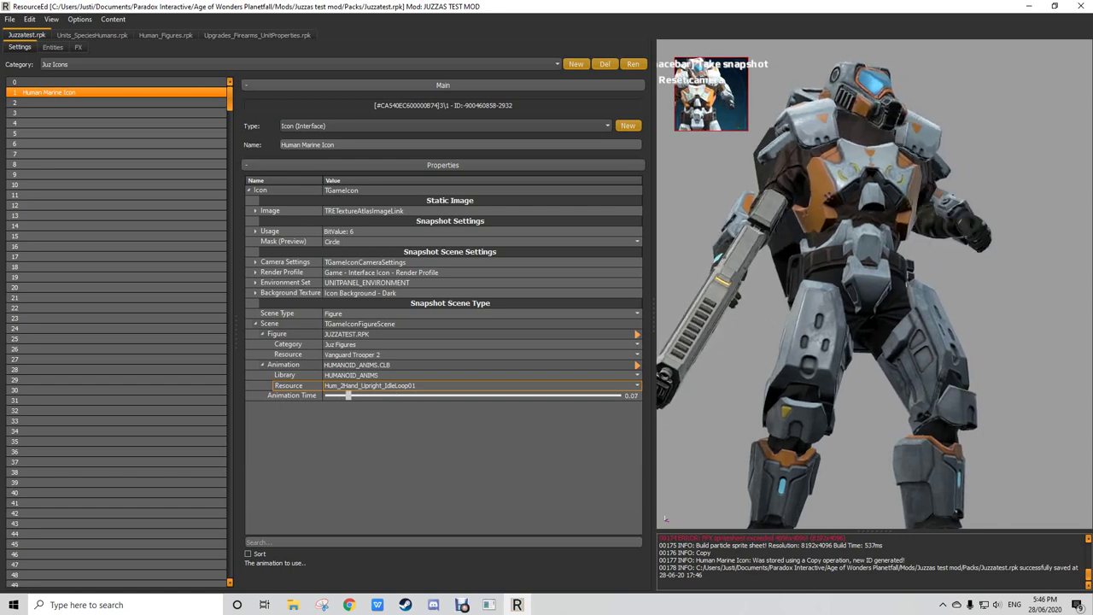
{"action": "key", "text": "space"}
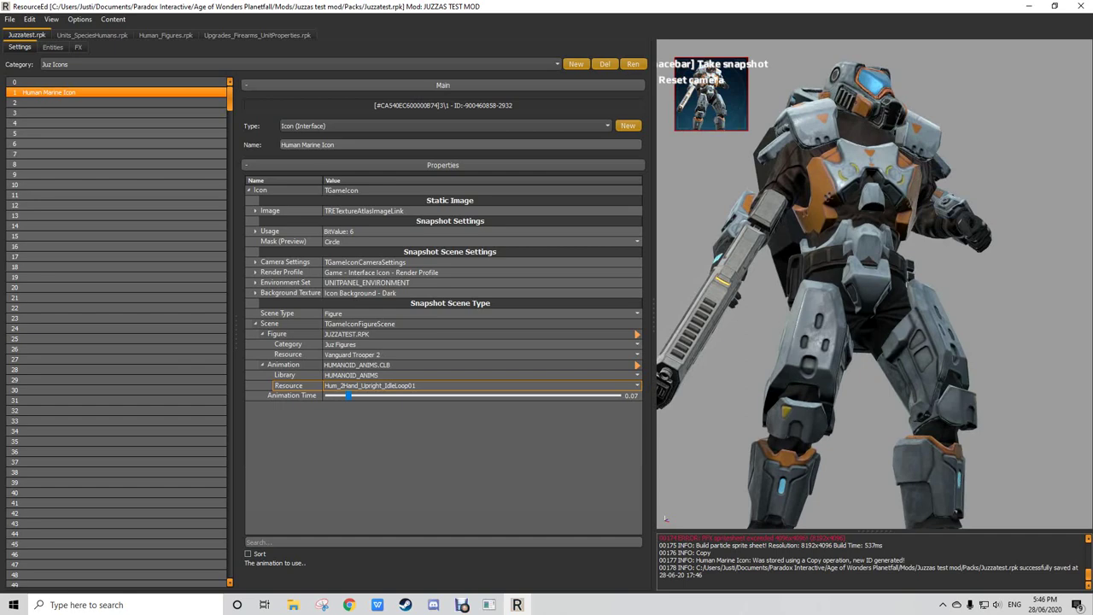
{"action": "middle_click_drag", "start_coordinate": [871, 200], "coordinate": [883, 163]}
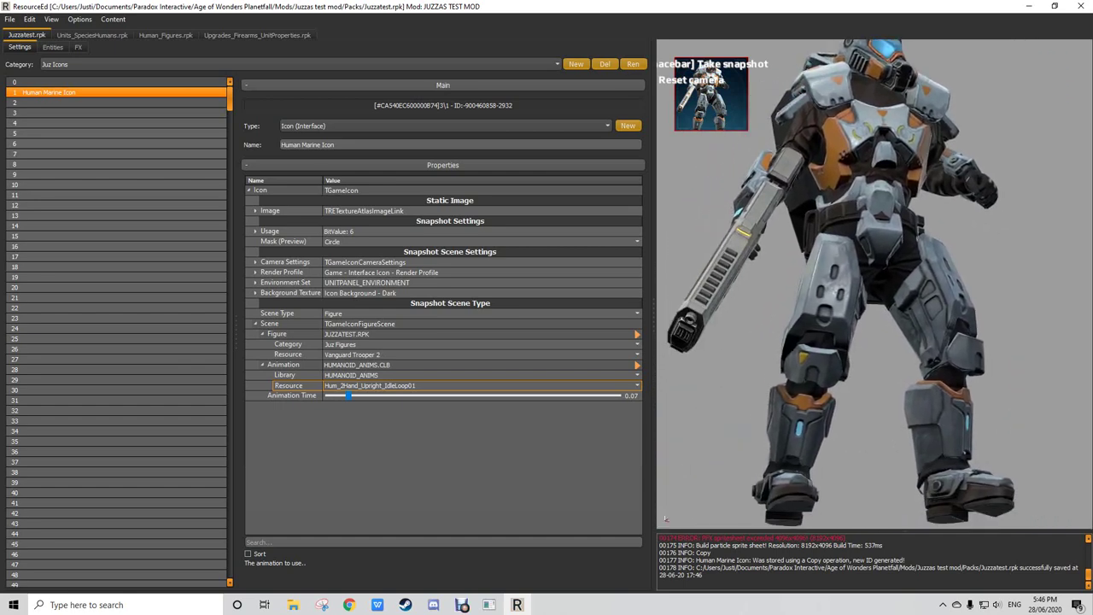
{"action": "left_click_drag", "start_coordinate": [883, 162], "coordinate": [785, 201]}
{"action": "middle_click_drag", "start_coordinate": [786, 201], "coordinate": [855, 192]}
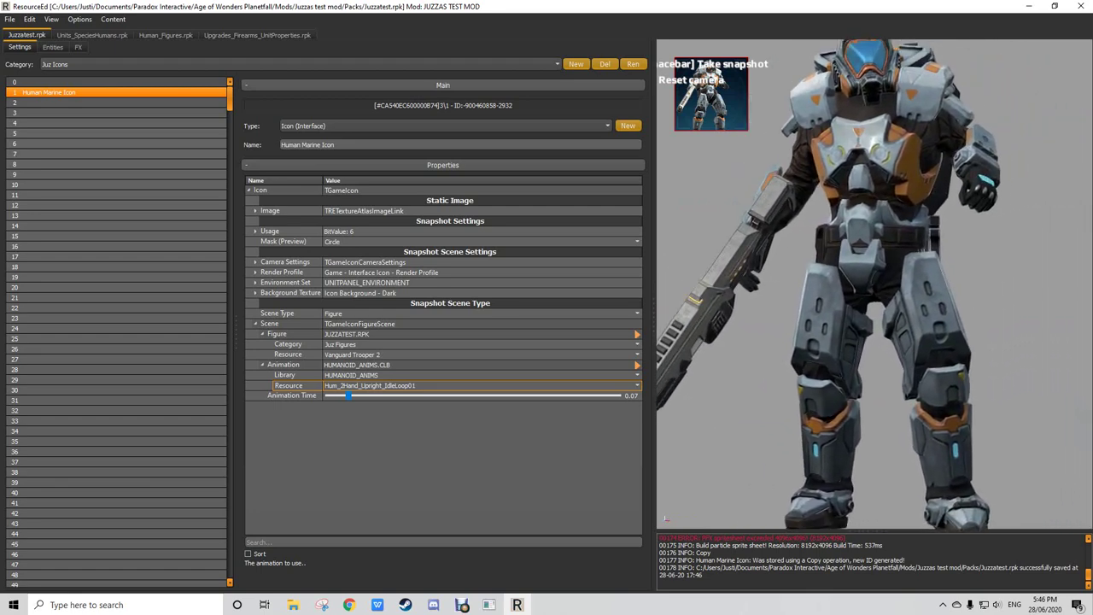
{"action": "key", "text": "space"}
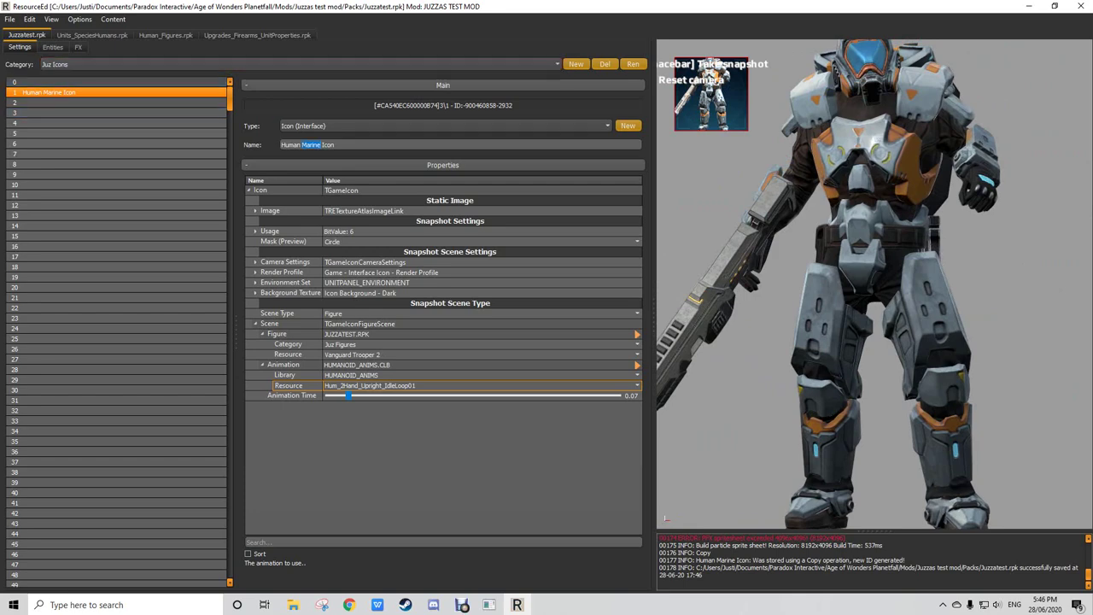
Step: Rename the icon in Juz Icons as Human Shotgundude Icon
{"action": "type", "text": "Shotgundude"}
{"action": "left_click", "coordinate": [86, 143]}
{"action": "left_click", "coordinate": [73, 103]}
Step: Set the interface icon of the Vanguard Trooper 2 unit in Juz Units to Human Shotgundude Icon from the Juz Icons category
{"action": "left_click", "coordinate": [52, 47]}
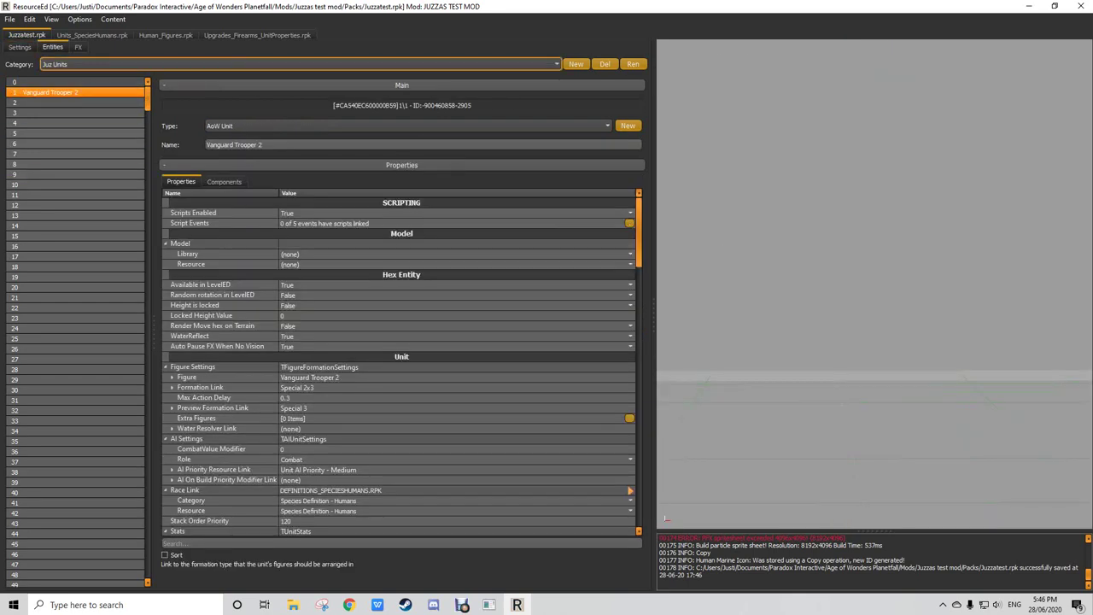
{"action": "left_click", "coordinate": [69, 113]}
{"action": "left_click", "coordinate": [52, 92]}
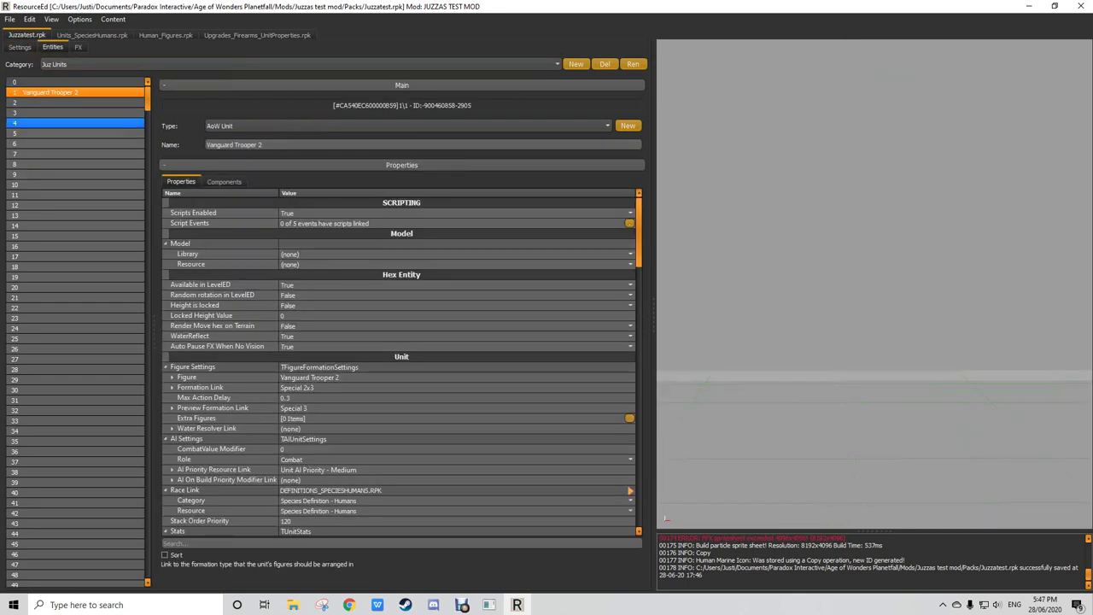
{"action": "scroll", "coordinate": [401, 367], "scroll_direction": "down", "scroll_amount": 15}
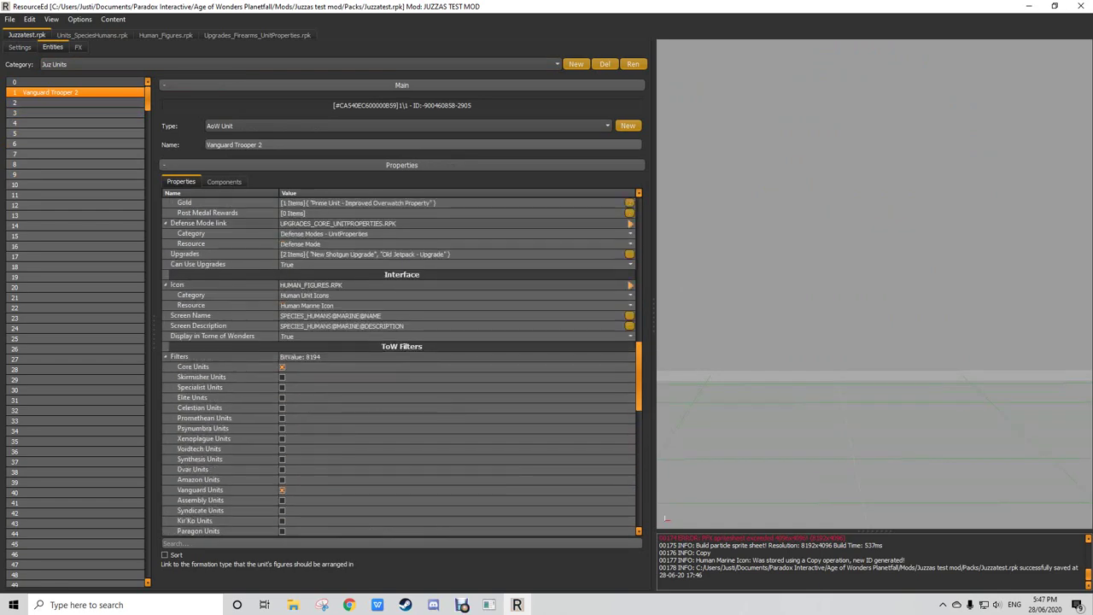
{"action": "scroll", "coordinate": [402, 368], "scroll_direction": "up", "scroll_amount": 2}
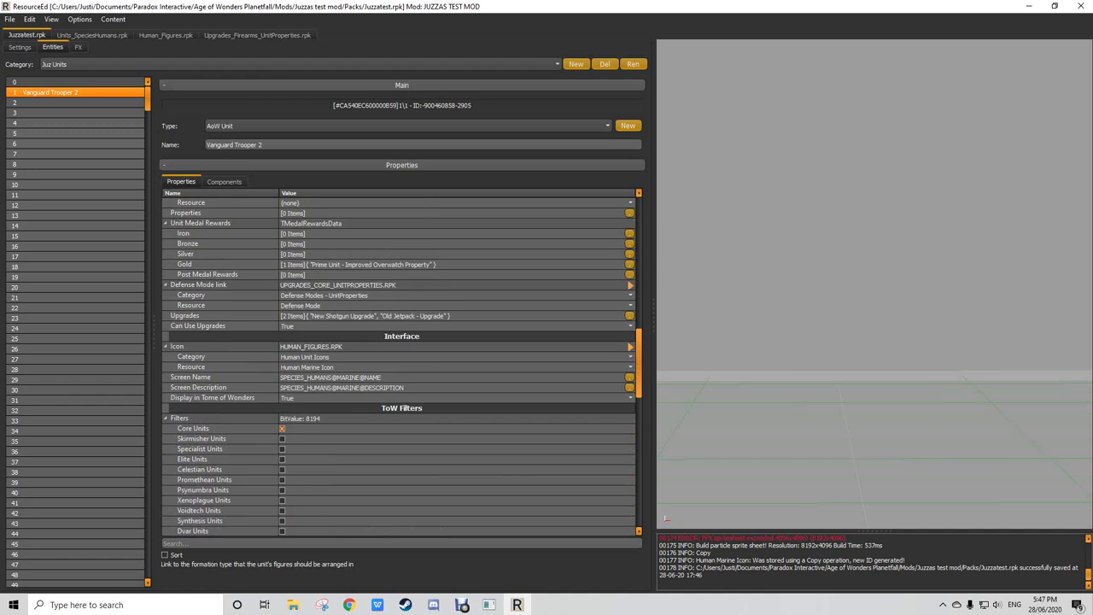
{"action": "left_click", "coordinate": [453, 367]}
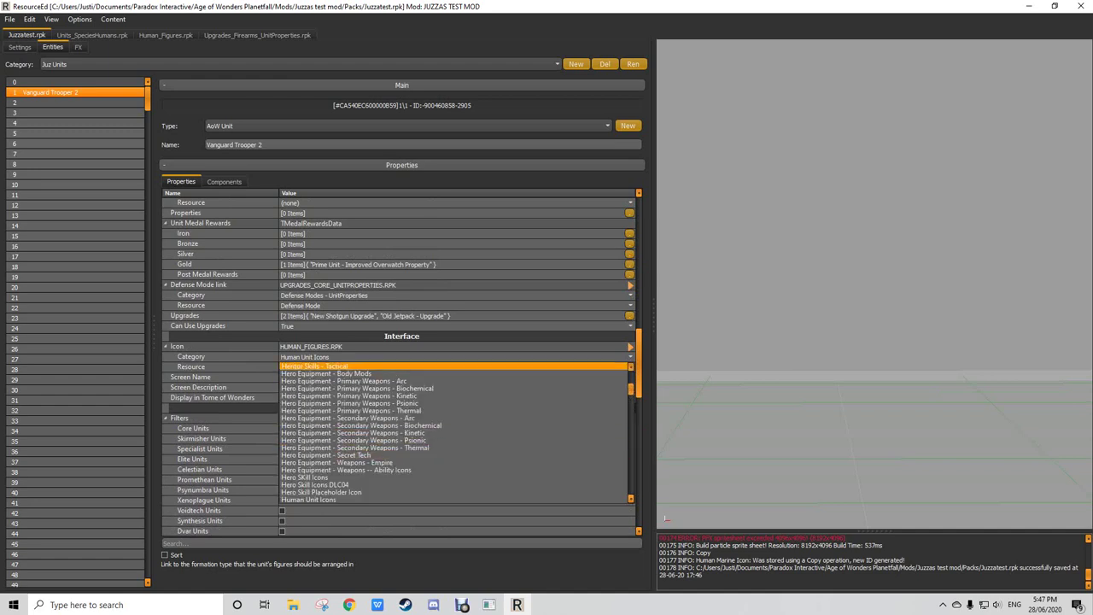
{"action": "type", "text": "ico"}
{"action": "key", "text": "BackSpace"}
{"action": "key", "text": "BackSpace"}
{"action": "key", "text": "BackSpace"}
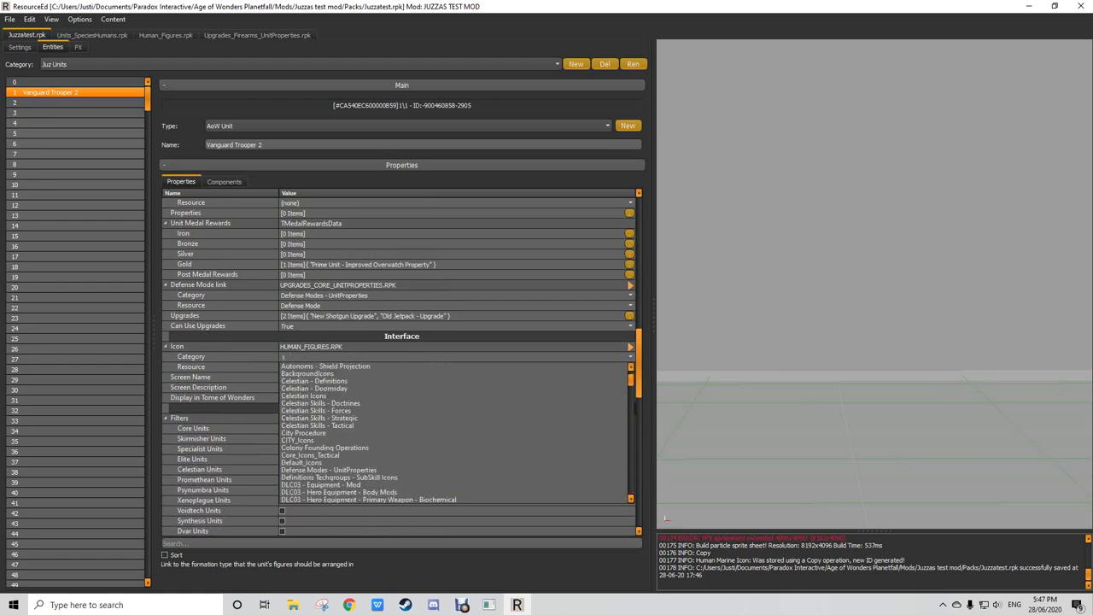
{"action": "type", "text": "juz"}
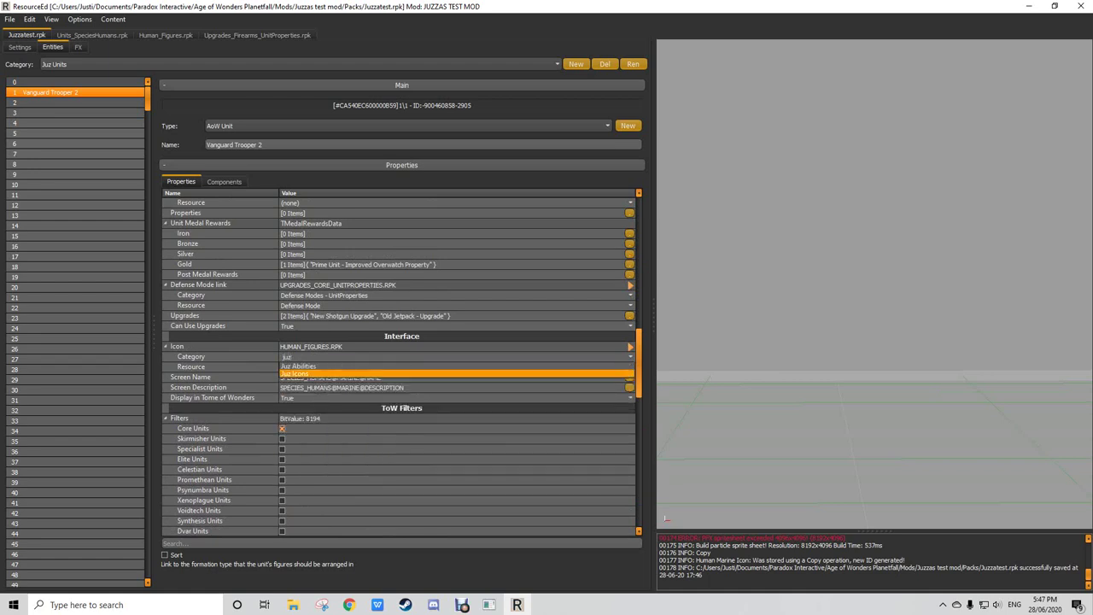
{"action": "left_click", "coordinate": [341, 374]}
{"action": "left_click", "coordinate": [342, 367]}
{"action": "left_click", "coordinate": [341, 384]}
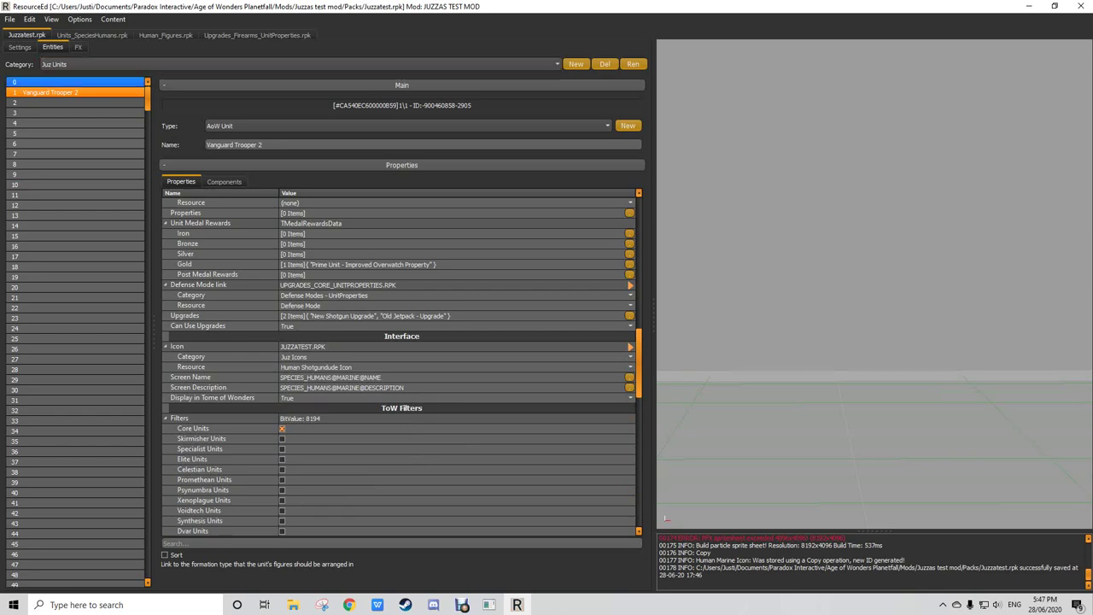
{"action": "scroll", "coordinate": [402, 368], "scroll_direction": "up", "scroll_amount": 10}
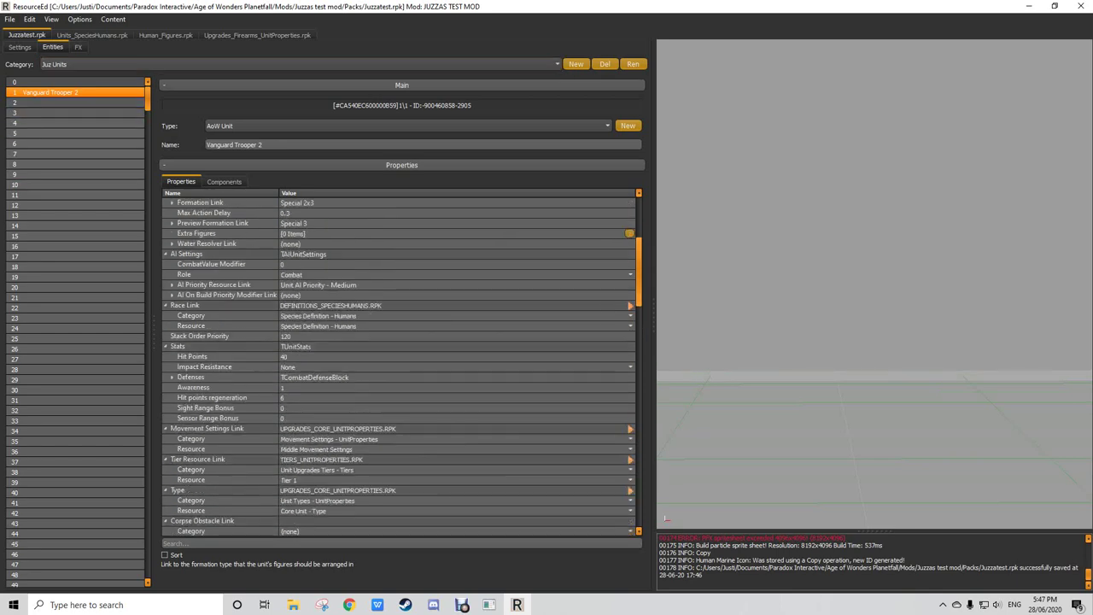
{"action": "scroll", "coordinate": [401, 367], "scroll_direction": "down", "scroll_amount": 15}
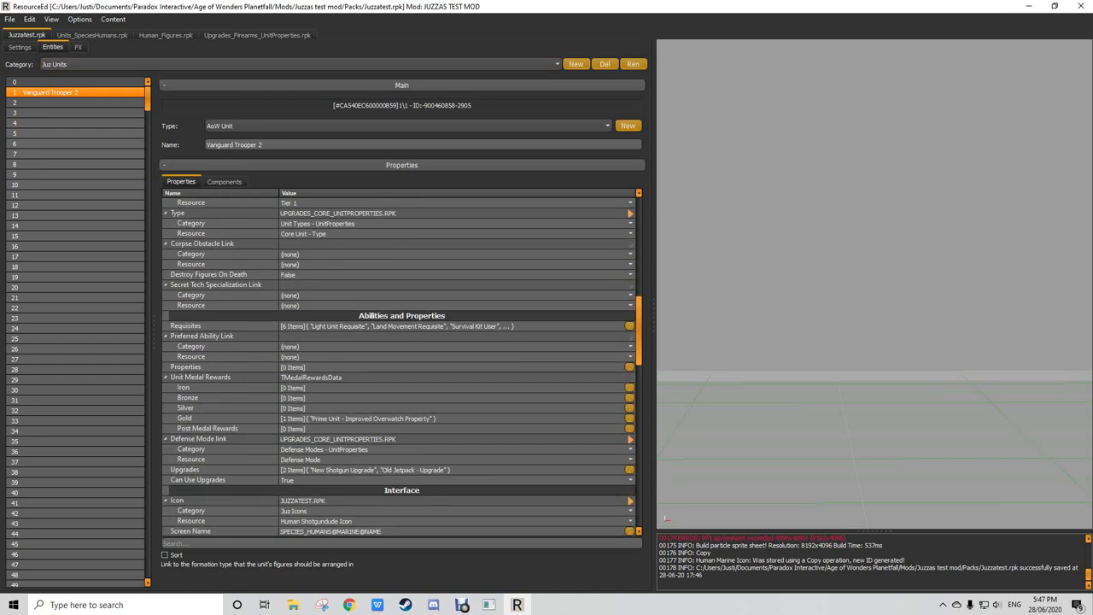
{"action": "scroll", "coordinate": [401, 367], "scroll_direction": "down", "scroll_amount": 10}
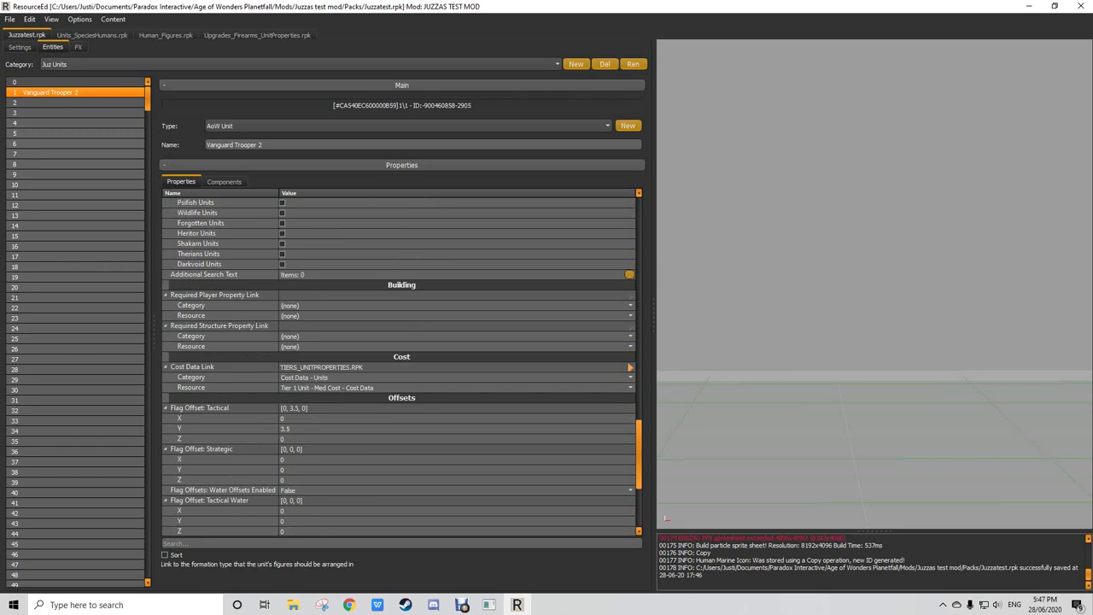
{"action": "left_click", "coordinate": [77, 47]}
Step: Copy the Humans race unit link data from Units_SpeciesHumans.rpk into slot 1 of the Juz Race Links category in Juzzatest.rpk
{"action": "left_click", "coordinate": [92, 35]}
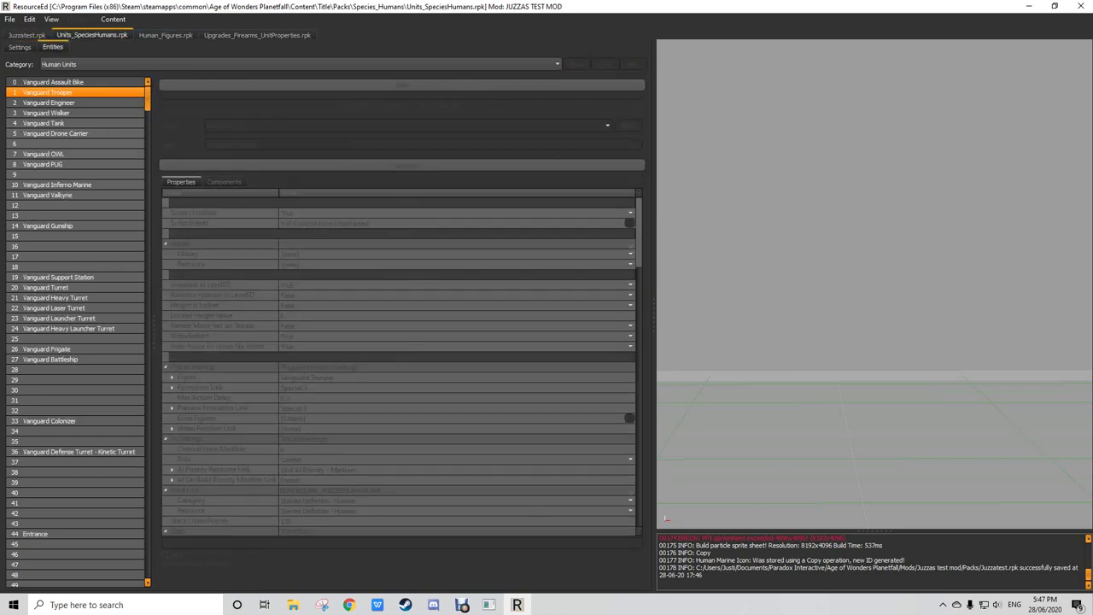
{"action": "left_click", "coordinate": [20, 47]}
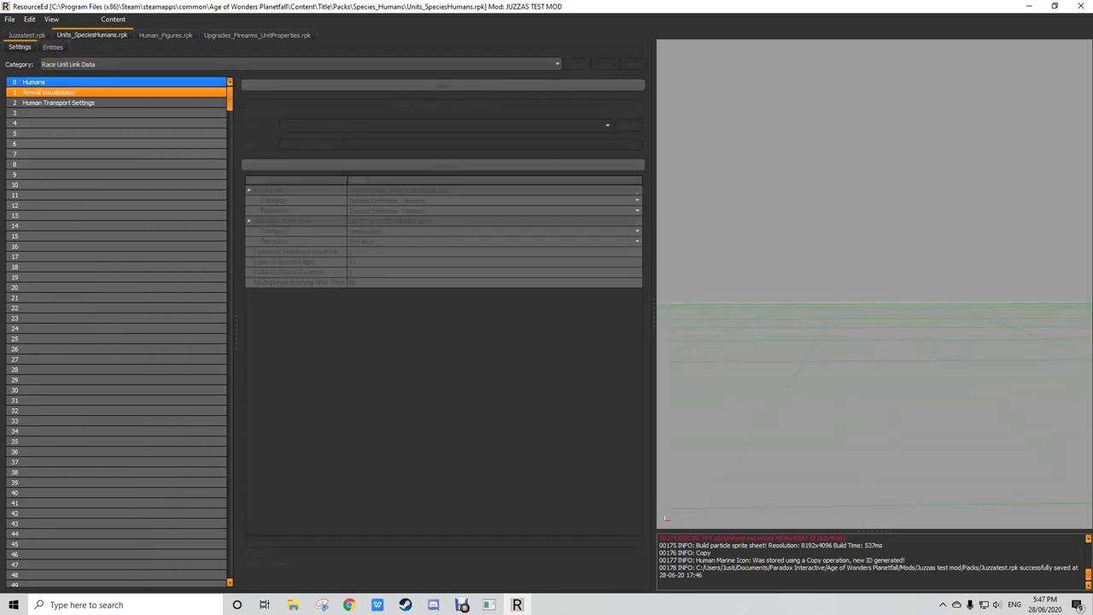
{"action": "left_click", "coordinate": [34, 82]}
{"action": "key", "text": "ctrl+c"}
{"action": "left_click", "coordinate": [26, 35]}
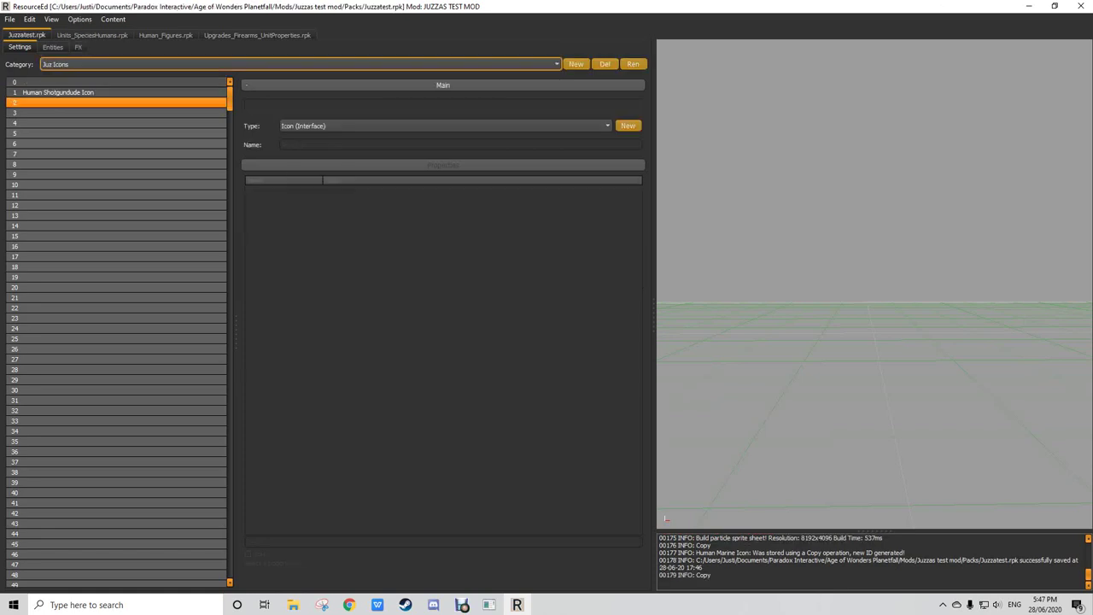
{"action": "left_click", "coordinate": [69, 64]}
{"action": "left_click", "coordinate": [64, 97]}
{"action": "key", "text": "ctrl+v"}
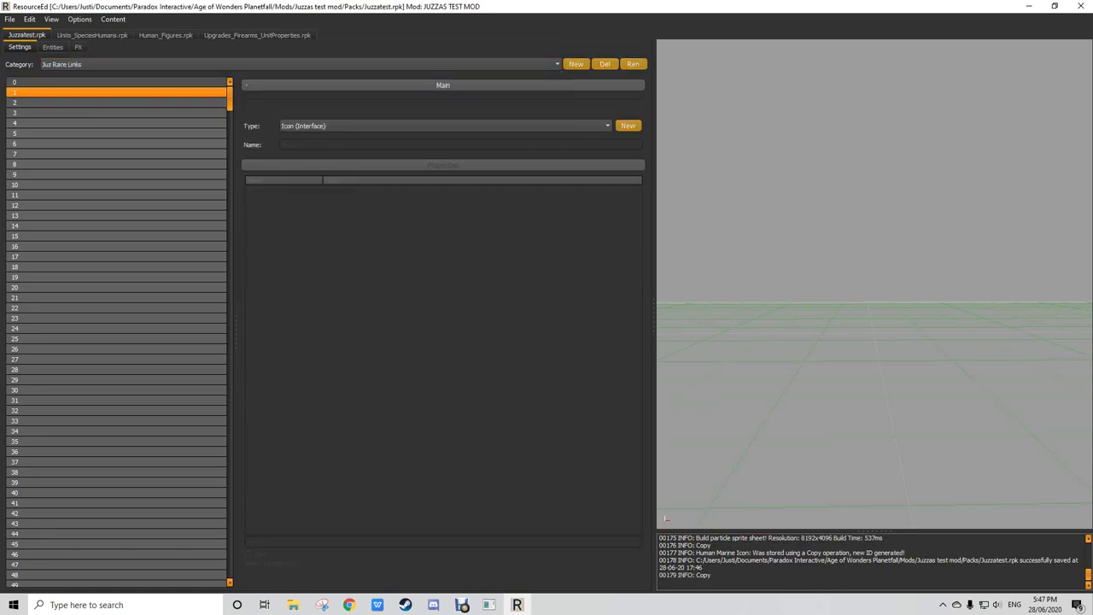
Step: Remove all selected units from the Units list of the copied Humans race link
{"action": "left_click", "coordinate": [636, 221]}
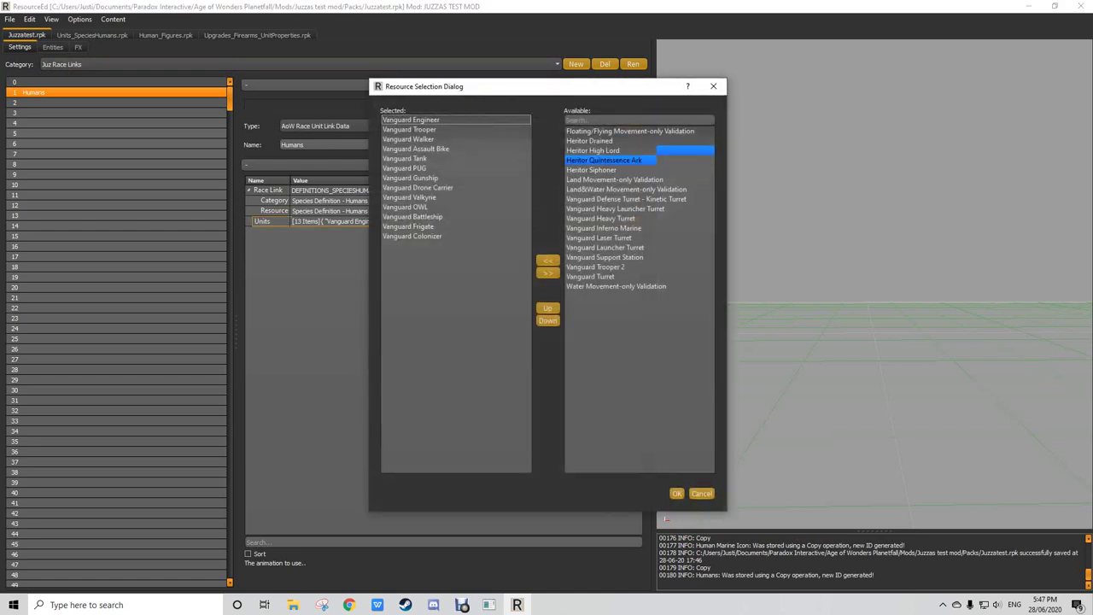
{"action": "left_click", "coordinate": [427, 235], "text": "shift"}
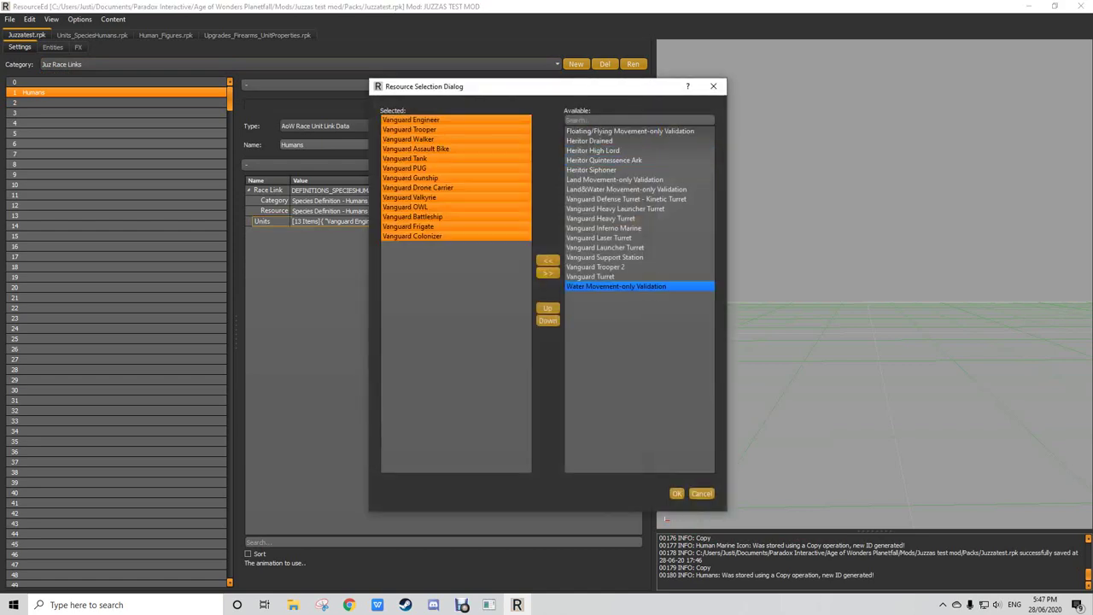
{"action": "left_click", "coordinate": [548, 273]}
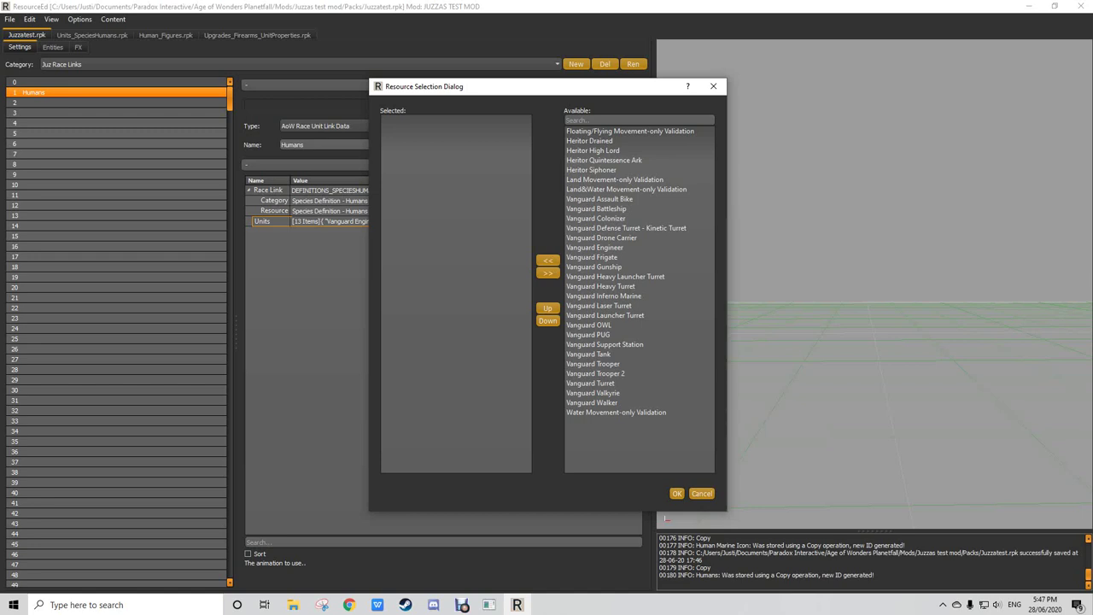
{"action": "left_click_drag", "start_coordinate": [591, 87], "coordinate": [734, 97]}
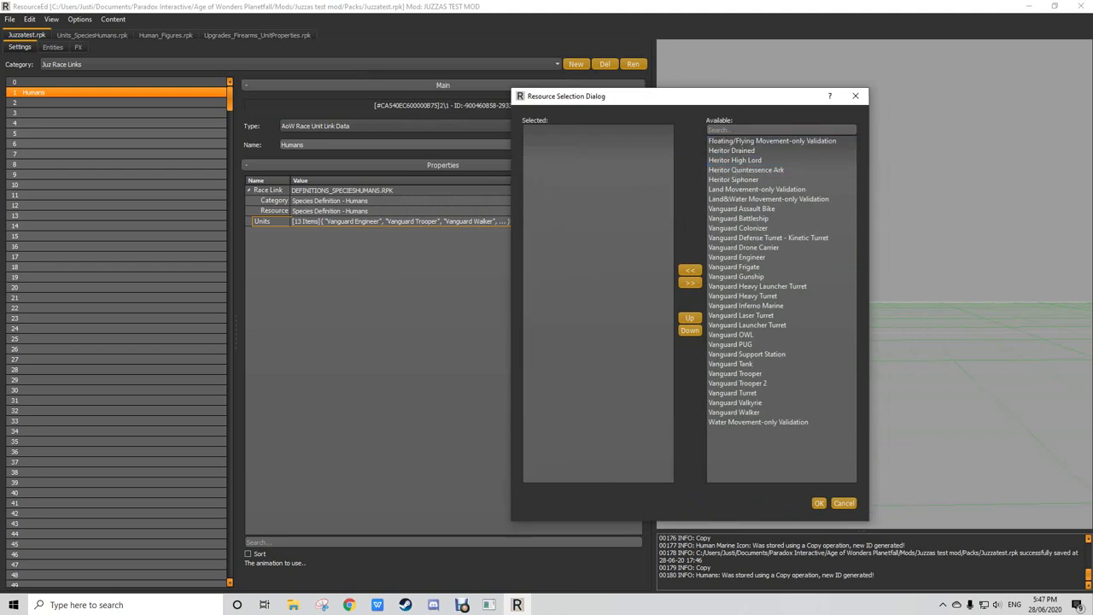
Step: Add Vanguard Trooper 2 as the only unit of the Humans race link and save the pack
{"action": "type", "text": "shot"}
{"action": "key", "text": "BackSpace"}
{"action": "key", "text": "BackSpace"}
{"action": "key", "text": "BackSpace"}
{"action": "key", "text": "BackSpace"}
{"action": "type", "text": "tro"}
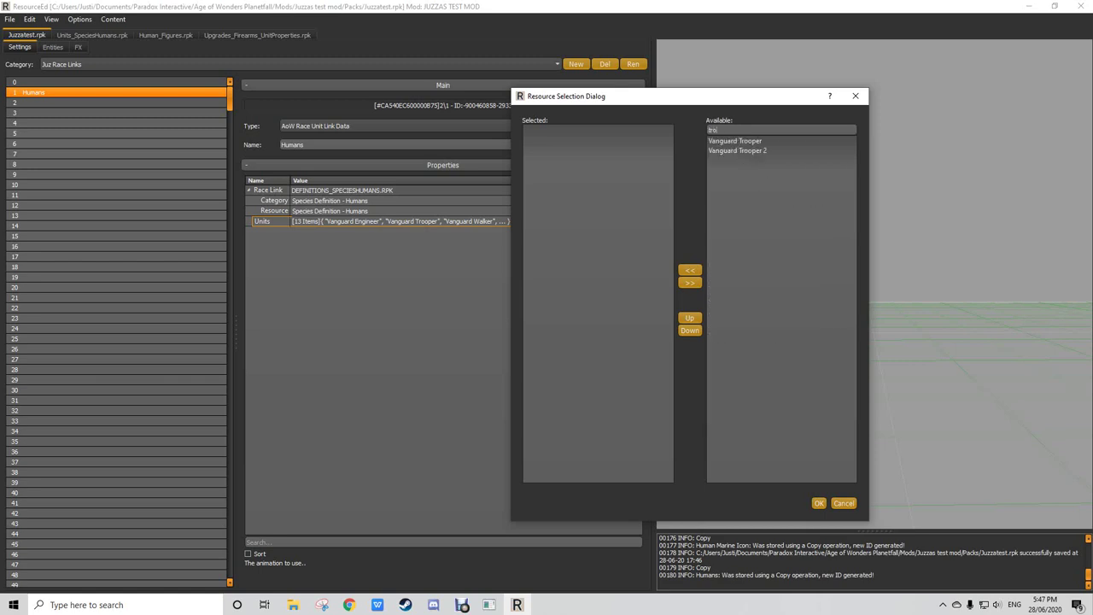
{"action": "double_click", "coordinate": [738, 150]}
{"action": "left_click", "coordinate": [818, 503]}
{"action": "key", "text": "ctrl+s"}
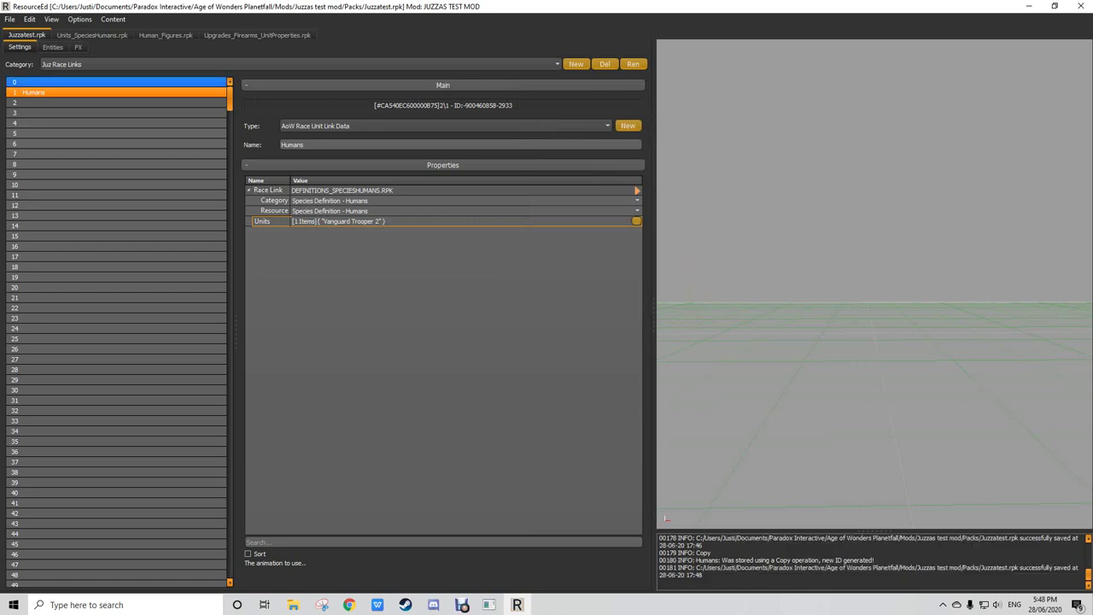
Step: Close the Upgrades_Firearms_UnitProperties.rpk, Human_Figures.rpk and Units_SpeciesHumans.rpk packs, leaving only Juzzatest.rpk open
{"action": "left_click", "coordinate": [117, 82]}
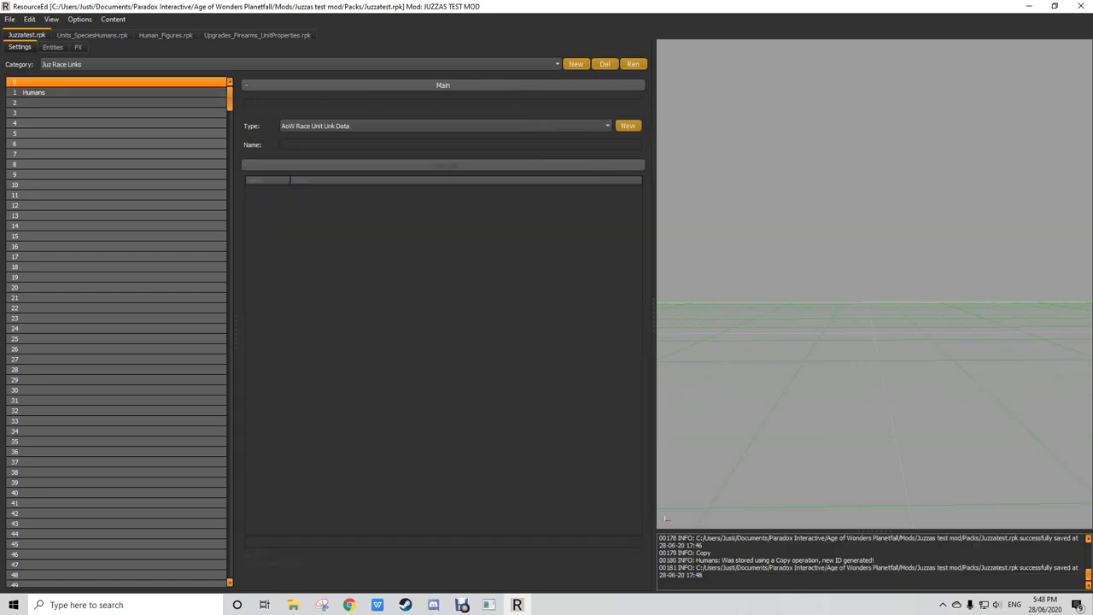
{"action": "left_click", "coordinate": [256, 35]}
{"action": "right_click", "coordinate": [224, 35]}
{"action": "left_click", "coordinate": [247, 82]}
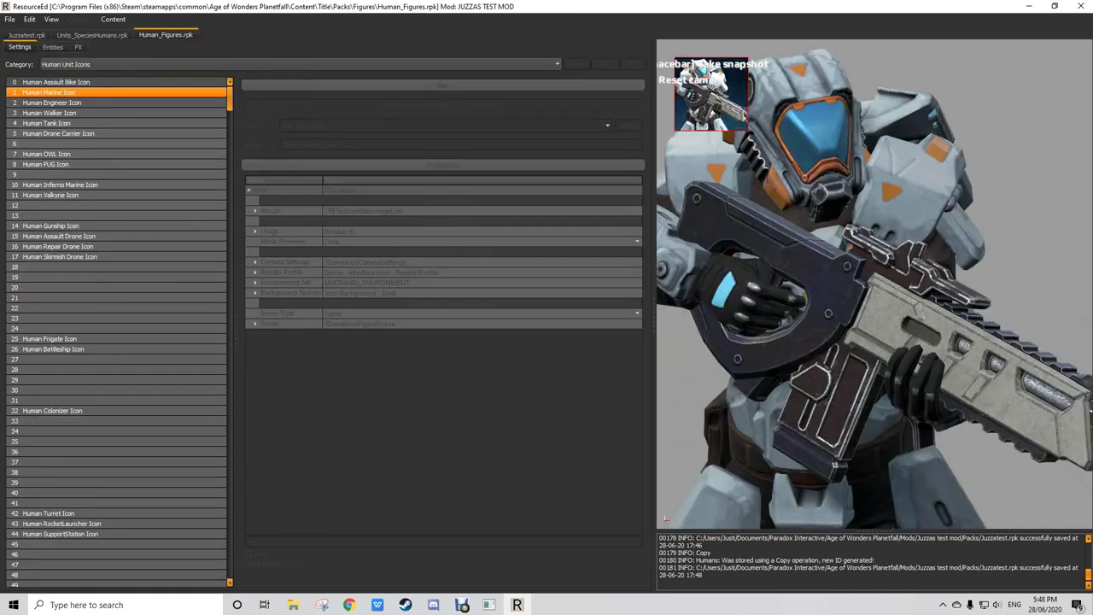
{"action": "right_click", "coordinate": [182, 36]}
{"action": "left_click", "coordinate": [213, 83]}
{"action": "right_click", "coordinate": [120, 35]}
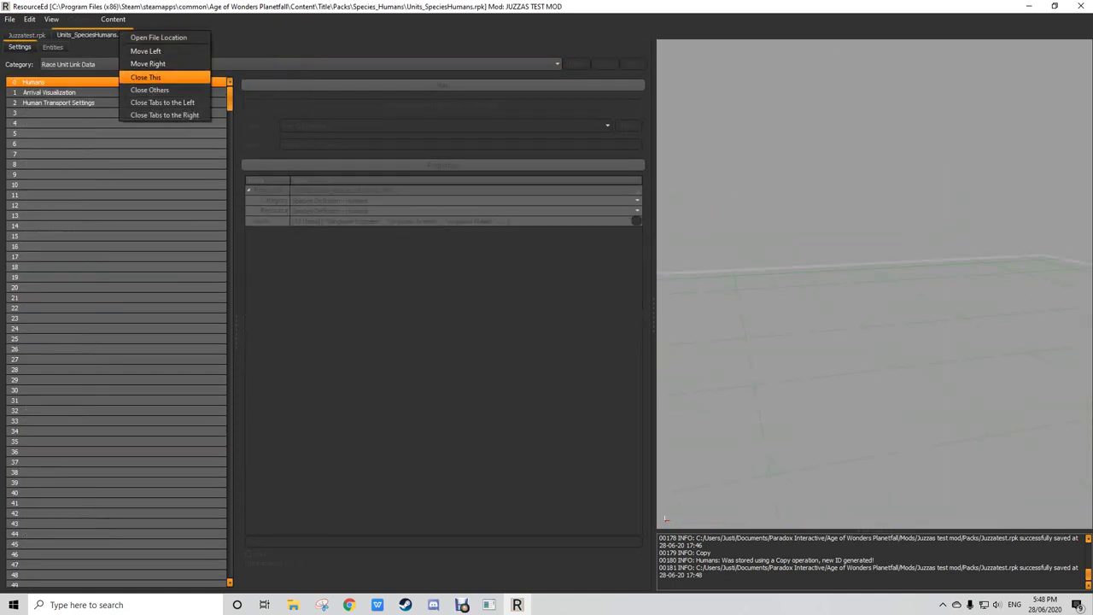
{"action": "left_click", "coordinate": [158, 77]}
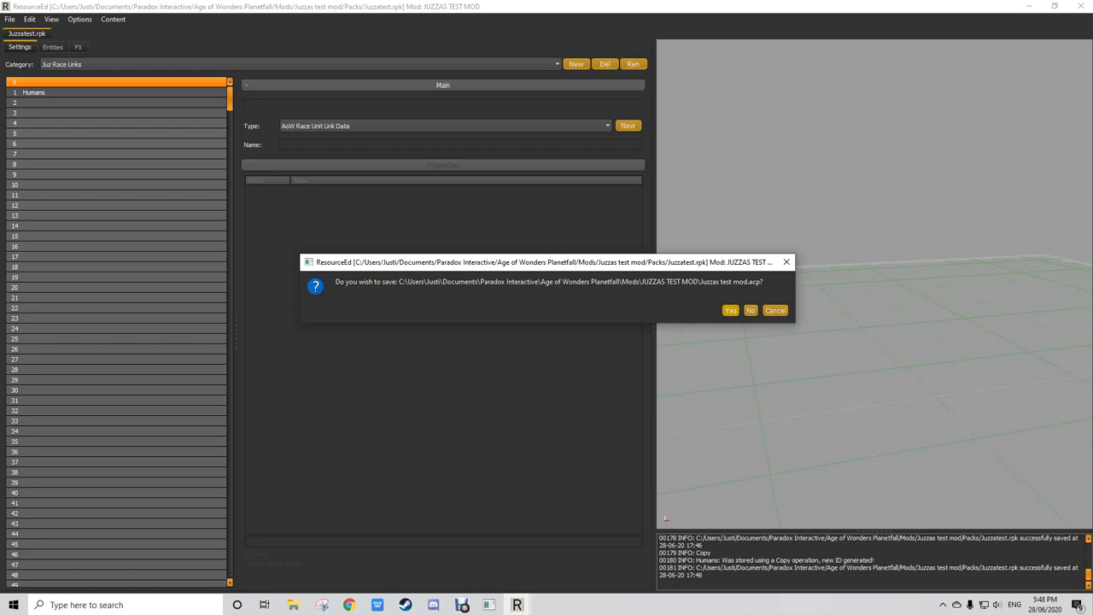
Step: Save Juzzas test mod.acp and save the Juzzatest.rpk pack with its Juz Units entities shown
{"action": "key", "text": "Return"}
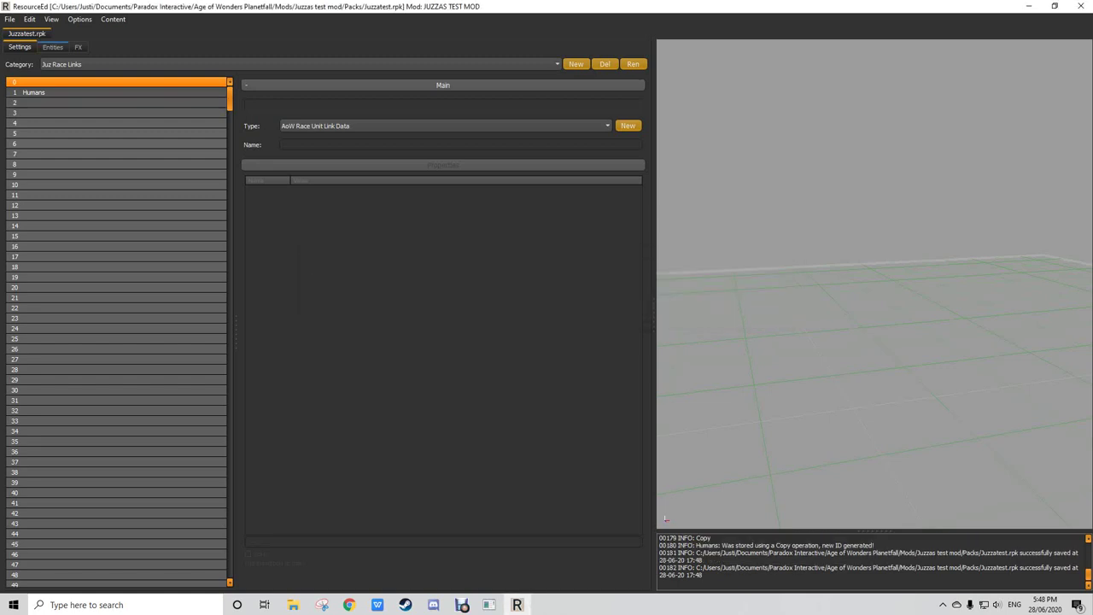
{"action": "left_click", "coordinate": [53, 47]}
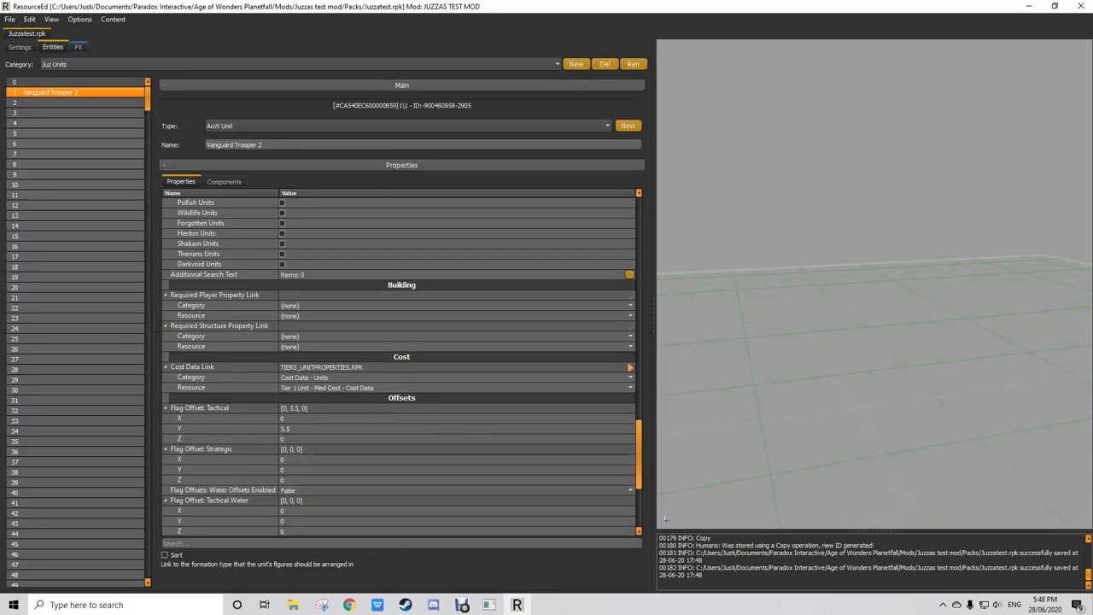
{"action": "key", "text": "ctrl+s"}
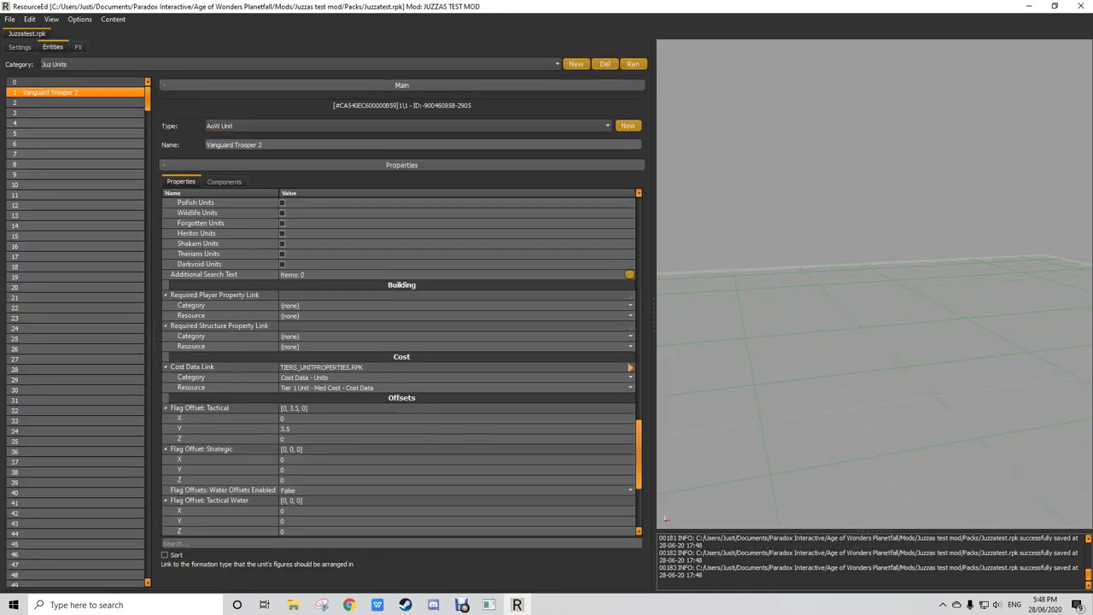
Step: Switch to the Package Manager and look through the mod's package dependencies without changing them
{"action": "key", "text": "ctrl+p"}
{"action": "key", "text": "alt+c"}
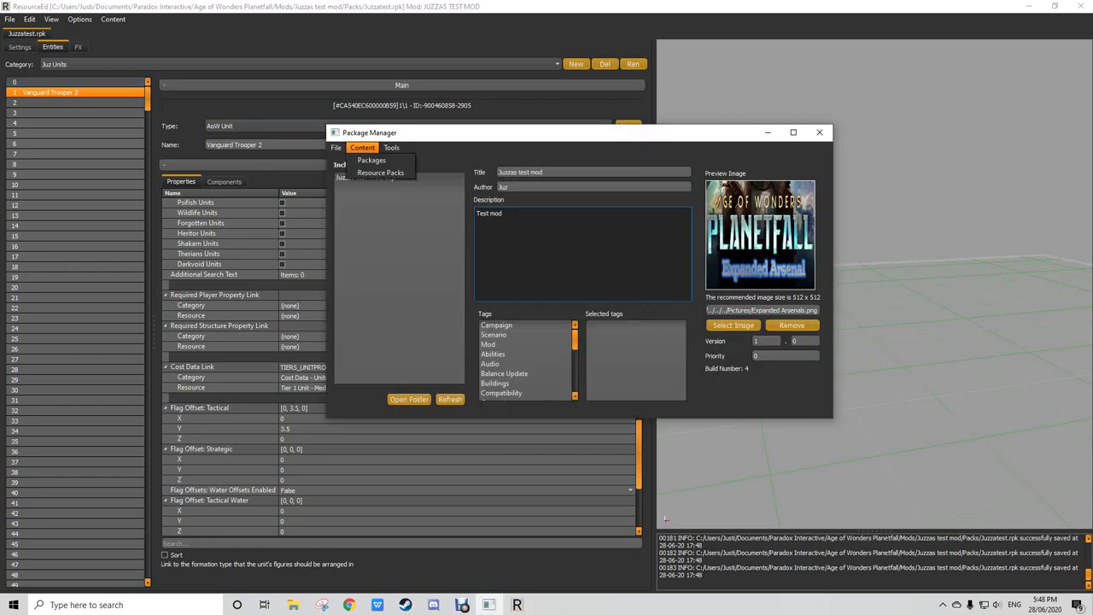
{"action": "key", "text": "Down"}
{"action": "key", "text": "Return"}
{"action": "key", "text": "Down"}
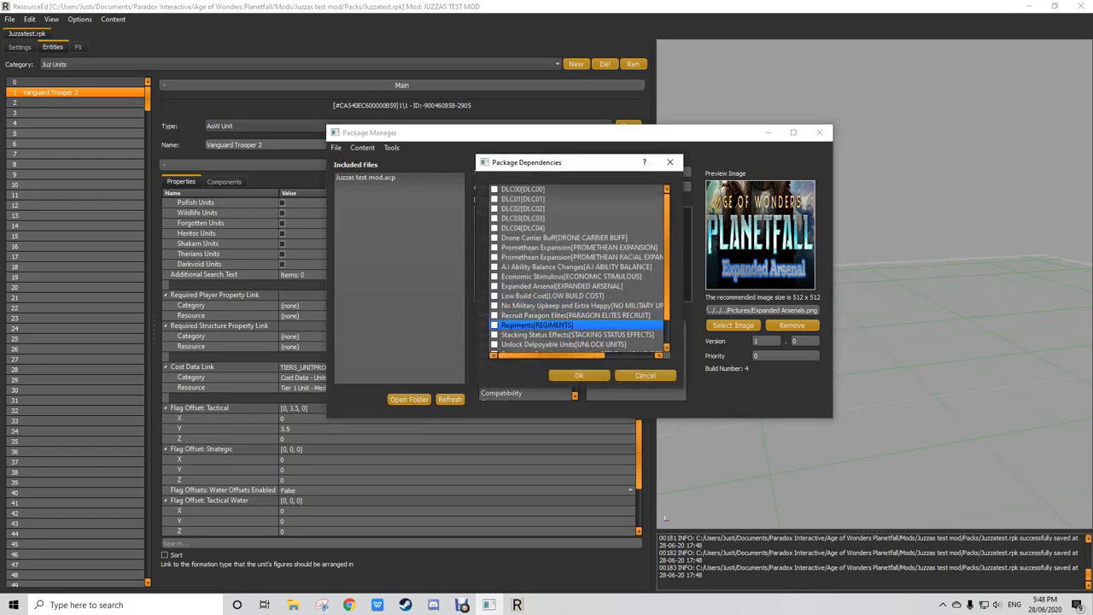
{"action": "key", "text": "Escape"}
Step: Add Juzzatest.rpk from the Packs folder of Juzzas test mod as a required resource pack of the mod
{"action": "key", "text": "alt+c"}
{"action": "key", "text": "Down"}
{"action": "key", "text": "Down"}
{"action": "key", "text": "Return"}
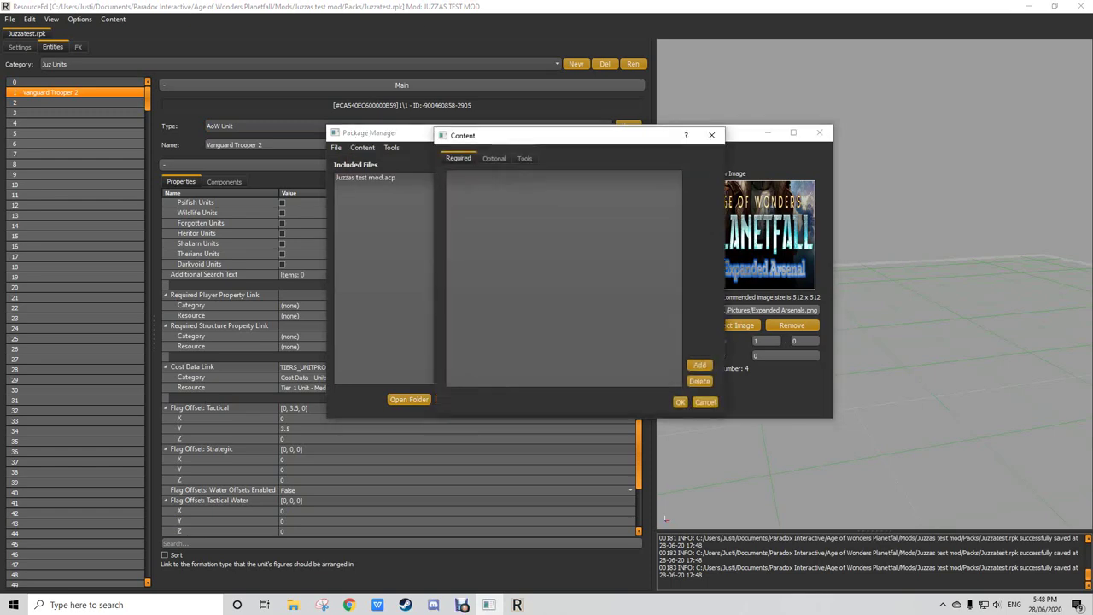
{"action": "key", "text": "Tab"}
{"action": "key", "text": "Return"}
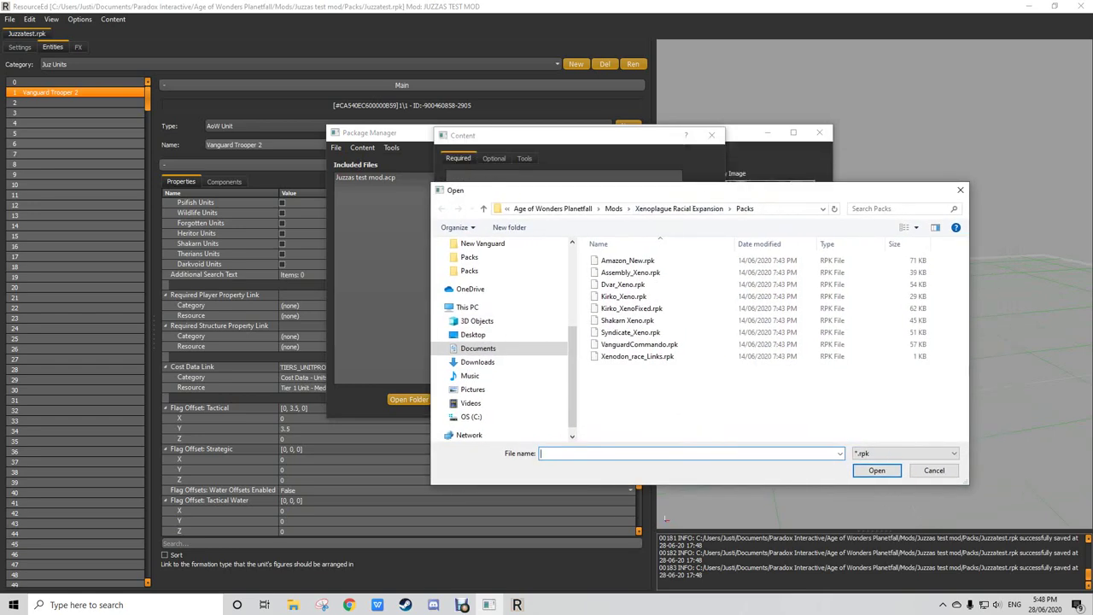
{"action": "key", "text": "alt+Up"}
{"action": "key", "text": "alt+Up"}
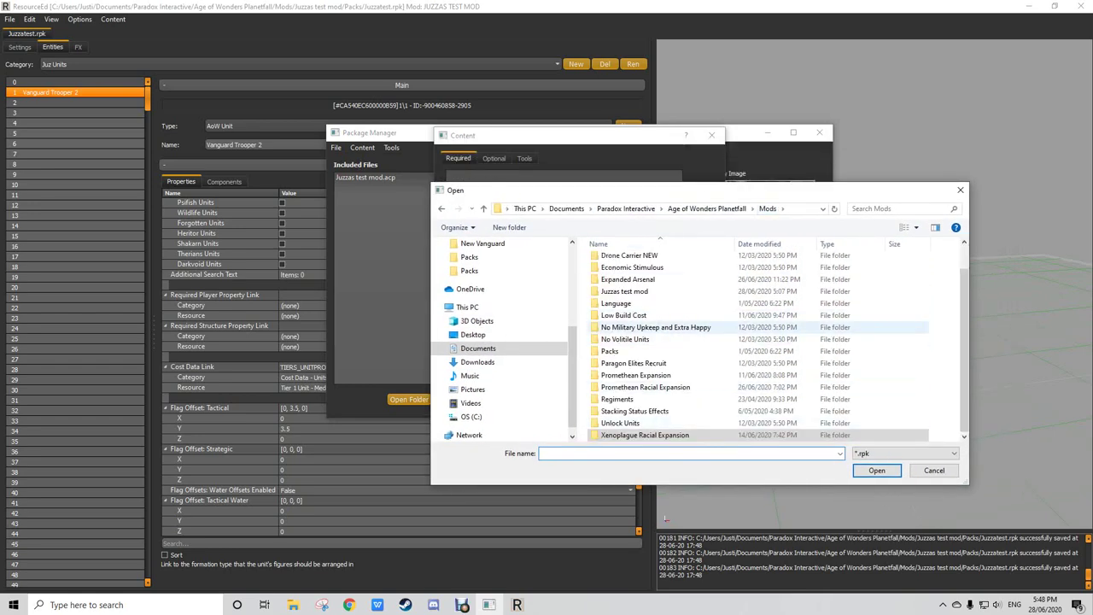
{"action": "scroll", "coordinate": [649, 325], "scroll_direction": "up", "scroll_amount": 1}
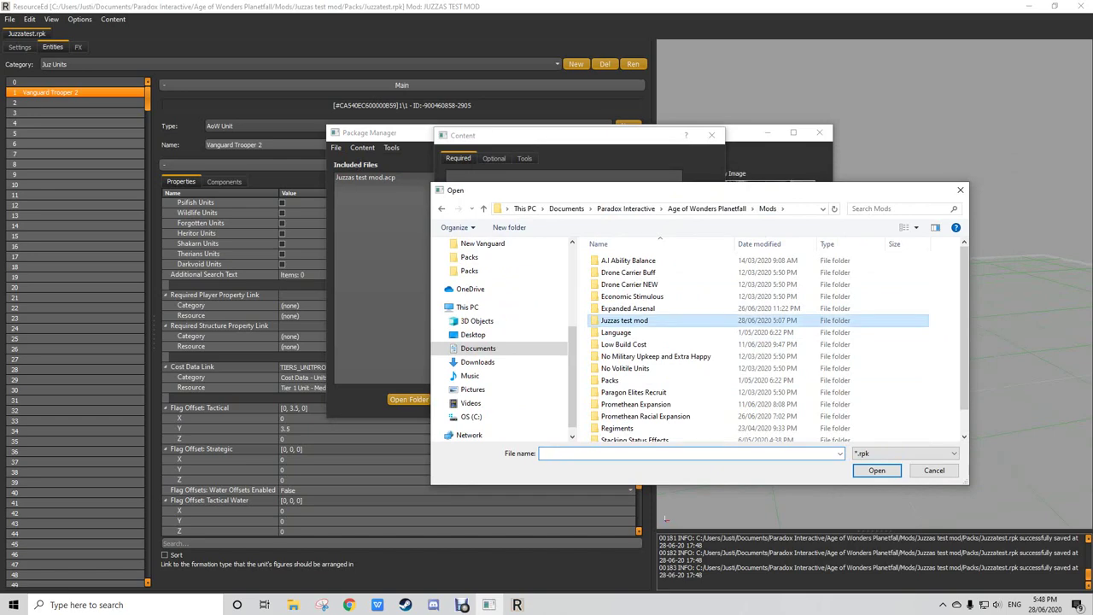
{"action": "double_click", "coordinate": [625, 320]}
{"action": "double_click", "coordinate": [611, 318]}
{"action": "double_click", "coordinate": [619, 260]}
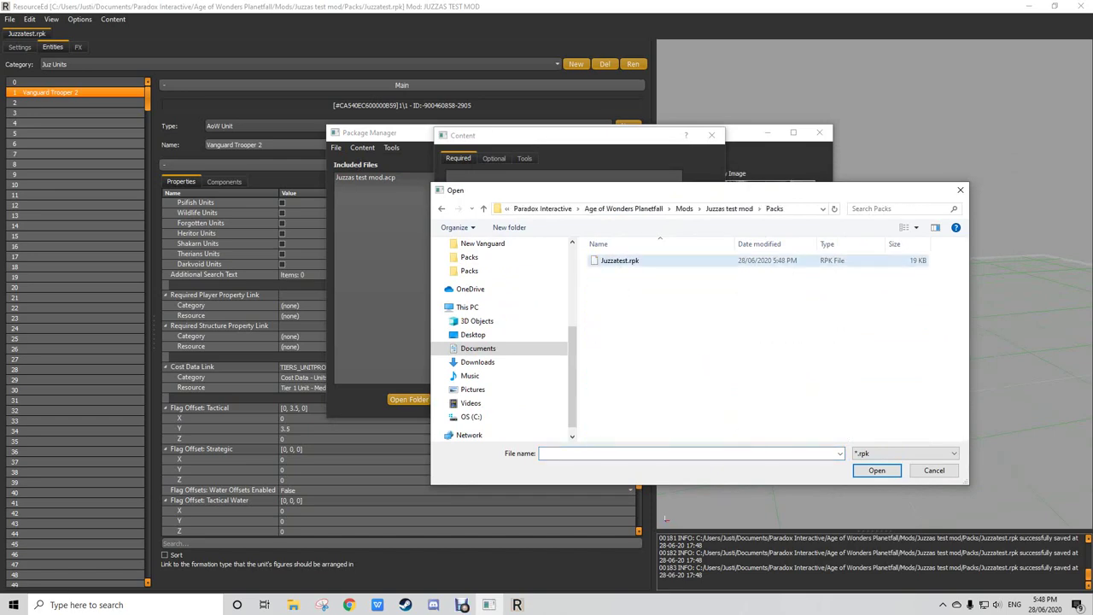
{"action": "left_click", "coordinate": [680, 402]}
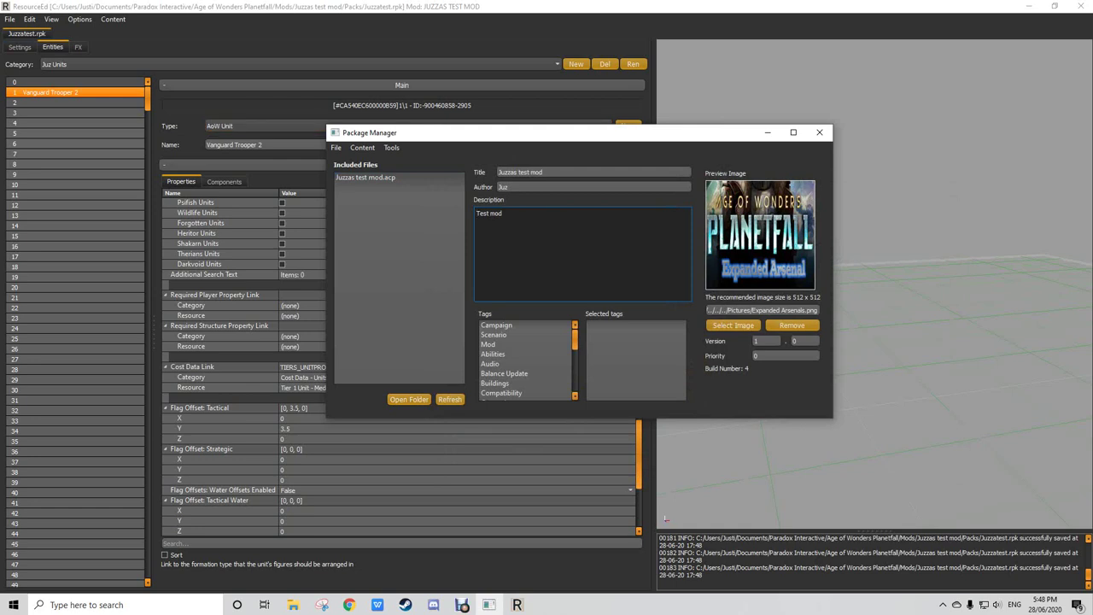
Step: Return to ResourceEd and set the preferred ability of the Vanguard Trooper 2 unit to New Shotgun Ability
{"action": "left_click", "coordinate": [171, 40]}
{"action": "left_click", "coordinate": [20, 47]}
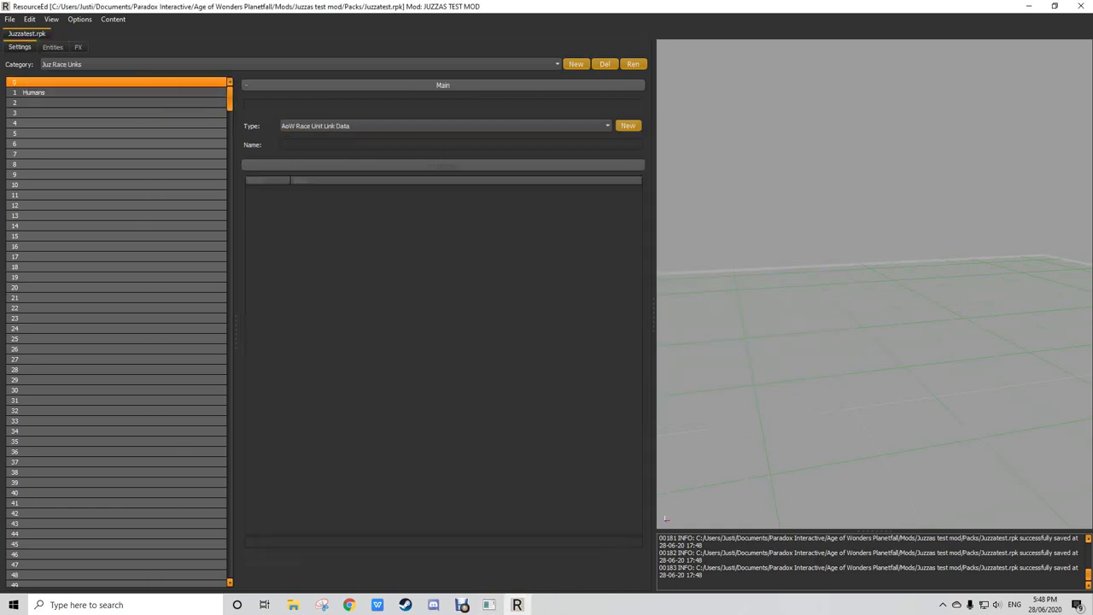
{"action": "left_click", "coordinate": [52, 47]}
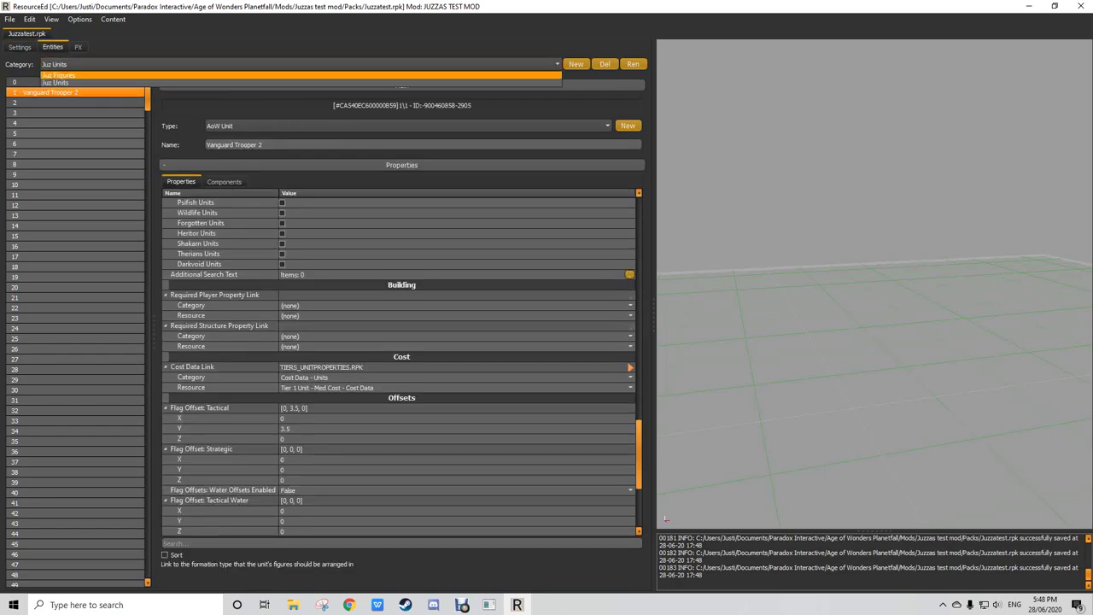
{"action": "scroll", "coordinate": [402, 359], "scroll_direction": "up", "scroll_amount": 10}
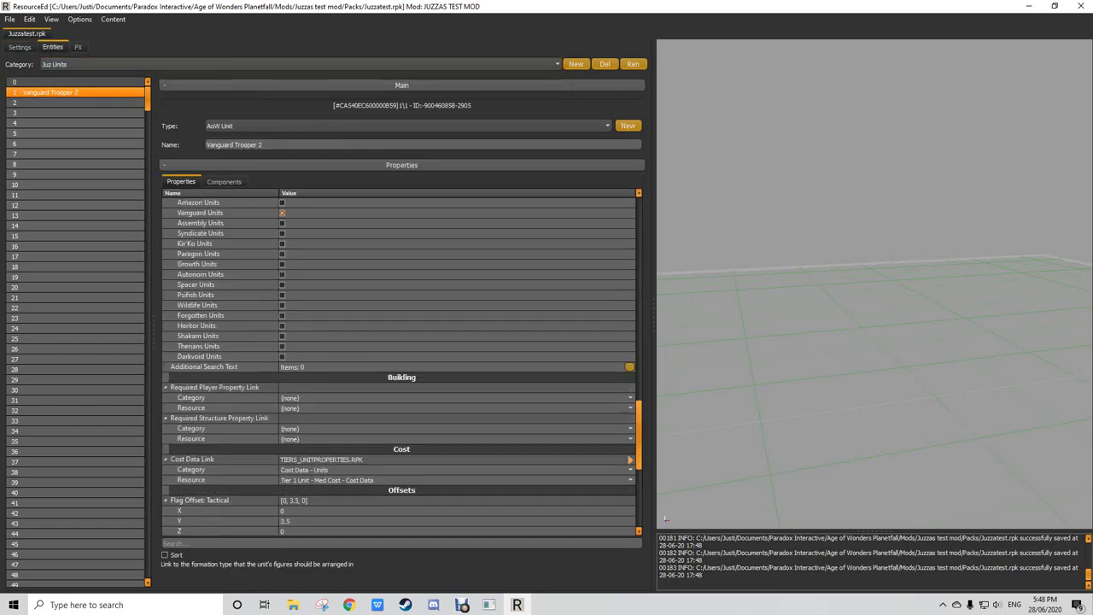
{"action": "scroll", "coordinate": [401, 359], "scroll_direction": "up", "scroll_amount": 5}
{"action": "scroll", "coordinate": [402, 359], "scroll_direction": "down", "scroll_amount": 5}
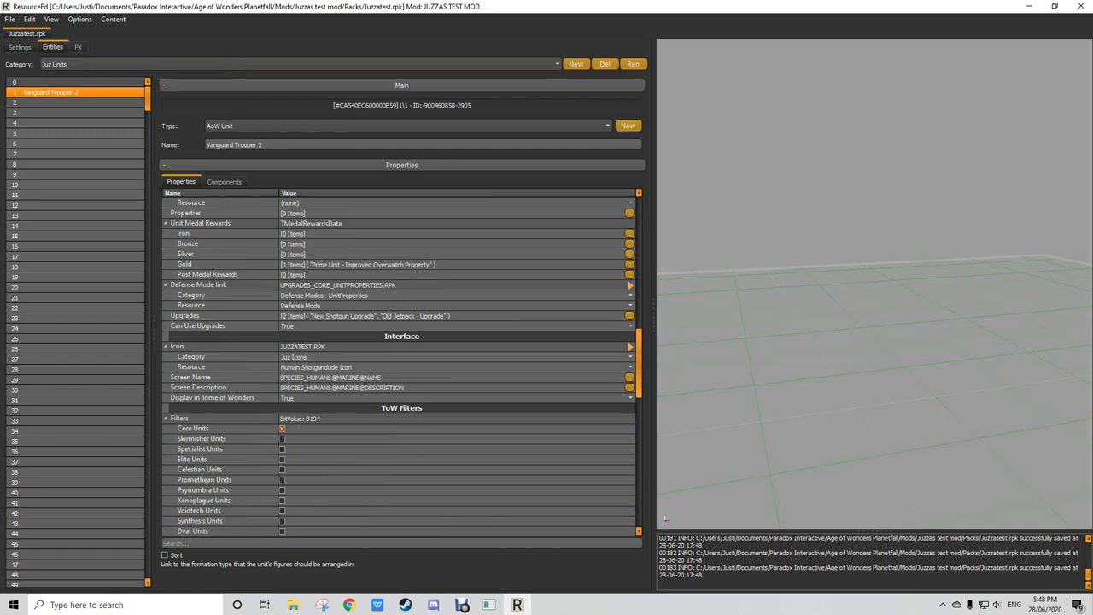
{"action": "scroll", "coordinate": [402, 359], "scroll_direction": "up", "scroll_amount": 2}
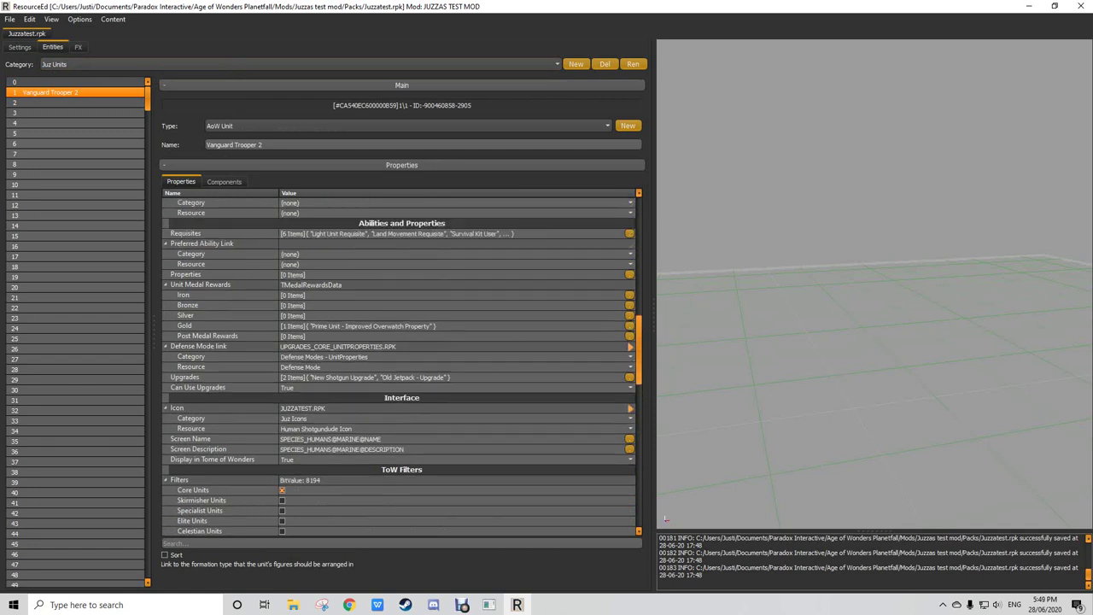
{"action": "left_click", "coordinate": [631, 263]}
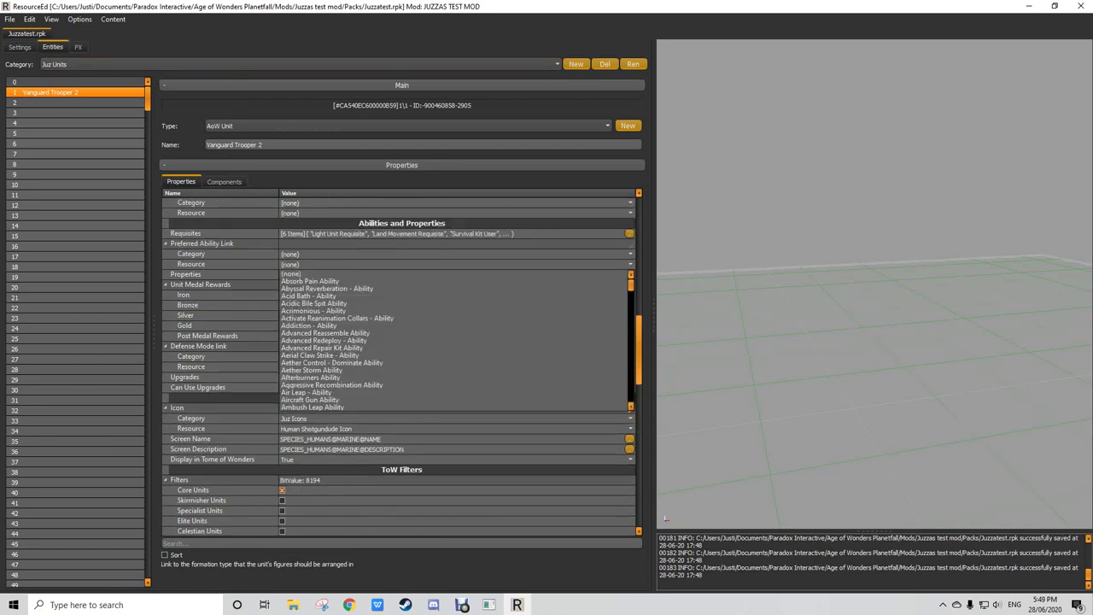
{"action": "left_click", "coordinate": [630, 264]}
{"action": "left_click", "coordinate": [630, 264]}
{"action": "type", "text": "new"}
{"action": "key", "text": "Return"}
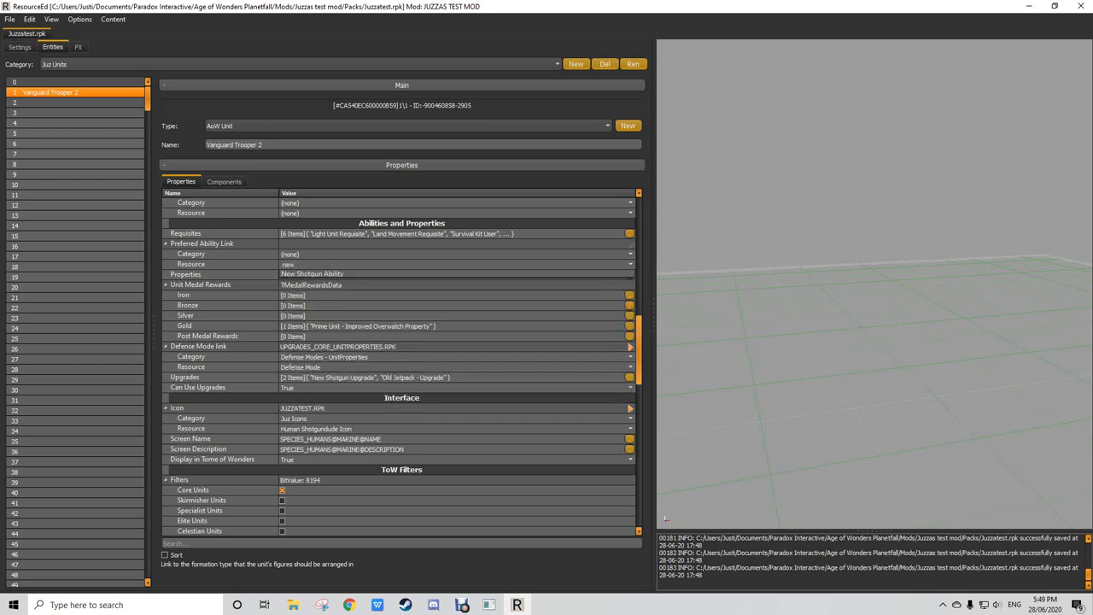
Step: Add Bio Grenade - Upgrade to the Upgrades list of Vanguard Trooper 2
{"action": "left_click", "coordinate": [631, 377]}
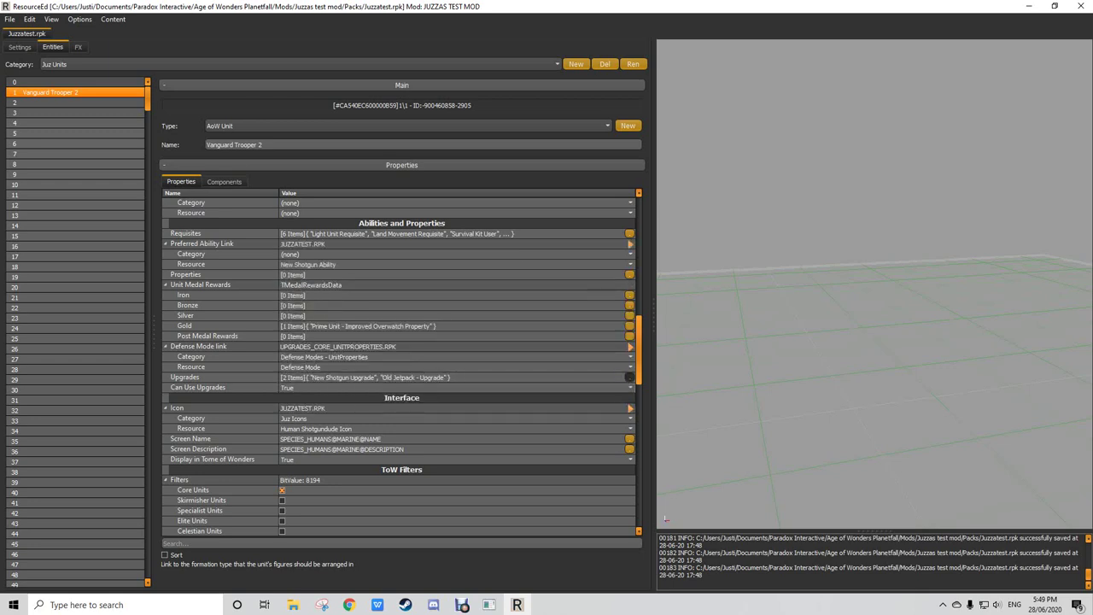
{"action": "left_click", "coordinate": [634, 120]}
{"action": "type", "text": "gren"}
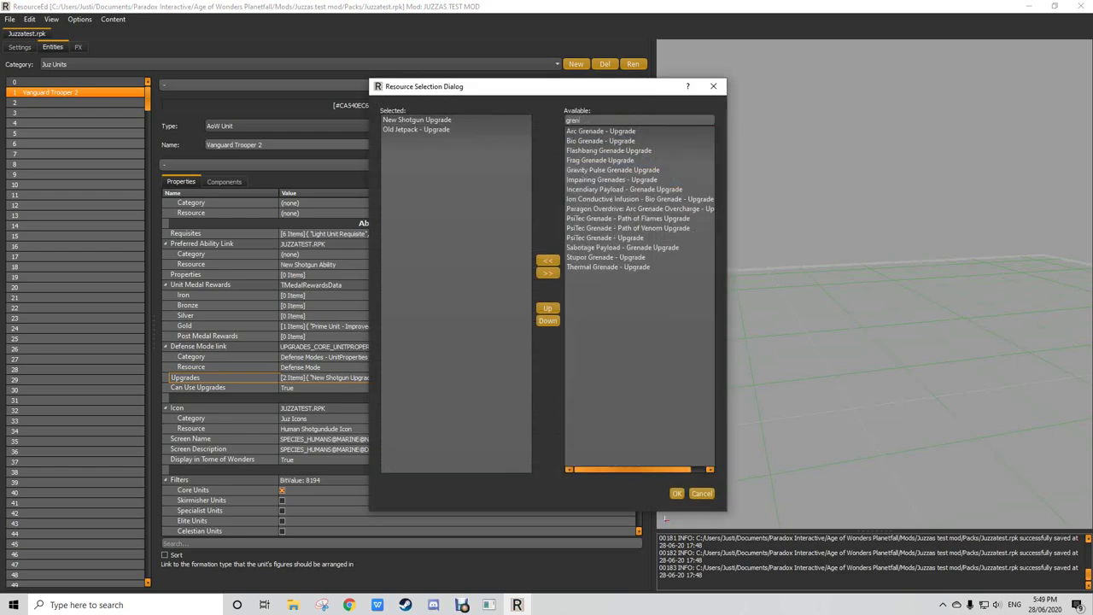
{"action": "key", "text": "Down"}
{"action": "key", "text": "Down"}
{"action": "key", "text": "Return"}
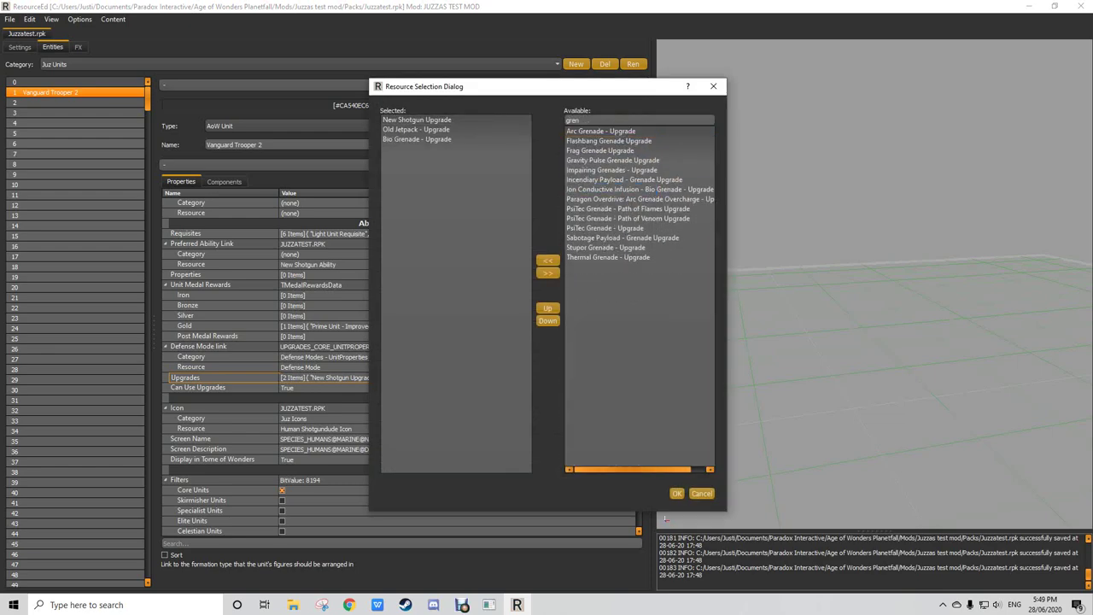
{"action": "left_click", "coordinate": [677, 493]}
Step: Add Bio Grenade Unit Requisite to the Requisites list of Vanguard Trooper 2
{"action": "left_click", "coordinate": [629, 233]}
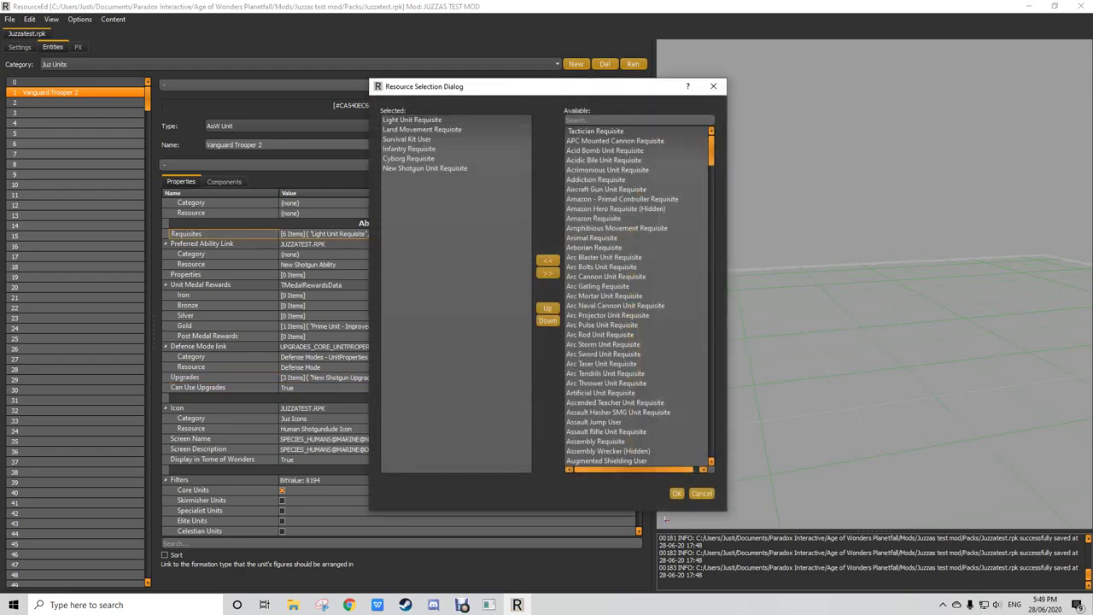
{"action": "type", "text": "bio gr"}
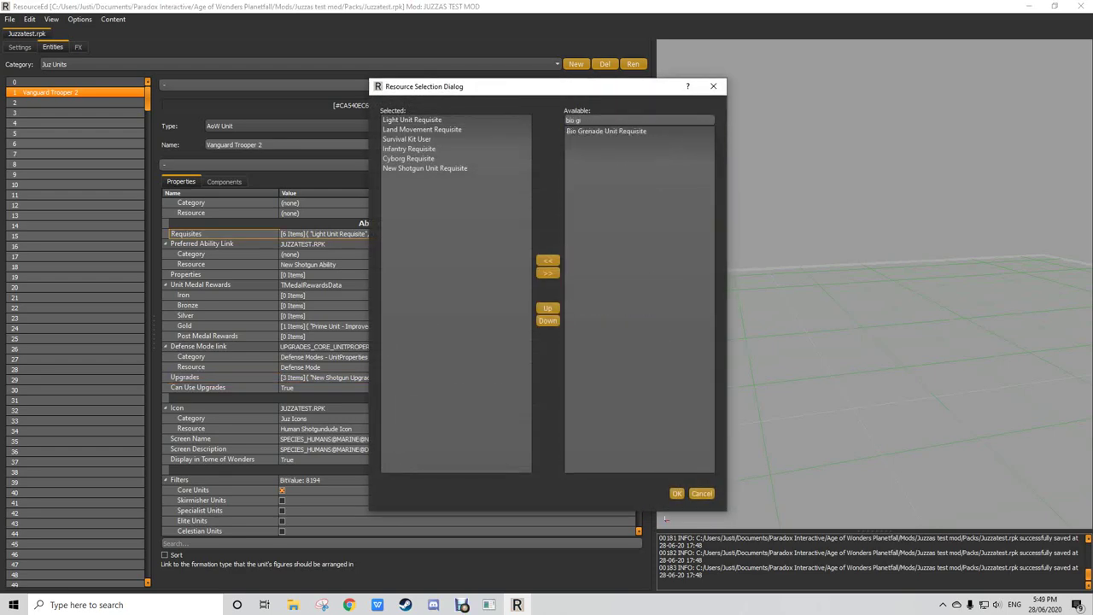
{"action": "double_click", "coordinate": [606, 131]}
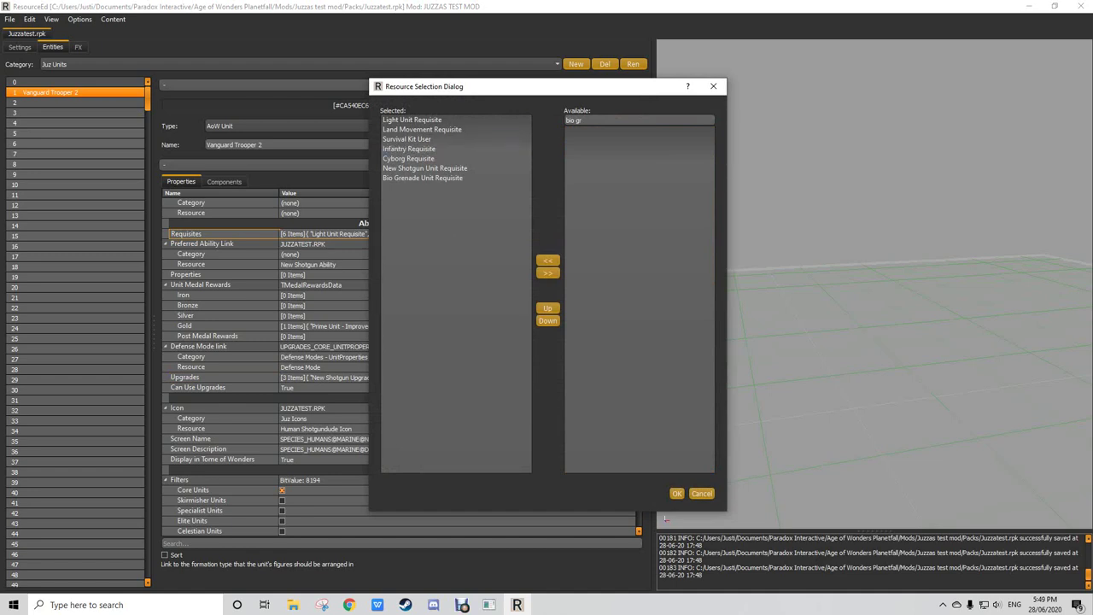
{"action": "left_click", "coordinate": [676, 493]}
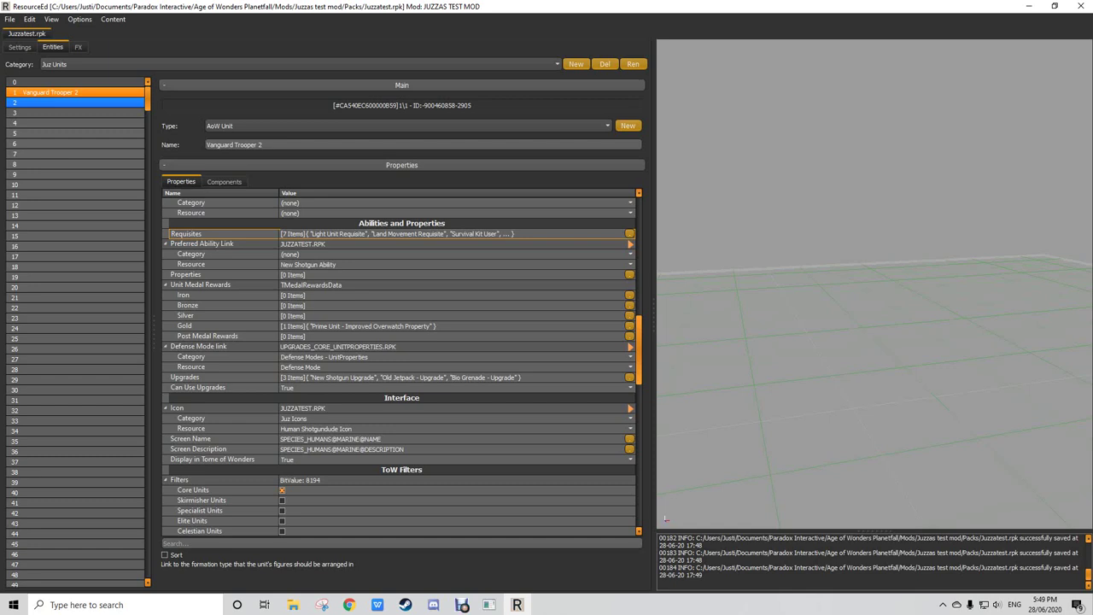
Step: Save the Juzzatest.rpk pack and close ResourceEd
{"action": "left_click", "coordinate": [75, 113]}
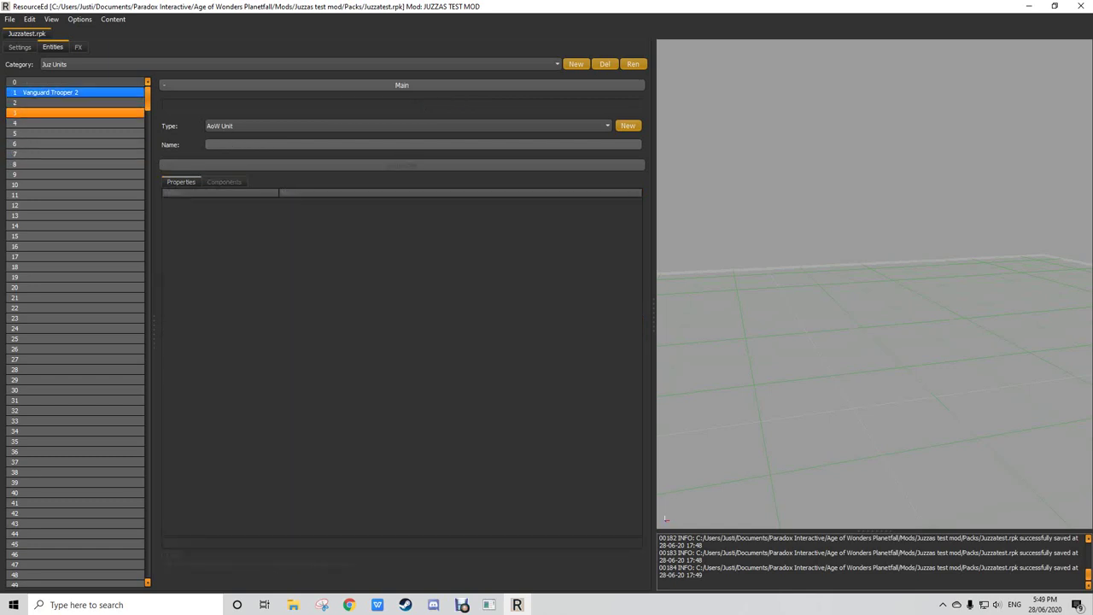
{"action": "left_click", "coordinate": [75, 92]}
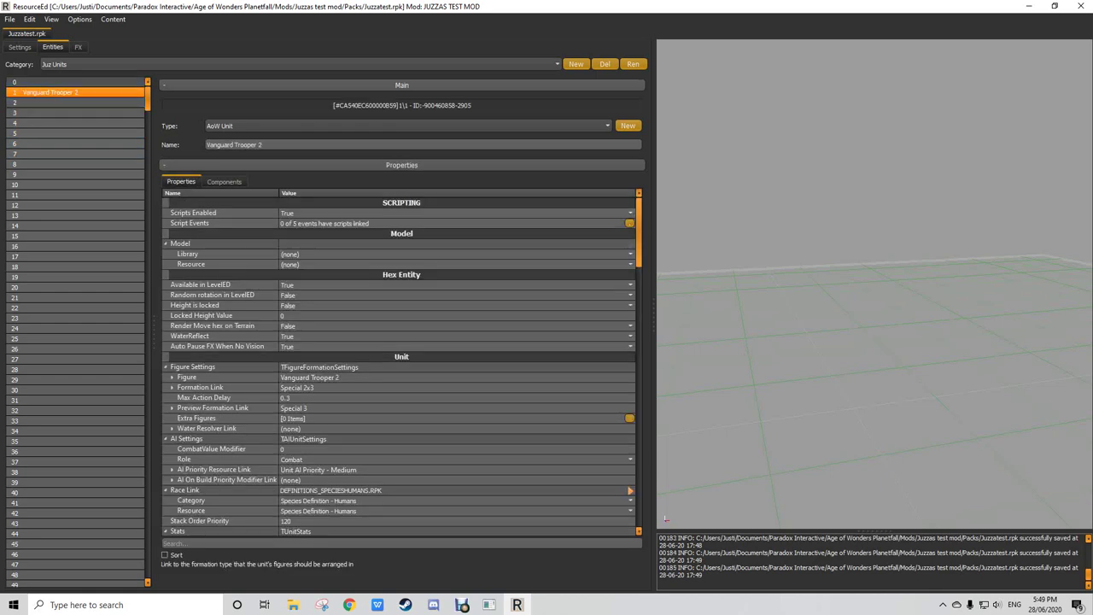
{"action": "left_click", "coordinate": [19, 47]}
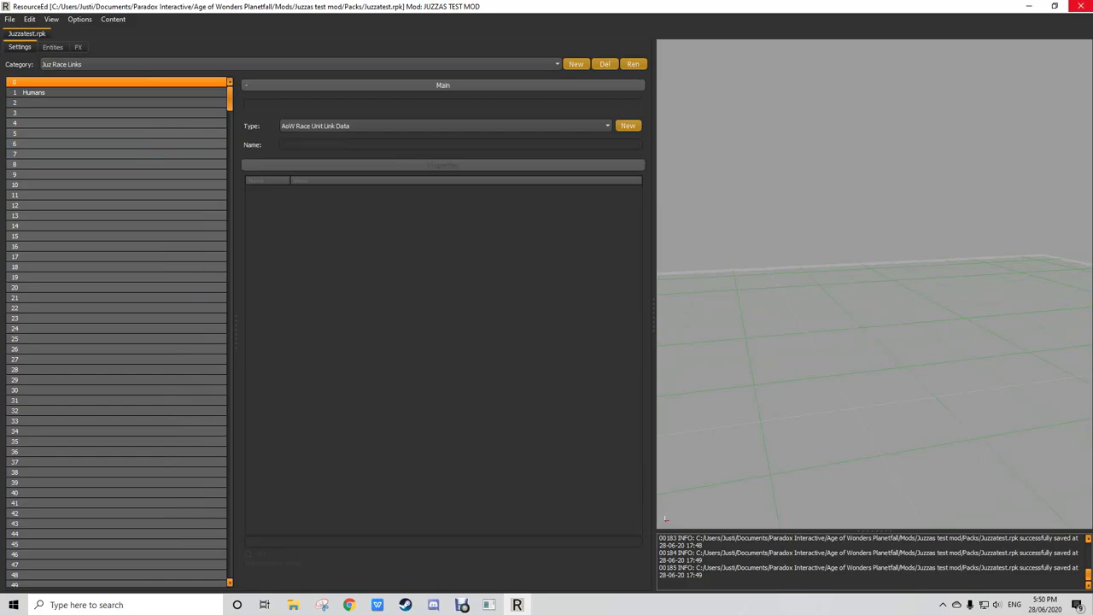
{"action": "left_click", "coordinate": [1080, 6]}
{"action": "key", "text": "ctrl+s"}
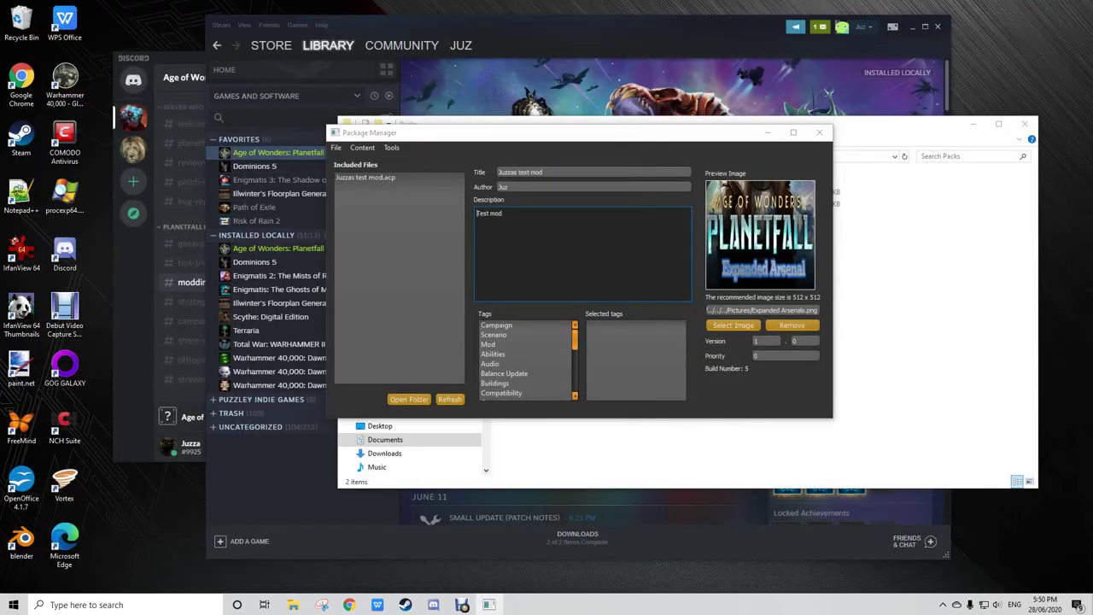
Step: Publish the Juzzas test mod package in Package Manager
{"action": "left_click", "coordinate": [708, 295]}
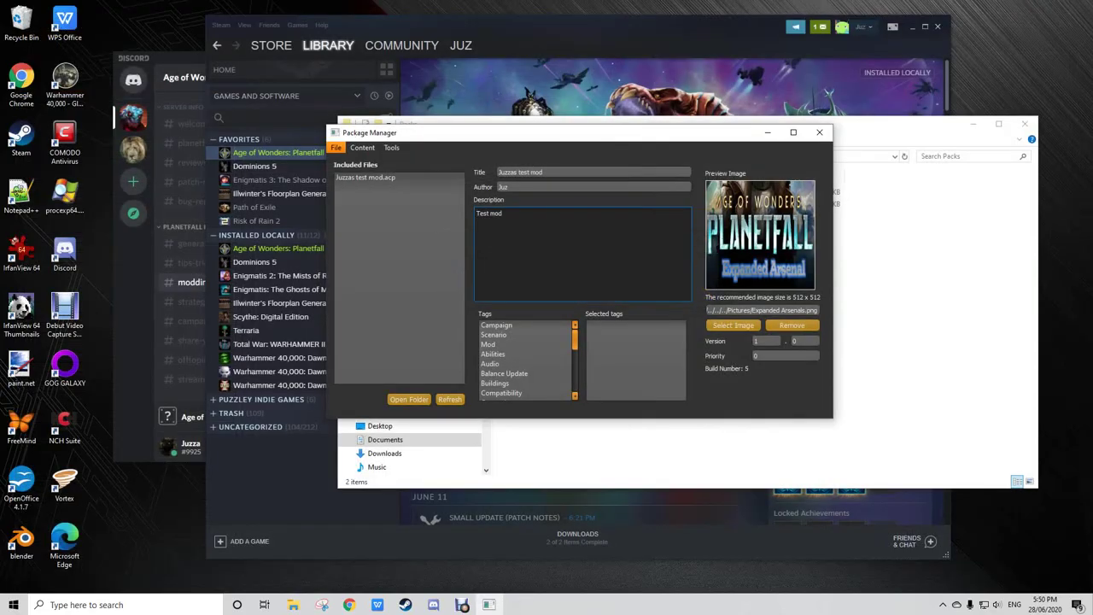
{"action": "left_click", "coordinate": [335, 147]}
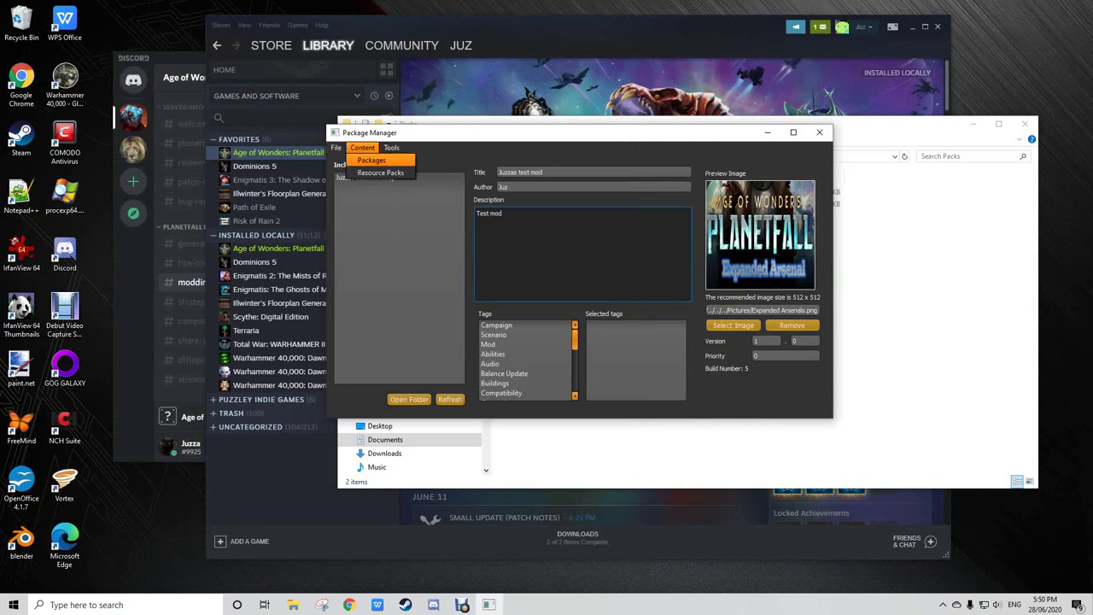
{"action": "mouse_move", "coordinate": [391, 148]}
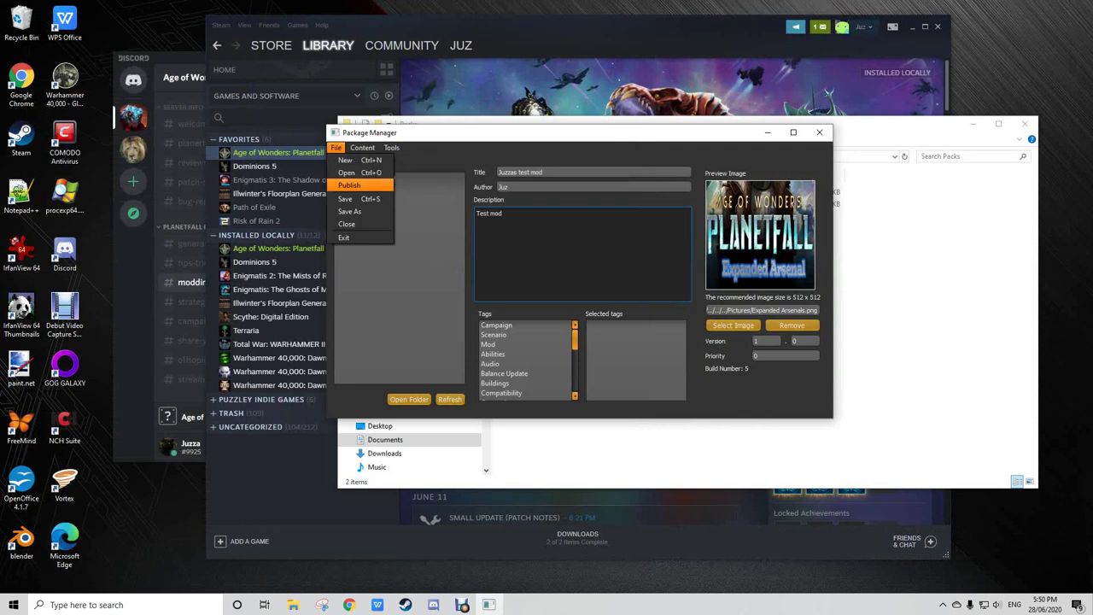
{"action": "left_click", "coordinate": [349, 185]}
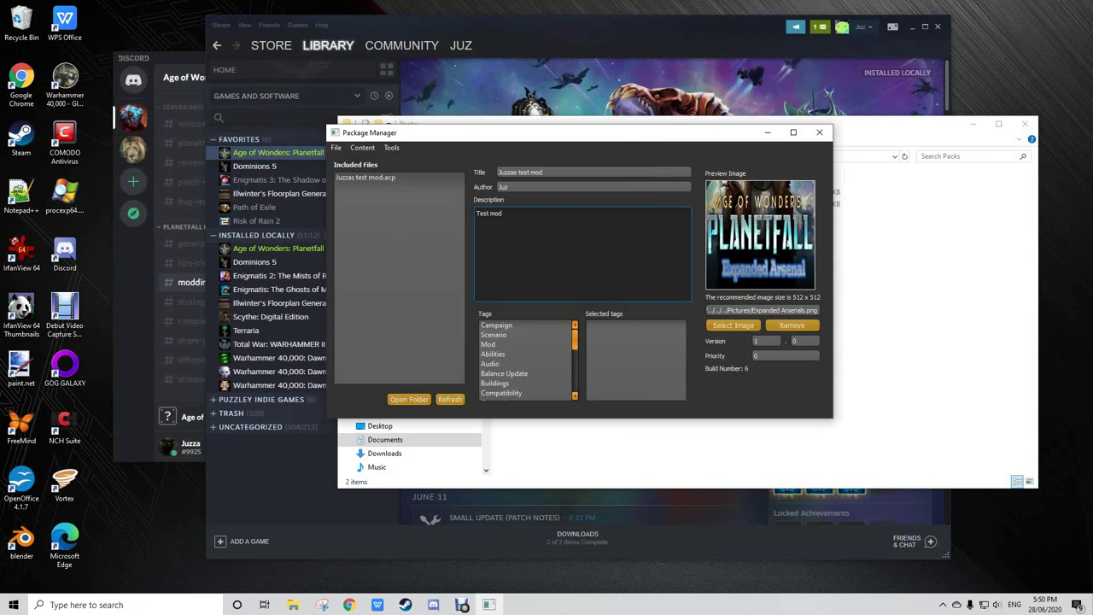
Step: Check the published Juzzas test mod.zip in the mod's folder, and close both the folder window and Package Manager
{"action": "mouse_move", "coordinate": [292, 605]}
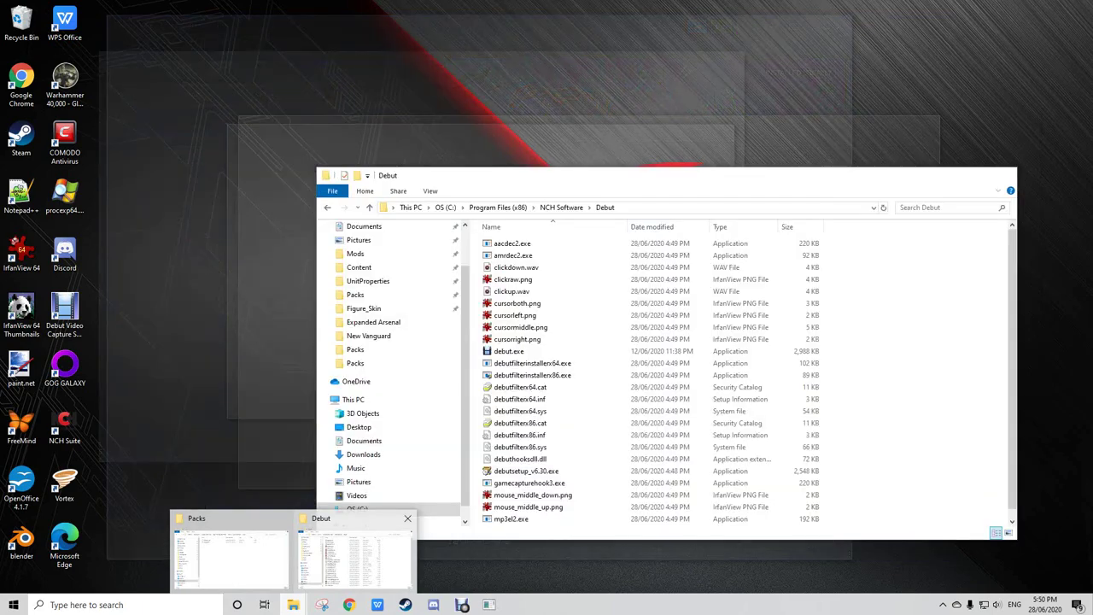
{"action": "left_click", "coordinate": [229, 555]}
{"action": "left_click", "coordinate": [719, 155]}
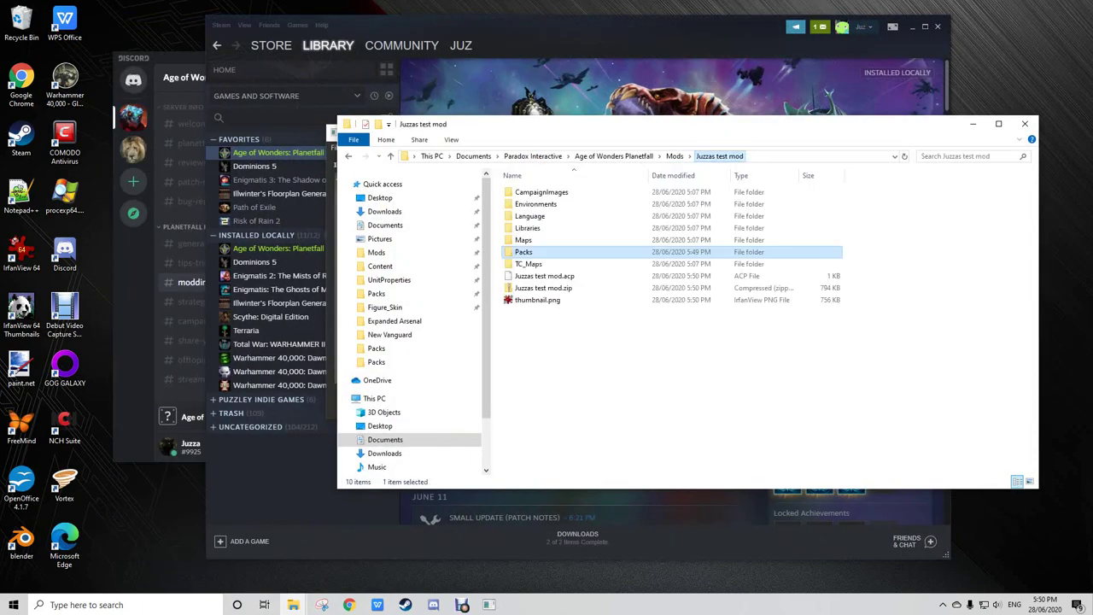
{"action": "left_click", "coordinate": [611, 343]}
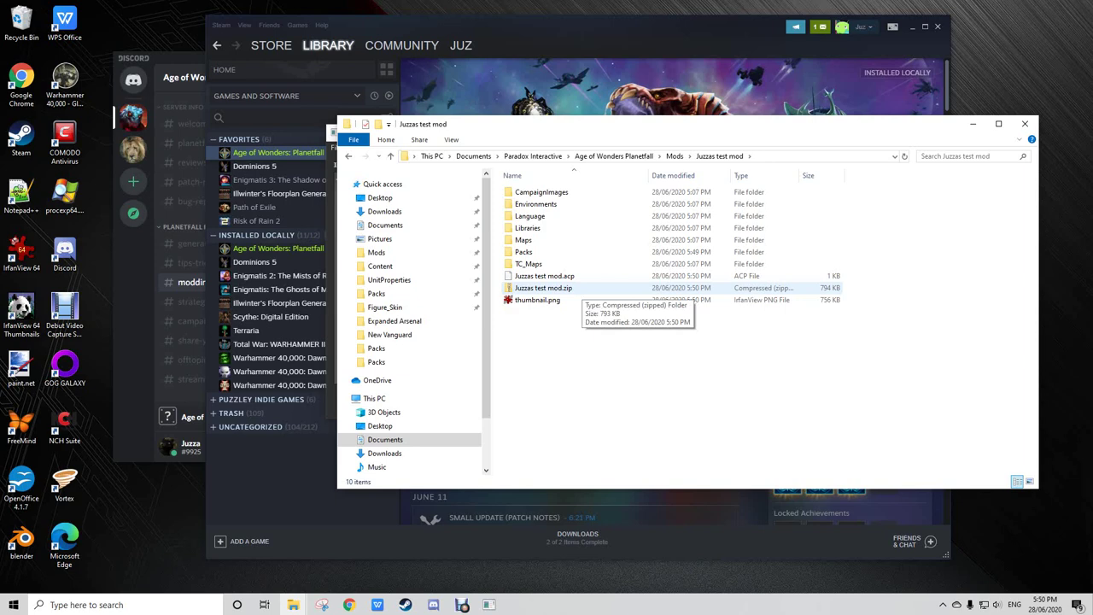
{"action": "left_click_drag", "start_coordinate": [649, 124], "coordinate": [547, 192]}
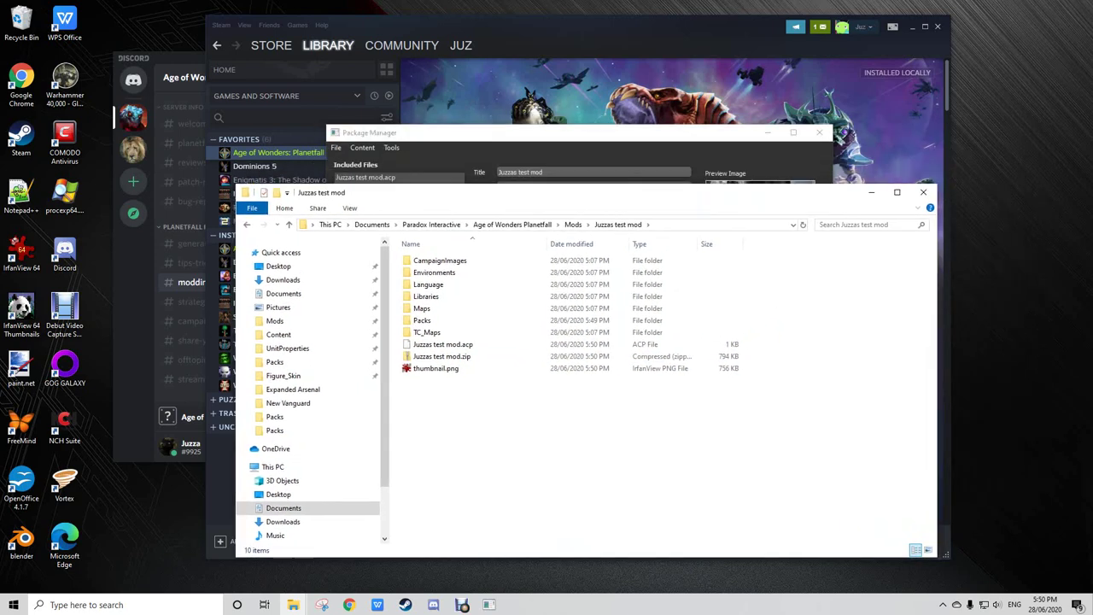
{"action": "left_click", "coordinate": [547, 134]}
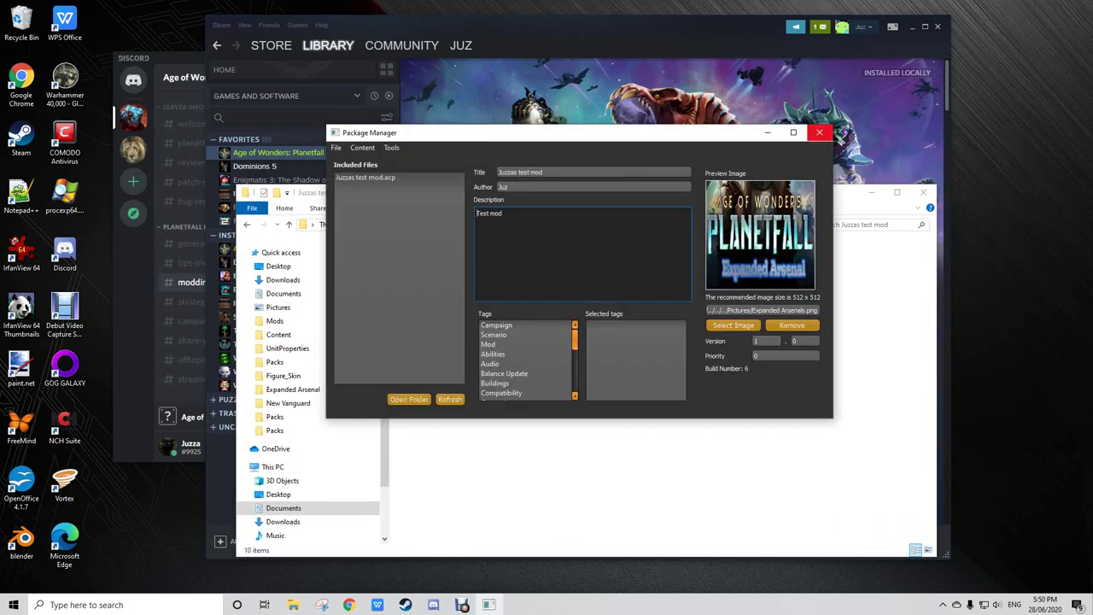
{"action": "left_click", "coordinate": [819, 132]}
{"action": "left_click", "coordinate": [923, 192]}
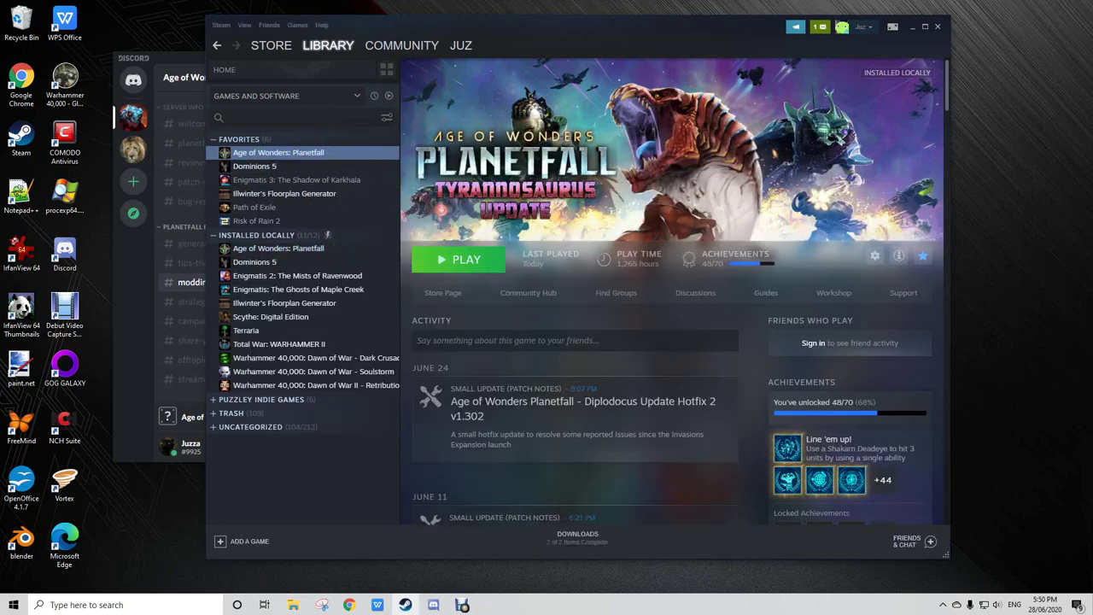
Step: Open the Age of Wonders: Planetfall launcher from Steam, enable Juzzas test mod and start the game
{"action": "left_click", "coordinate": [459, 260]}
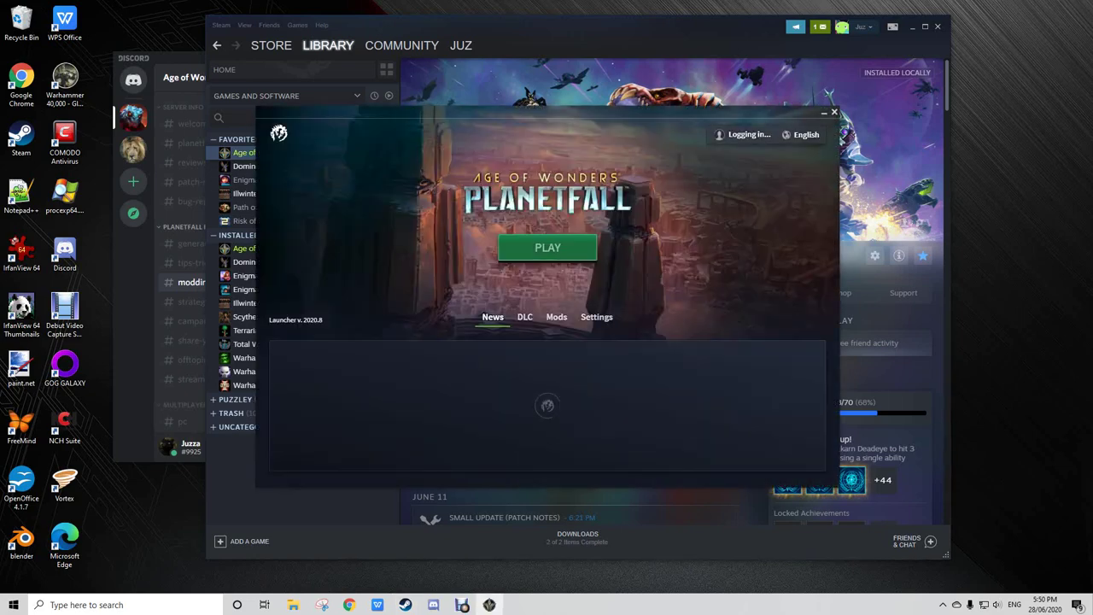
{"action": "left_click", "coordinate": [557, 317]}
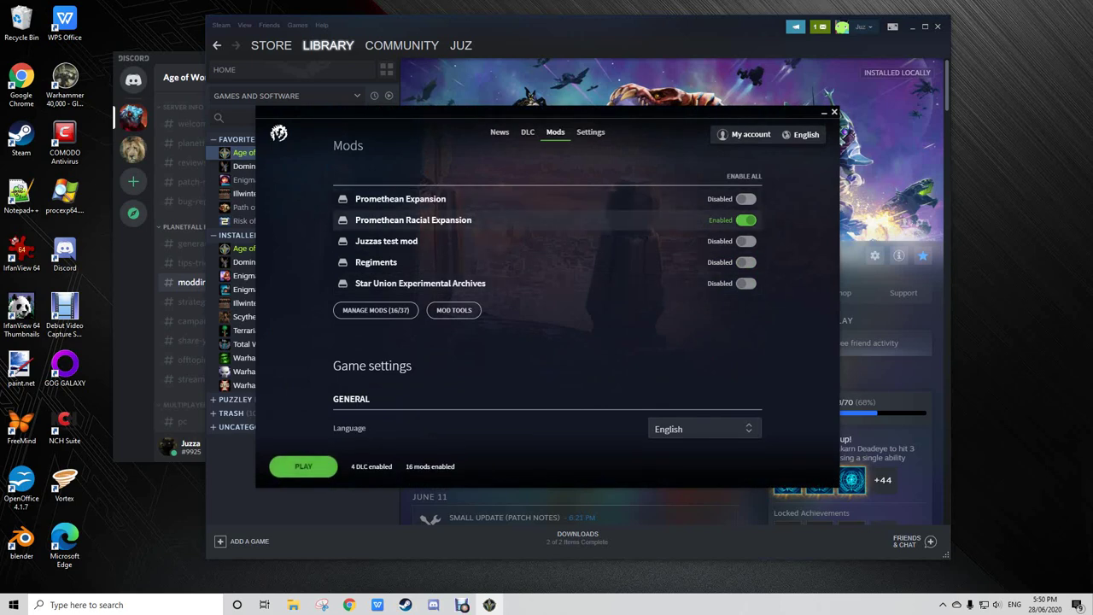
{"action": "left_click", "coordinate": [375, 310]}
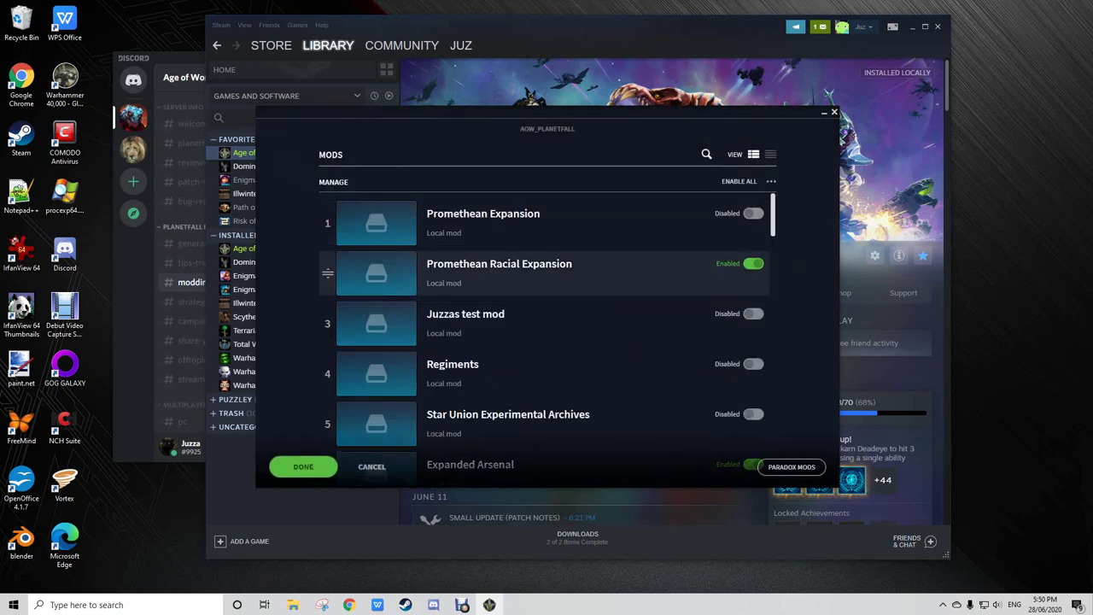
{"action": "left_click", "coordinate": [752, 314]}
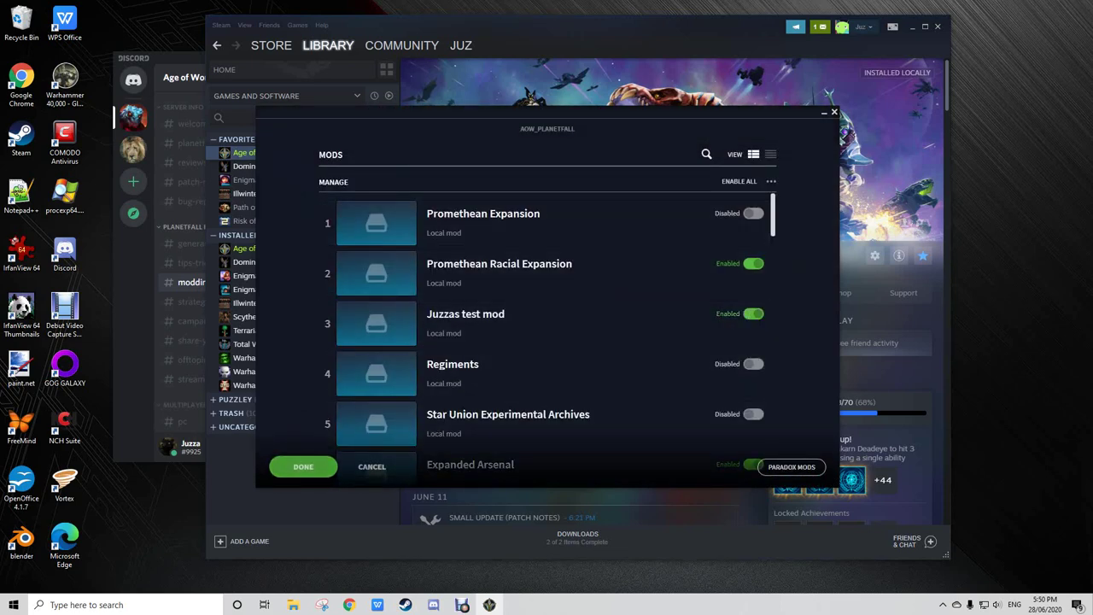
{"action": "left_click", "coordinate": [303, 466]}
{"action": "scroll", "coordinate": [548, 303], "scroll_direction": "up", "scroll_amount": 10}
{"action": "left_click", "coordinate": [548, 248]}
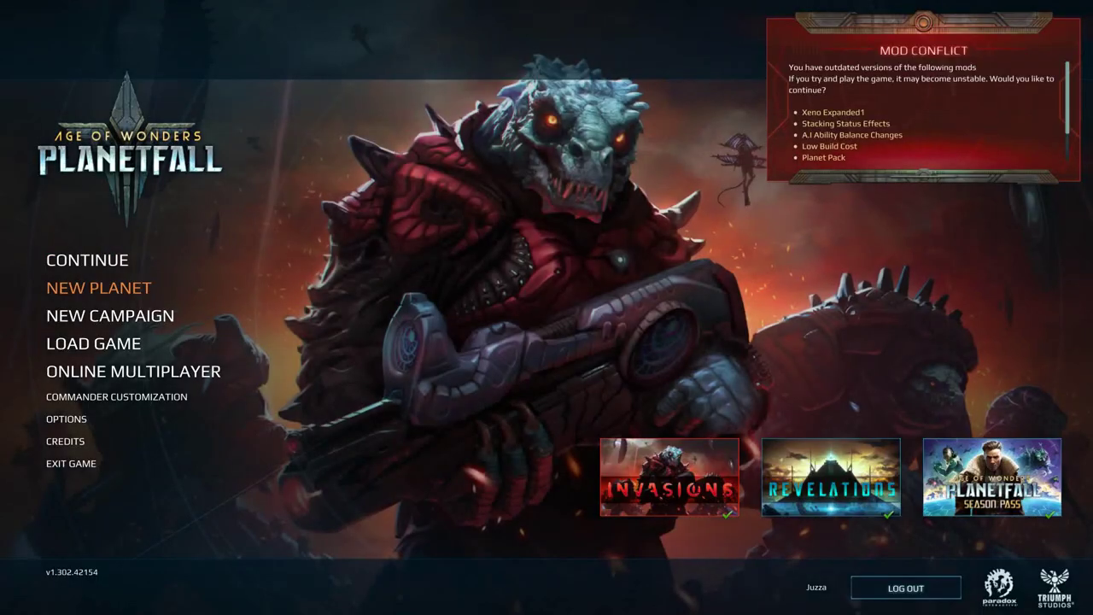
Step: Start a new planet game with the Vanguard, Promethean commander
{"action": "left_click", "coordinate": [98, 285]}
{"action": "left_click", "coordinate": [645, 555]}
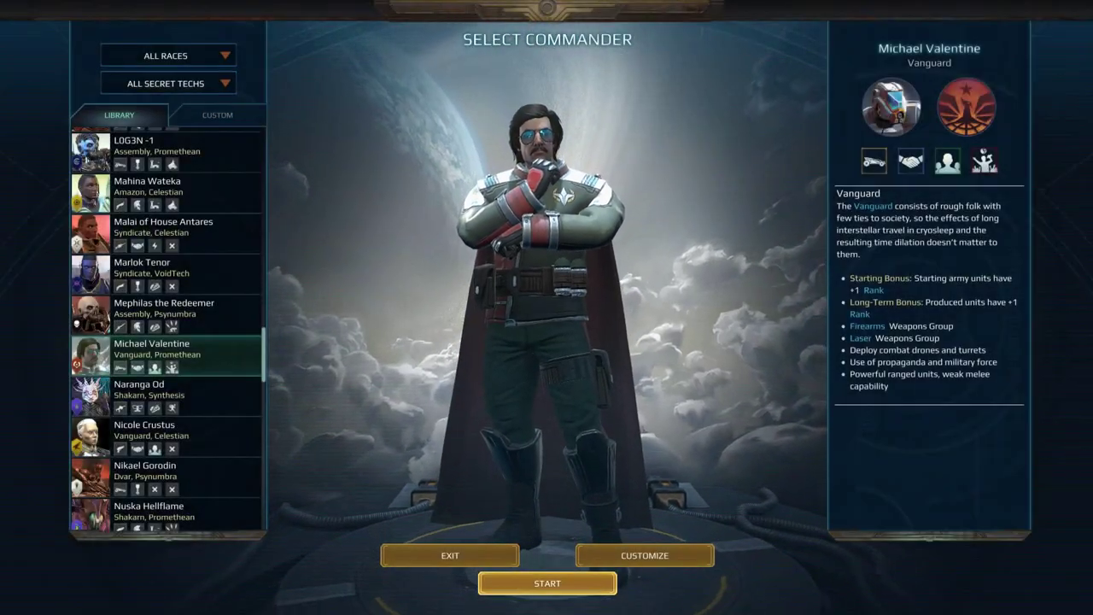
{"action": "left_click", "coordinate": [548, 583]}
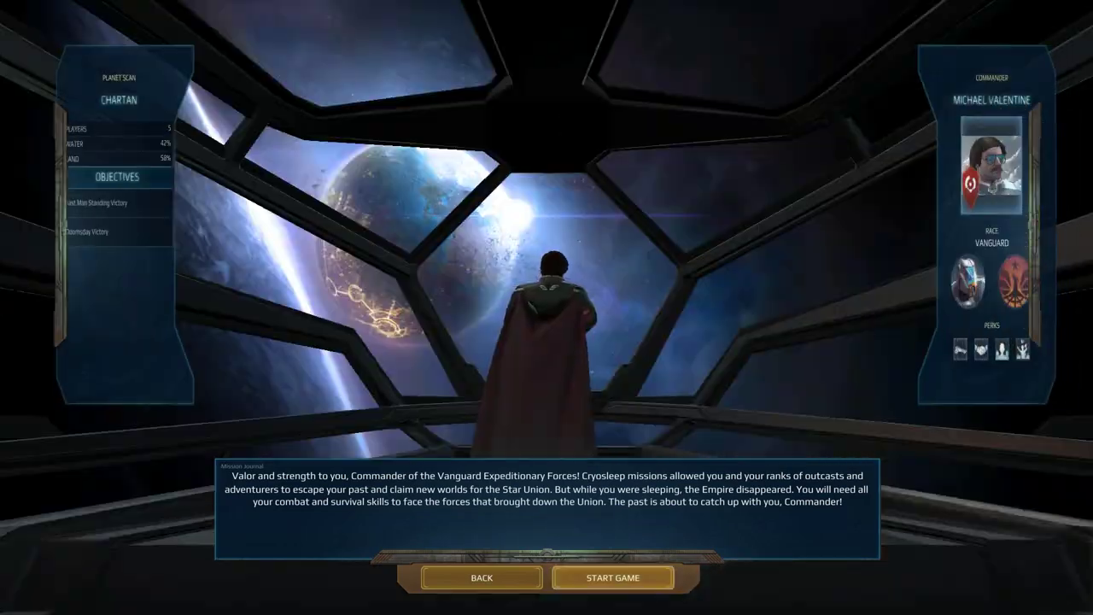
{"action": "left_click", "coordinate": [612, 578]}
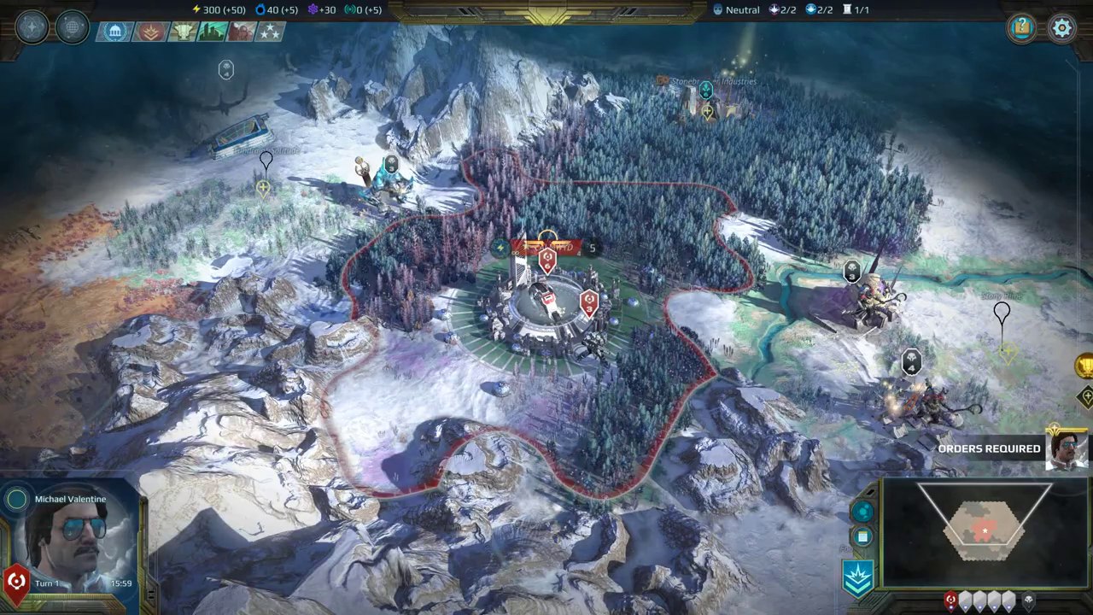
Step: Examine the modded Vanguard Trooper's abilities, stats and figure from the Calmwyd colony's unit production list
{"action": "left_click", "coordinate": [548, 247]}
{"action": "right_click", "coordinate": [128, 248]}
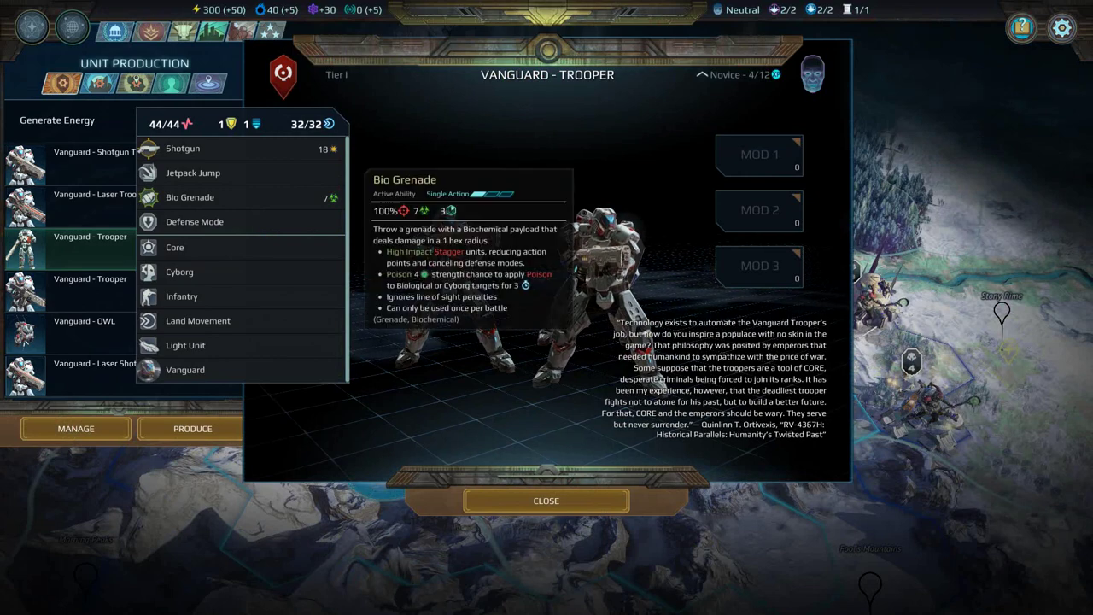
{"action": "key", "text": "Escape"}
{"action": "key", "text": "Escape"}
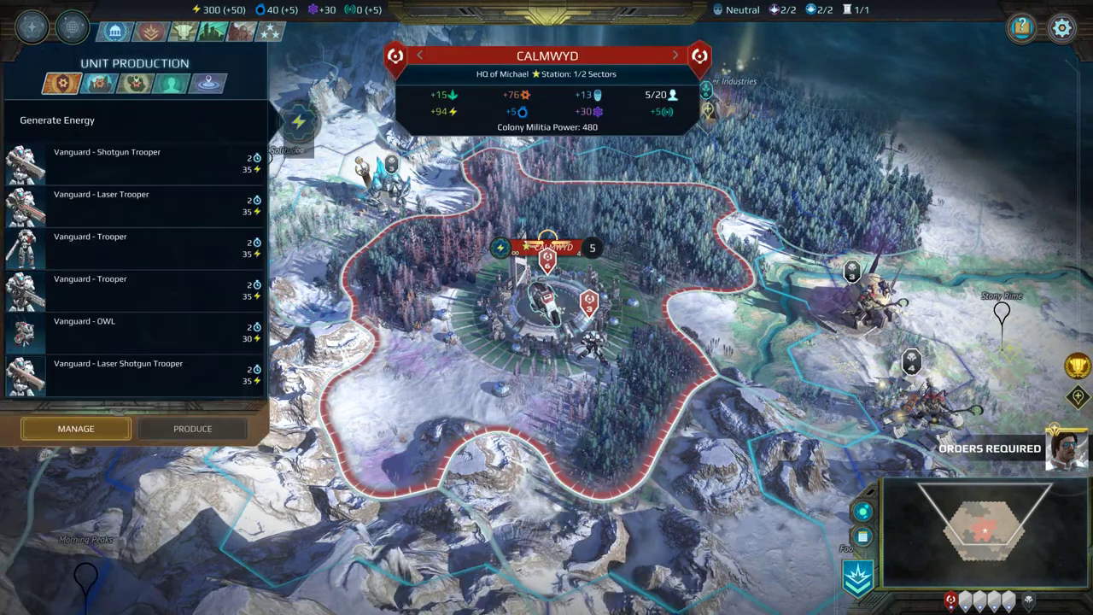
{"action": "right_click", "coordinate": [134, 249]}
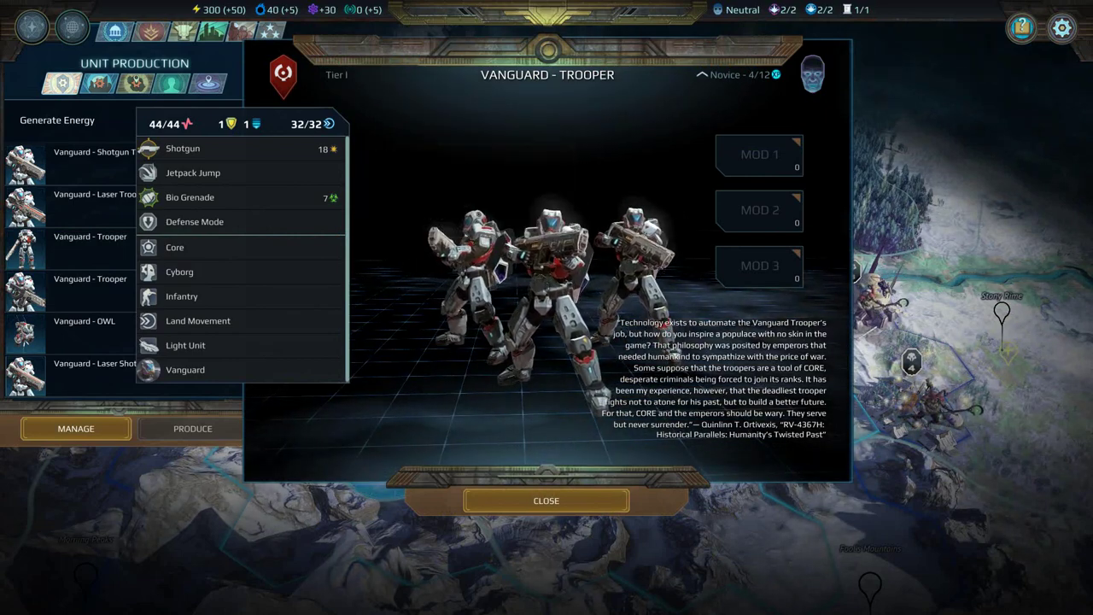
{"action": "mouse_move", "coordinate": [255, 124]}
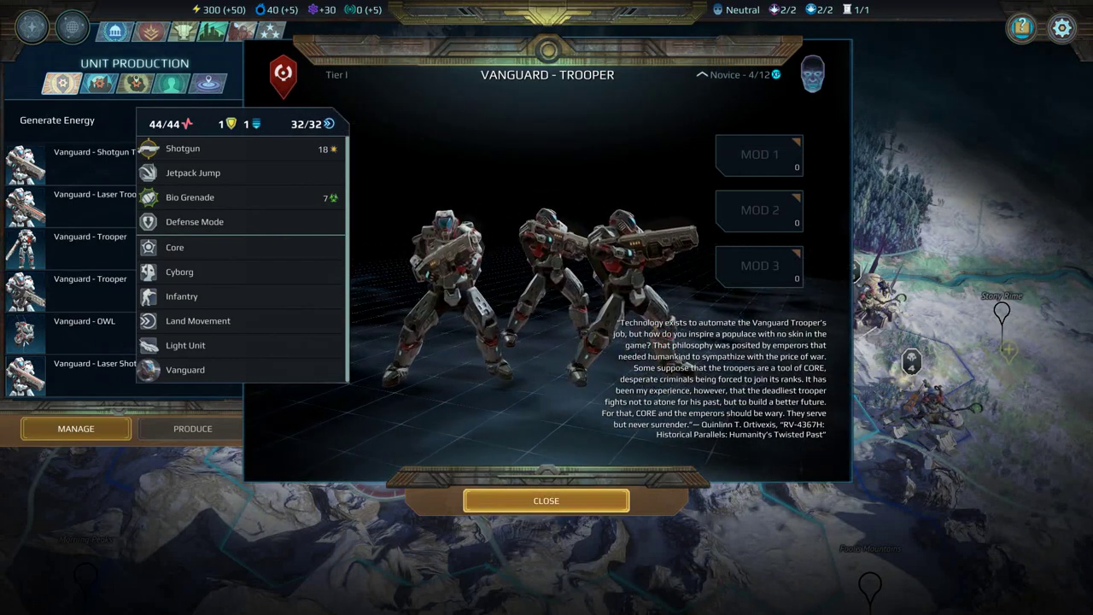
{"action": "left_click", "coordinate": [546, 501]}
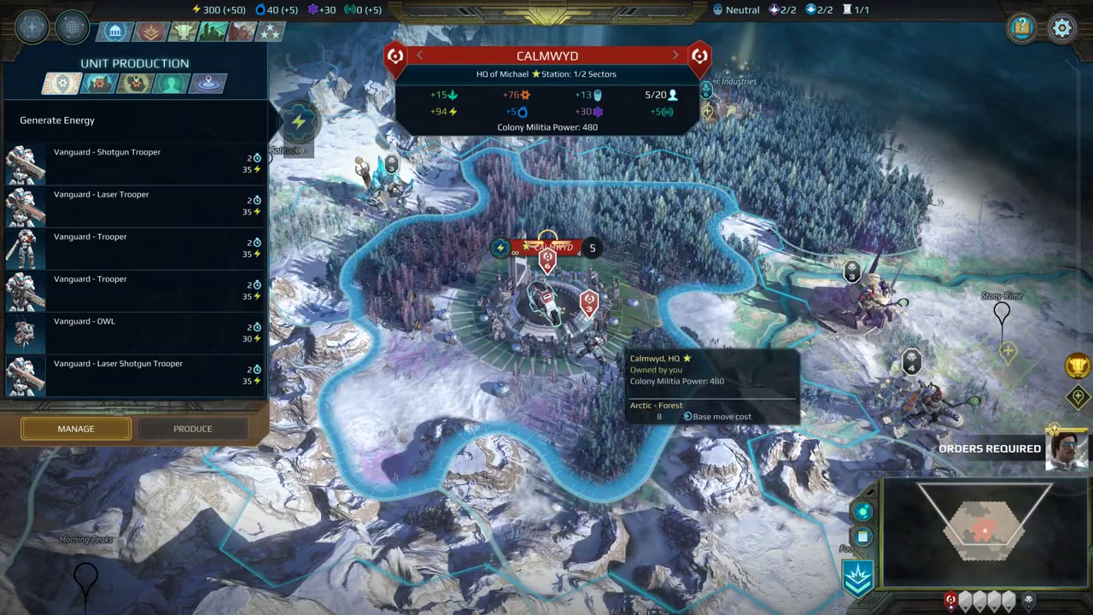
Step: End the turn and queue military research for Nanite Support, Smart Defense Modules and Rapid Maneuverability
{"action": "left_click", "coordinate": [589, 343]}
{"action": "key", "text": "ctrl+Return"}
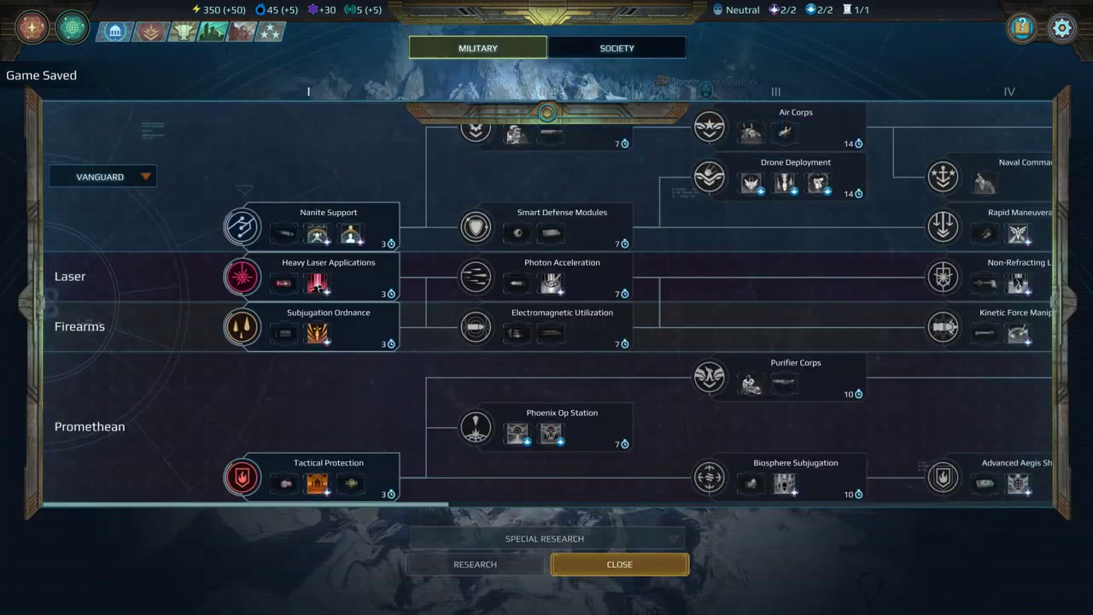
{"action": "left_click", "coordinate": [880, 226]}
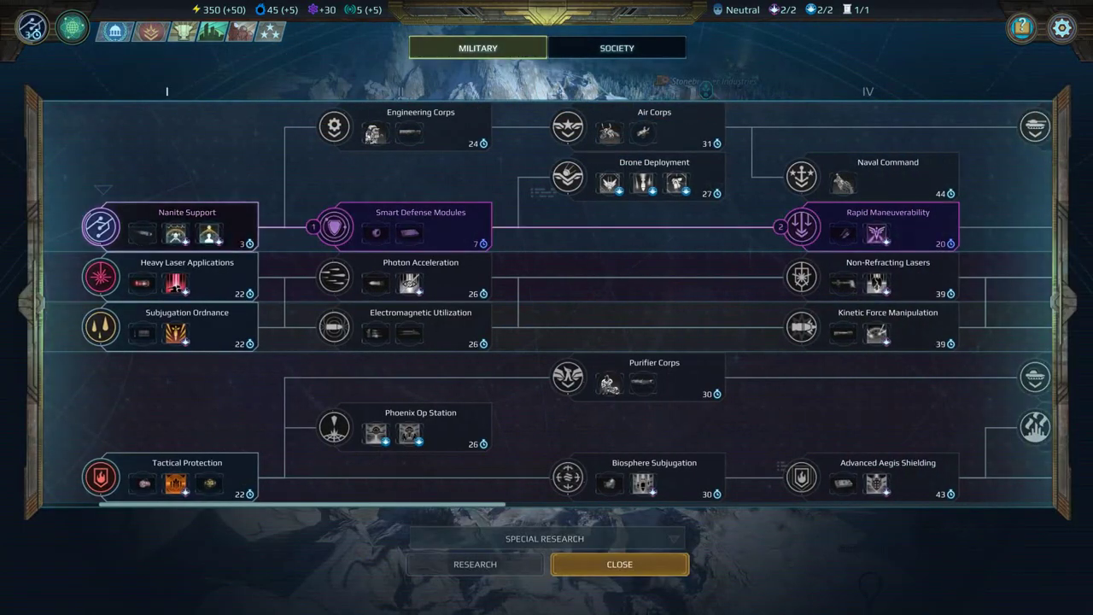
{"action": "left_click", "coordinate": [883, 326]}
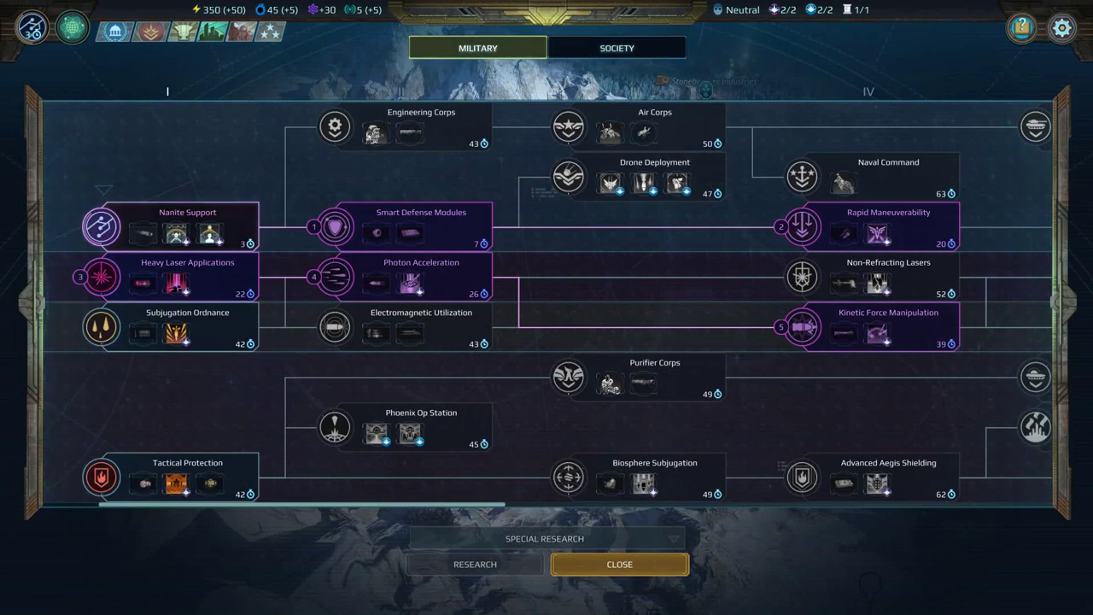
{"action": "left_click", "coordinate": [183, 227]}
{"action": "left_click", "coordinate": [410, 227]}
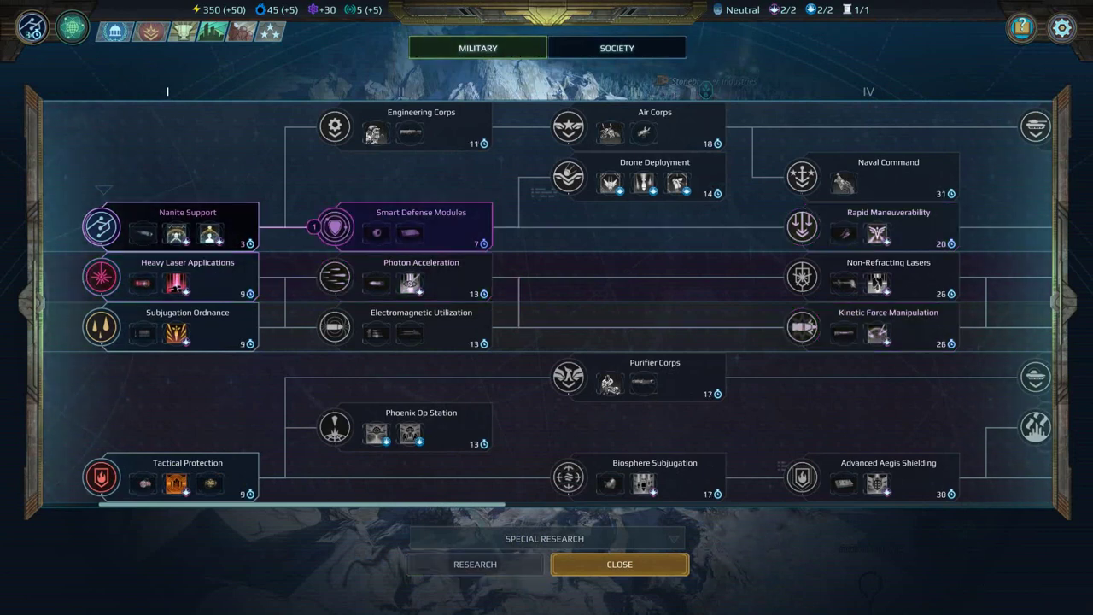
{"action": "left_click", "coordinate": [879, 228]}
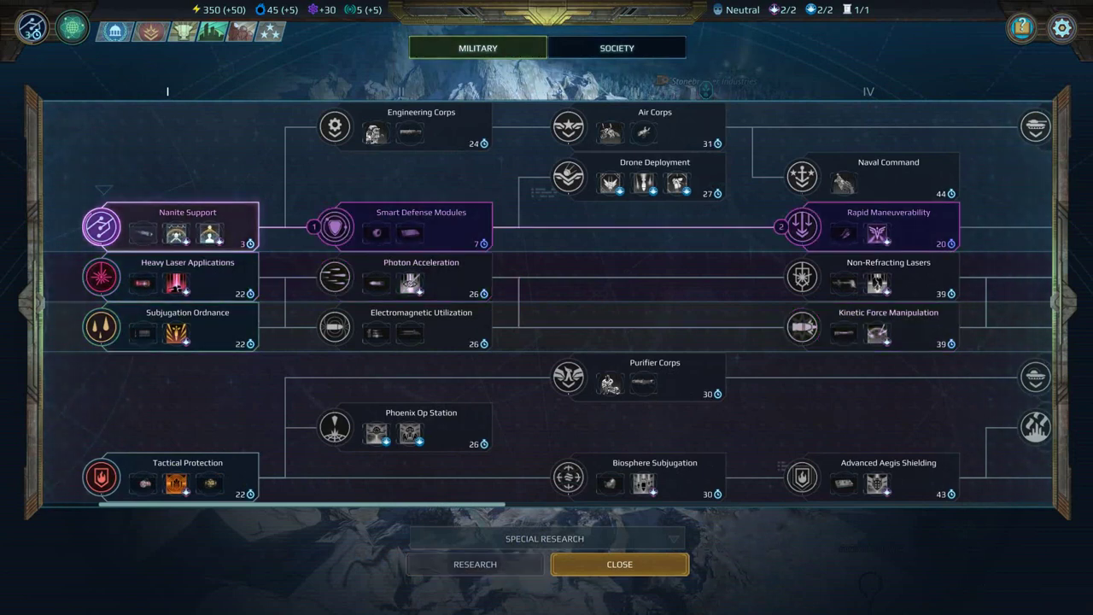
Step: Queue the firearms research from Subjugation Ordnance through Electromagnetic Utilization and Kinetic Force Manipulation to the tier VI technology
{"action": "left_click", "coordinate": [184, 327]}
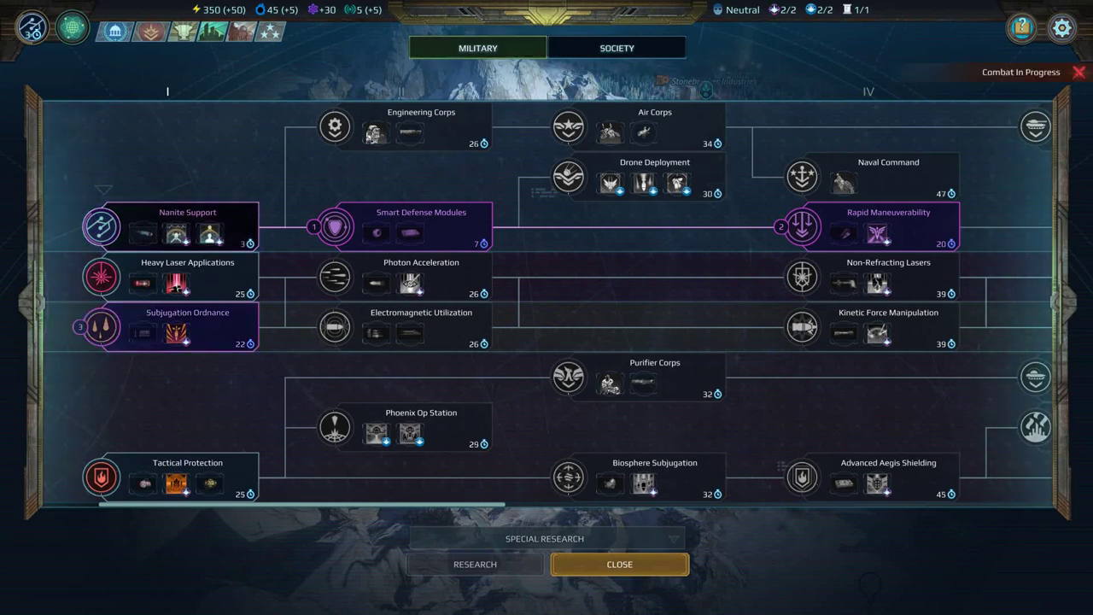
{"action": "left_click", "coordinate": [414, 326]}
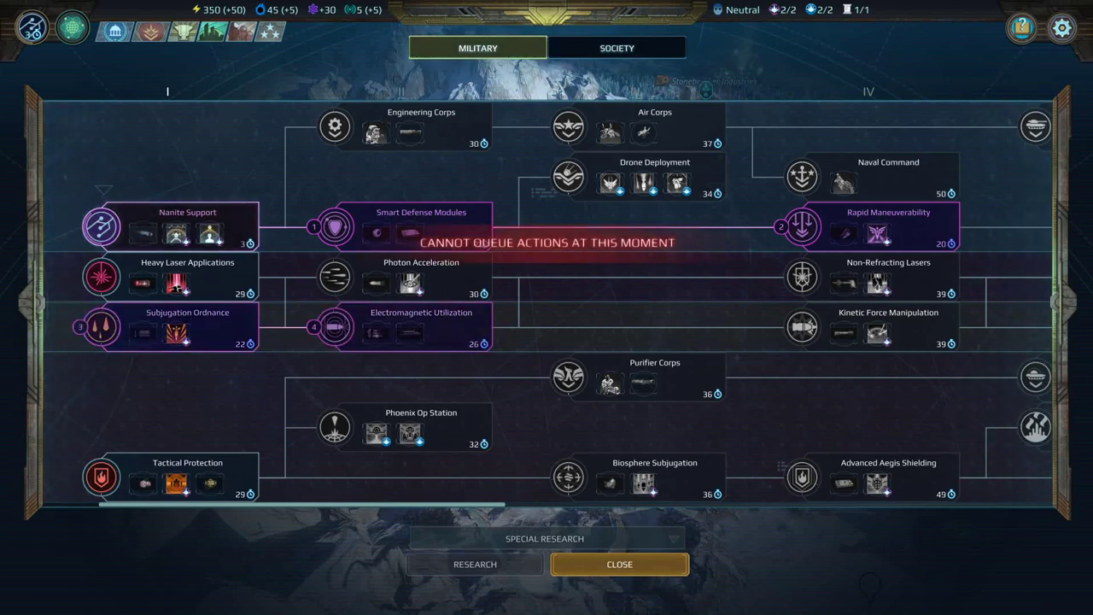
{"action": "left_click", "coordinate": [882, 327]}
{"action": "scroll", "coordinate": [939, 326], "scroll_direction": "right", "scroll_amount": 3}
{"action": "left_click", "coordinate": [990, 327]}
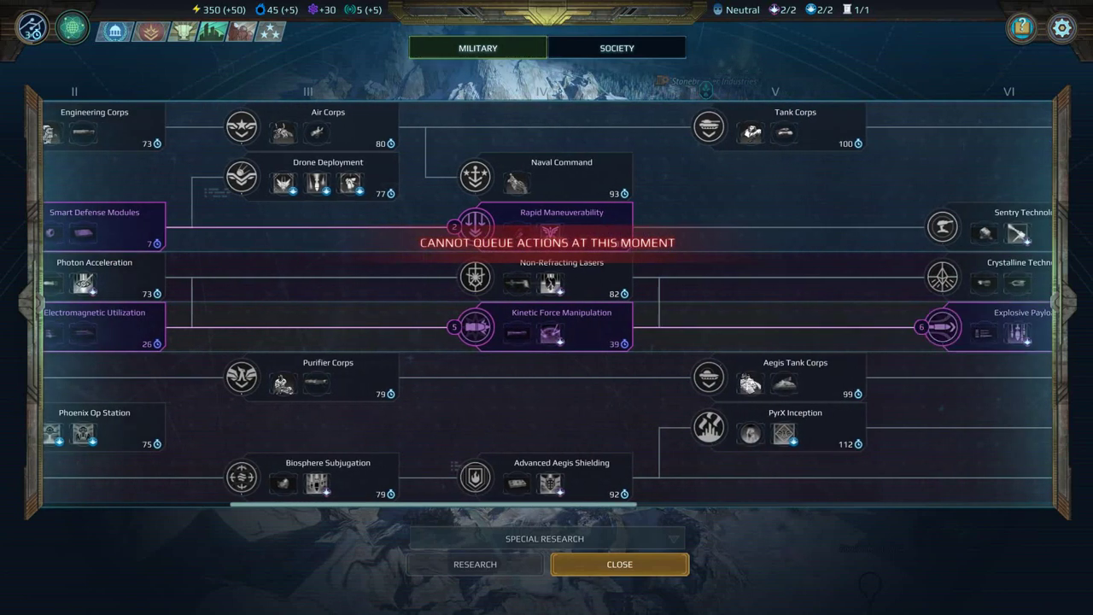
{"action": "left_click", "coordinate": [619, 564]}
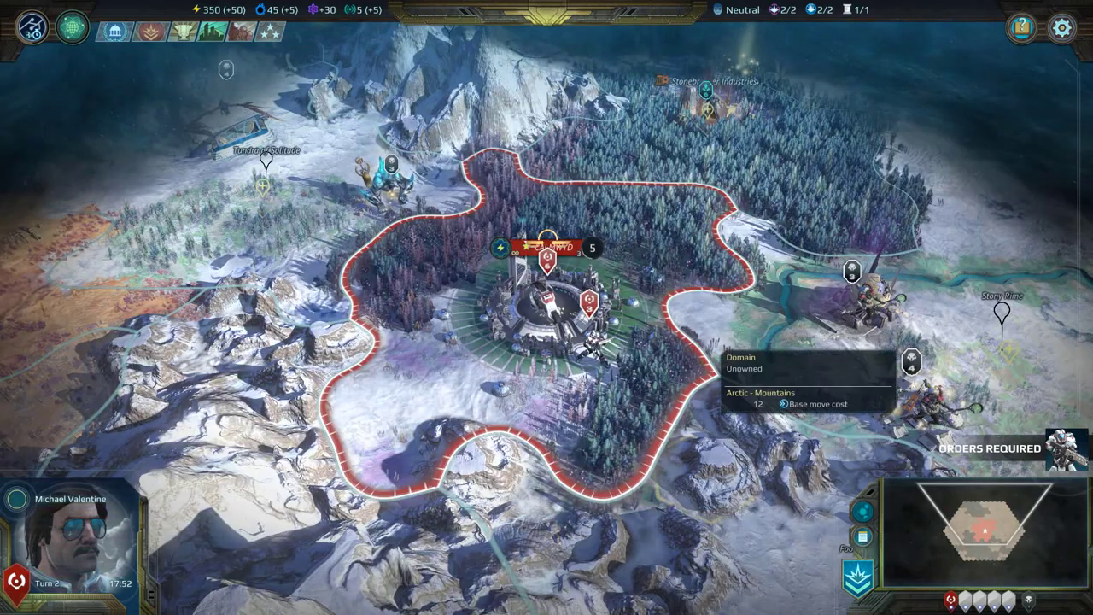
Step: Use the cheat code "leeuwenhoek" repeatedly until the queued military research through Kinetic Force Manipulation is completed
{"action": "key", "text": "ctrl+shift+c"}
{"action": "type", "text": "leeuwe"}
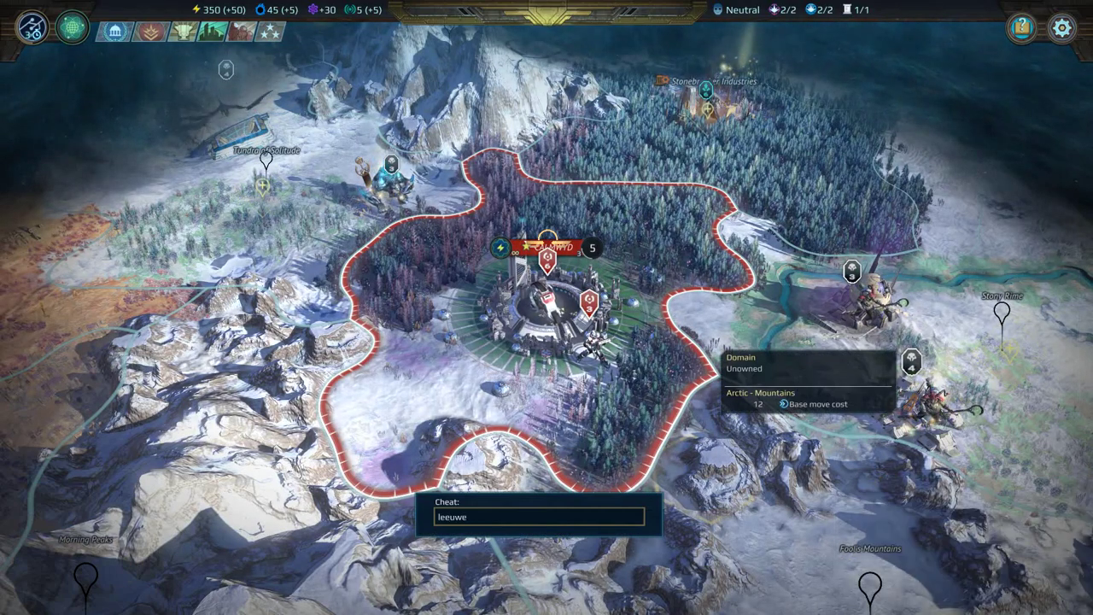
{"action": "type", "text": "nhoek"}
{"action": "key", "text": "Return"}
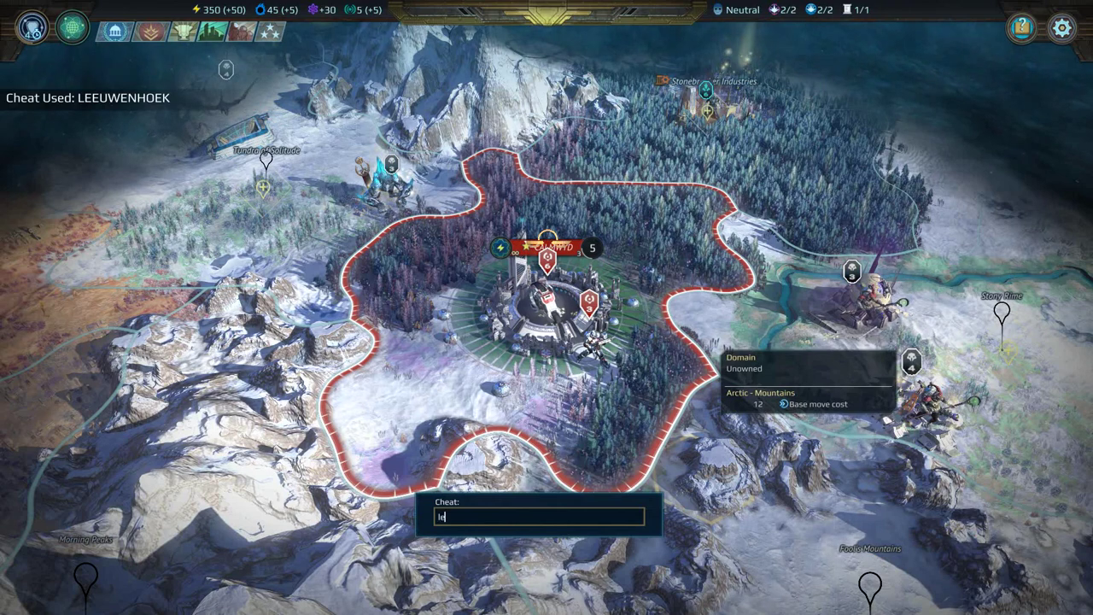
{"action": "type", "text": "leeuwenhoek"}
{"action": "key", "text": "Return"}
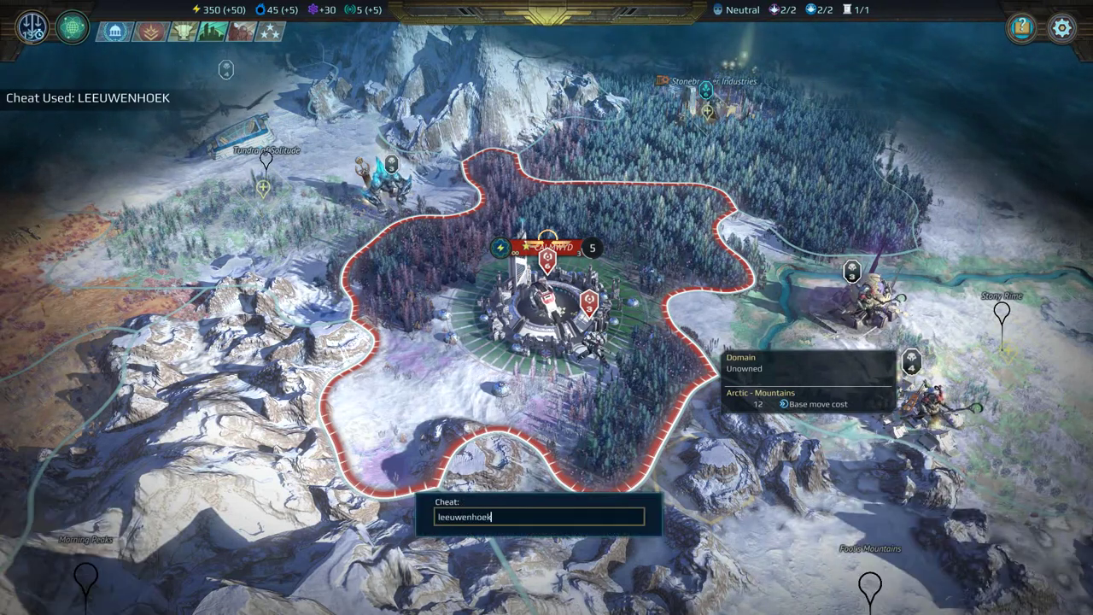
{"action": "key", "text": "Return"}
{"action": "key", "text": "ctrl+shift+c"}
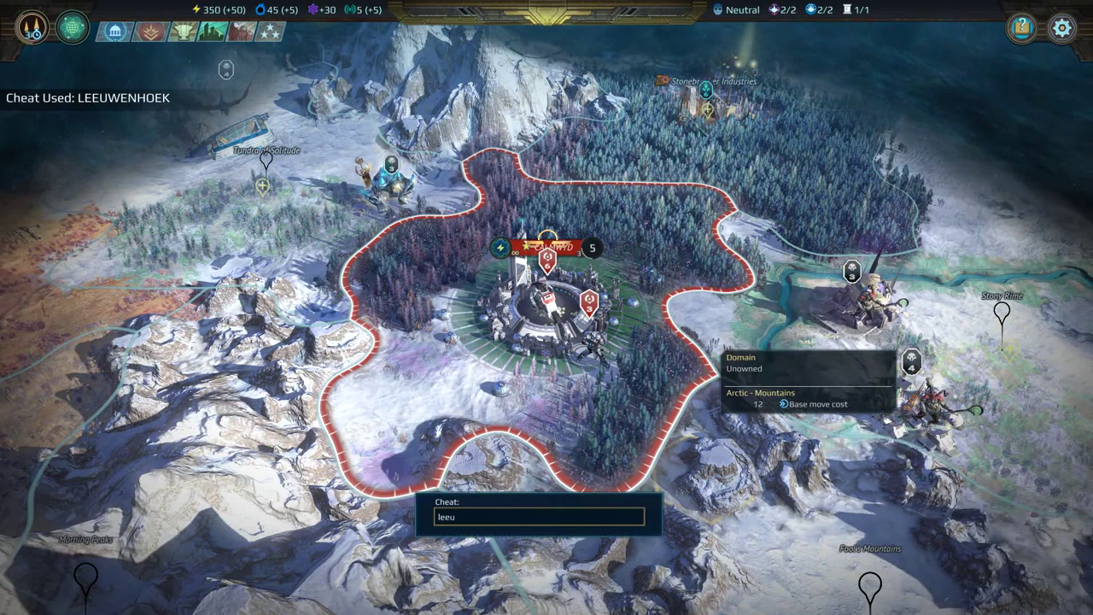
{"action": "type", "text": "leeuwenhoek"}
{"action": "key", "text": "Return"}
{"action": "key", "text": "ctrl+shift+c"}
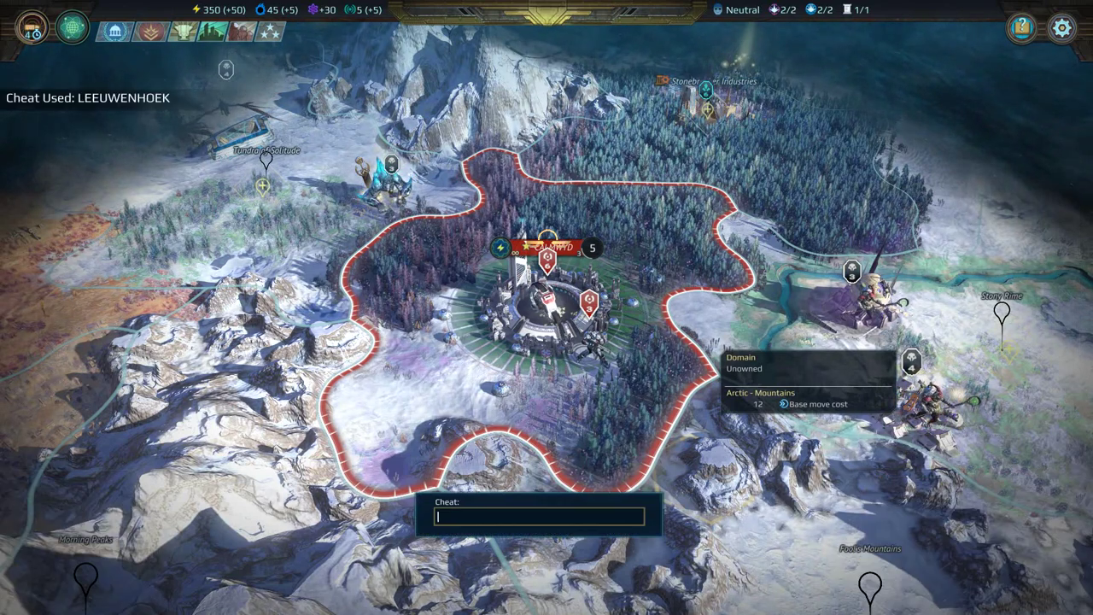
{"action": "type", "text": "leeu"}
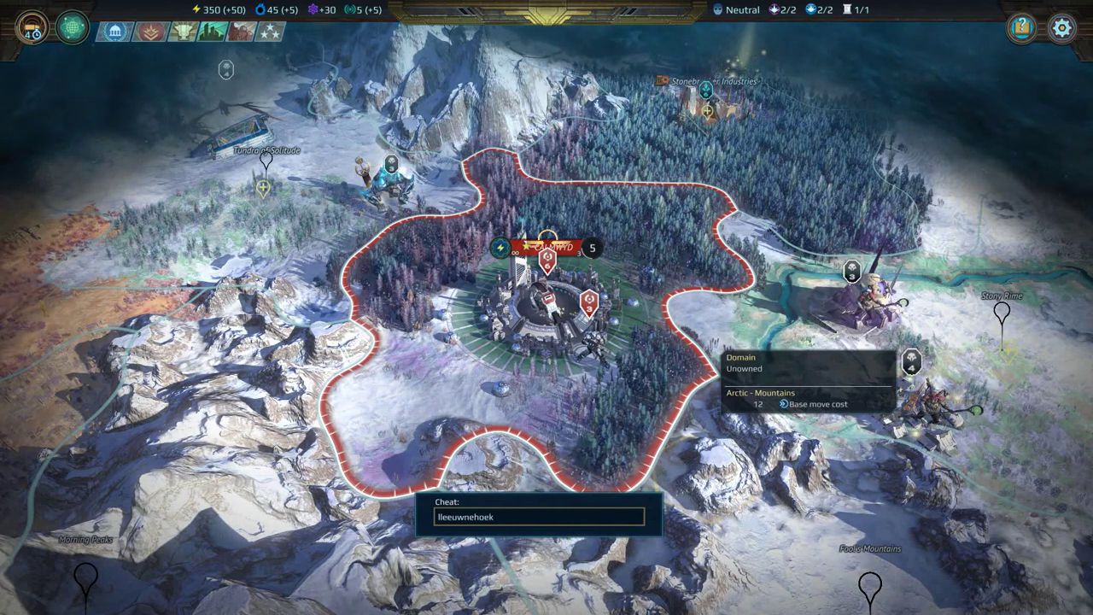
{"action": "type", "text": "wnehoek"}
{"action": "key", "text": "Return"}
{"action": "key", "text": "ctrl+shift+c"}
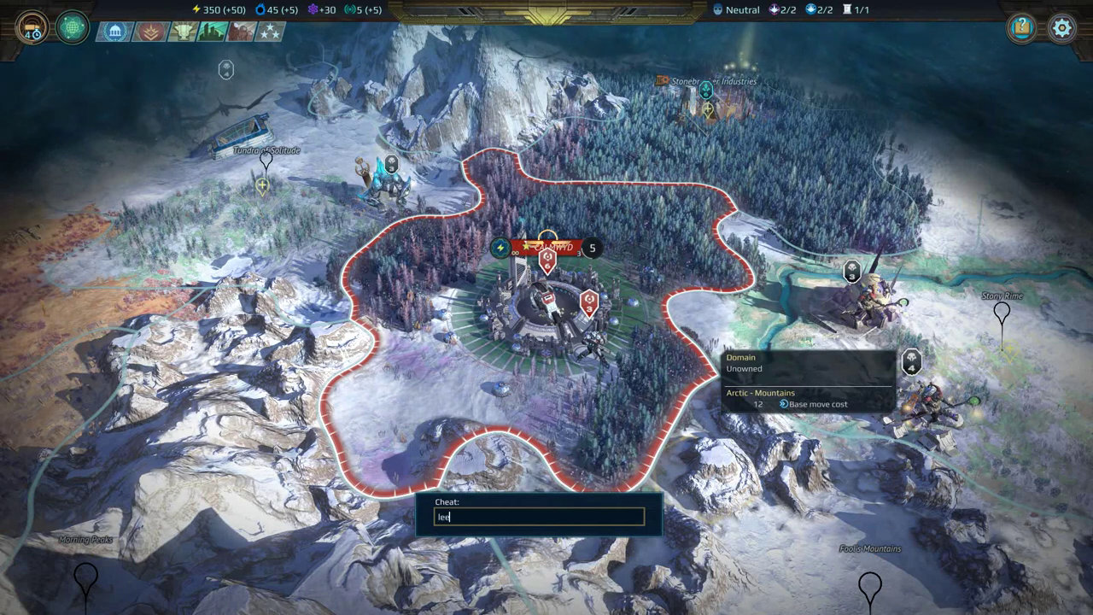
{"action": "type", "text": "leeuwenhoek"}
{"action": "key", "text": "Return"}
{"action": "key", "text": "ctrl+shift+c"}
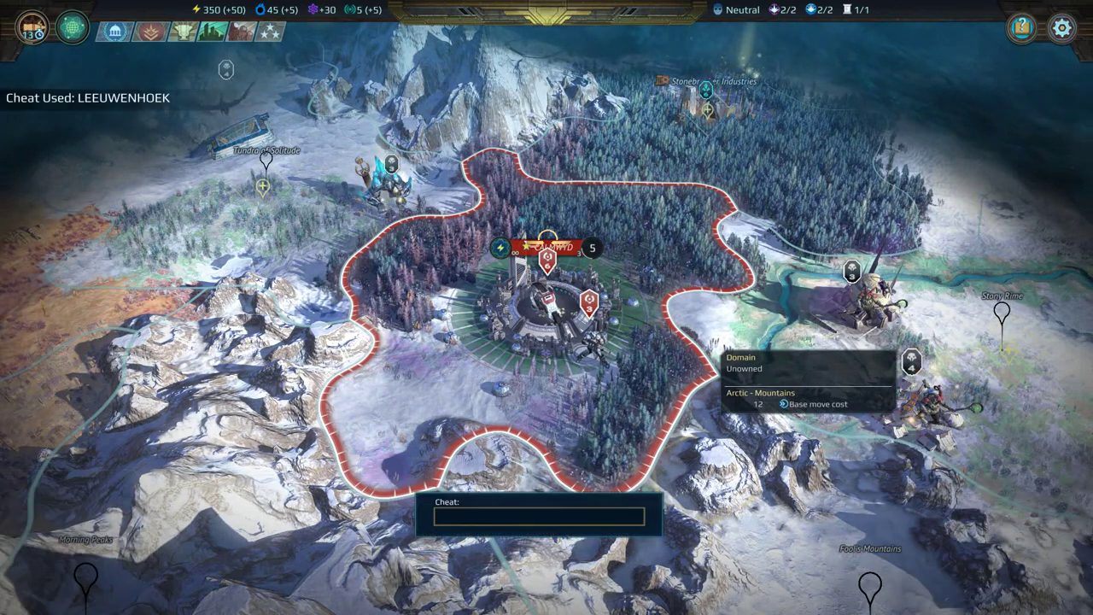
{"action": "type", "text": "leeuwenhoek"}
{"action": "key", "text": "Return"}
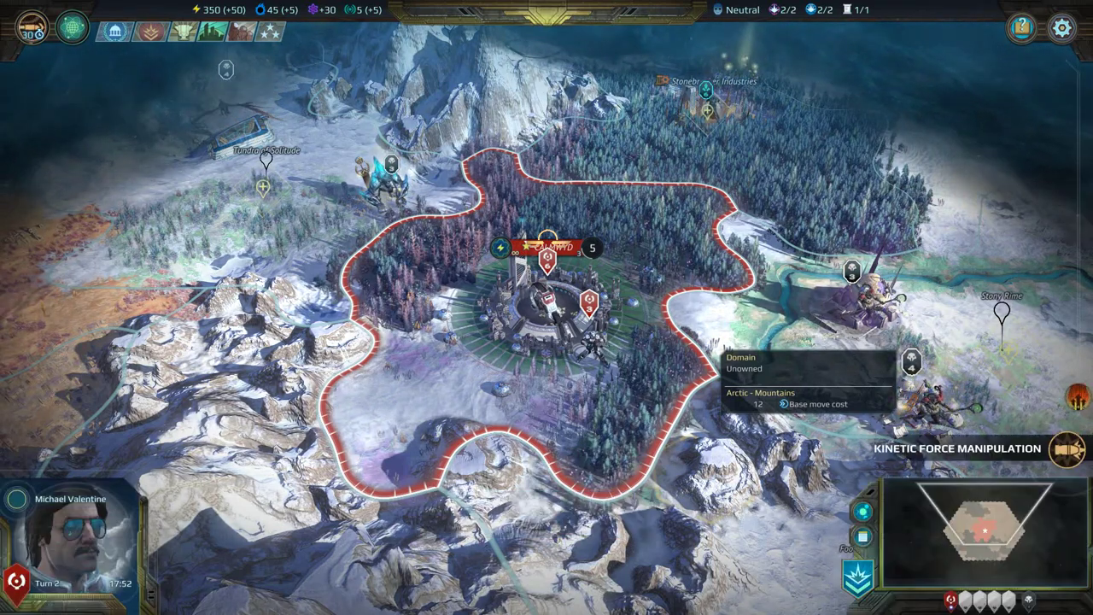
{"action": "key", "text": "ctrl+shift+c"}
{"action": "type", "text": "leeuw"}
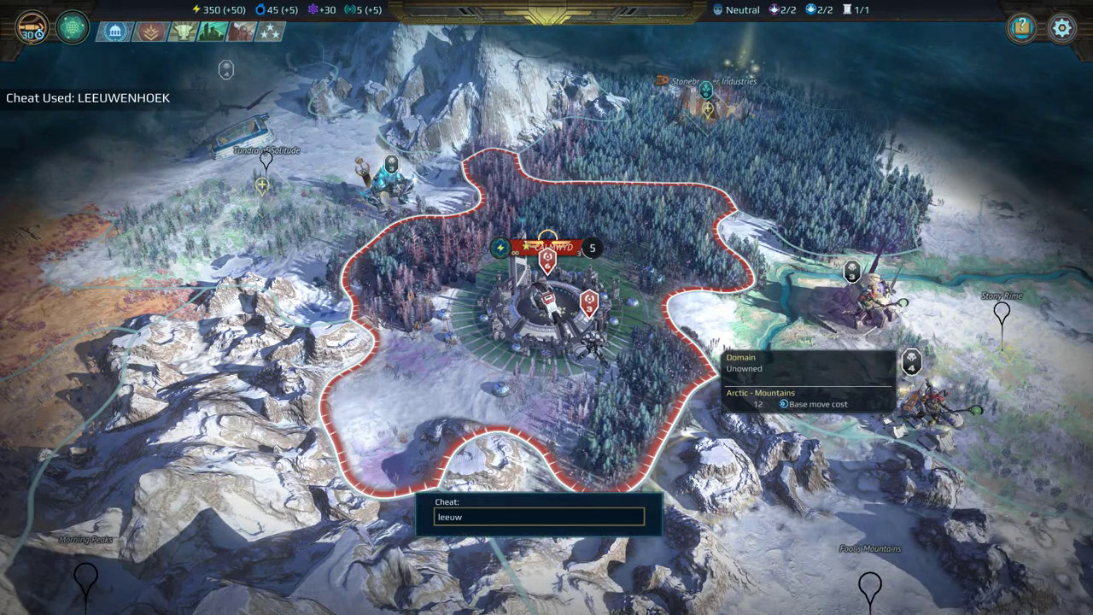
{"action": "type", "text": "enhoek"}
{"action": "key", "text": "Return"}
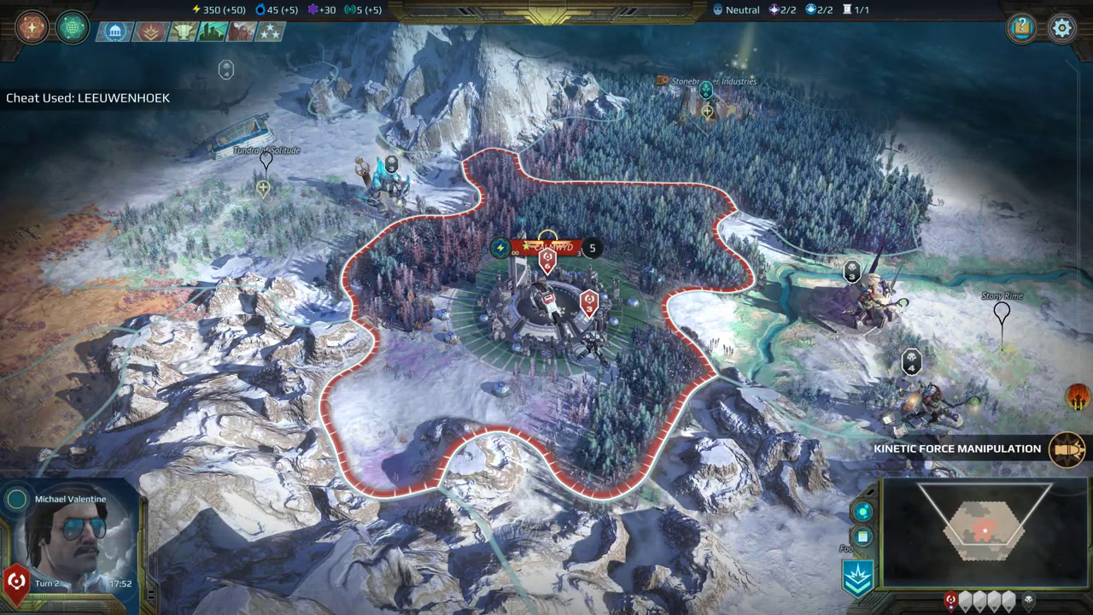
Step: Use the cheat code "rembrandt" to add energy and cosmite
{"action": "key", "text": "ctrl+shift+c"}
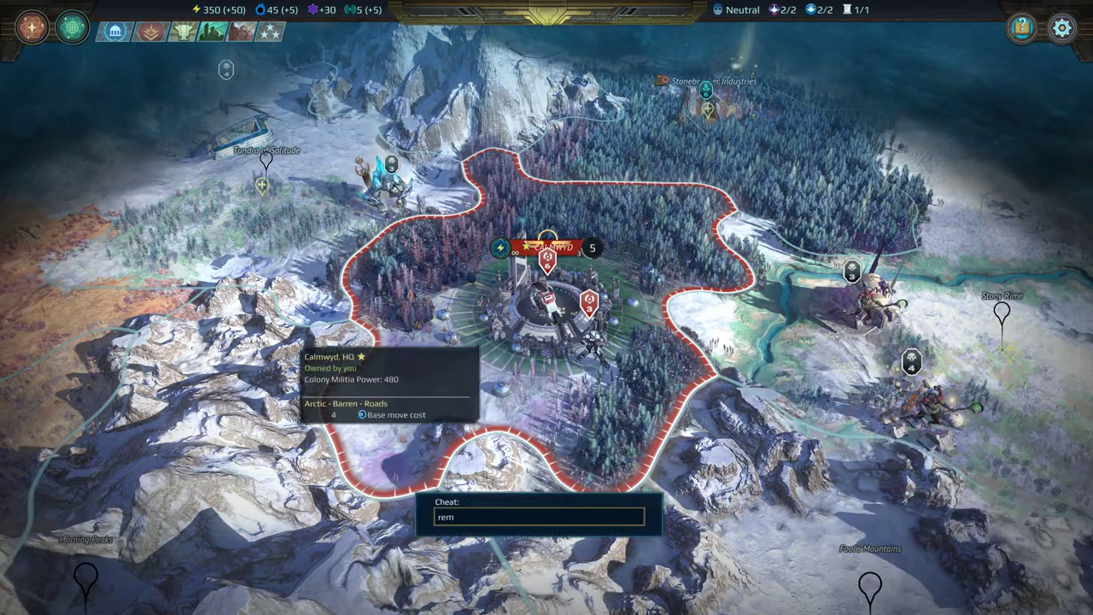
{"action": "type", "text": "rembrandt"}
{"action": "key", "text": "Return"}
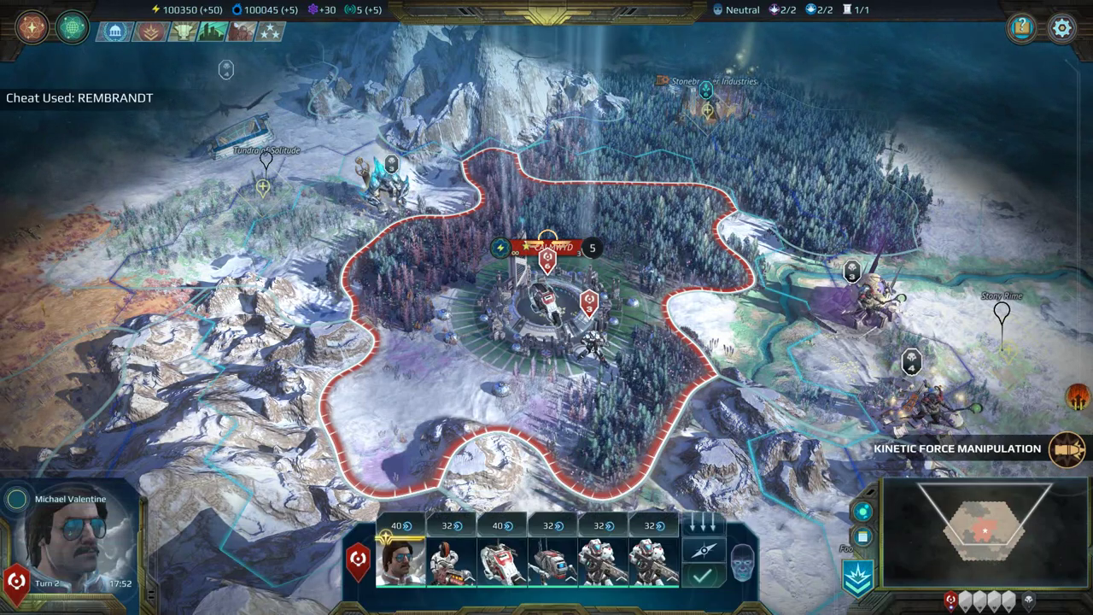
Step: Open the modded Vanguard Trooper's template and try the Fire Burst and Electrified ammunition in mod slot 1, settling on Ammunition: Flechette
{"action": "right_click", "coordinate": [134, 248]}
{"action": "left_click", "coordinate": [690, 157]}
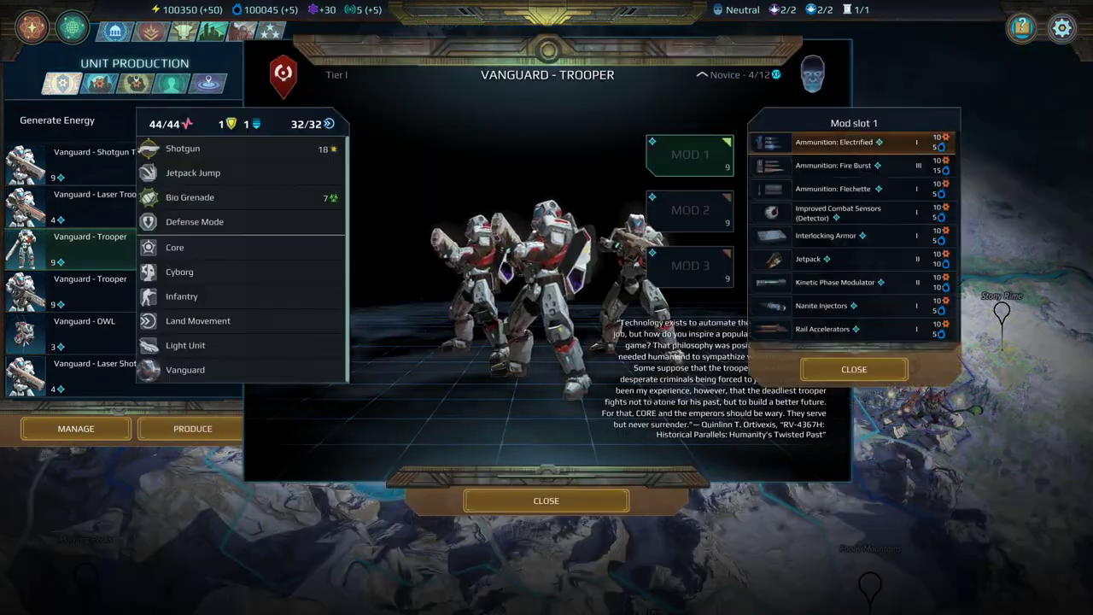
{"action": "left_click", "coordinate": [833, 165]}
{"action": "mouse_move", "coordinate": [183, 149]}
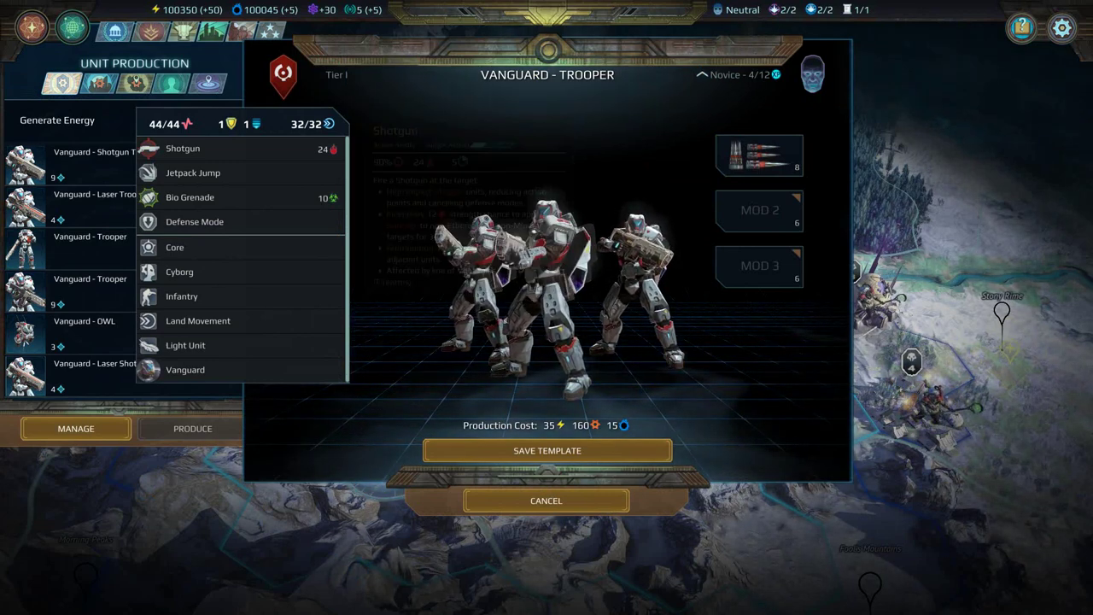
{"action": "left_click", "coordinate": [759, 156]}
{"action": "left_click", "coordinate": [833, 166]}
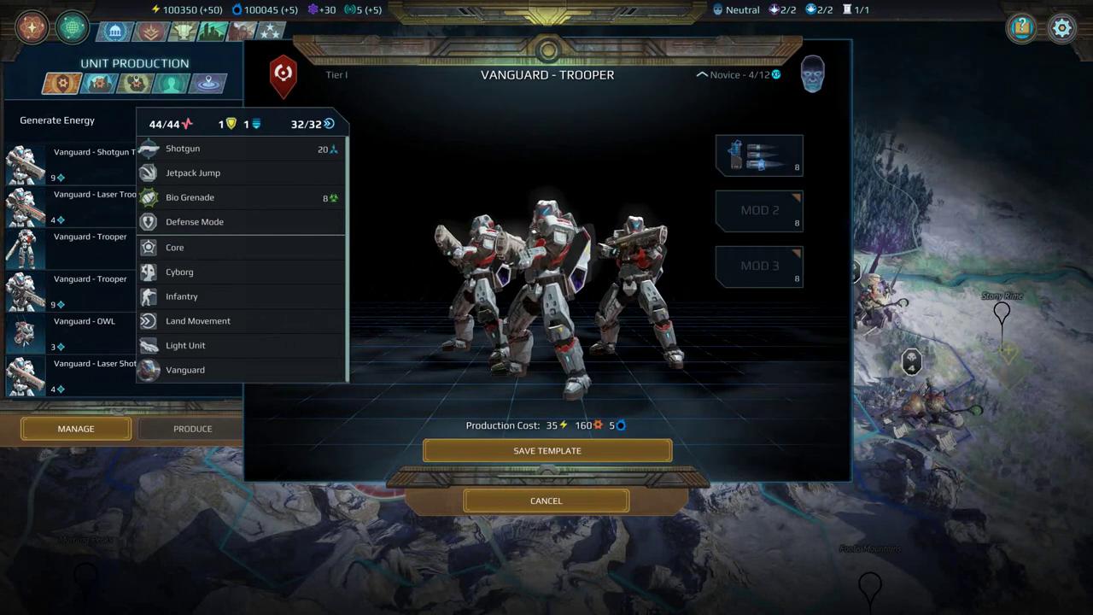
{"action": "left_click", "coordinate": [758, 156]}
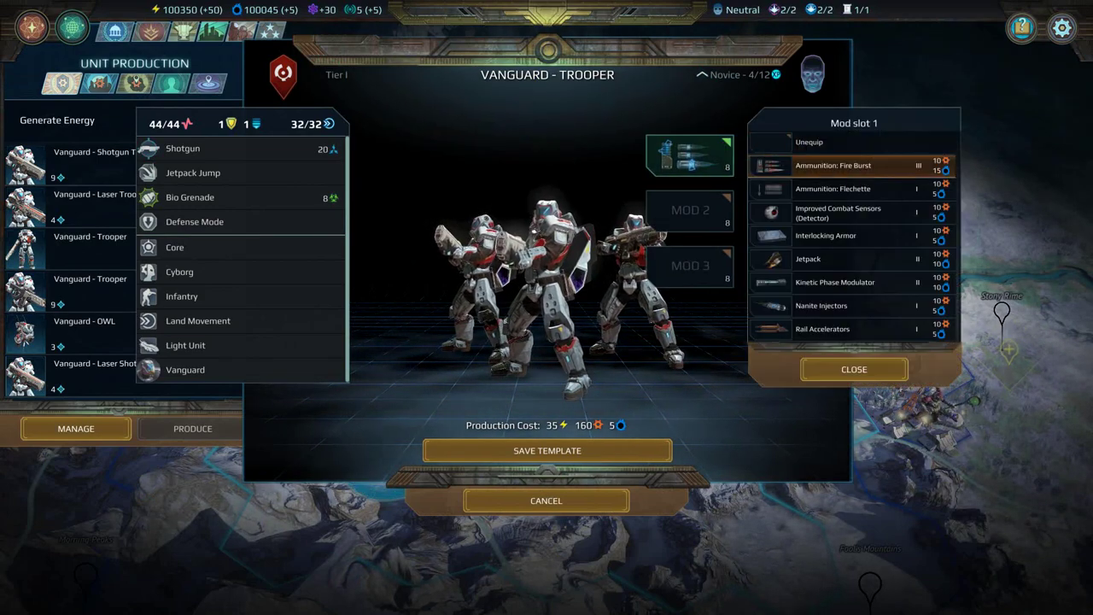
{"action": "left_click", "coordinate": [832, 188]}
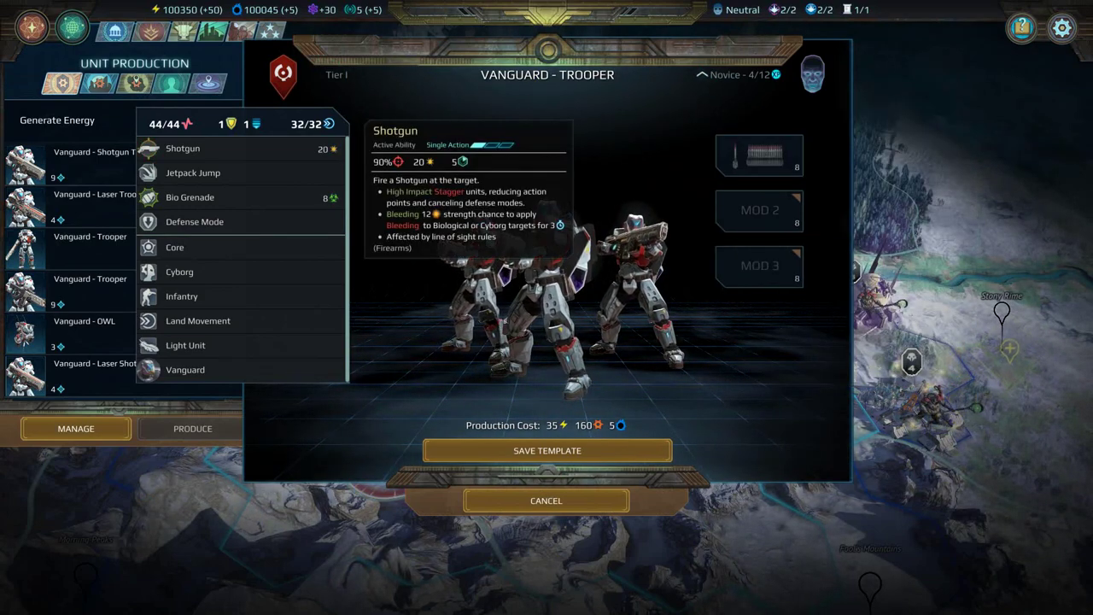
Step: Try the Jetpack mod in the trooper template's mod slot 2 and unequip it
{"action": "left_click", "coordinate": [759, 209]}
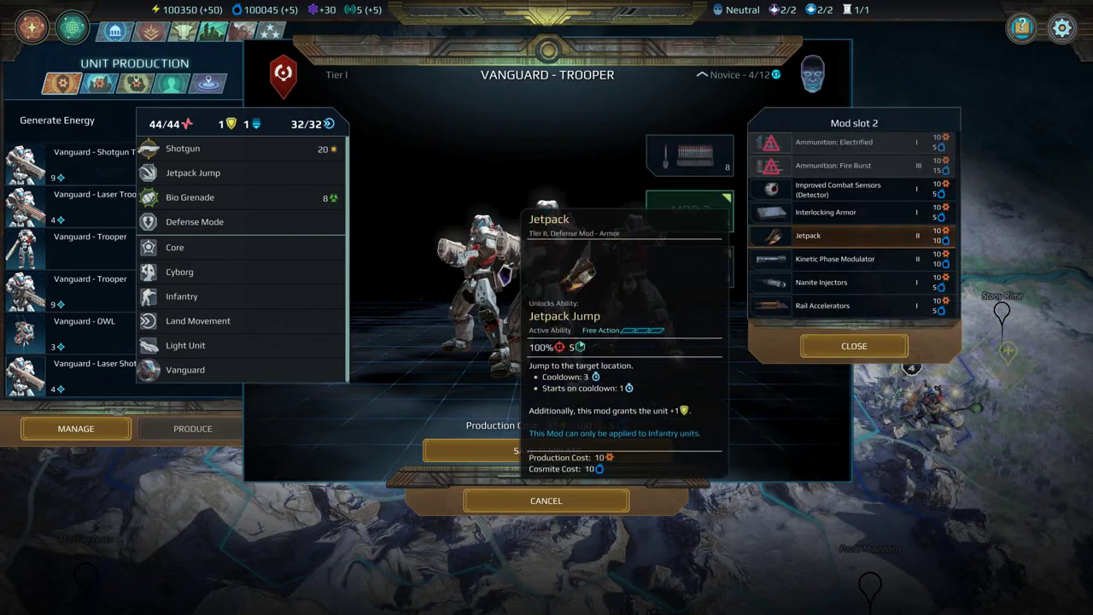
{"action": "left_click", "coordinate": [808, 236]}
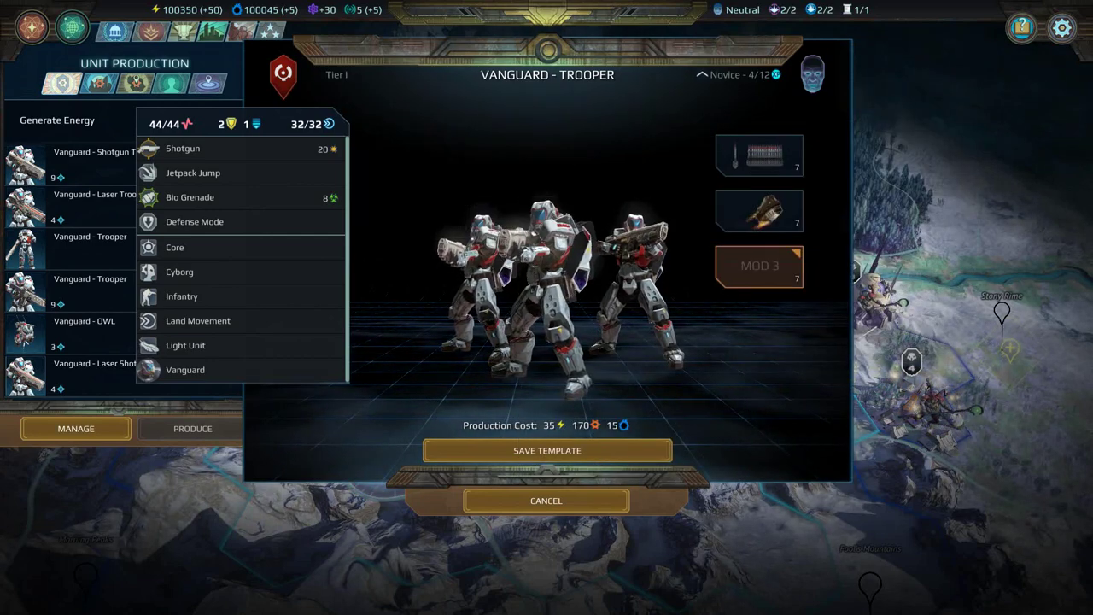
{"action": "left_click", "coordinate": [759, 209]}
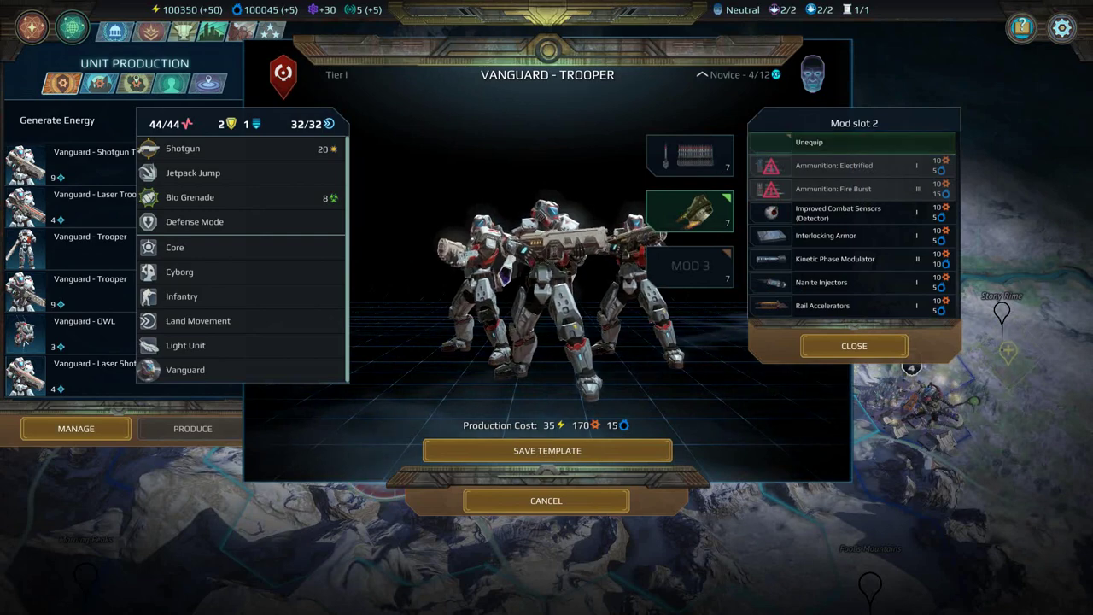
{"action": "left_click", "coordinate": [808, 142]}
Step: Equip Kinetic Phase Modulator in mod slot 2 and Interlocking Armor in mod slot 3, and save the trooper template
{"action": "left_click", "coordinate": [690, 209]}
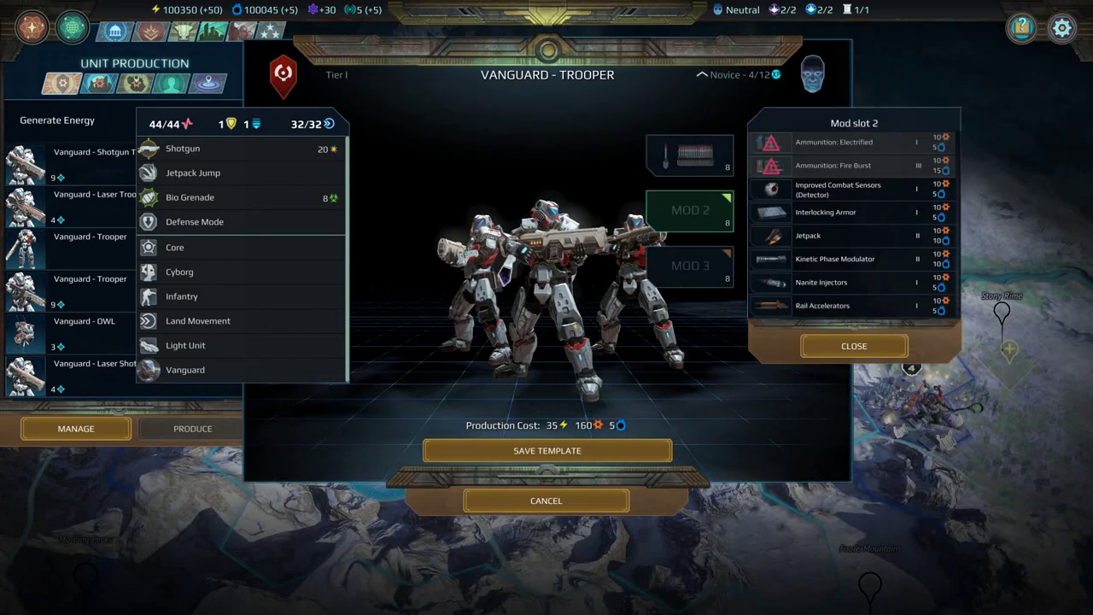
{"action": "left_click", "coordinate": [835, 258]}
{"action": "left_click", "coordinate": [759, 266]}
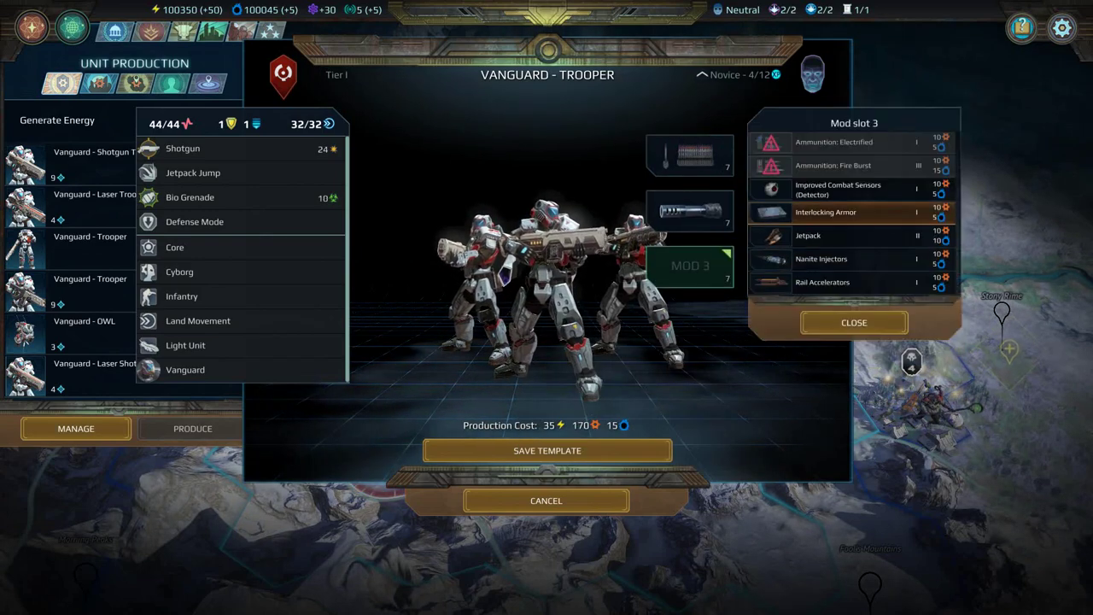
{"action": "left_click", "coordinate": [832, 212]}
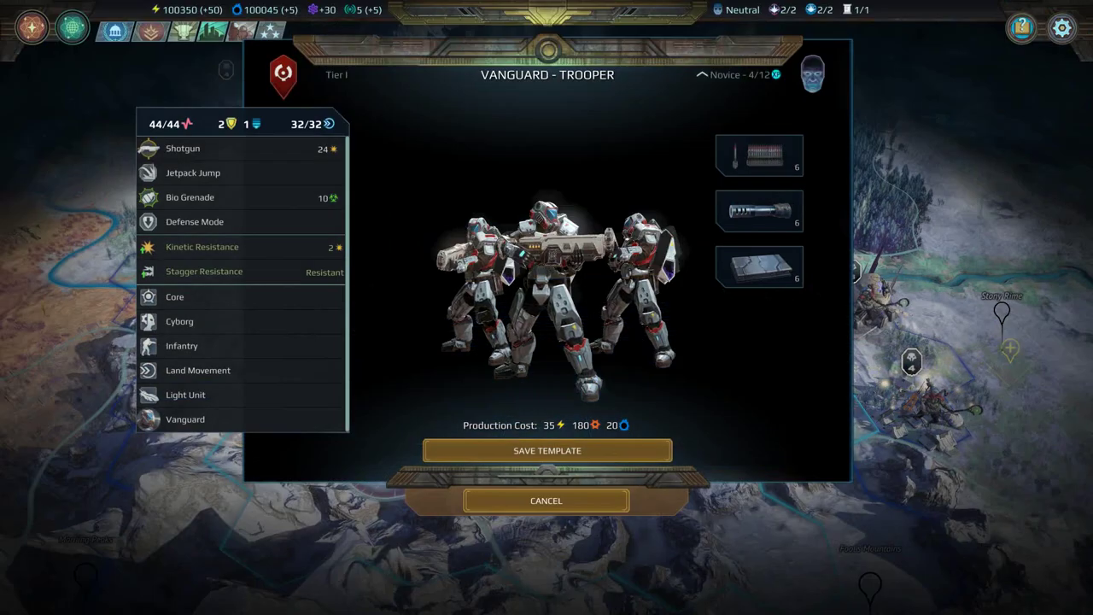
{"action": "left_click", "coordinate": [547, 451]}
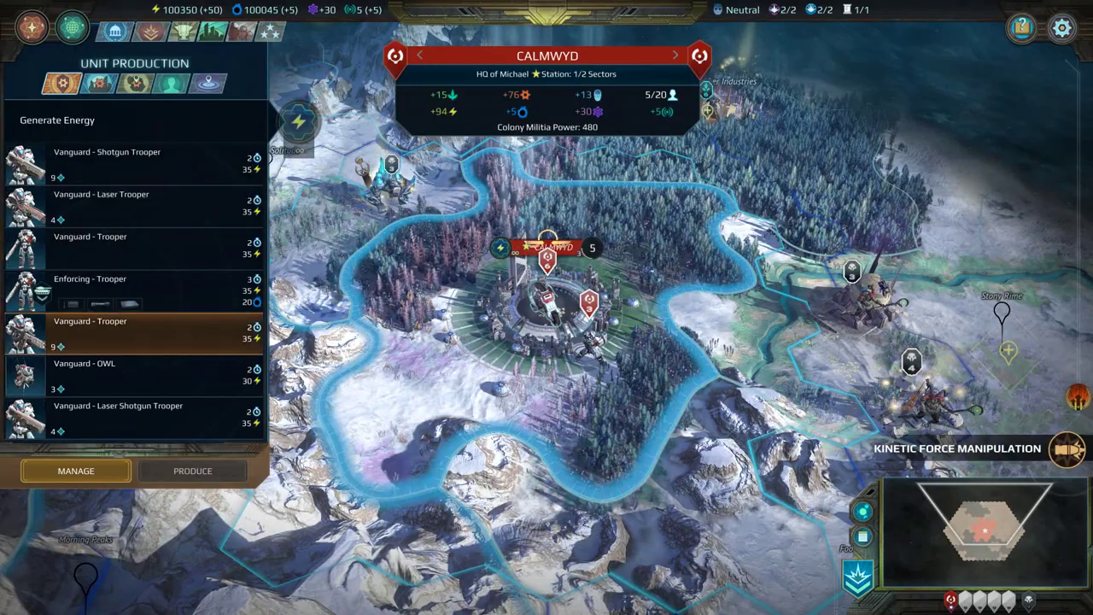
Step: Queue three Enforcing - Troopers in the Calmwyd colony and rush the production of the first one
{"action": "left_click", "coordinate": [136, 291]}
{"action": "left_click", "coordinate": [137, 291]}
{"action": "left_click", "coordinate": [137, 291]}
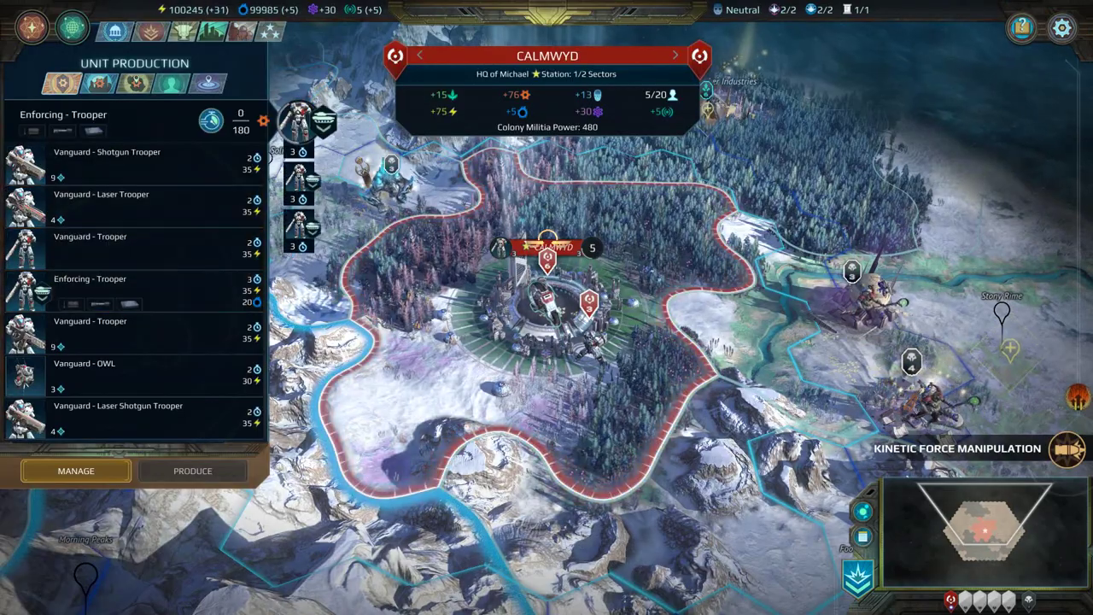
{"action": "left_click", "coordinate": [211, 121]}
Step: Select the army beside Calmwyd and examine the Enforcing - Trooper's abilities, stats, mods and figure
{"action": "left_click", "coordinate": [589, 304]}
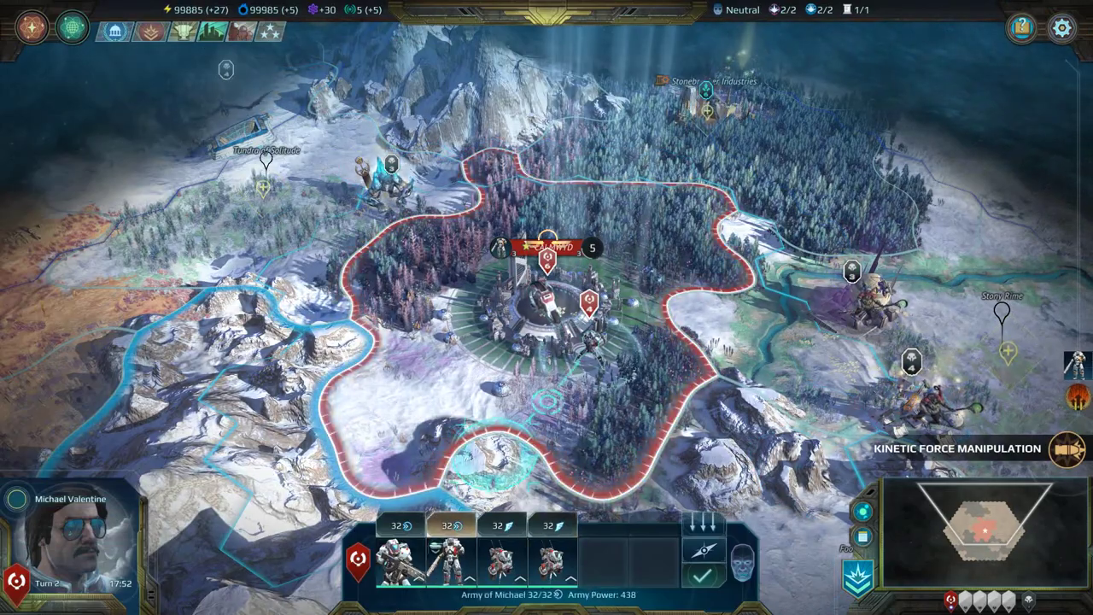
{"action": "right_click", "coordinate": [451, 560]}
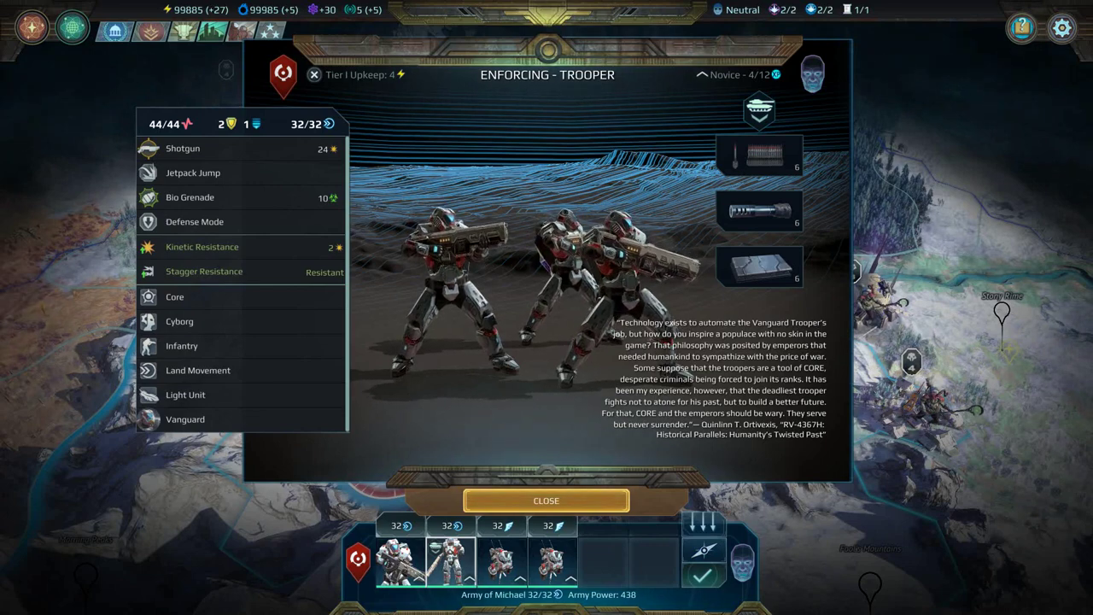
{"action": "key", "text": "Escape"}
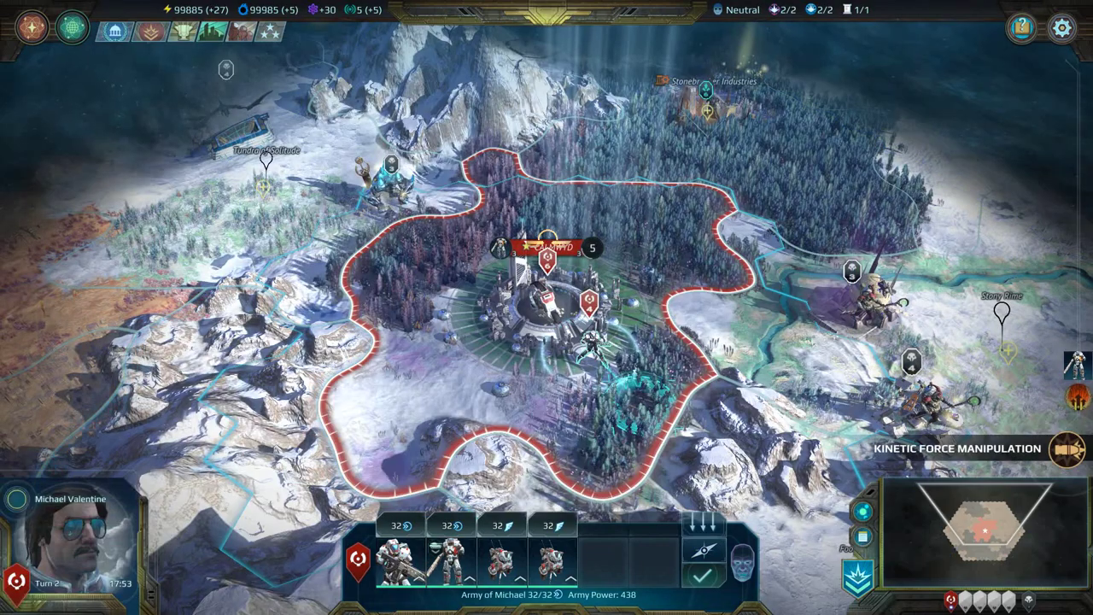
{"action": "key", "text": "alt+Tab"}
{"action": "left_click", "coordinate": [462, 605]}
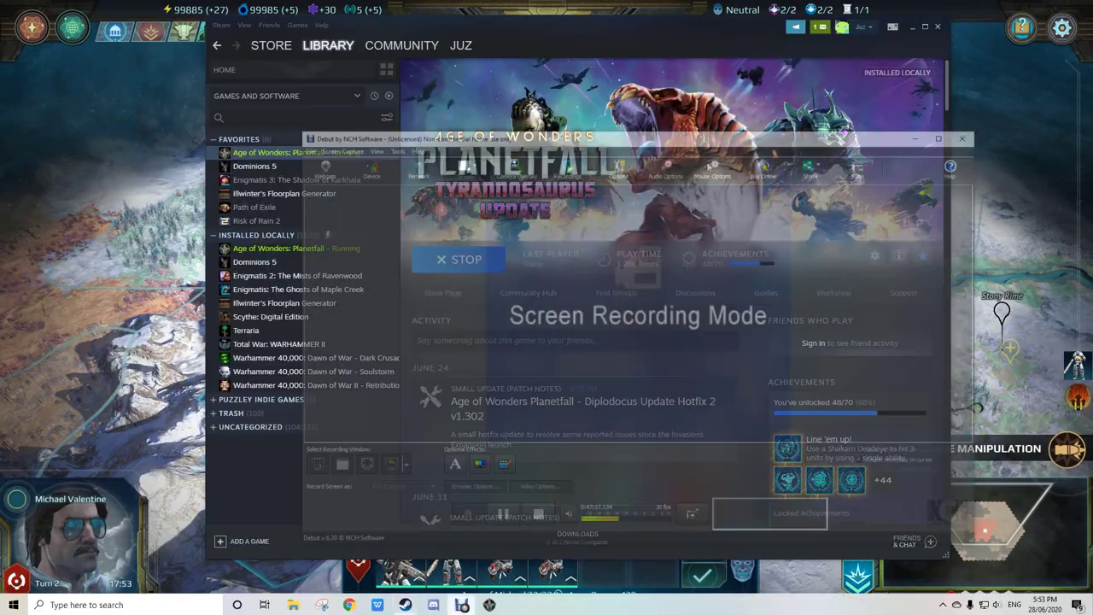